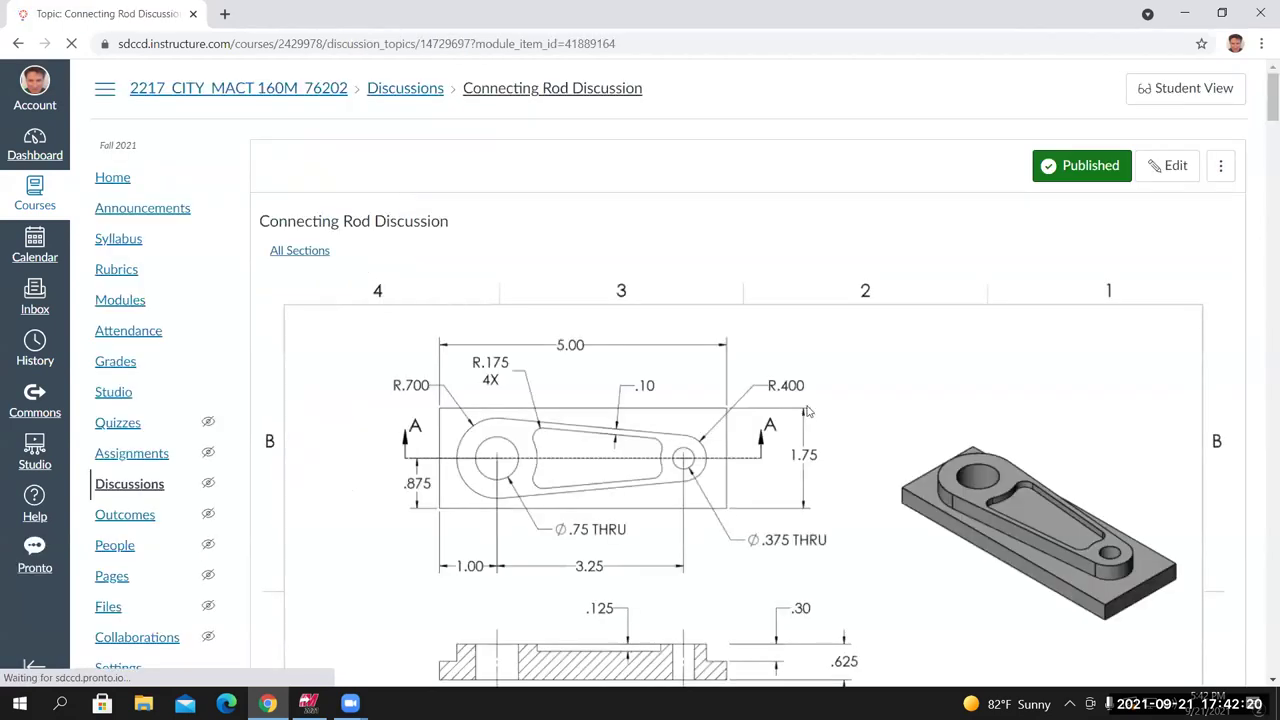
Scroll past the Connecting Rod drawing to the Spring 2021 recorded lectures list
scroll(805, 415, down, 2)
scroll(793, 428, up, 1)
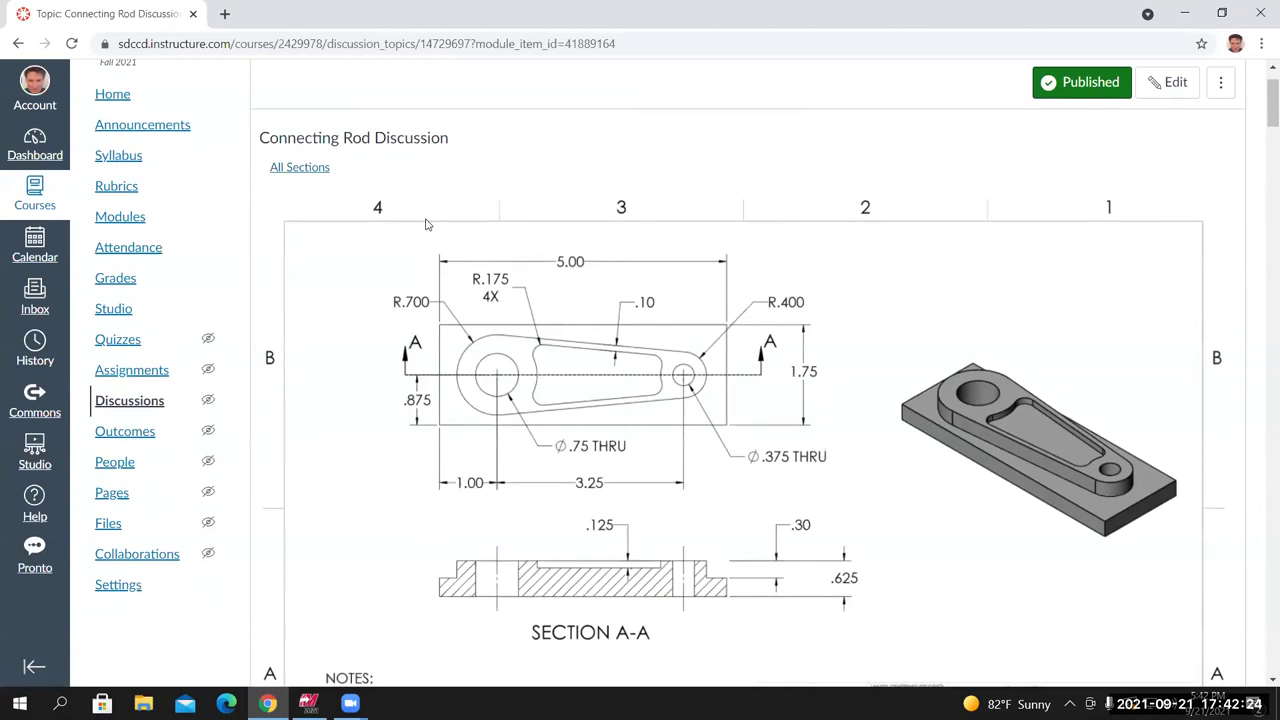
scroll(428, 237, down, 2)
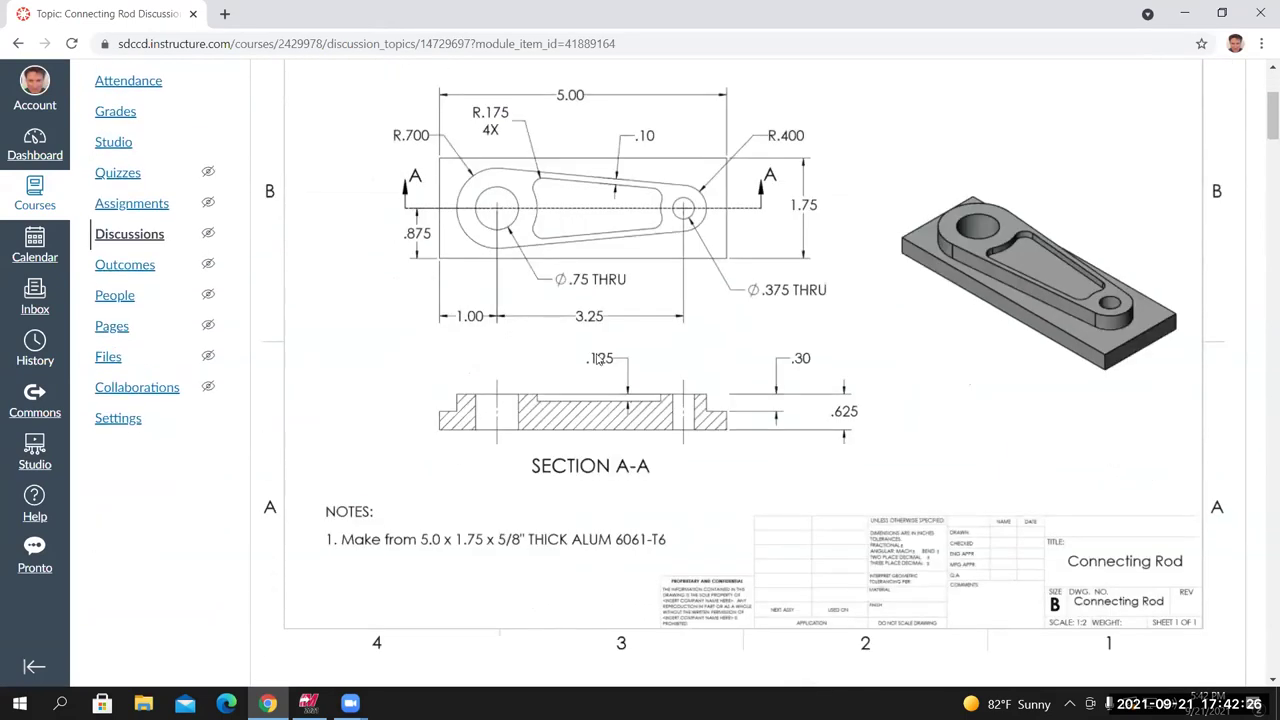
scroll(612, 387, up, 1)
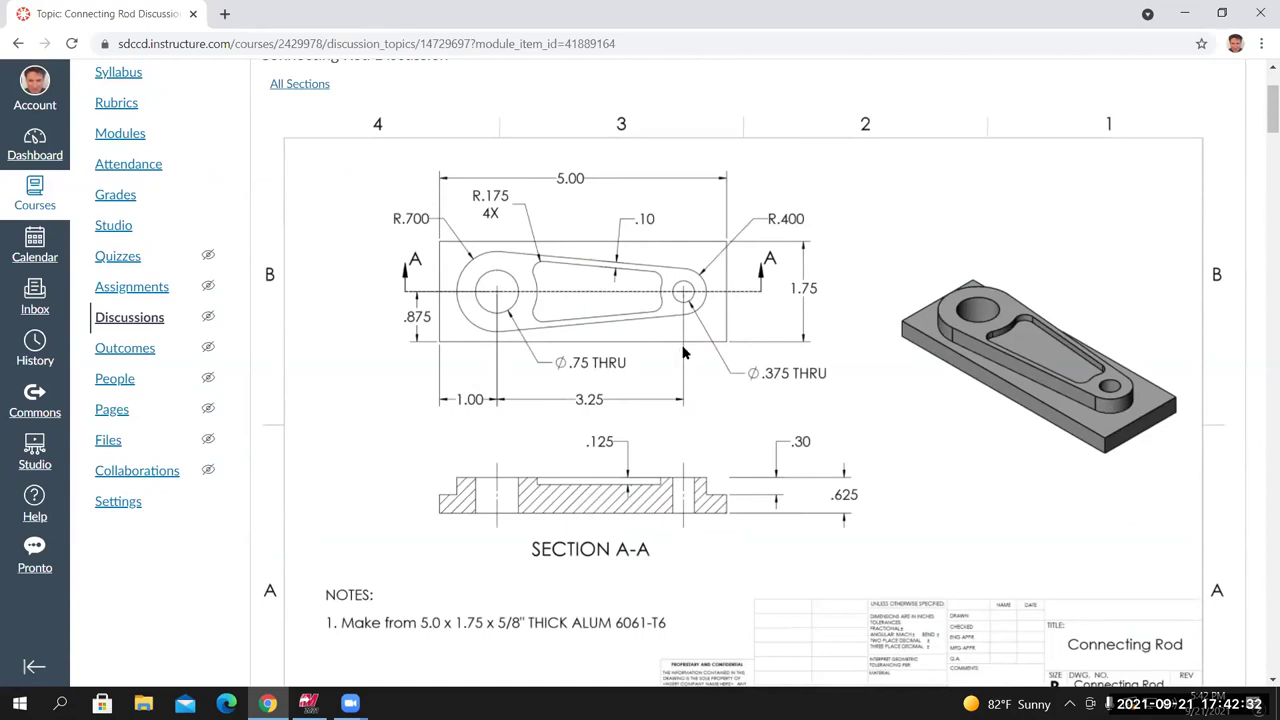
scroll(684, 352, down, 2)
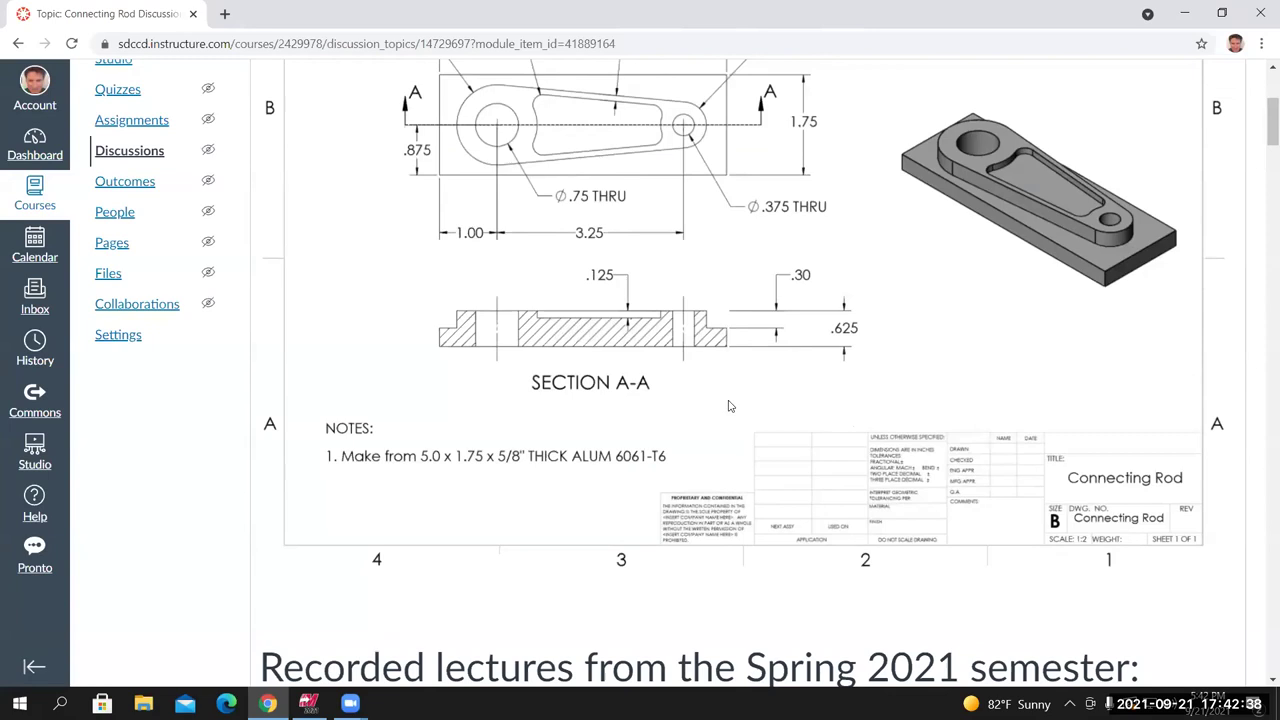
scroll(730, 405, up, 2)
scroll(709, 284, down, 4)
scroll(654, 318, down, 2)
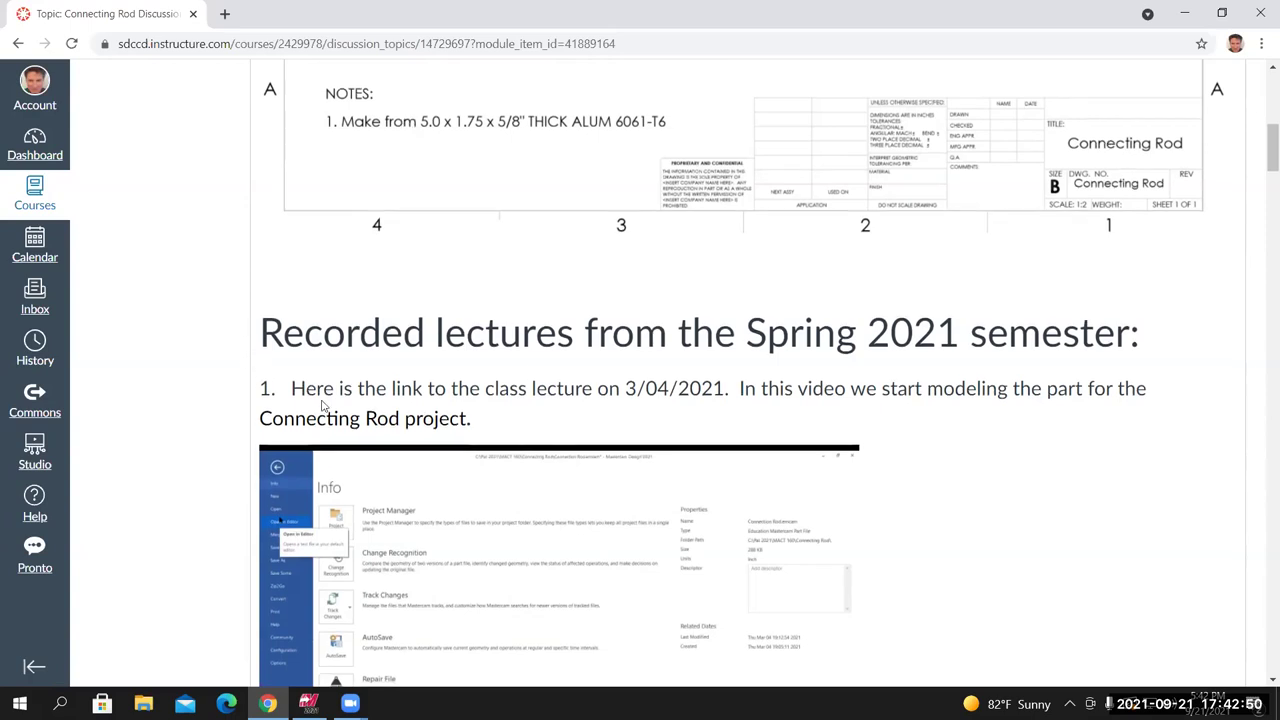
Browse through the Spring 2021 and Fall 2020 recorded lecture links
scroll(323, 409, down, 1)
scroll(300, 330, down, 1)
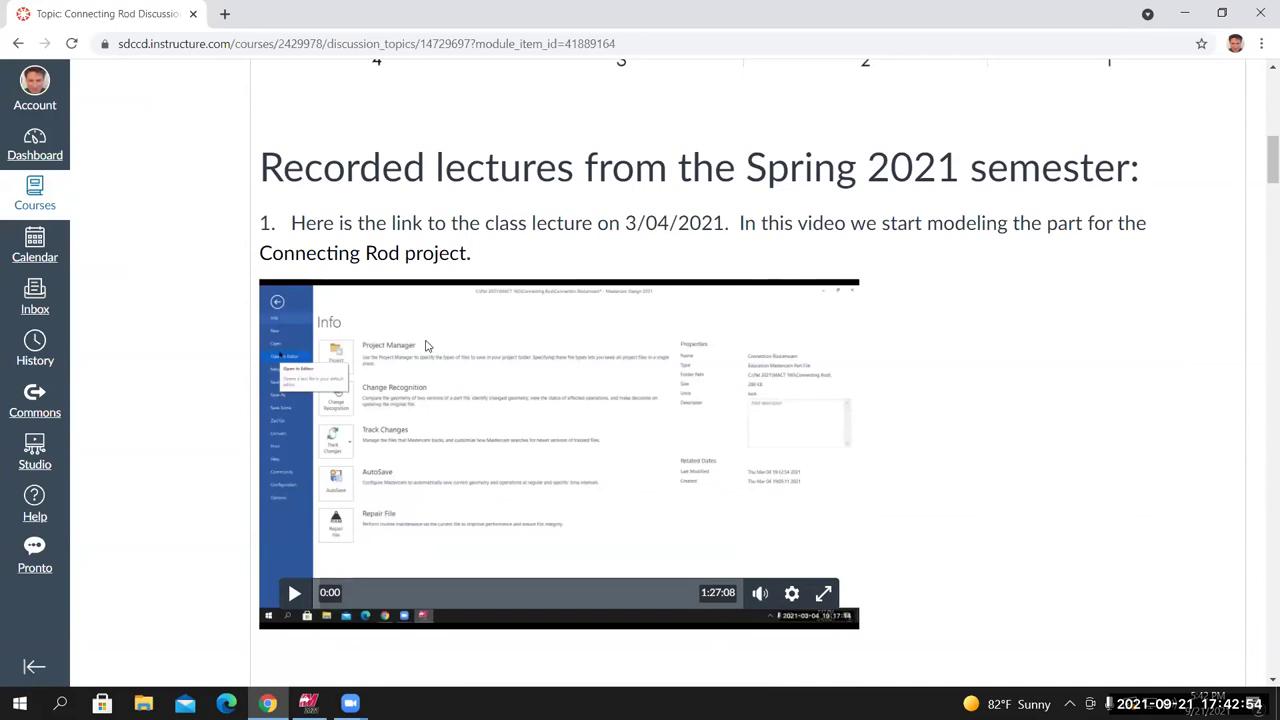
scroll(428, 346, down, 3)
scroll(430, 250, up, 2)
scroll(458, 336, down, 5)
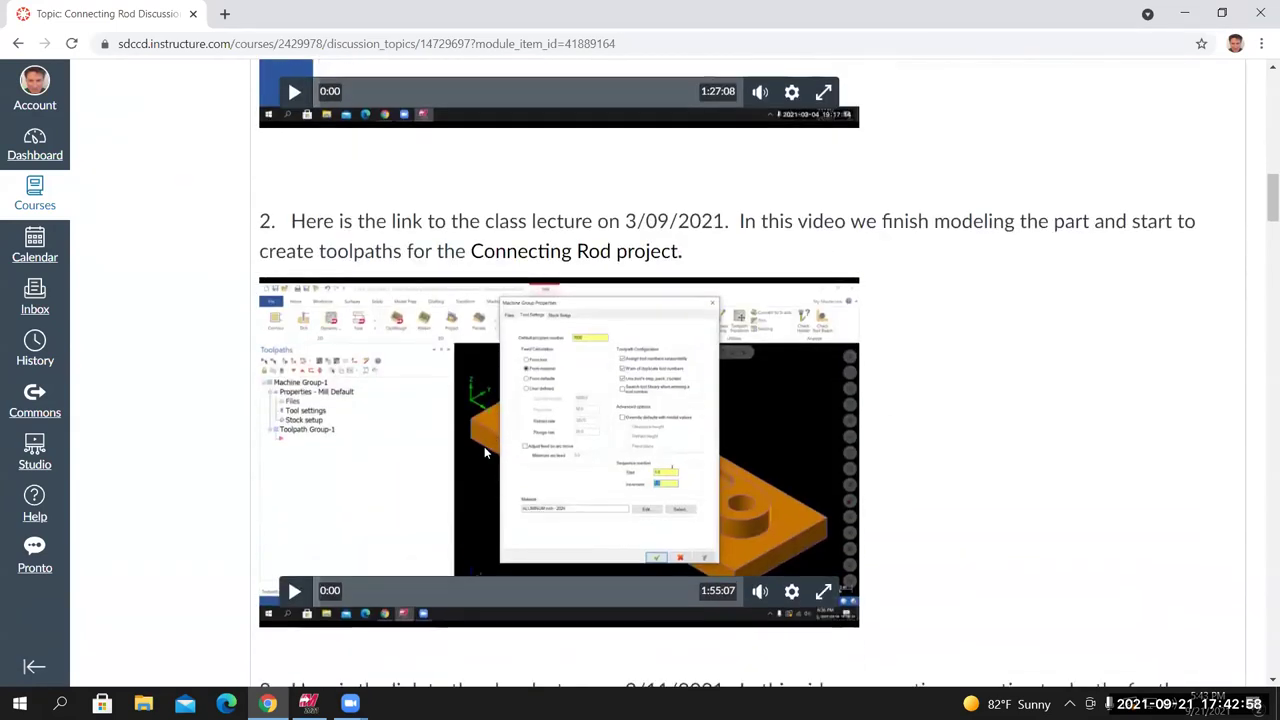
scroll(484, 446, down, 5)
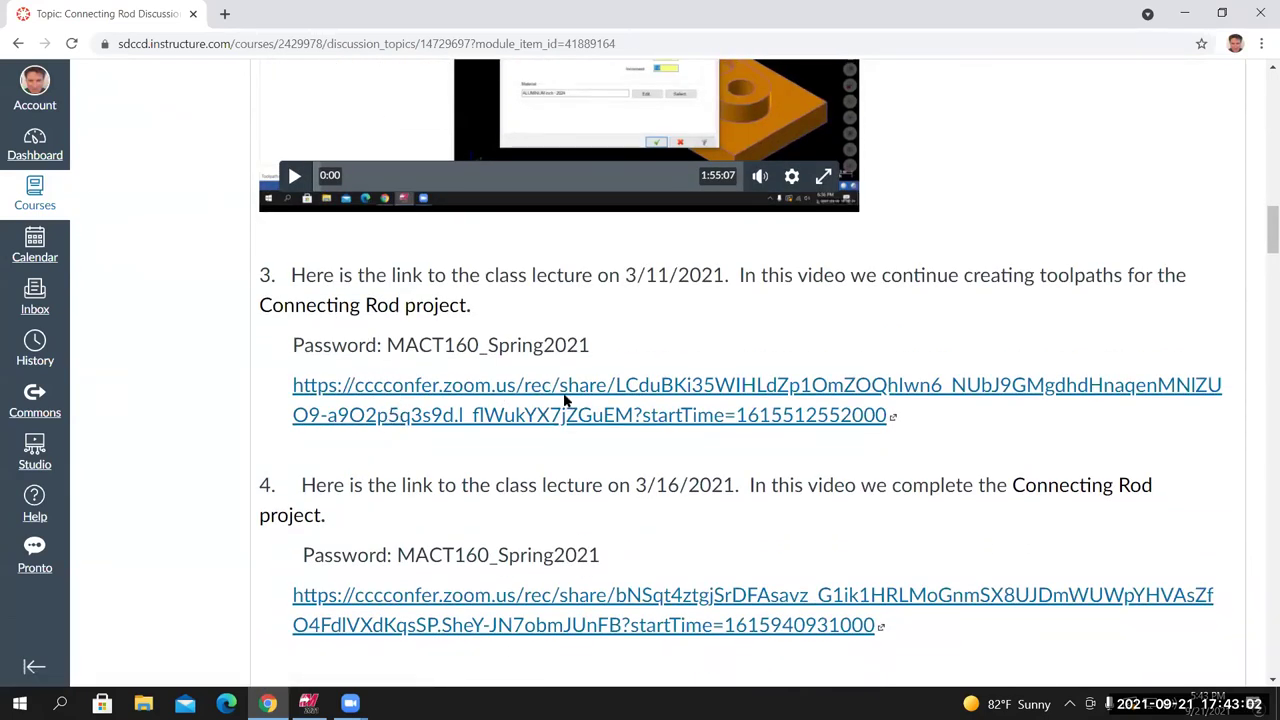
scroll(420, 271, up, 4)
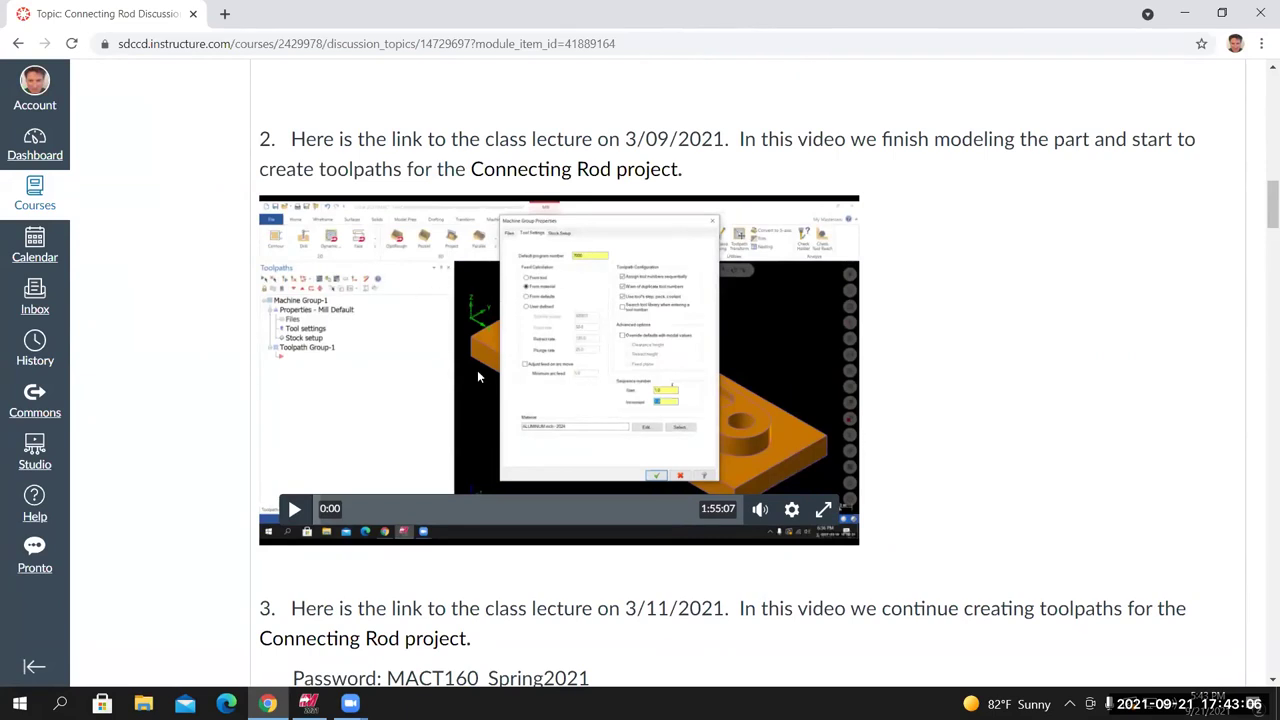
scroll(476, 377, down, 2)
scroll(476, 377, up, 3)
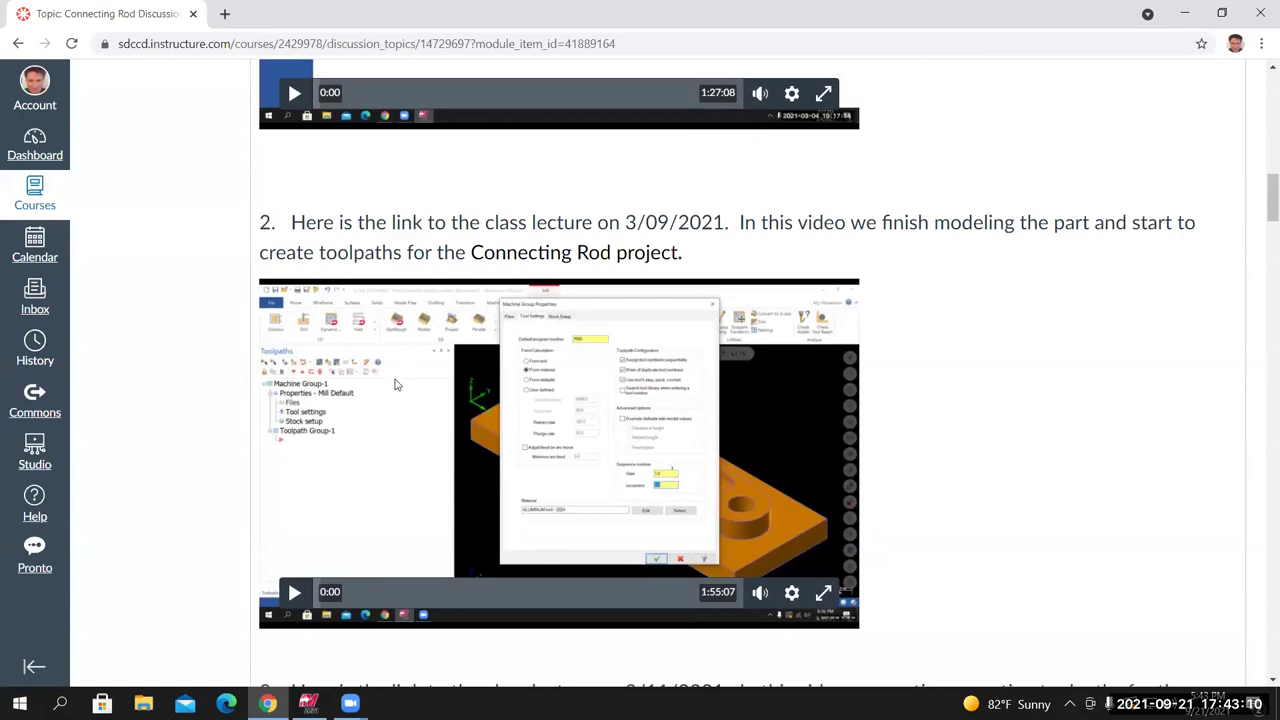
scroll(430, 494, down, 5)
scroll(430, 494, up, 2)
scroll(426, 463, down, 2)
scroll(540, 381, up, 3)
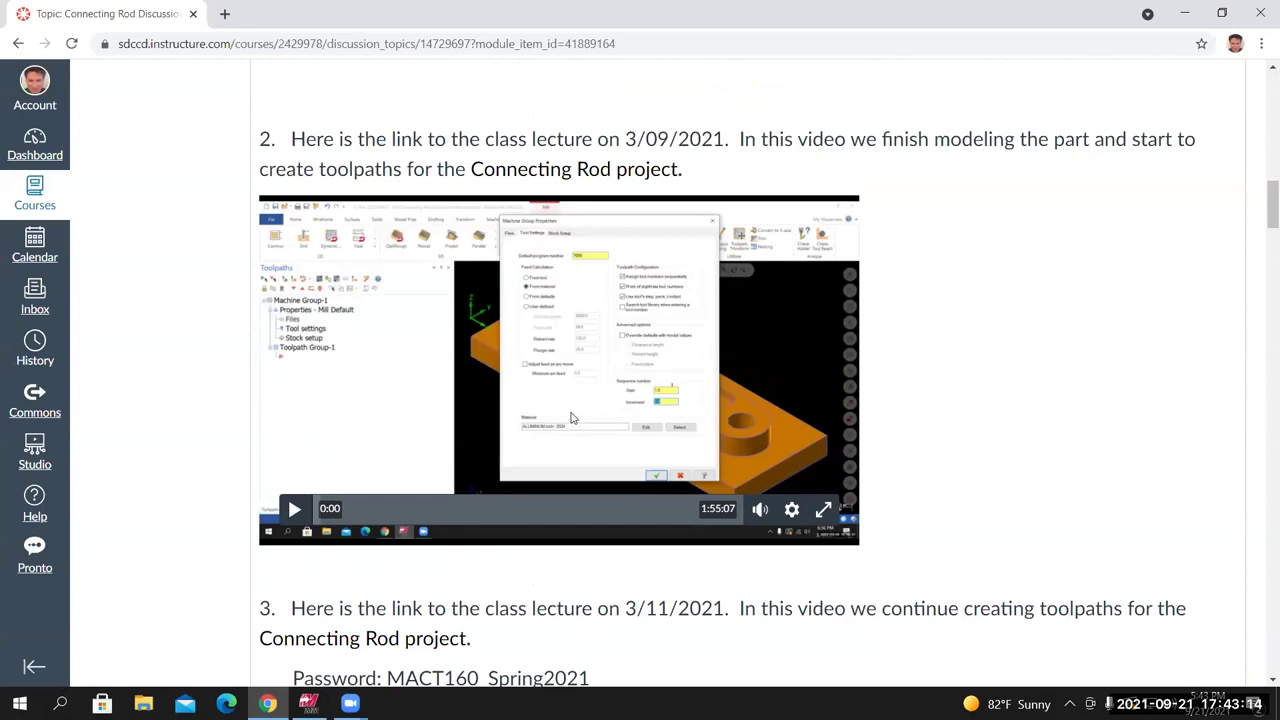
scroll(433, 471, down, 4)
scroll(433, 470, up, 5)
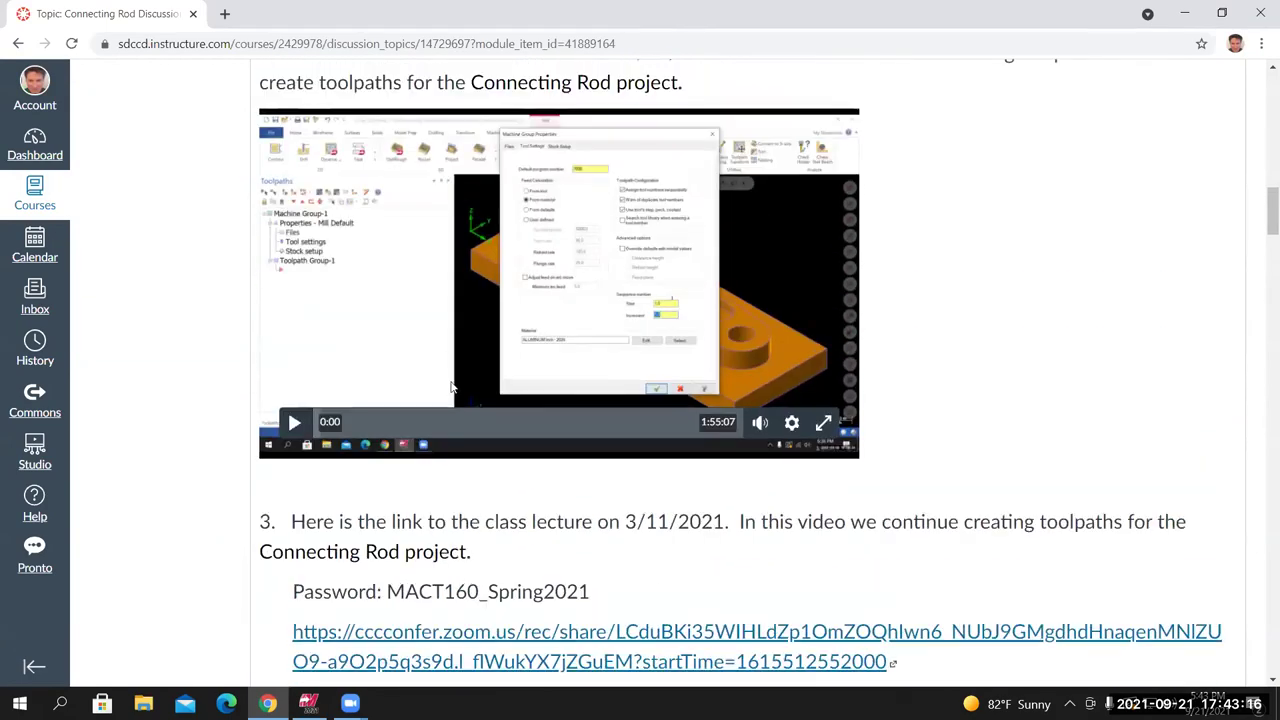
scroll(378, 274, down, 9)
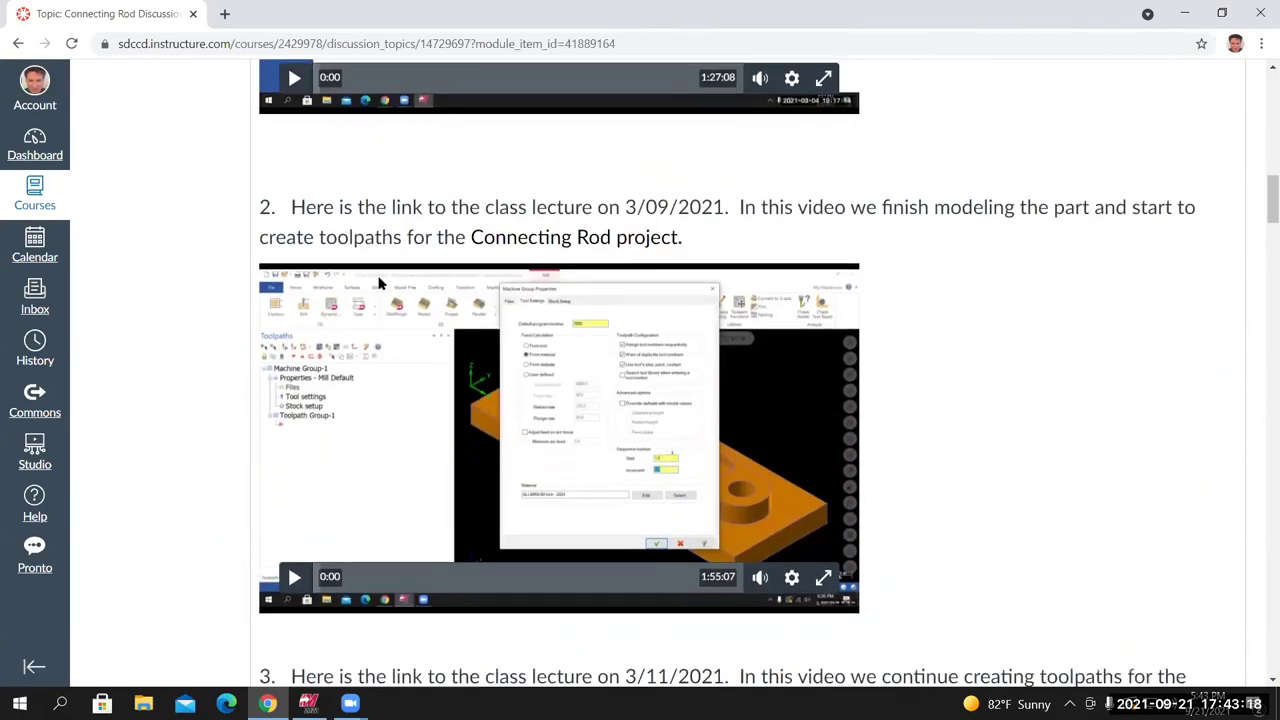
scroll(752, 334, down, 3)
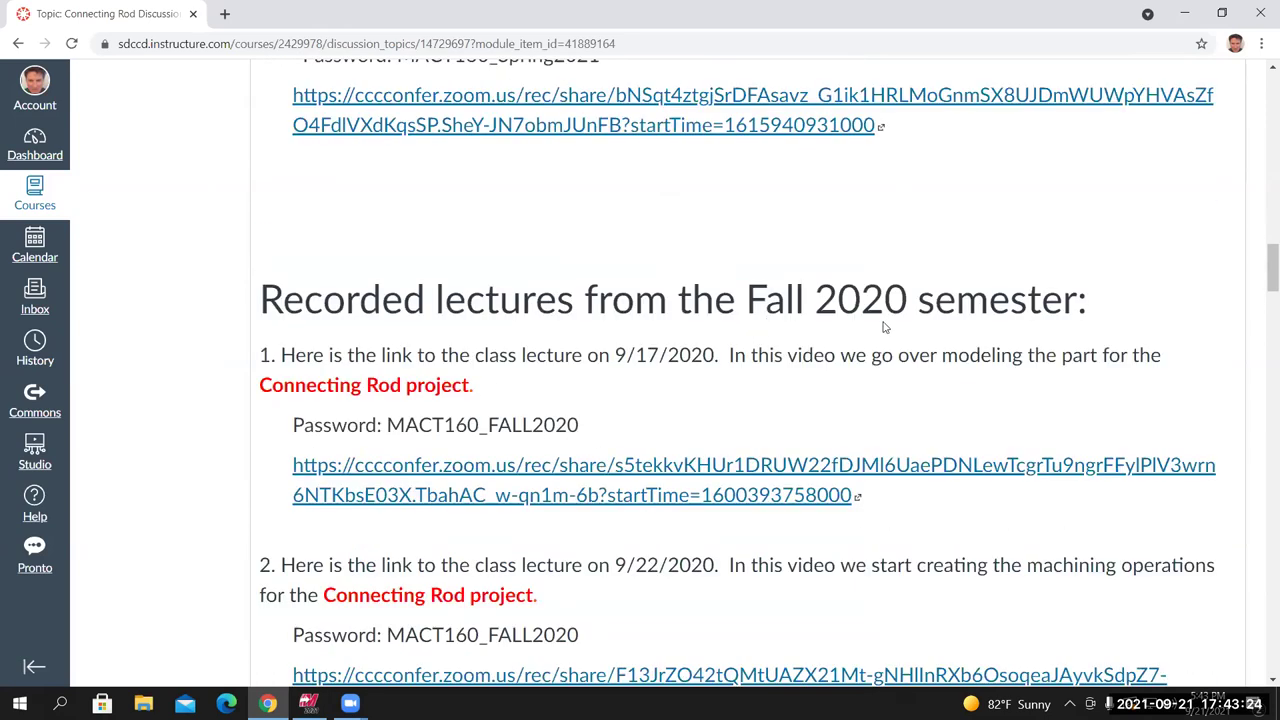
scroll(600, 378, down, 1)
scroll(428, 382, down, 6)
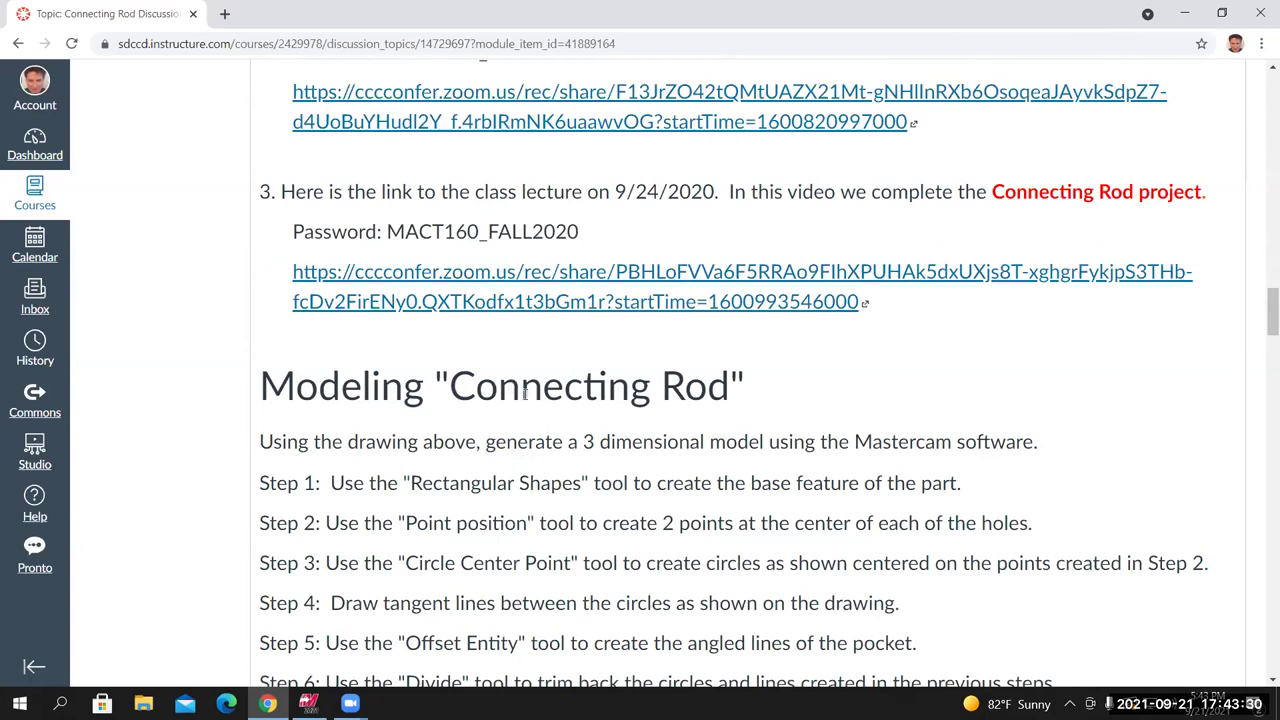
Scroll back up to the drawing specifying 5.0 x 1.75 x 5/8" ALUM 6061-T6 stock
scroll(524, 393, up, 2)
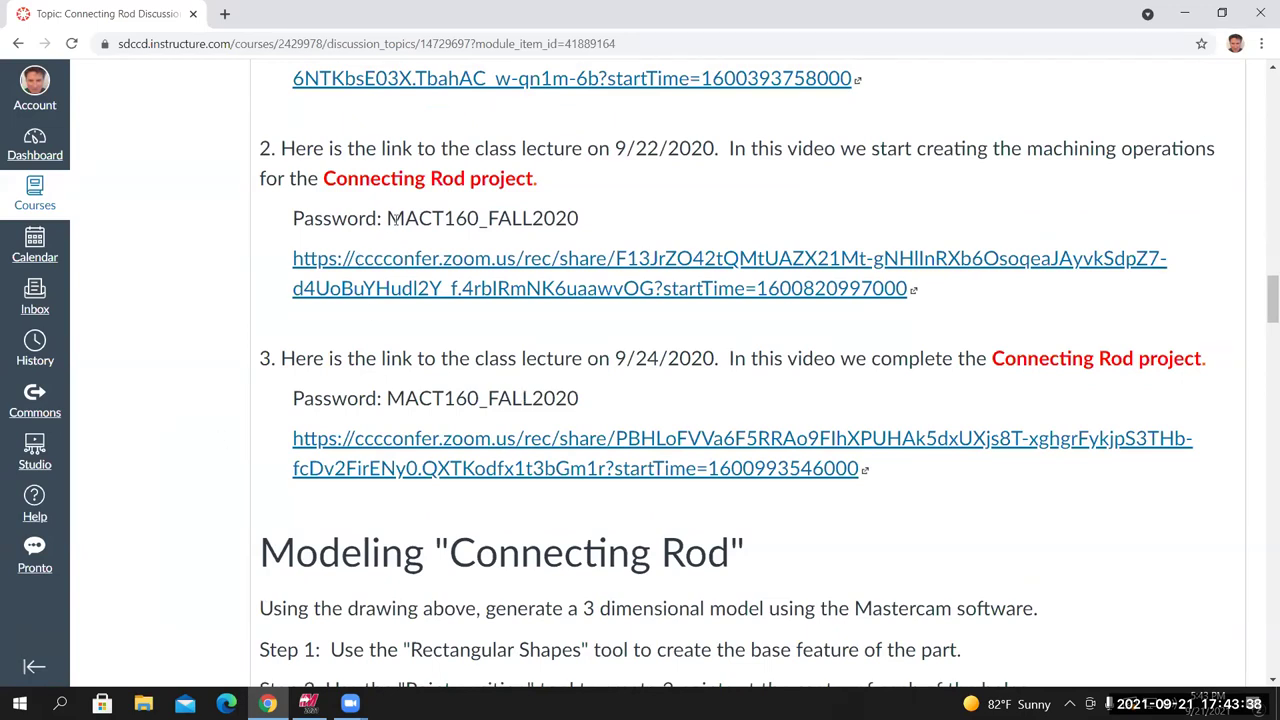
scroll(445, 337, down, 1)
scroll(442, 370, up, 2)
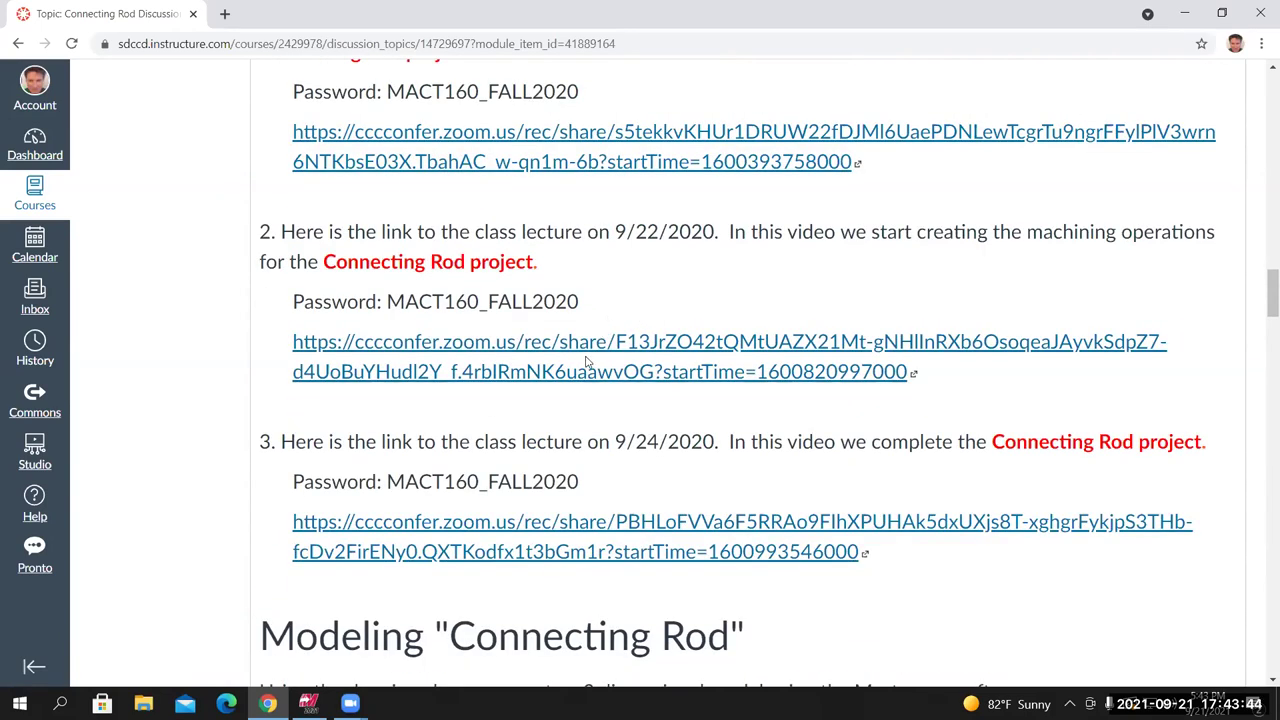
scroll(1157, 309, up, 6)
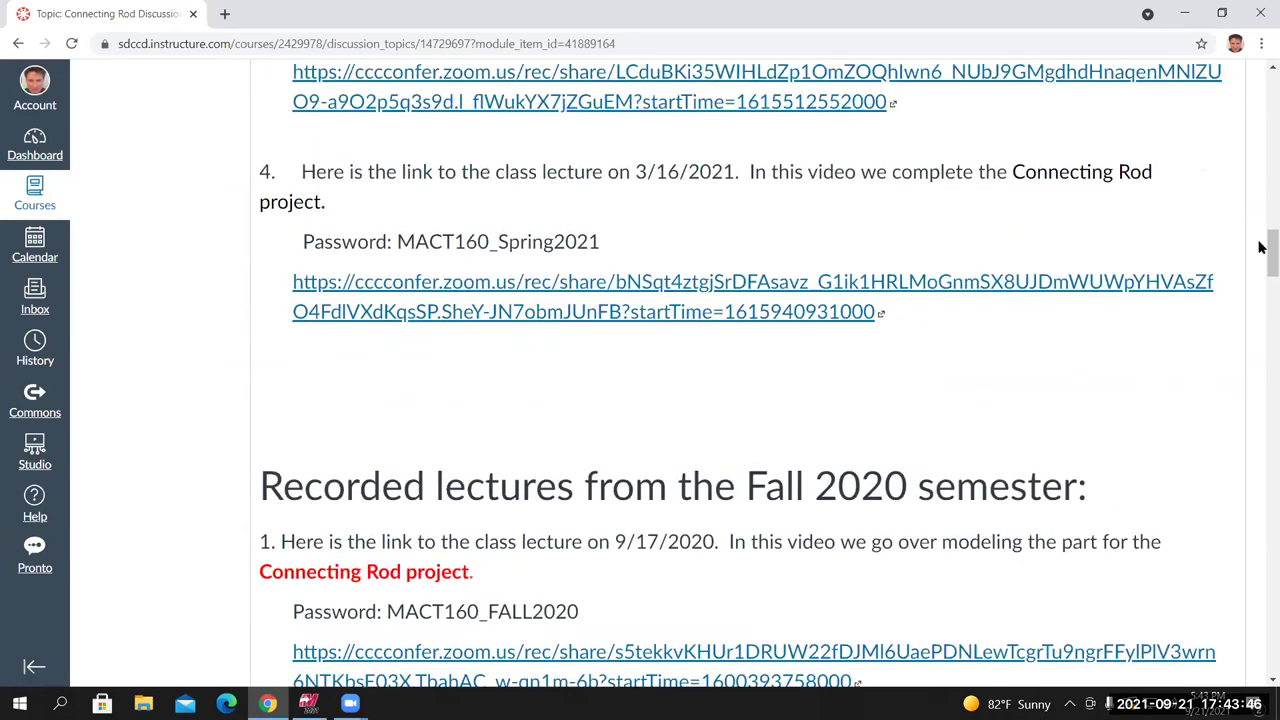
scroll(1260, 138, up, 10)
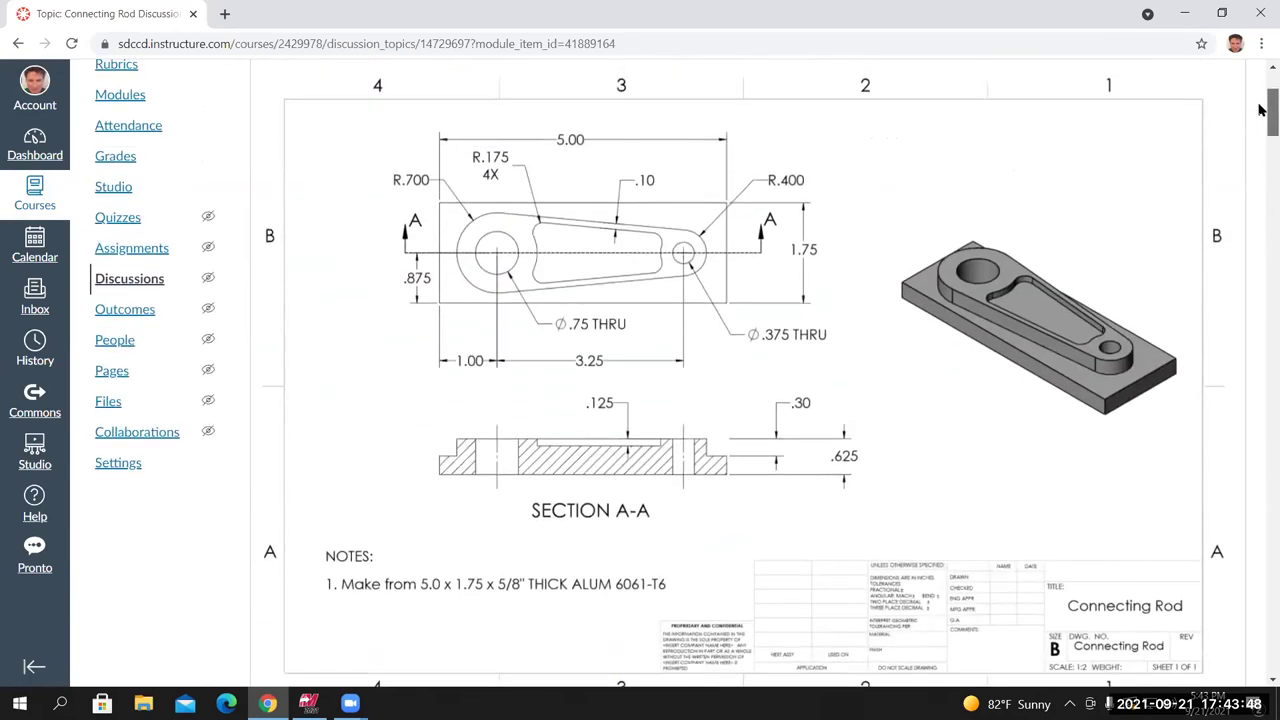
Scroll through the 13 modeling steps and Levels image to the Creating Toolpaths section
drag(1260, 127, 1260, 324)
scroll(1035, 250, down, 7)
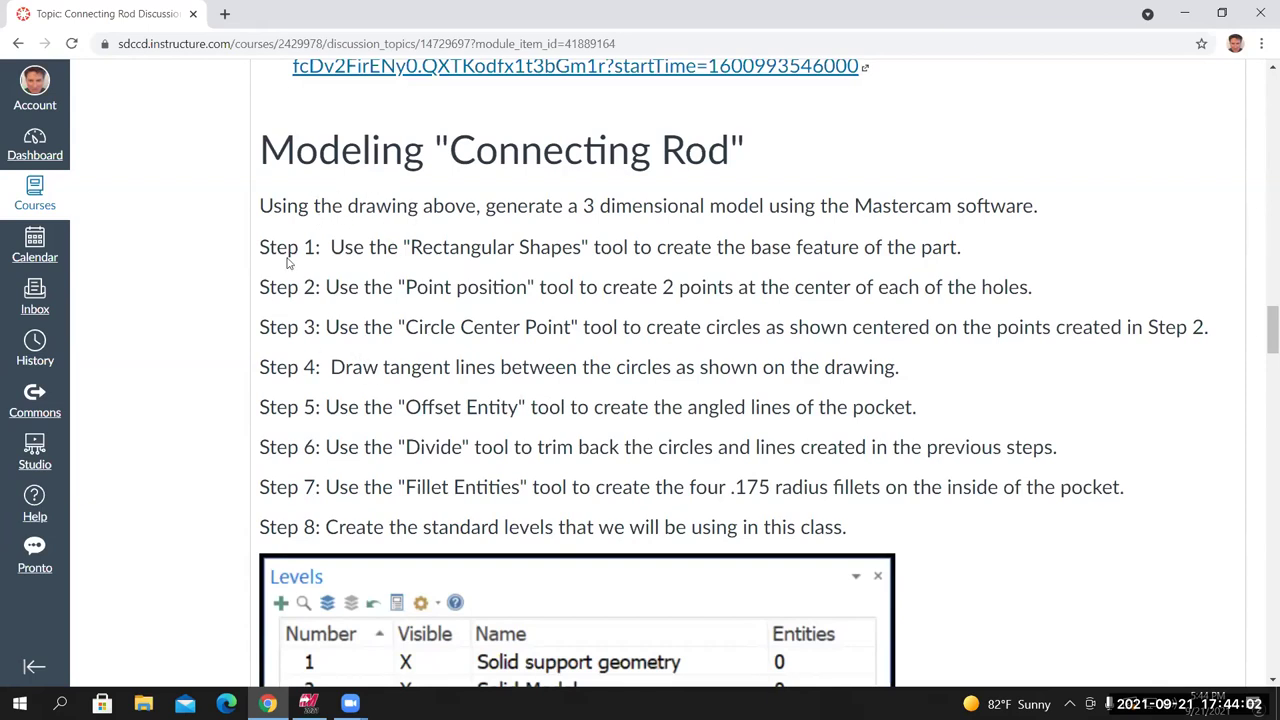
scroll(300, 283, down, 9)
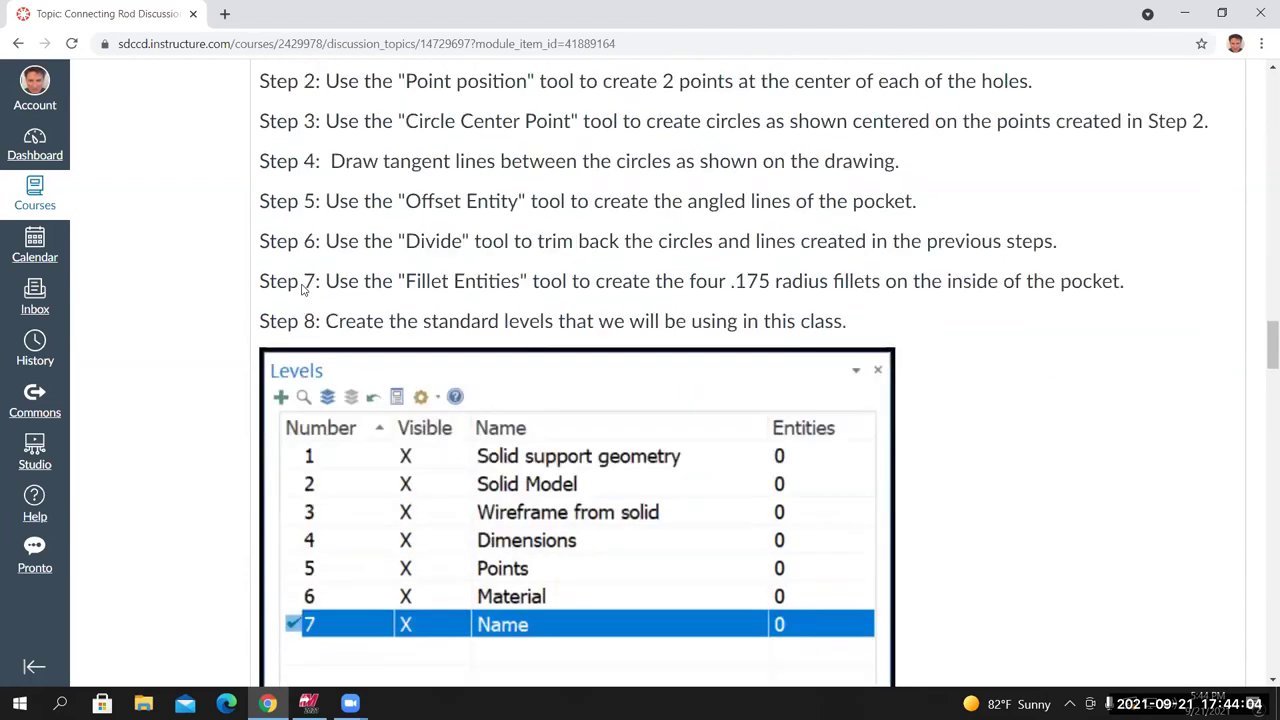
scroll(340, 440, down, 3)
scroll(354, 406, up, 3)
scroll(280, 403, up, 3)
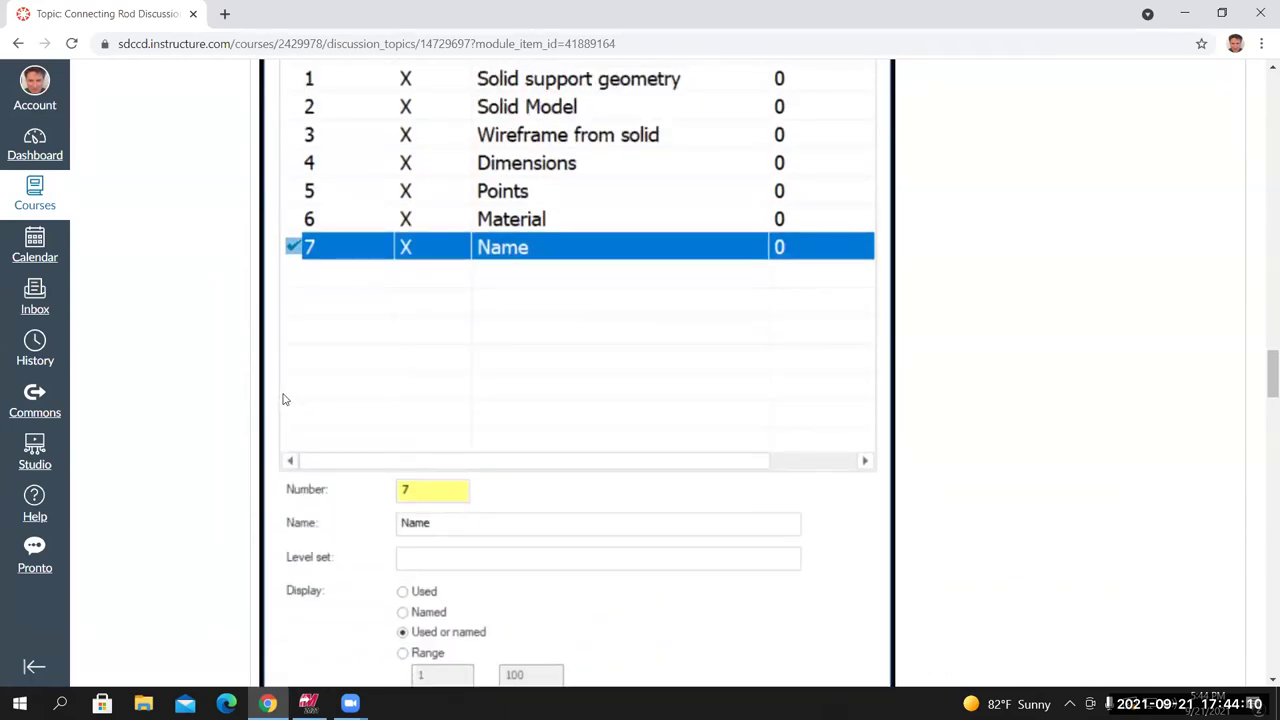
scroll(380, 434, up, 8)
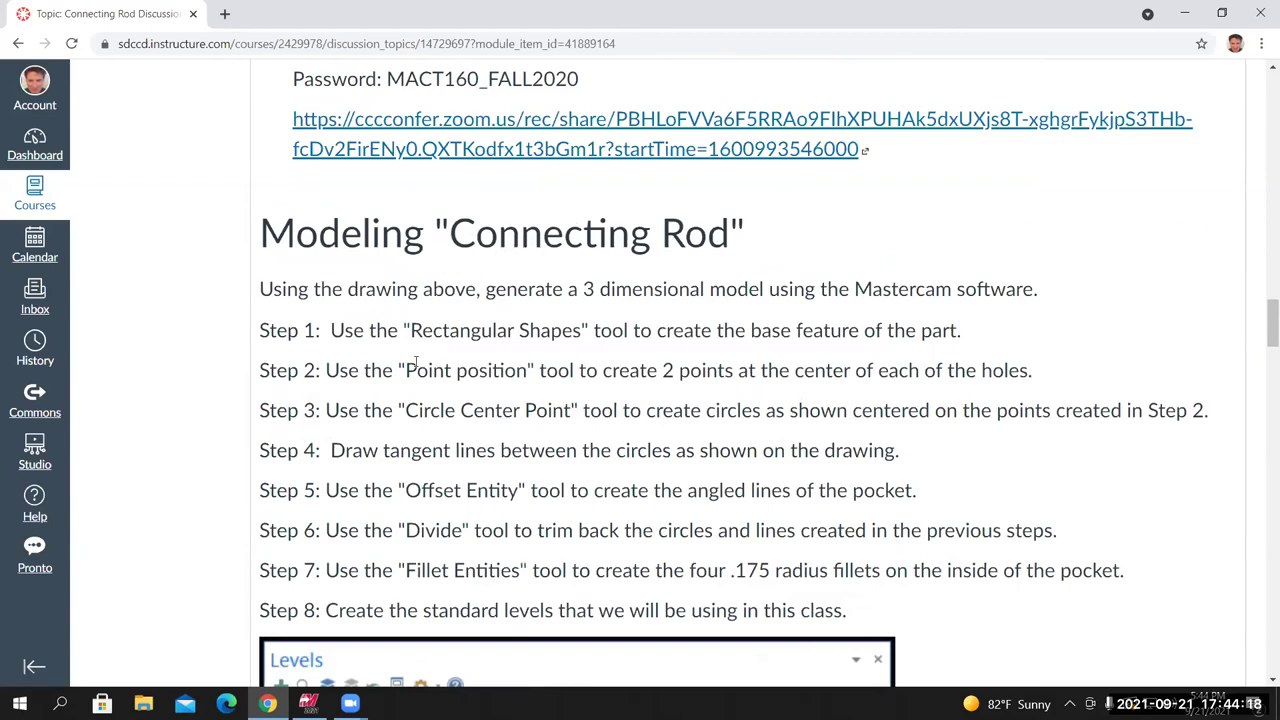
scroll(405, 360, down, 10)
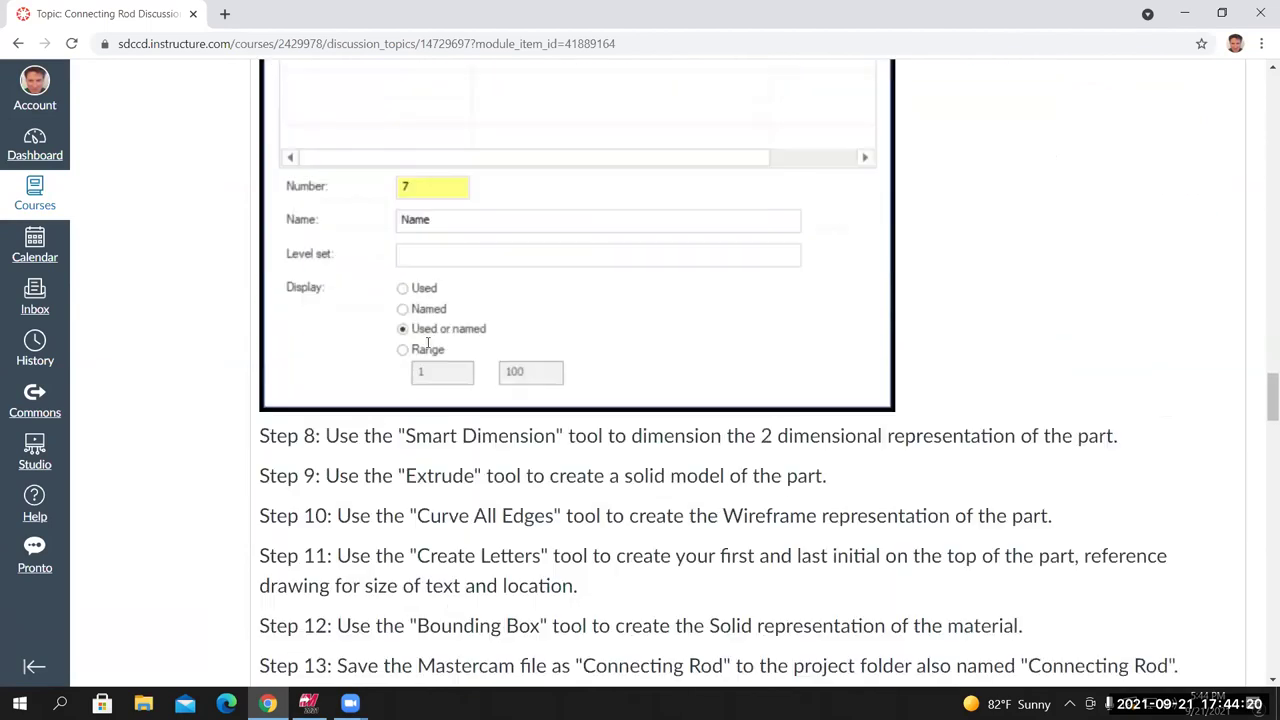
scroll(381, 232, down, 5)
scroll(405, 323, up, 2)
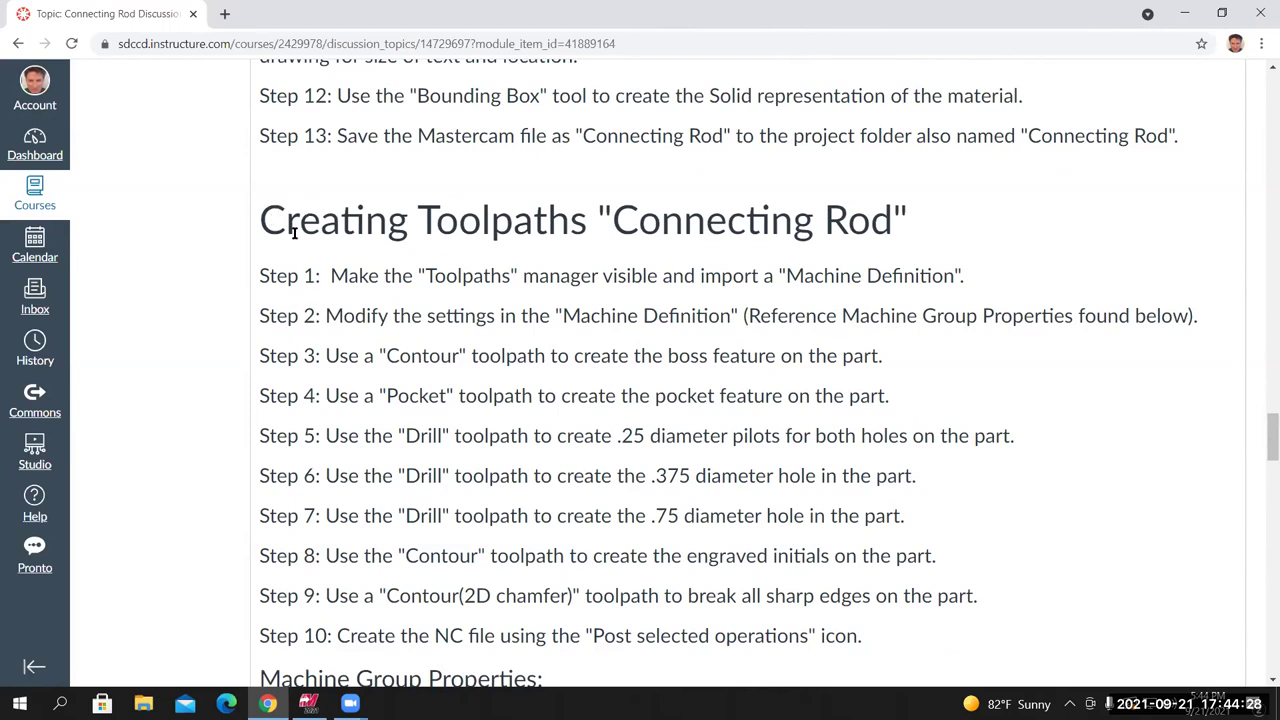
Scroll past the Tool Settings and Stock Setup images to the seven-tool list and Connecting Rod.pdf
scroll(292, 237, down, 5)
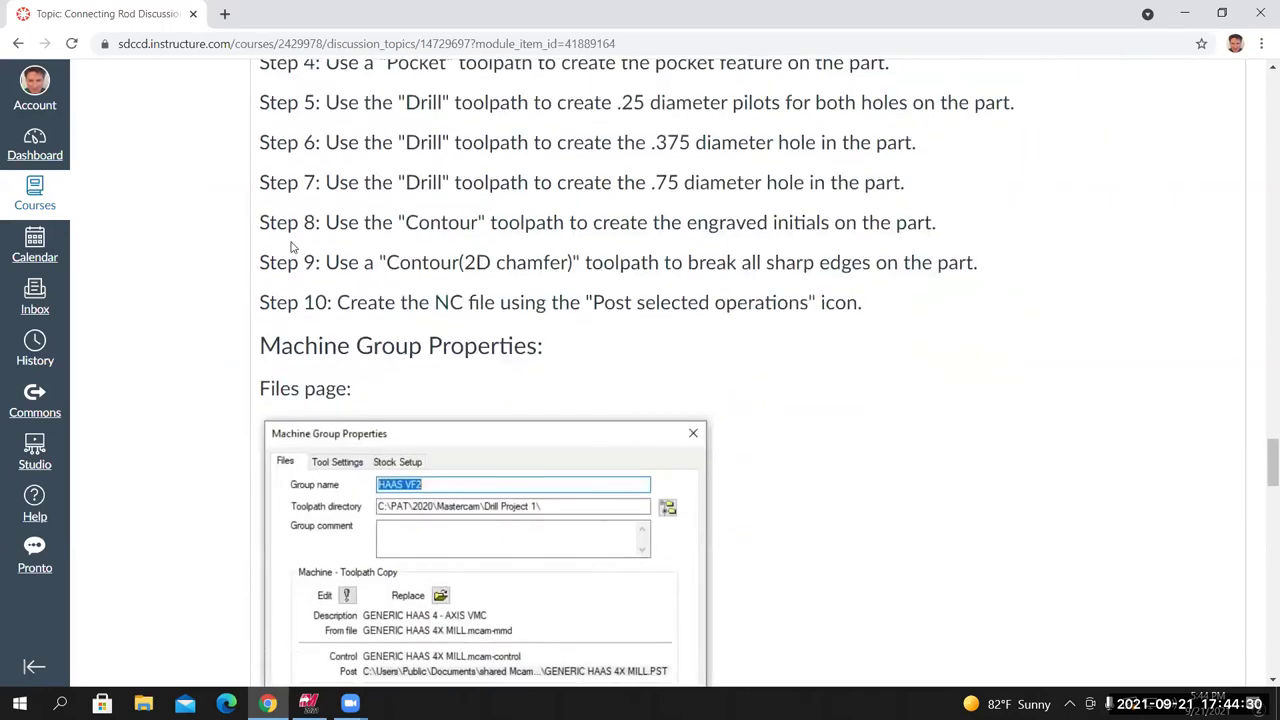
scroll(293, 252, down, 5)
scroll(320, 262, up, 6)
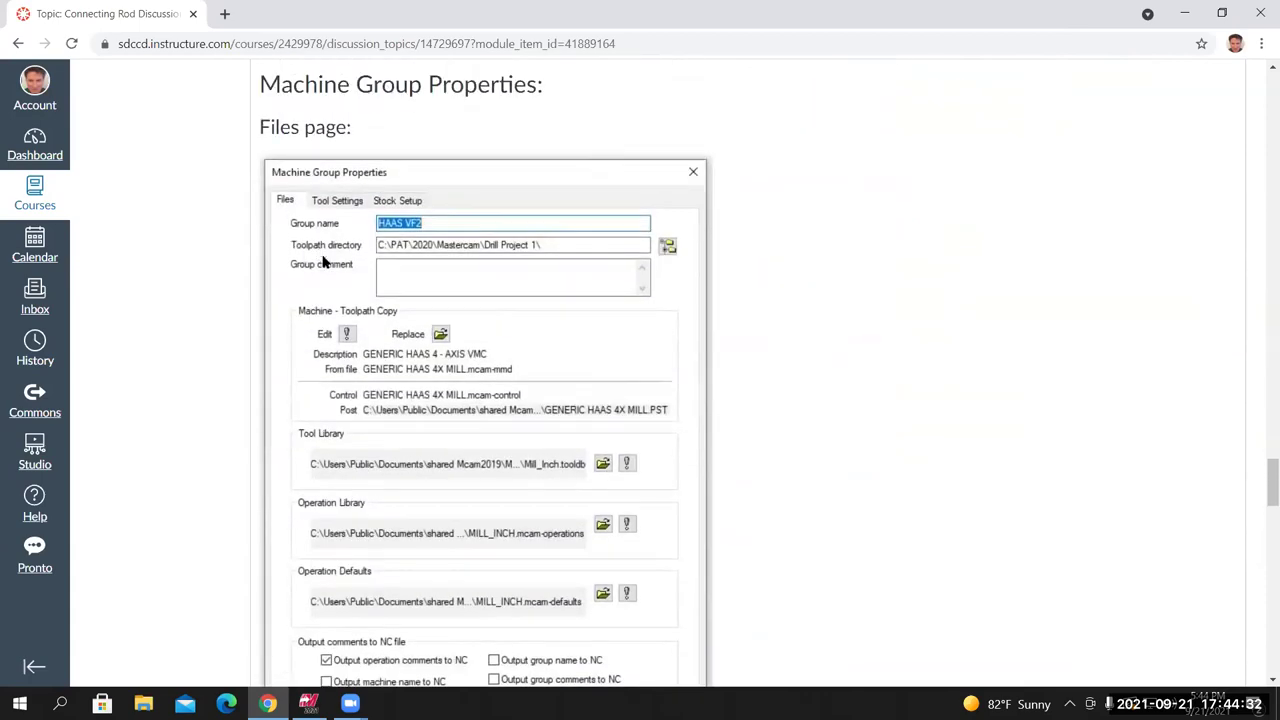
scroll(328, 268, up, 2)
scroll(334, 260, down, 2)
scroll(310, 200, up, 1)
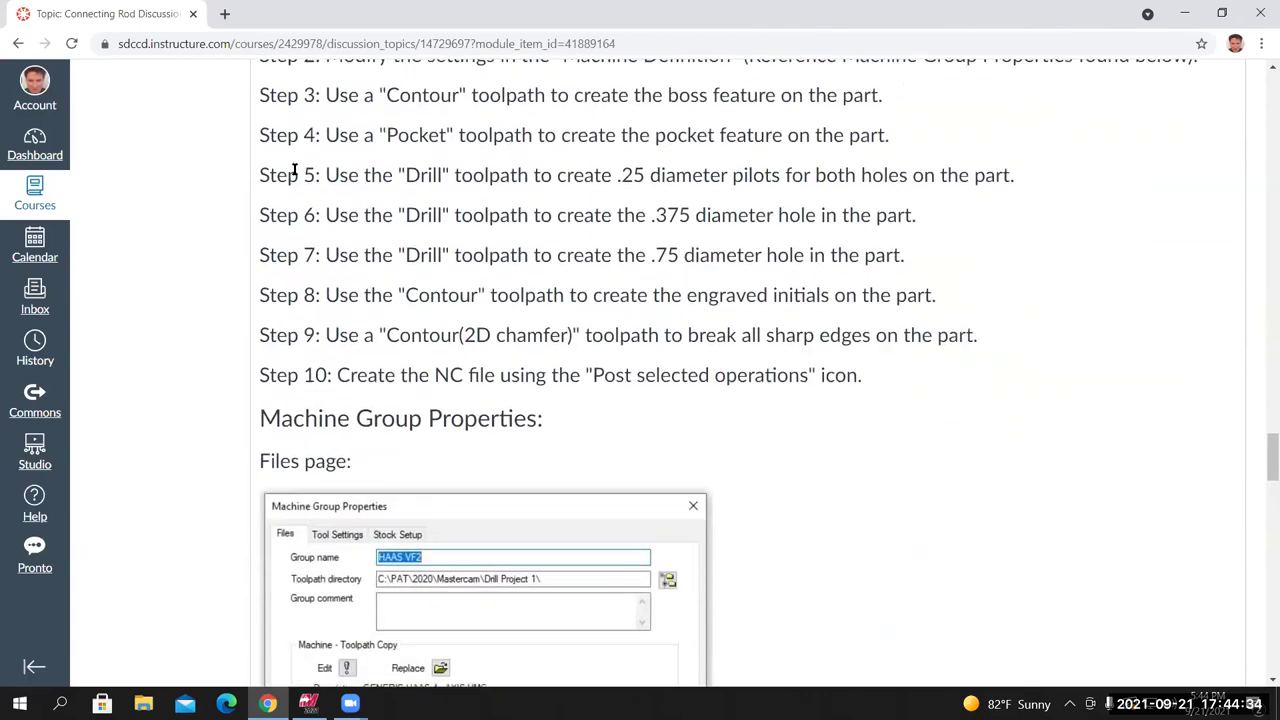
scroll(343, 249, down, 3)
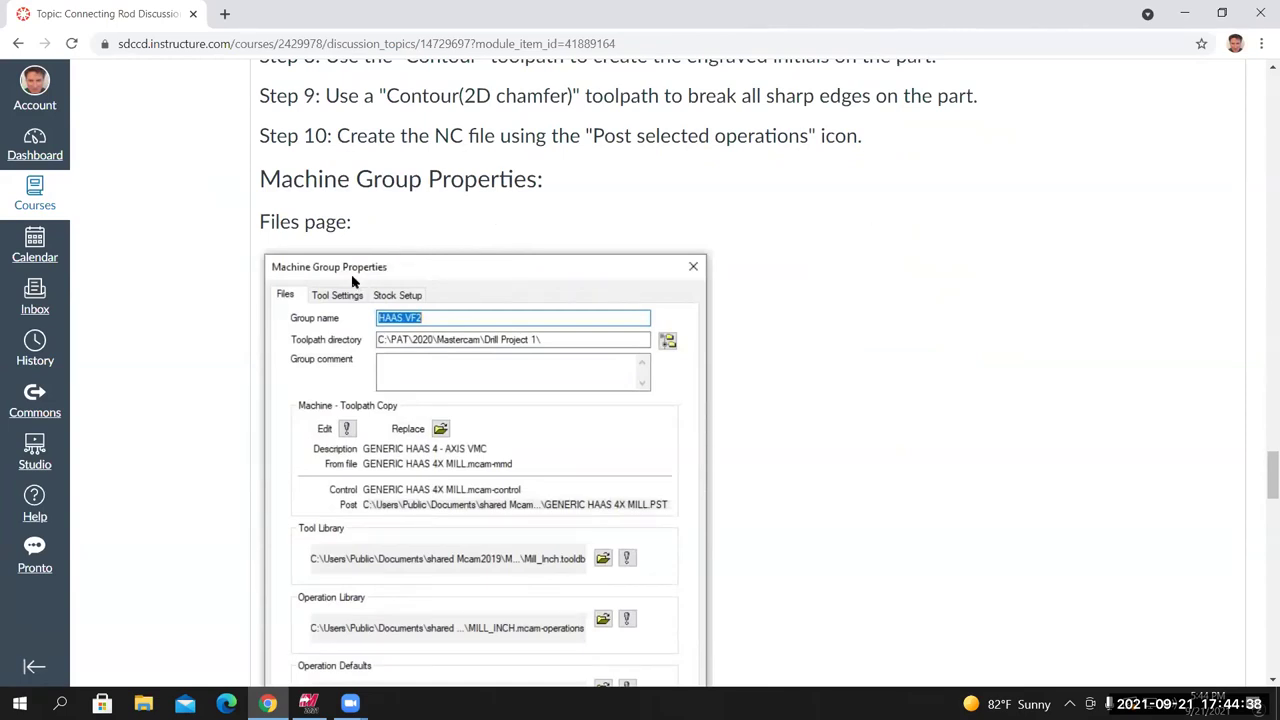
scroll(369, 336, down, 2)
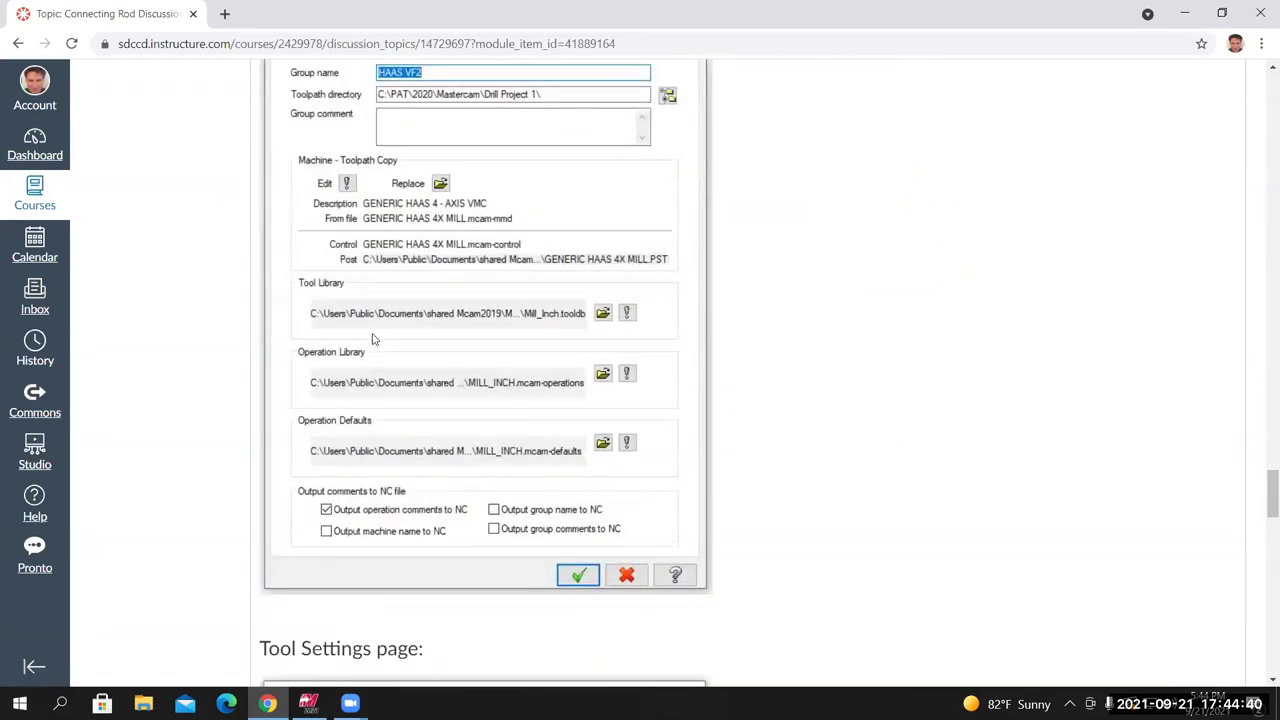
scroll(371, 300, up, 2)
scroll(375, 330, down, 3)
scroll(376, 340, down, 4)
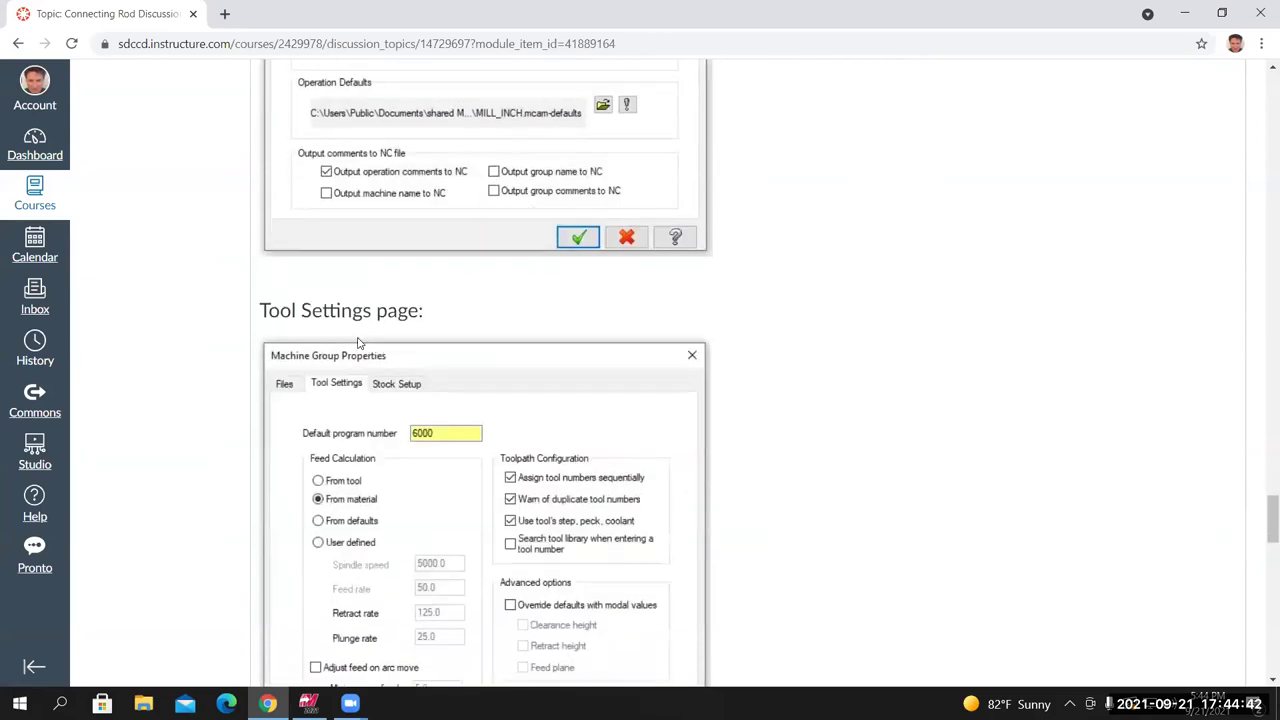
scroll(372, 365, down, 12)
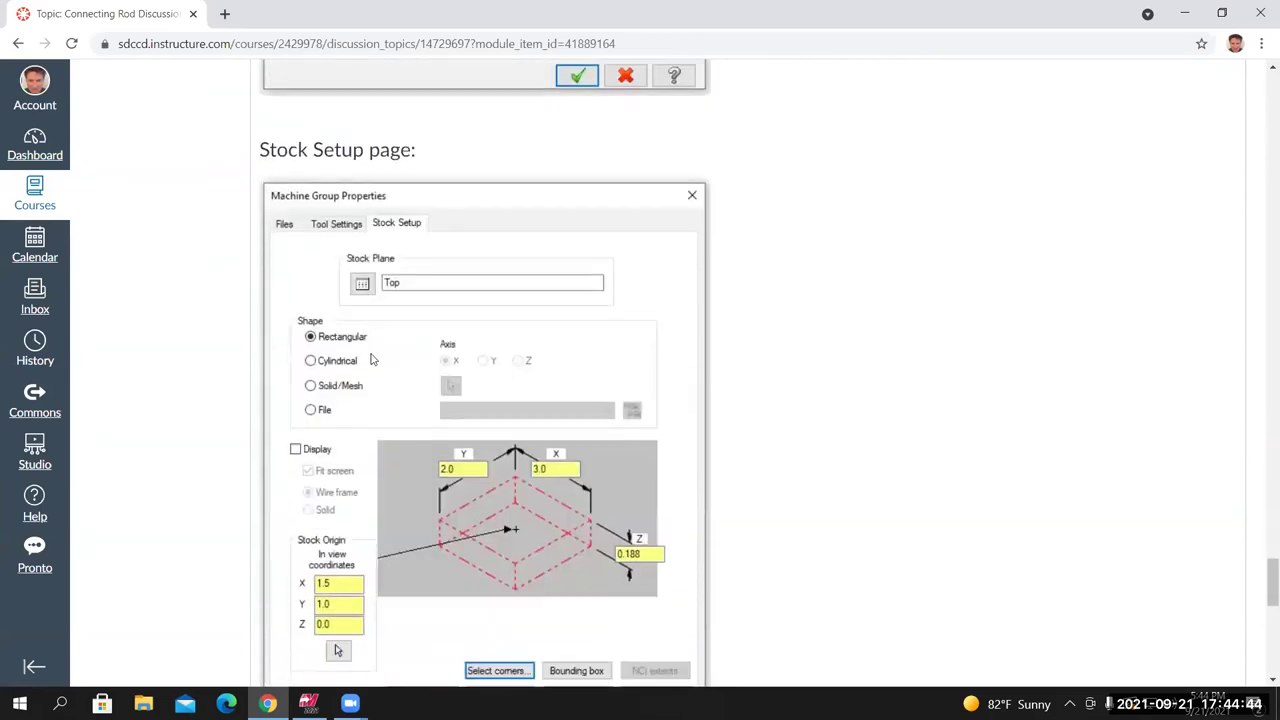
scroll(373, 358, up, 1)
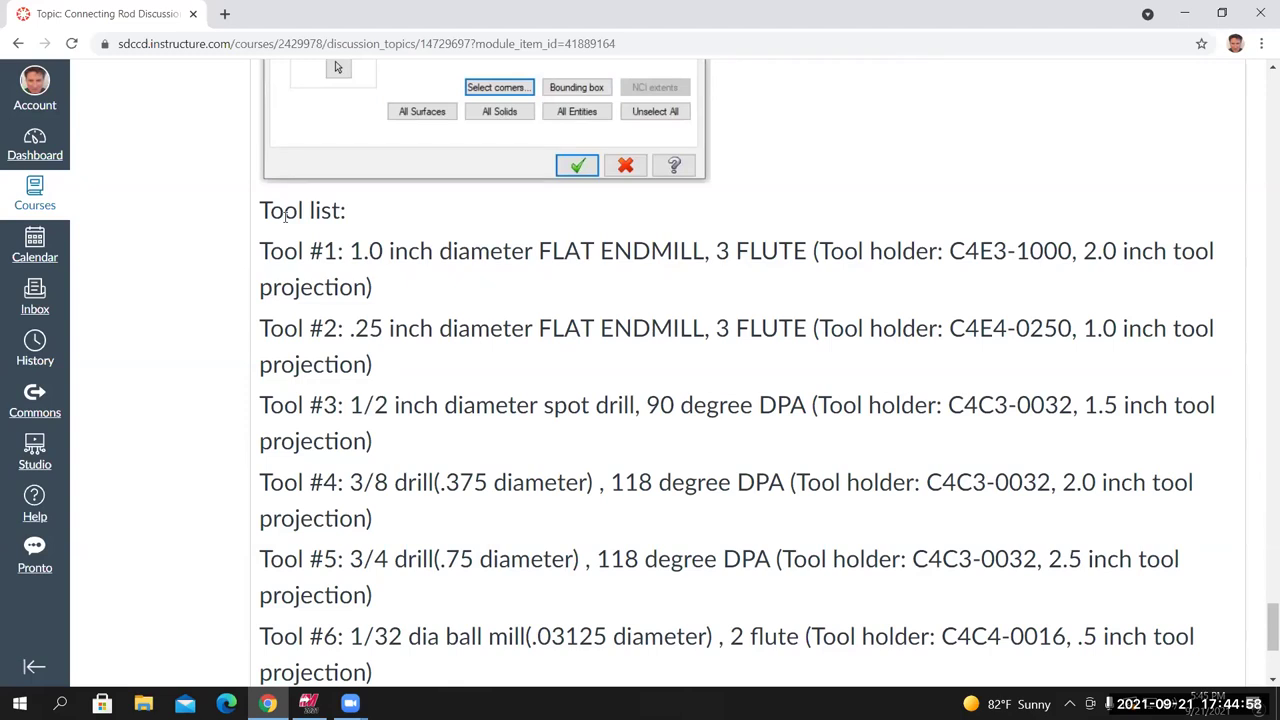
scroll(340, 340, down, 2)
scroll(355, 300, up, 2)
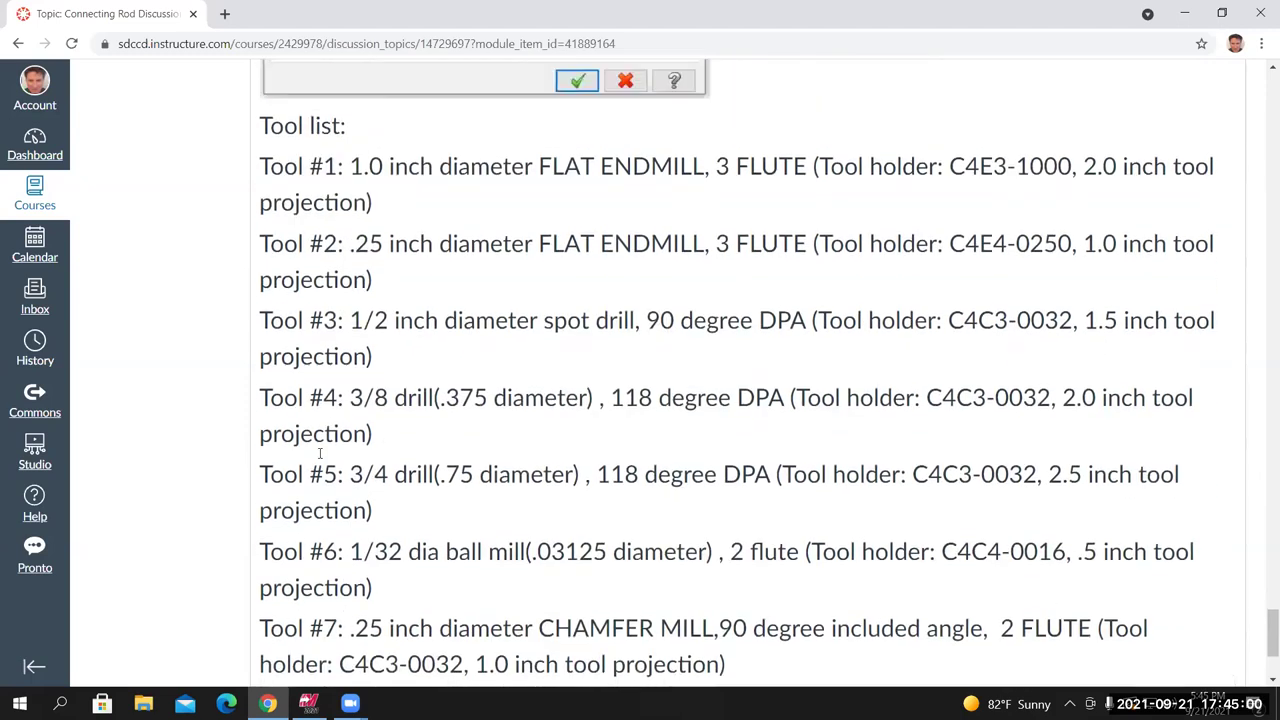
scroll(462, 509, down, 2)
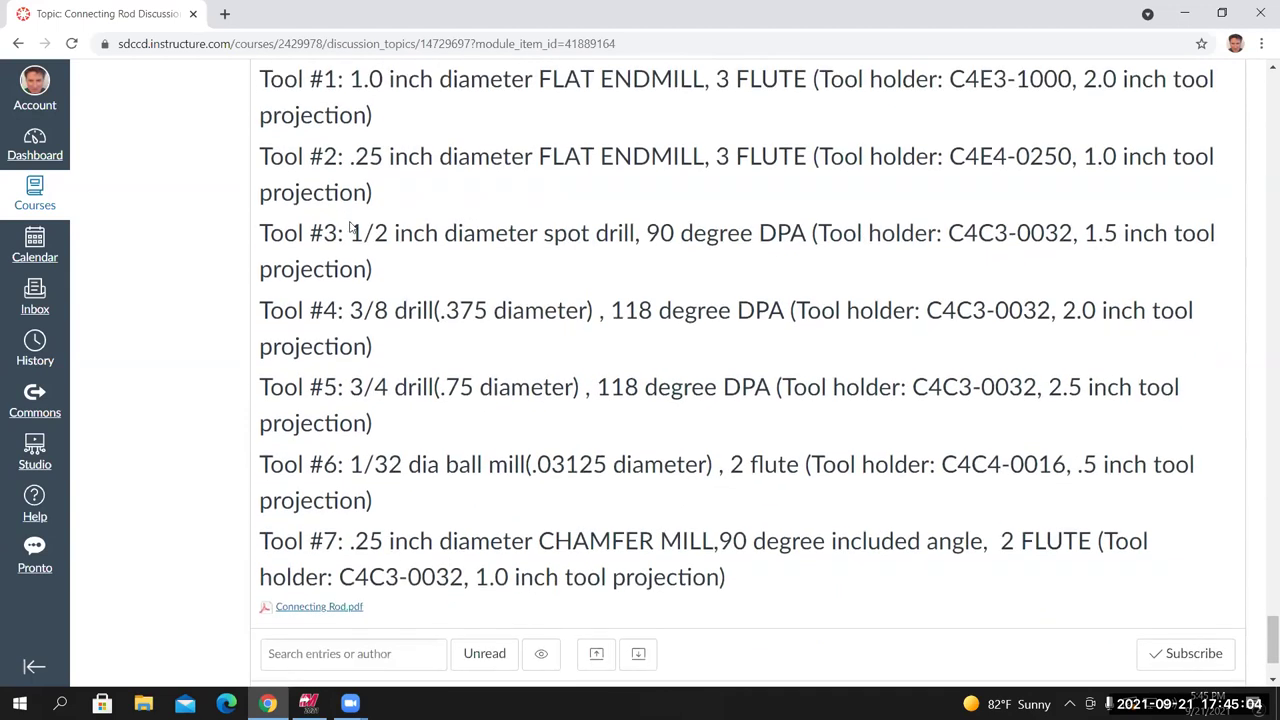
scroll(330, 400, down, 2)
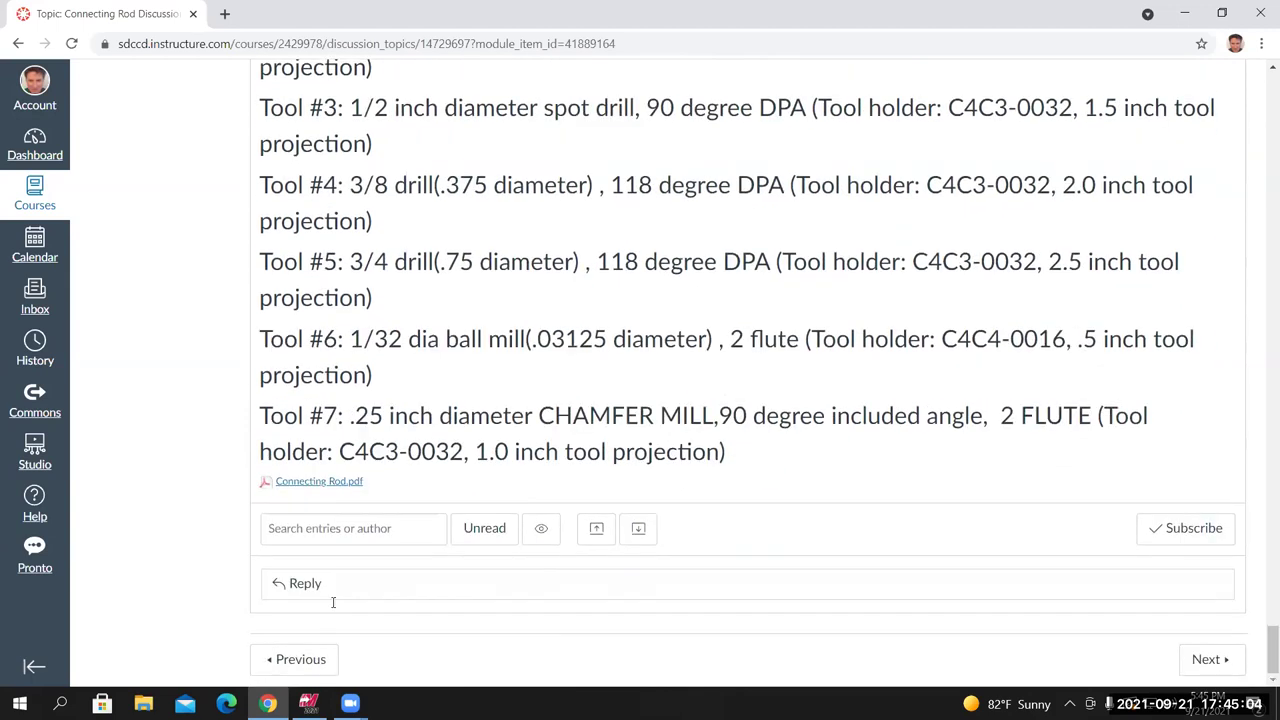
Download Connecting Rod.pdf, review the drawing at the top, then switch to Mastercam
click(315, 485)
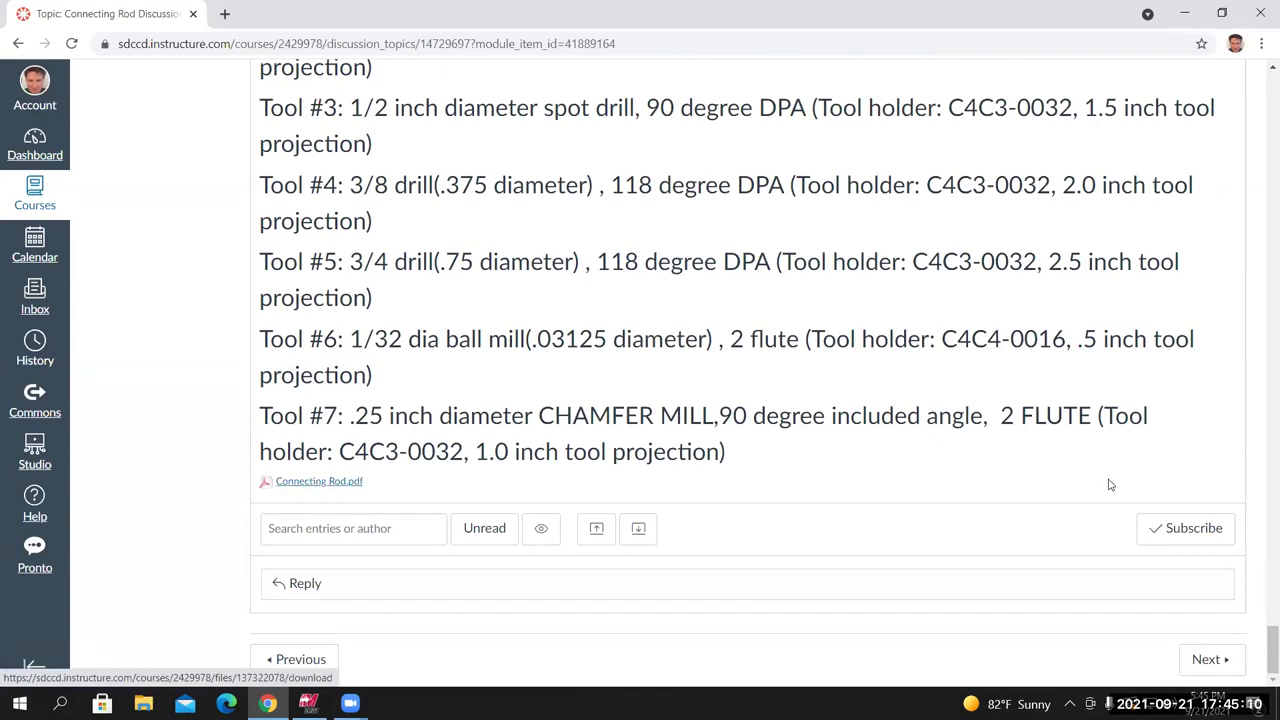
mouse_move(1268, 645)
mouse_down()
mouse_move(1251, 398)
mouse_move(1254, 103)
mouse_up()
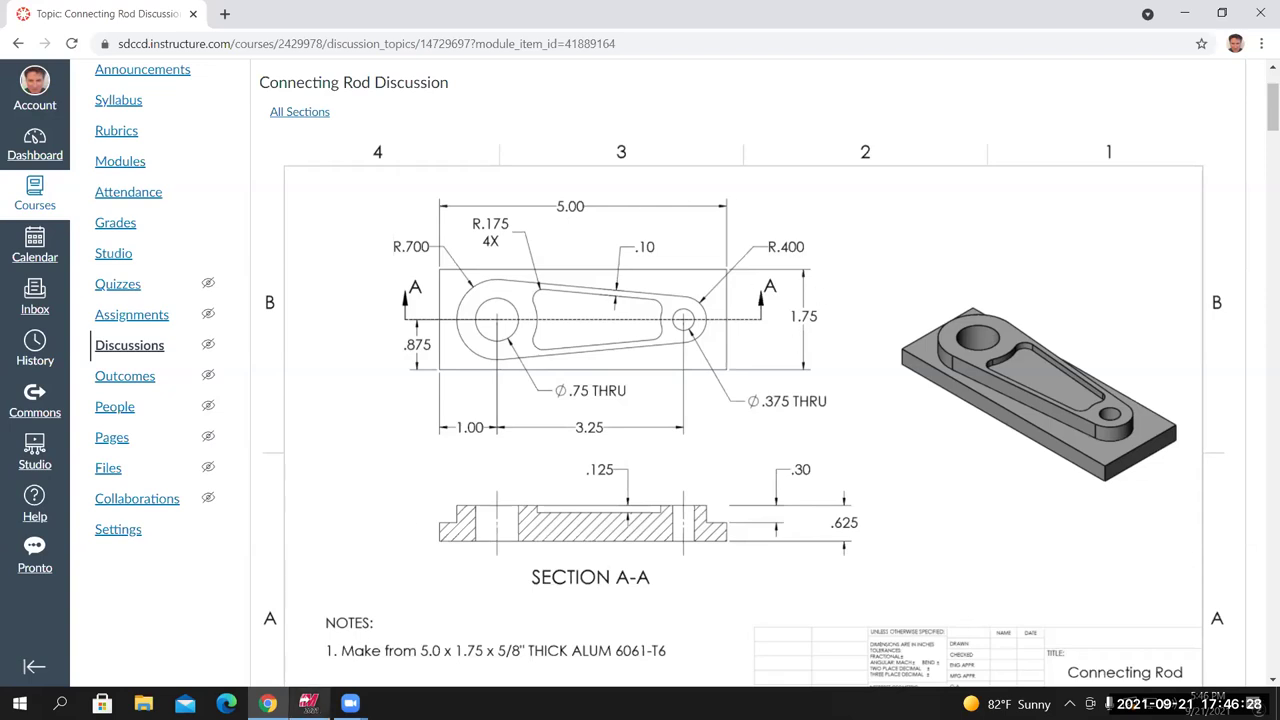
click(308, 703)
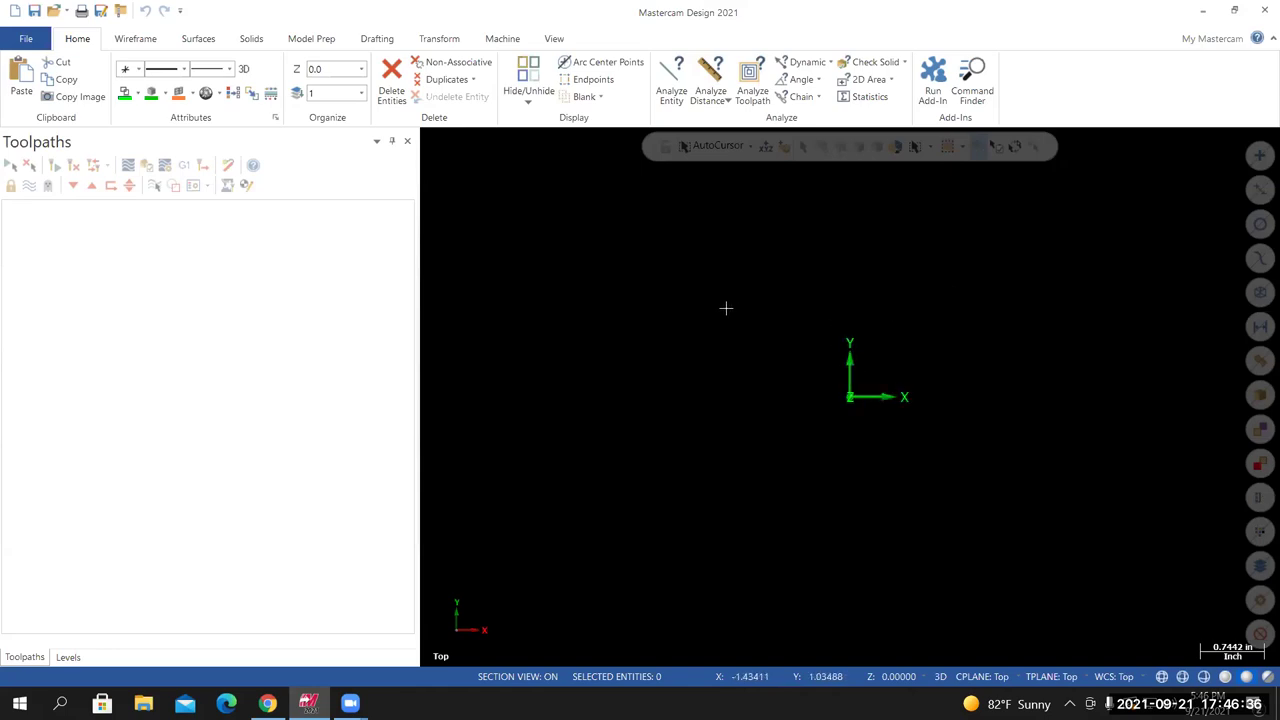
Create a new blank part file from the File menu
click(30, 38)
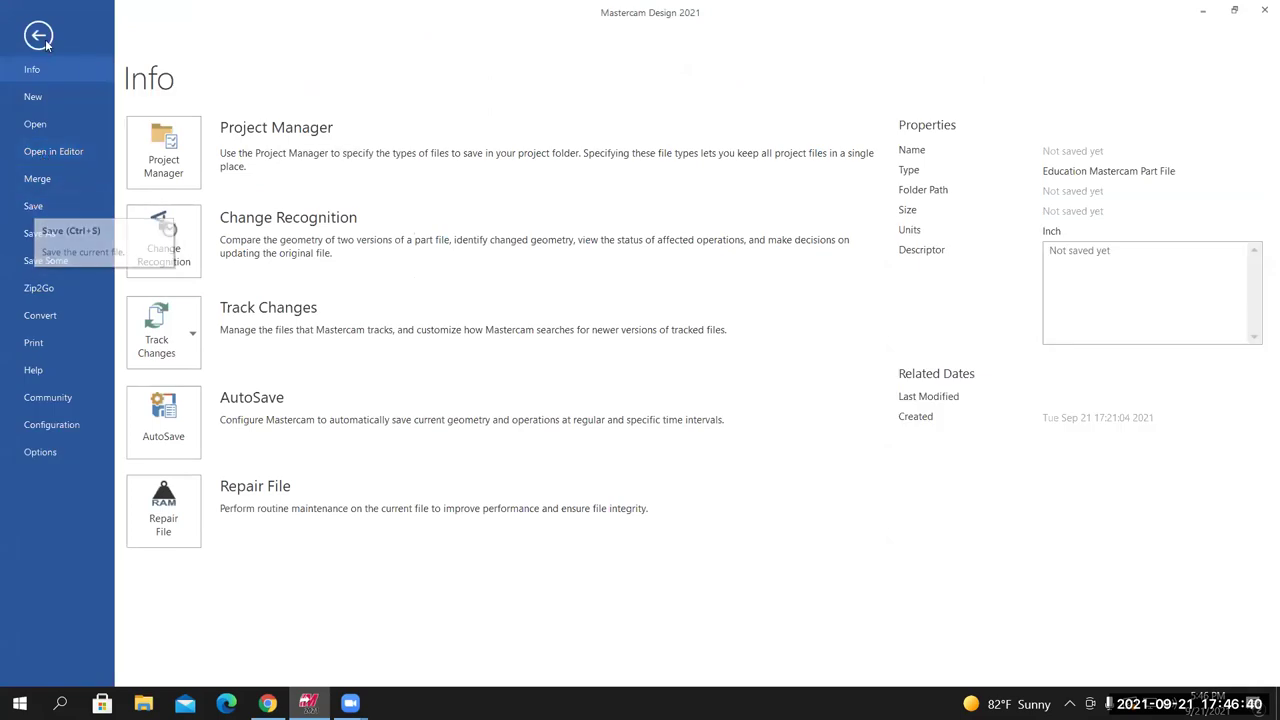
click(42, 37)
click(30, 38)
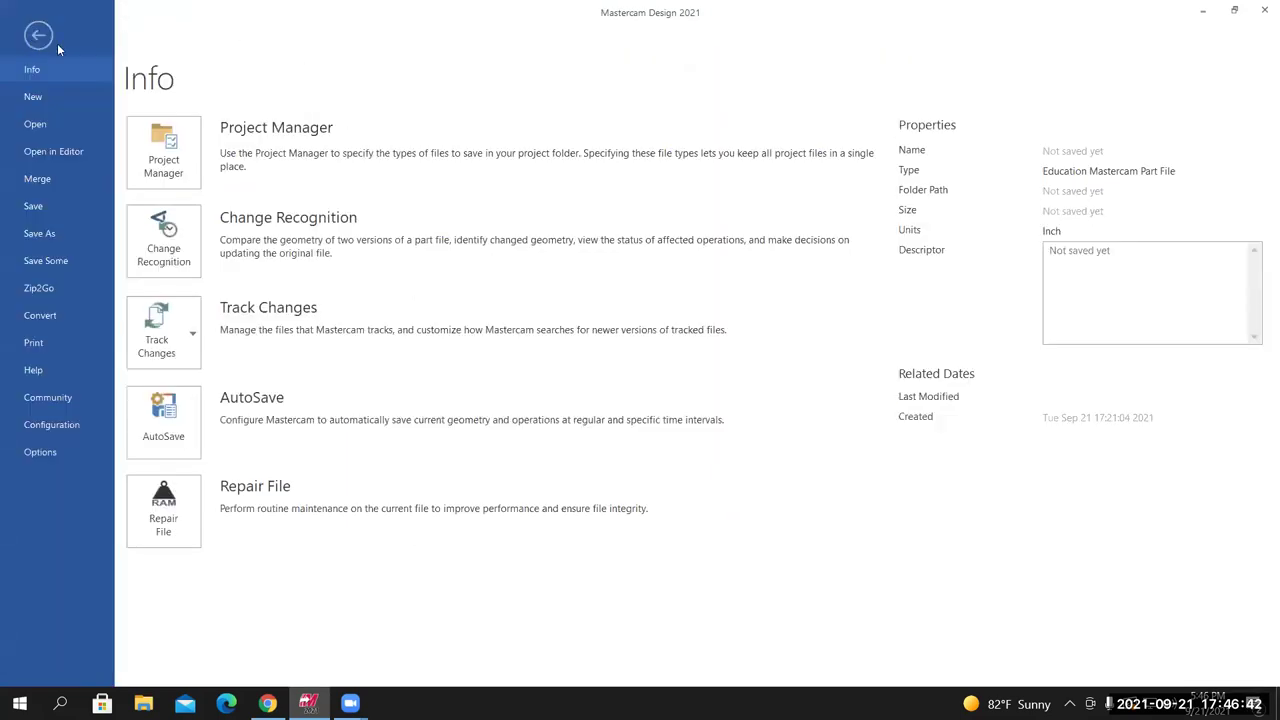
click(38, 98)
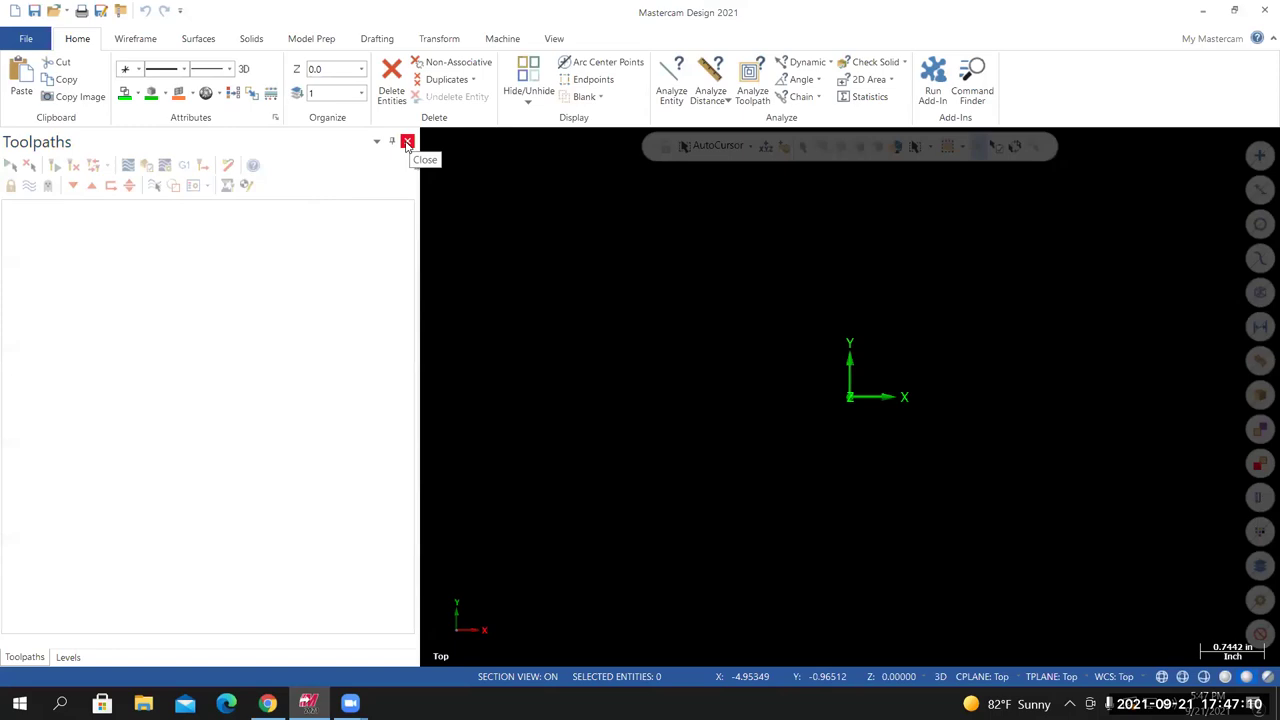
Hide the Toolpaths and Levels panels and make new wireframe geometry green
click(407, 142)
click(407, 142)
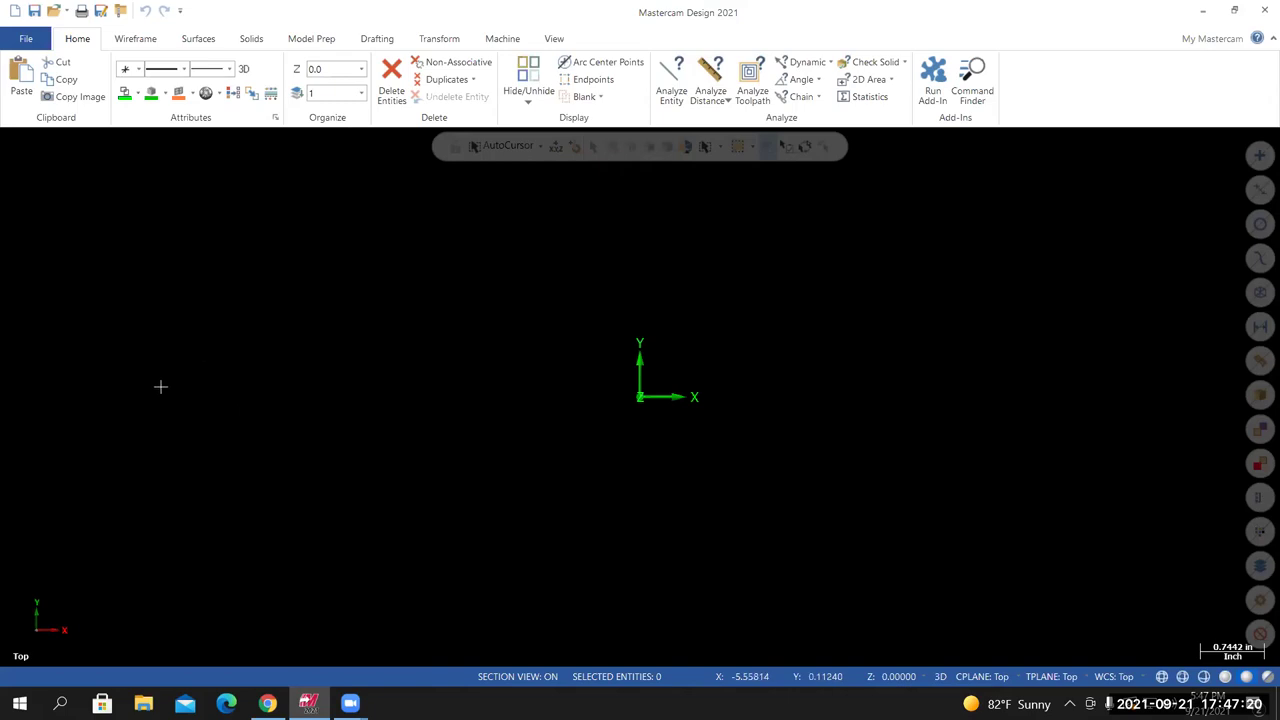
click(140, 94)
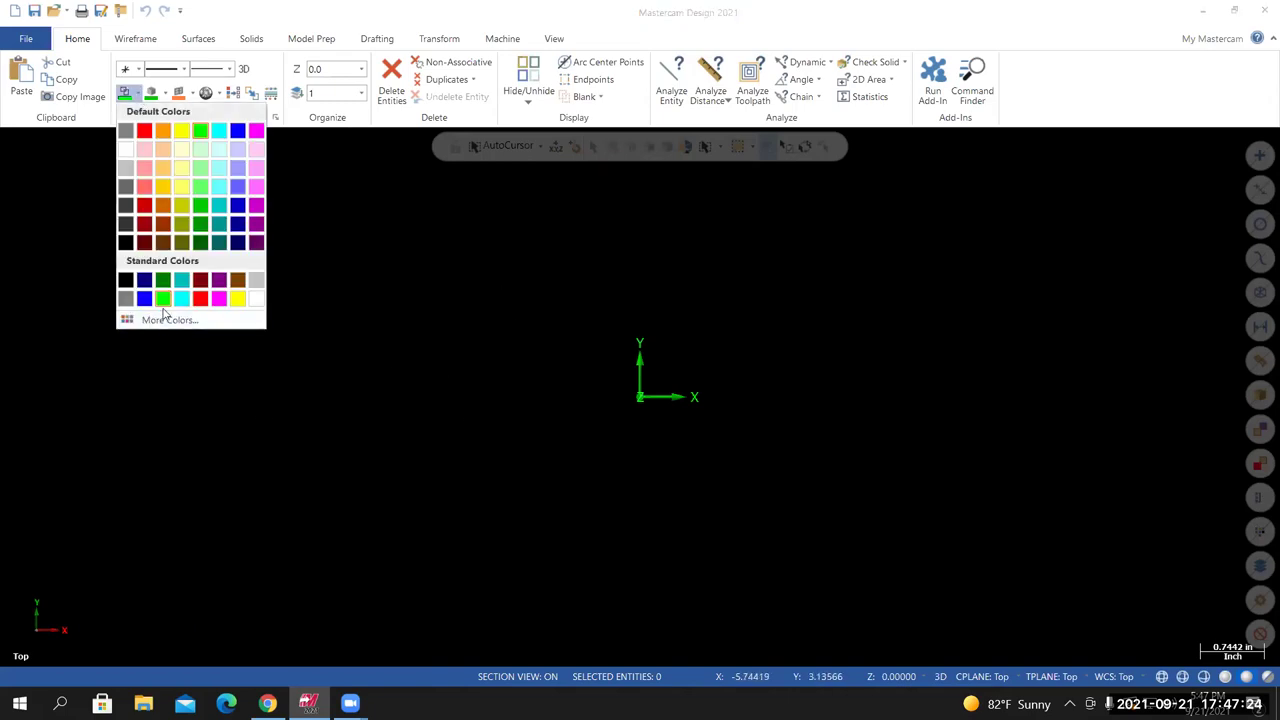
click(163, 299)
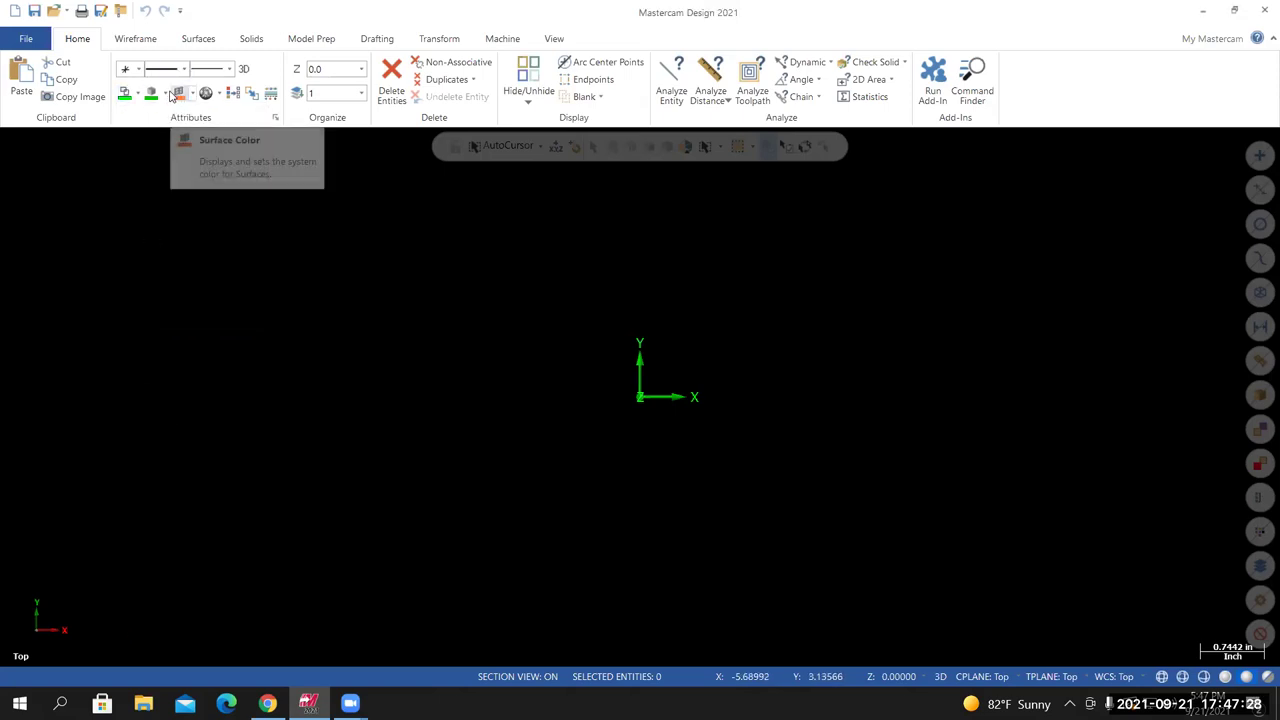
Set the next default colour swatch to light purple, then bring back the Canvas drawing
click(165, 95)
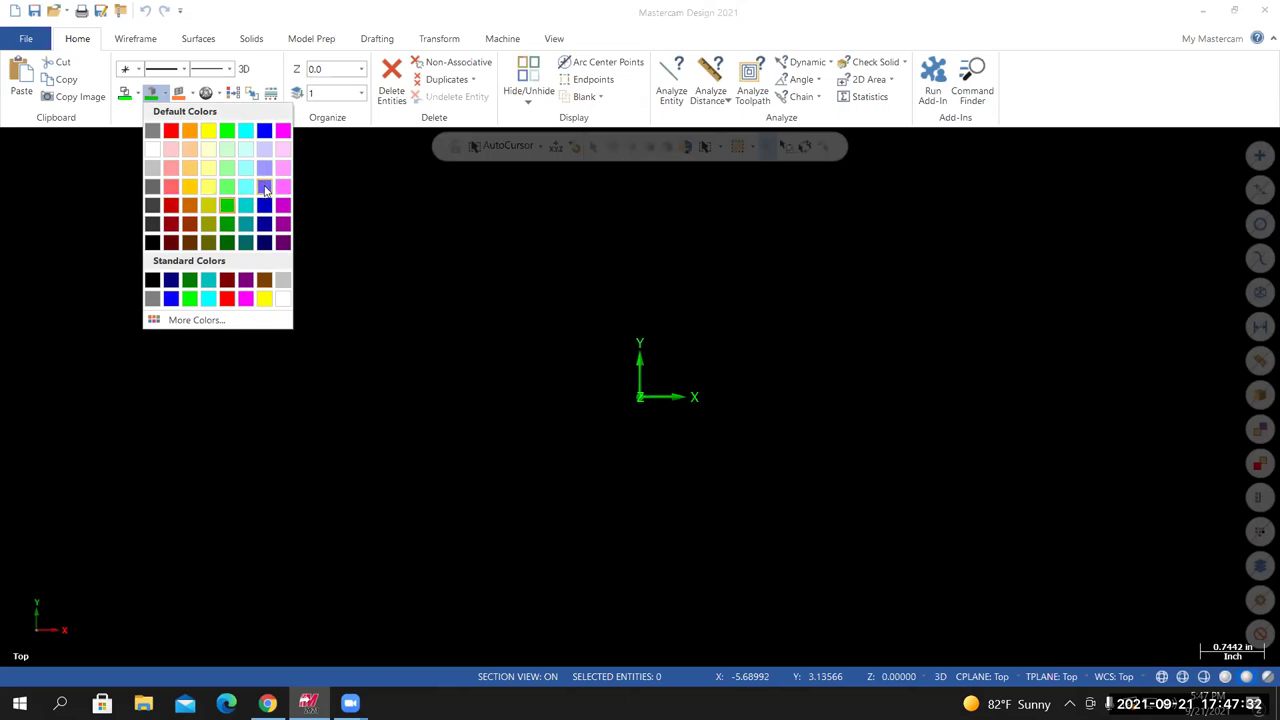
click(265, 190)
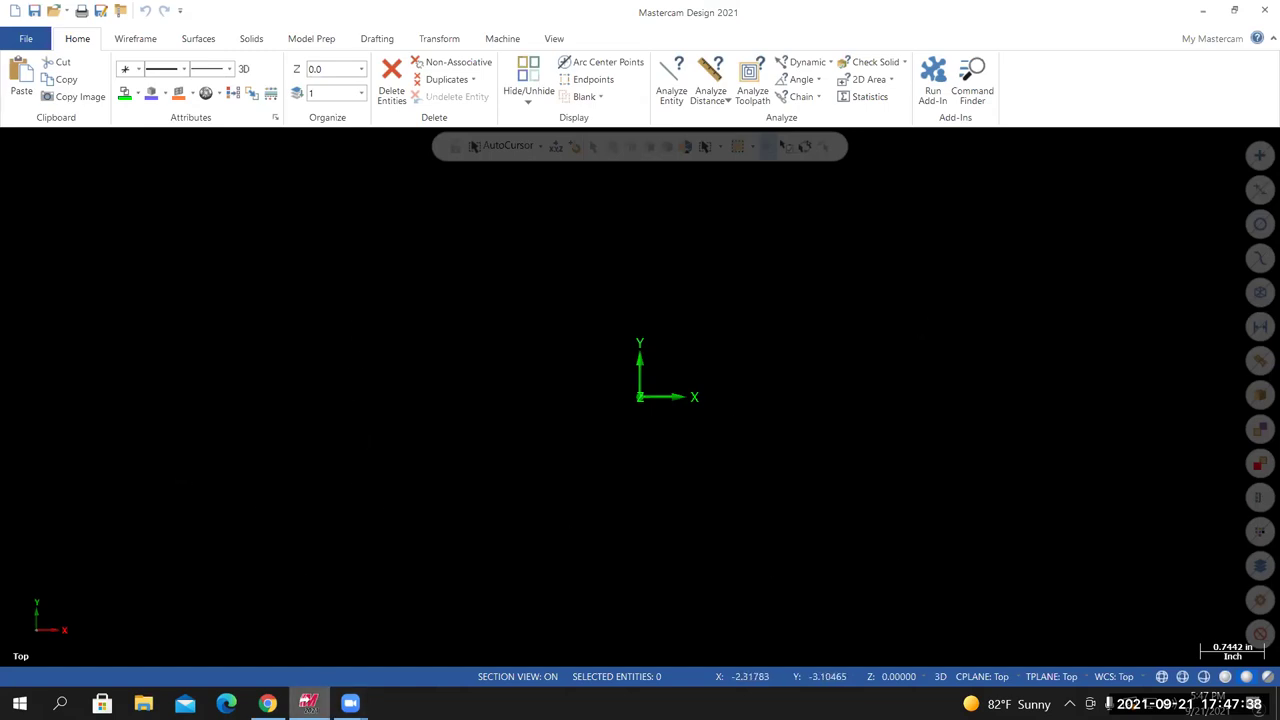
click(267, 703)
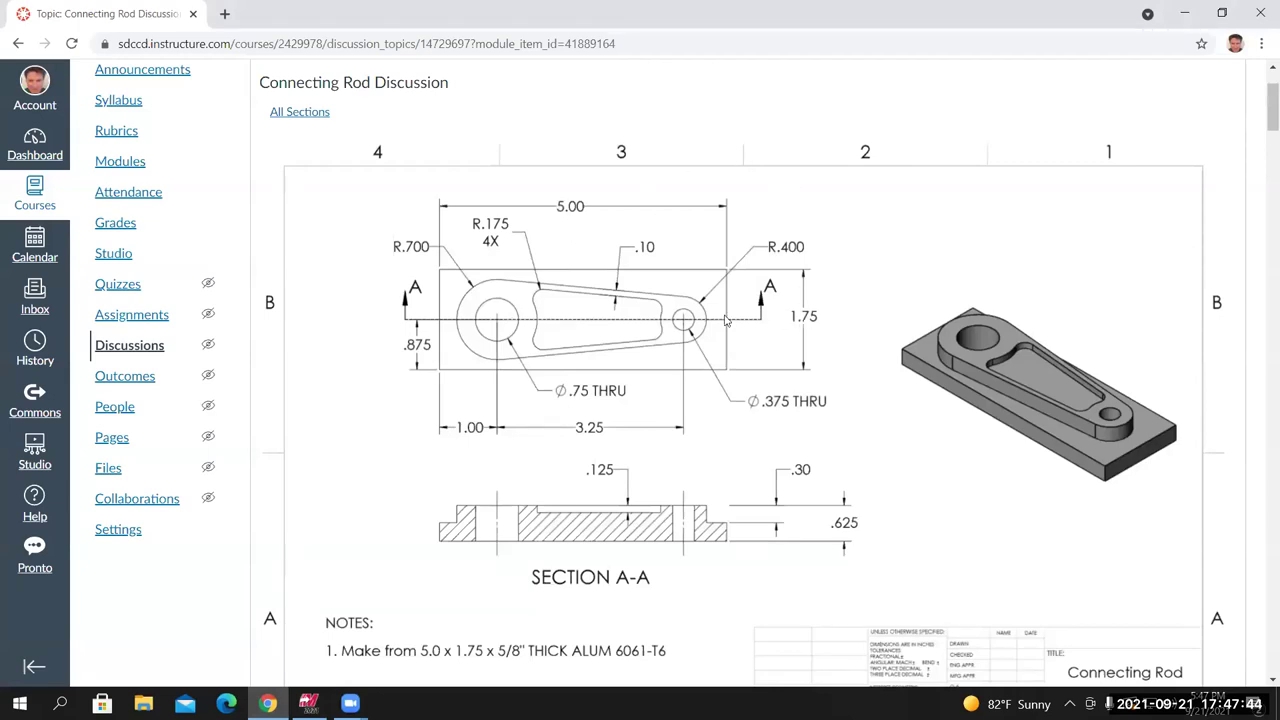
Glance at the Canvas drawing, then return to Mastercam's wireframe drawing tools
scroll(680, 320, down, 1)
scroll(594, 258, up, 1)
key(alt+Tab)
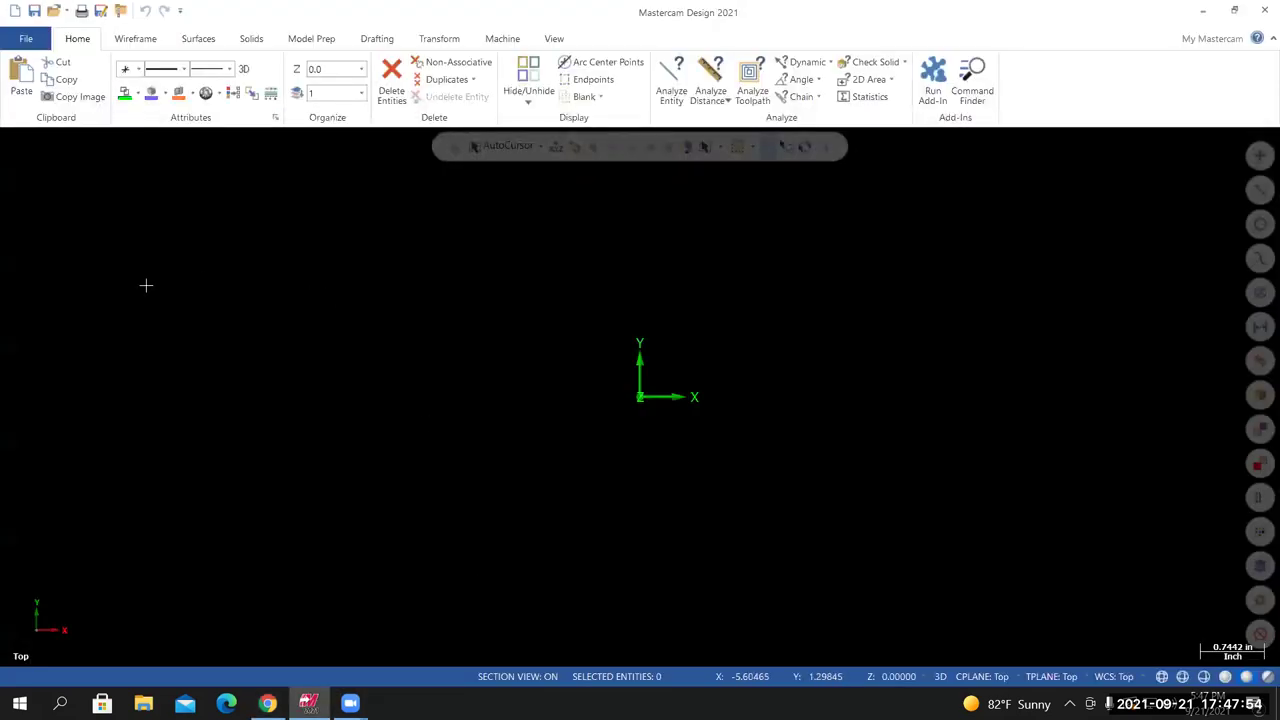
click(136, 39)
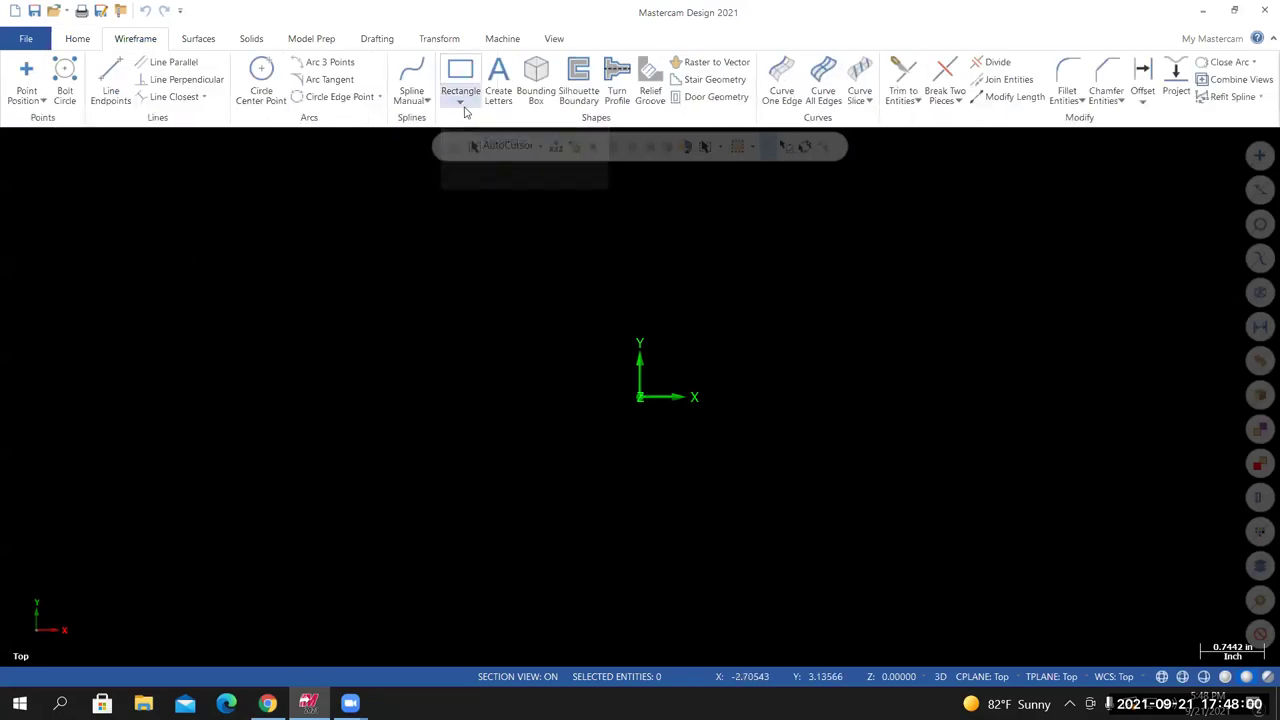
Start the Rectangular Shapes function from the Rectangle dropdown
click(462, 105)
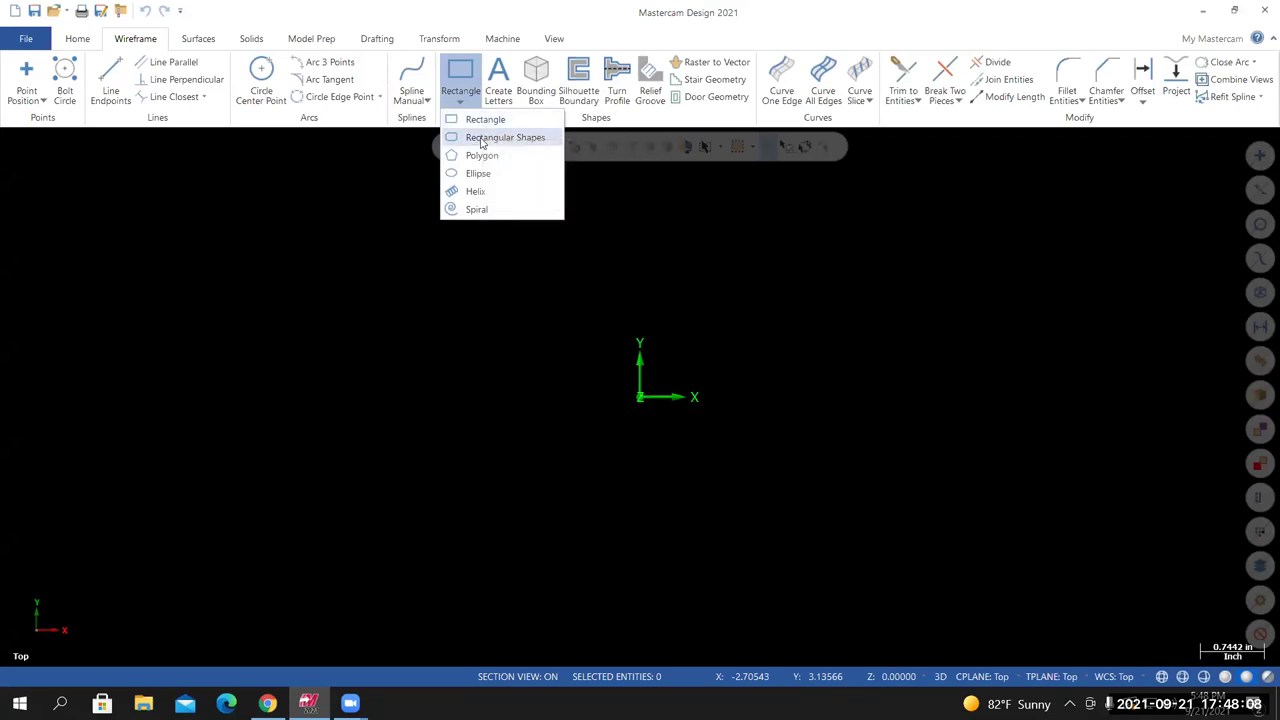
click(481, 143)
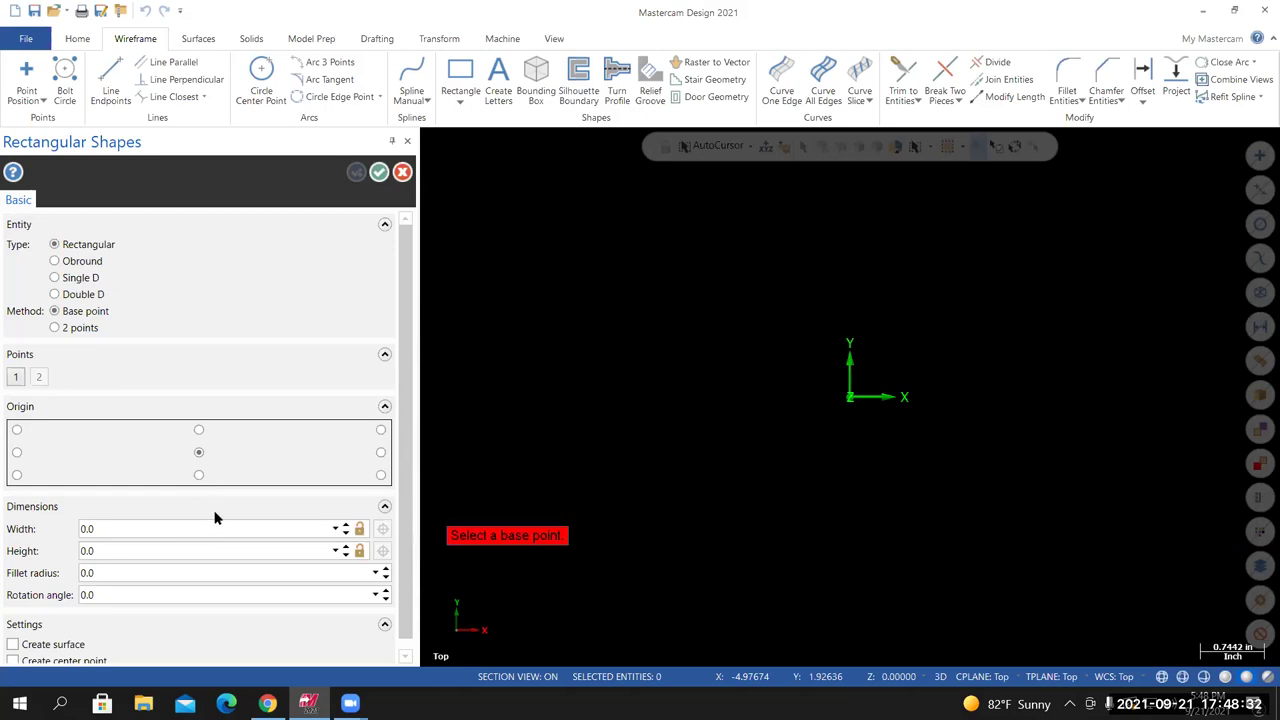
Enter width 5 and place the rectangle's base point at the origin
click(117, 529)
text(5)
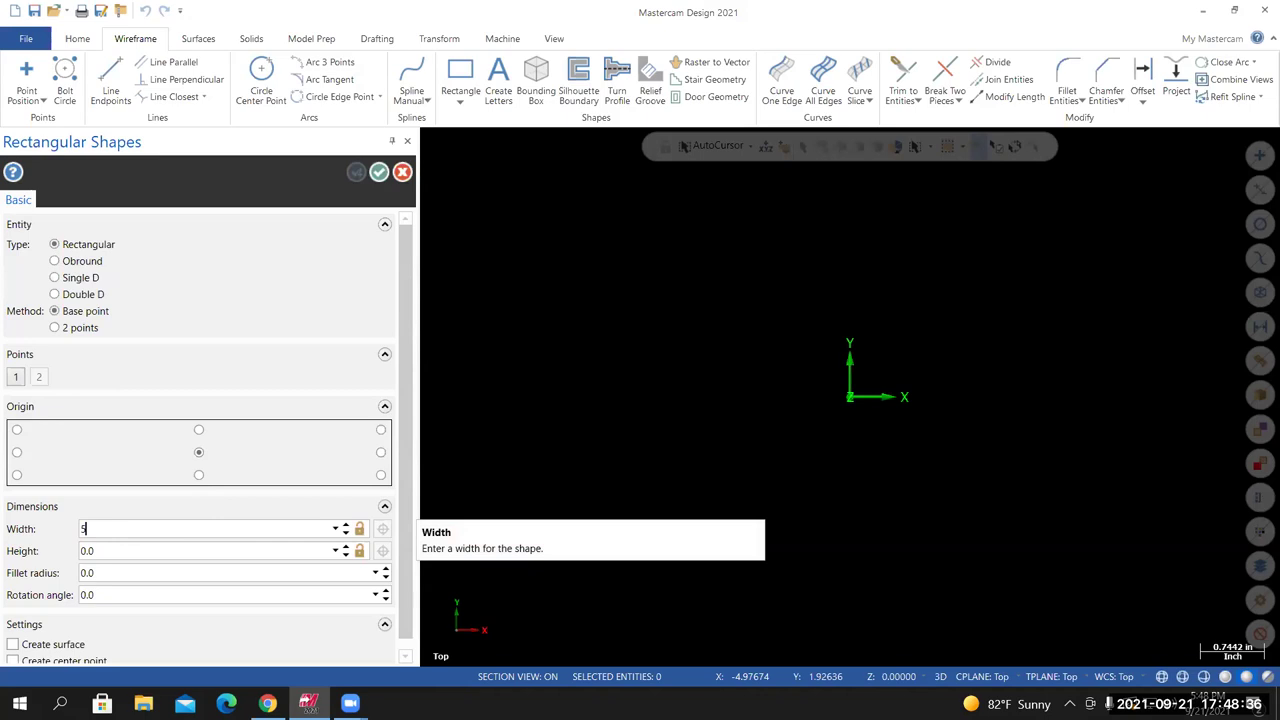
click(120, 550)
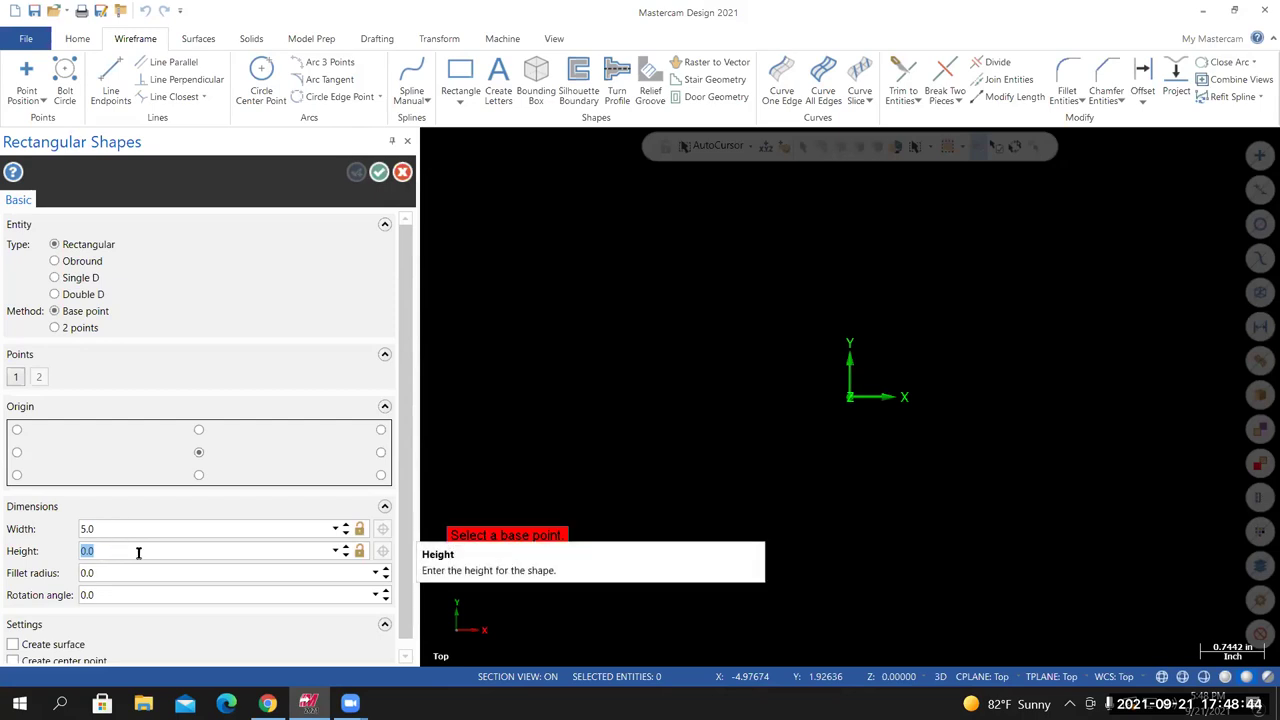
text(1.75)
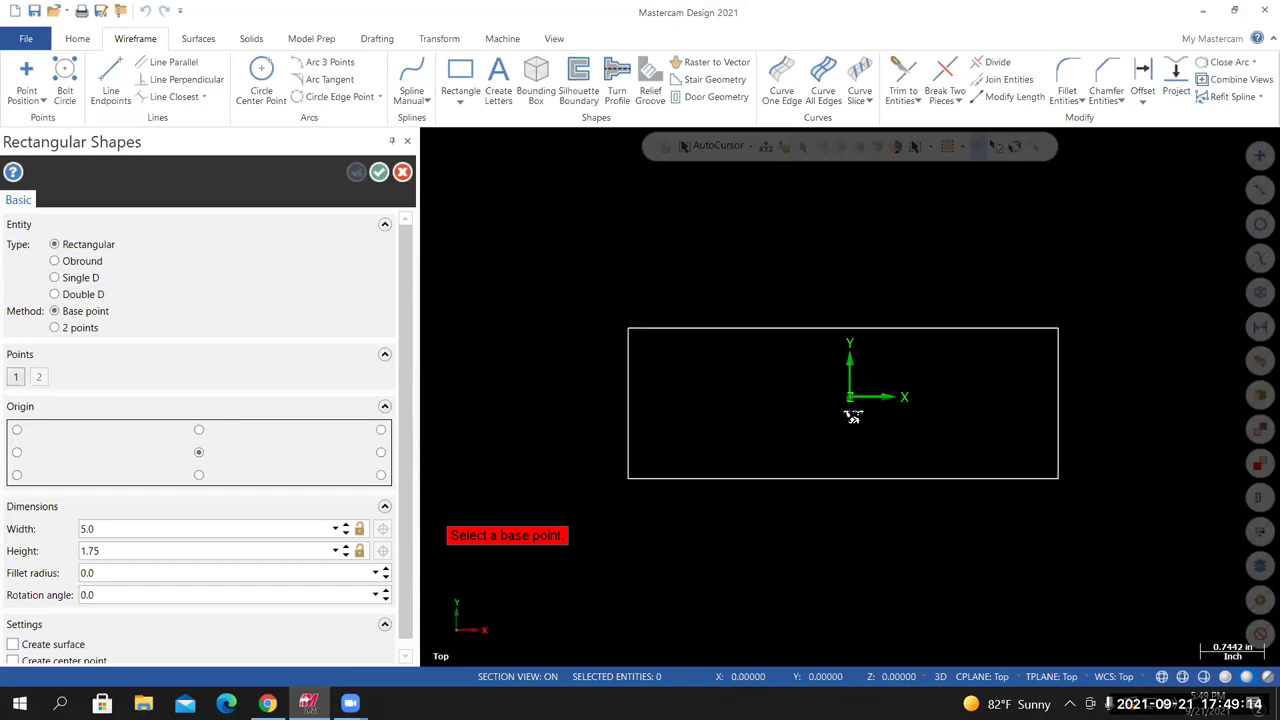
click(849, 397)
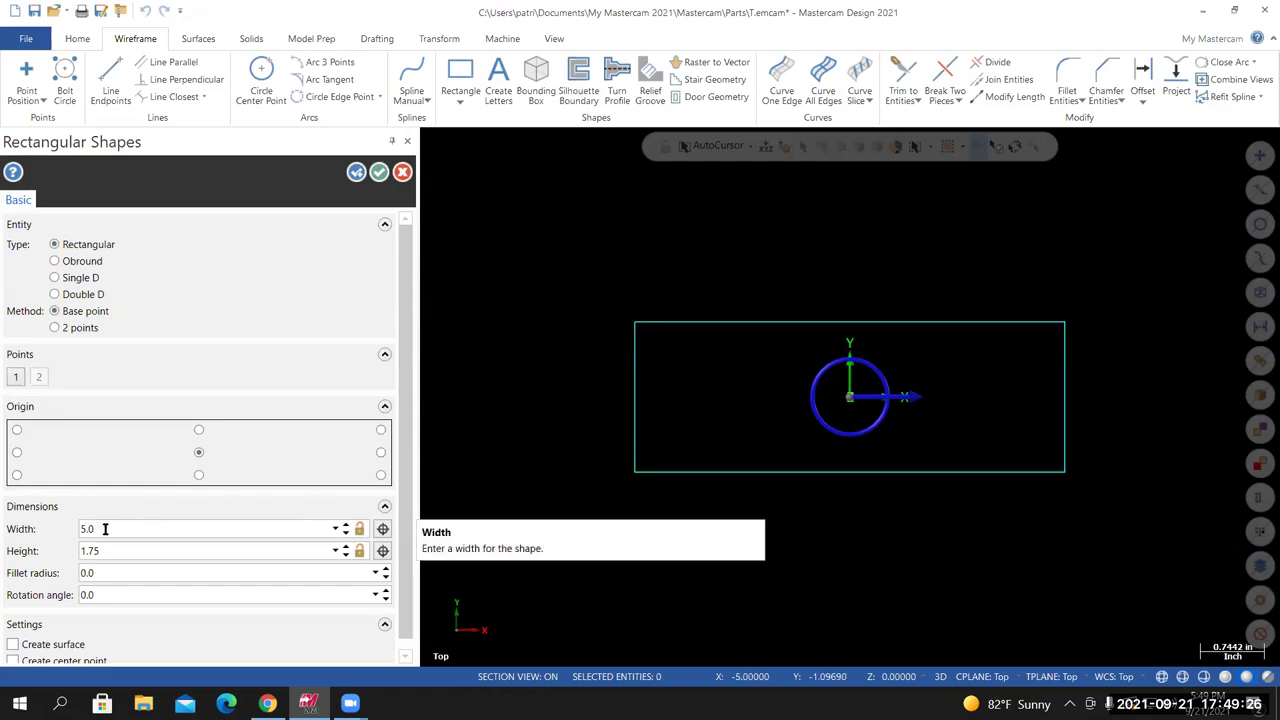
Correct the width to 5.0 and height to 1.75, then create the rectangle
click(346, 525)
click(346, 525)
click(346, 525)
click(346, 524)
click(346, 533)
click(346, 533)
click(346, 533)
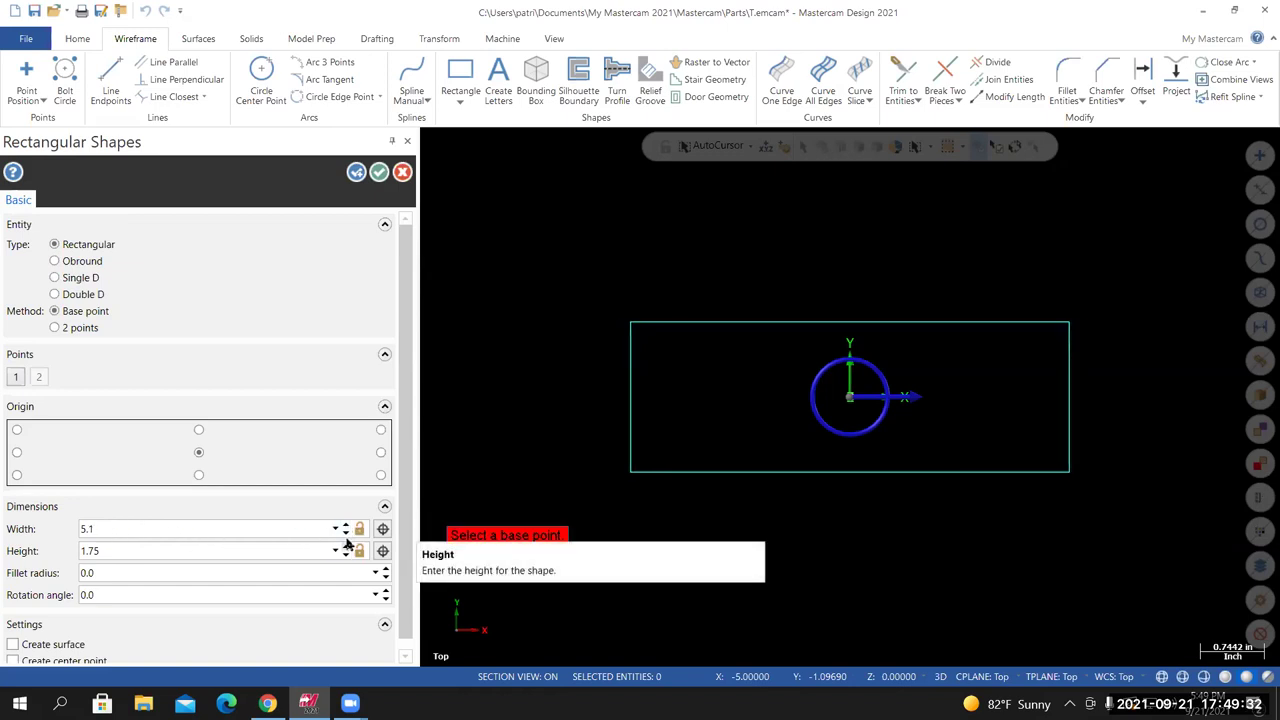
click(346, 533)
click(123, 551)
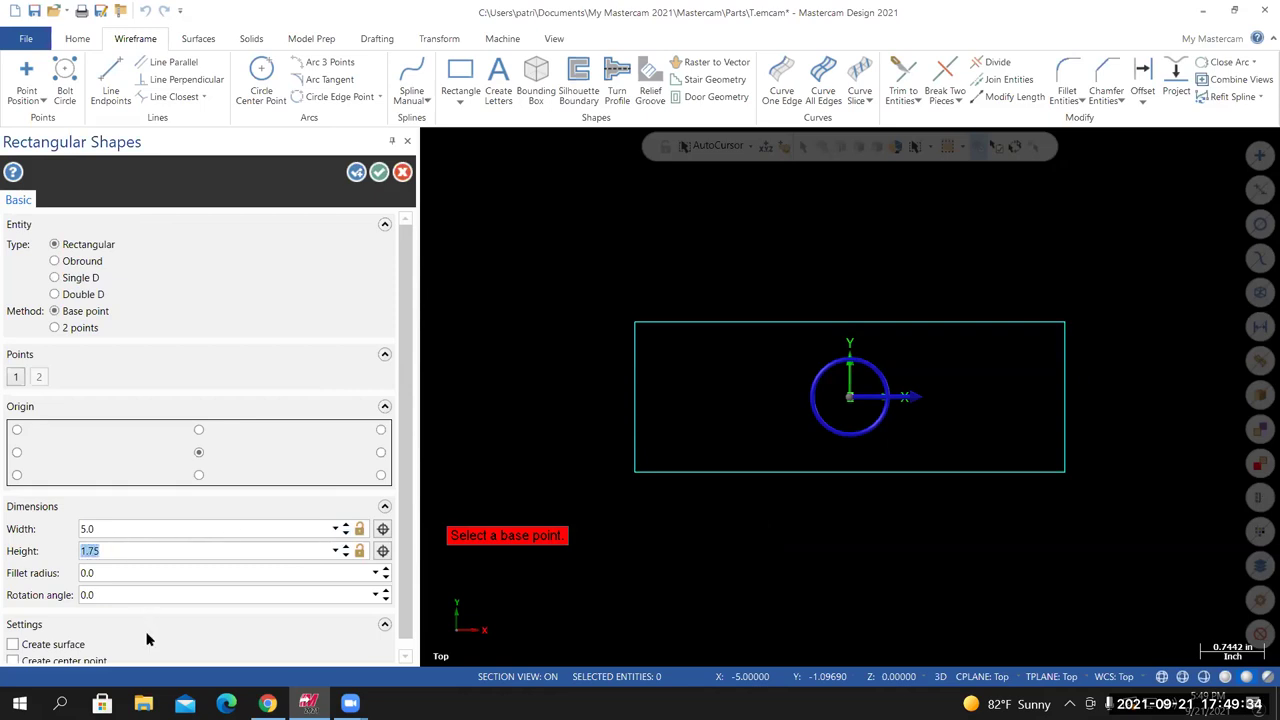
scroll(210, 566, down, 3)
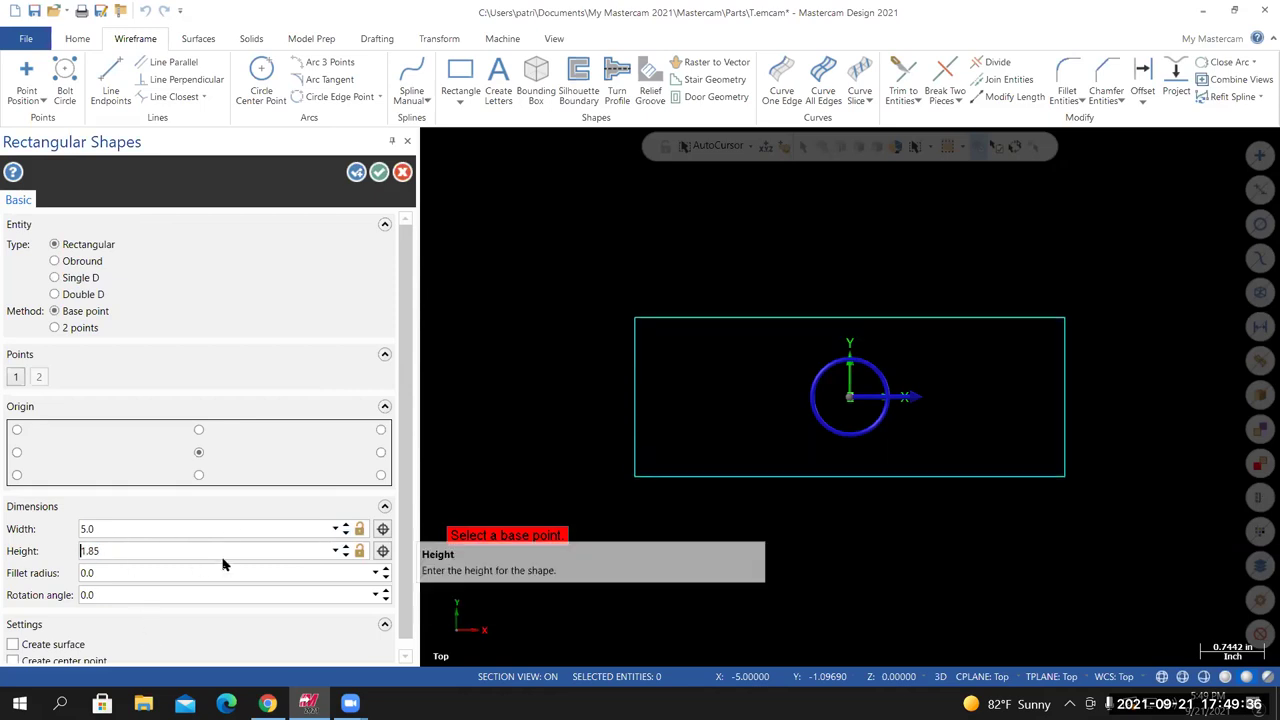
scroll(229, 565, up, 2)
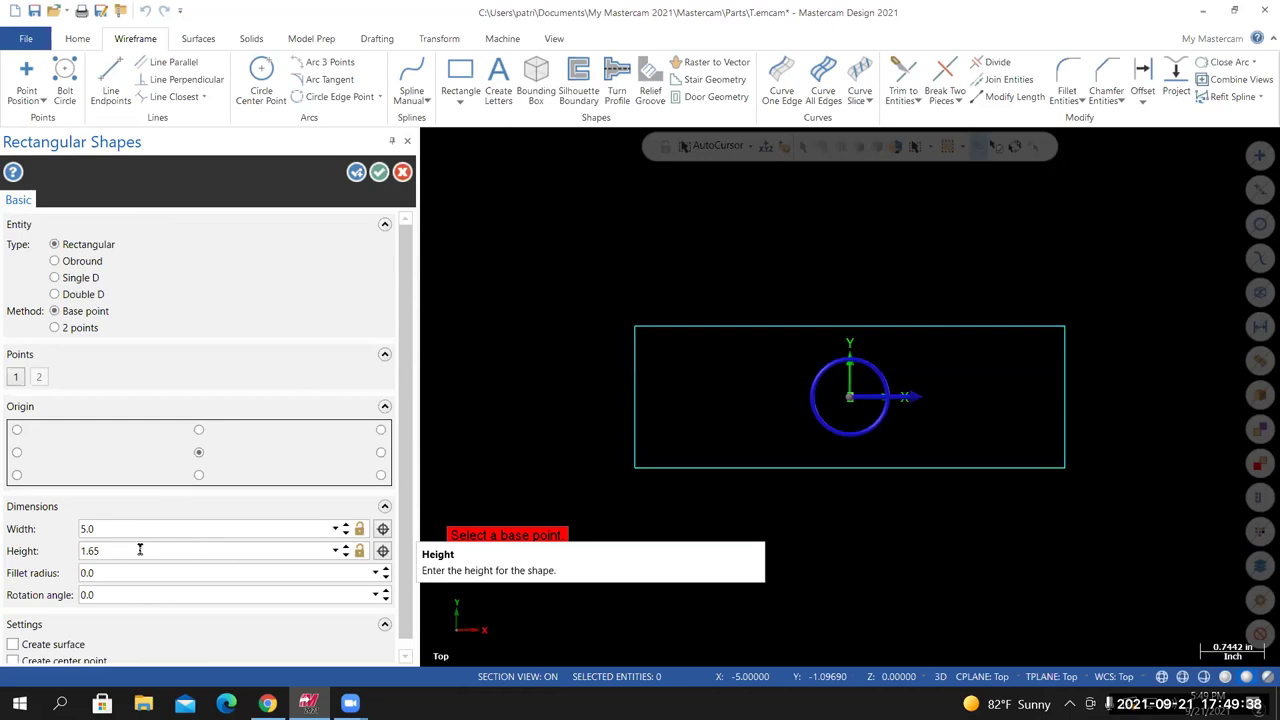
drag(120, 551, 55, 547)
text(1.75)
key(Return)
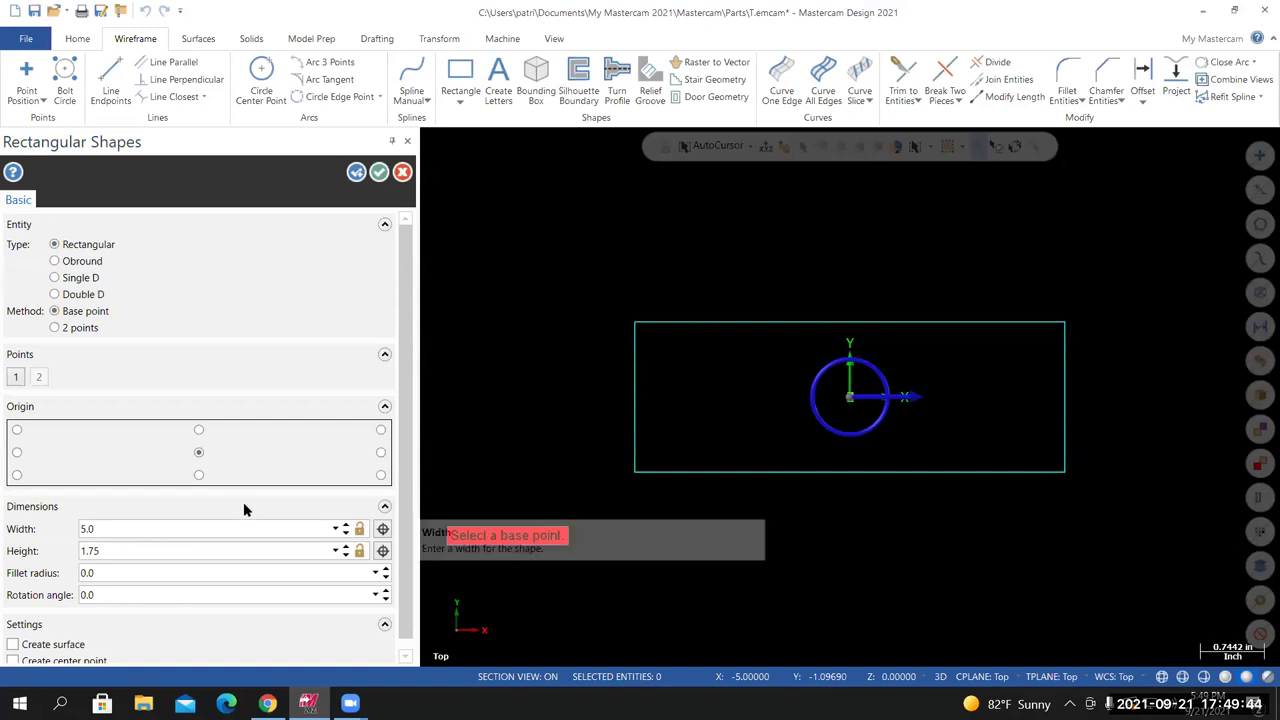
click(380, 173)
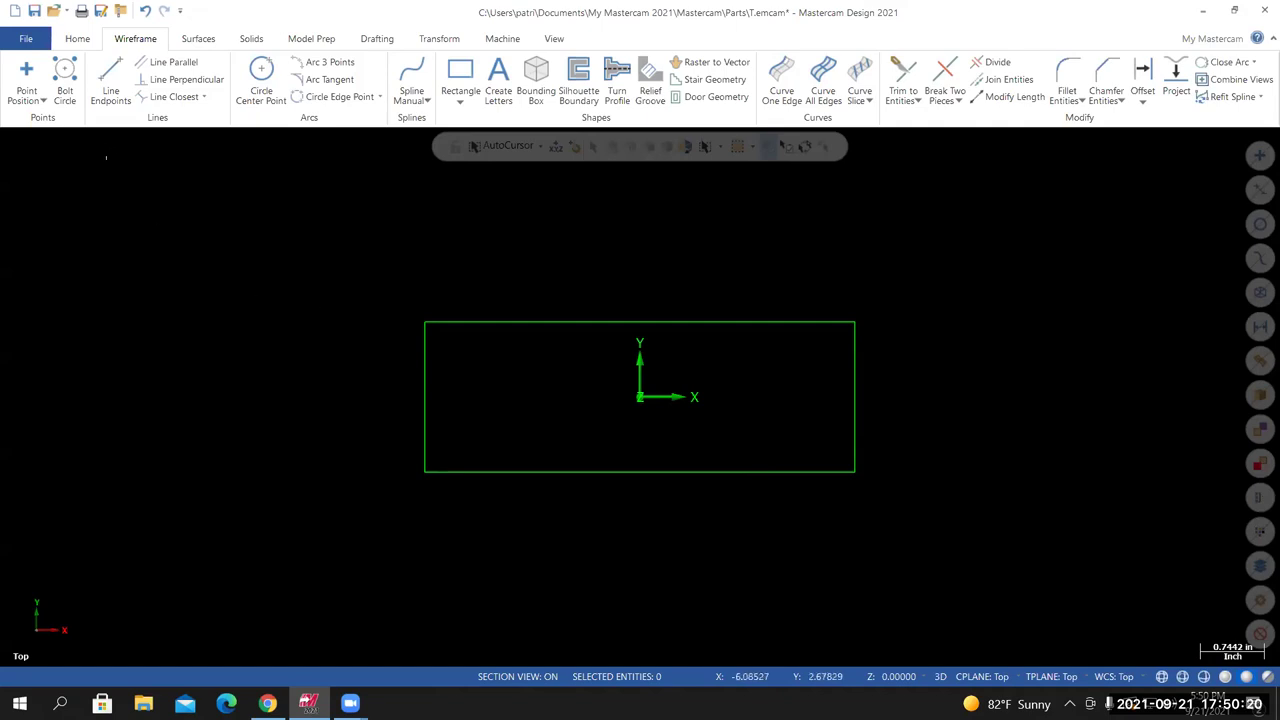
click(75, 40)
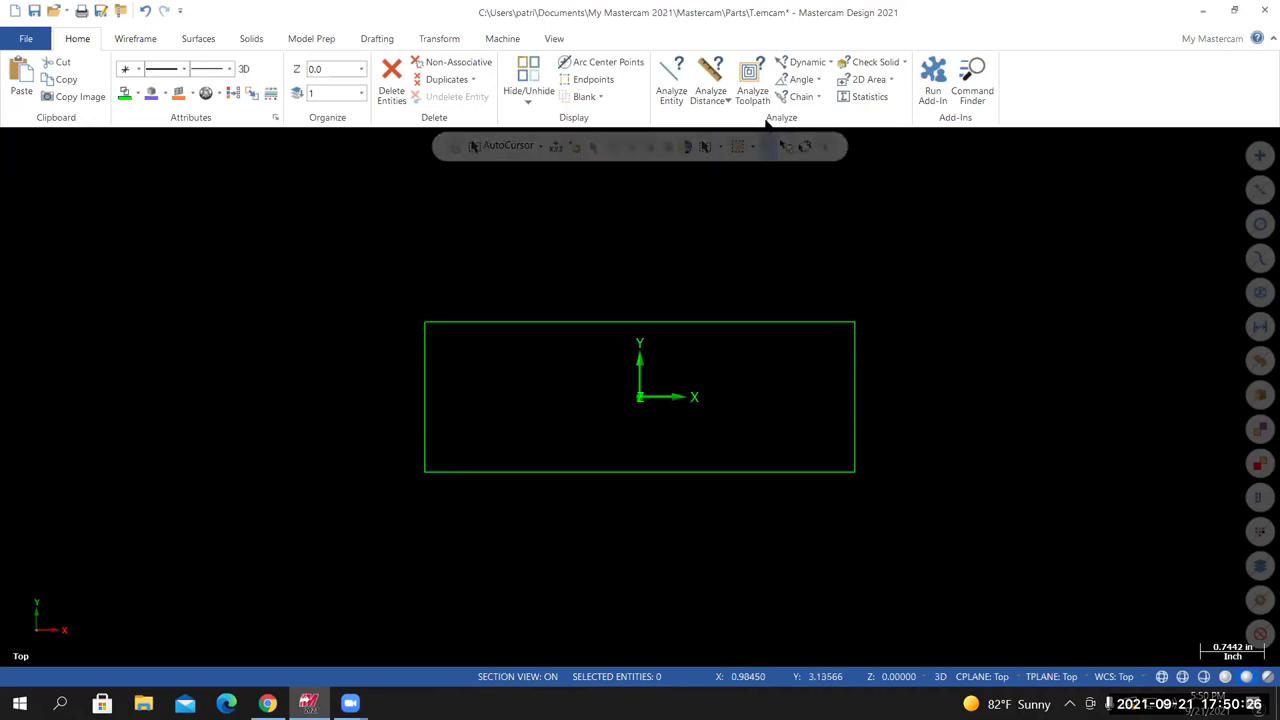
click(829, 62)
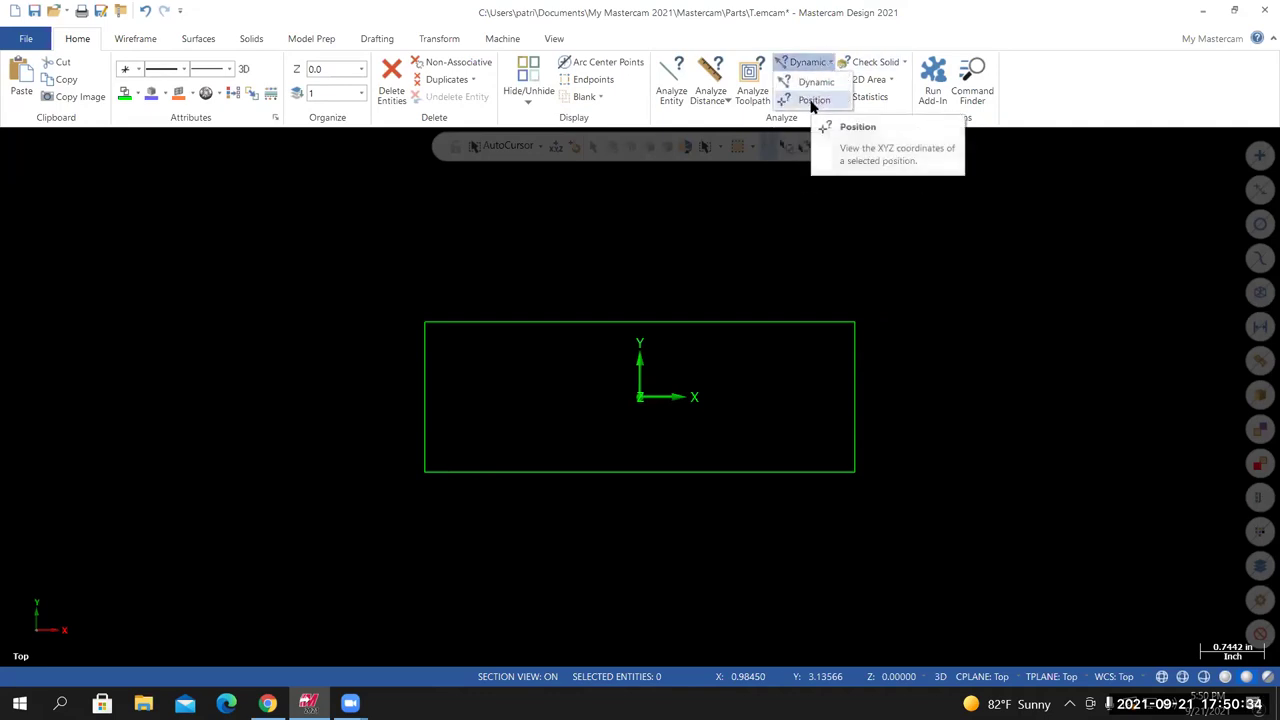
click(812, 101)
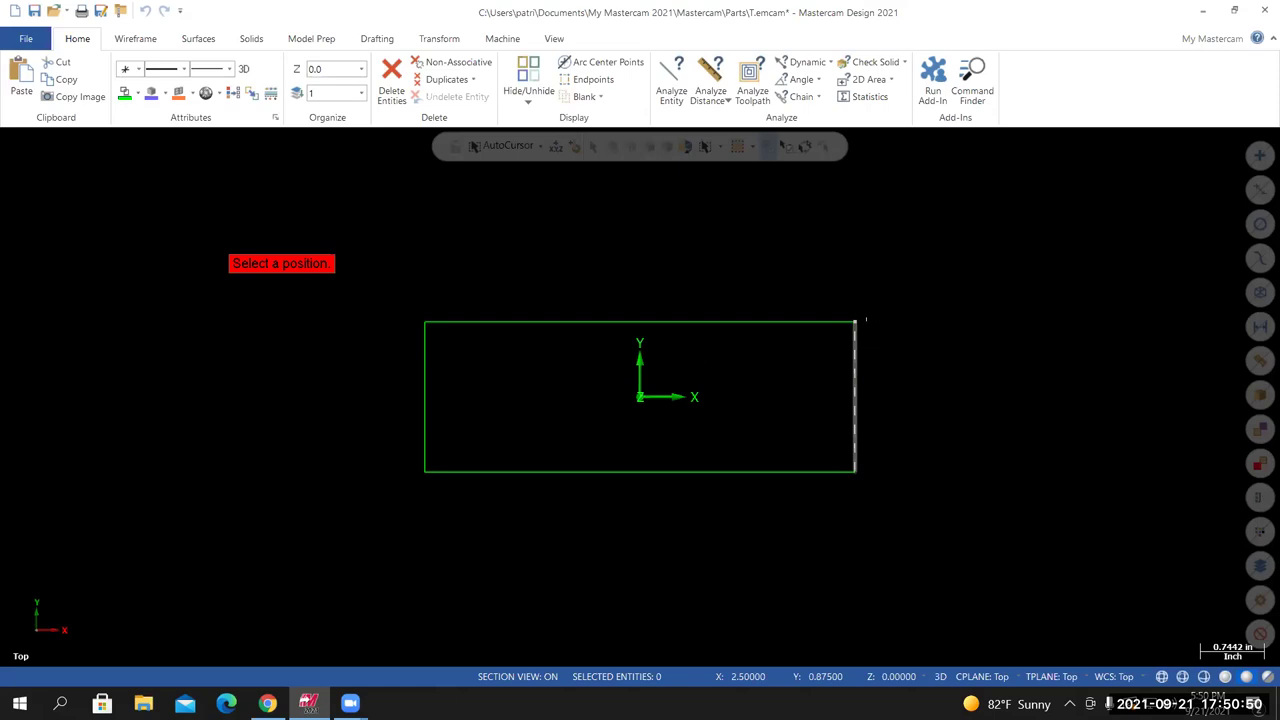
click(858, 321)
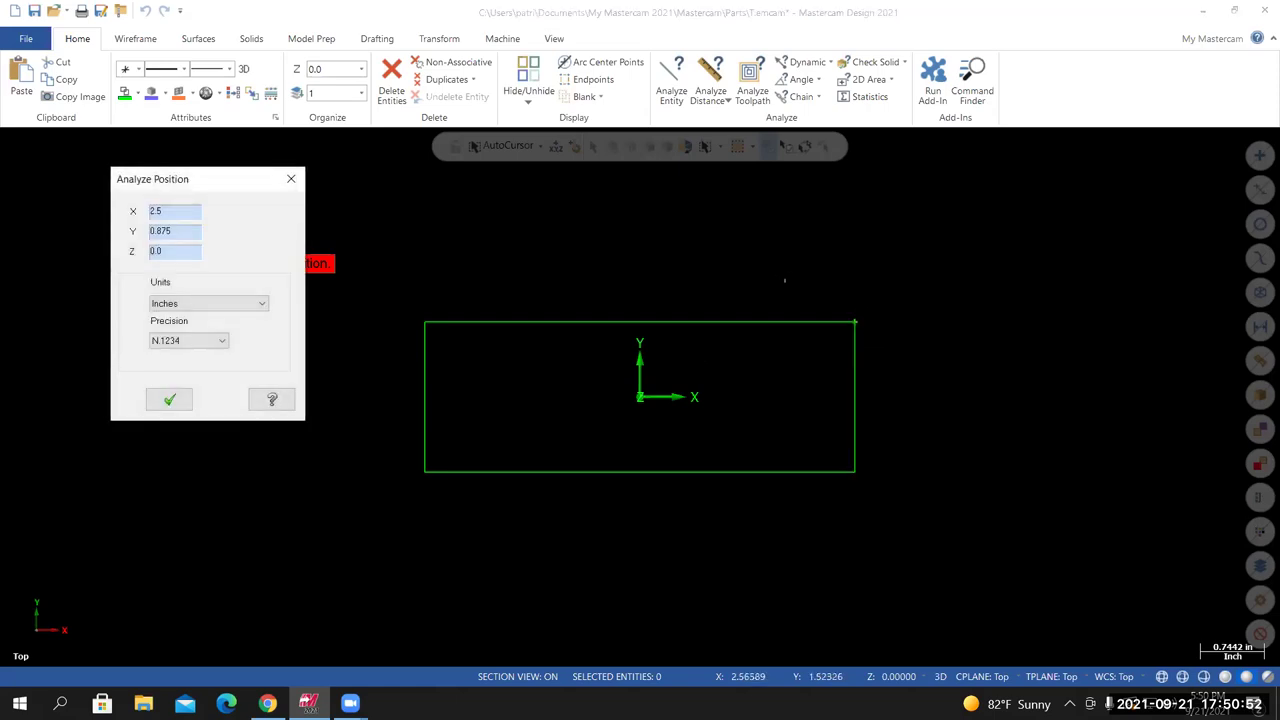
drag(171, 181, 192, 153)
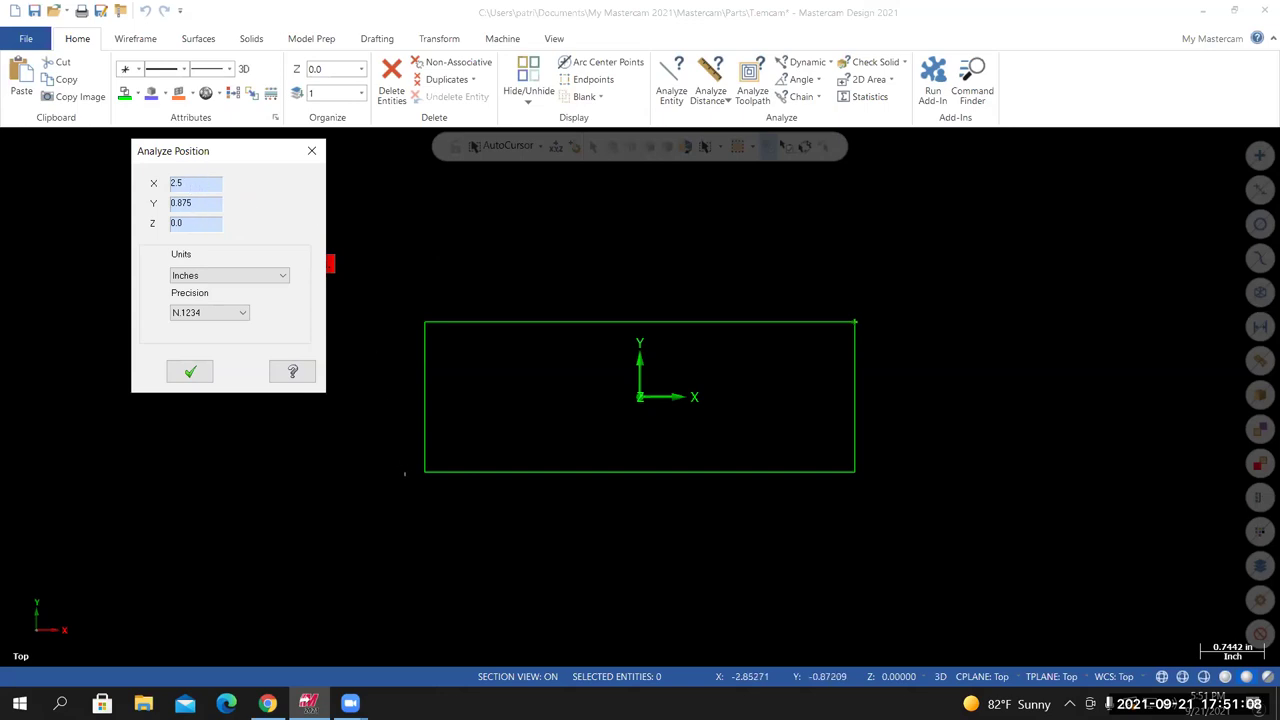
click(425, 471)
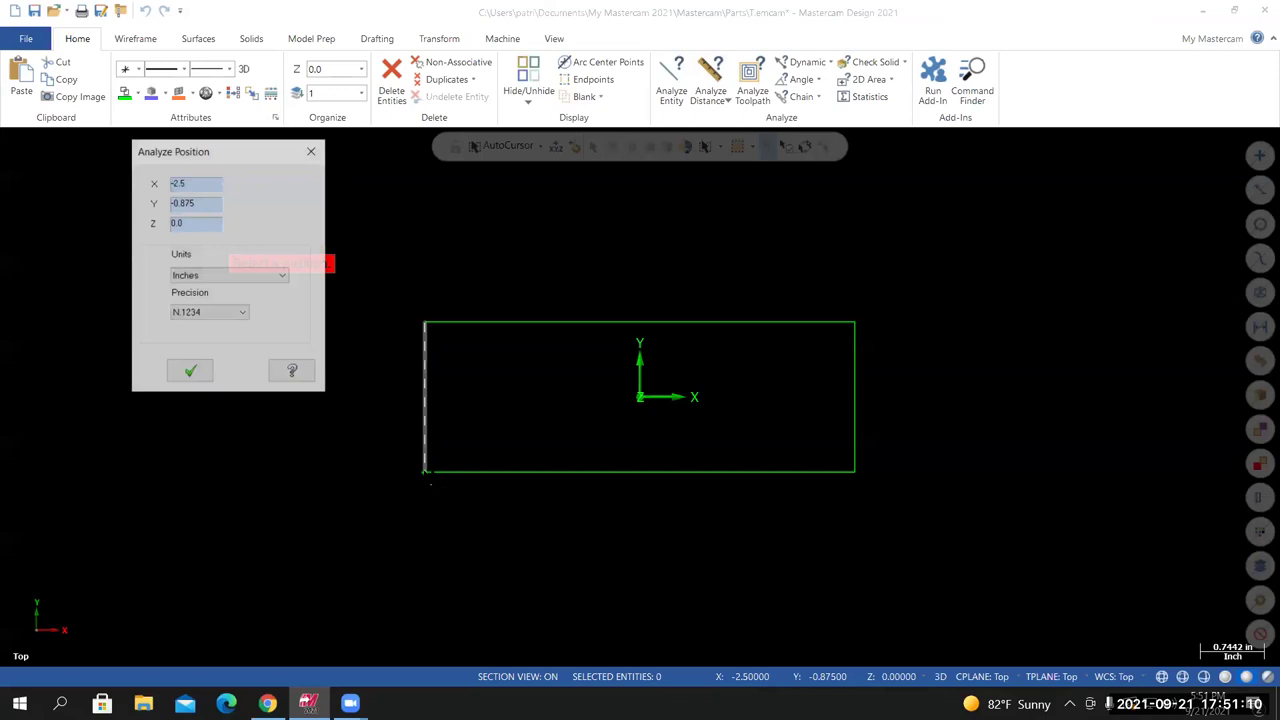
drag(200, 151, 185, 156)
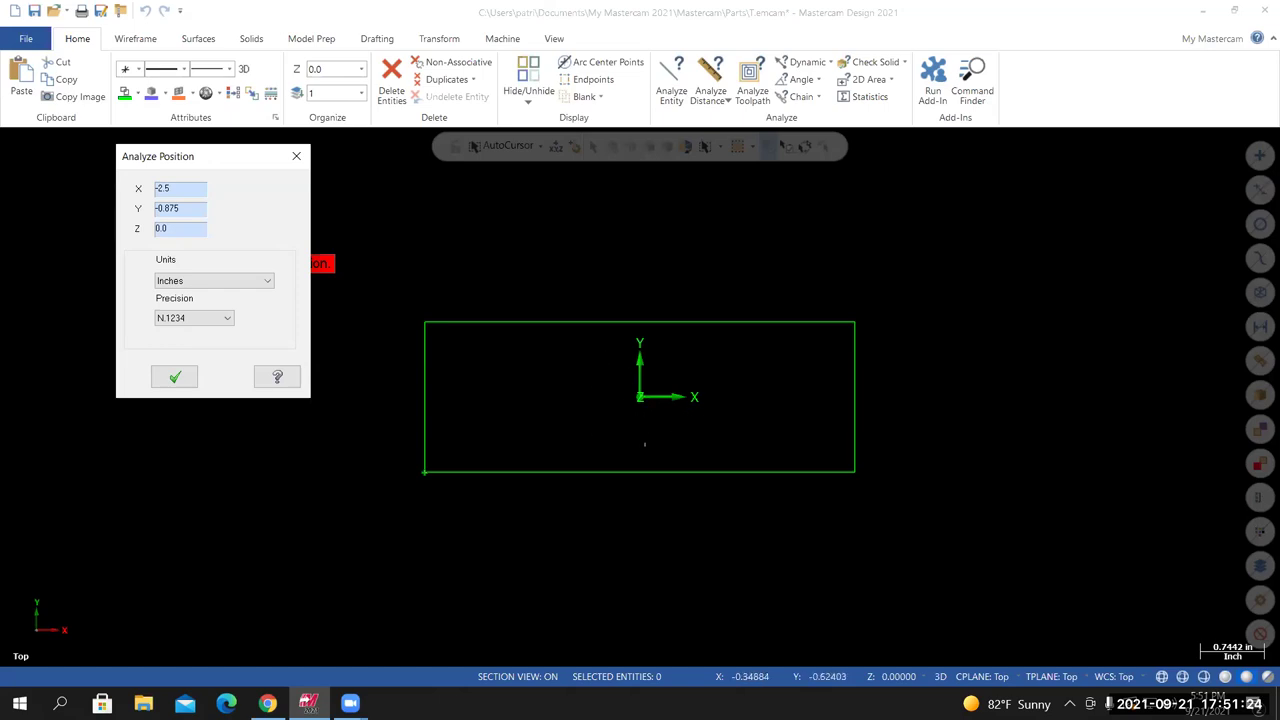
click(174, 377)
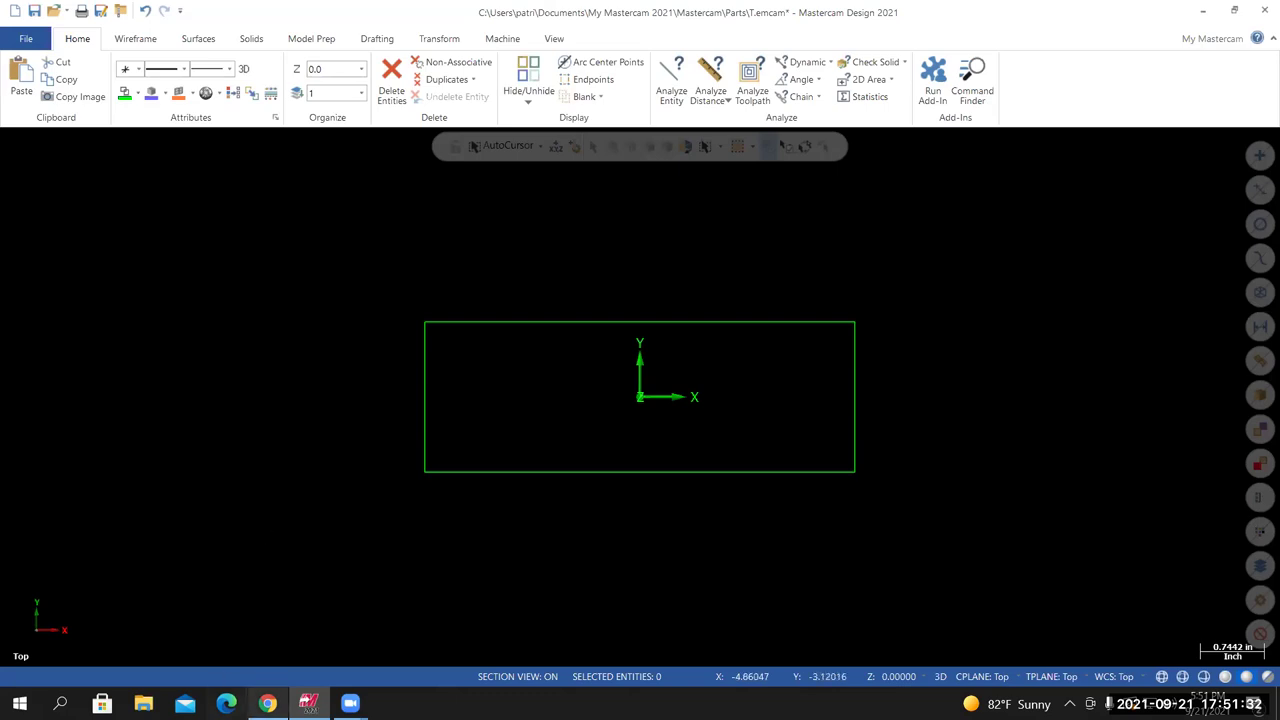
Scroll the Canvas Connecting Rod discussion to the Fall 2020 lecture links, then back up
mouse_move(267, 703)
click(266, 614)
scroll(408, 518, down, 3)
scroll(413, 517, down, 15)
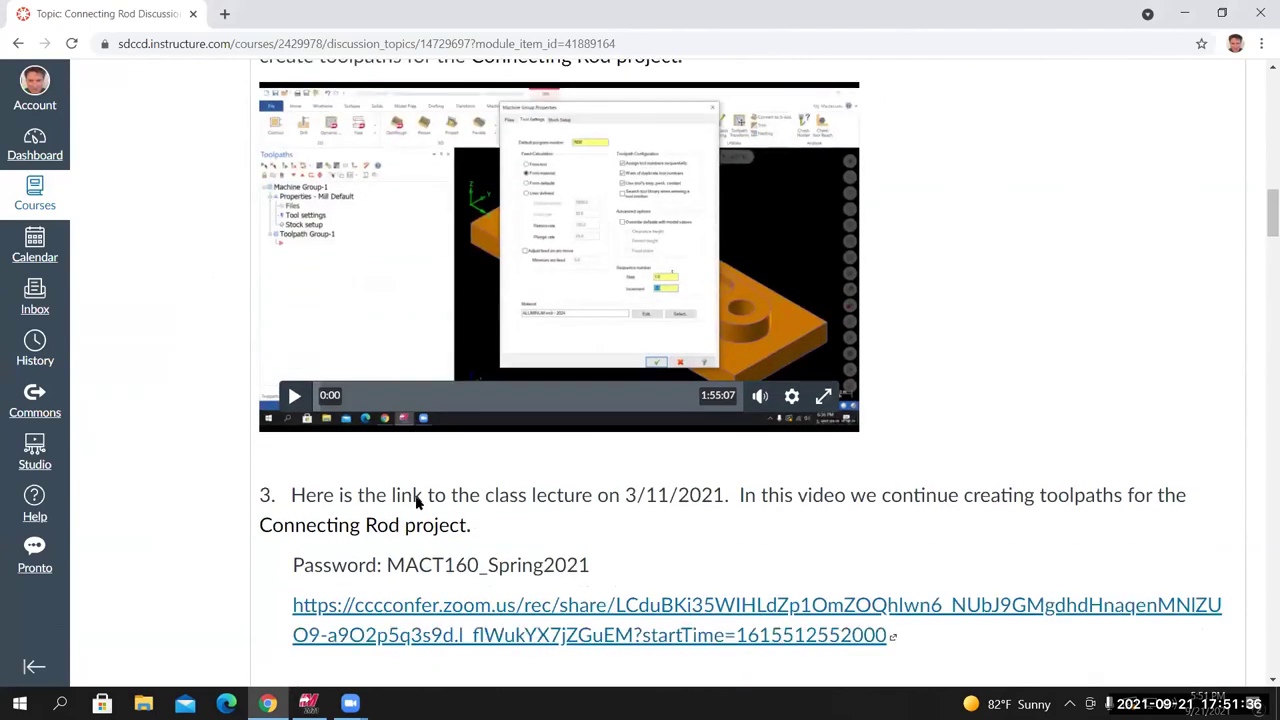
scroll(424, 495, down, 18)
scroll(332, 330, up, 2)
scroll(332, 330, up, 1)
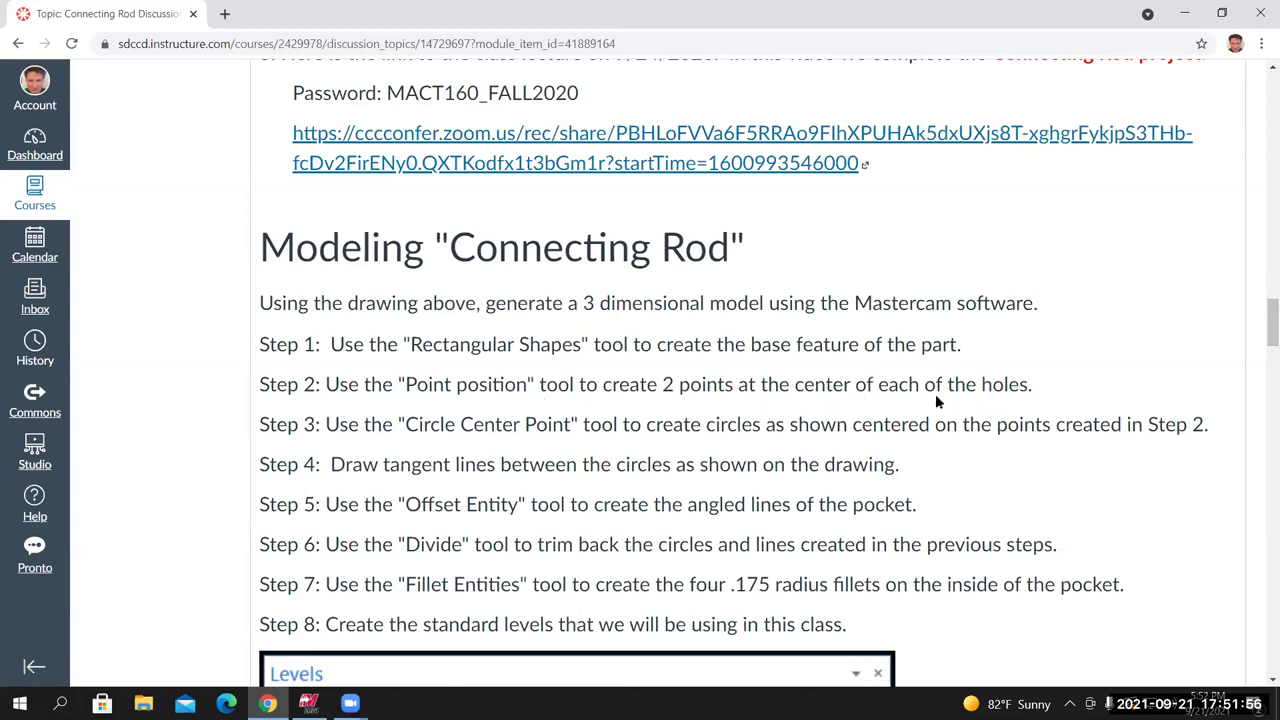
click(308, 703)
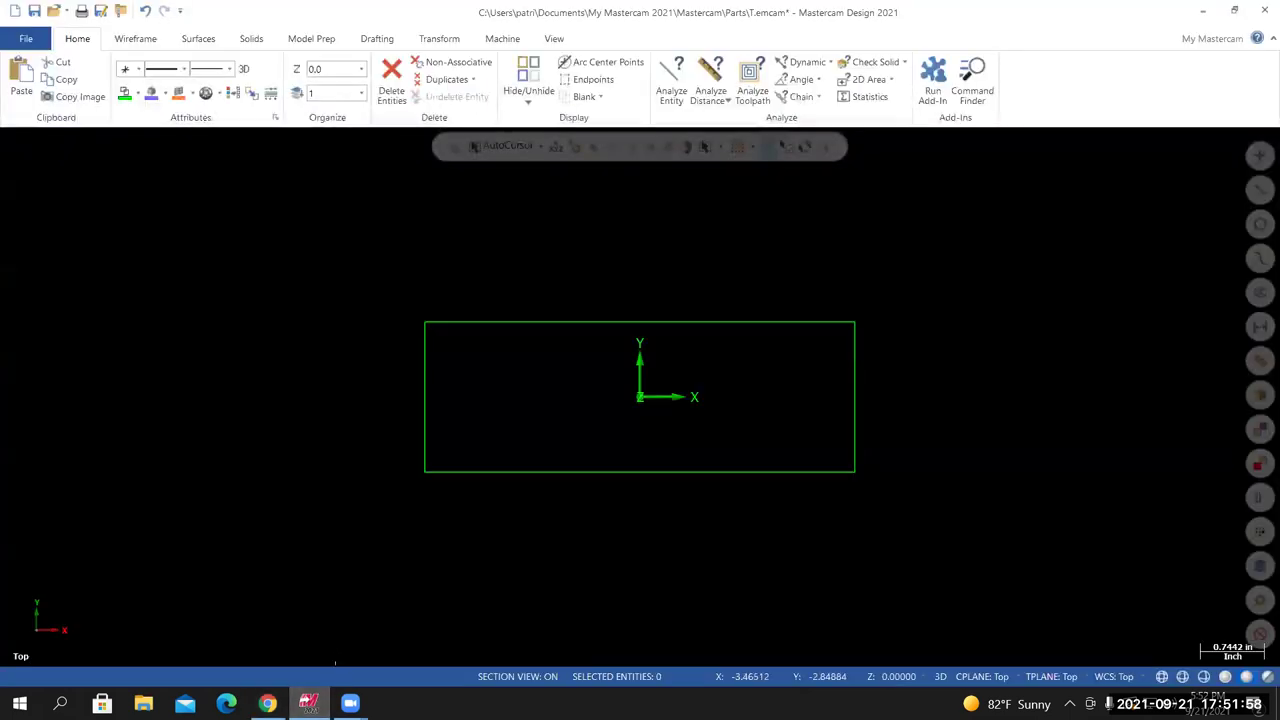
click(267, 703)
scroll(640, 490, up, 5)
scroll(651, 489, up, 15)
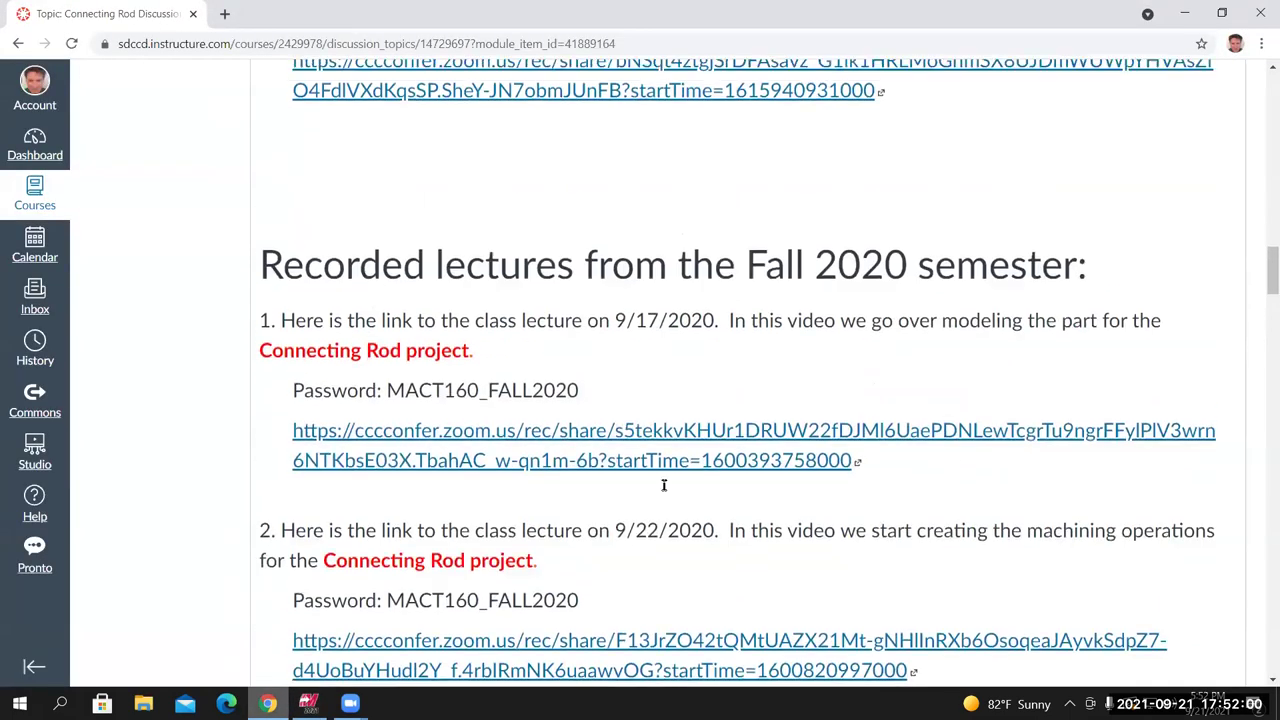
scroll(668, 490, up, 3)
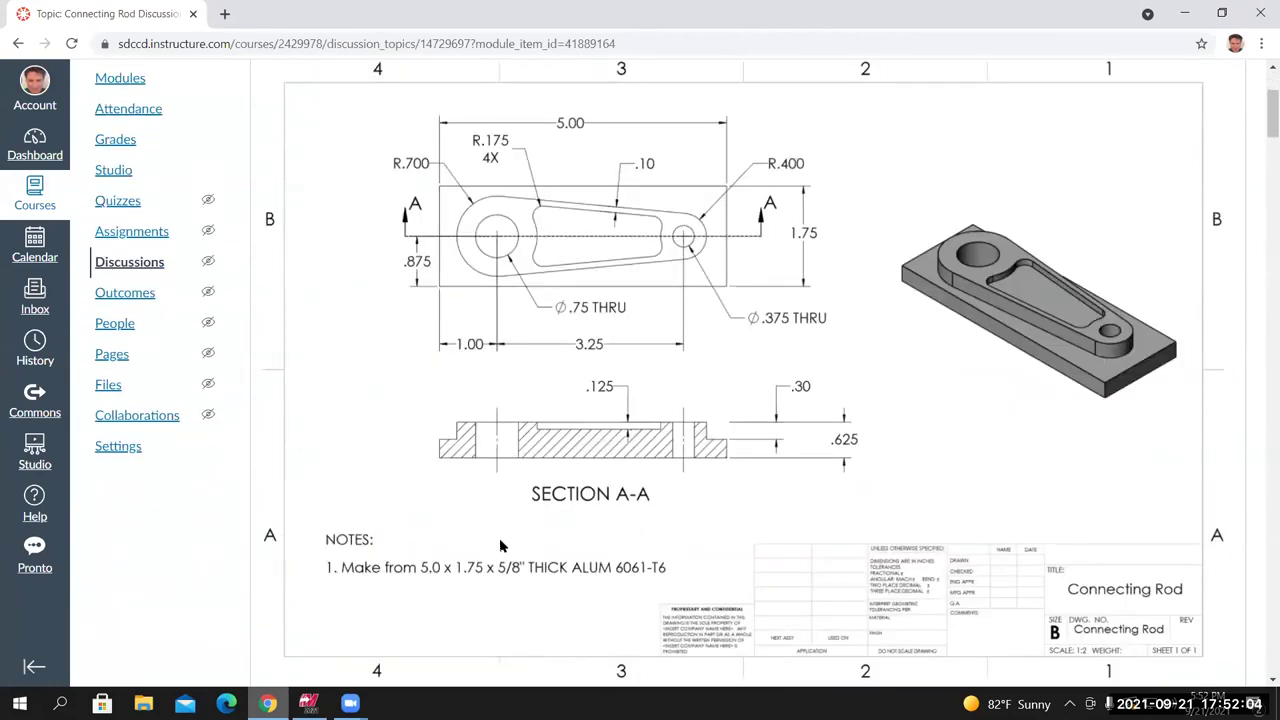
Scroll up to the dimensioned Connecting Rod drawing, then bring Mastercam back to front
scroll(500, 545, up, 1)
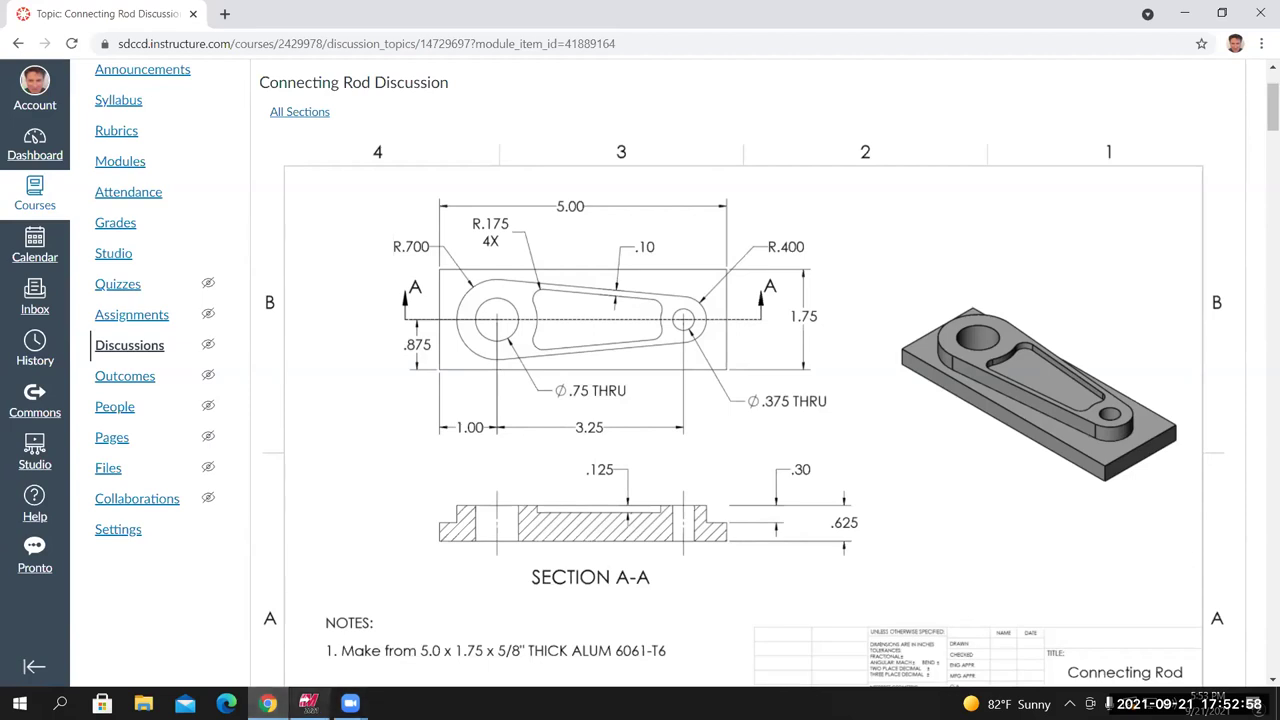
click(308, 703)
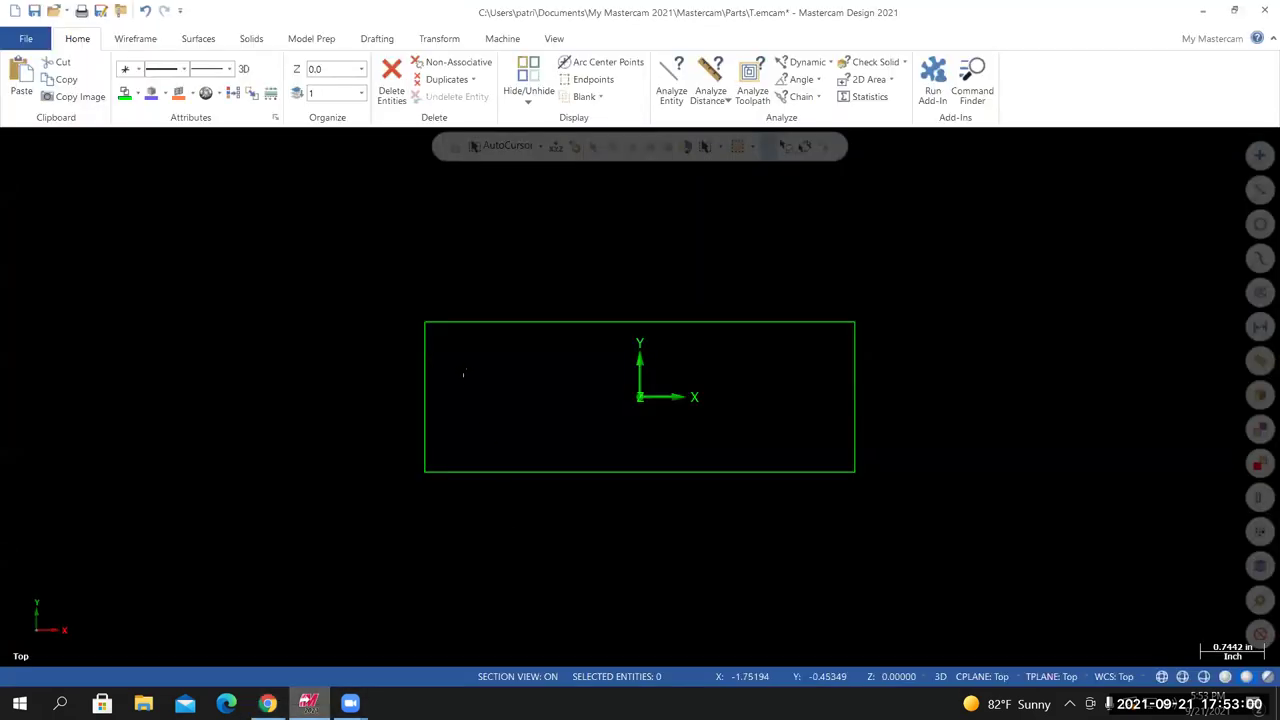
Start Point Position and offset 1 inch in X from the rectangle's lower-left corner
click(137, 39)
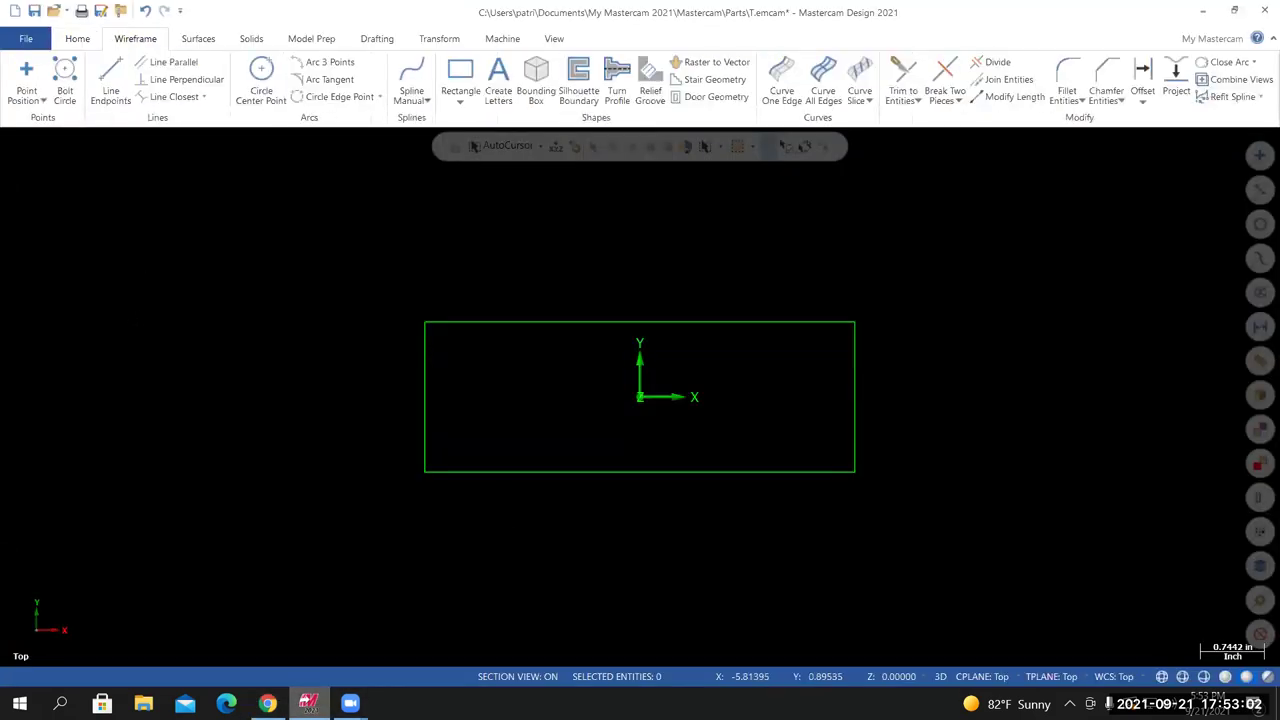
click(27, 75)
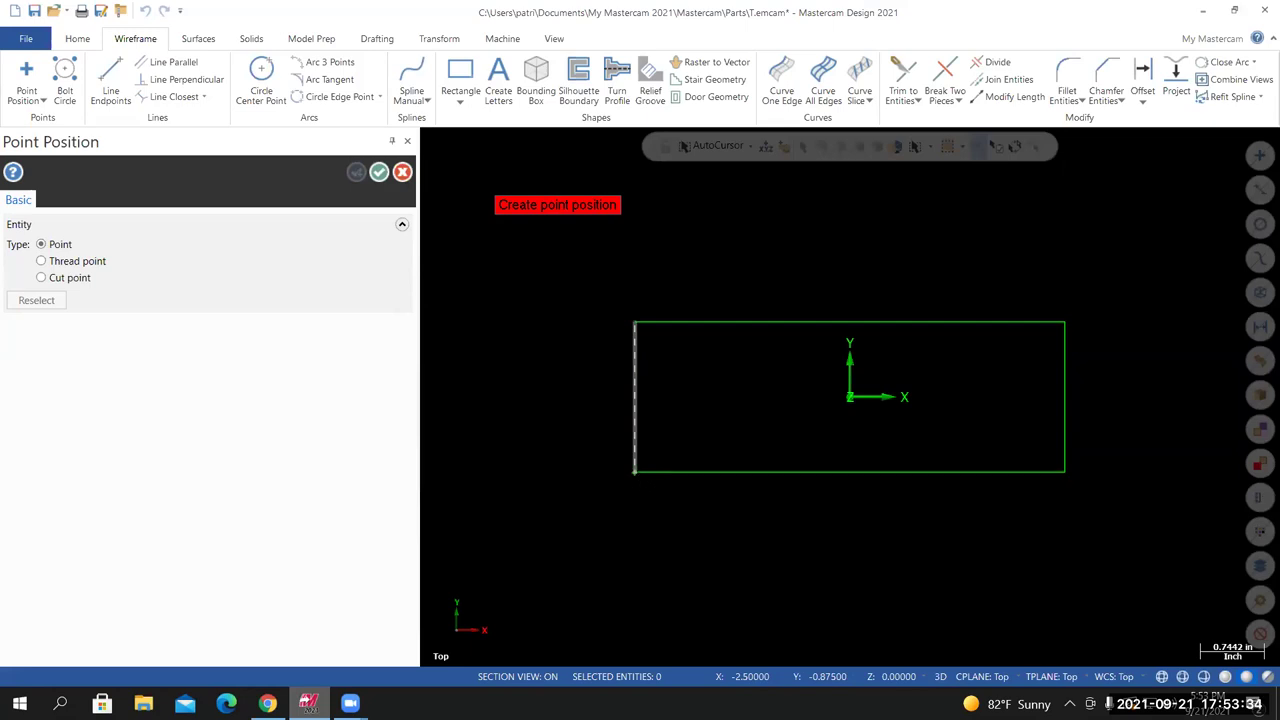
click(634, 471)
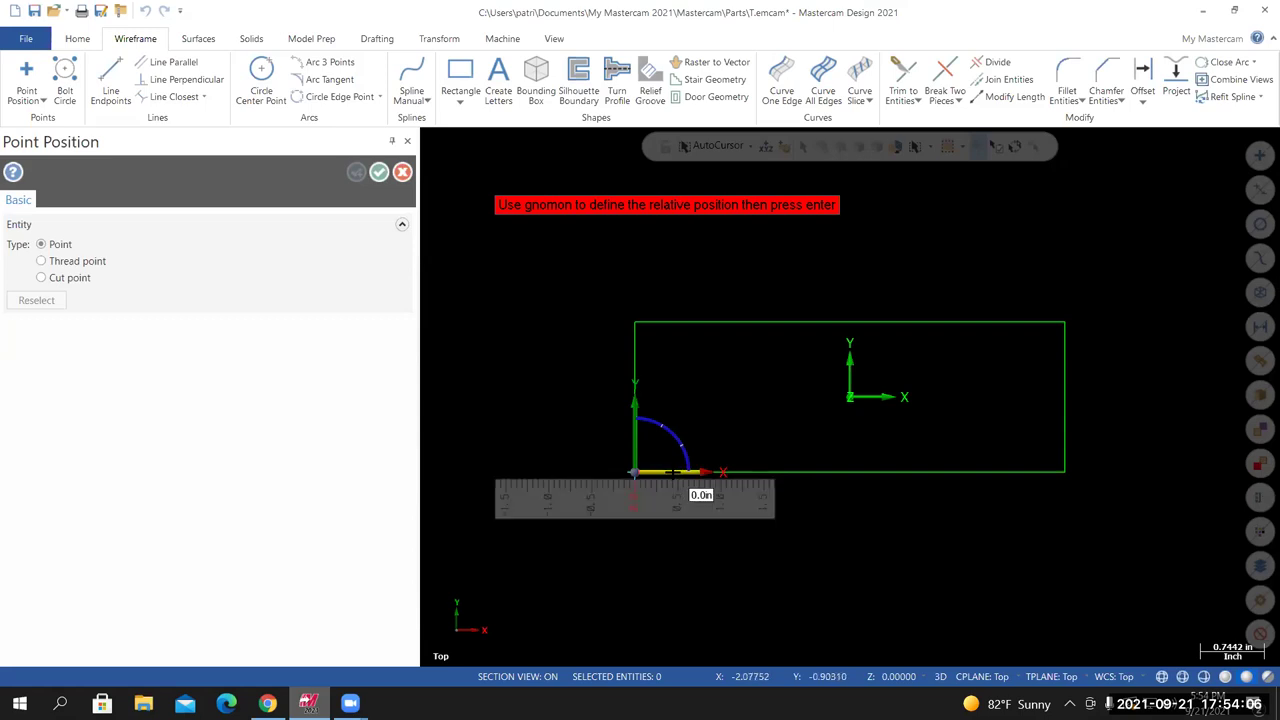
mouse_move(670, 472)
text(1)
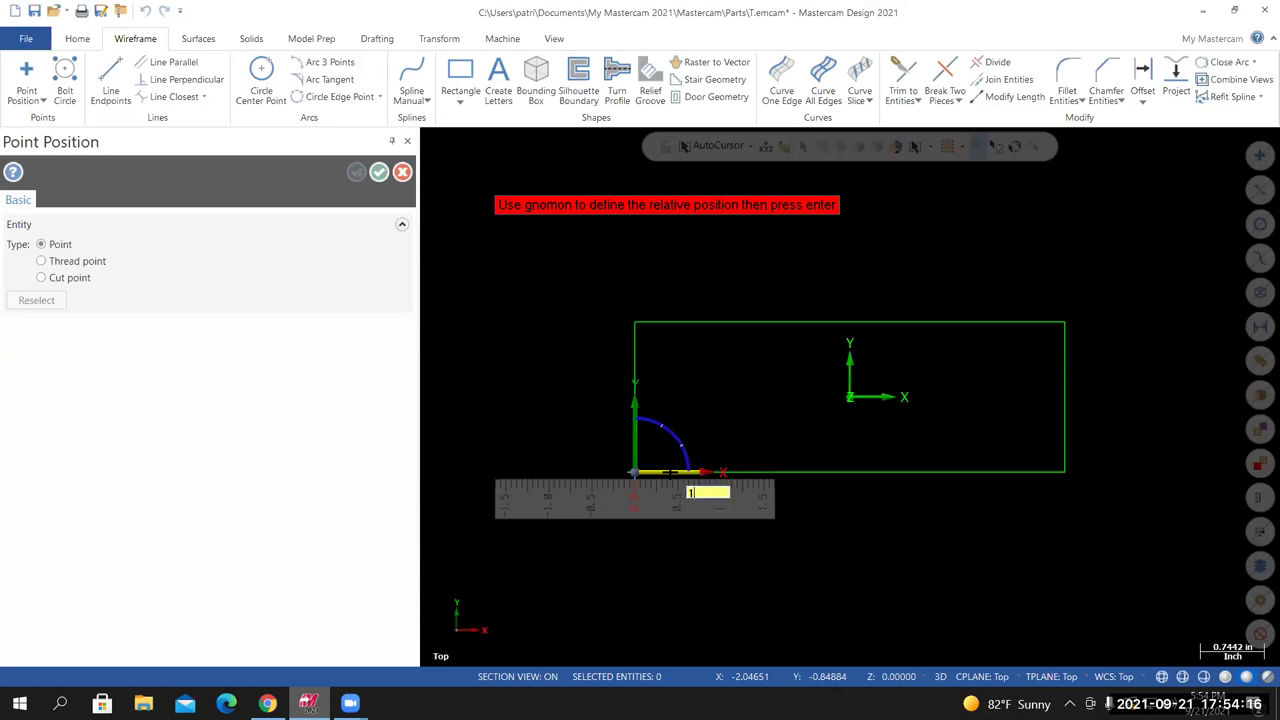
key(Return)
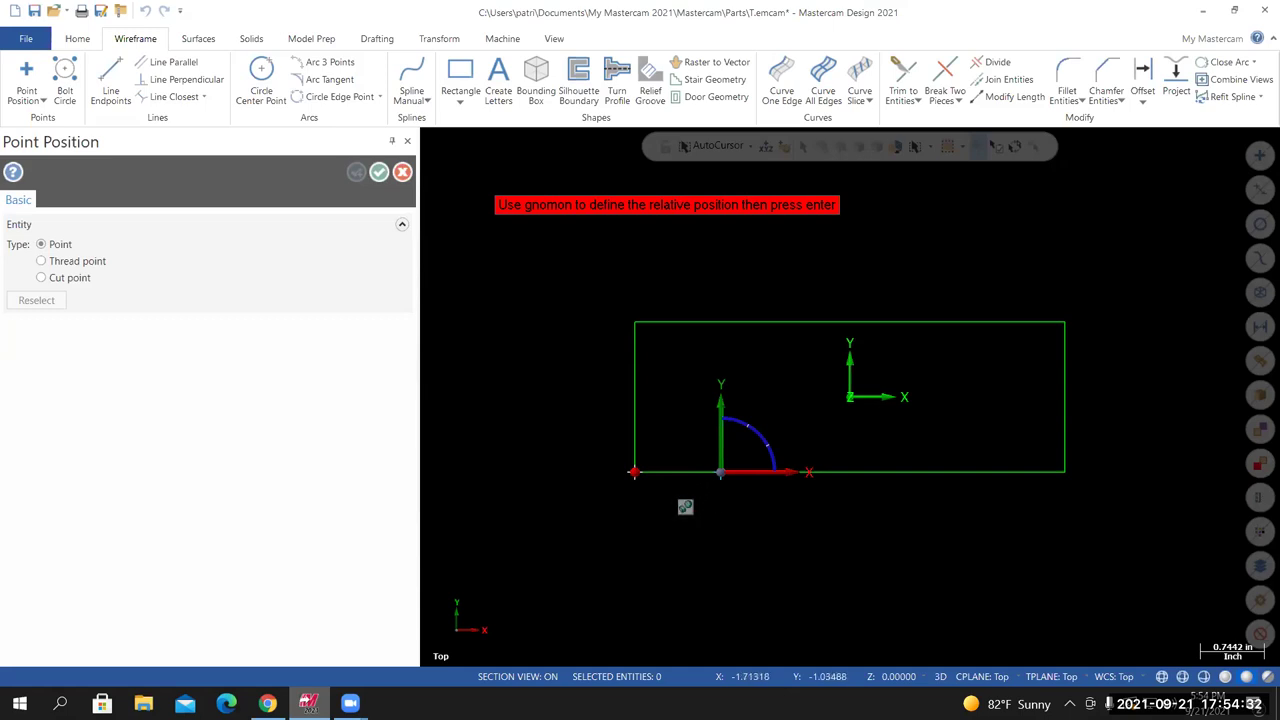
click(717, 447)
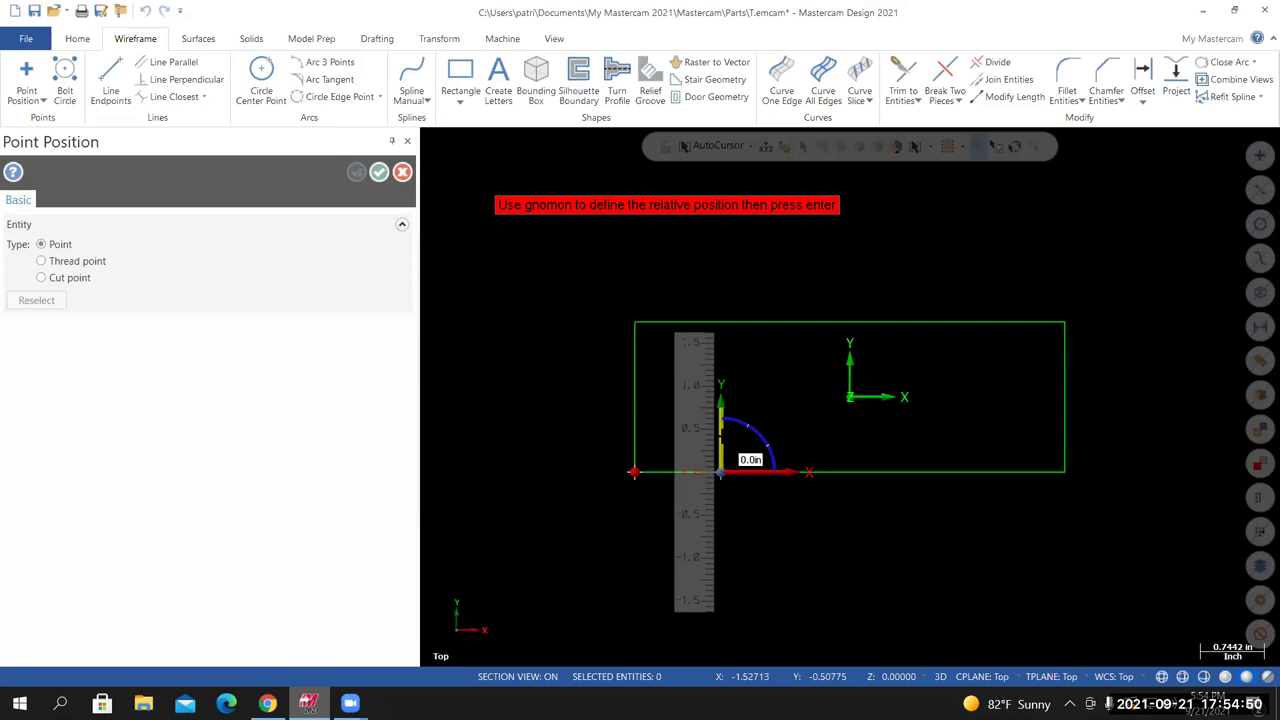
Create a trial point 0.875 up, cancel it, and restart Point Position
text(.875)
key(Return)
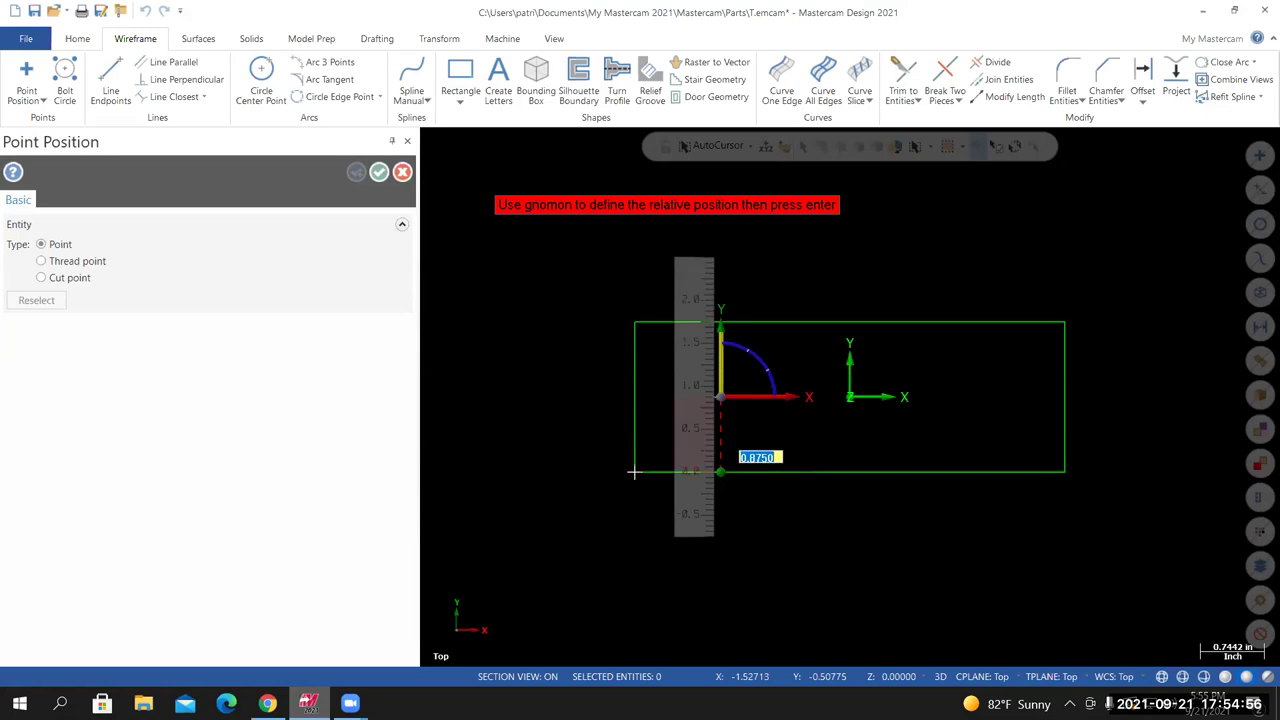
key(Return)
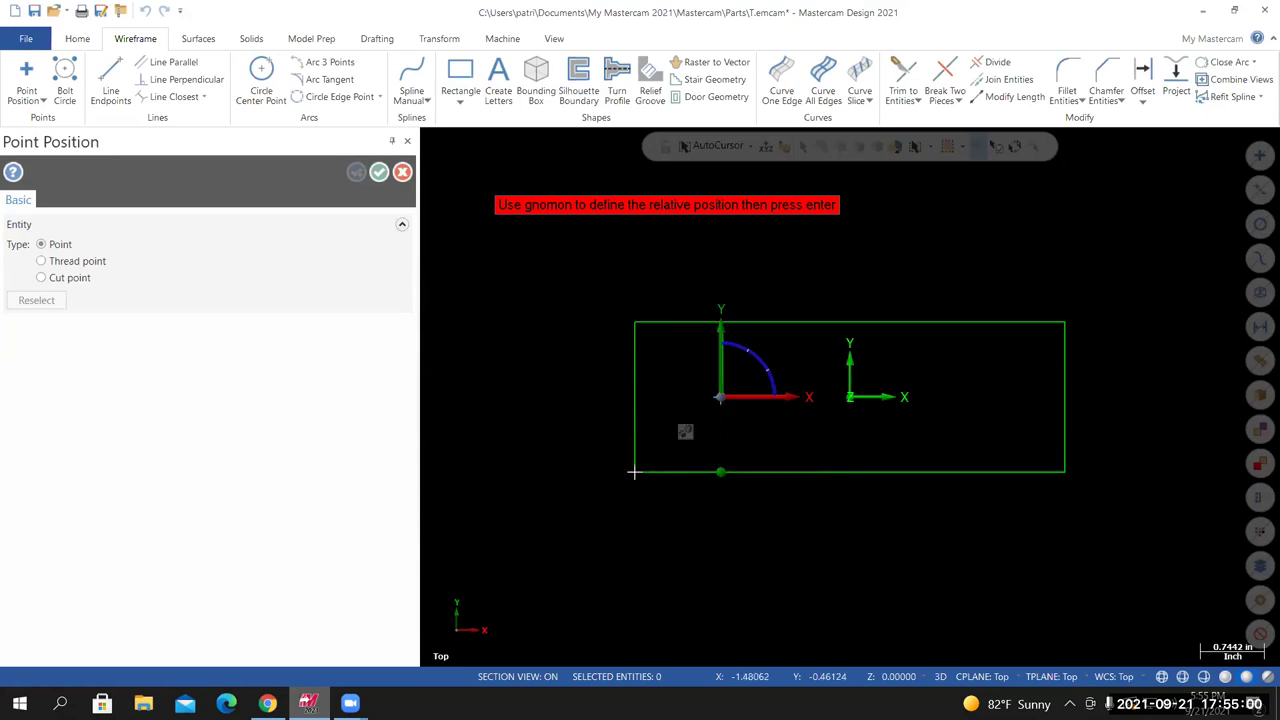
key(Return)
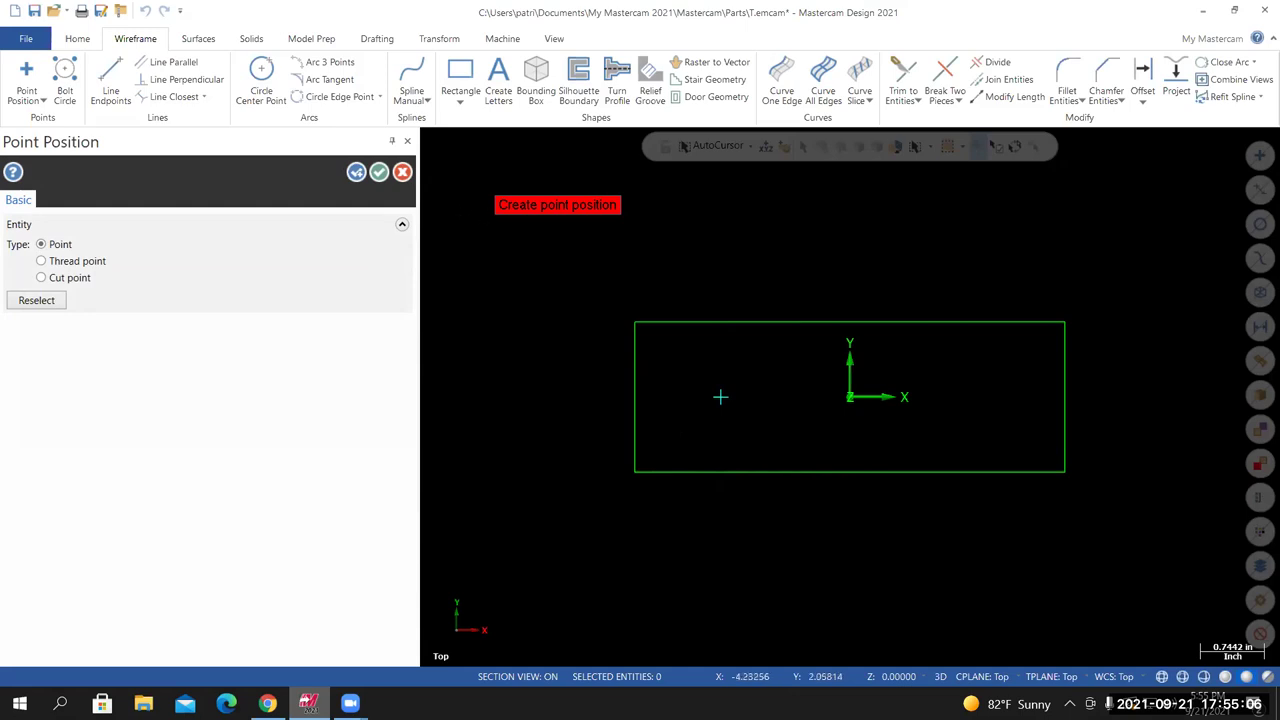
click(379, 172)
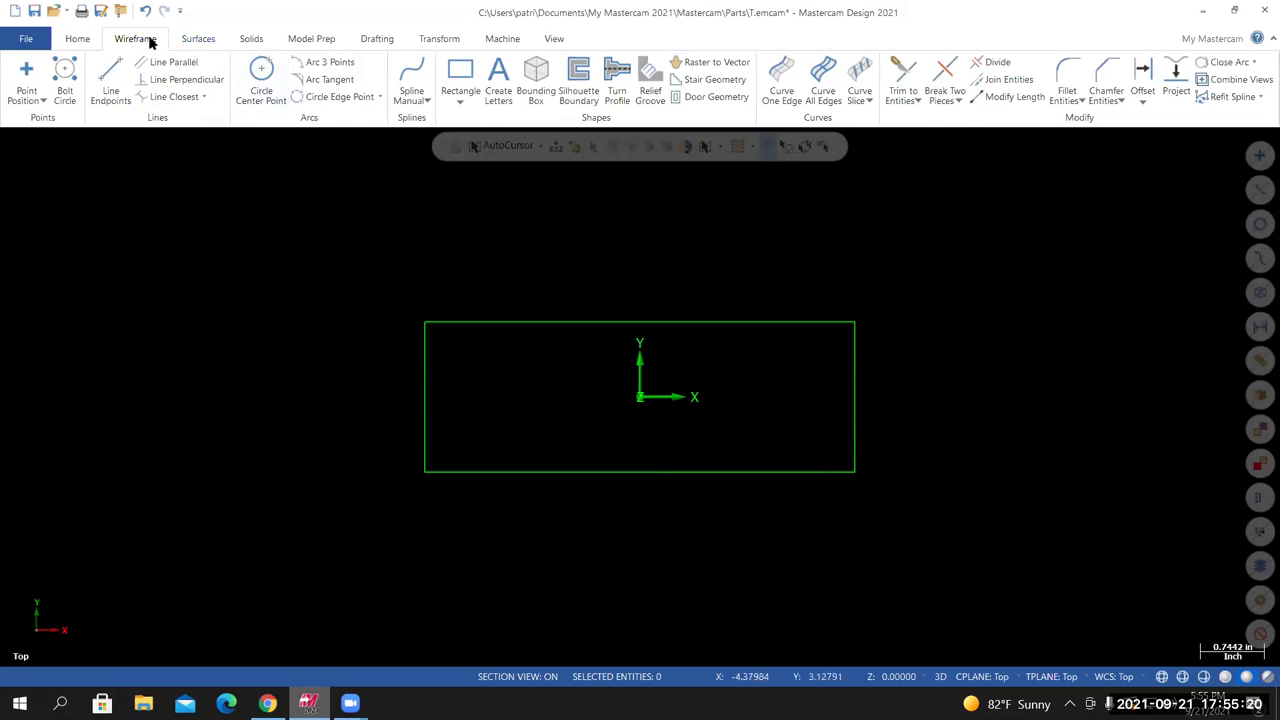
click(26, 72)
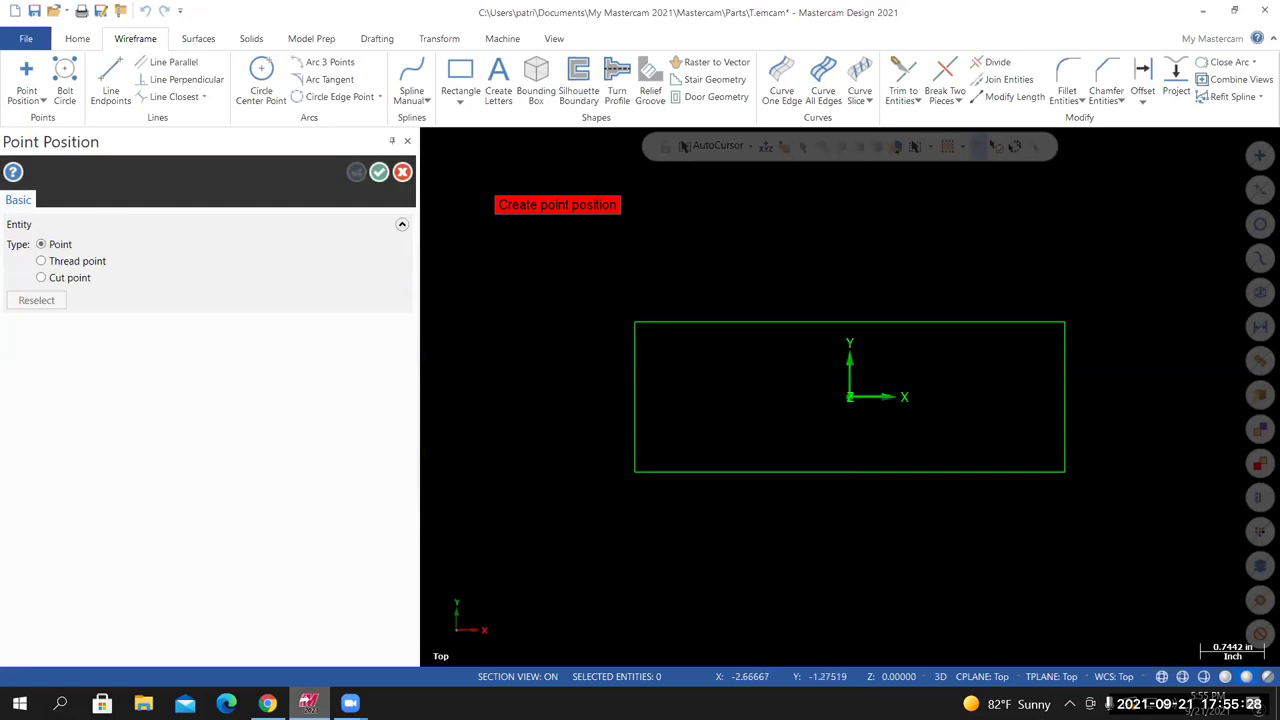
Place a point at offset 1.000, 0.875, 0.000 from the rectangle's lower-left corner
click(634, 471)
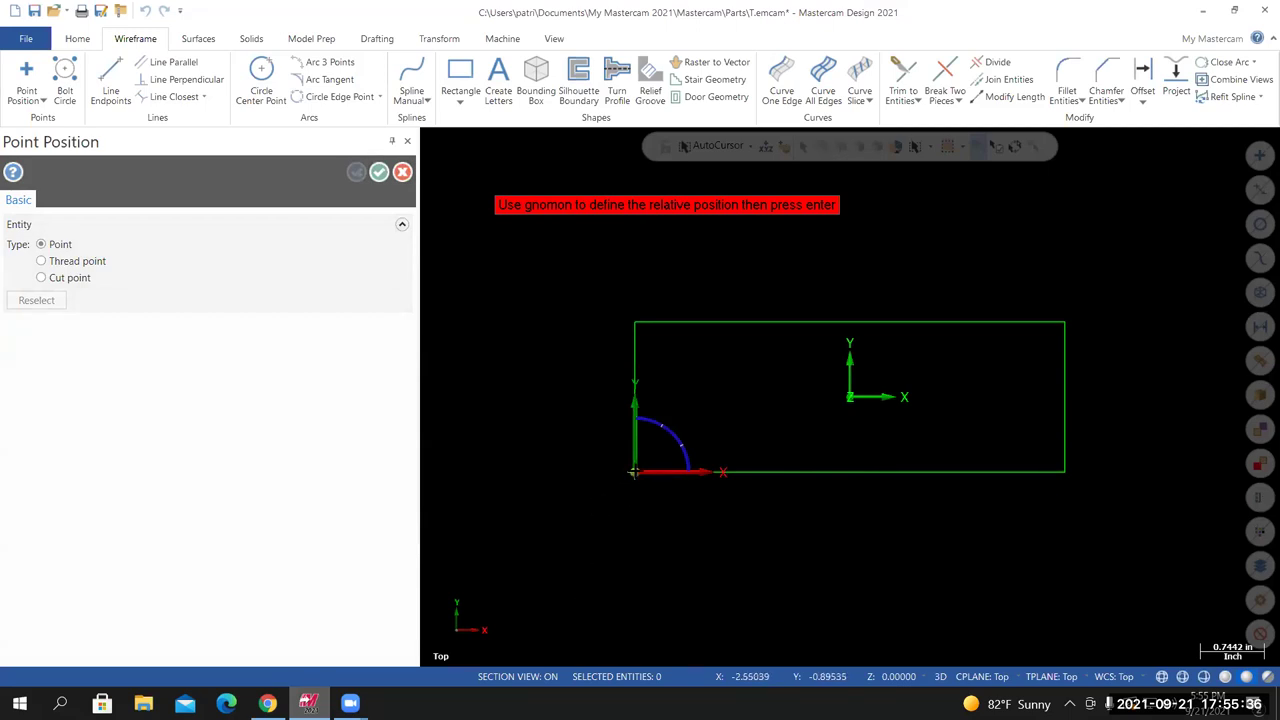
click(634, 471)
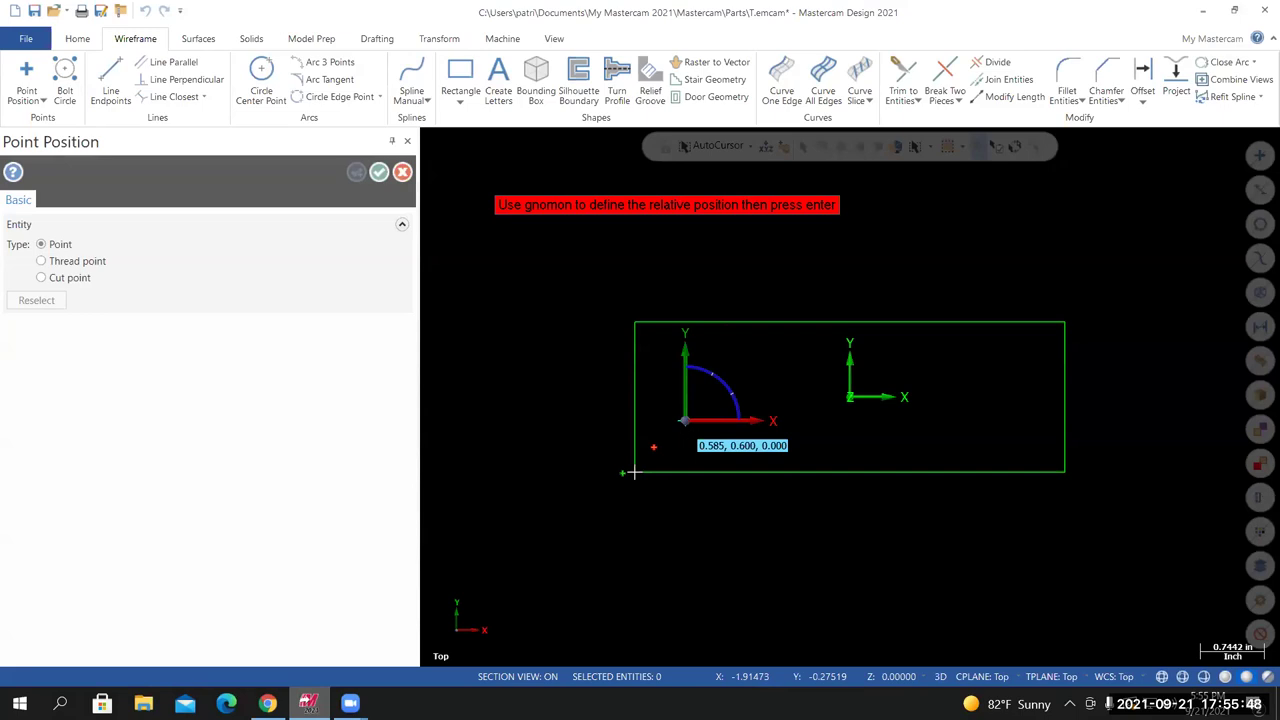
click(685, 420)
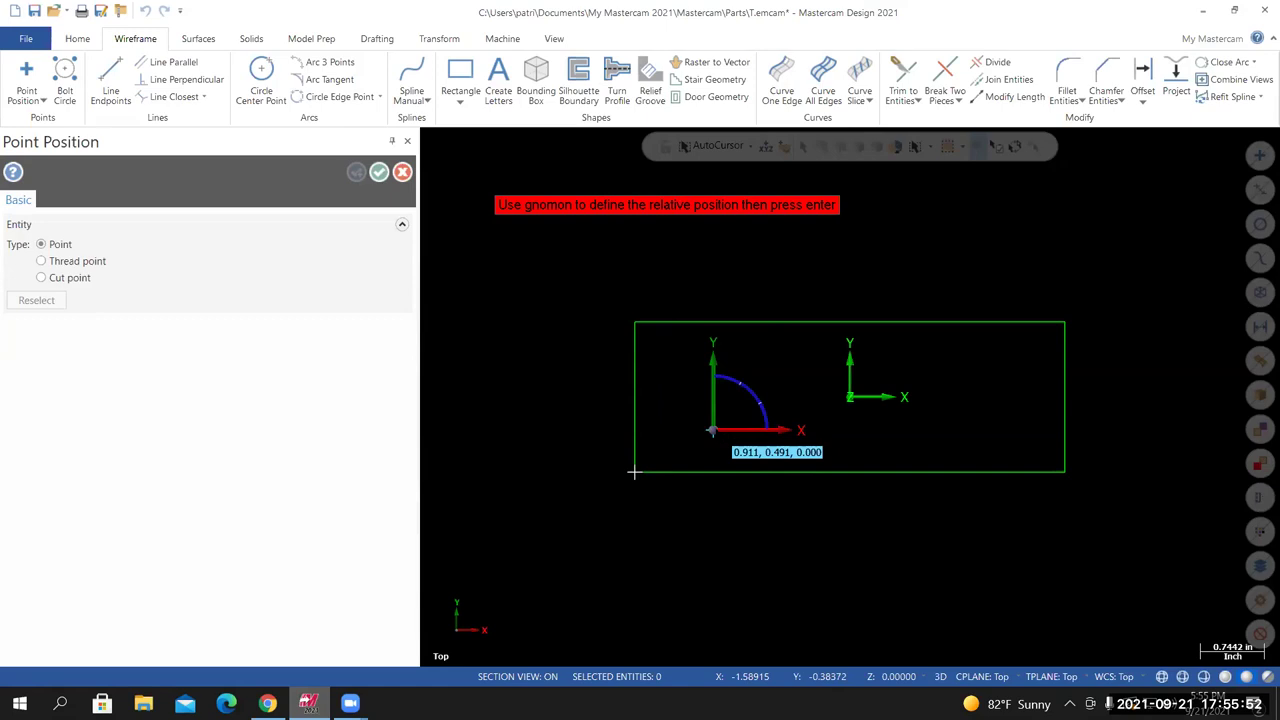
text(1)
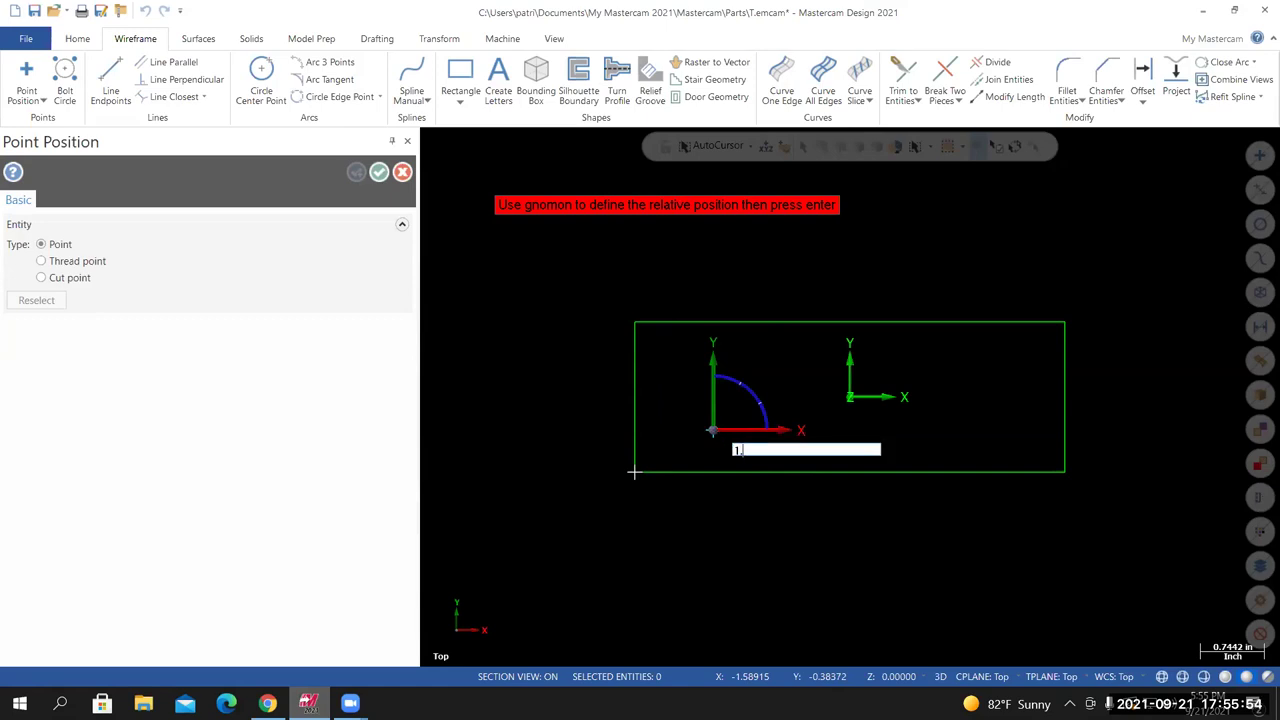
text(.000, 0.875, 0.000)
key(Return)
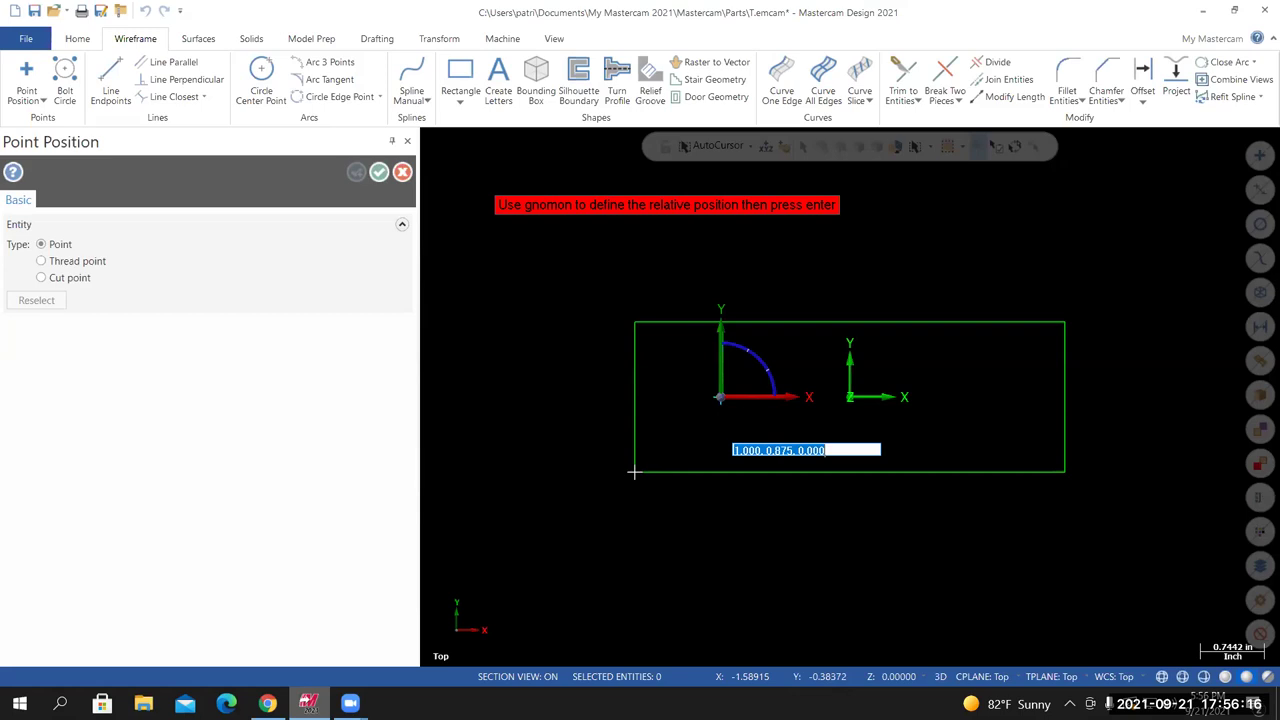
key(Return)
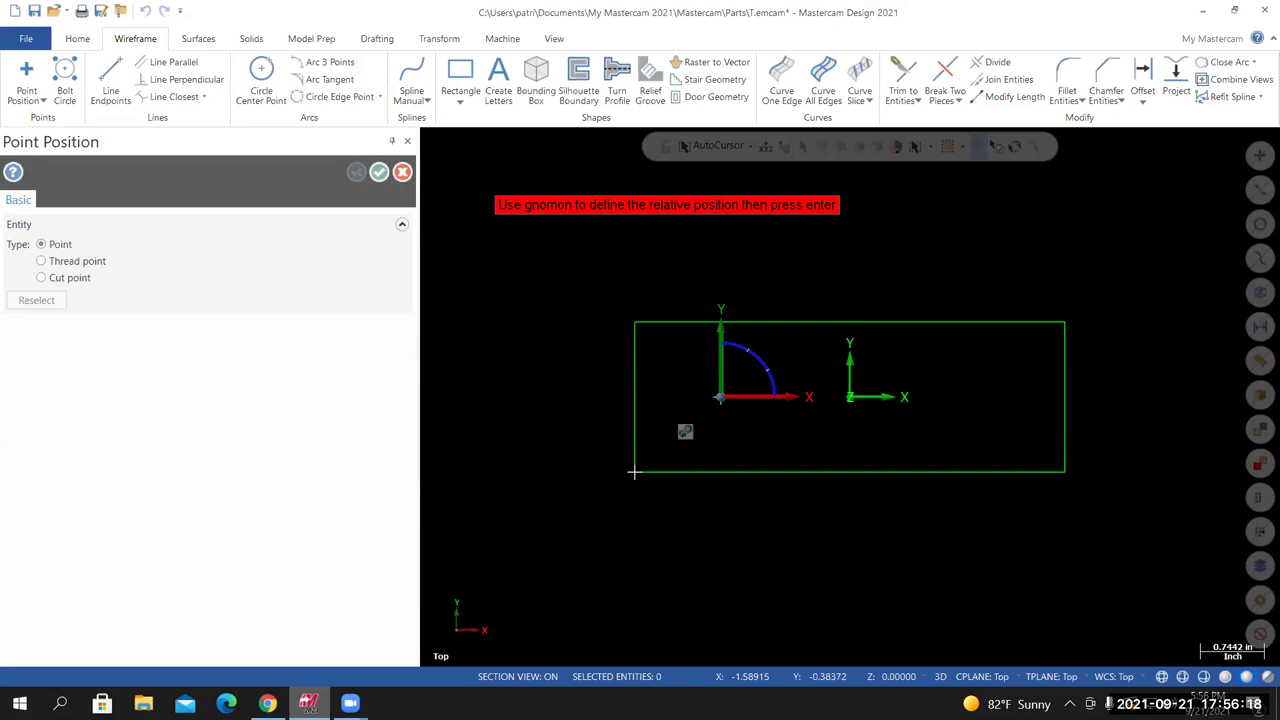
key(Return)
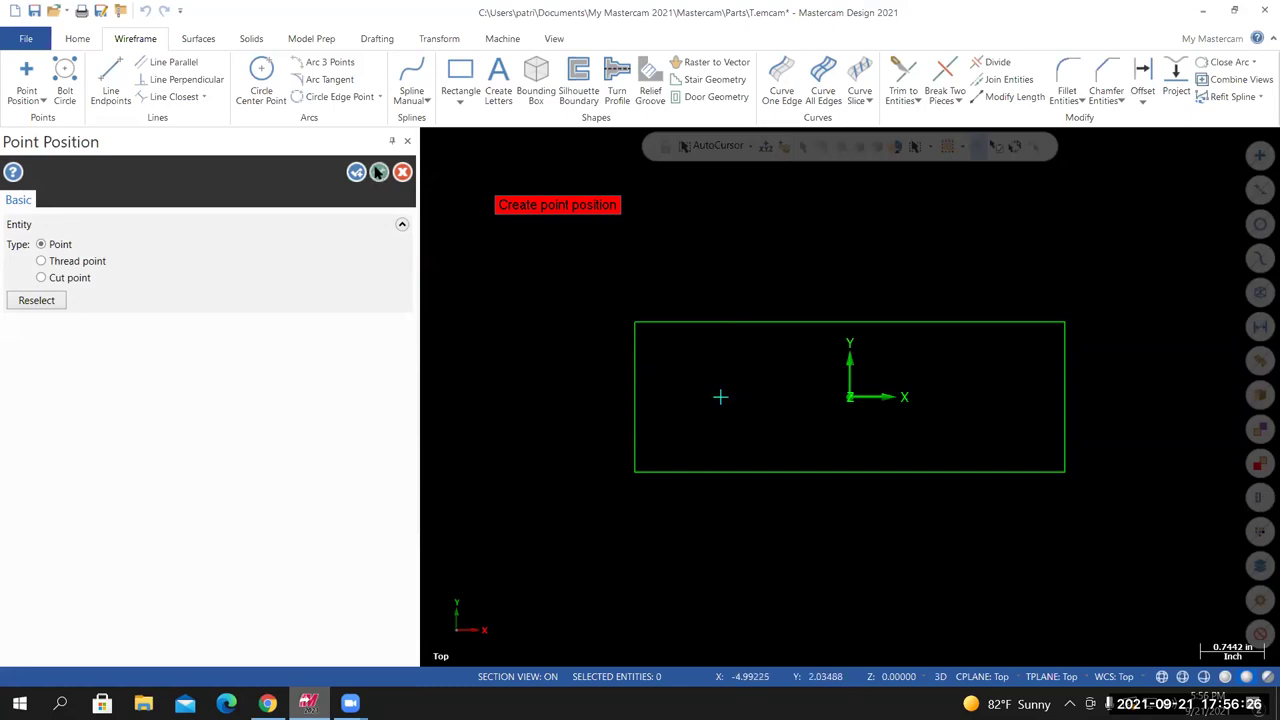
click(402, 172)
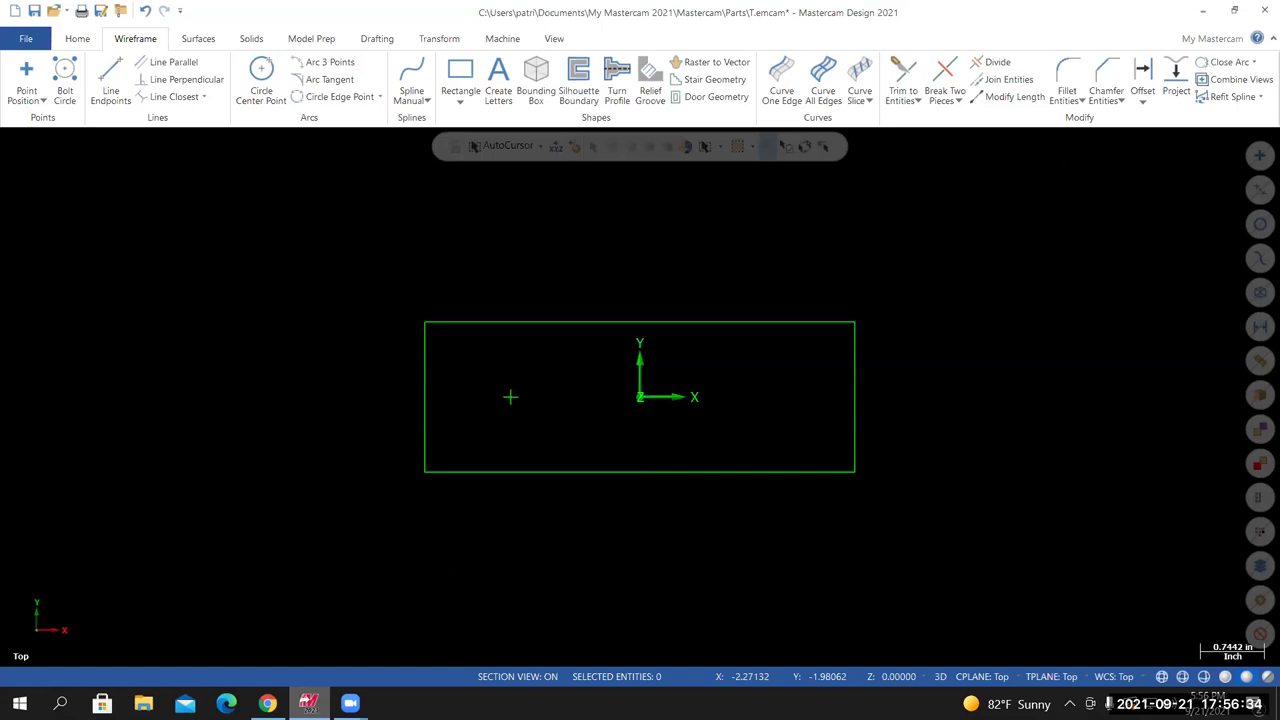
Delete the hole-centre point and re-place it 1, 0.875 from the lower-left corner
click(510, 397)
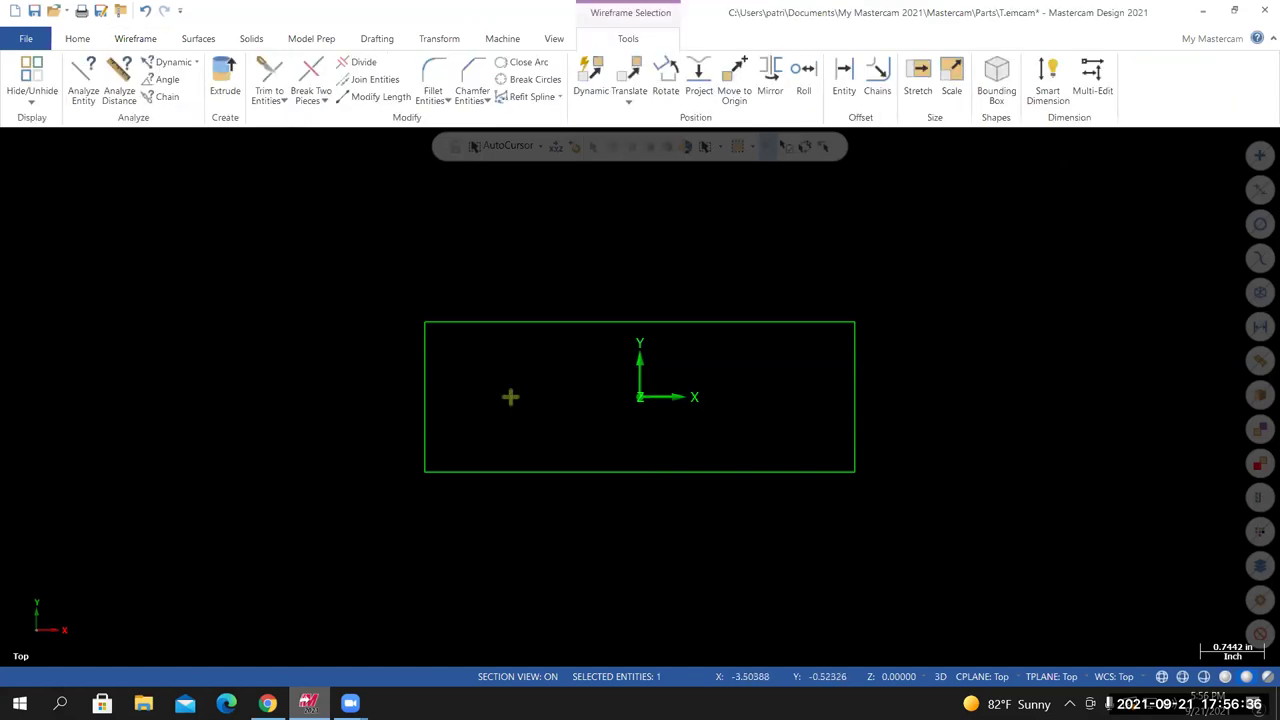
key(Delete)
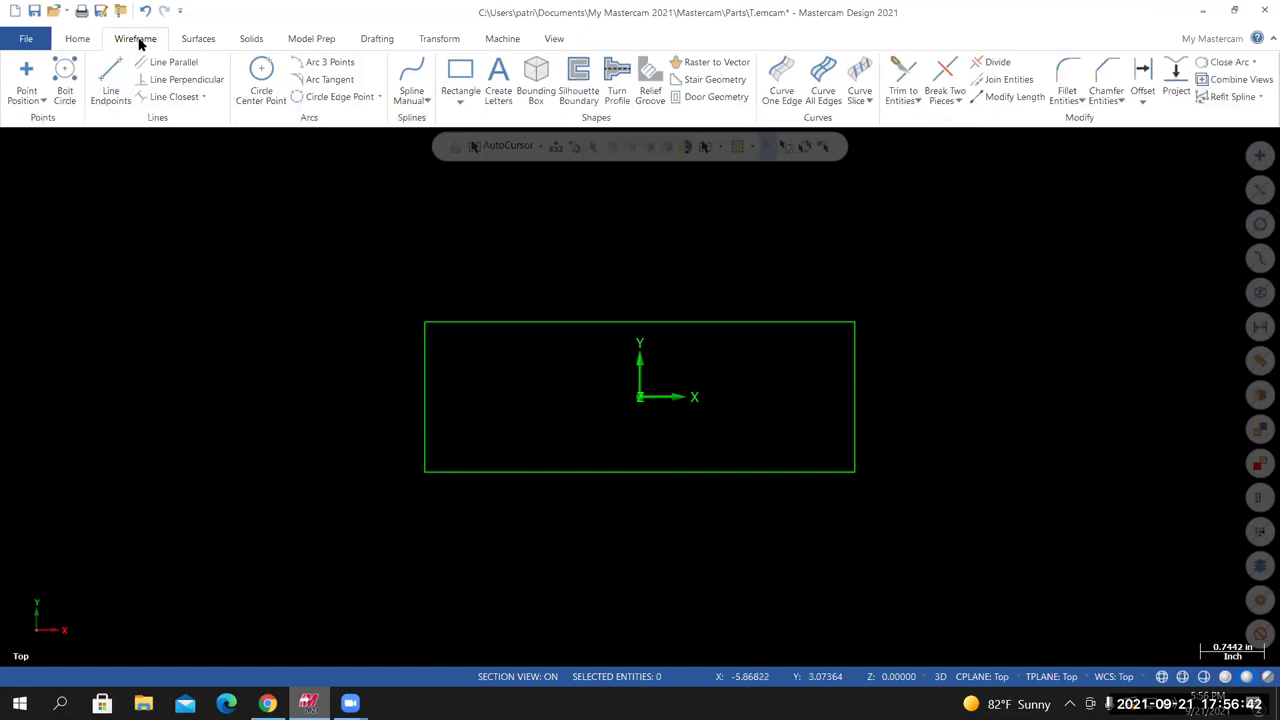
click(27, 88)
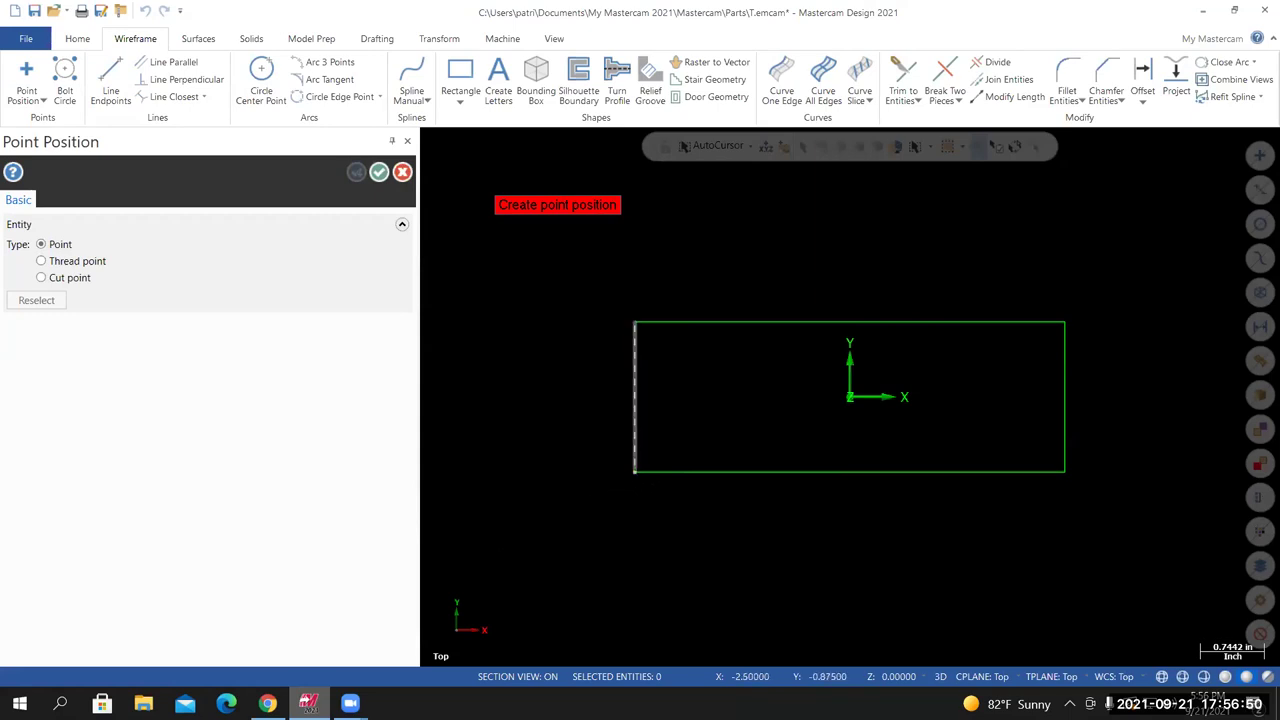
click(634, 471)
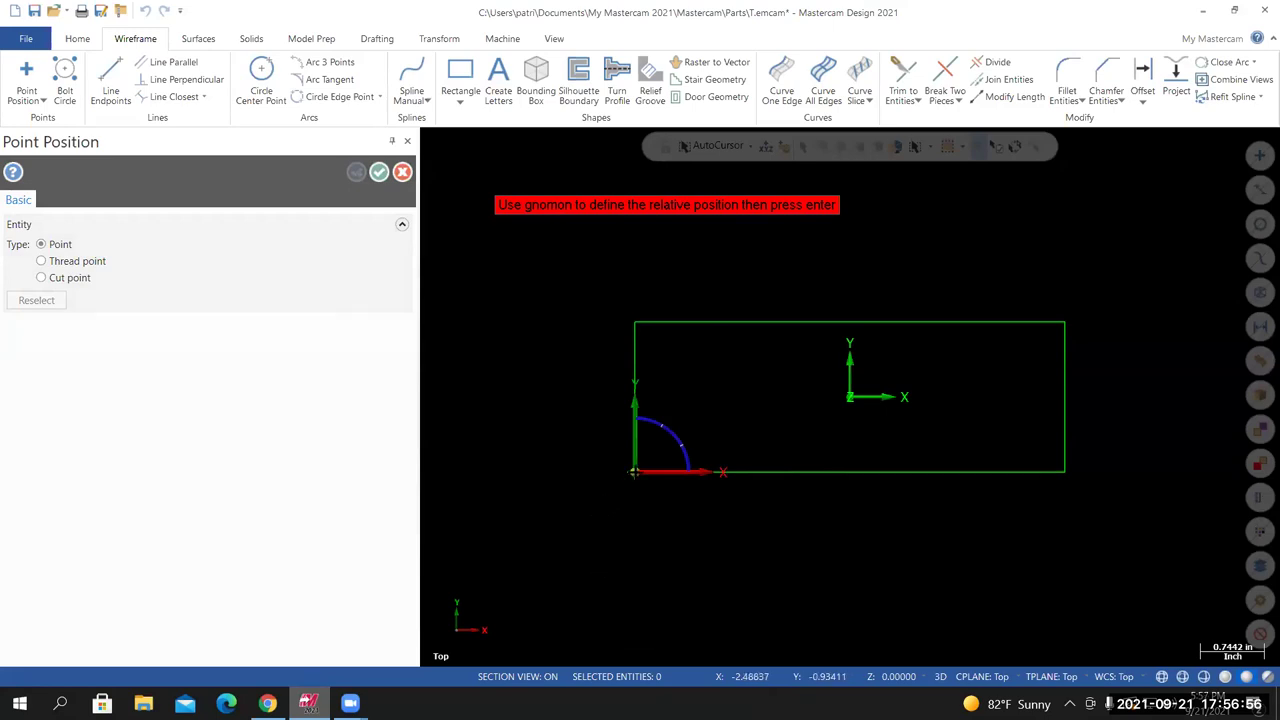
click(634, 471)
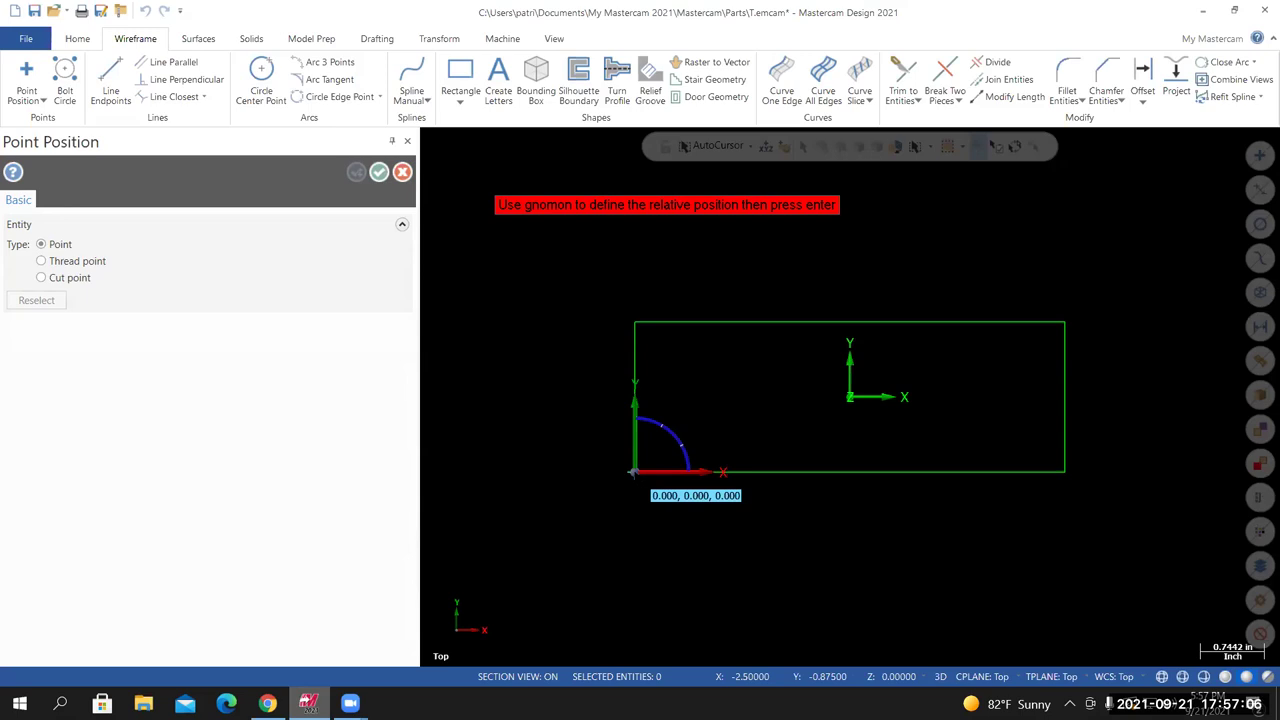
text(1)
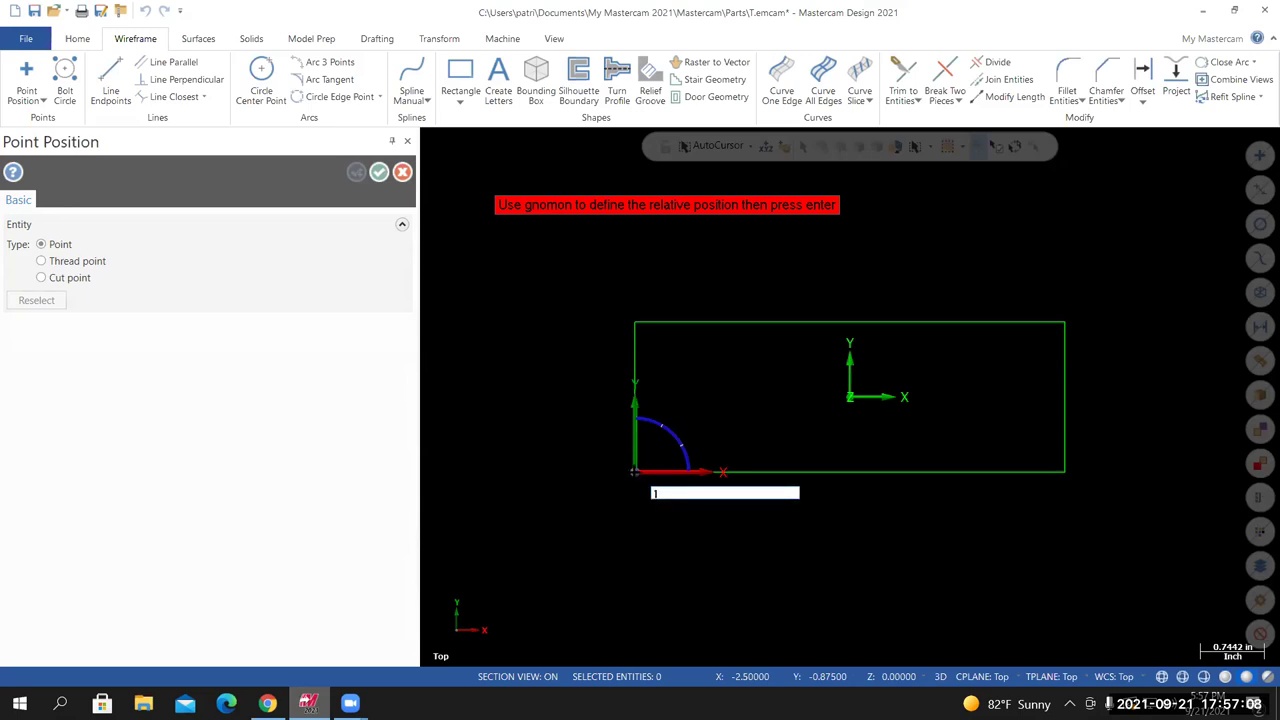
text(.)
text(.875)
key(Return)
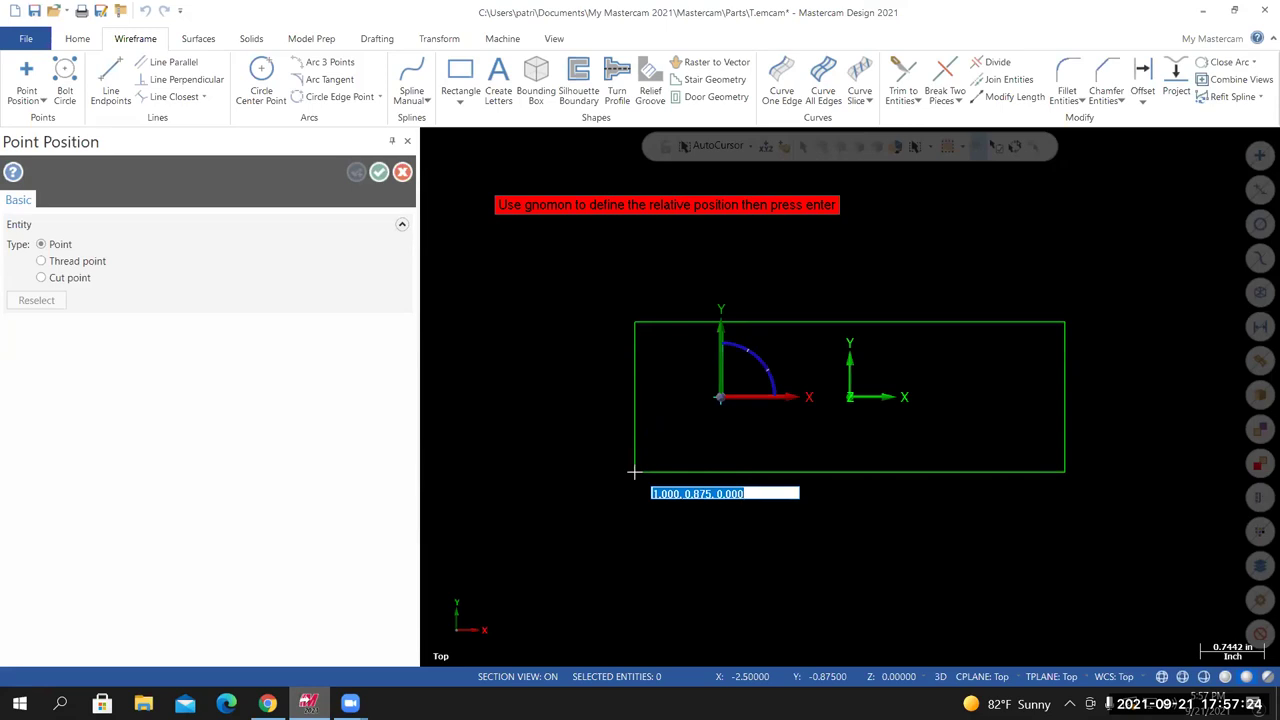
key(Return)
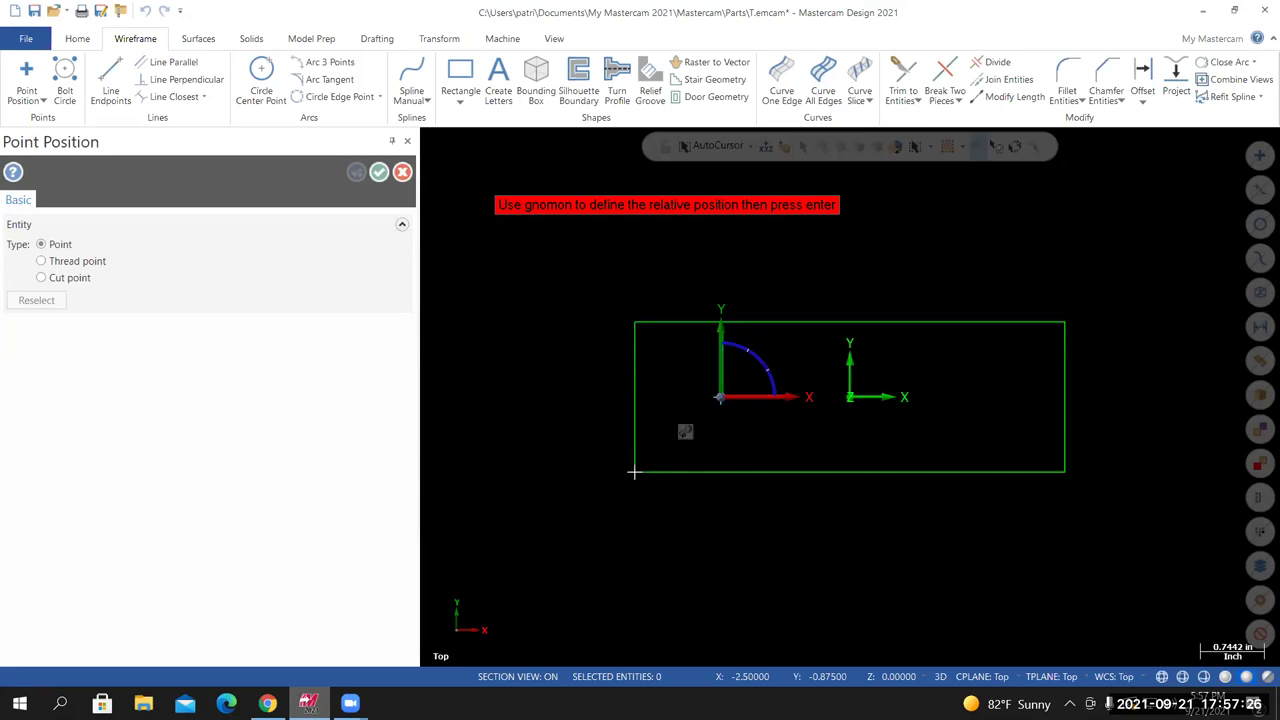
key(Return)
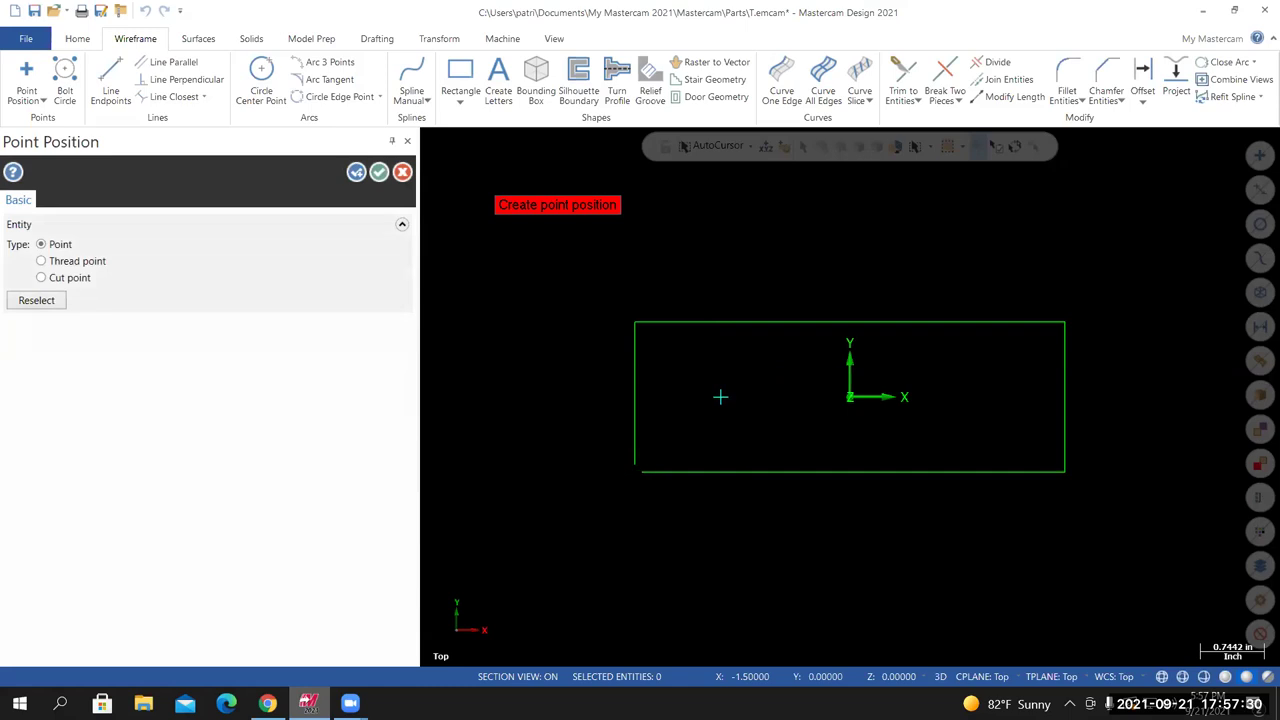
click(379, 173)
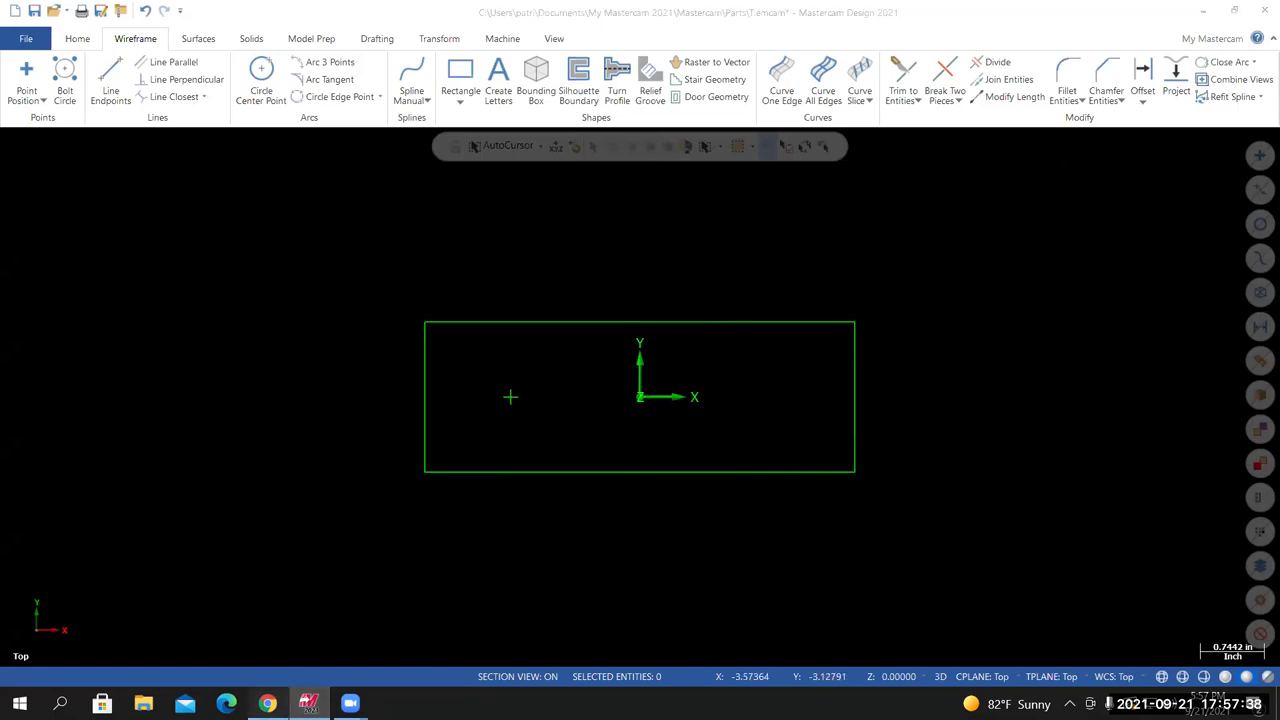
click(267, 703)
scroll(1213, 261, down, 3)
scroll(1240, 190, up, 1)
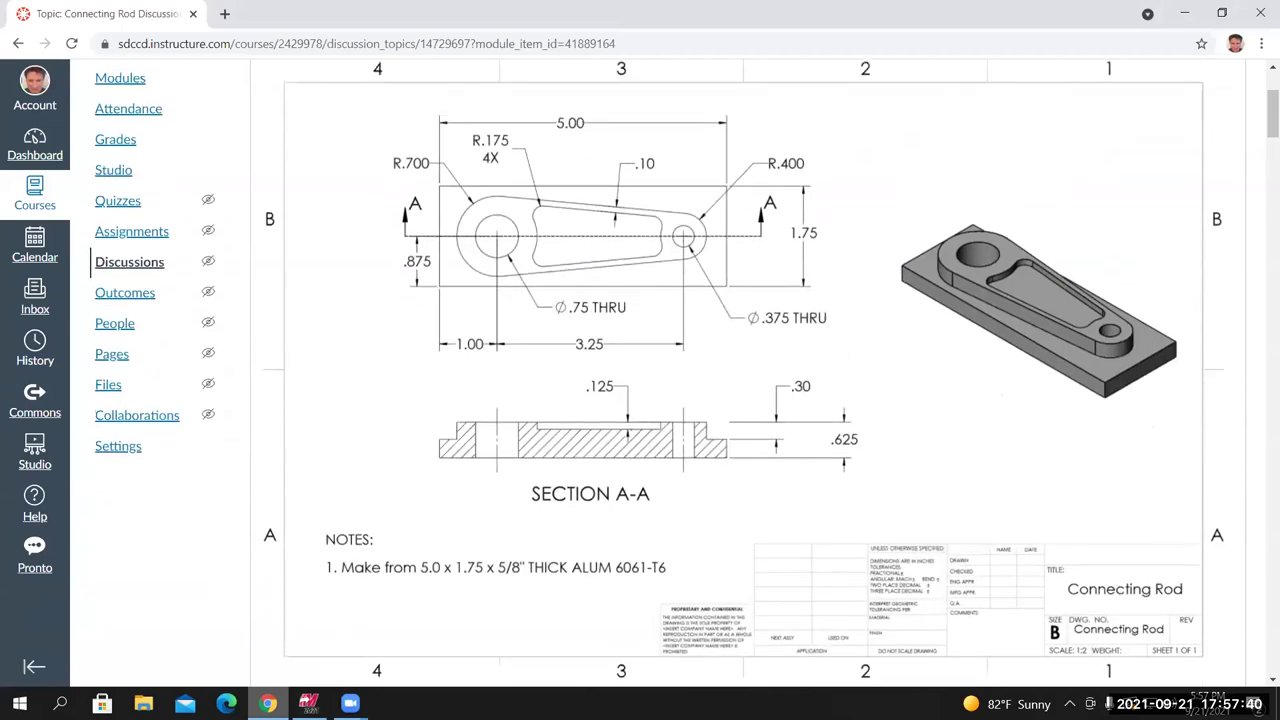
scroll(1260, 226, down, 5)
scroll(1260, 226, down, 20)
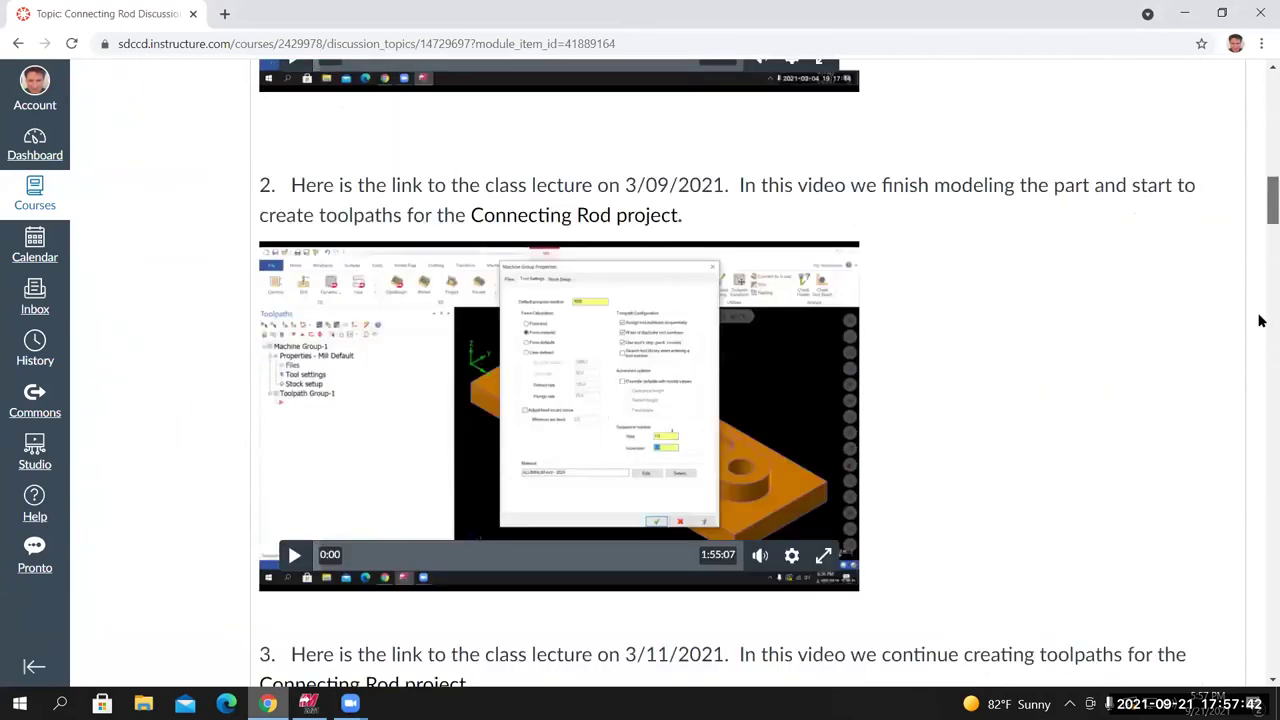
scroll(1262, 421, up, 2)
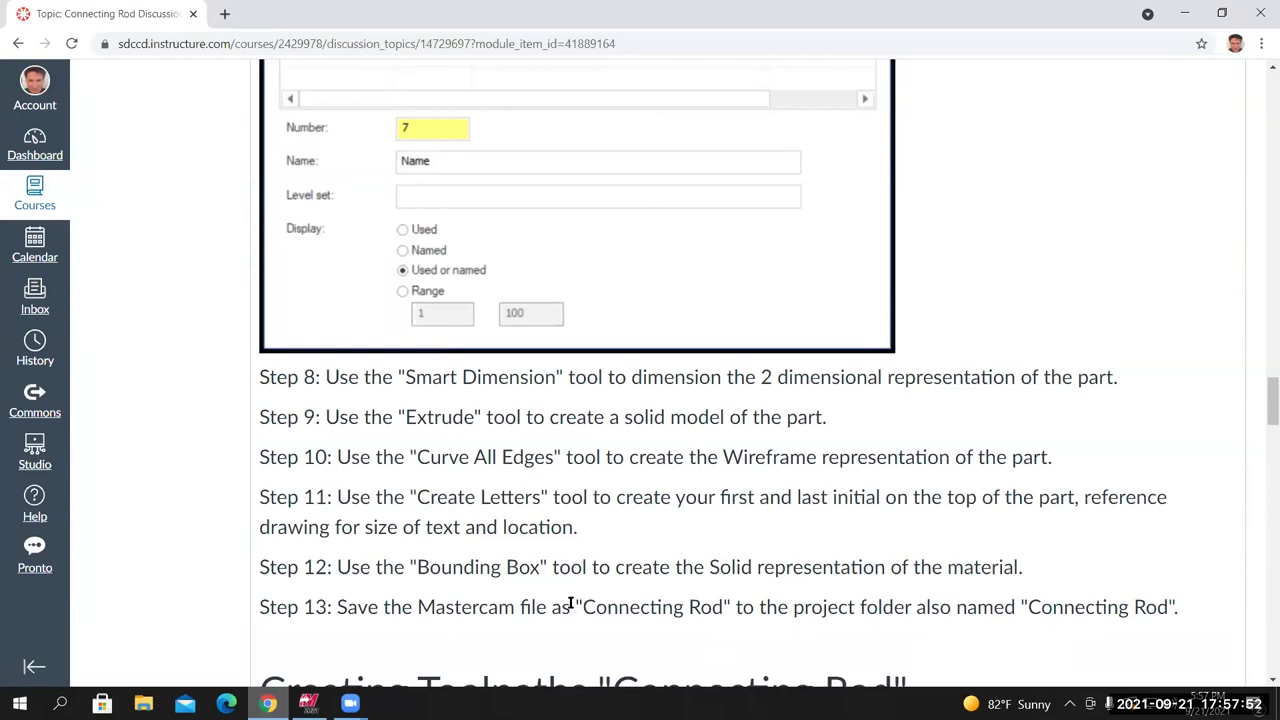
scroll(566, 596, down, 1)
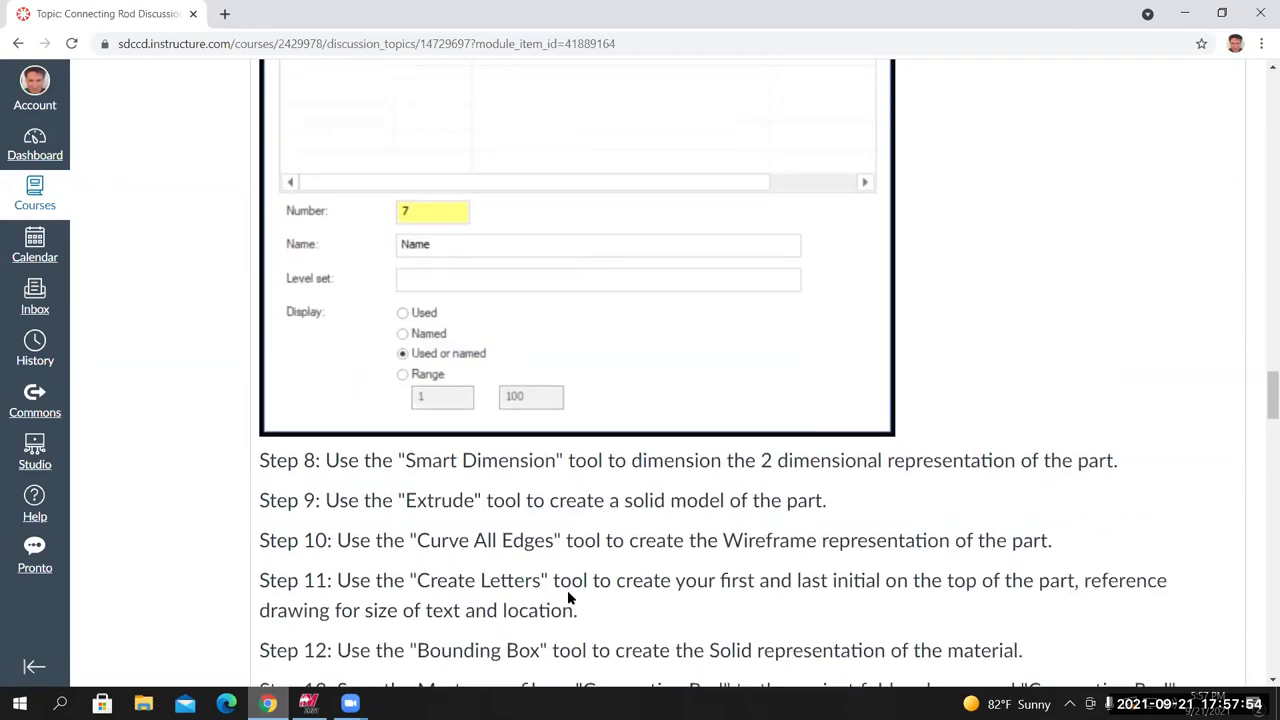
scroll(239, 577, down, 1)
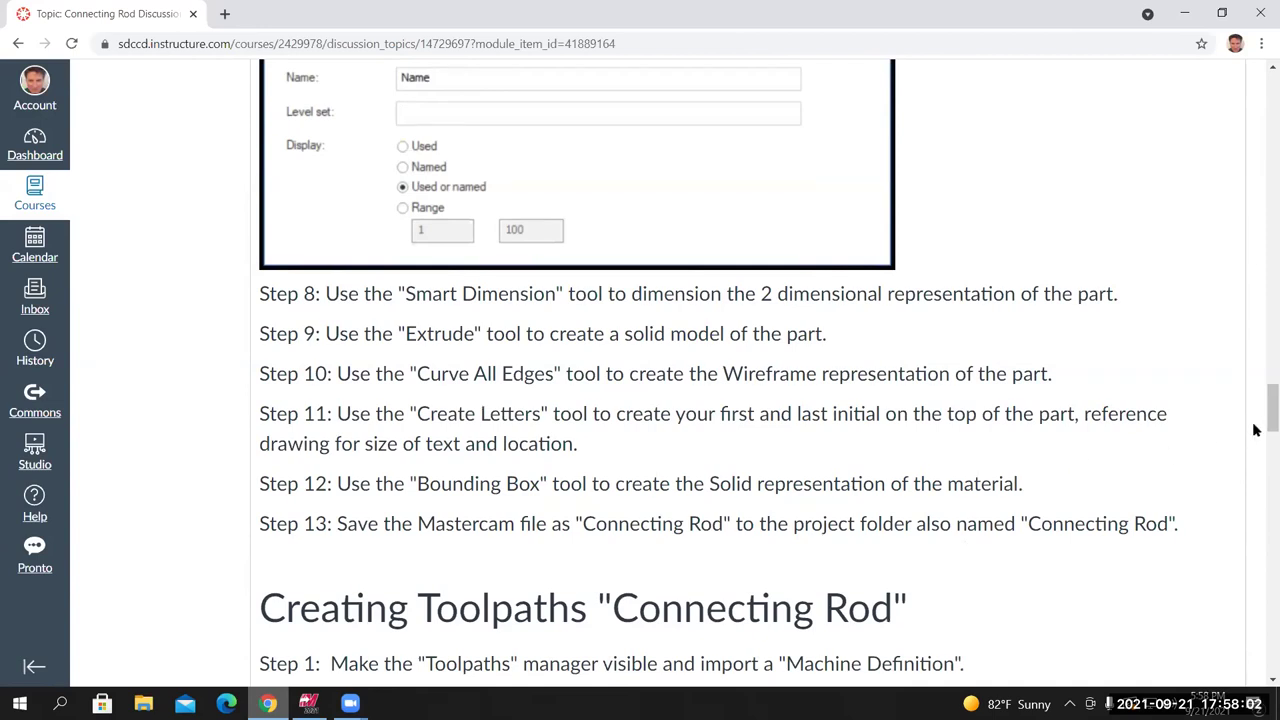
scroll(1262, 400, up, 5)
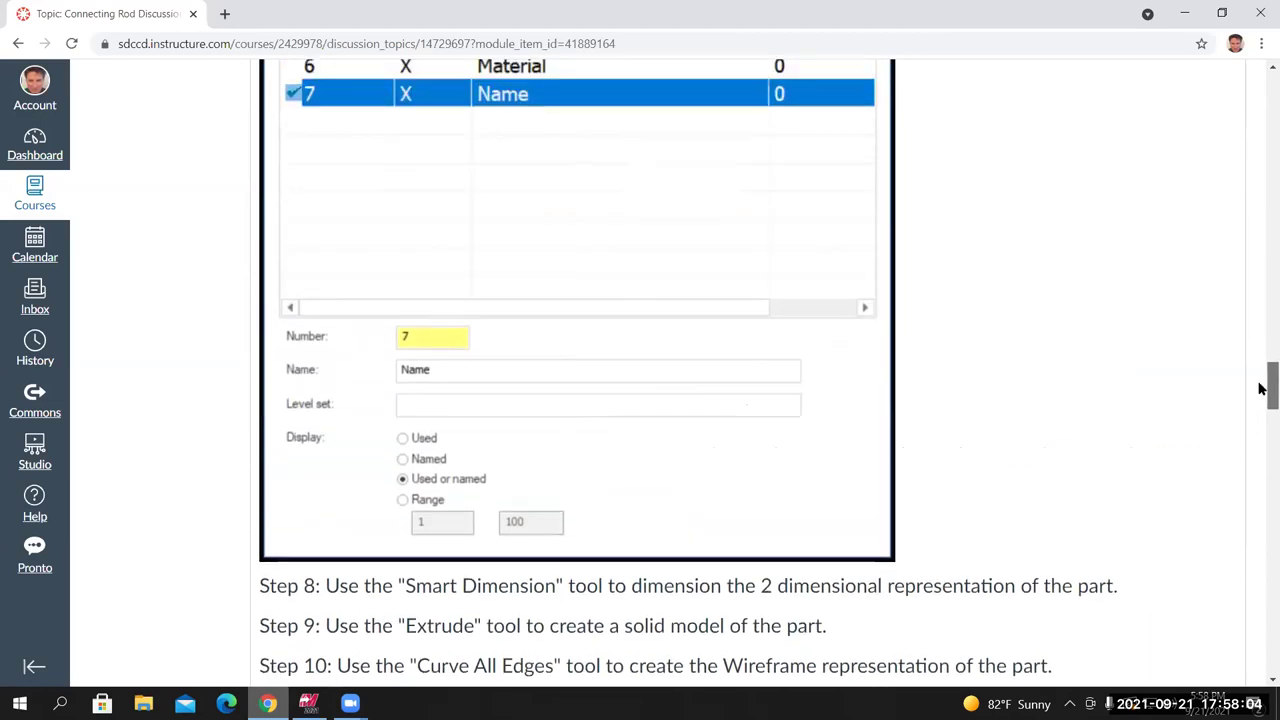
scroll(1262, 326, up, 10)
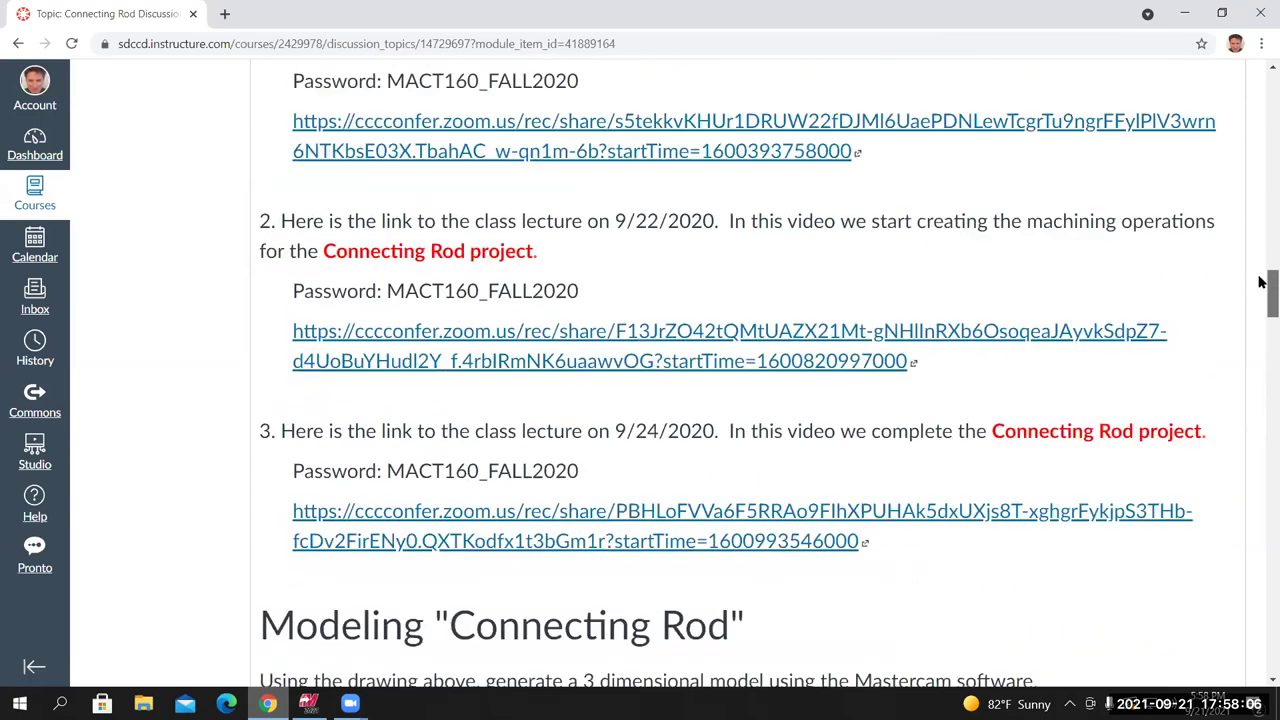
scroll(1260, 180, up, 15)
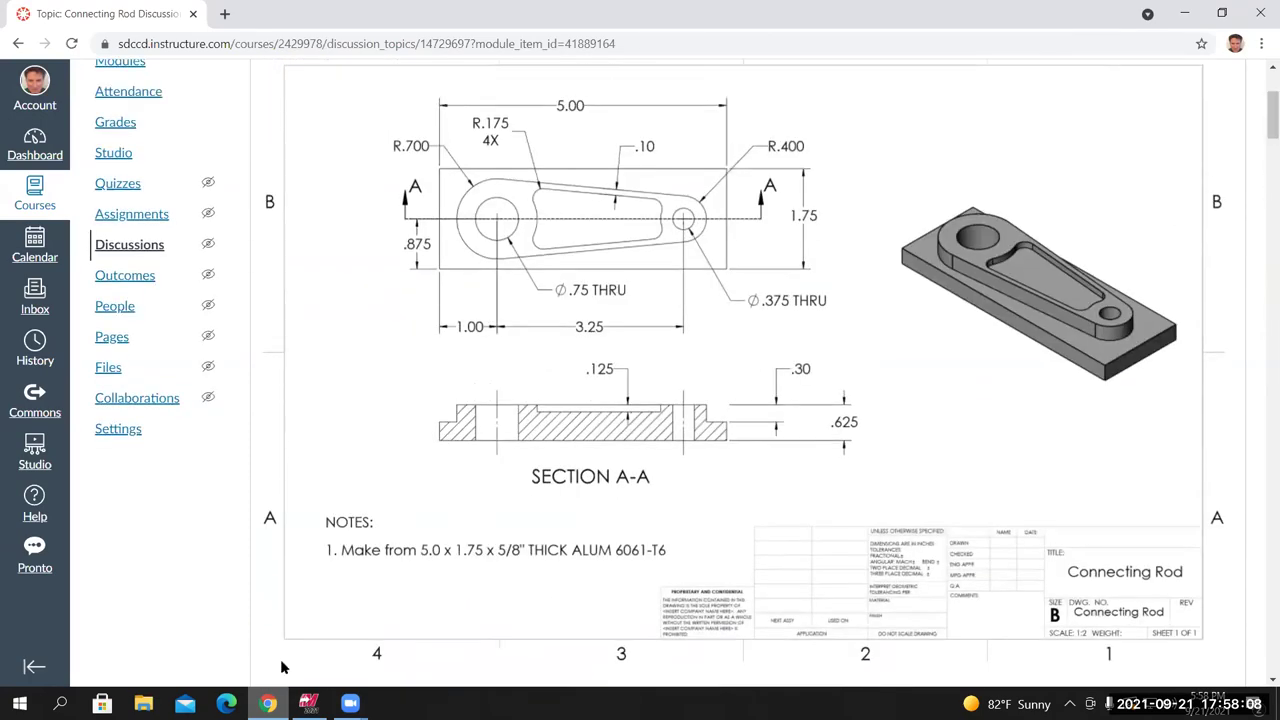
click(308, 703)
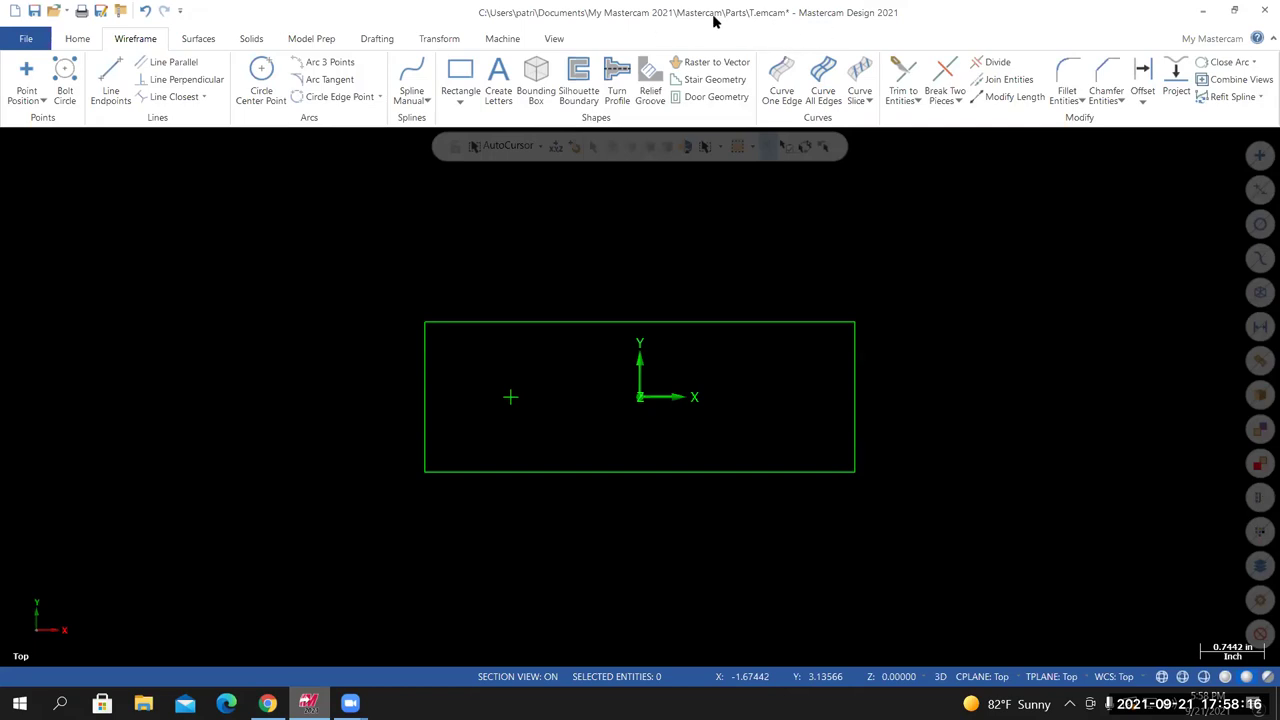
In Save As, browse to C: > Pat 2021 > MACT 160 Fall
click(28, 38)
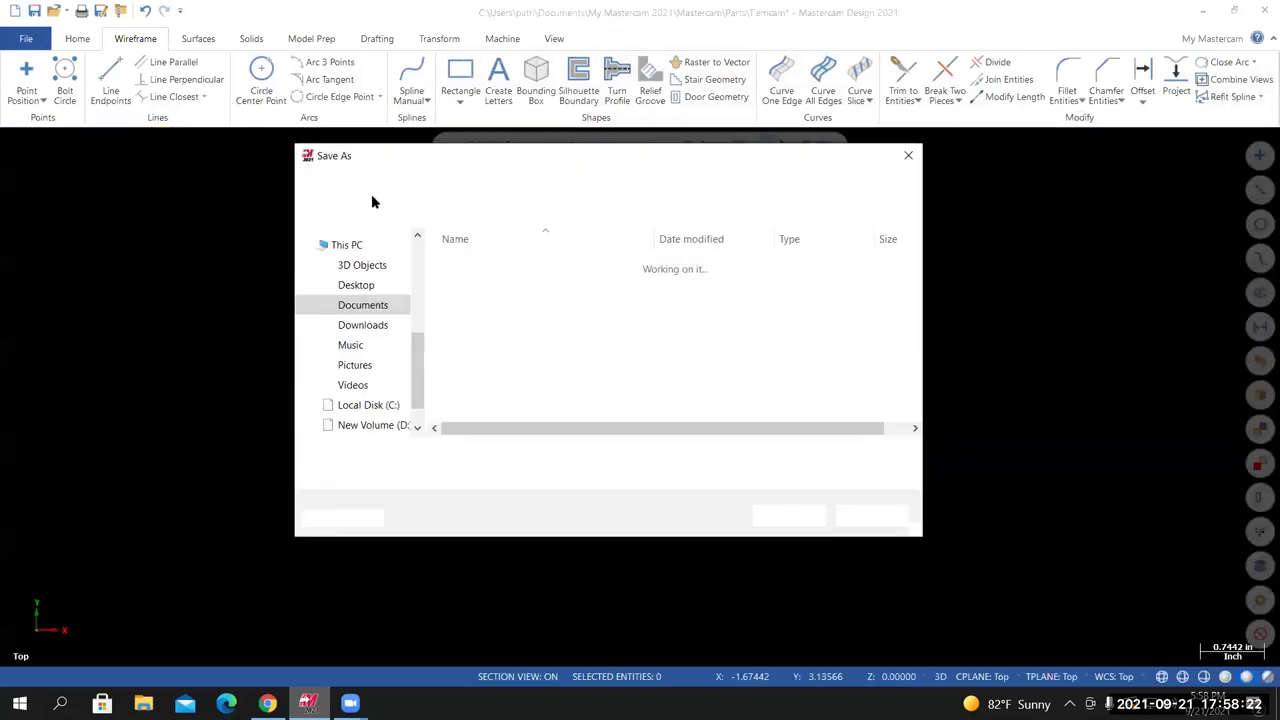
drag(417, 323, 386, 366)
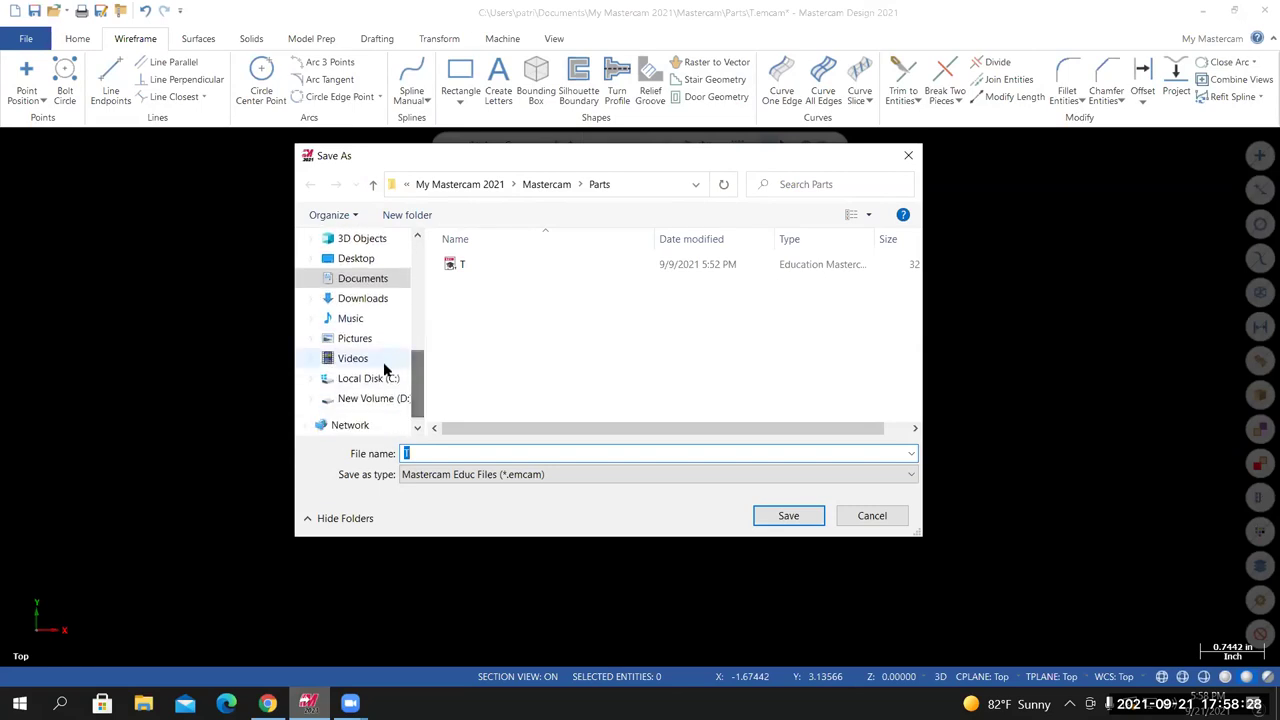
click(355, 381)
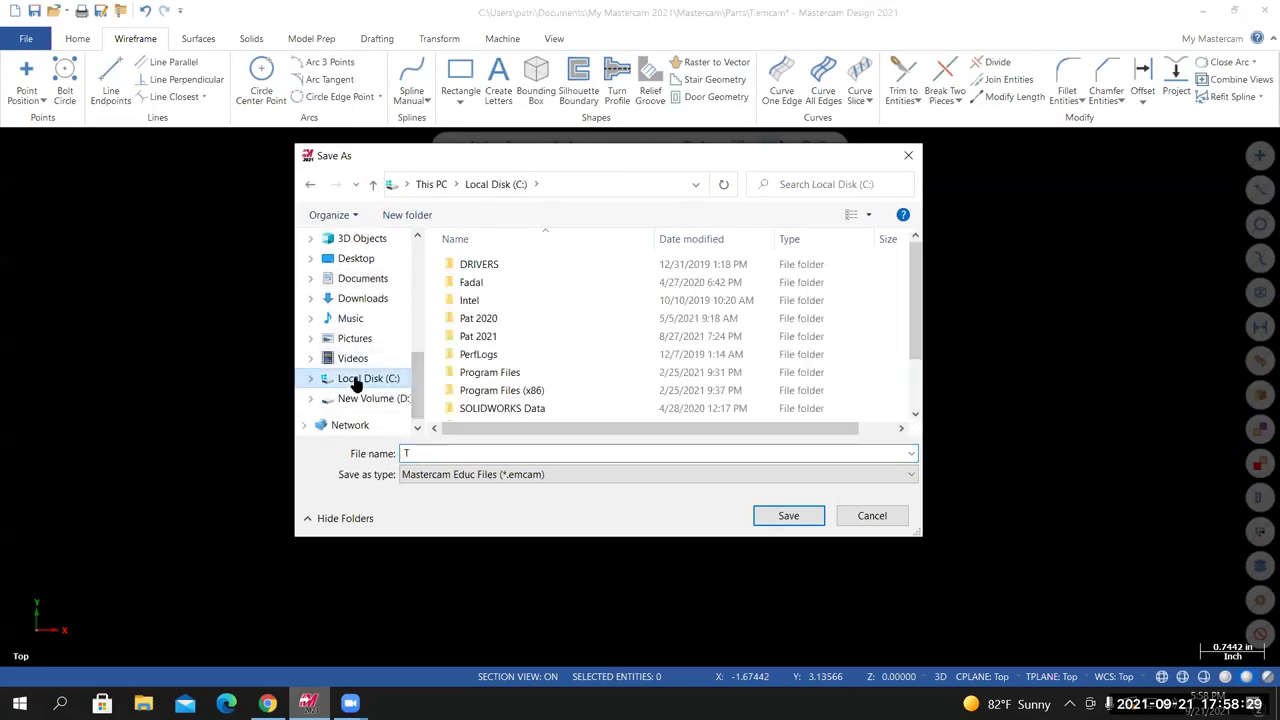
double_click(485, 338)
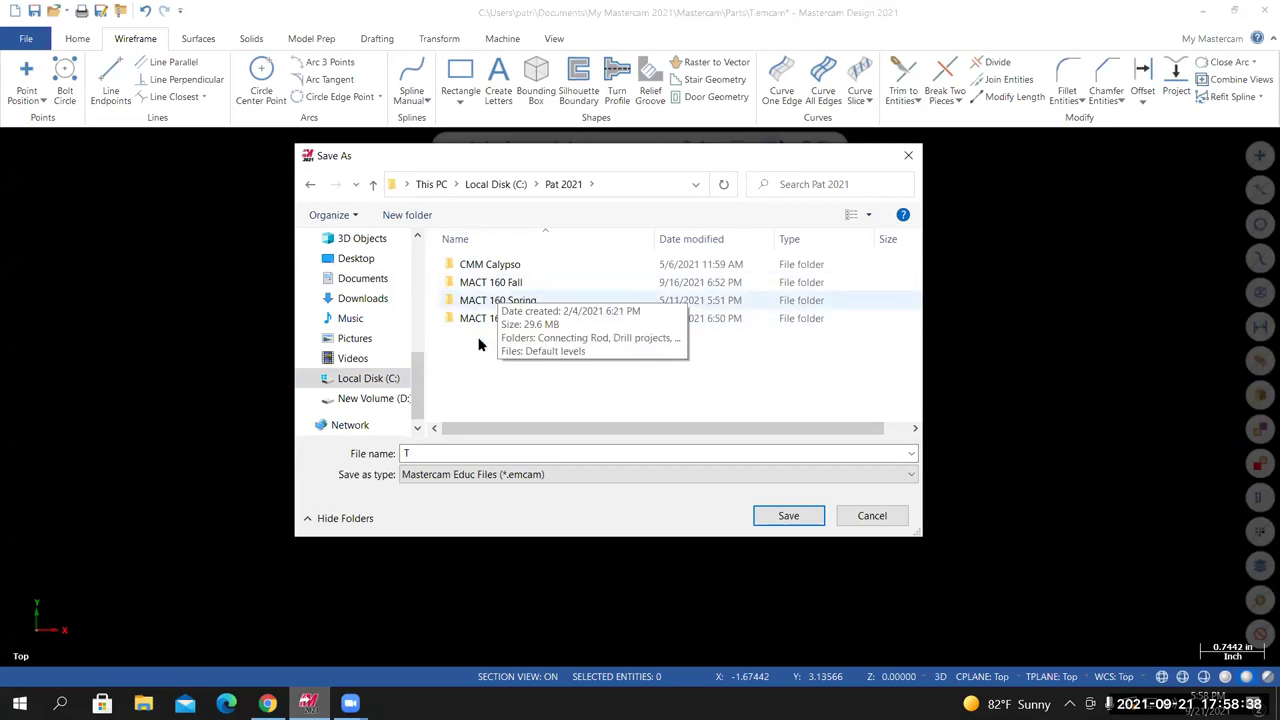
double_click(489, 284)
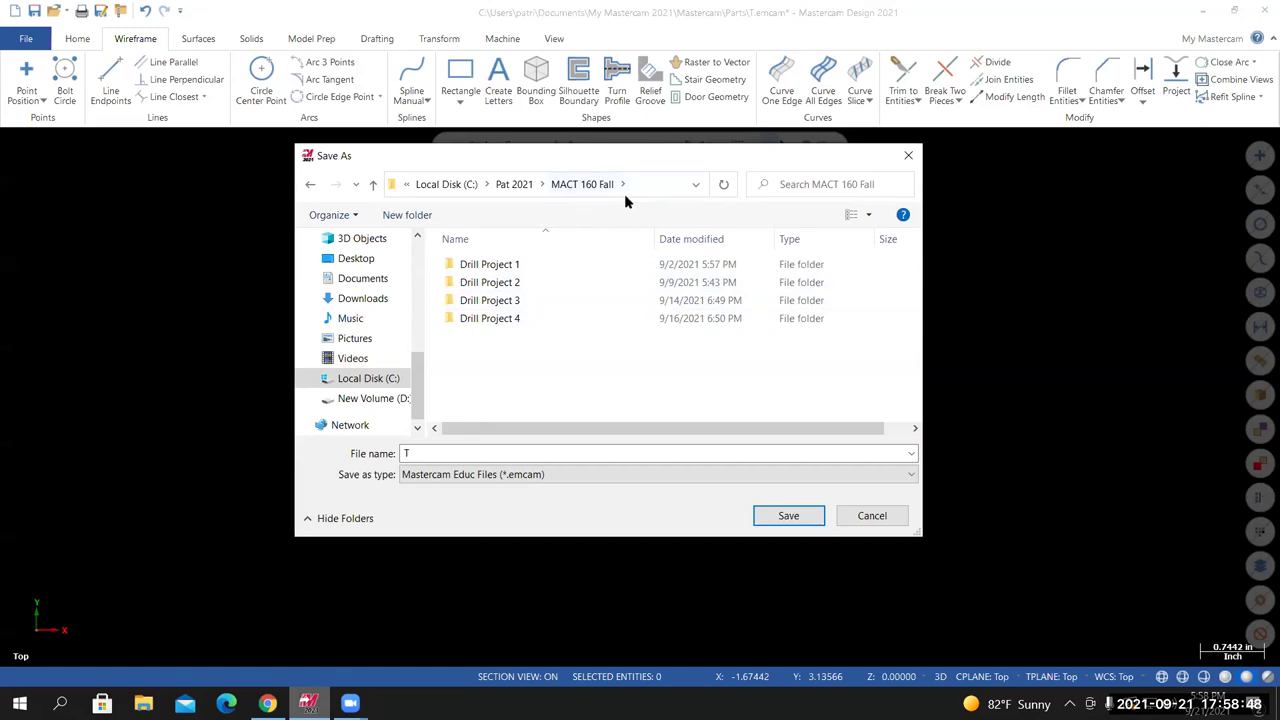
Create a new folder named Connecting Rod and open it
right_click(495, 368)
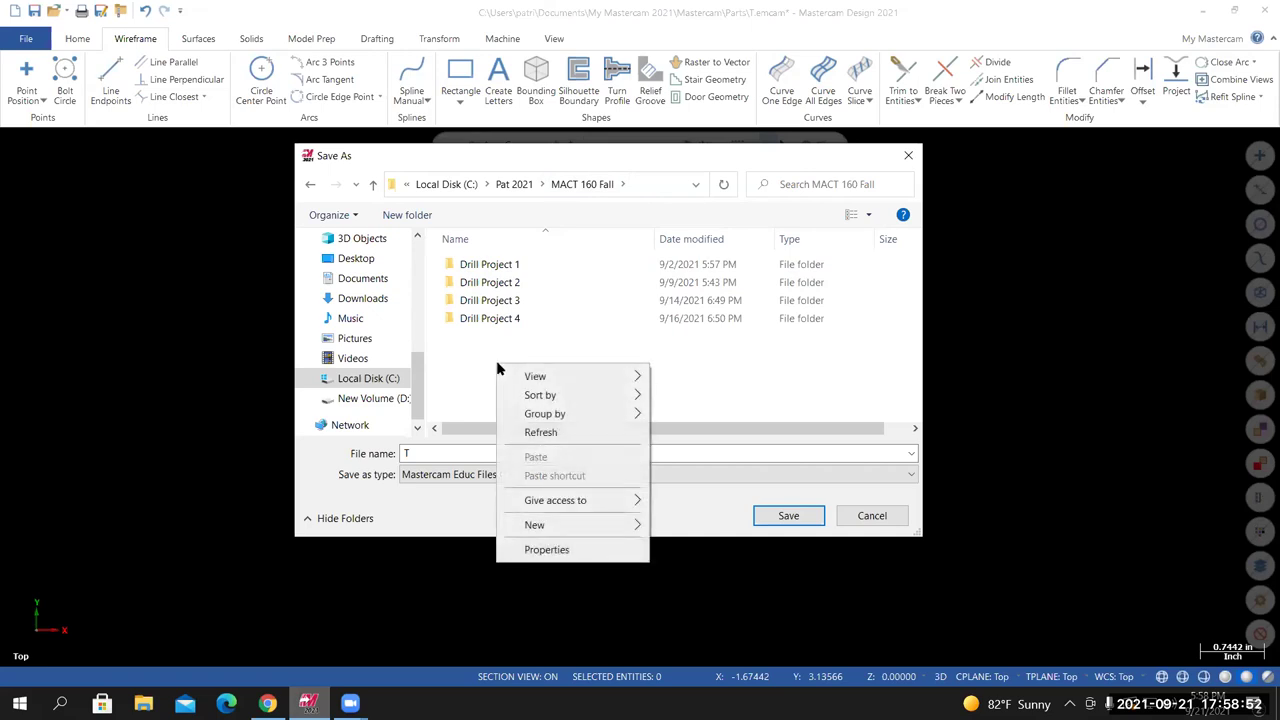
mouse_move(538, 527)
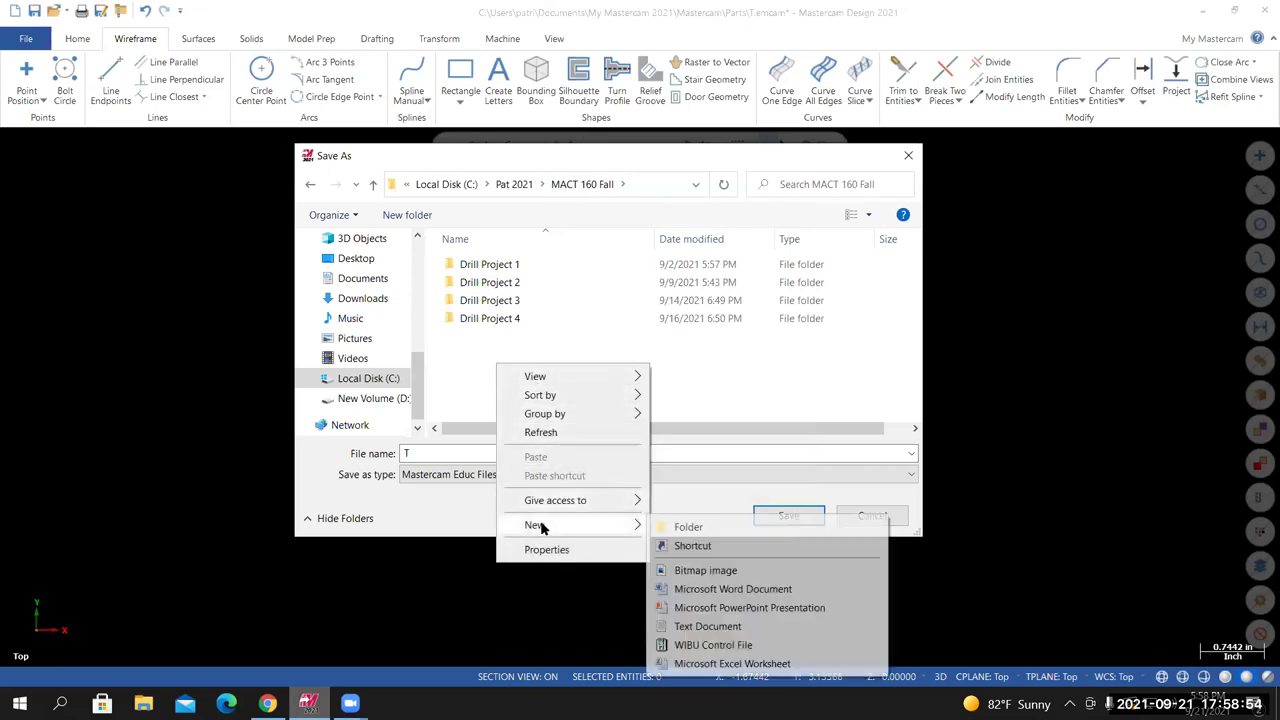
click(690, 528)
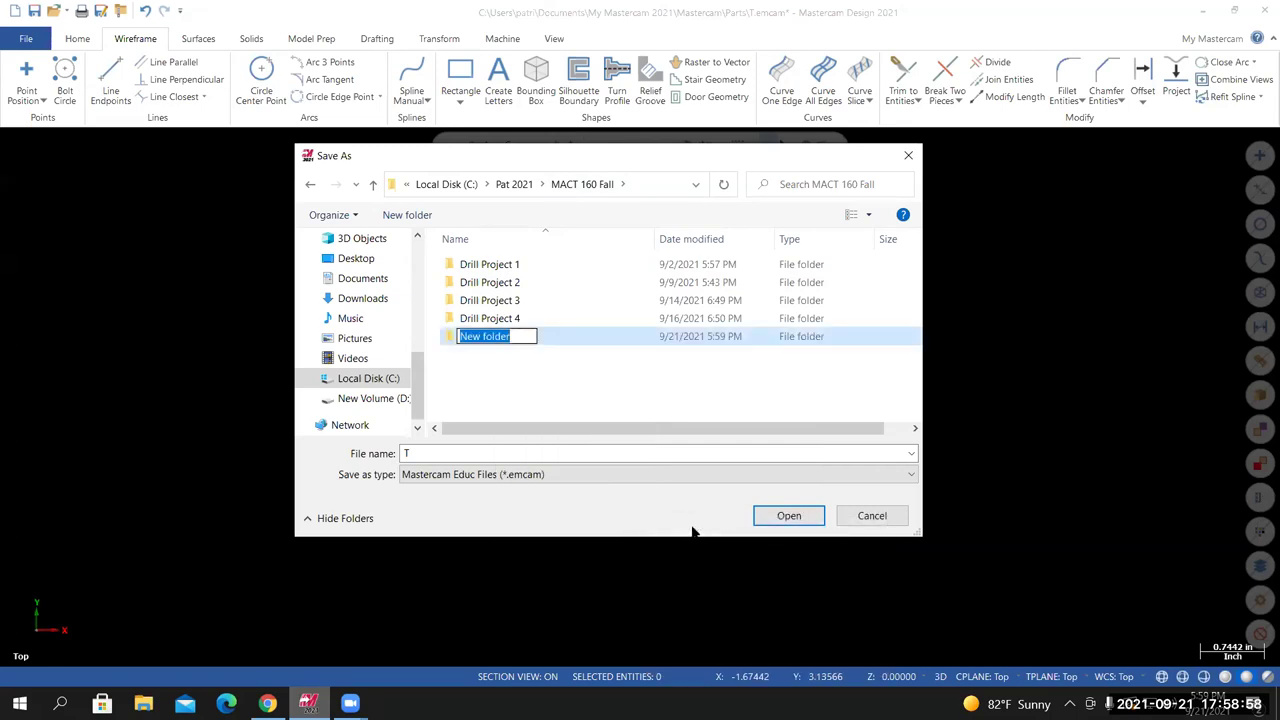
text(Con)
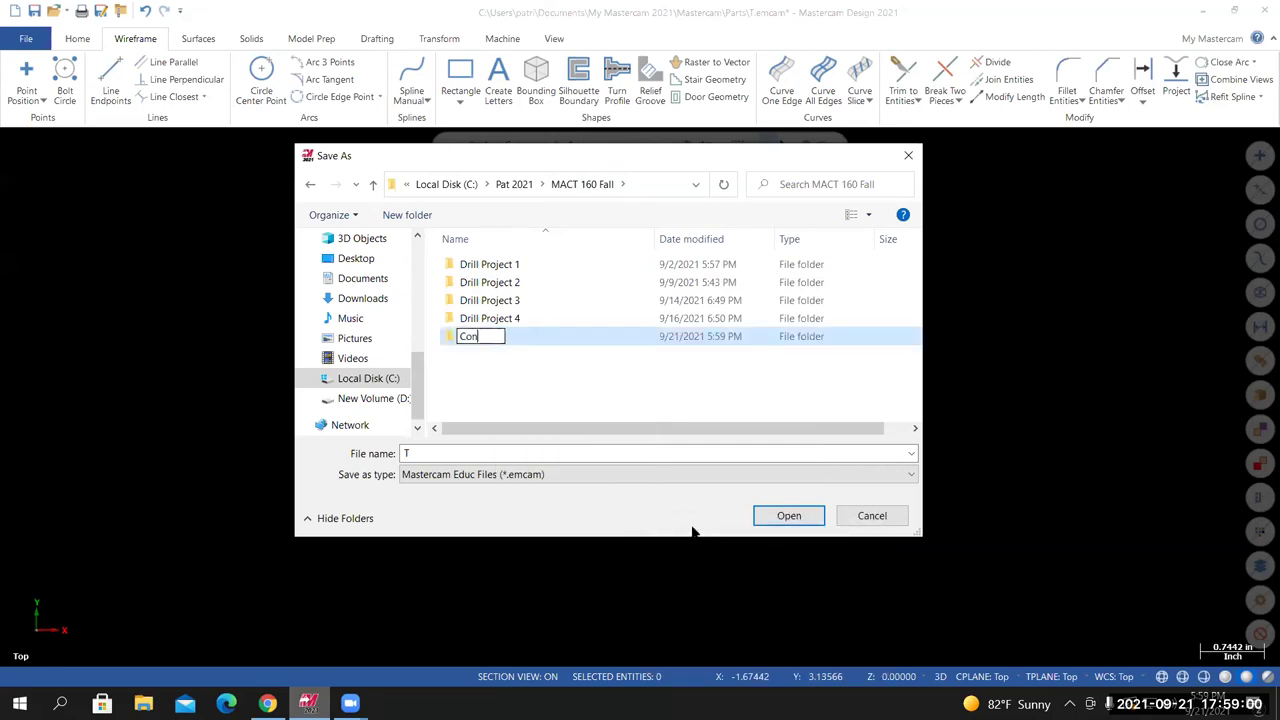
text(necting Rod)
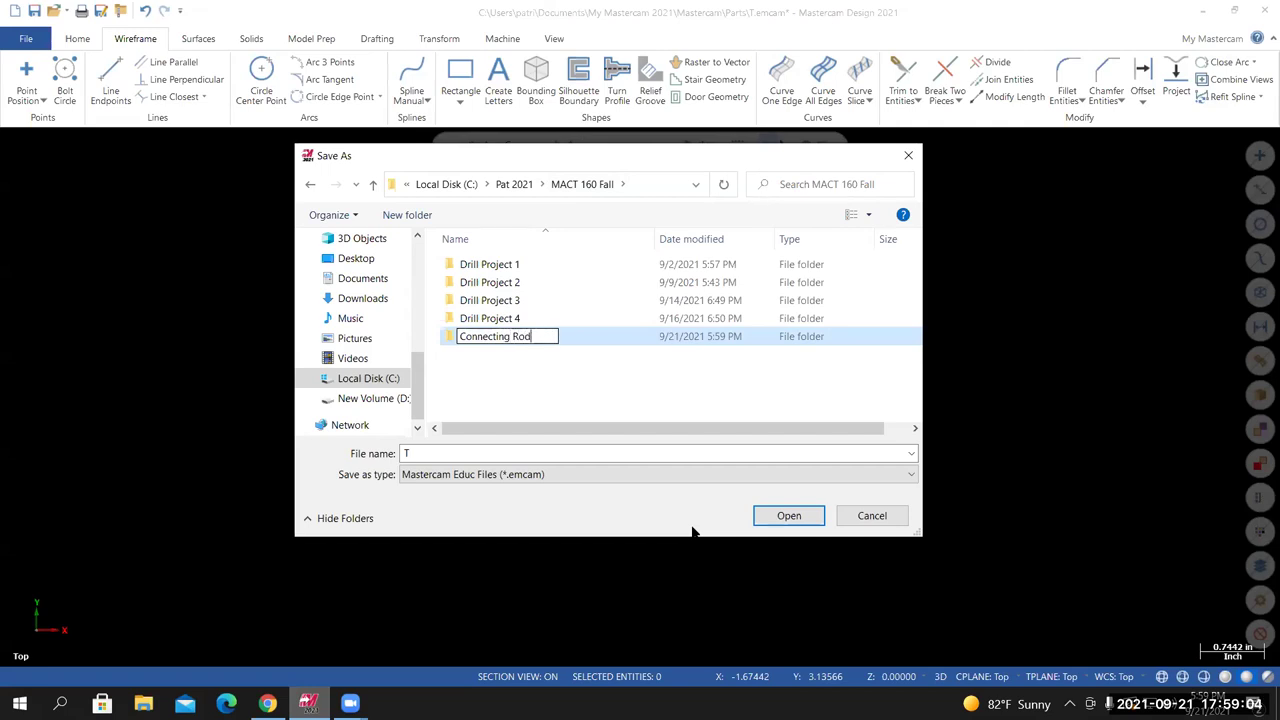
key(Return)
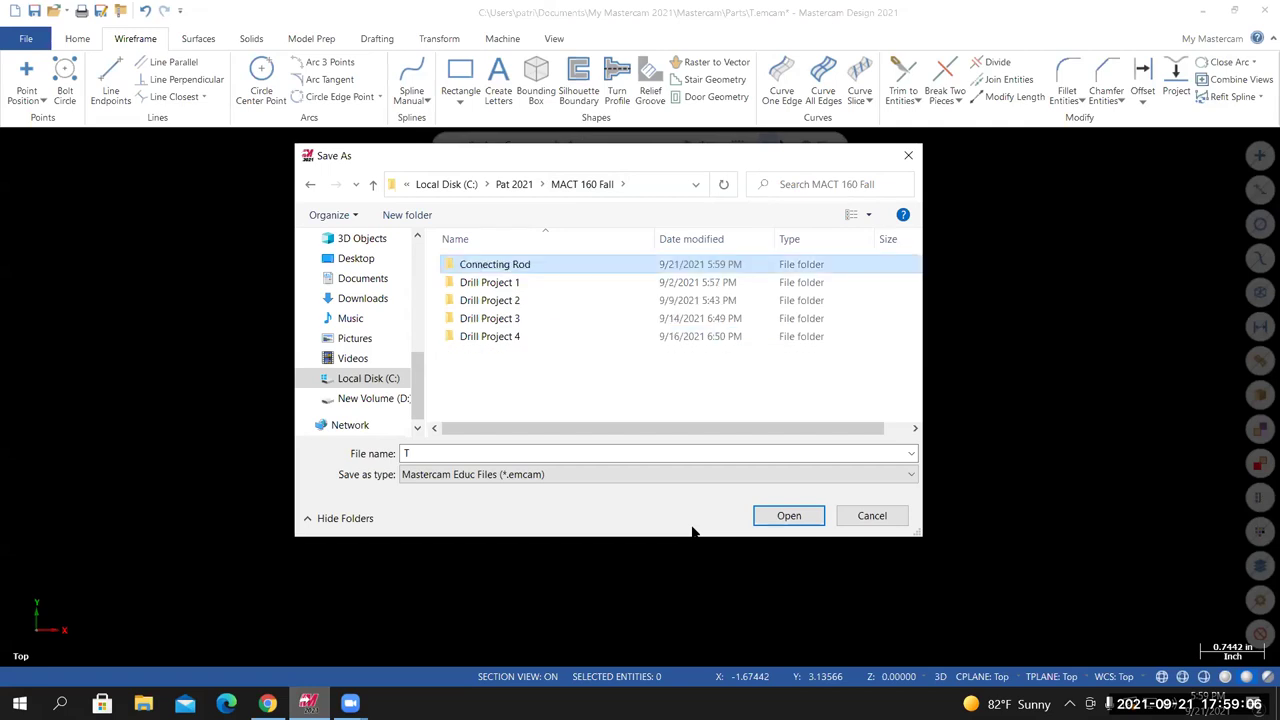
double_click(478, 268)
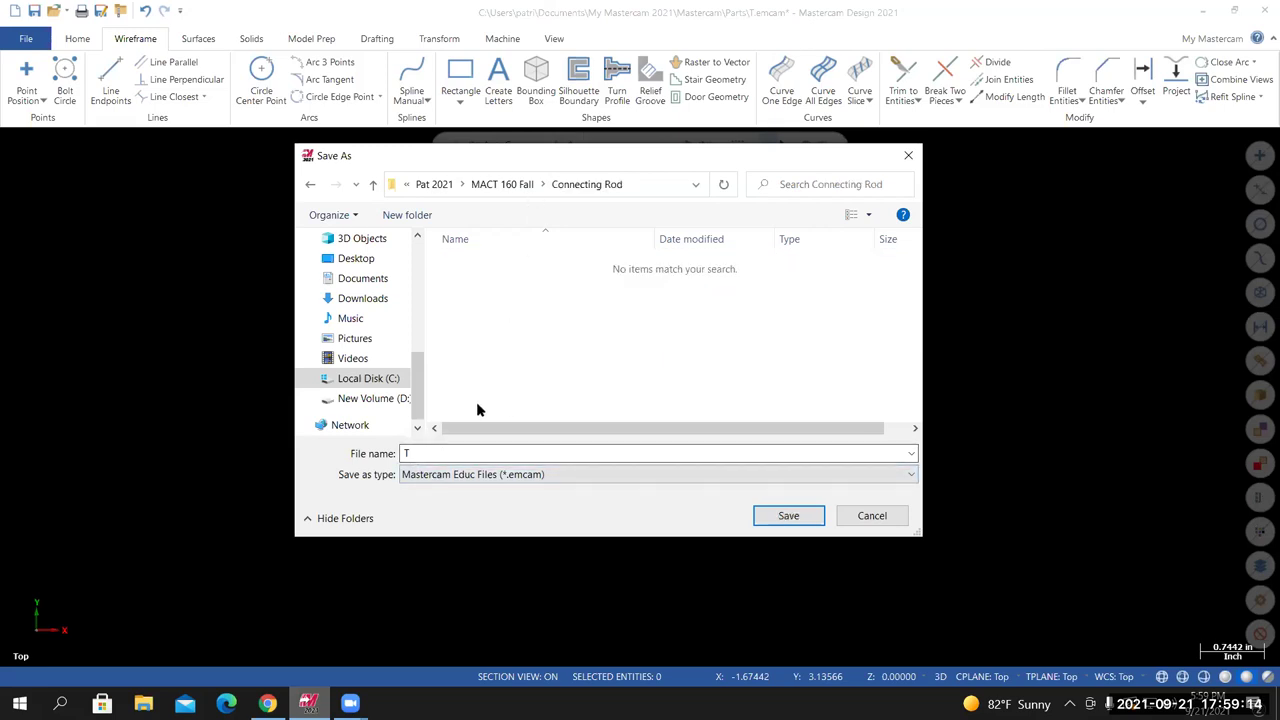
Set the file name to Connecting Rod
drag(429, 453, 401, 453)
text(conne)
key(BackSpace)
key(BackSpace)
key(BackSpace)
key(BackSpace)
key(BackSpace)
text(Connecting Rod)
Save the part as Connecting Rod and switch to the Canvas drawing
click(789, 517)
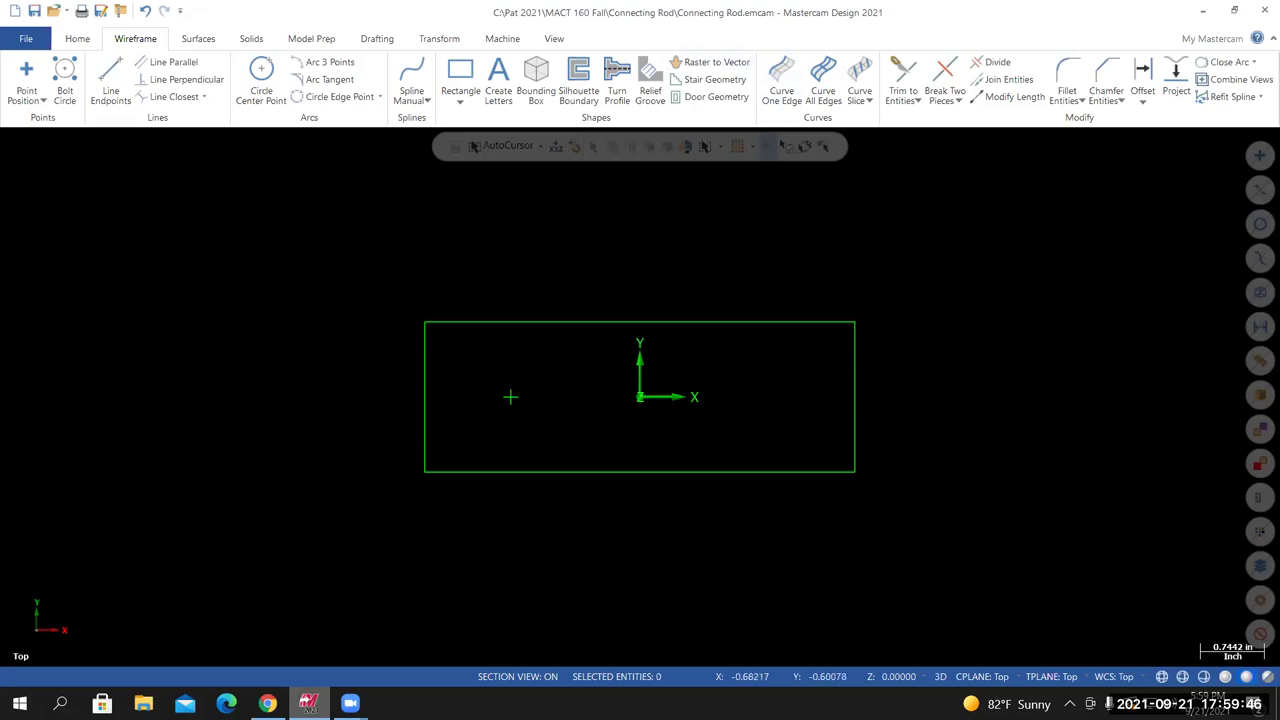
click(267, 703)
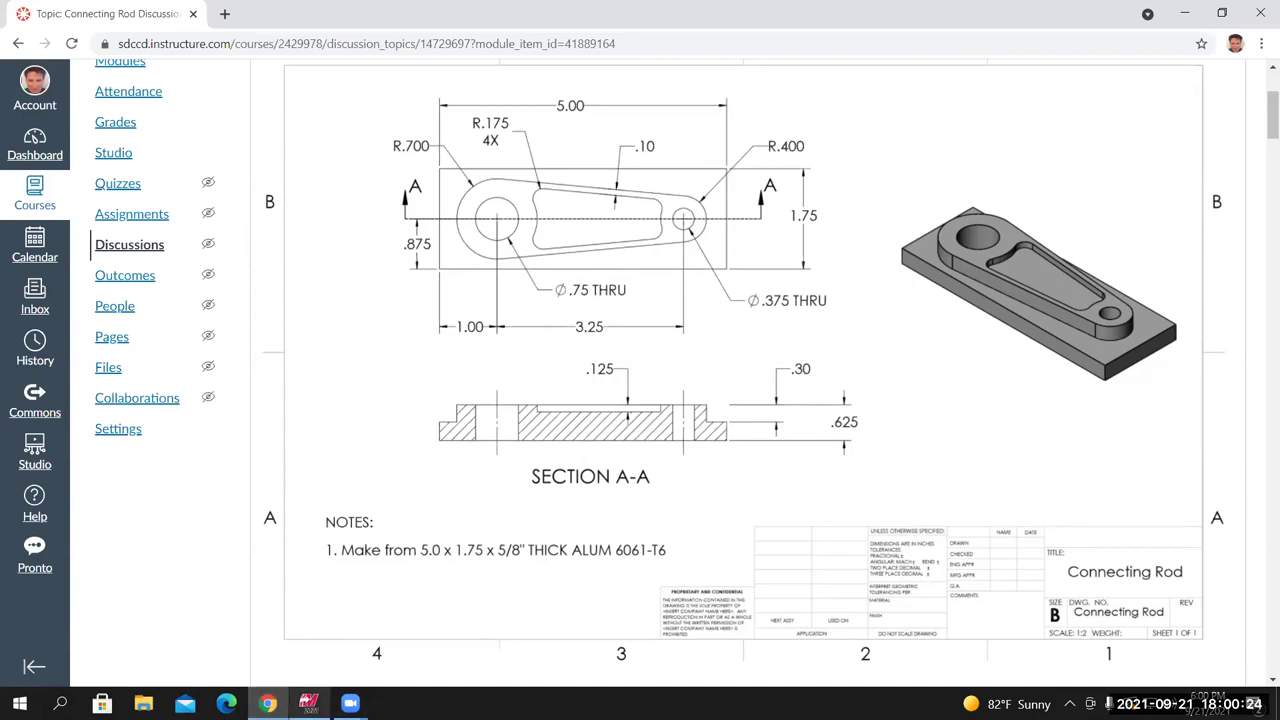
Translate a copy of the left hole-centre point 3.25 inches along X
click(308, 703)
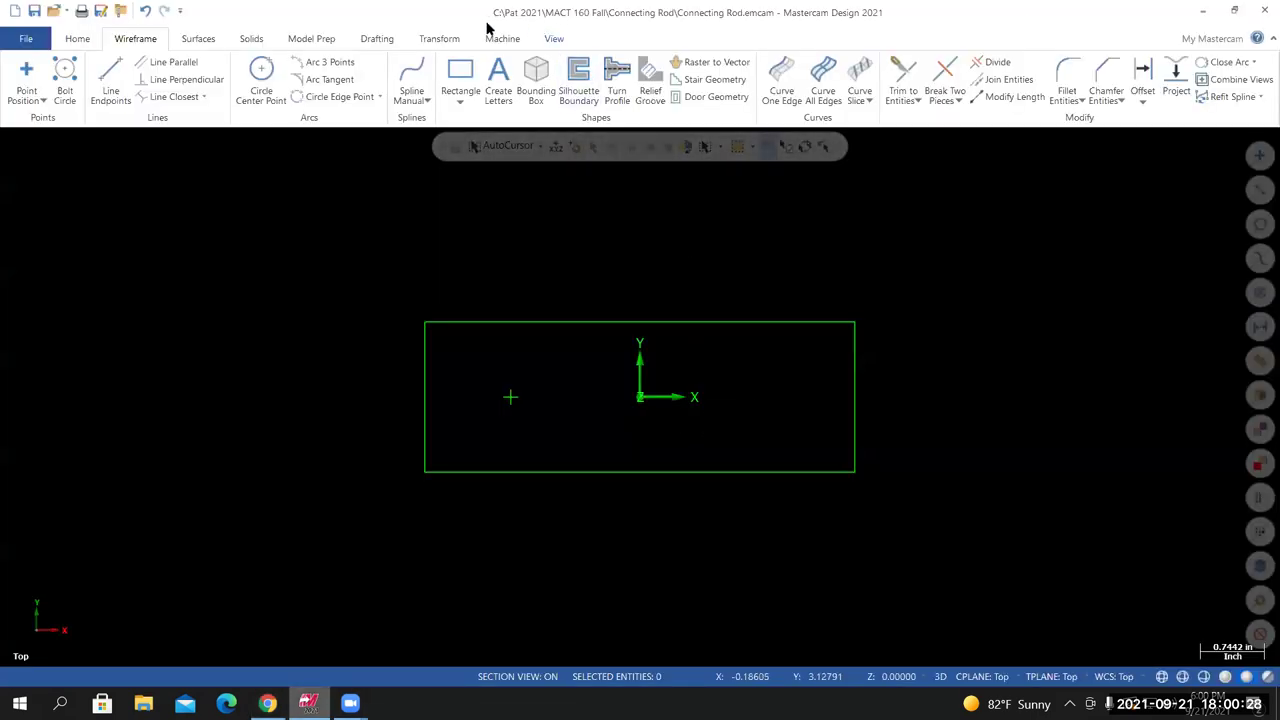
click(440, 40)
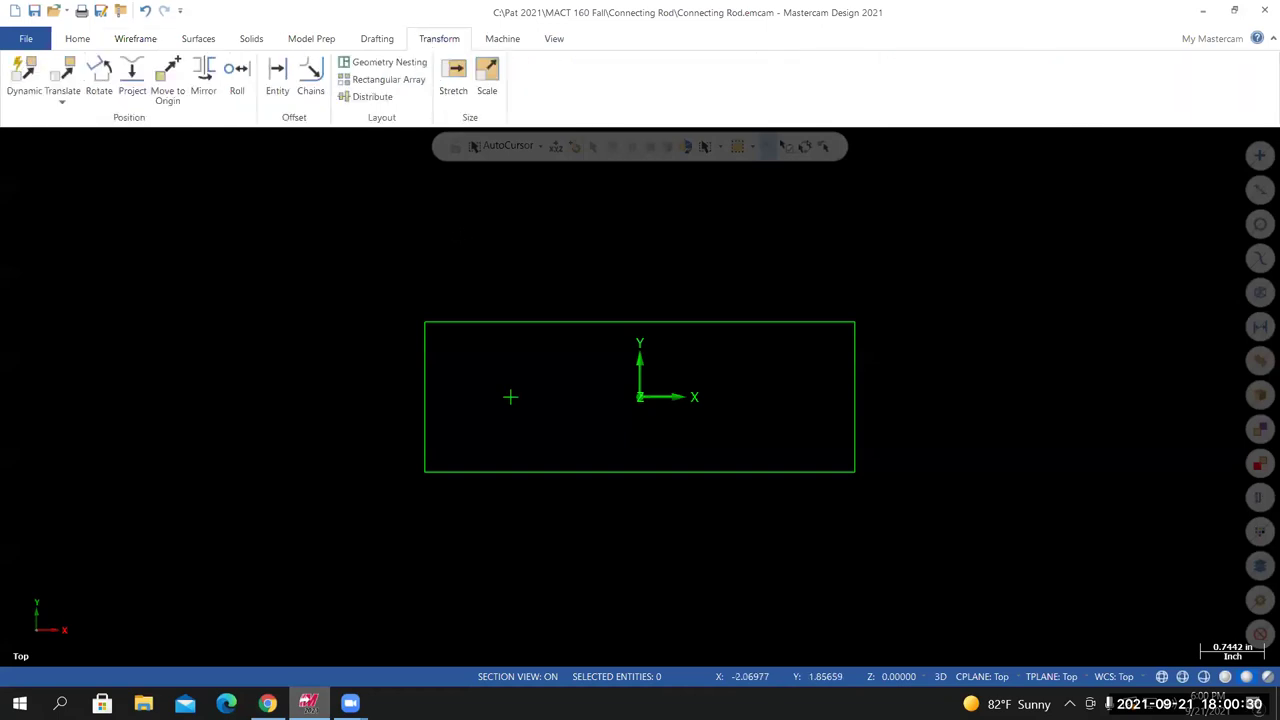
click(62, 75)
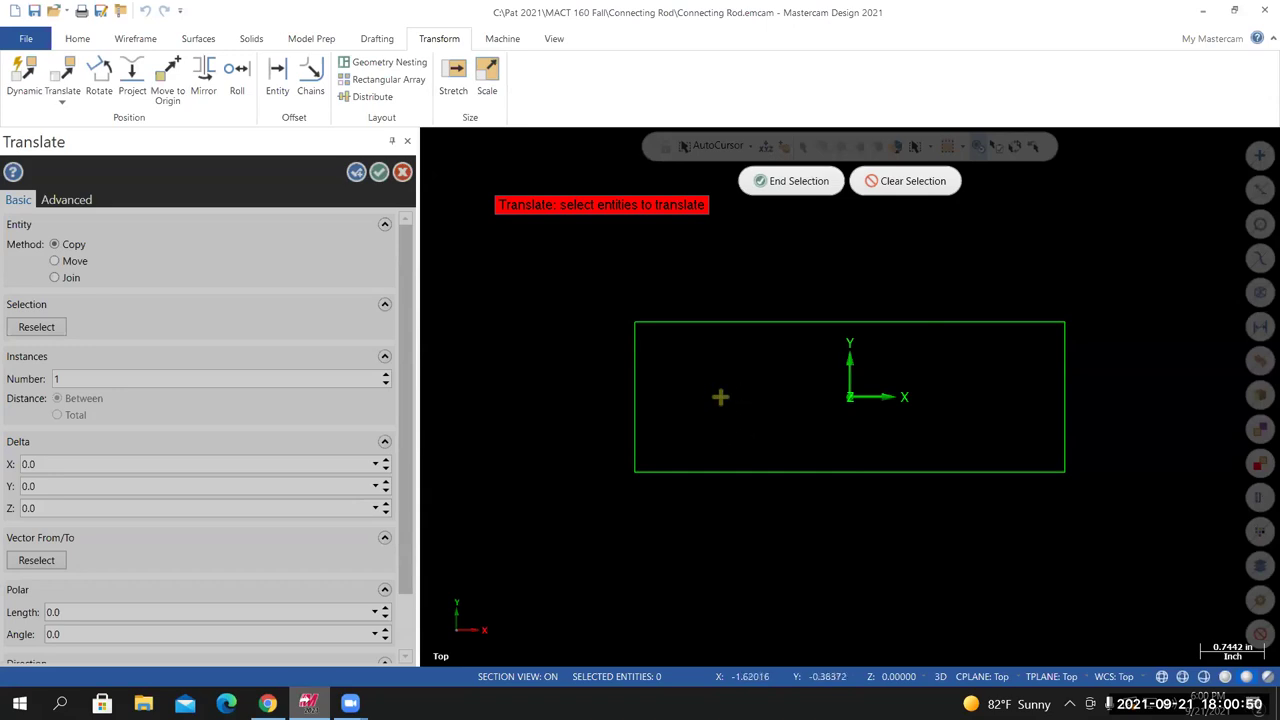
click(780, 182)
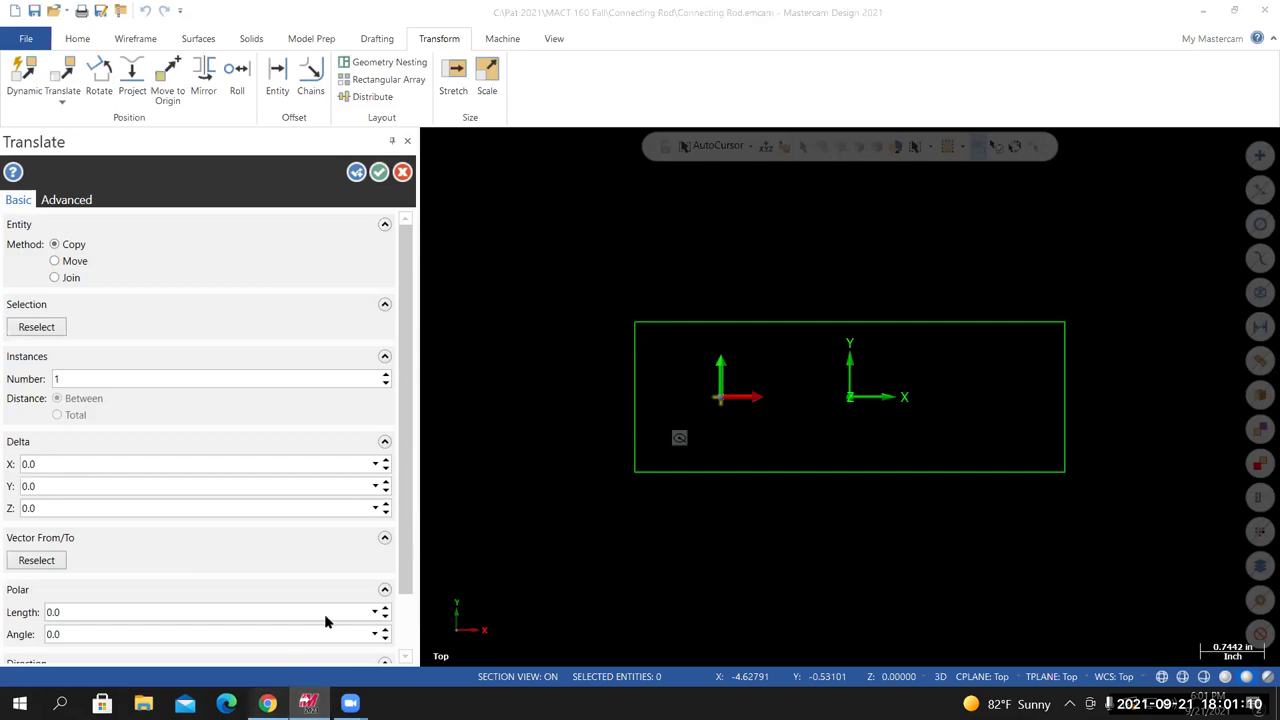
click(267, 703)
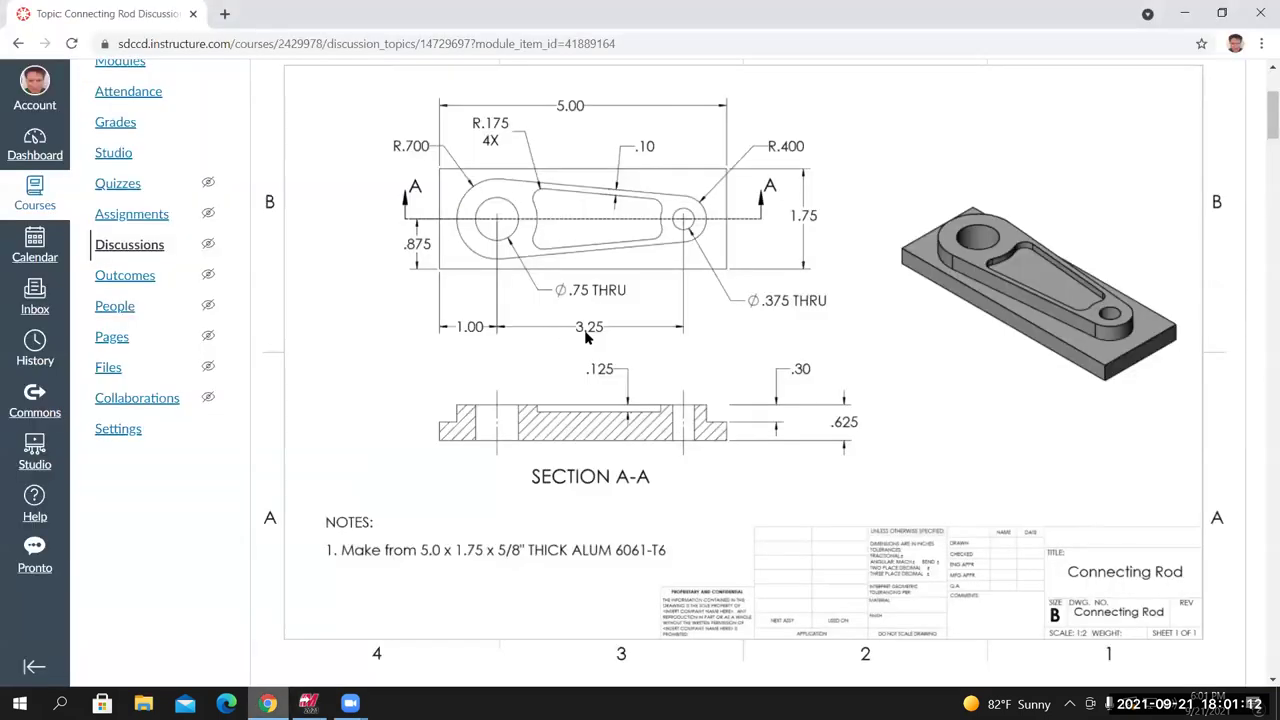
click(308, 703)
click(58, 466)
text(3.25)
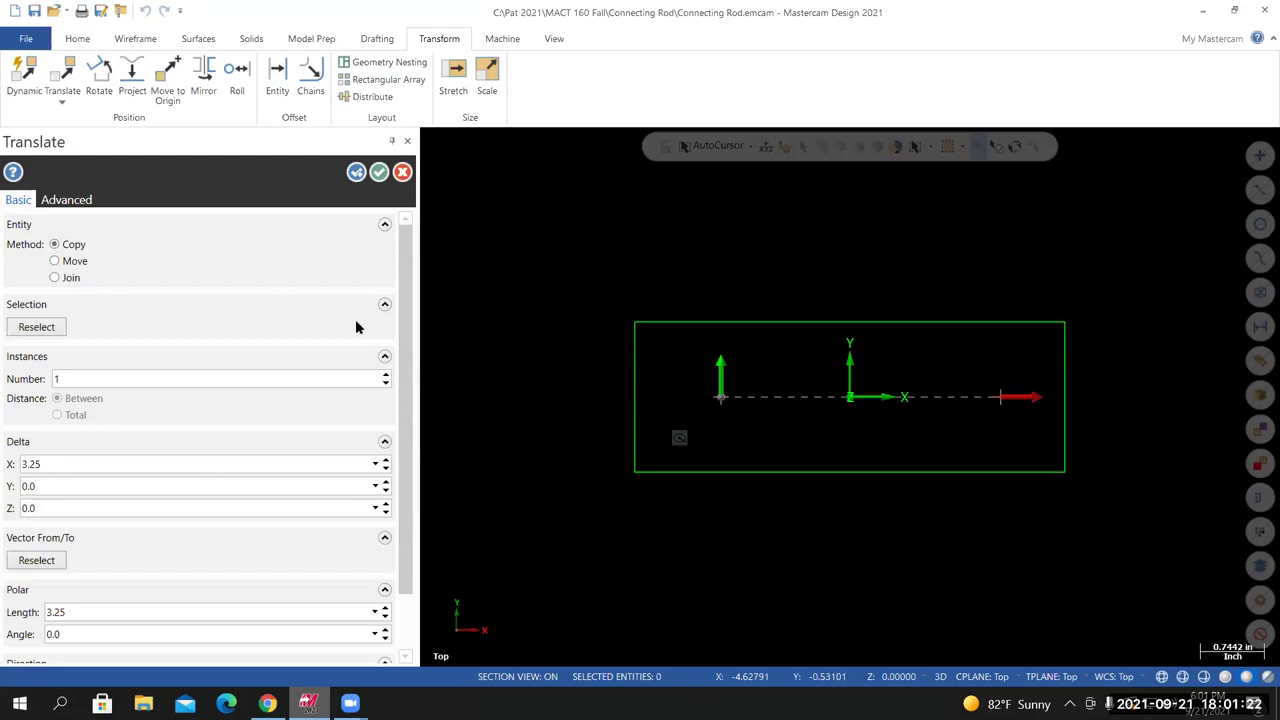
click(379, 172)
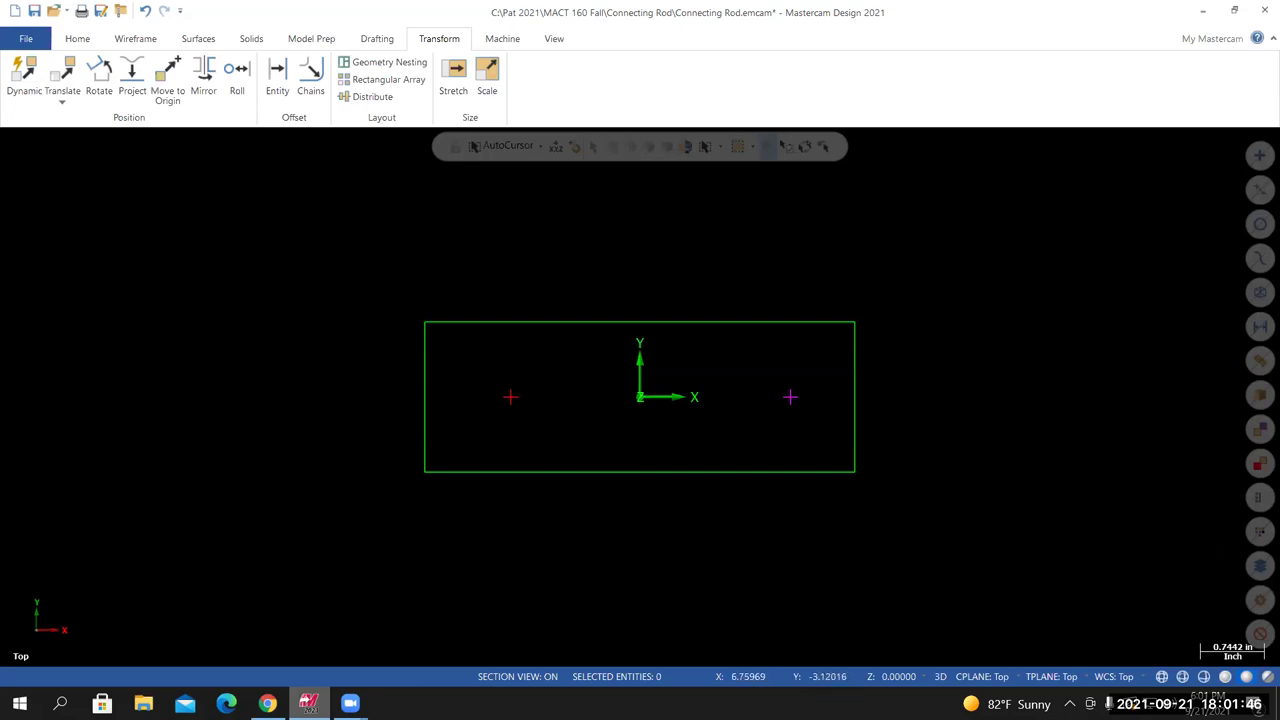
Check both hole-centre points and reset their colours with Clear Colors
click(1260, 429)
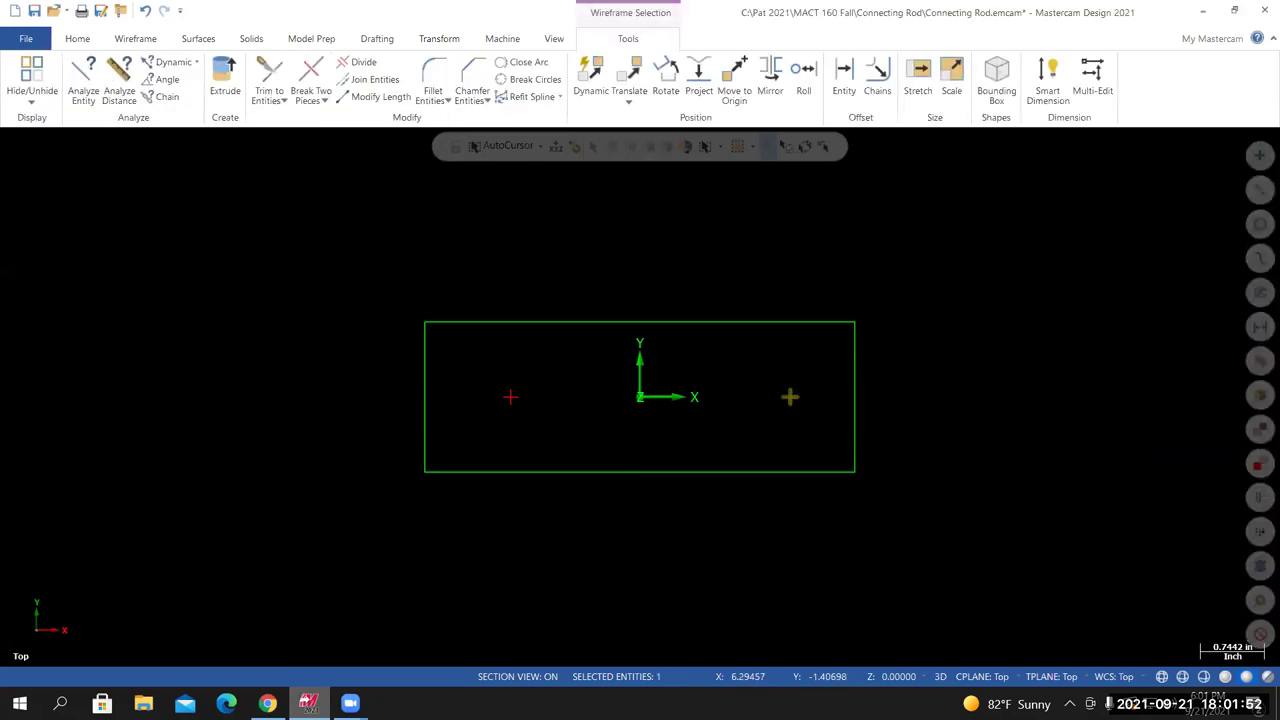
key(Escape)
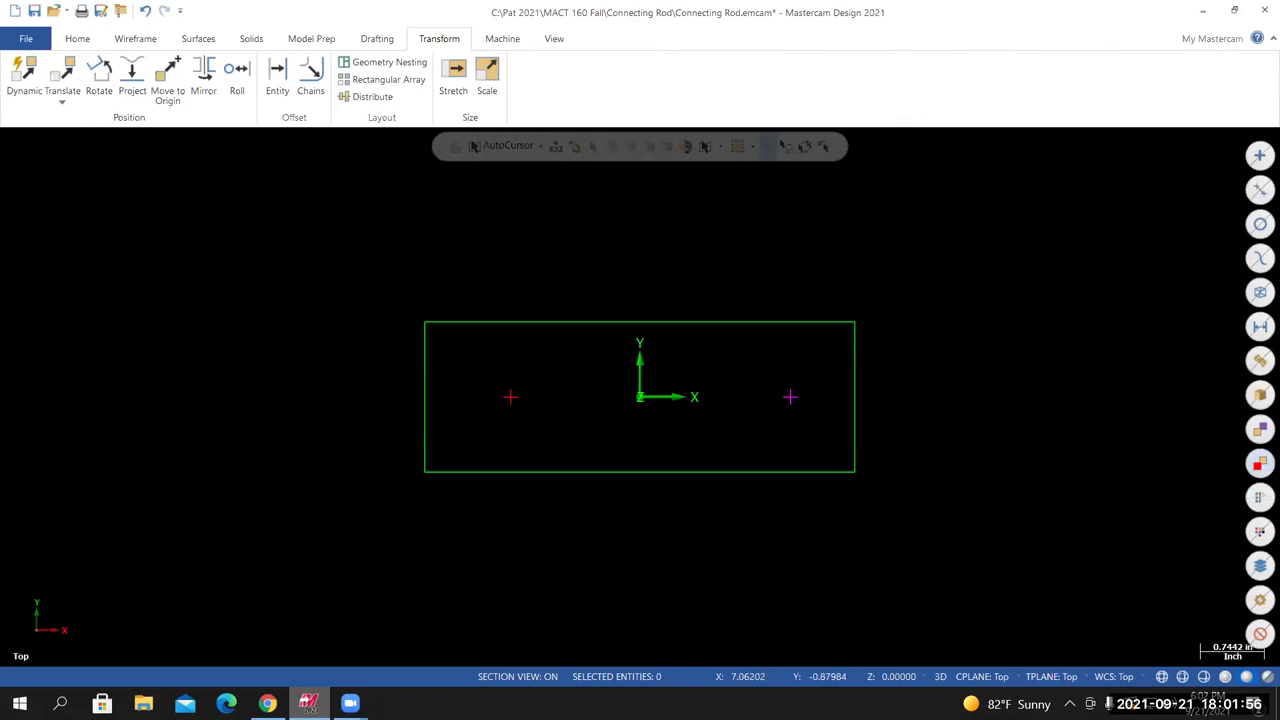
click(1260, 463)
key(Escape)
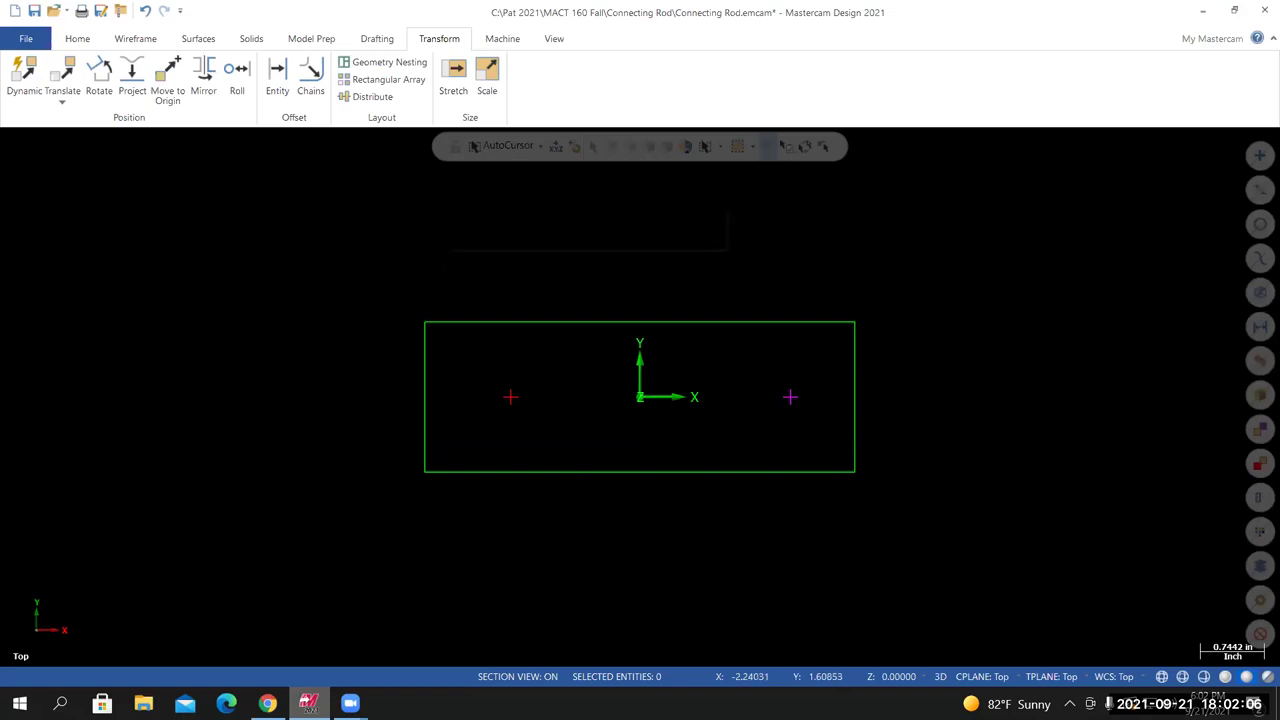
right_click(448, 258)
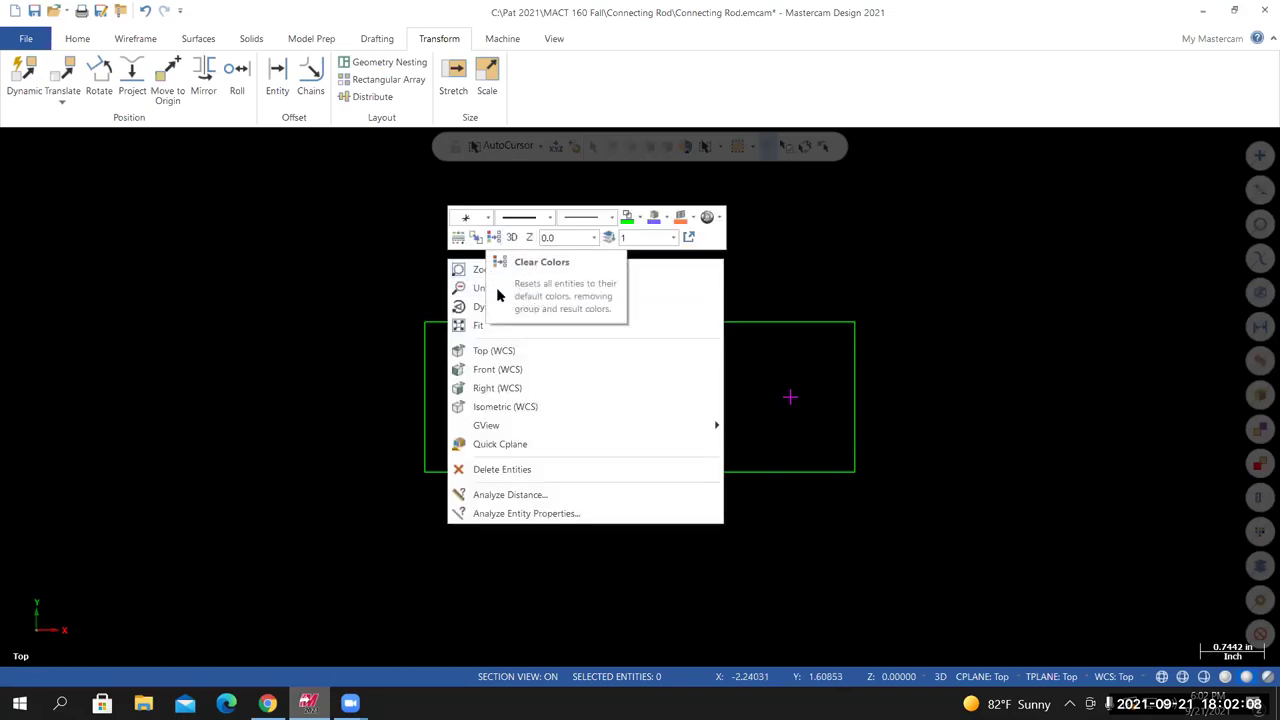
click(493, 241)
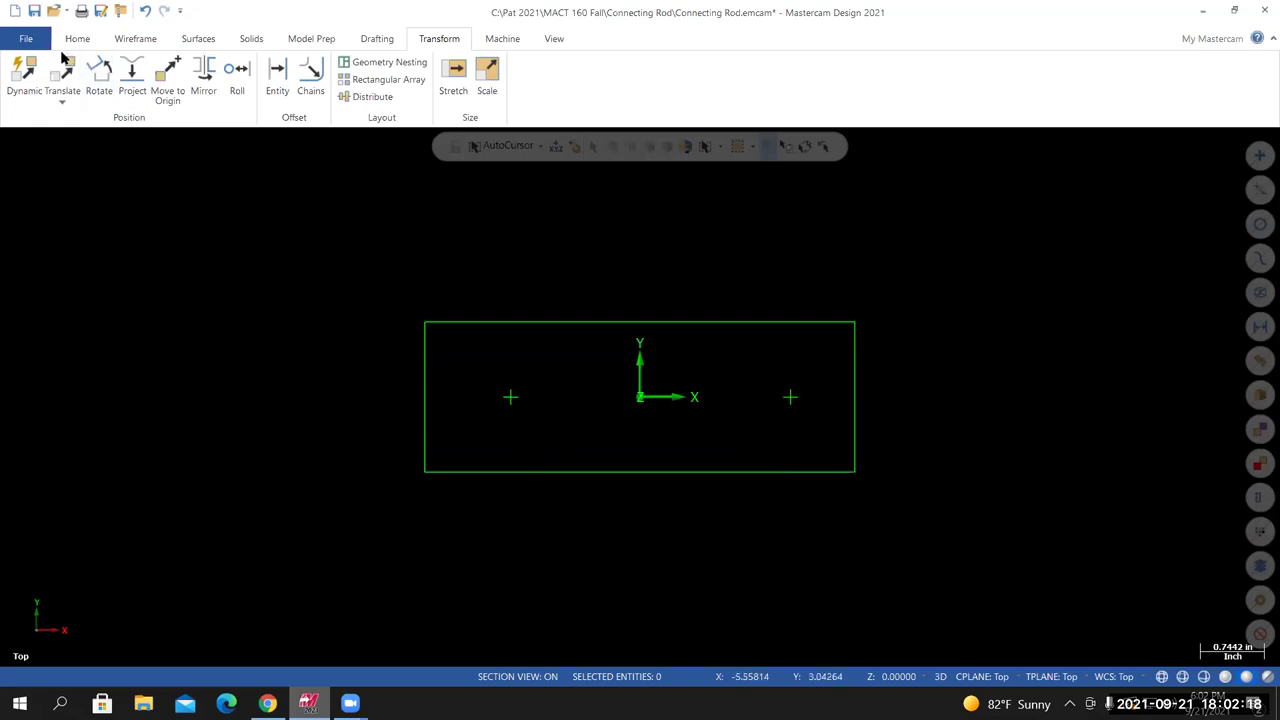
Save the Connecting Rod file and switch back to the Canvas drawing
click(26, 38)
click(31, 206)
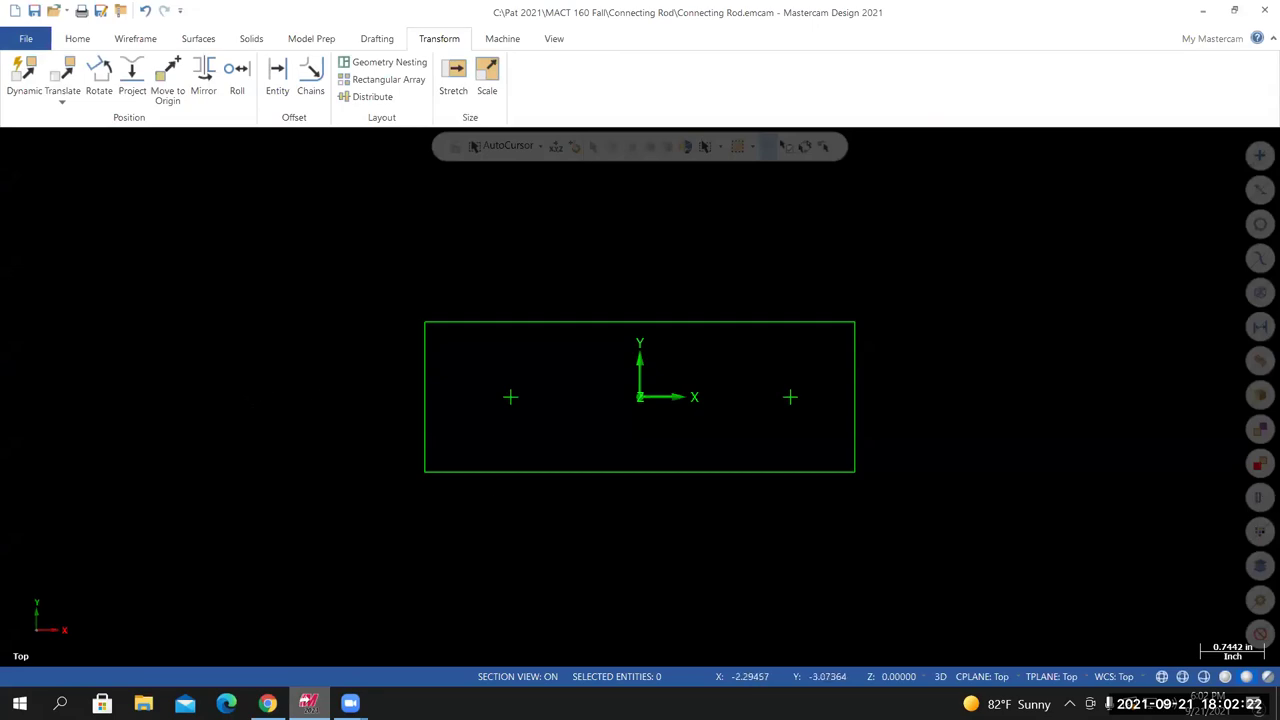
click(267, 703)
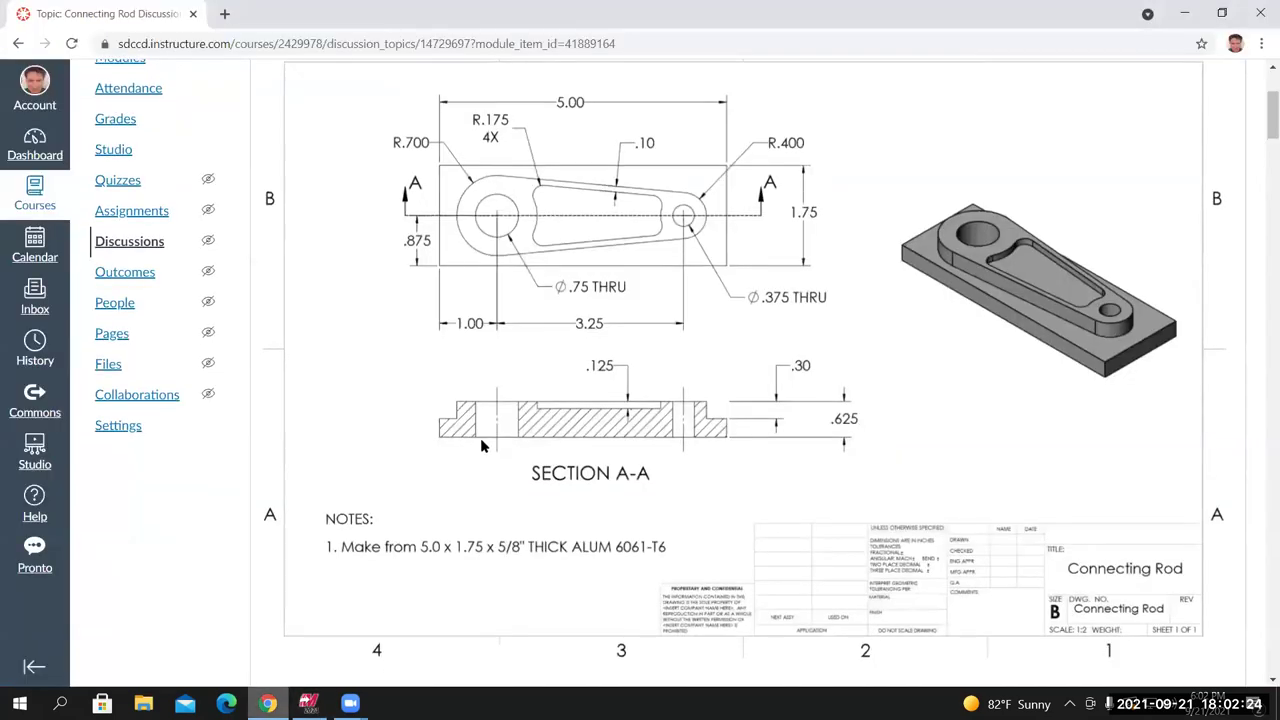
Scroll the Canvas discussion page down past the lecture links to the Modeling Connecting Rod steps
scroll(480, 437, down, 15)
scroll(512, 452, down, 15)
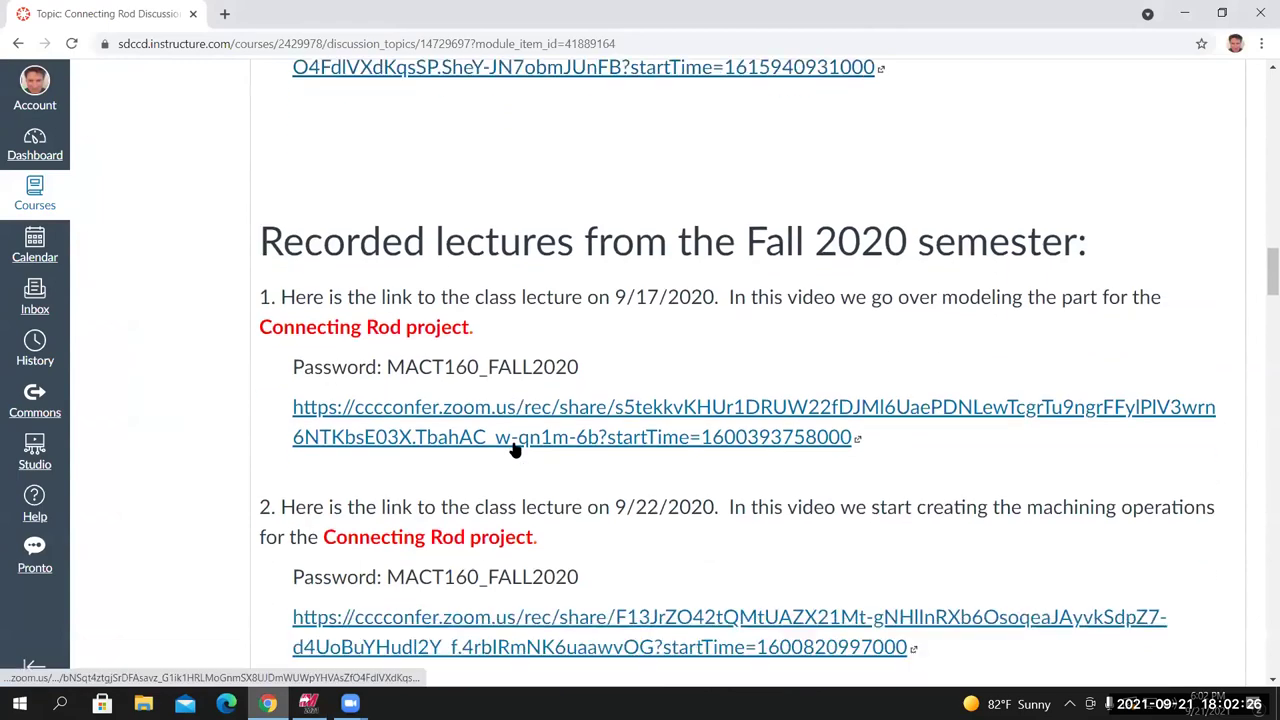
scroll(516, 447, down, 1)
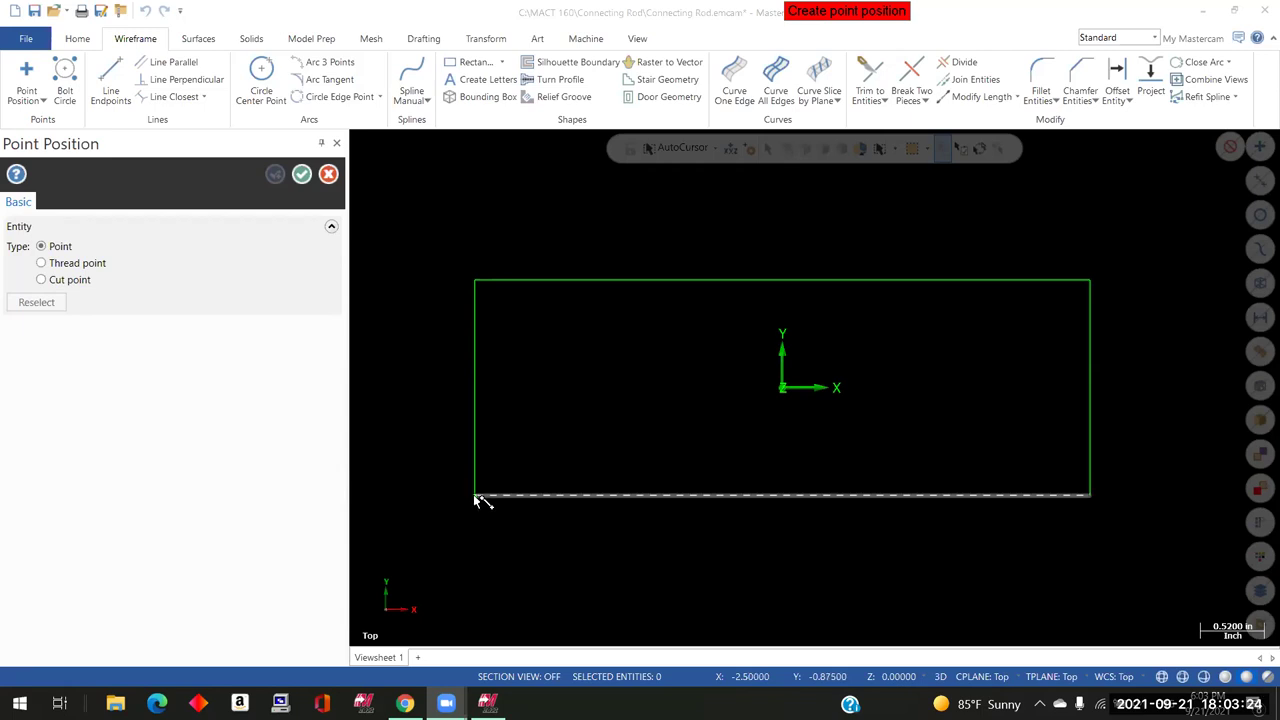
Place a point offset X 1 and Y 0.875 from the rectangle's lower-left corner
click(475, 496)
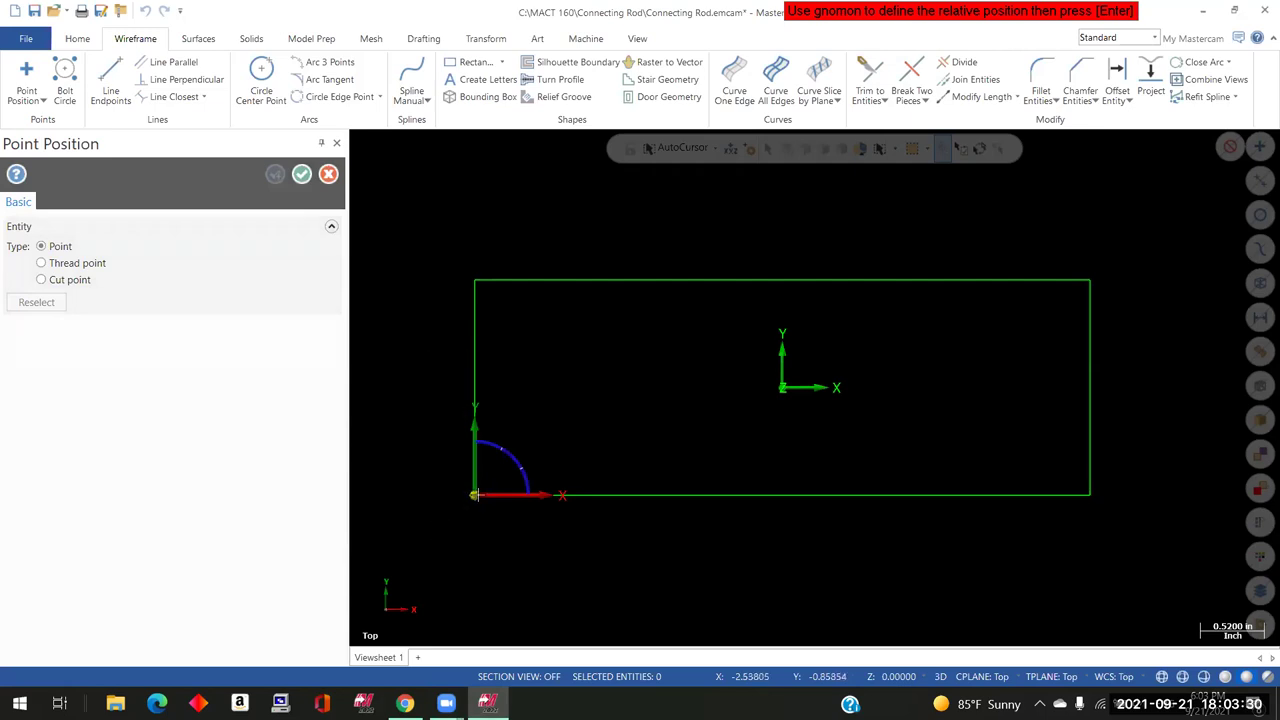
mouse_move(521, 495)
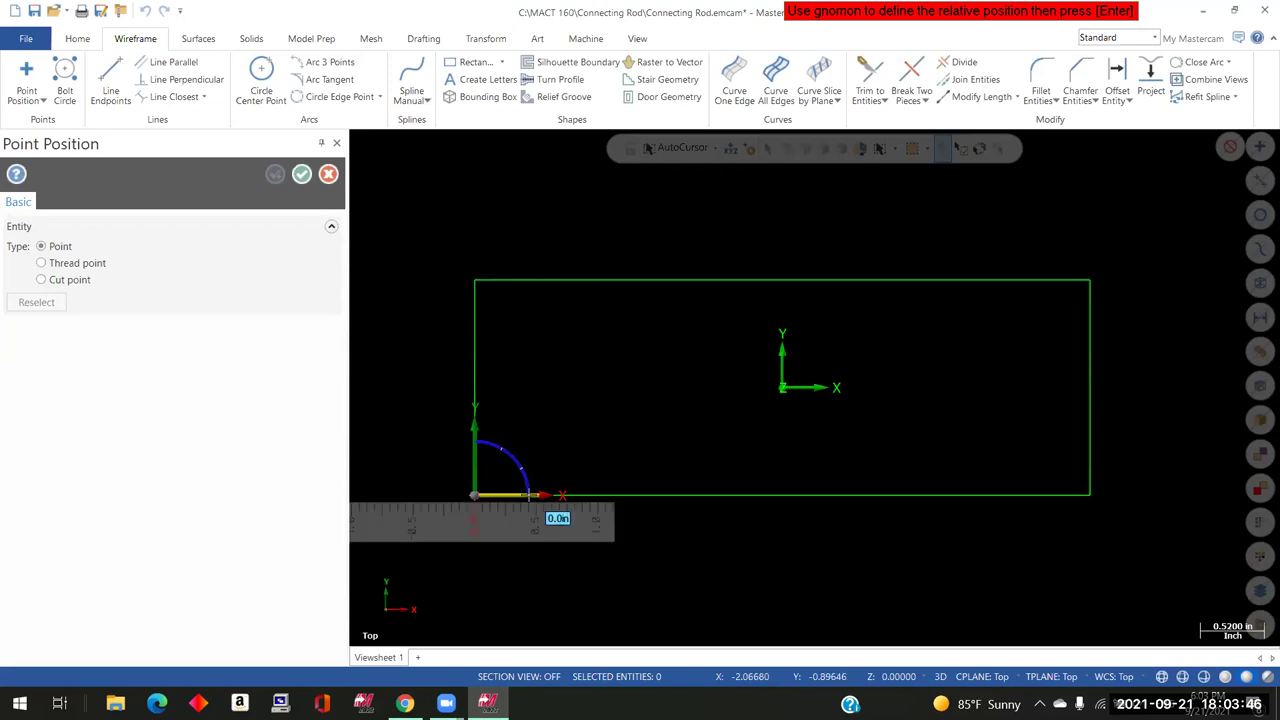
text(1)
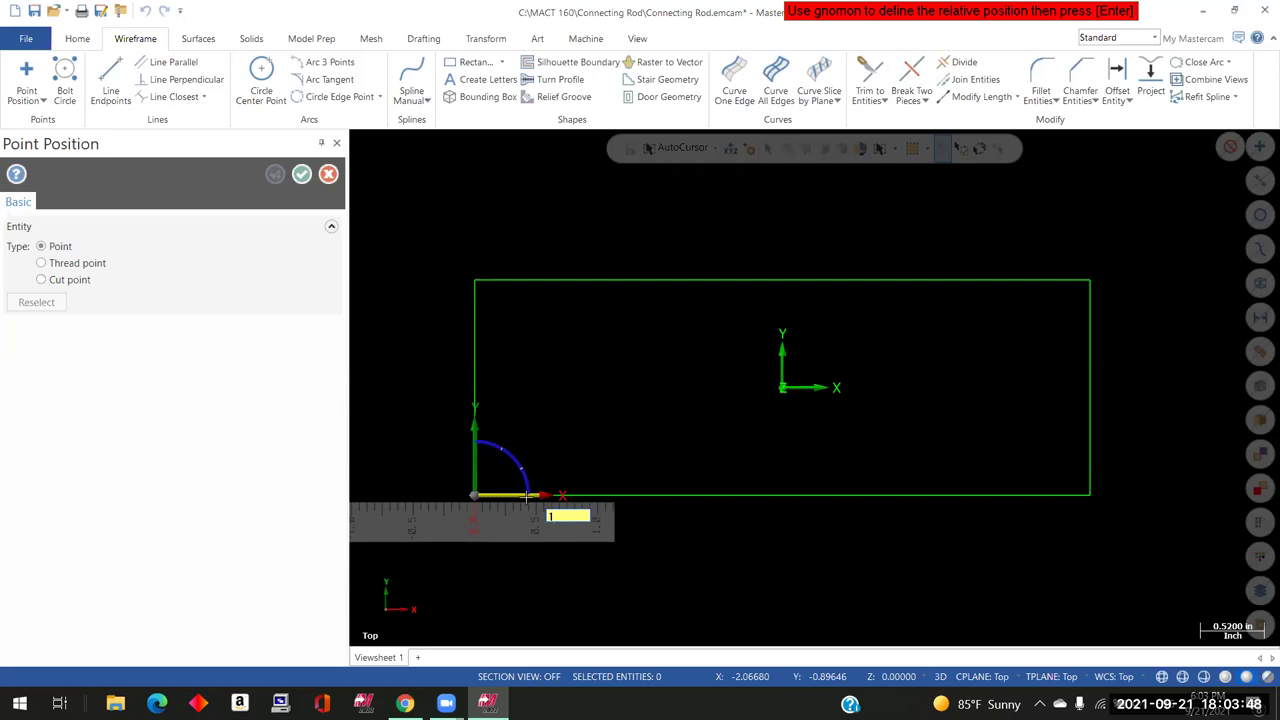
key(Return)
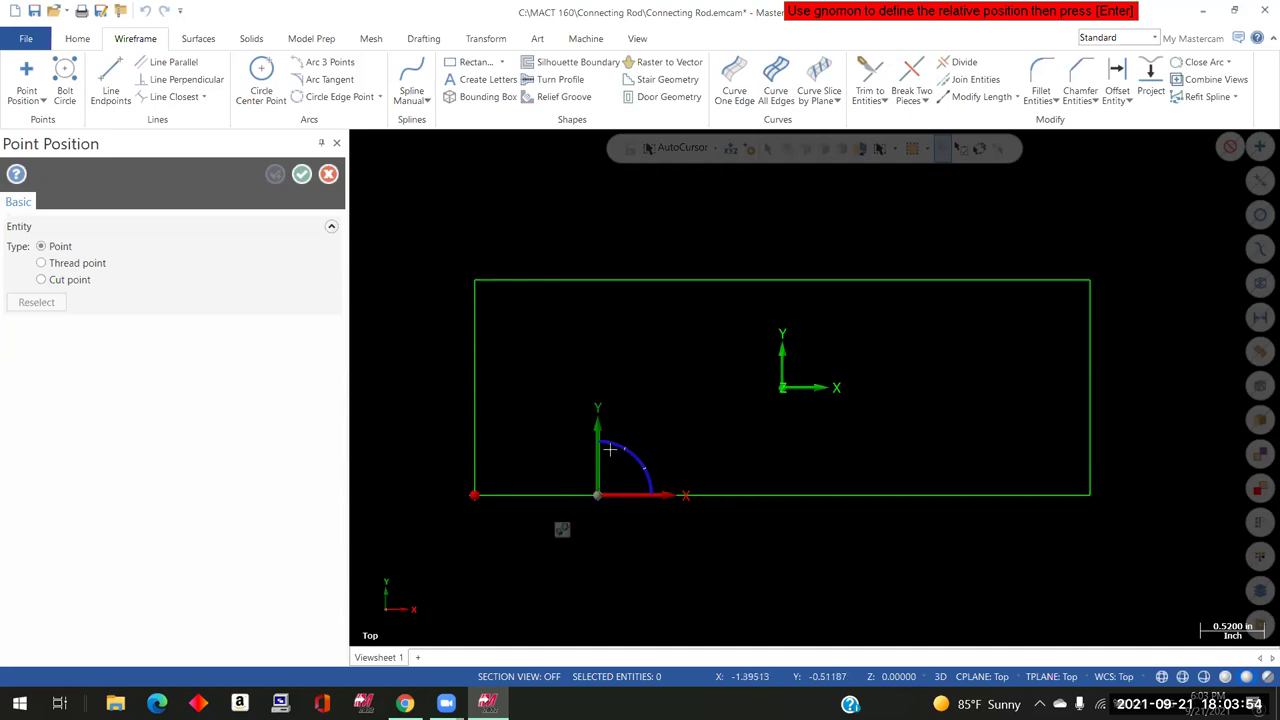
click(597, 457)
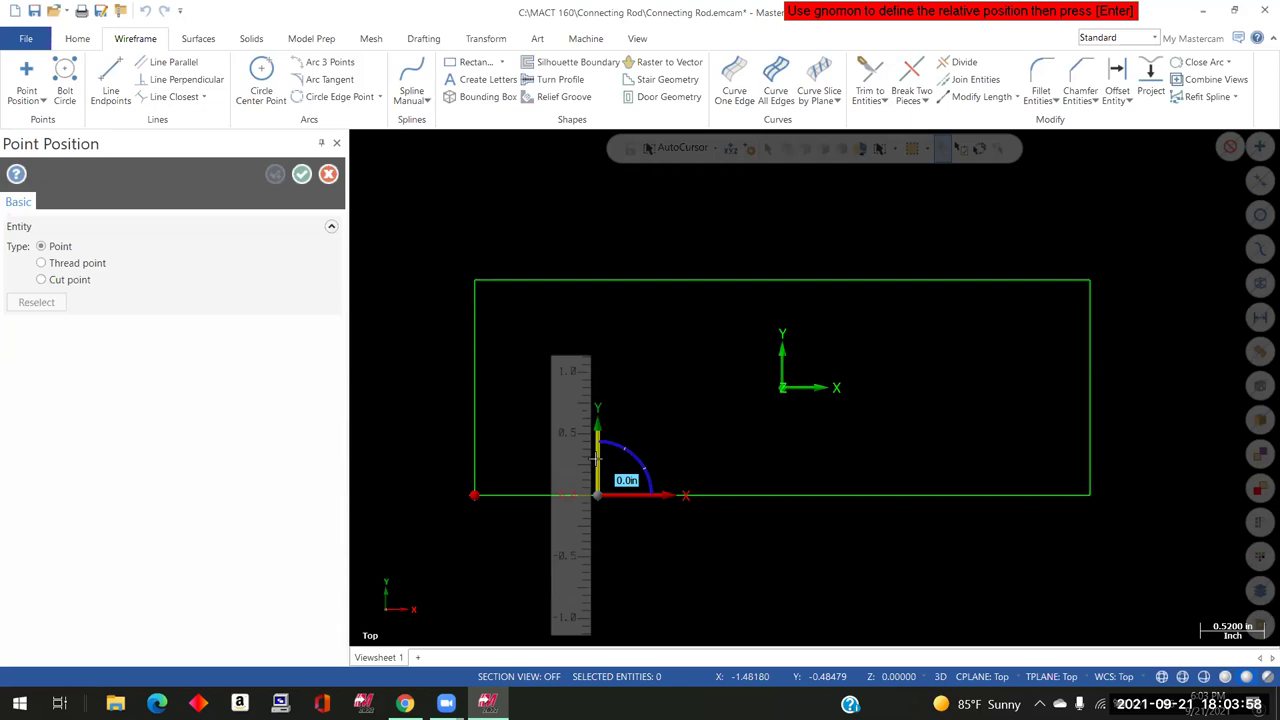
text(.87)
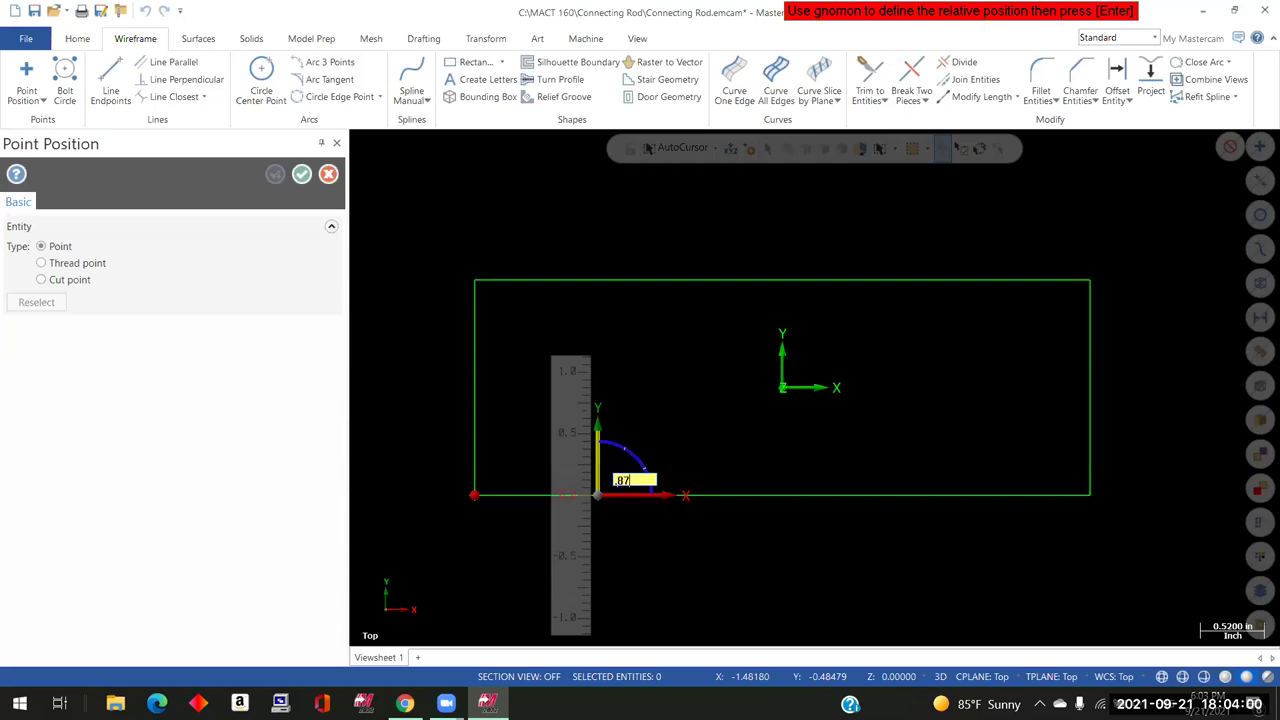
text(5)
key(Return)
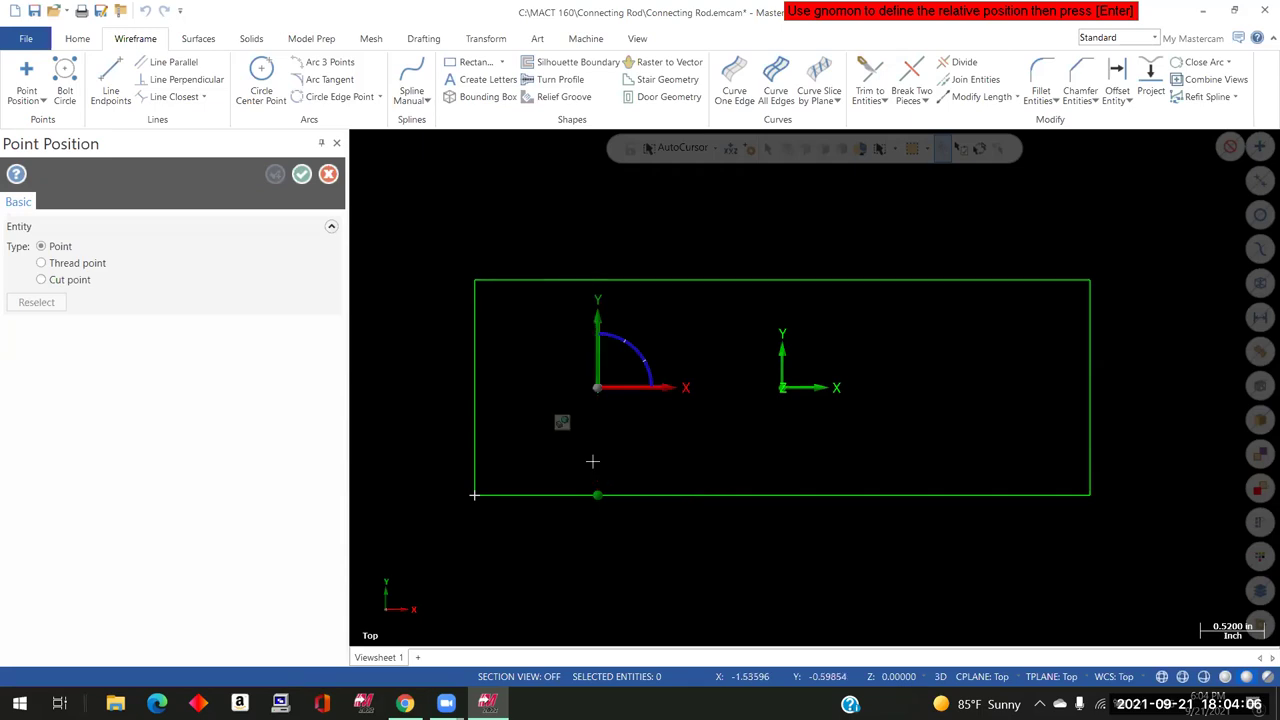
key(Return)
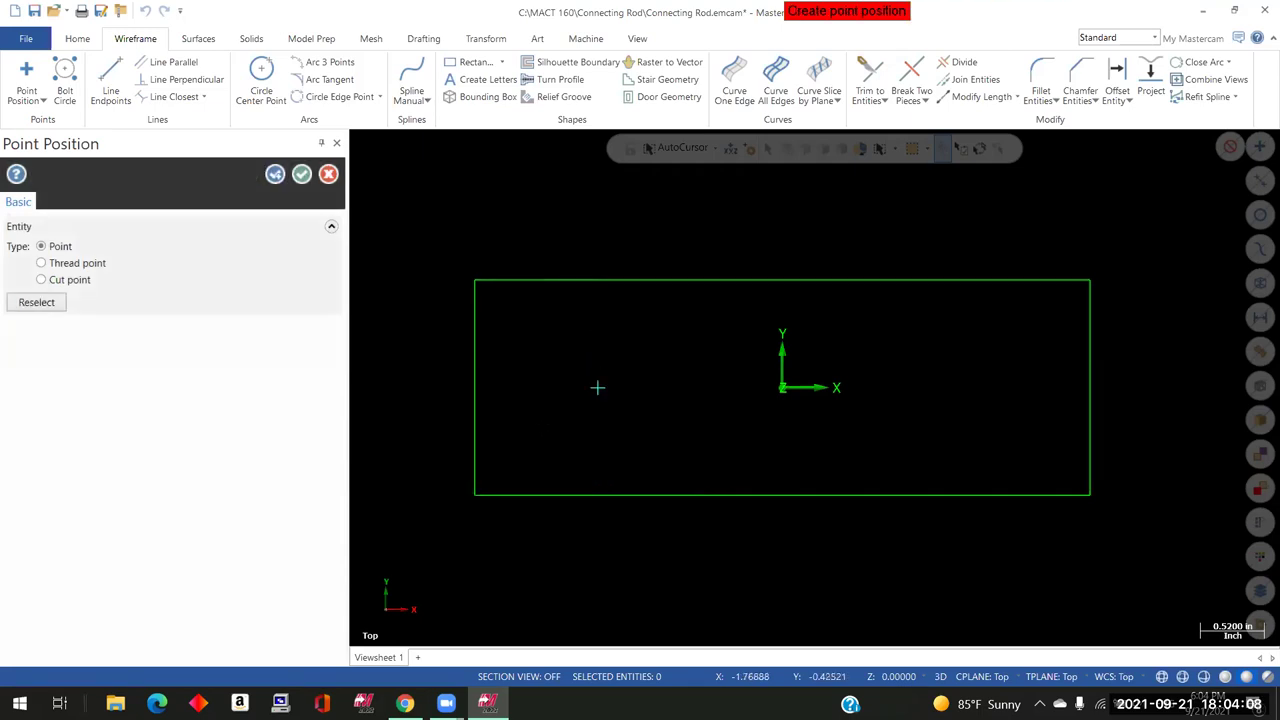
click(302, 175)
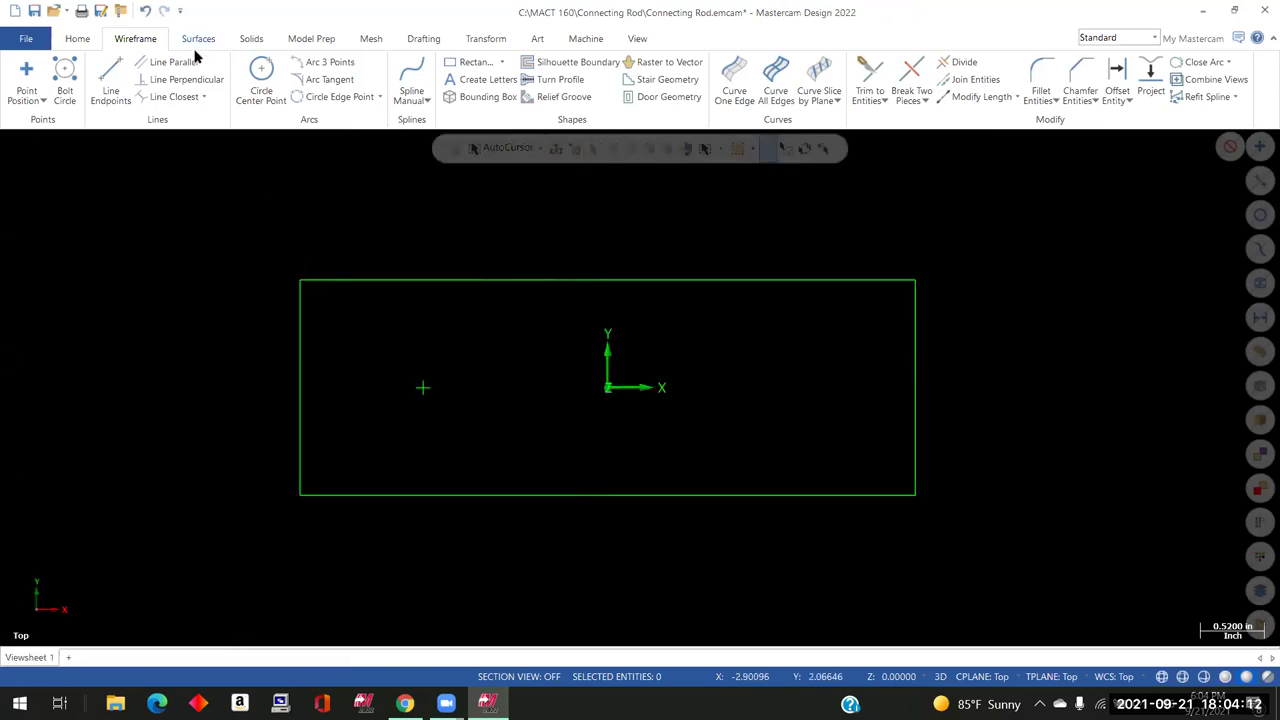
click(484, 40)
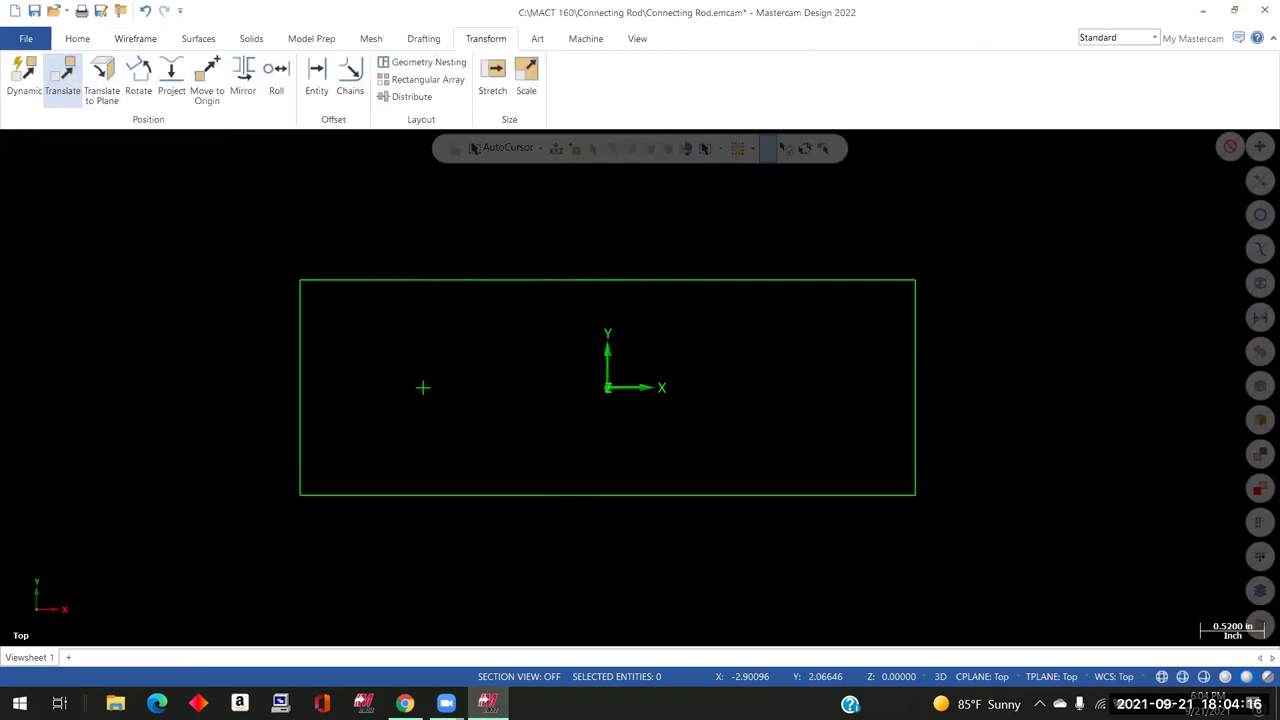
Translate-copy the hole-centre point 3.25 inches along X, then clear the result colours
click(62, 78)
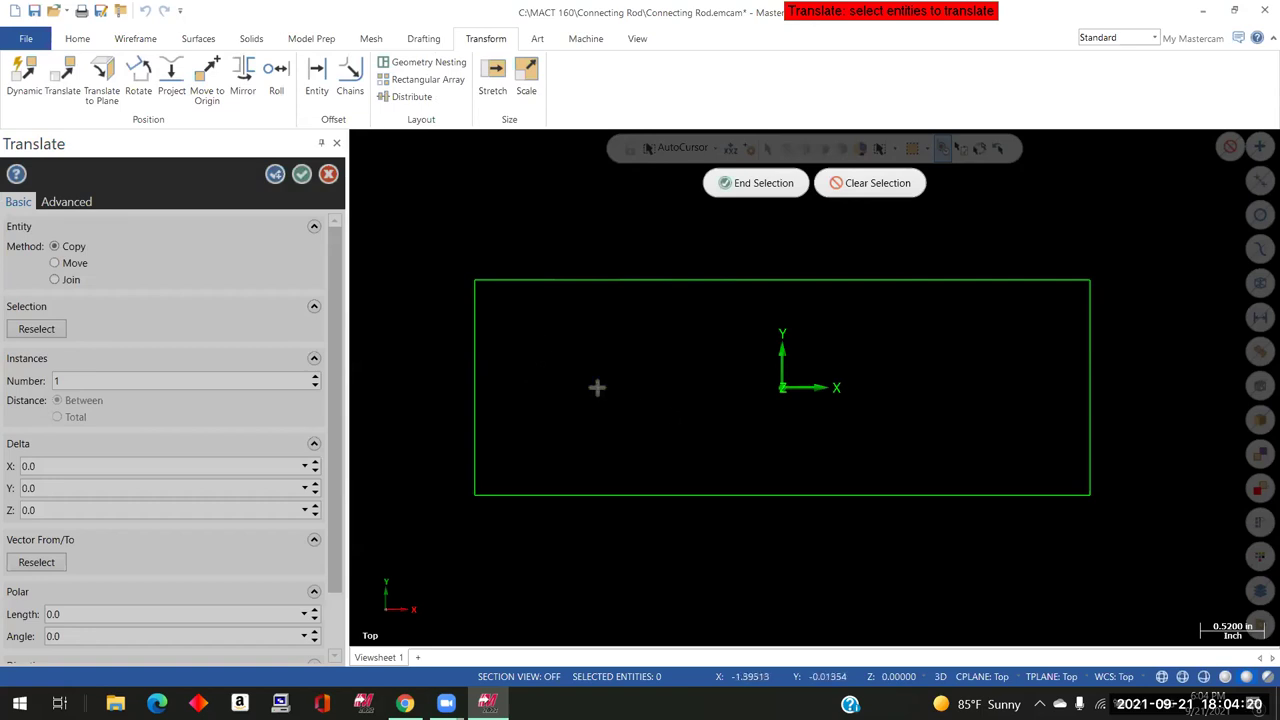
click(735, 184)
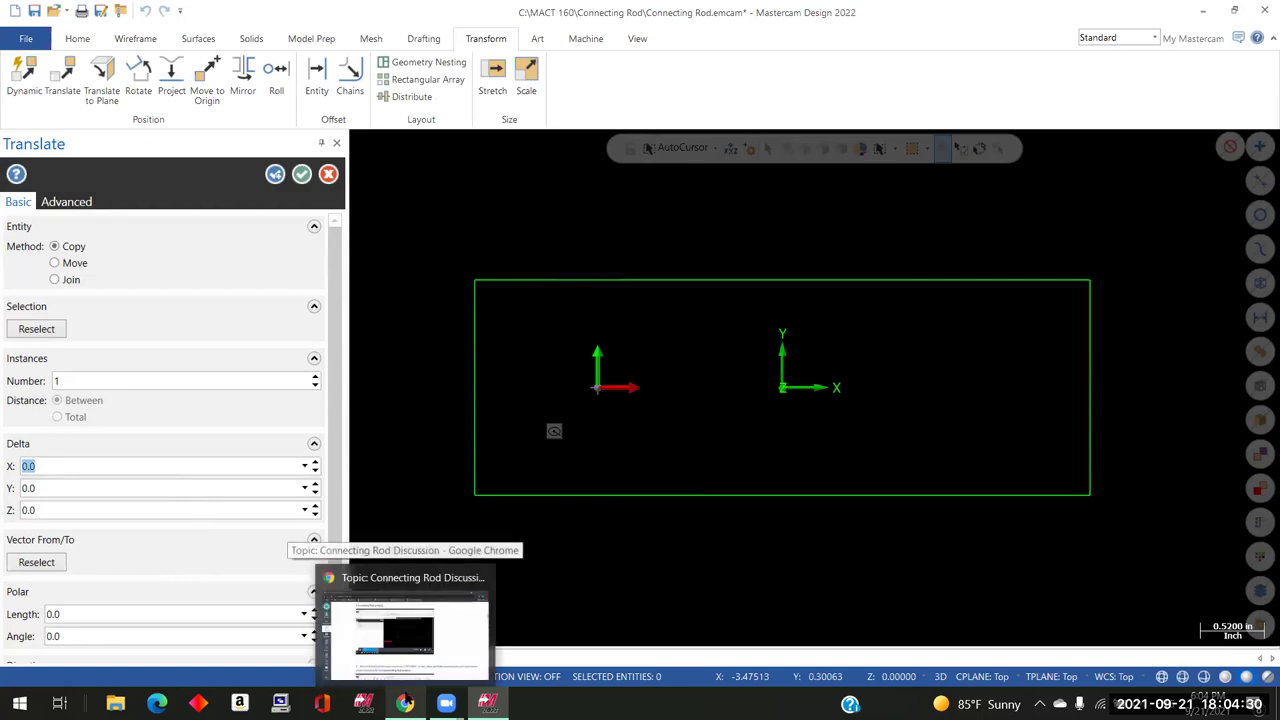
text(3.25)
key(Return)
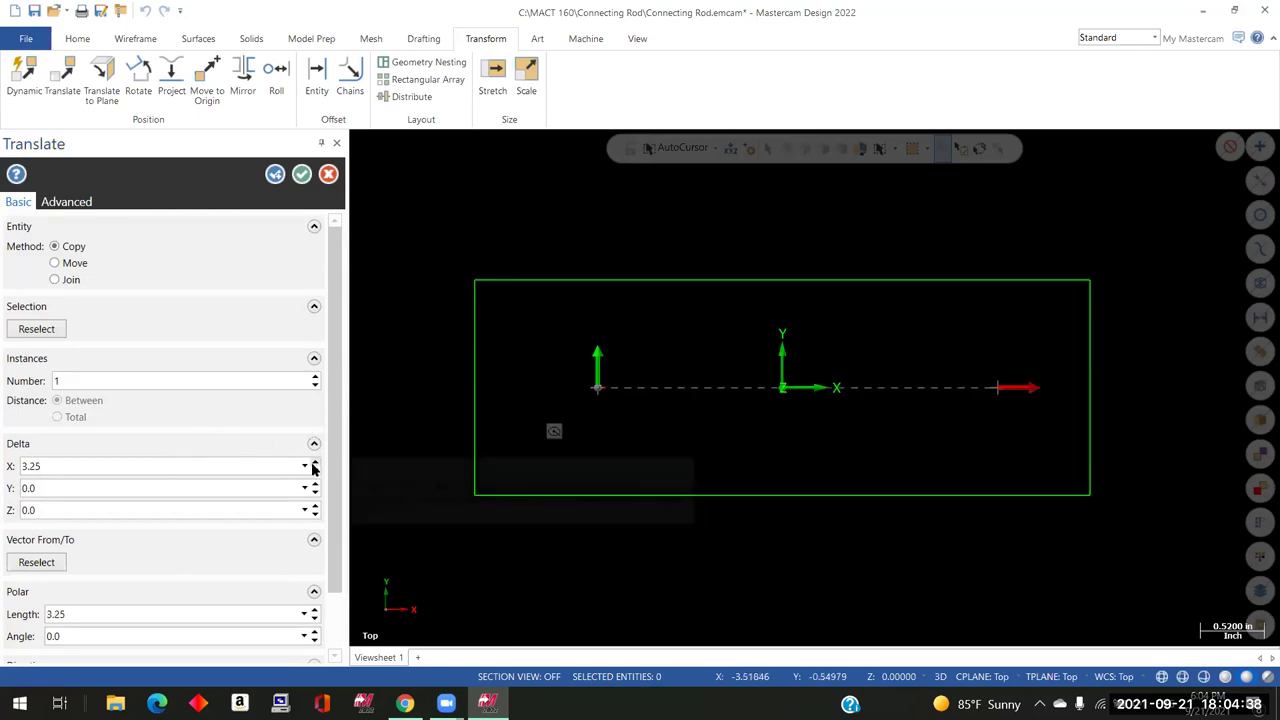
click(301, 175)
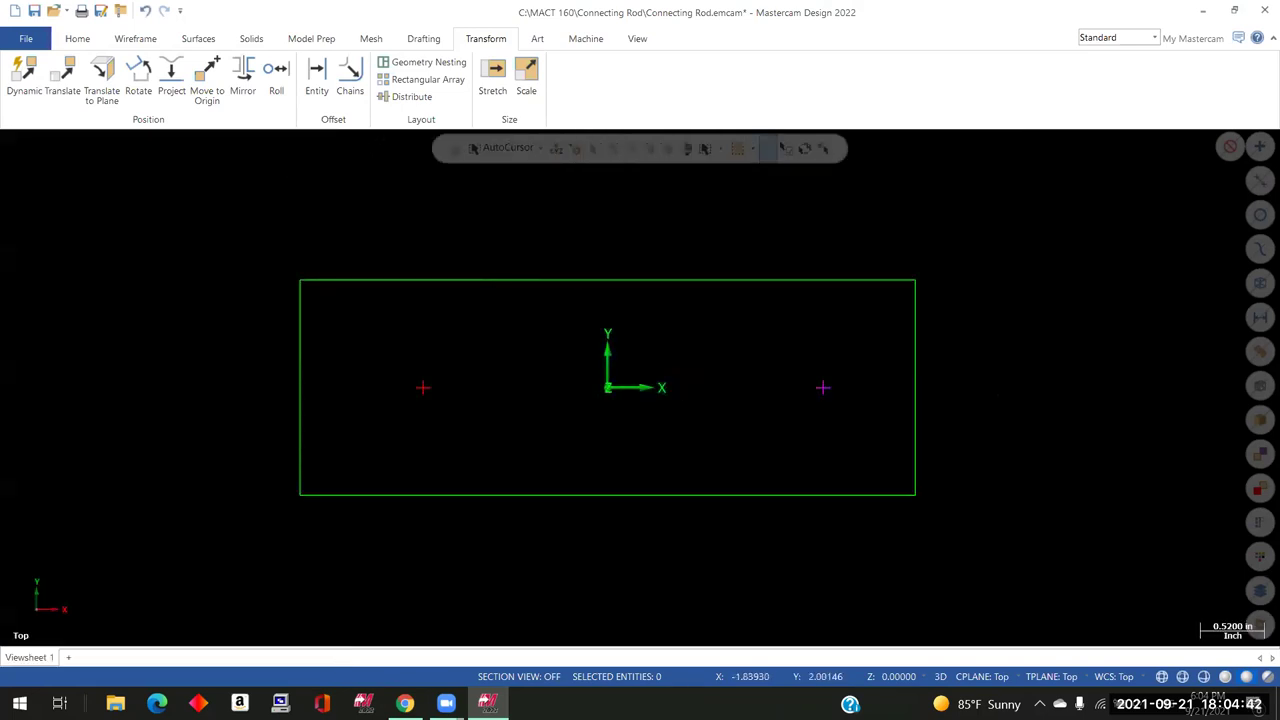
click(76, 39)
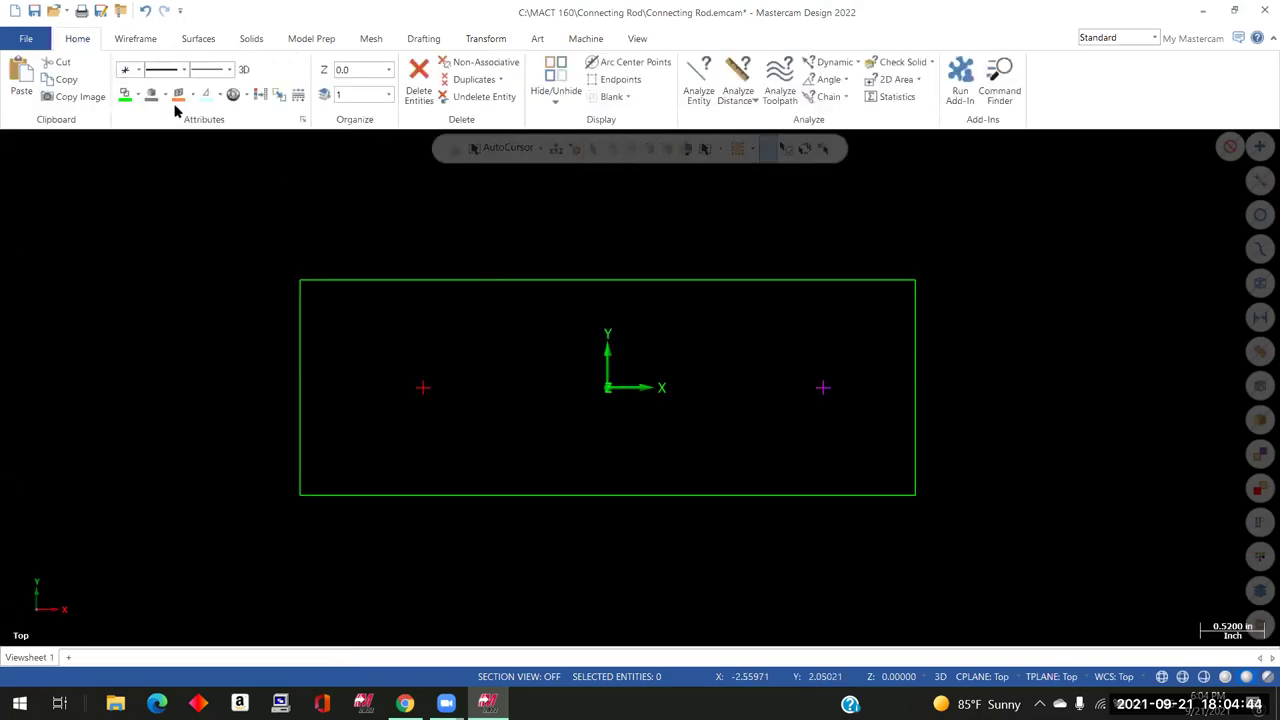
click(259, 95)
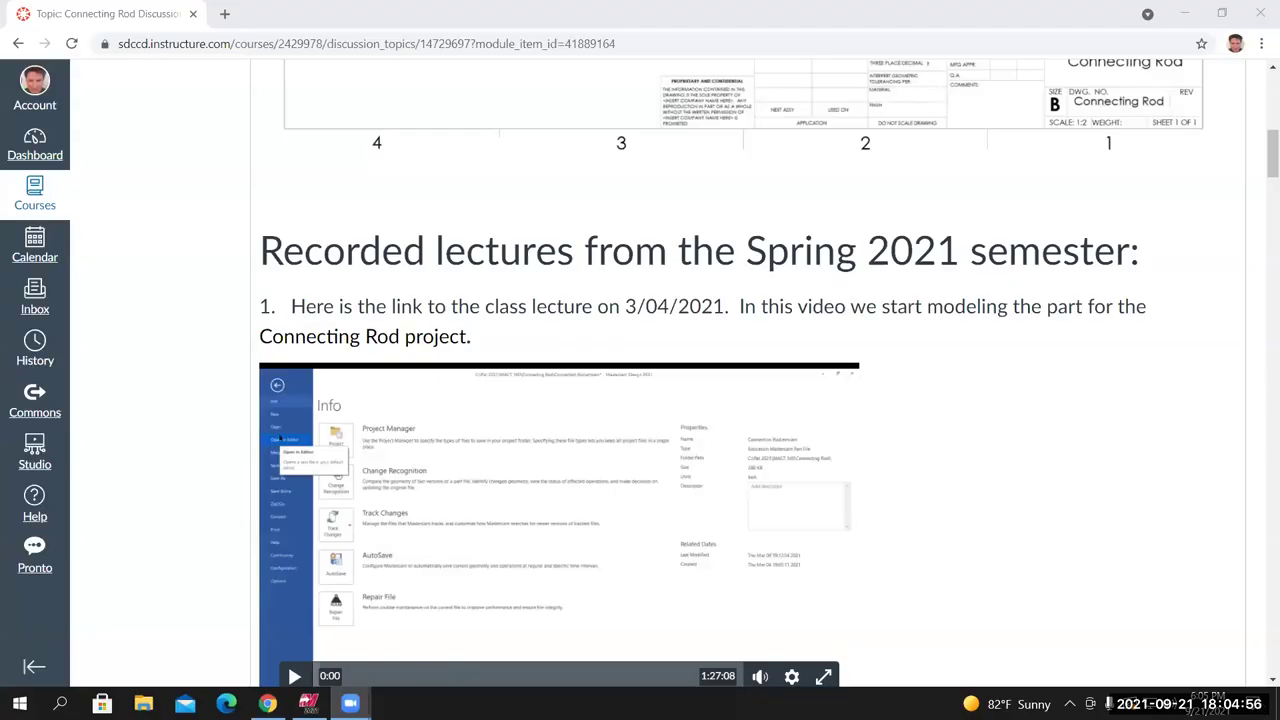
Scroll through the Connecting Rod steps to the dimensioned drawing, then return to Mastercam
scroll(570, 351, down, 1)
scroll(545, 344, down, 10)
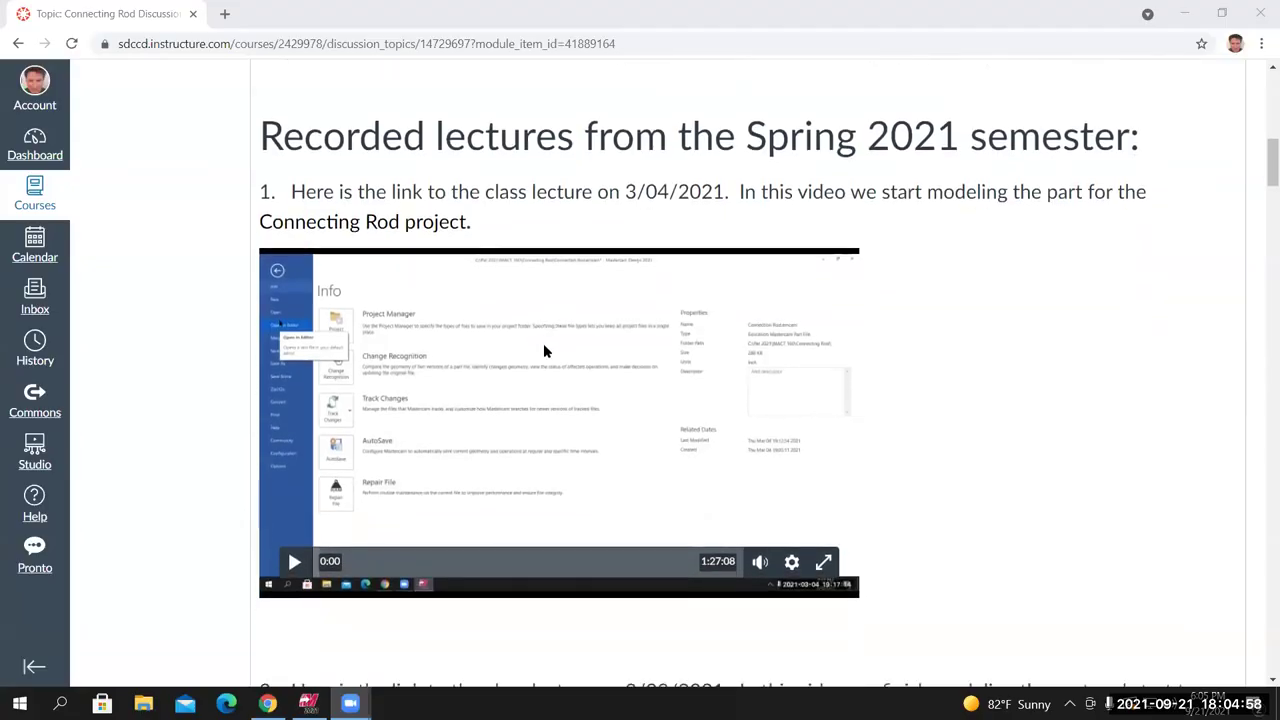
scroll(533, 337, up, 5)
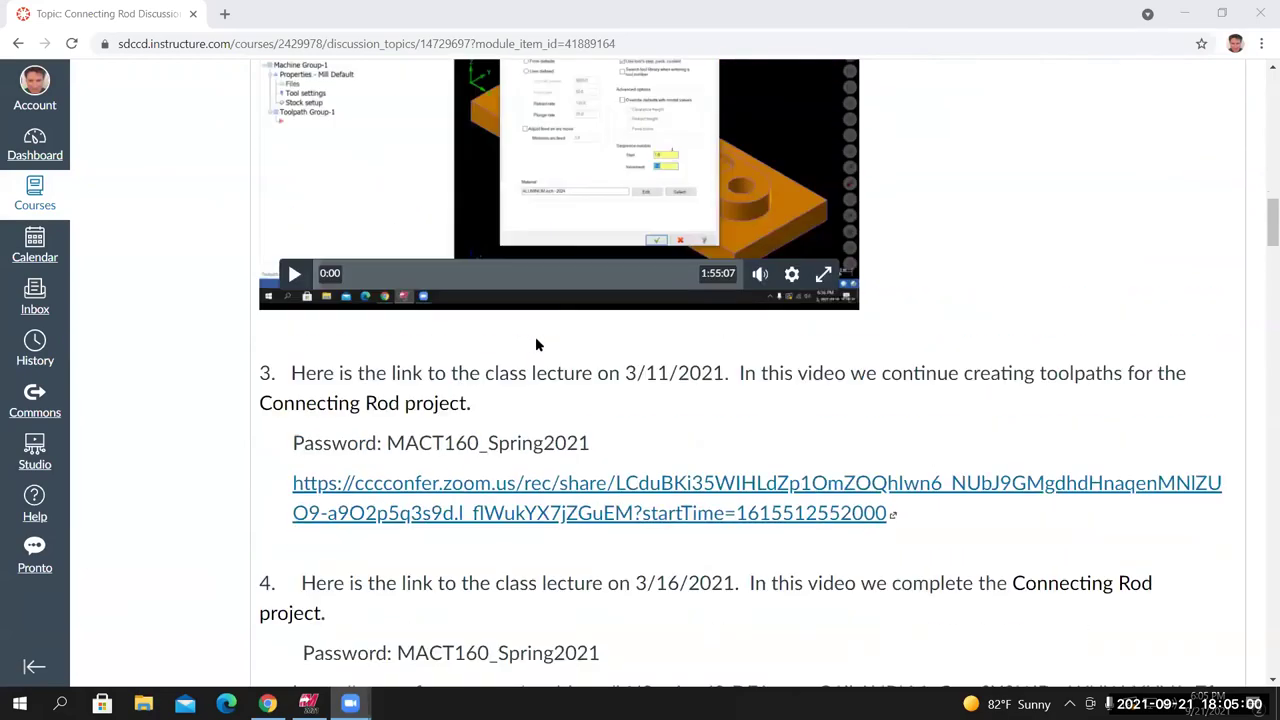
scroll(539, 331, down, 14)
scroll(539, 331, down, 6)
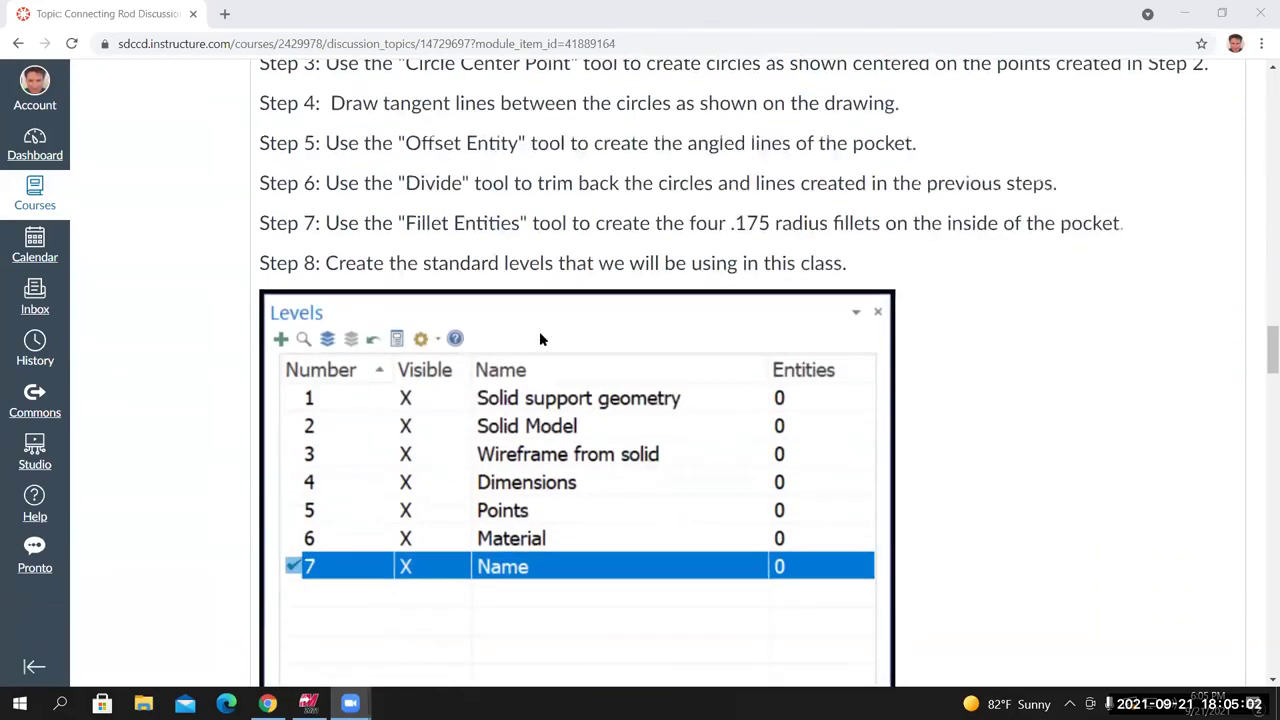
scroll(539, 331, up, 1)
scroll(545, 344, up, 3)
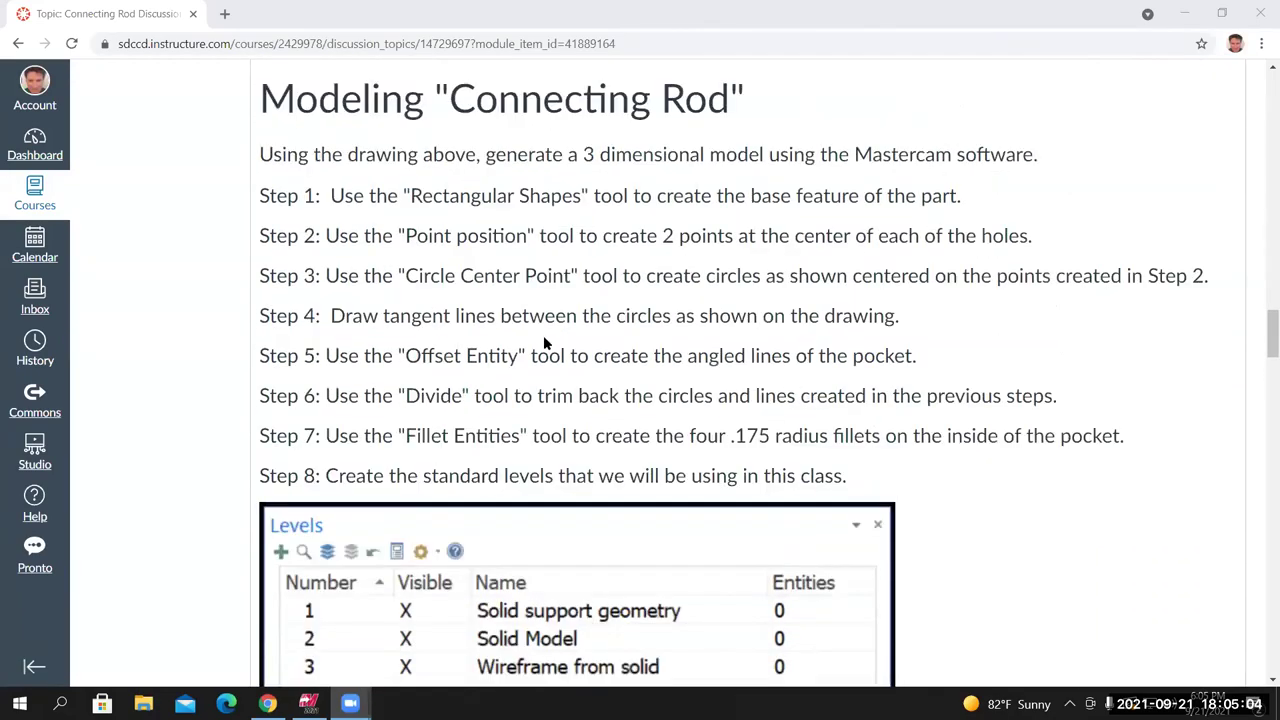
scroll(545, 344, down, 1)
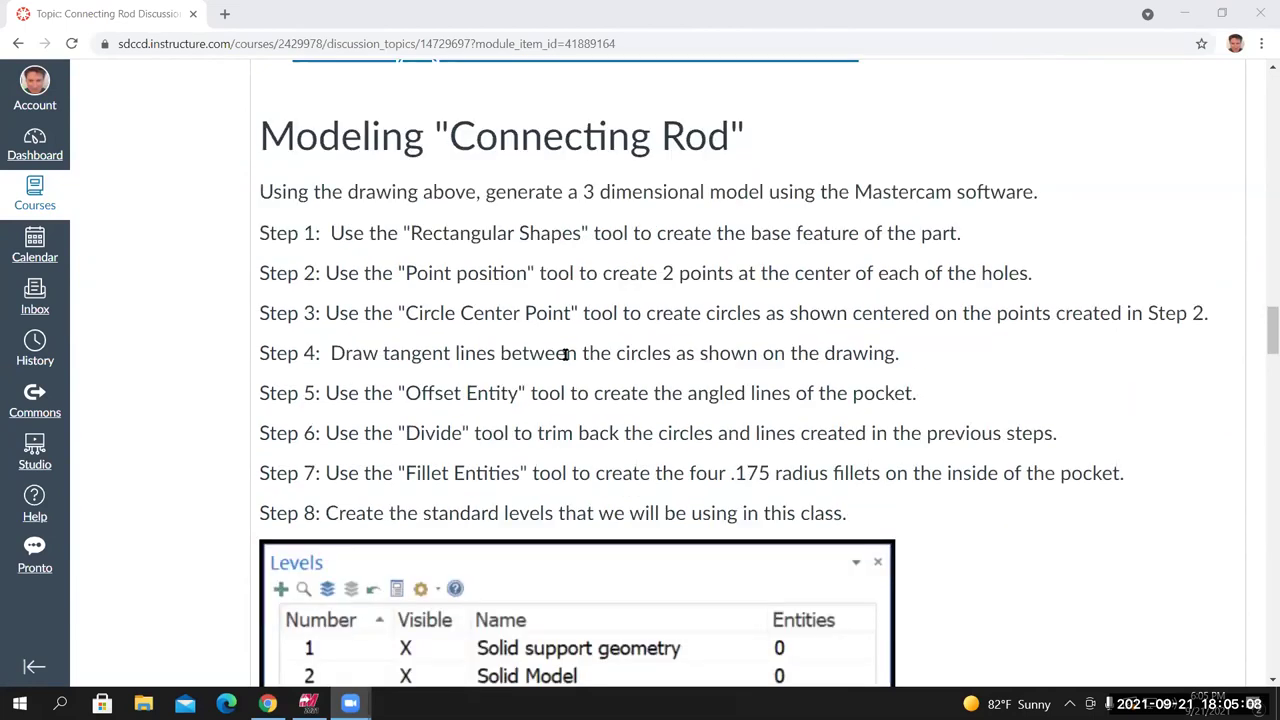
scroll(566, 354, down, 1)
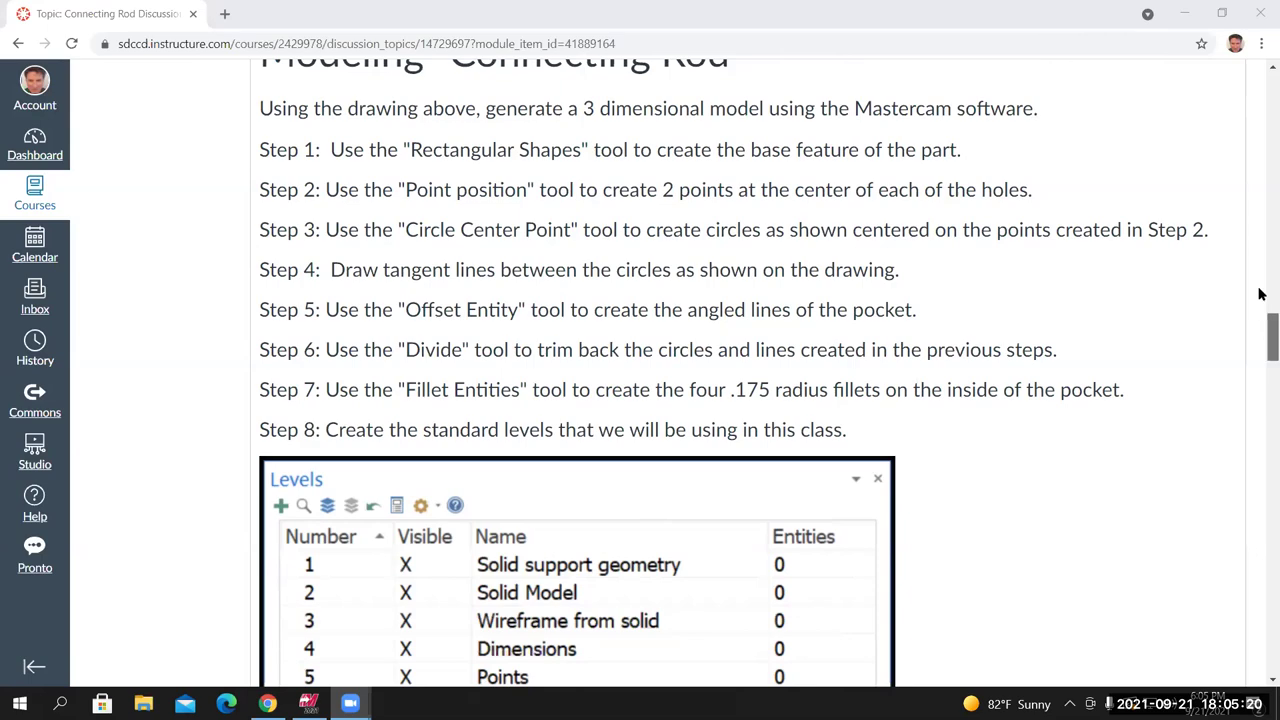
scroll(1261, 207, up, 3)
scroll(1261, 207, up, 15)
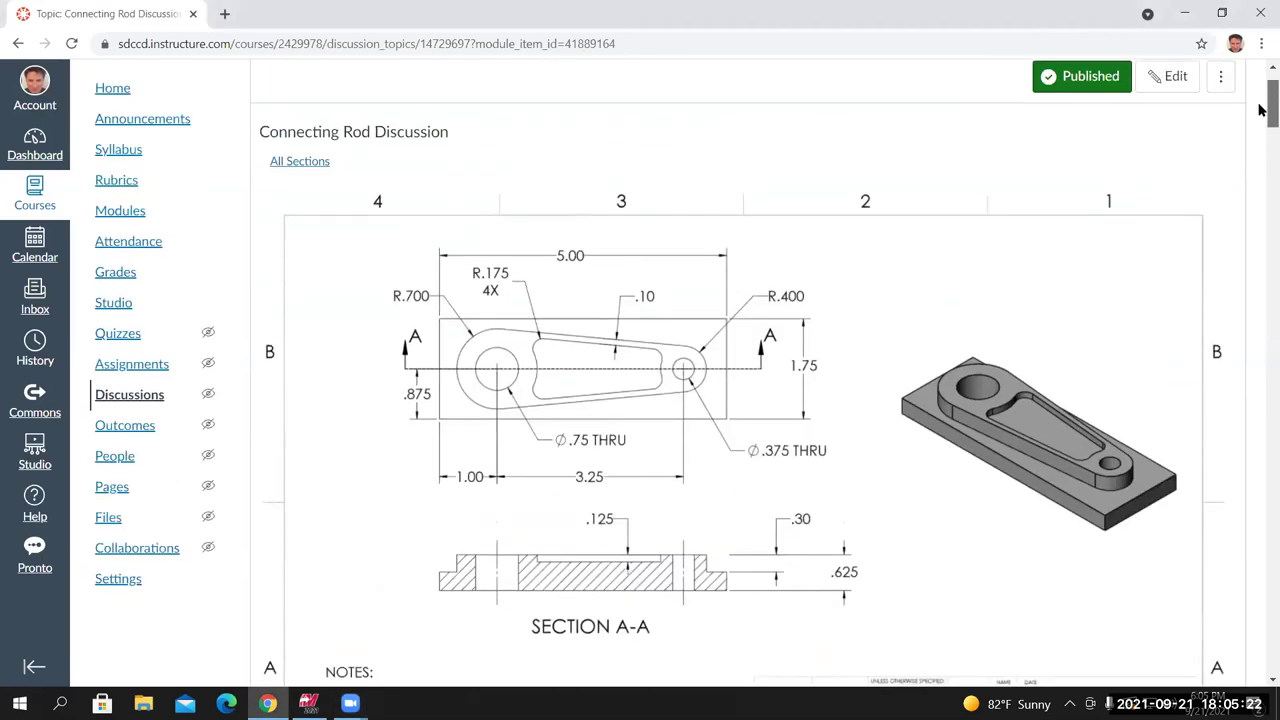
scroll(539, 294, down, 1)
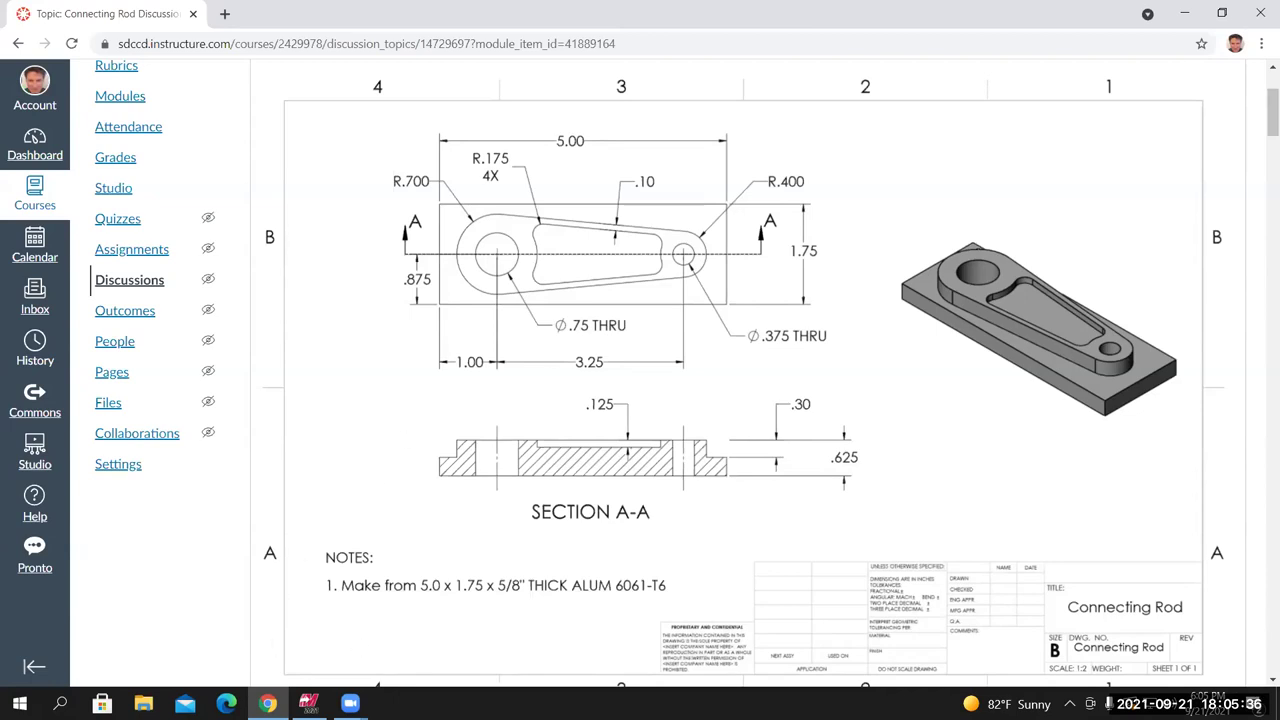
click(308, 703)
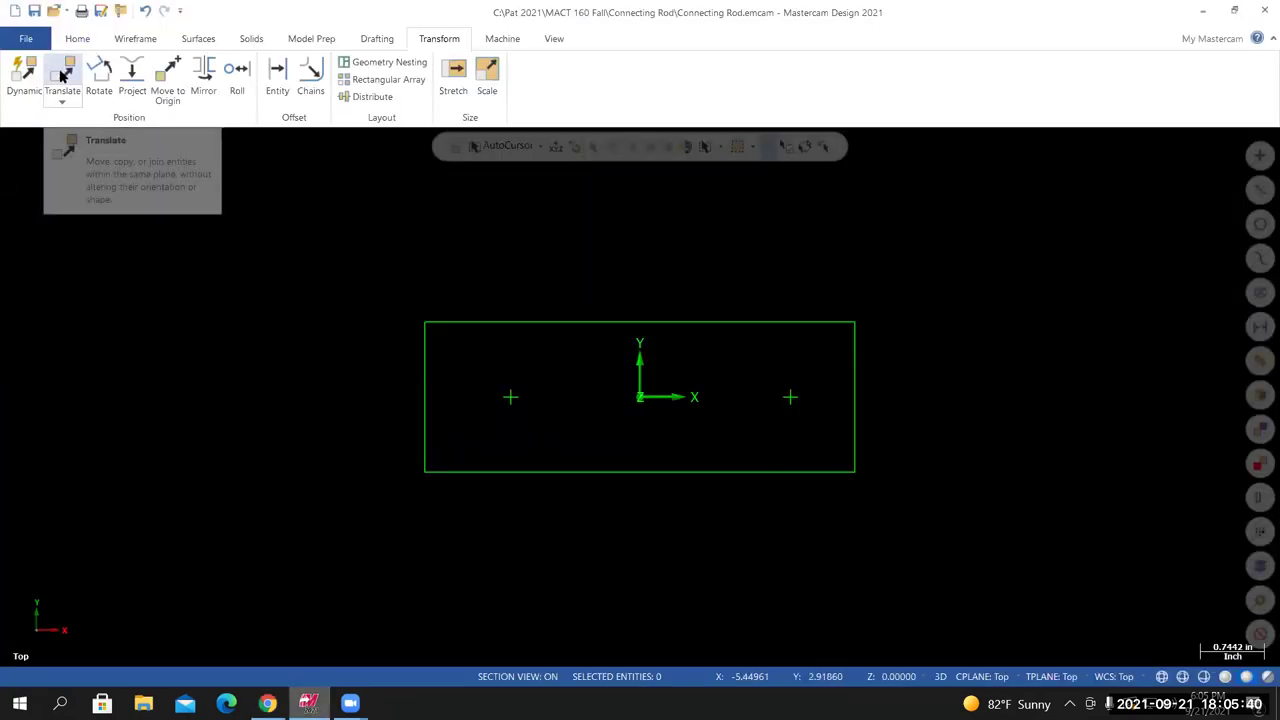
Start Circle Center Point from the Wireframe tab and select its radius and diameter fields
click(128, 40)
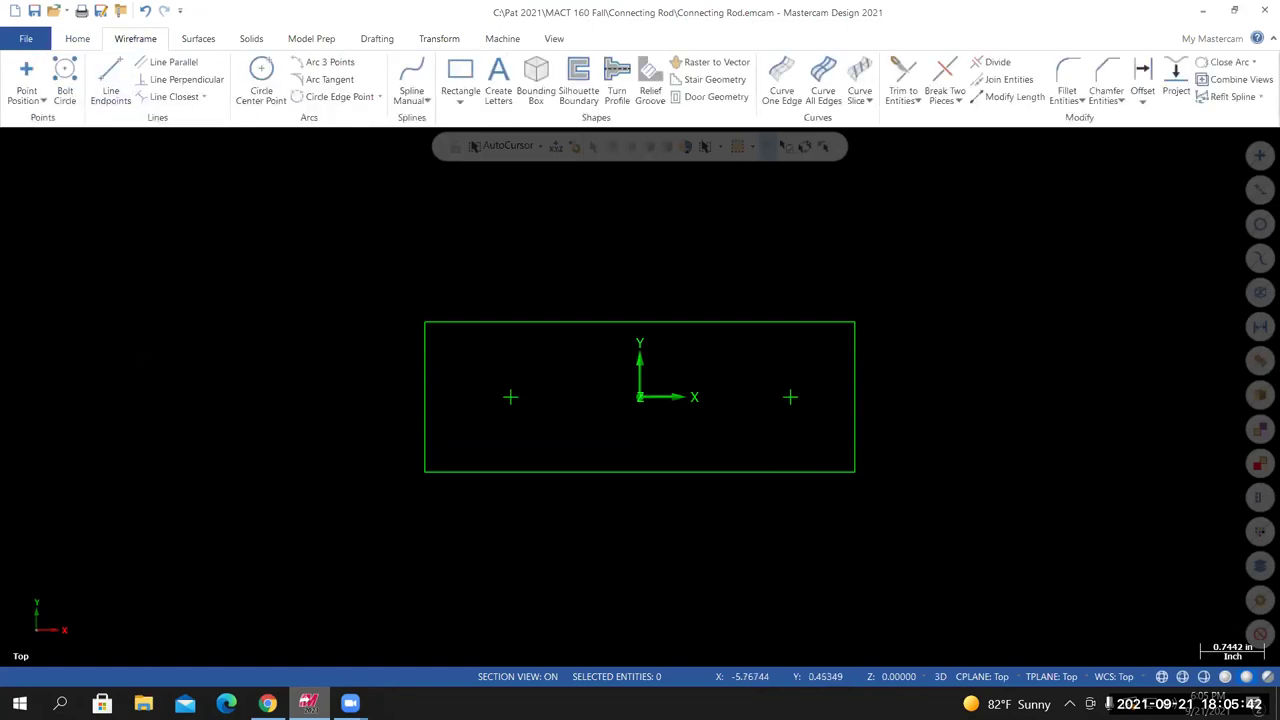
click(263, 75)
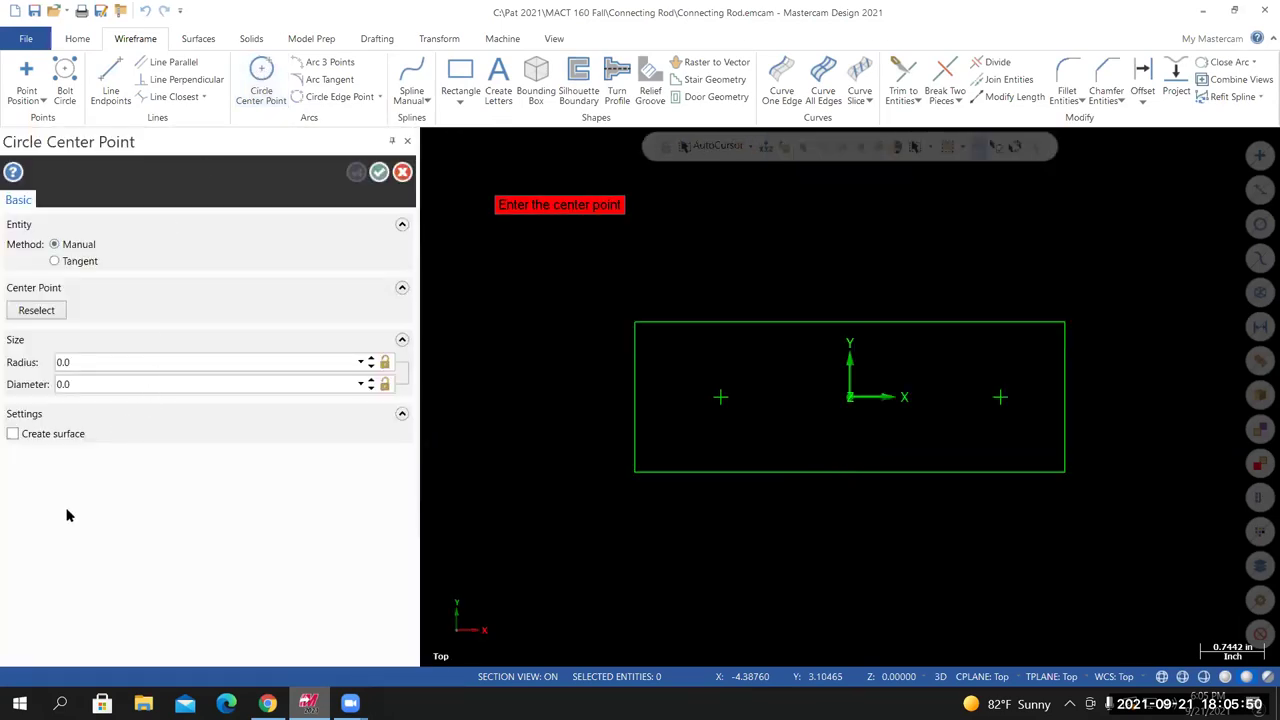
click(81, 386)
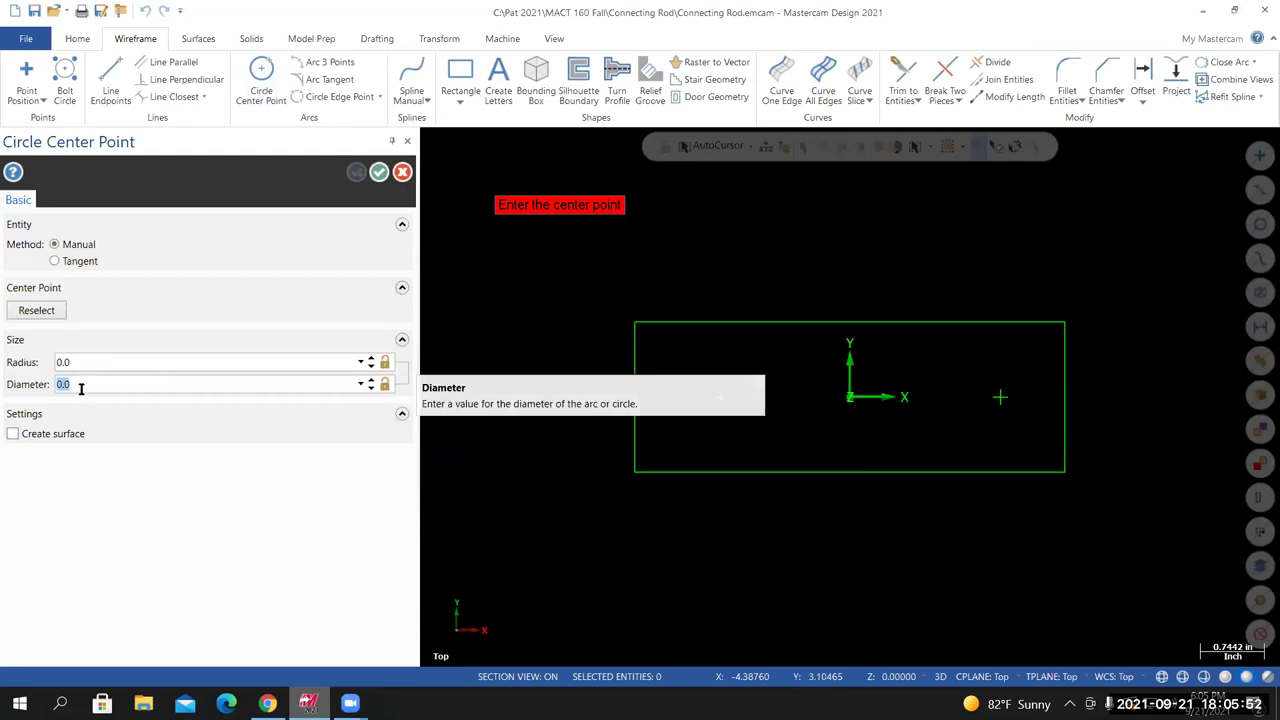
click(82, 364)
click(80, 385)
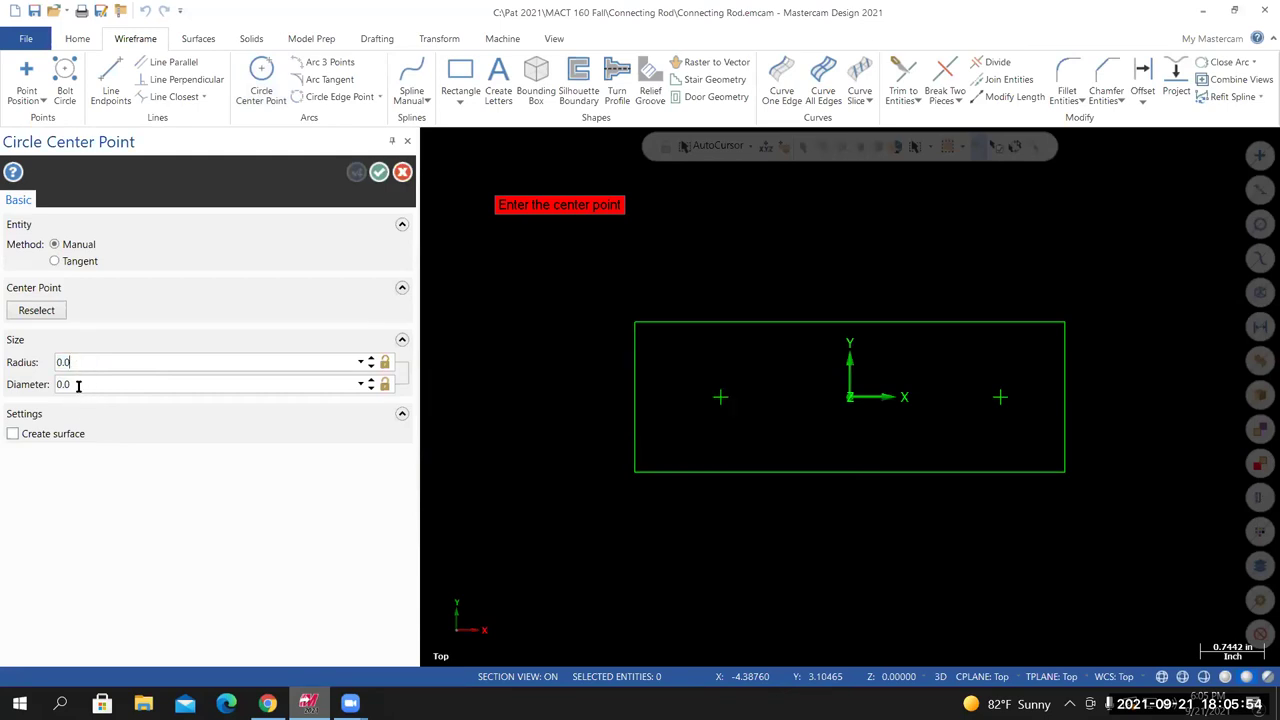
click(86, 363)
click(83, 386)
click(85, 362)
click(85, 390)
Check the hole sizes on the drawing and select the diameter value for replacement
click(86, 389)
double_click(68, 393)
click(267, 703)
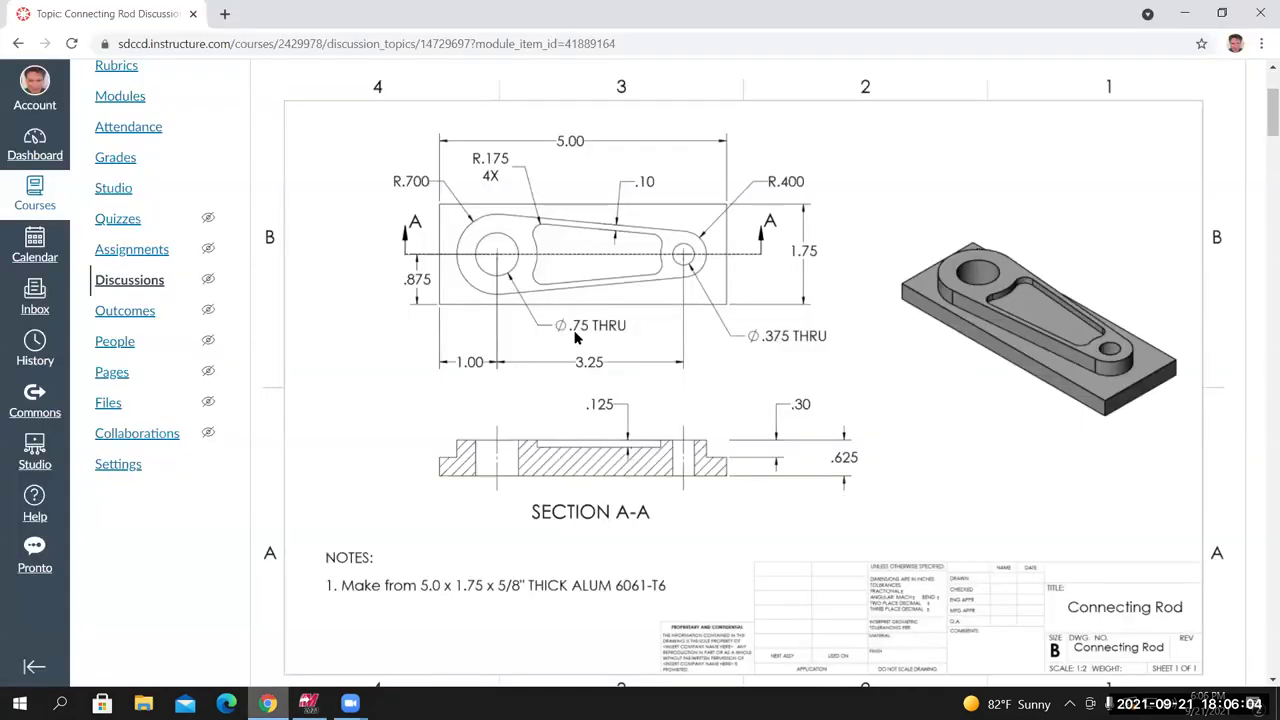
click(308, 703)
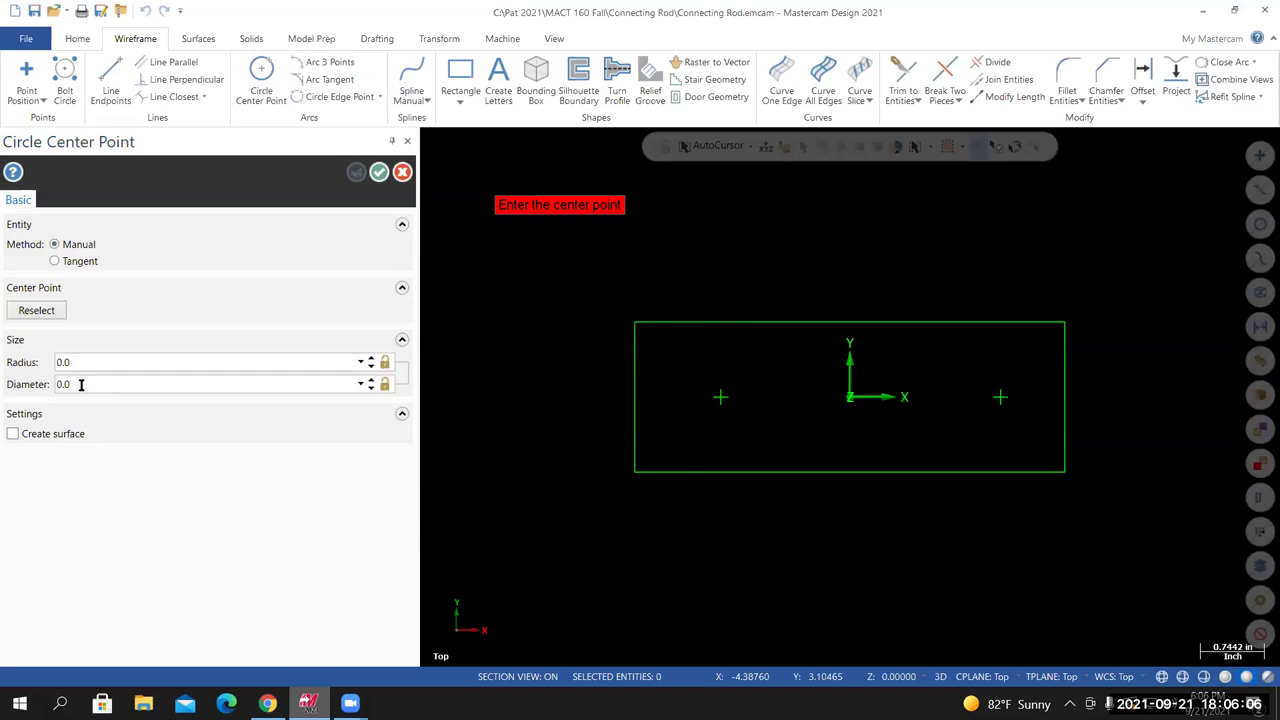
click(28, 393)
Place a 0.75-diameter circle on the left hole point and accept it
text(.75)
key(Return)
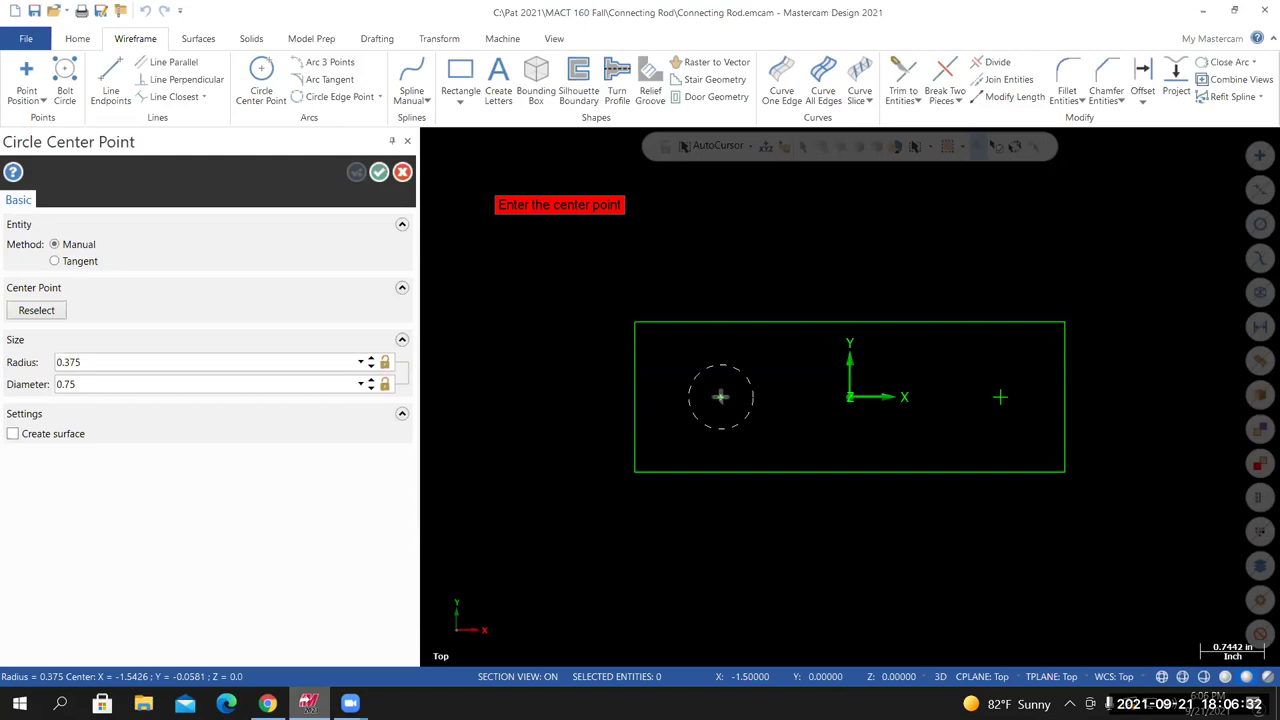
click(720, 397)
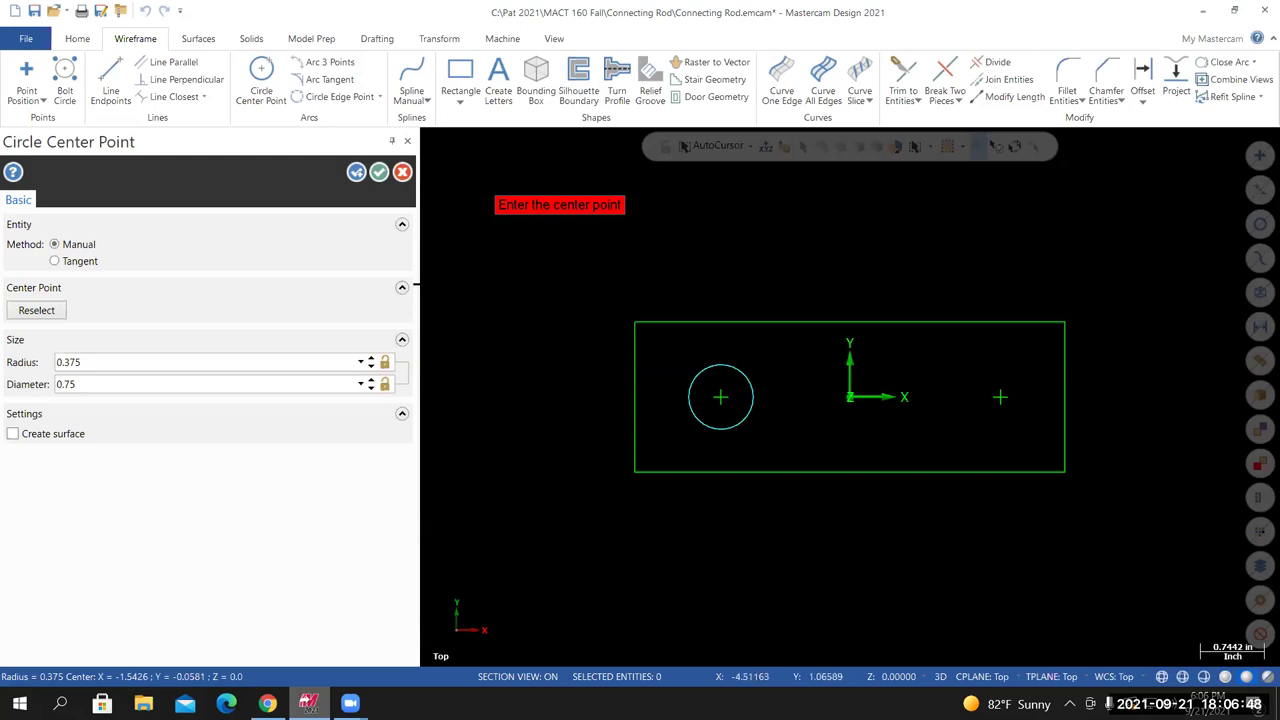
click(356, 174)
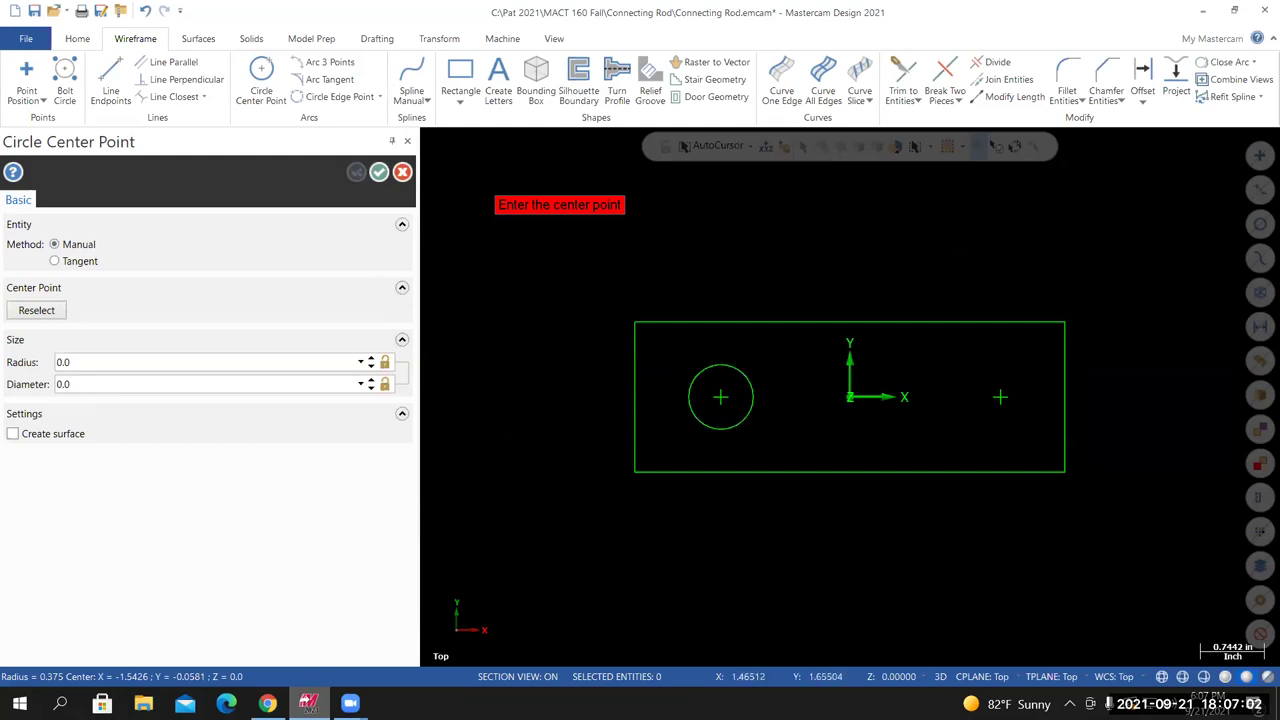
click(267, 703)
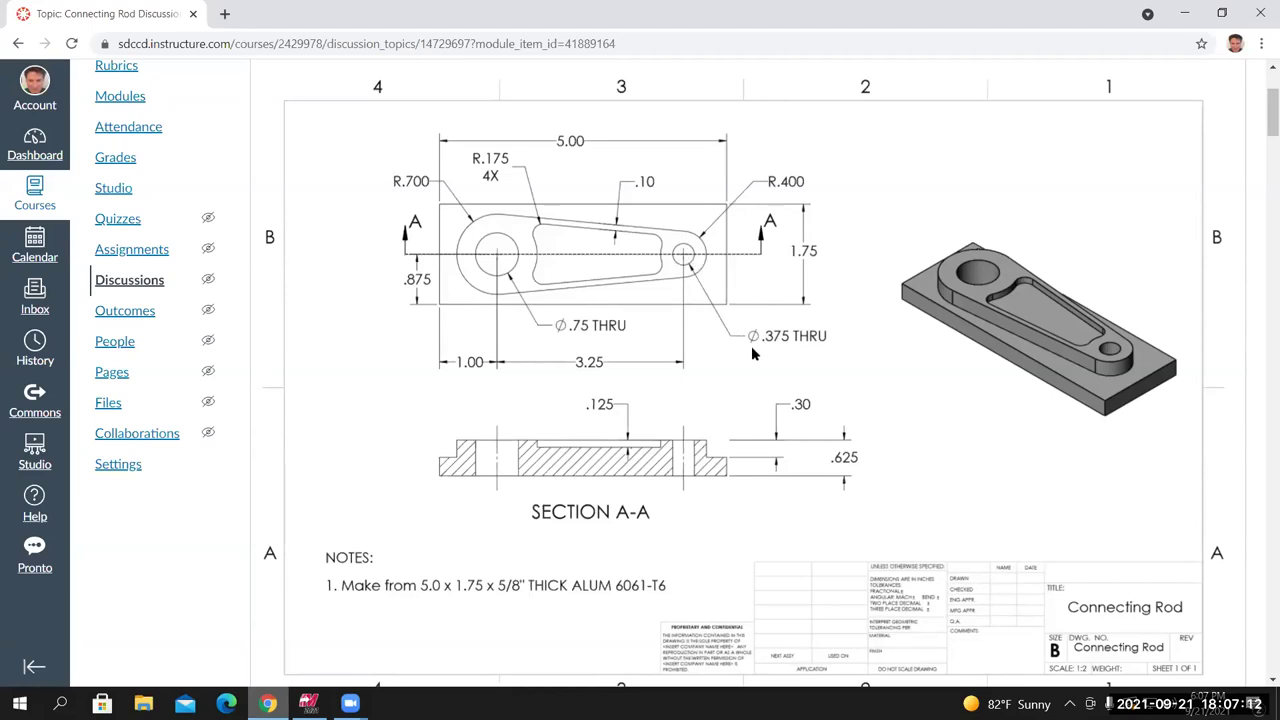
Place a 0.375-diameter circle on the right hole point and accept it
key(alt+Tab)
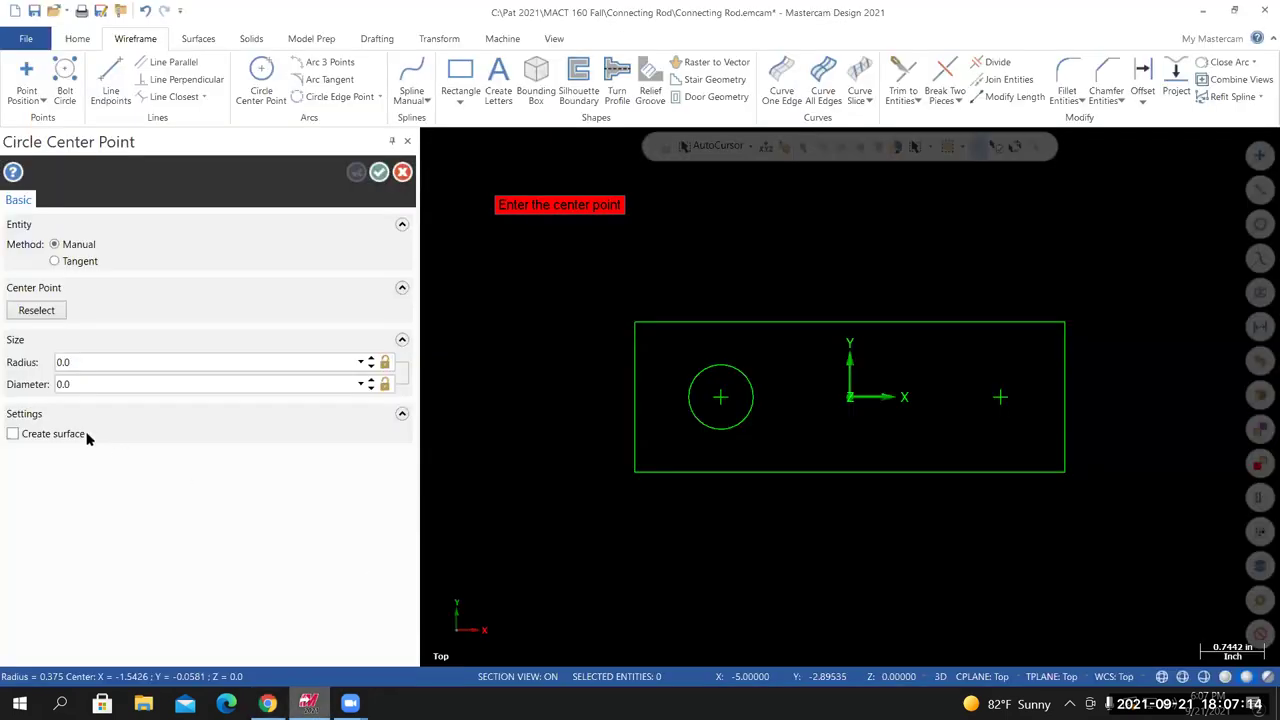
click(77, 384)
text(.375)
key(Return)
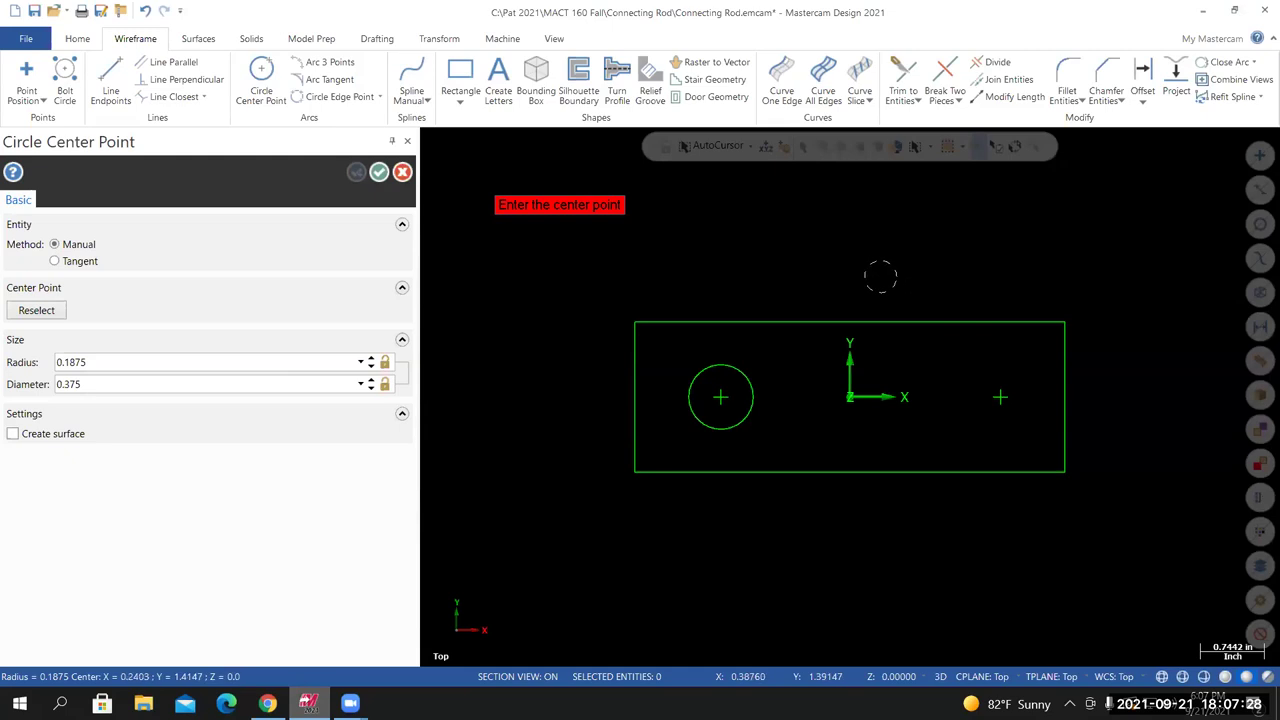
click(1000, 397)
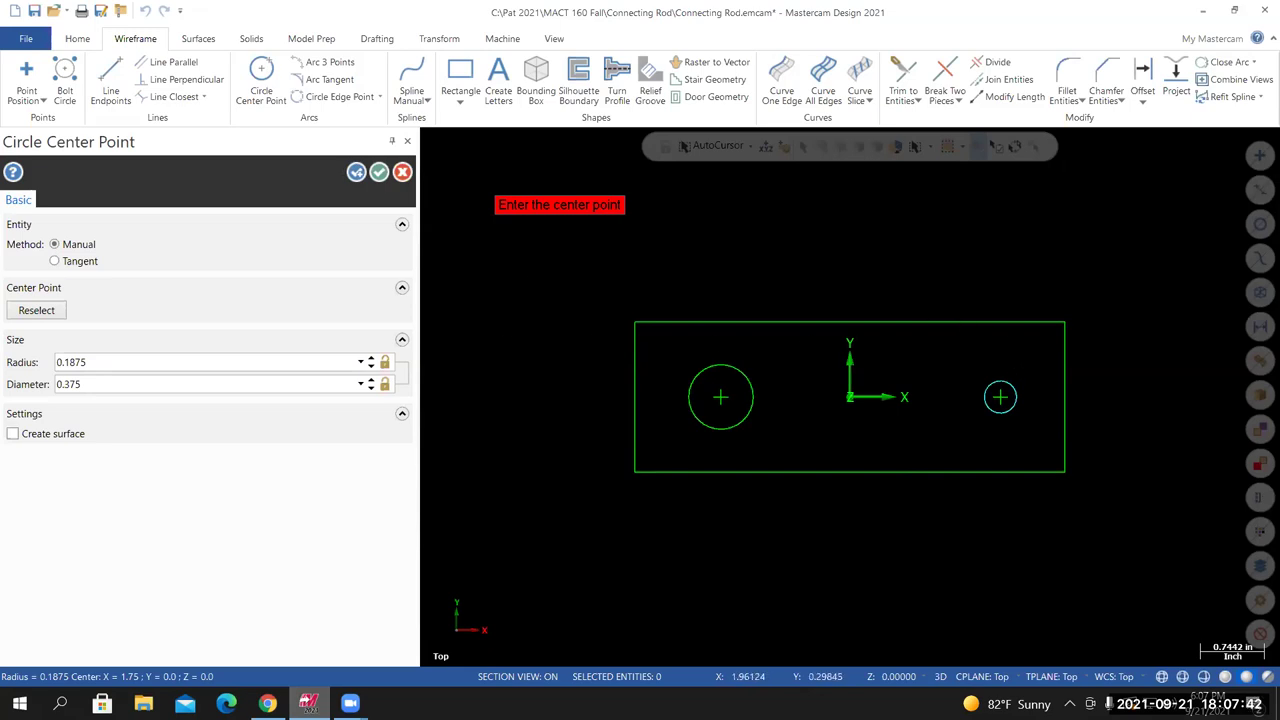
click(357, 174)
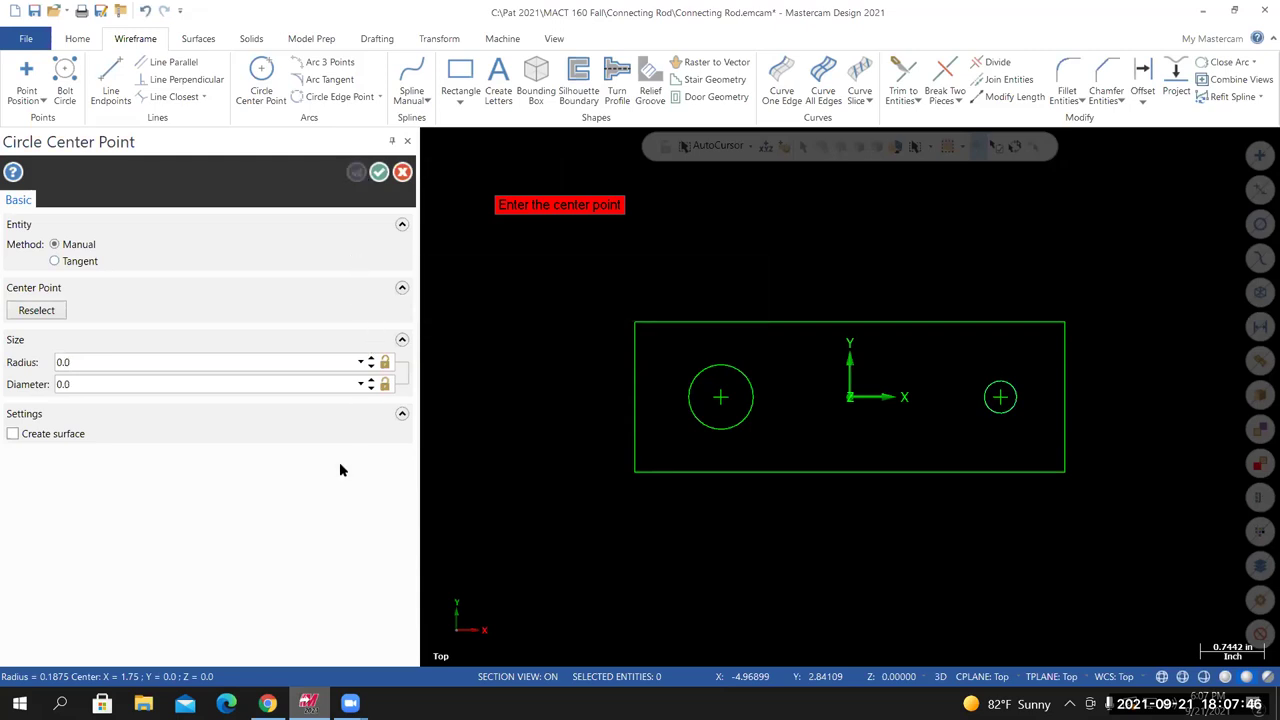
click(267, 703)
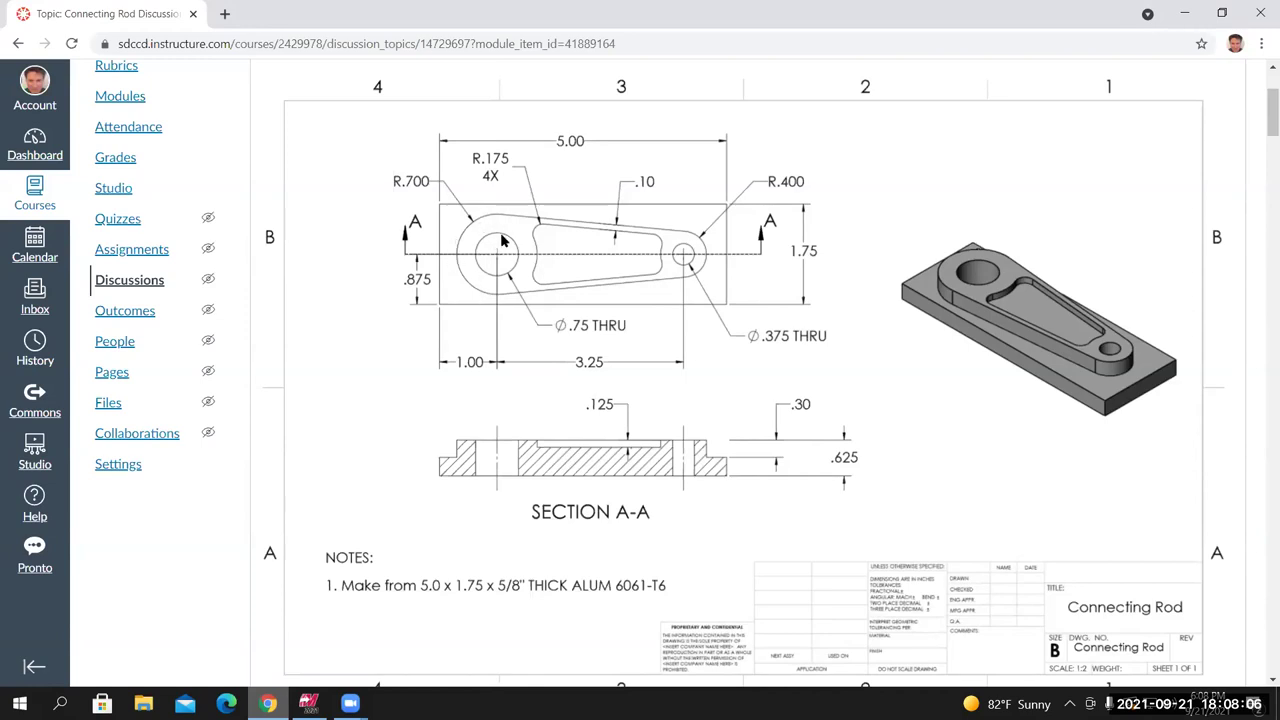
click(308, 703)
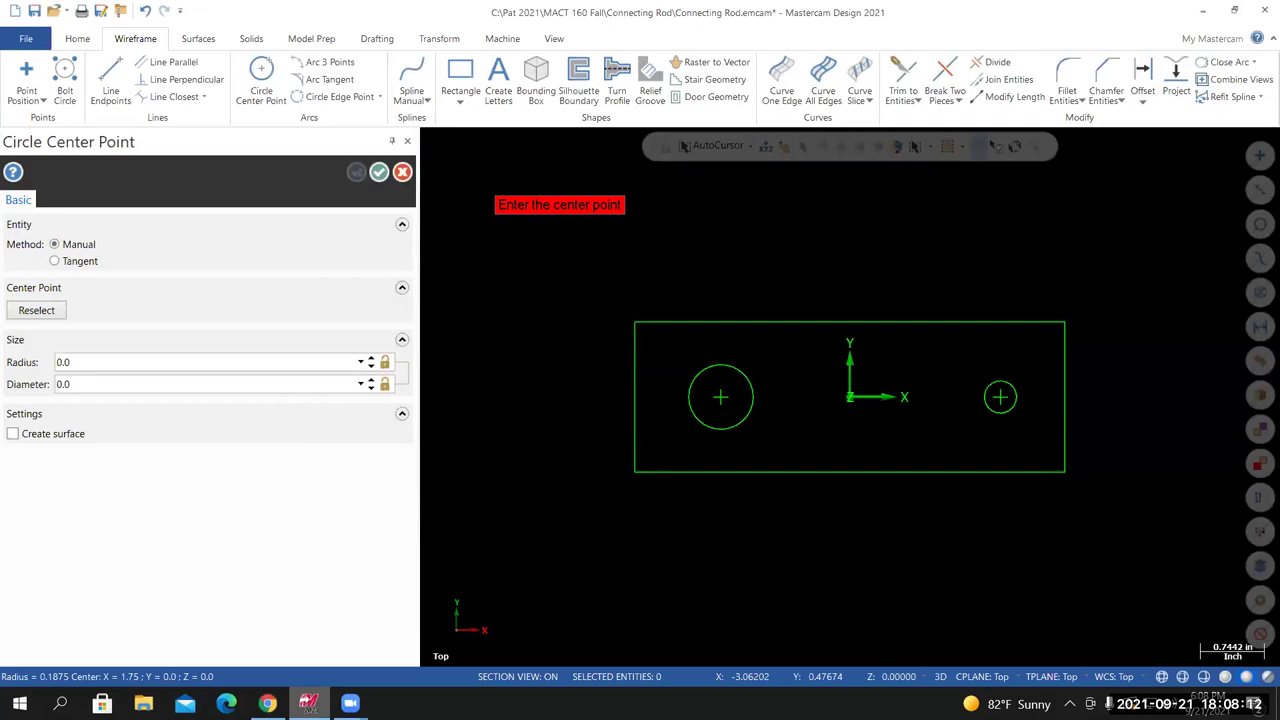
Place a 0.7-radius circle on the left hole centre and accept it
click(94, 364)
text(.7)
key(Return)
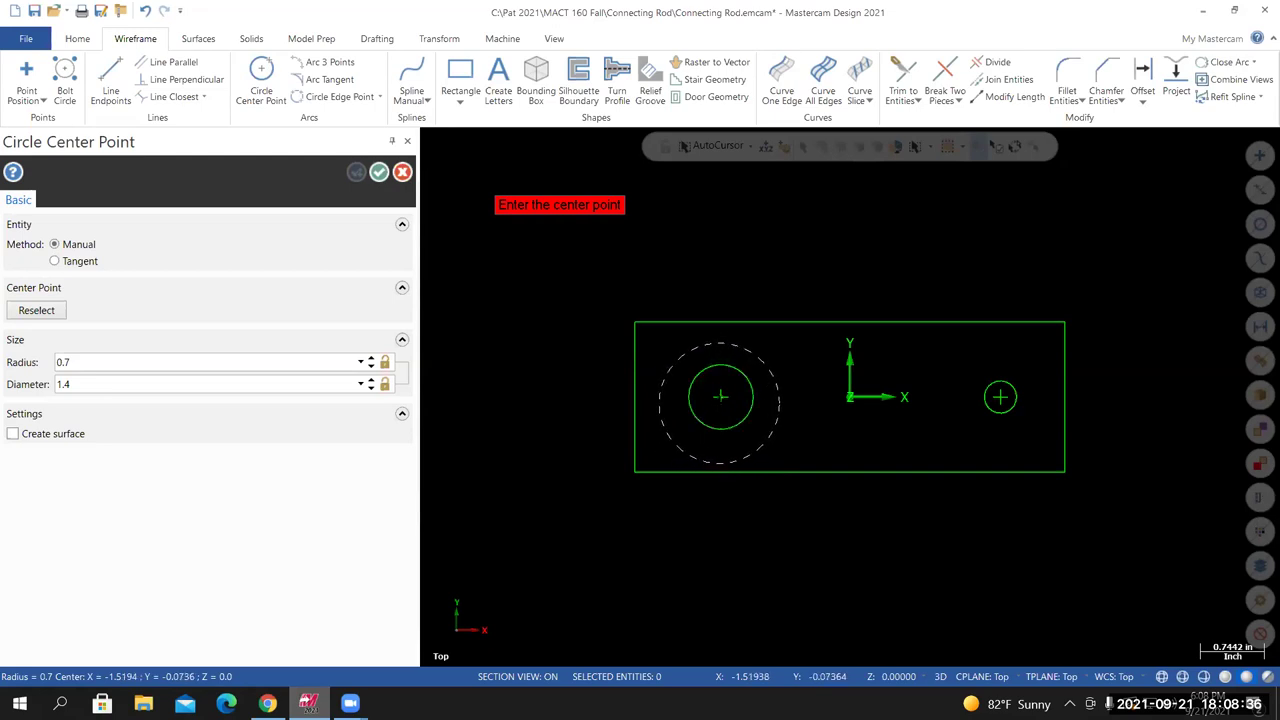
click(720, 397)
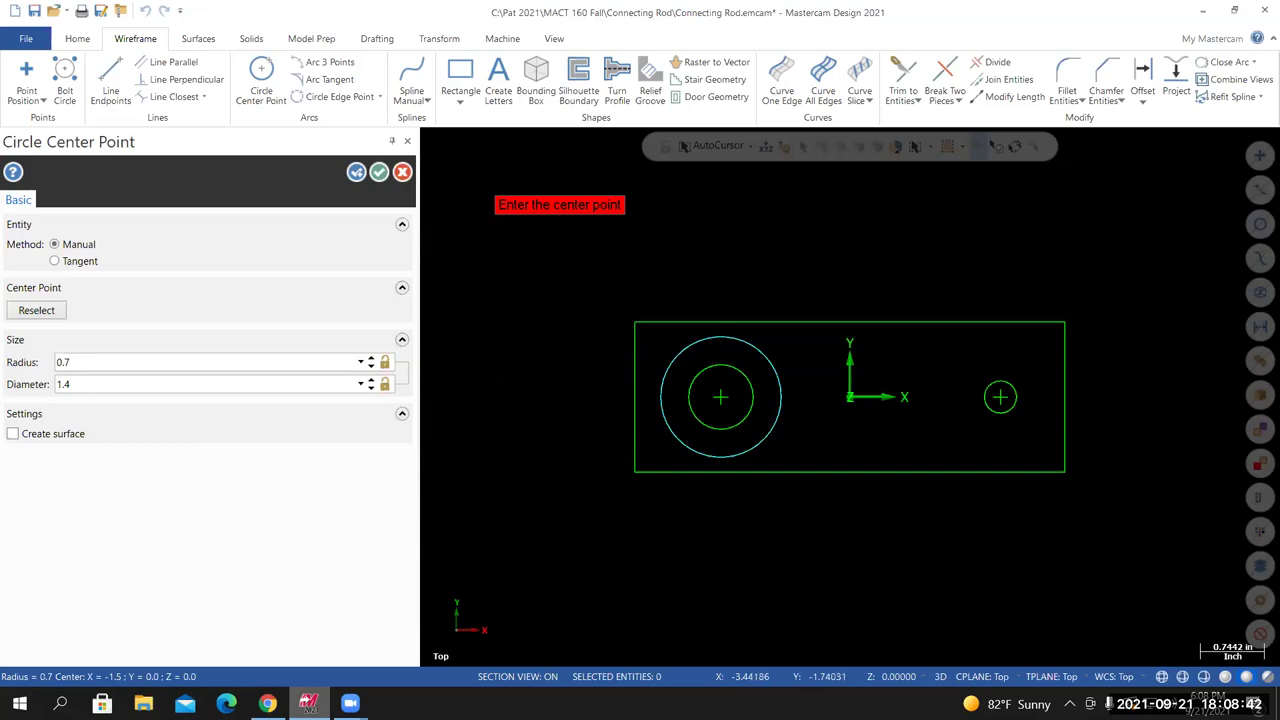
click(356, 173)
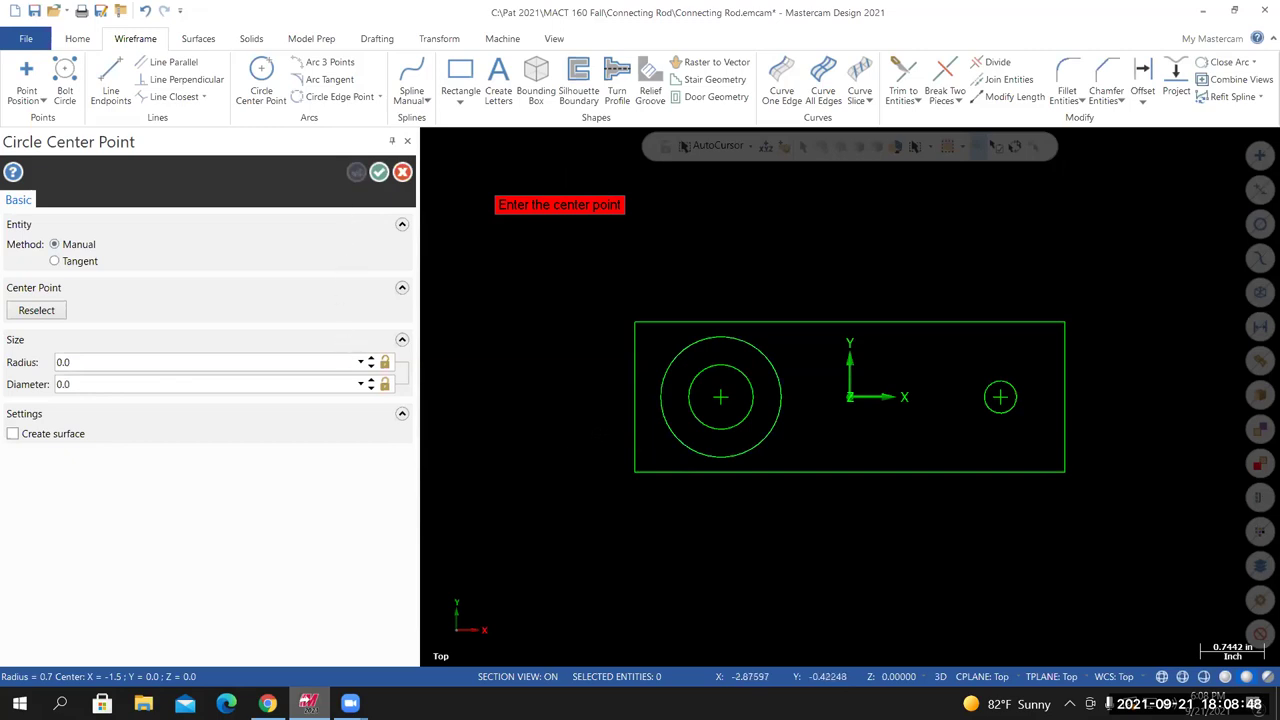
click(267, 703)
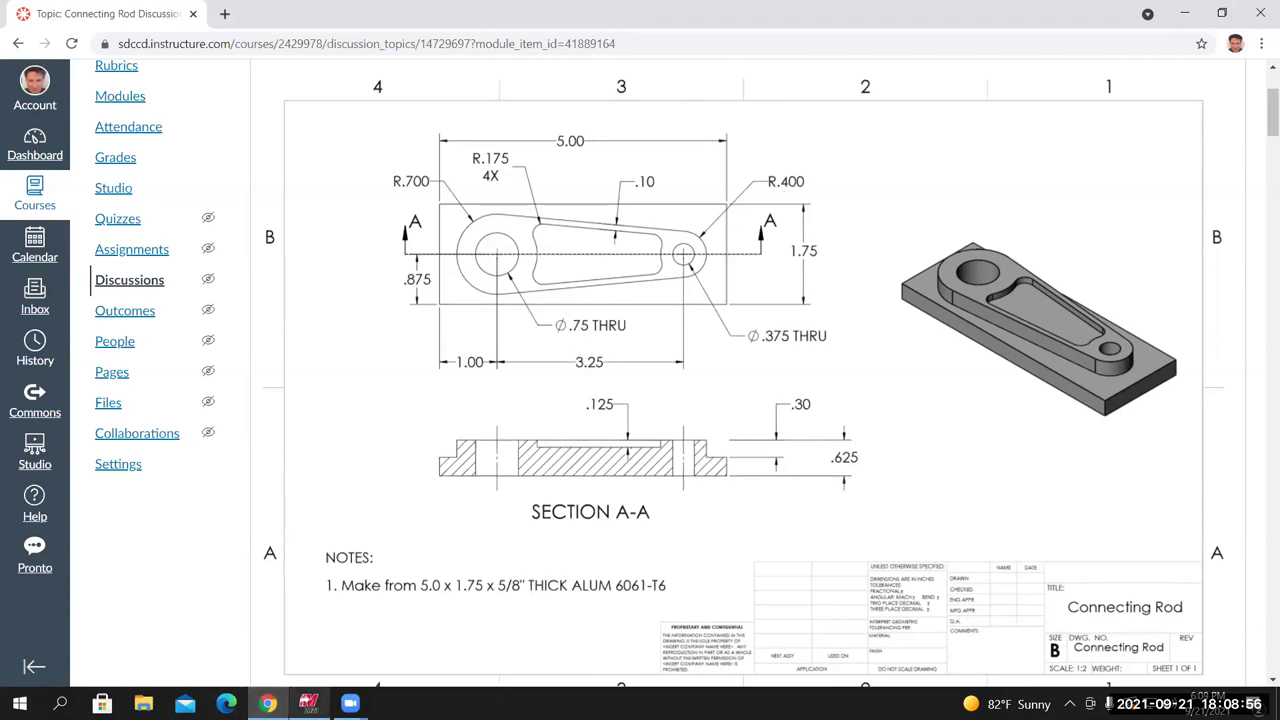
Place a 0.4-radius circle on the right hole centre and accept it
click(308, 703)
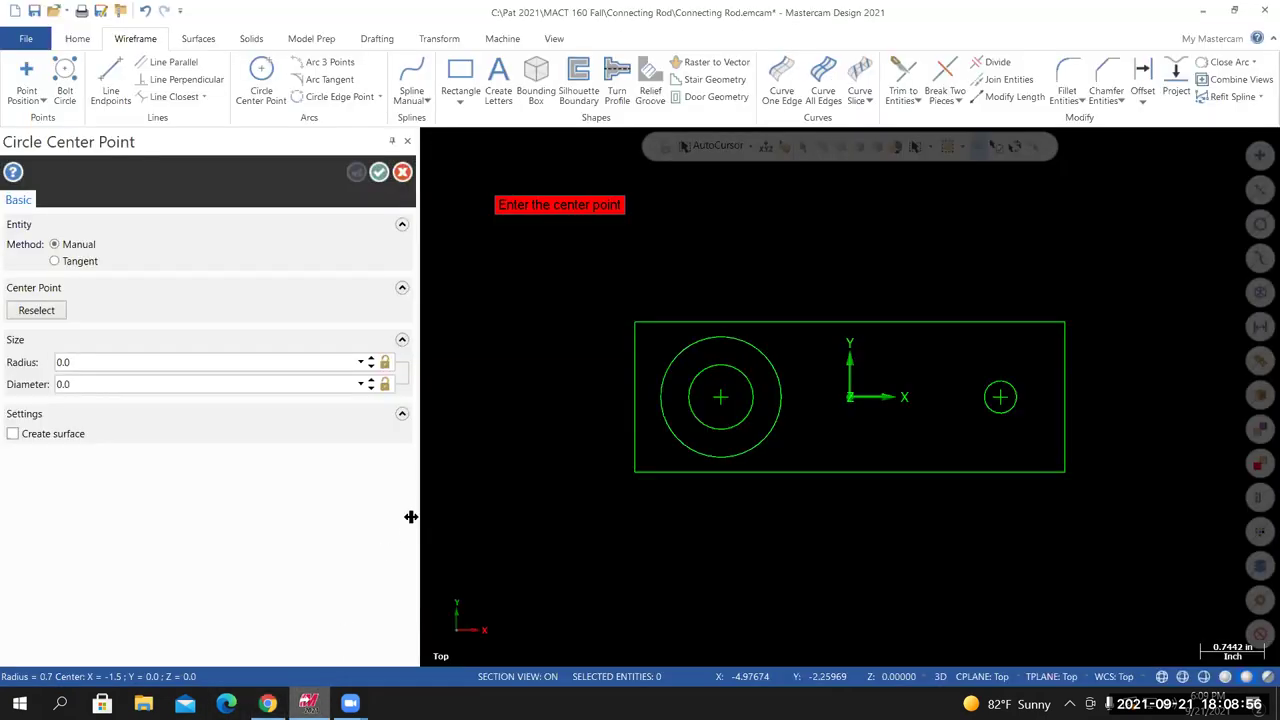
click(86, 363)
text(.4)
key(Return)
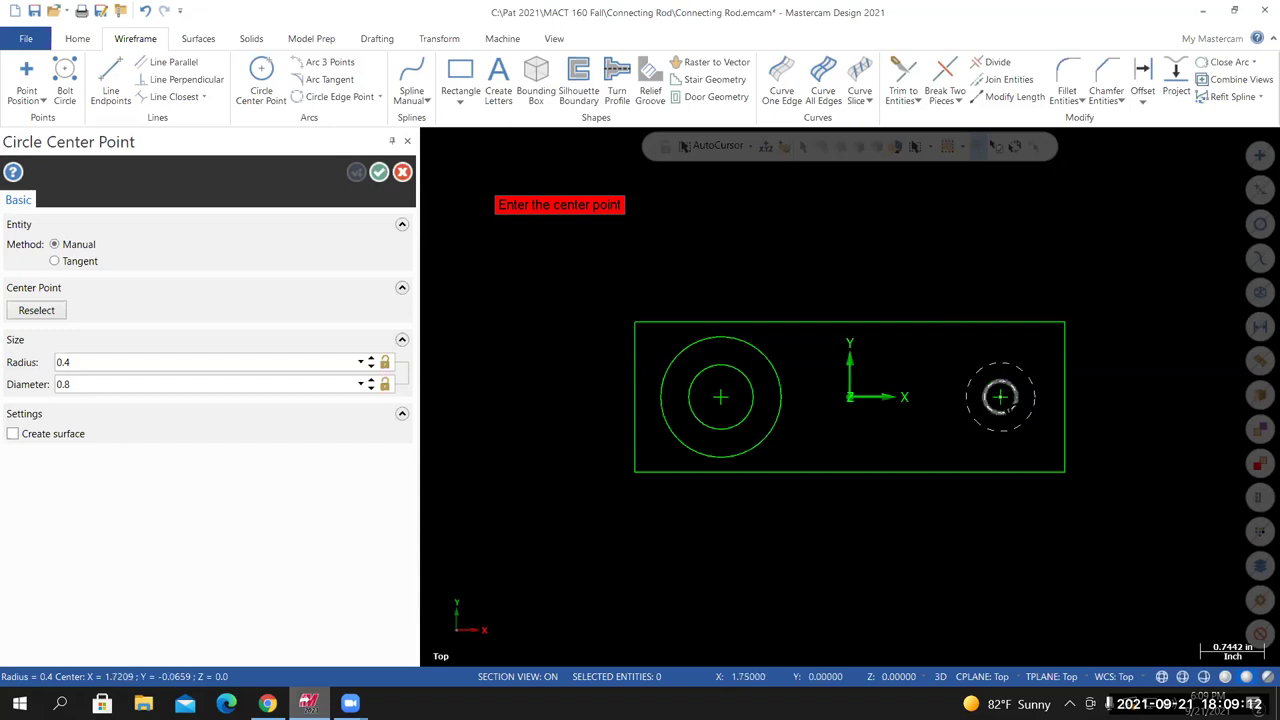
click(1000, 397)
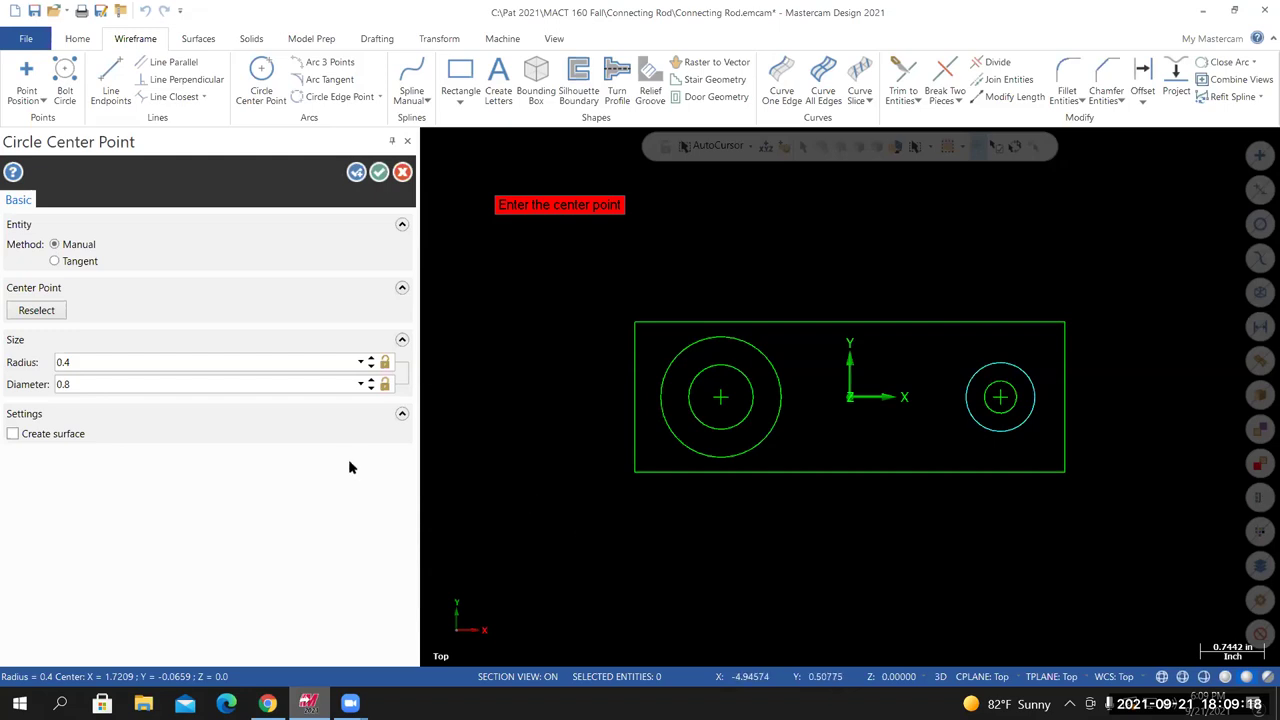
click(379, 172)
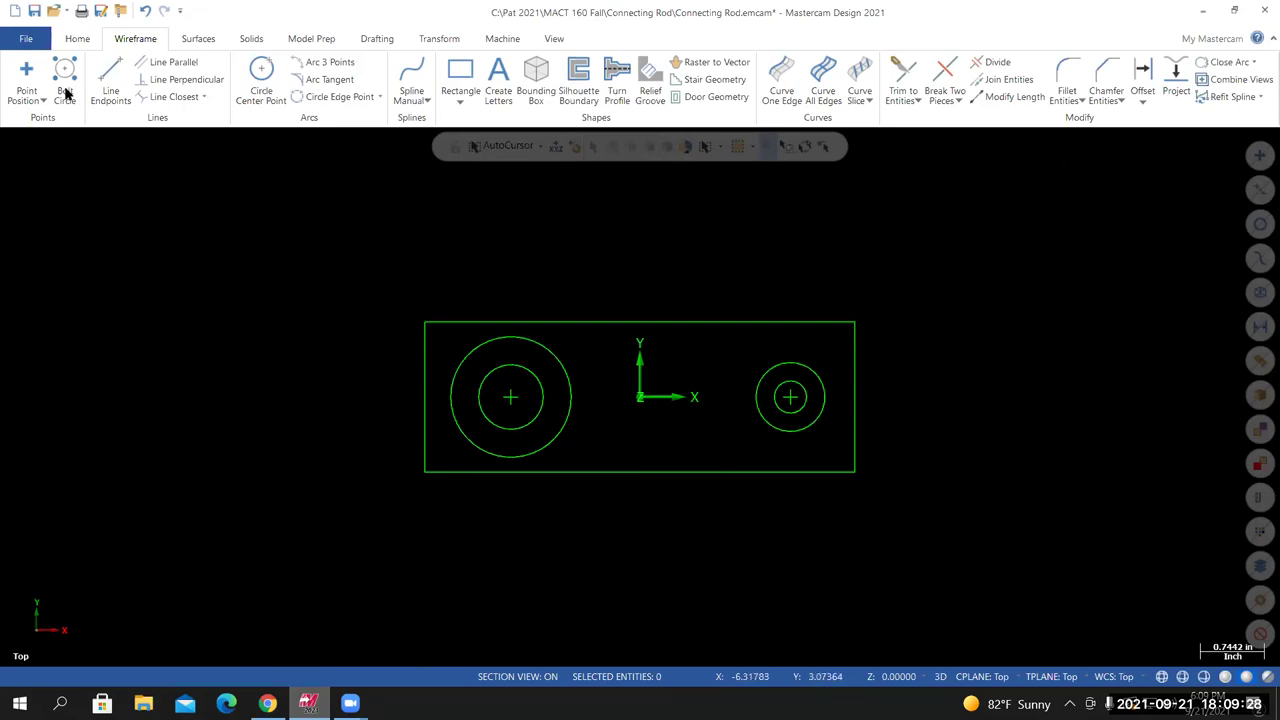
click(27, 40)
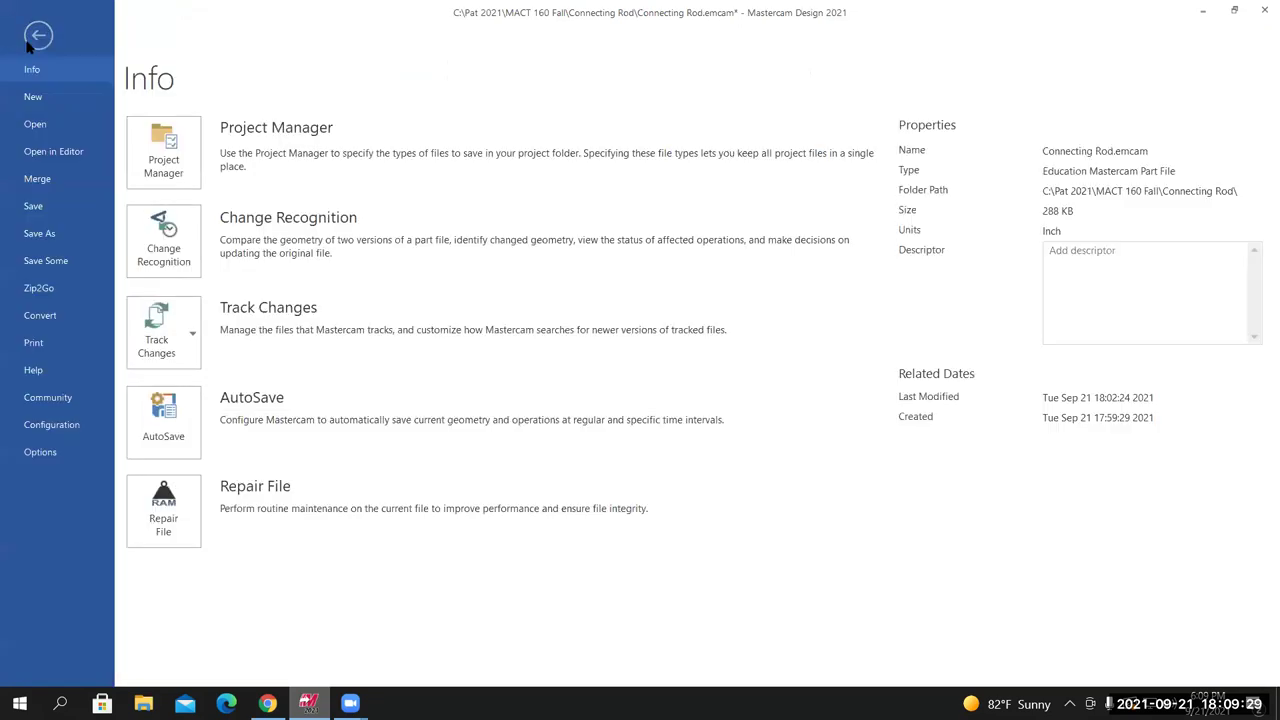
Save the connecting rod part file and zoom in on the geometry
click(33, 206)
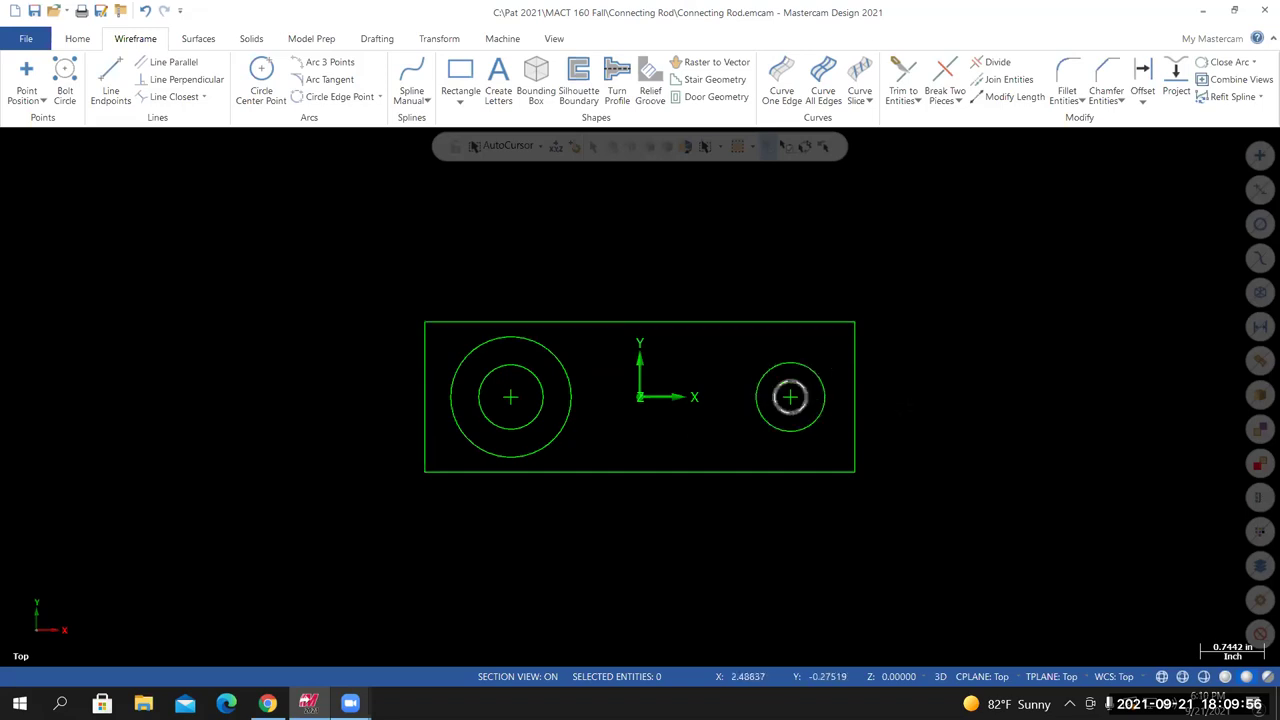
scroll(677, 471, up, 2)
scroll(626, 385, up, 1)
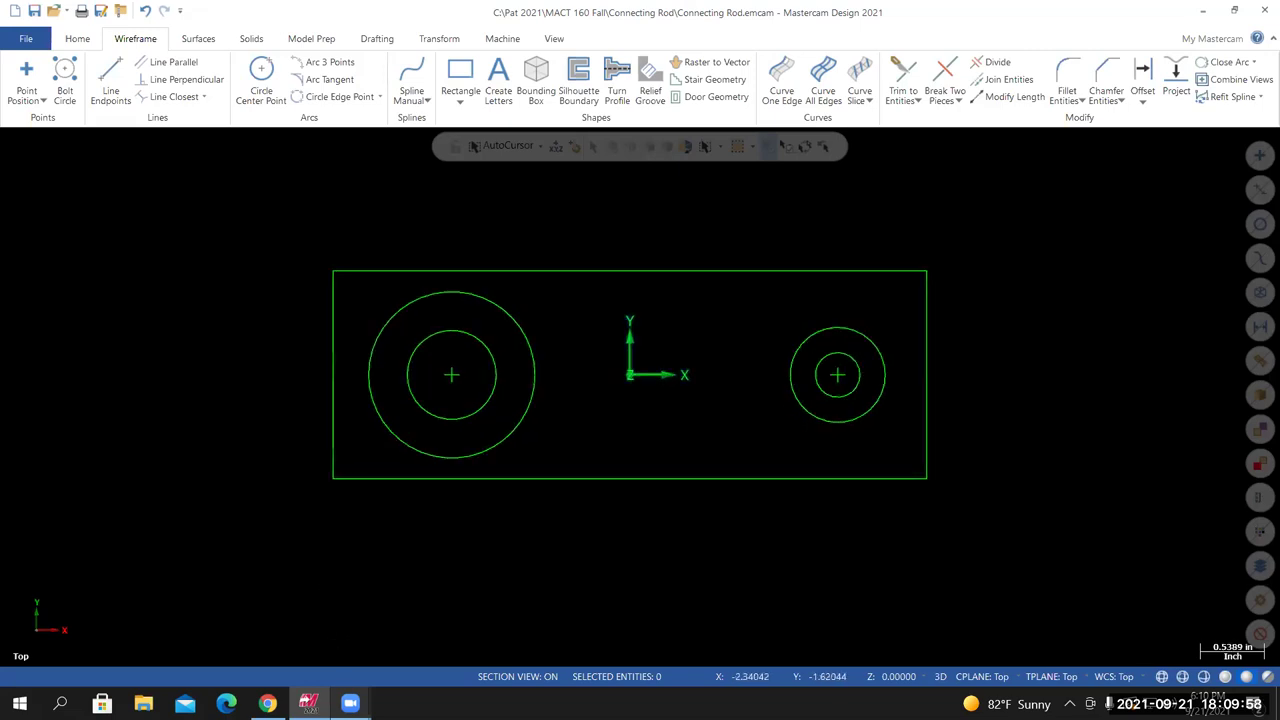
Check the Modeling Connecting Rod steps and drawing in Chrome, then return to the Mastercam part
click(267, 703)
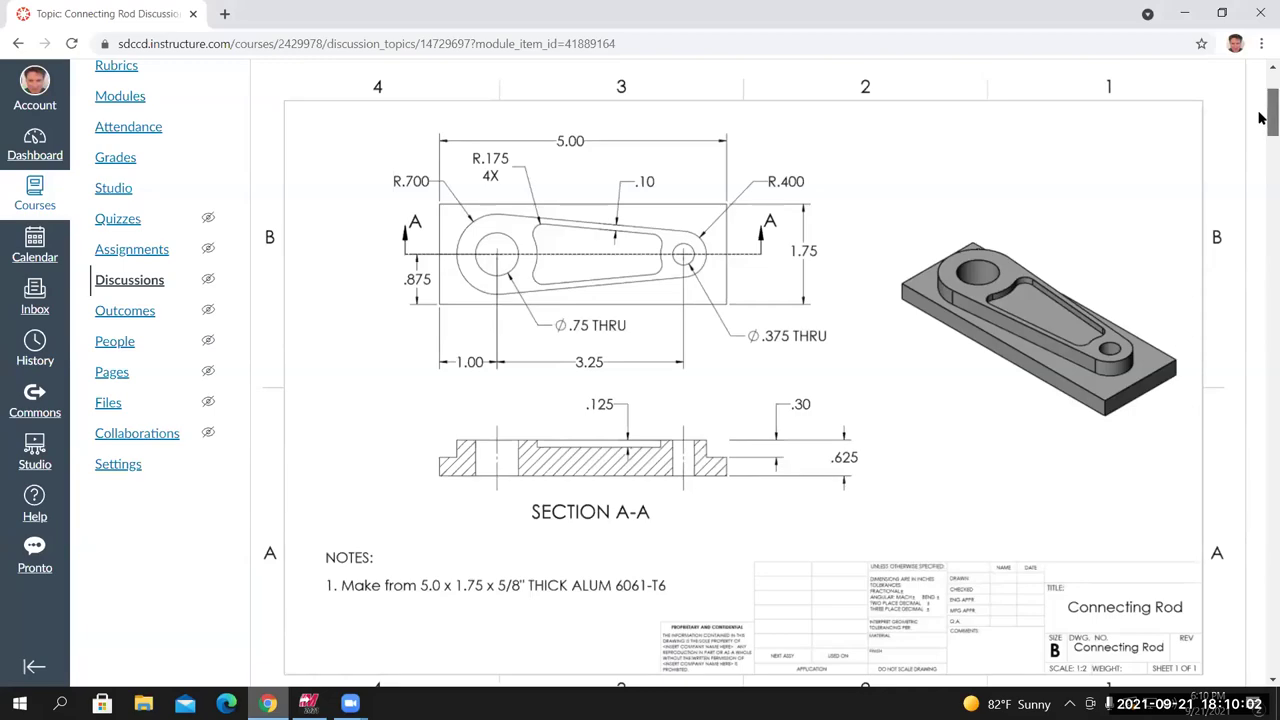
scroll(1261, 180, down, 10)
scroll(1261, 248, down, 10)
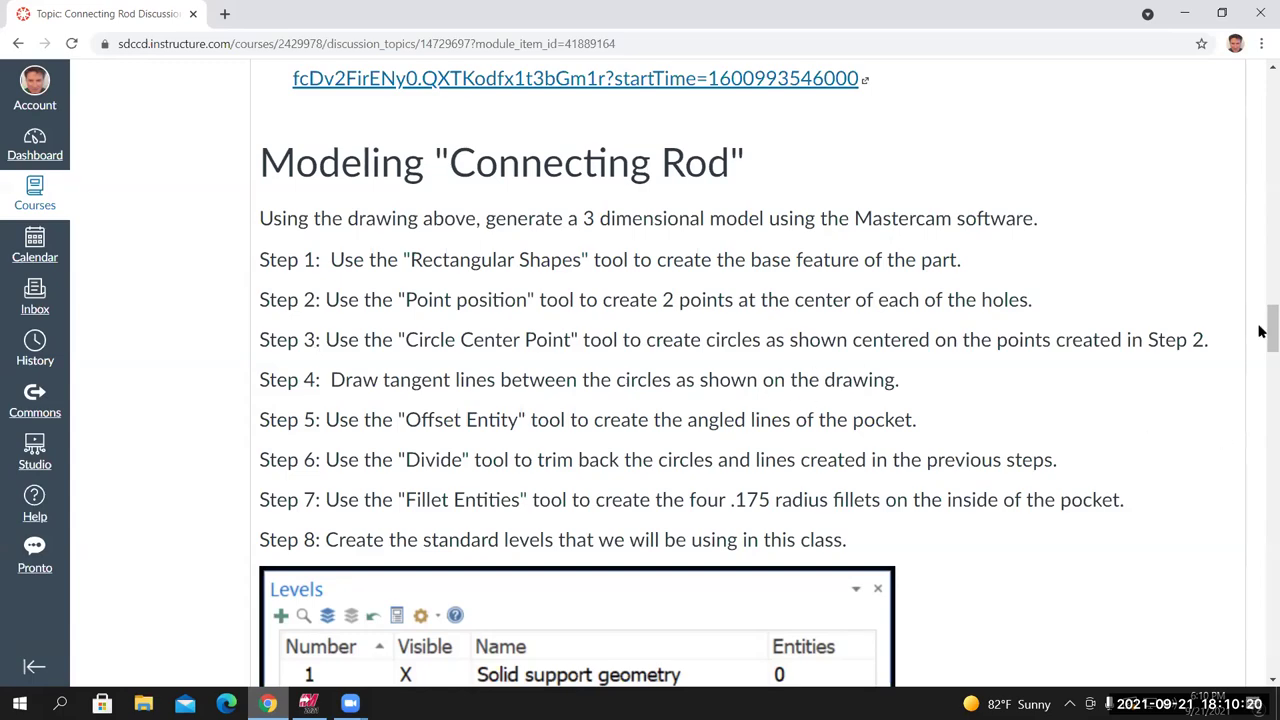
scroll(1260, 331, up, 10)
scroll(1260, 148, up, 15)
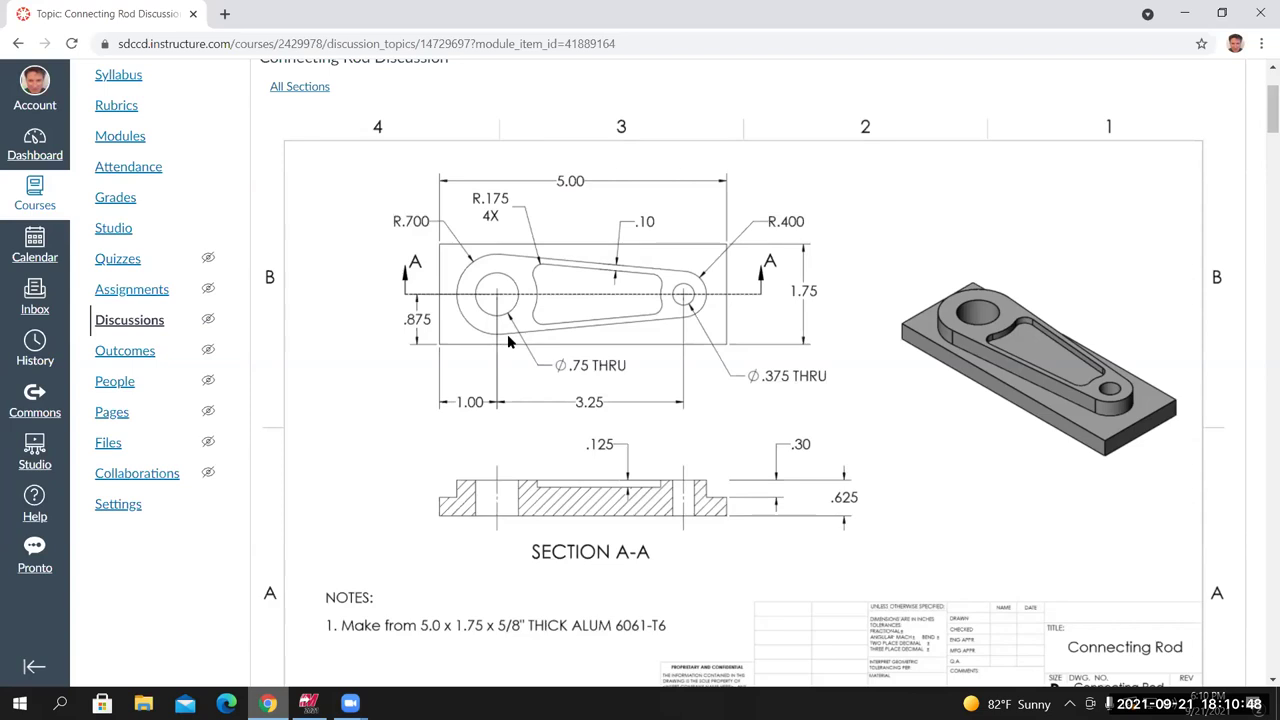
click(308, 703)
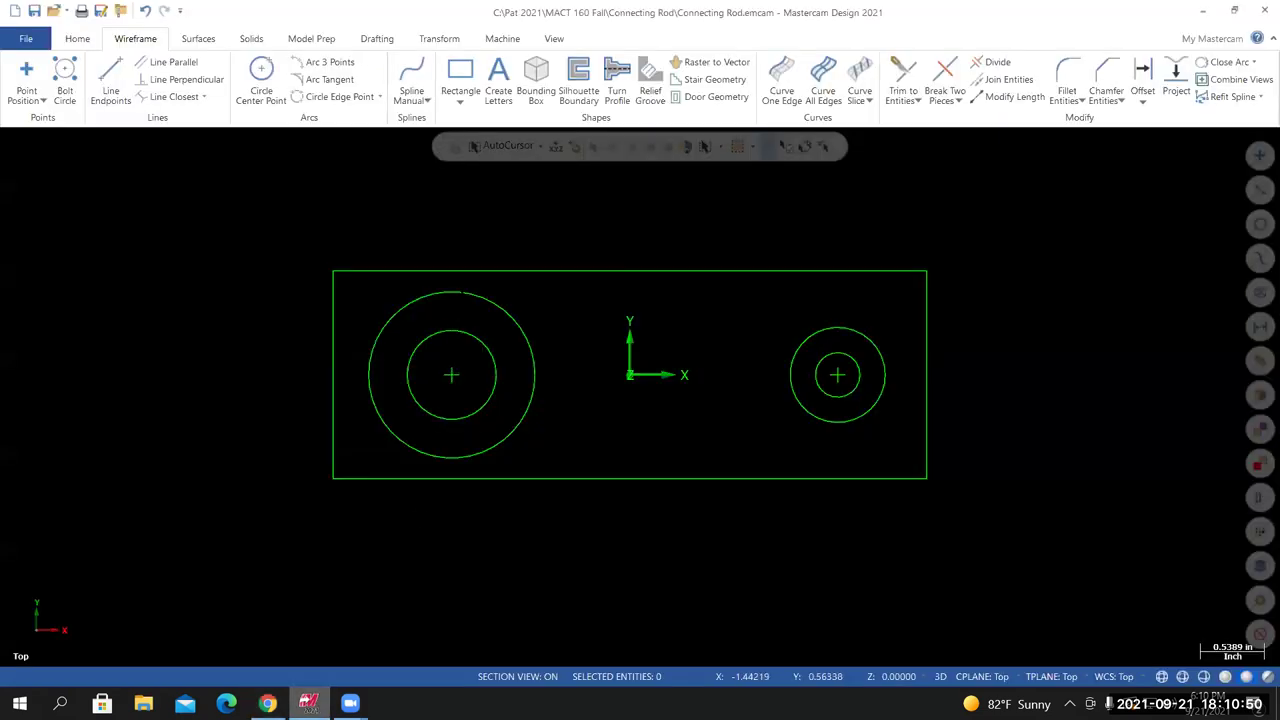
click(112, 78)
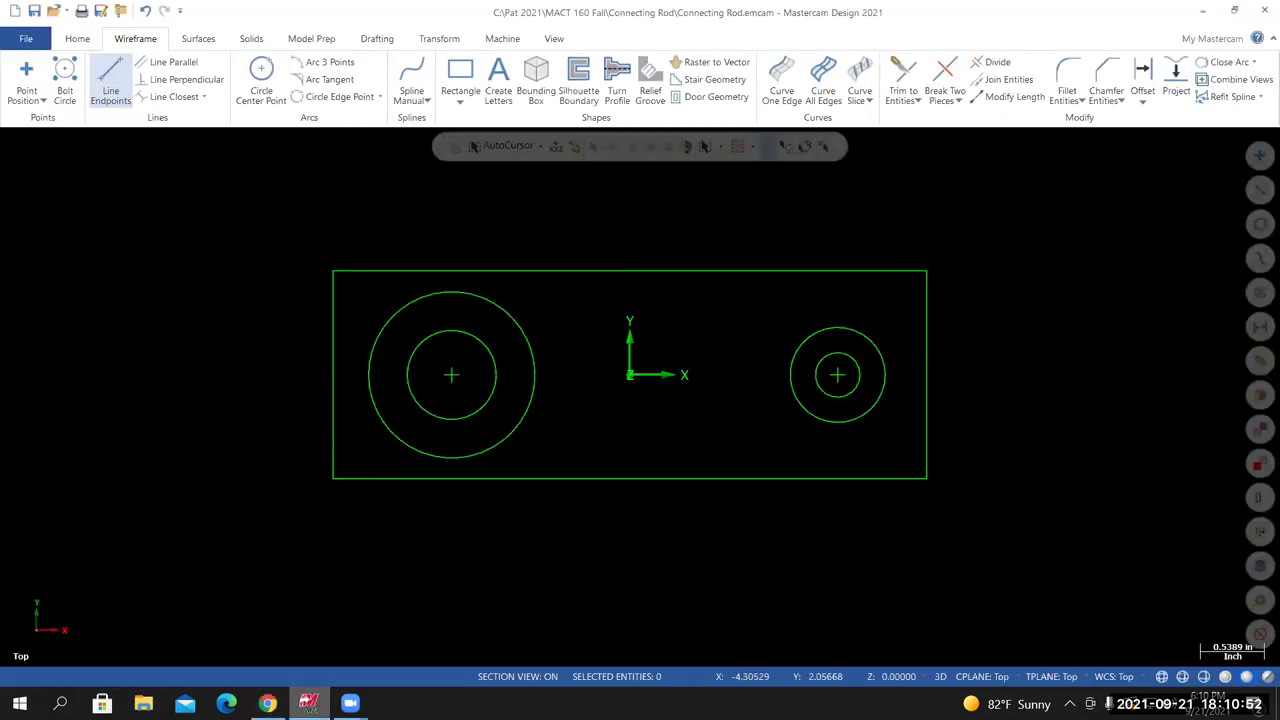
scroll(540, 360, up, 1)
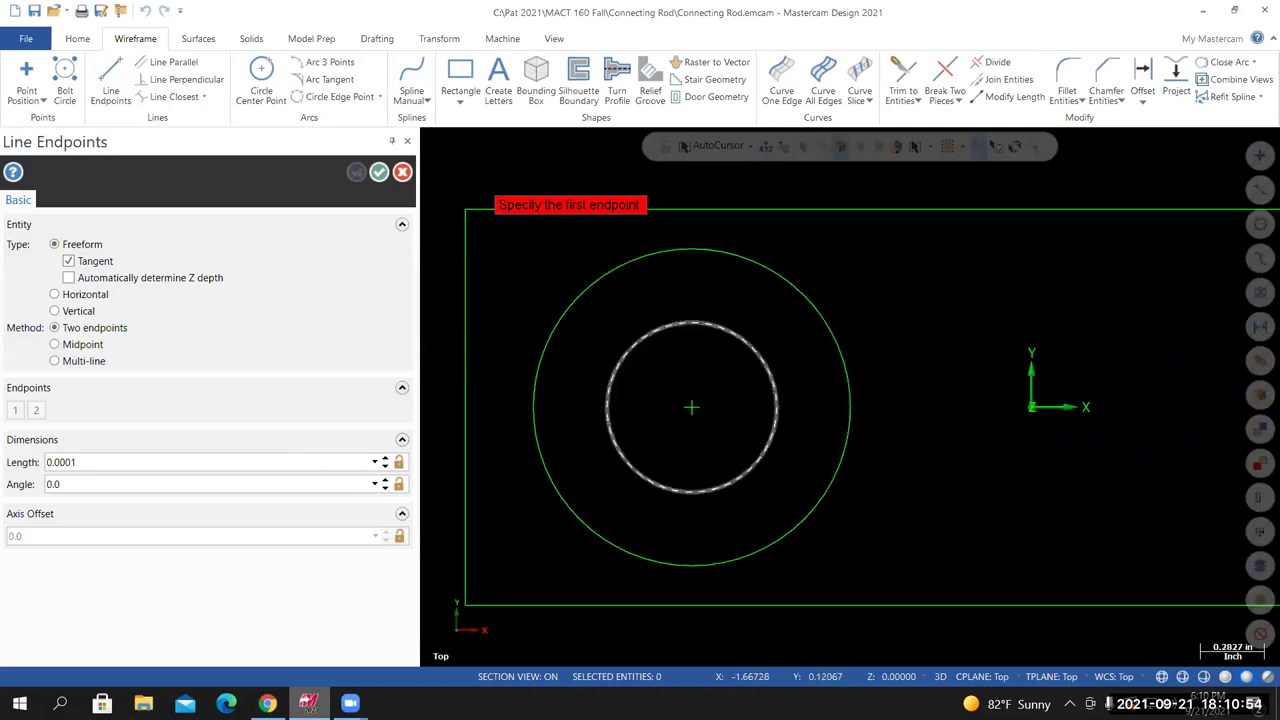
click(808, 291)
click(536, 279)
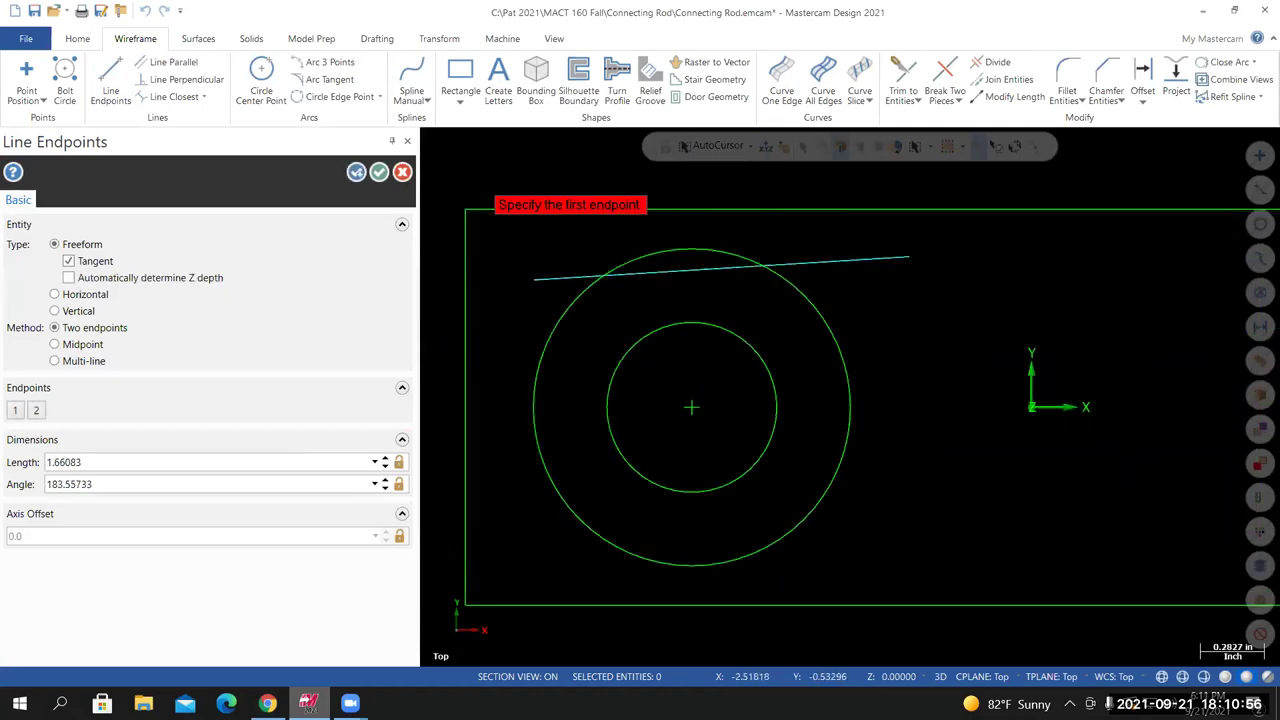
click(379, 172)
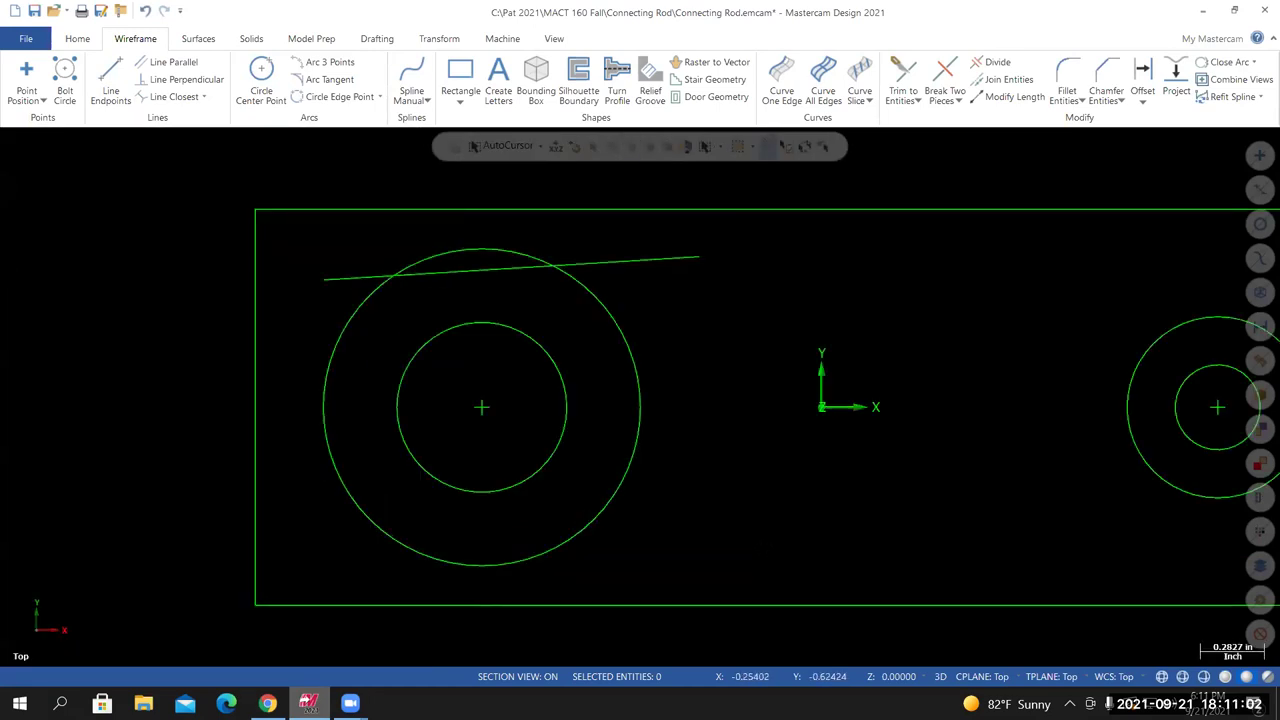
scroll(735, 527, up, 1)
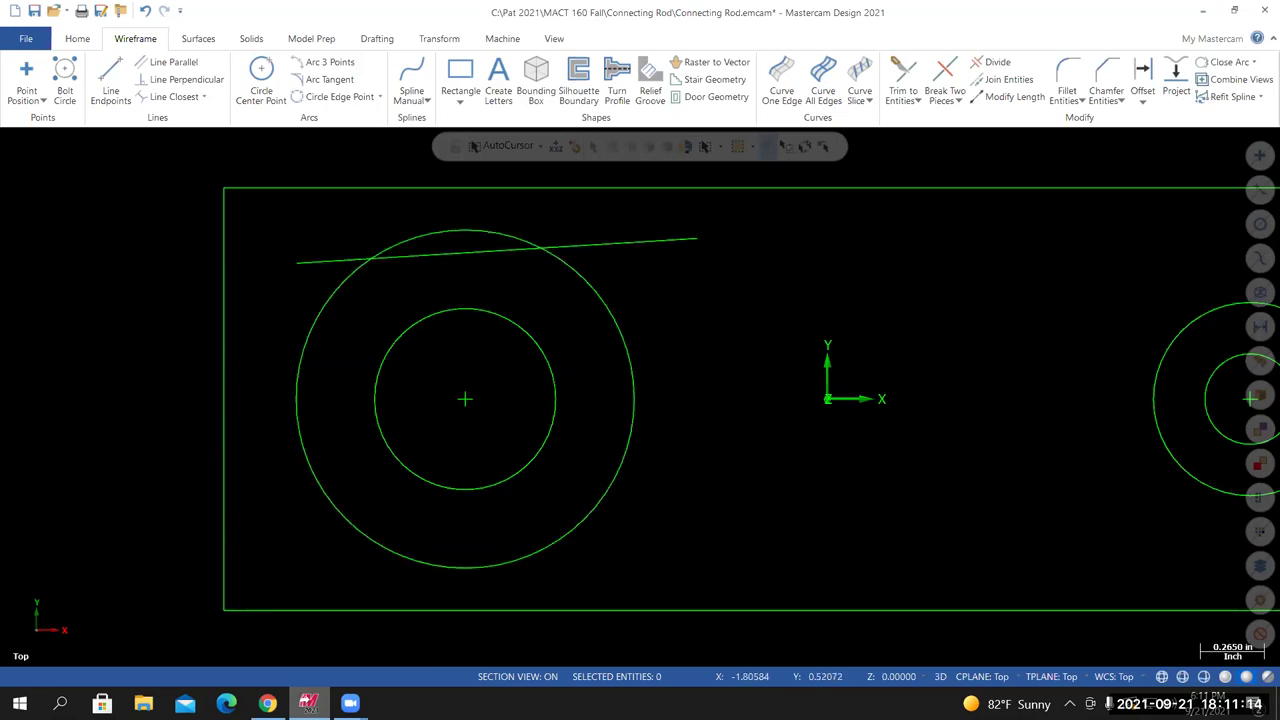
click(660, 242)
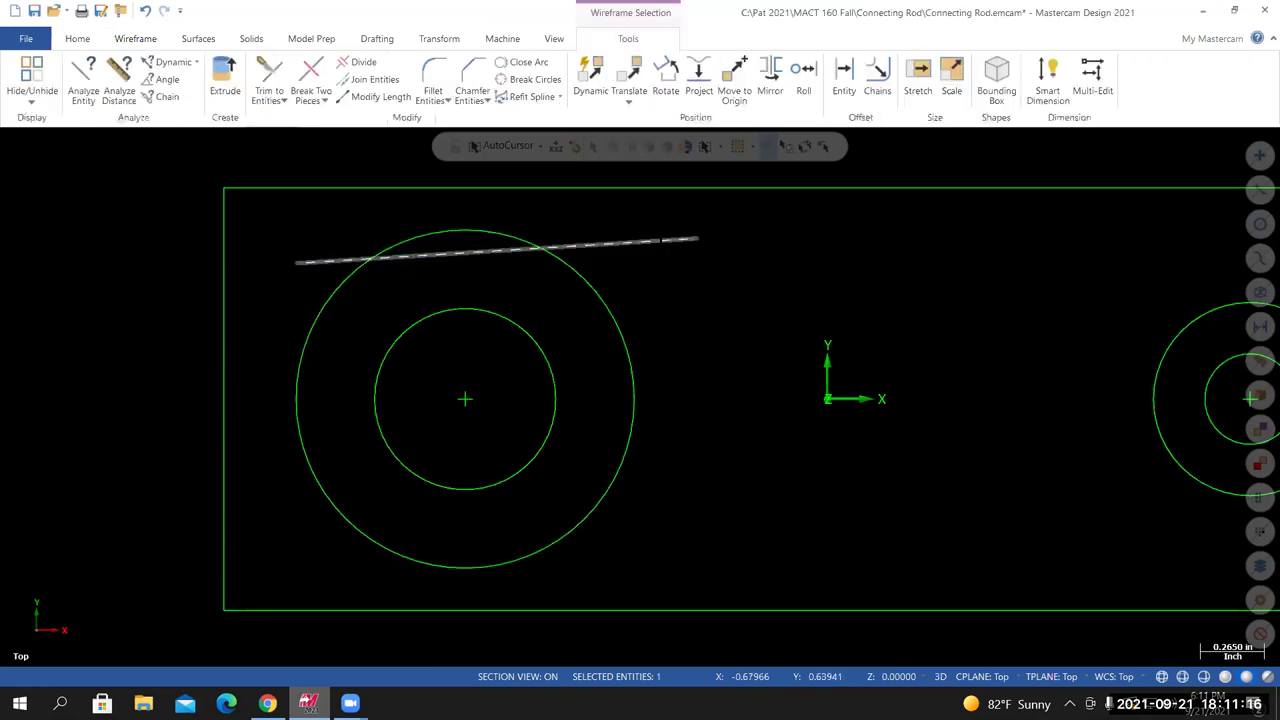
key(Delete)
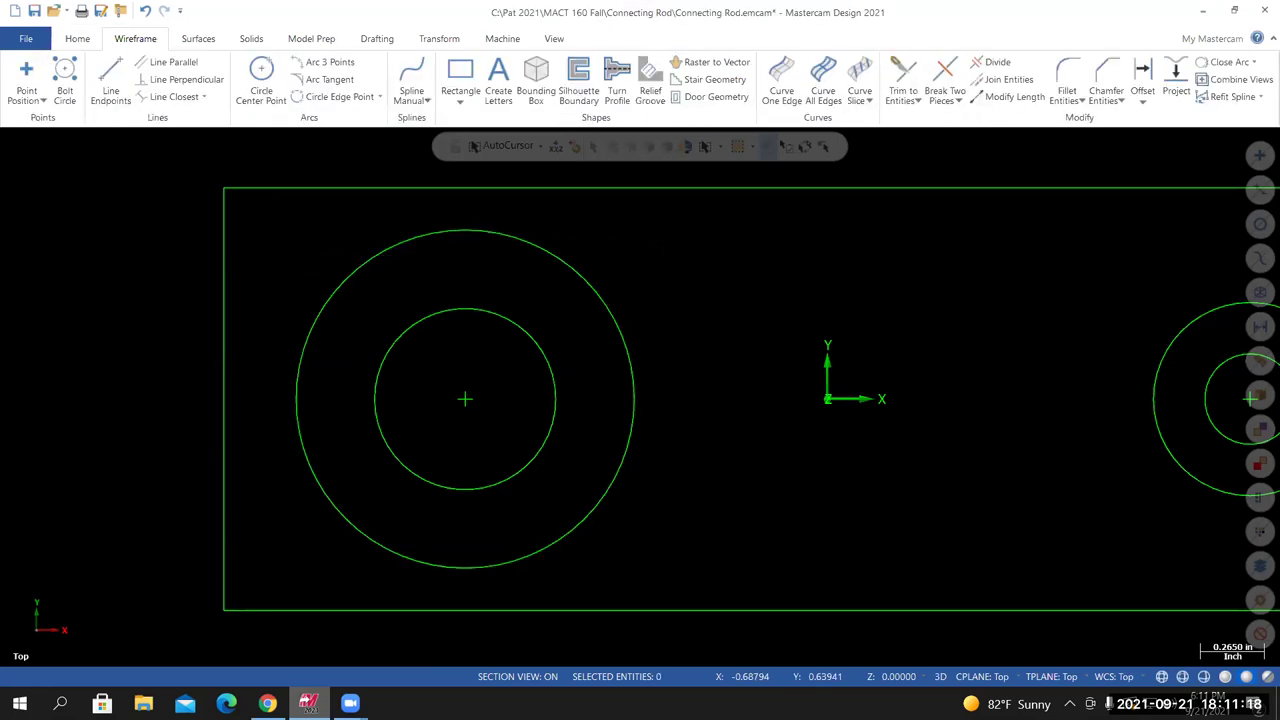
scroll(900, 330, down, 2)
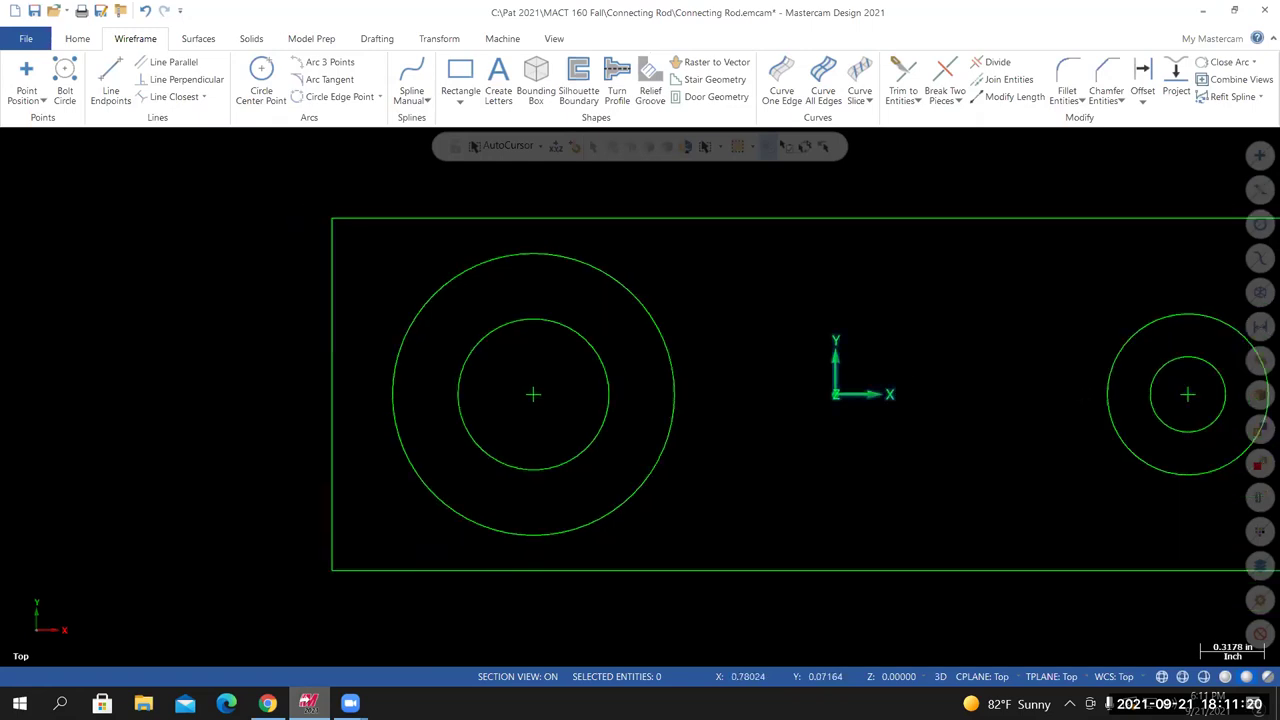
scroll(1198, 435, up, 1)
scroll(1238, 445, down, 1)
scroll(1238, 445, up, 2)
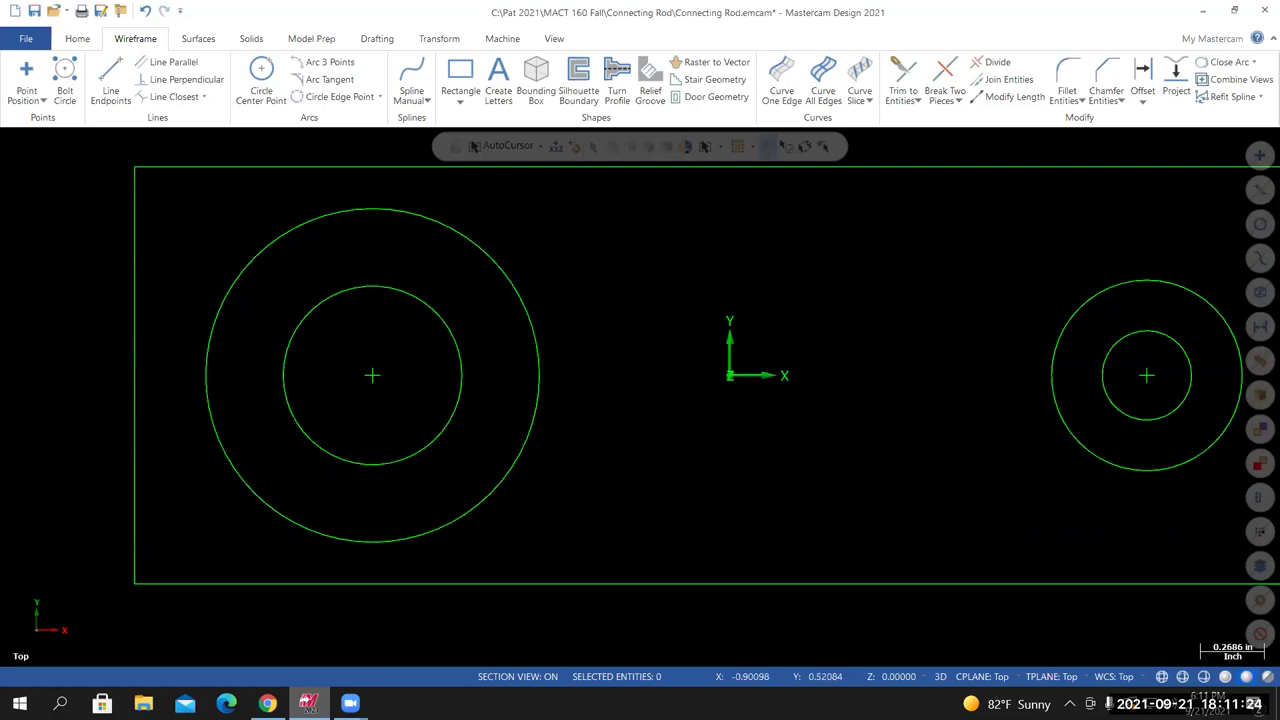
click(112, 85)
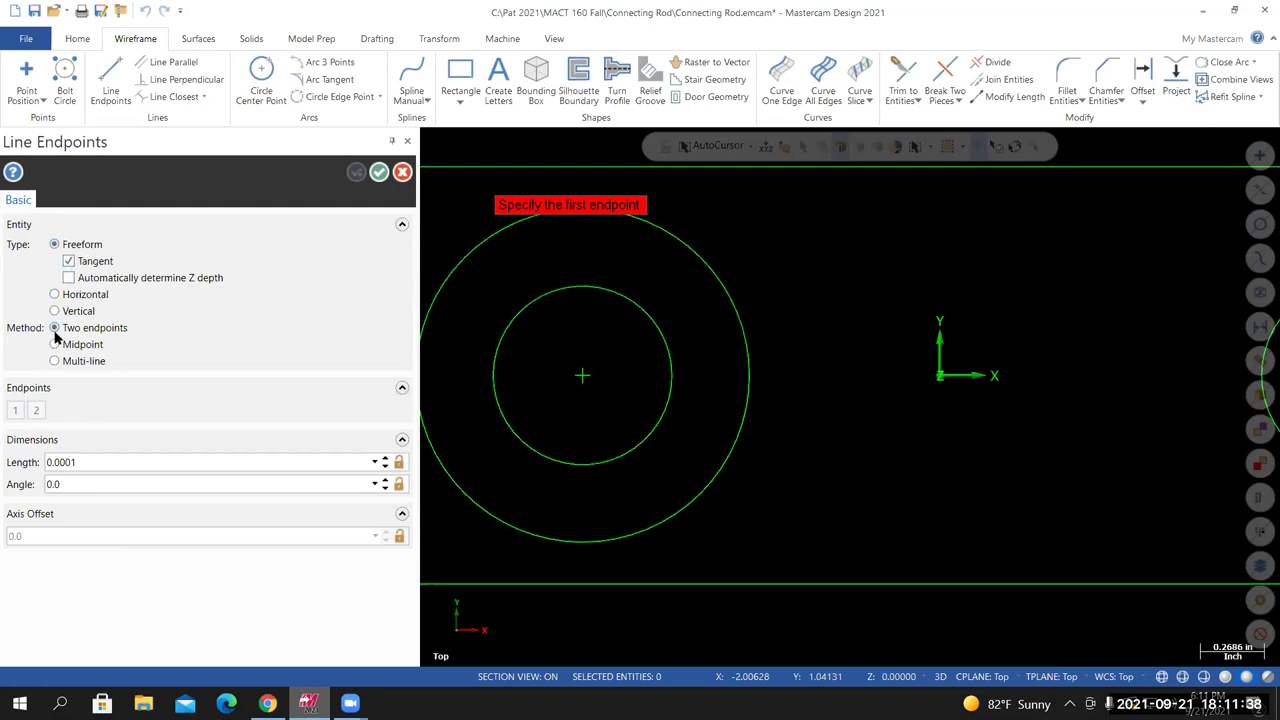
Begin a tangent line on the right 0.4-radius boss circle, zooming toward the large left circle's top
key(alt+F1)
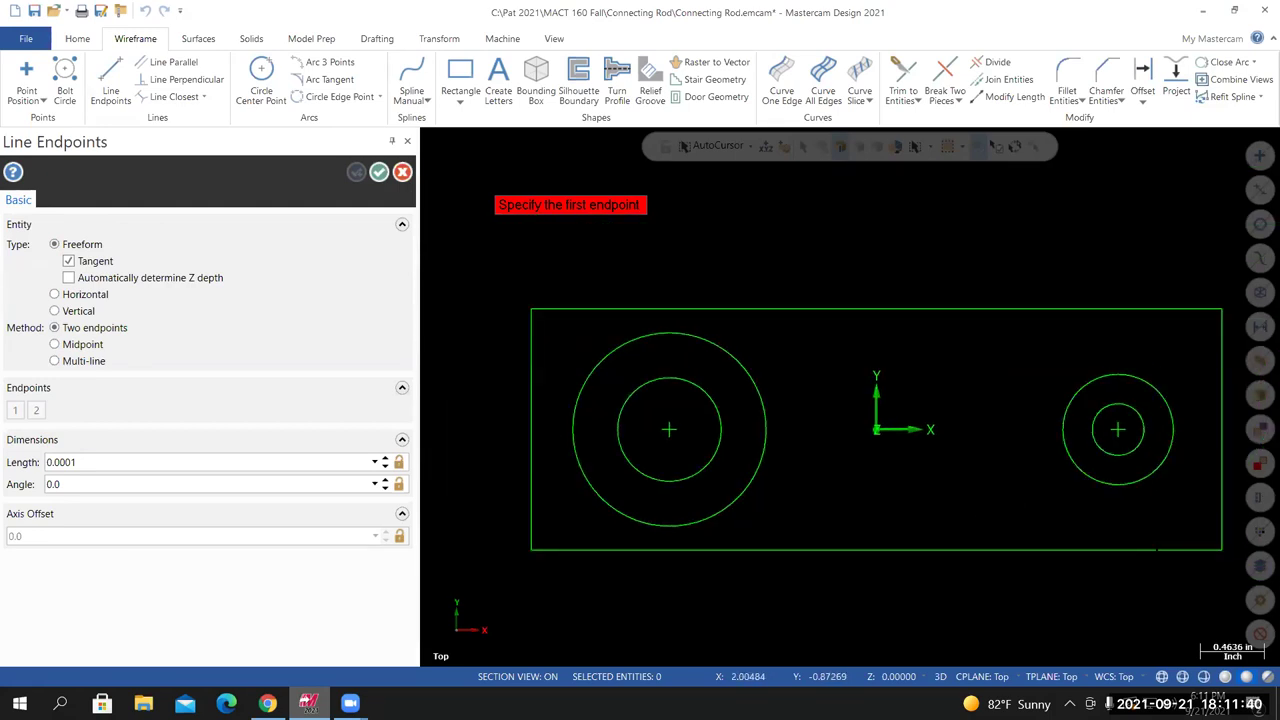
scroll(1100, 553, up, 2)
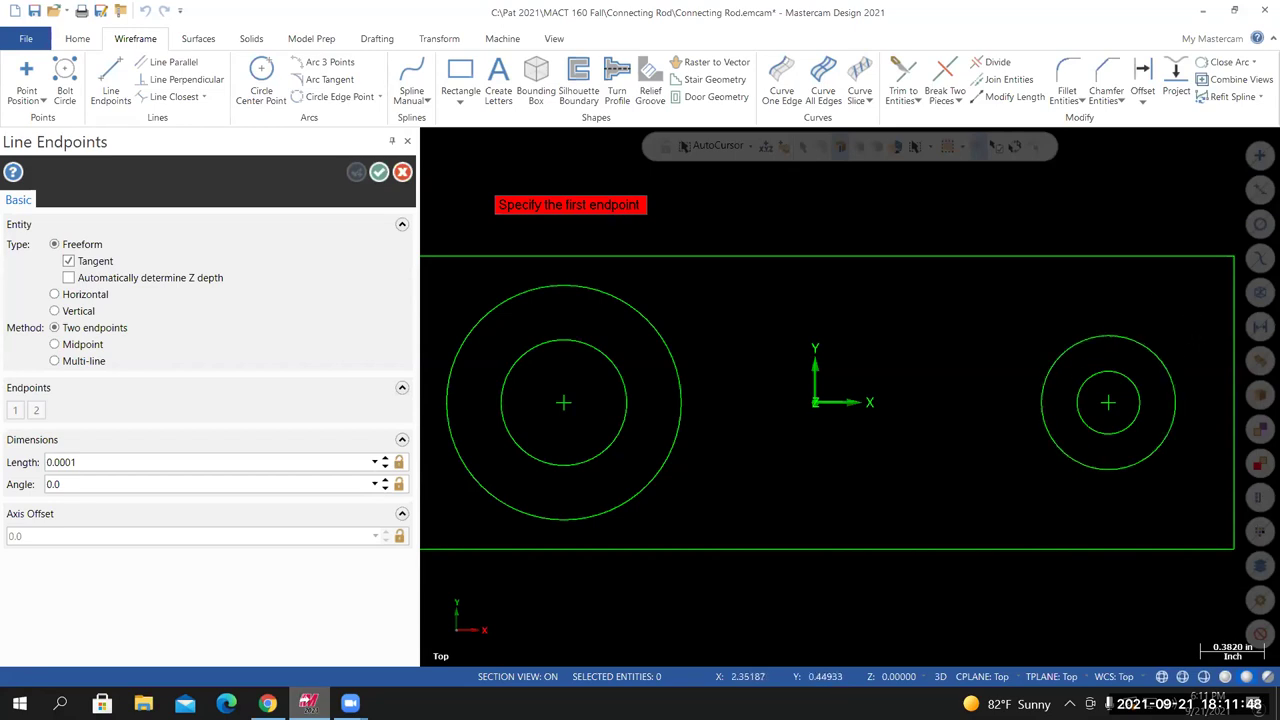
click(1163, 363)
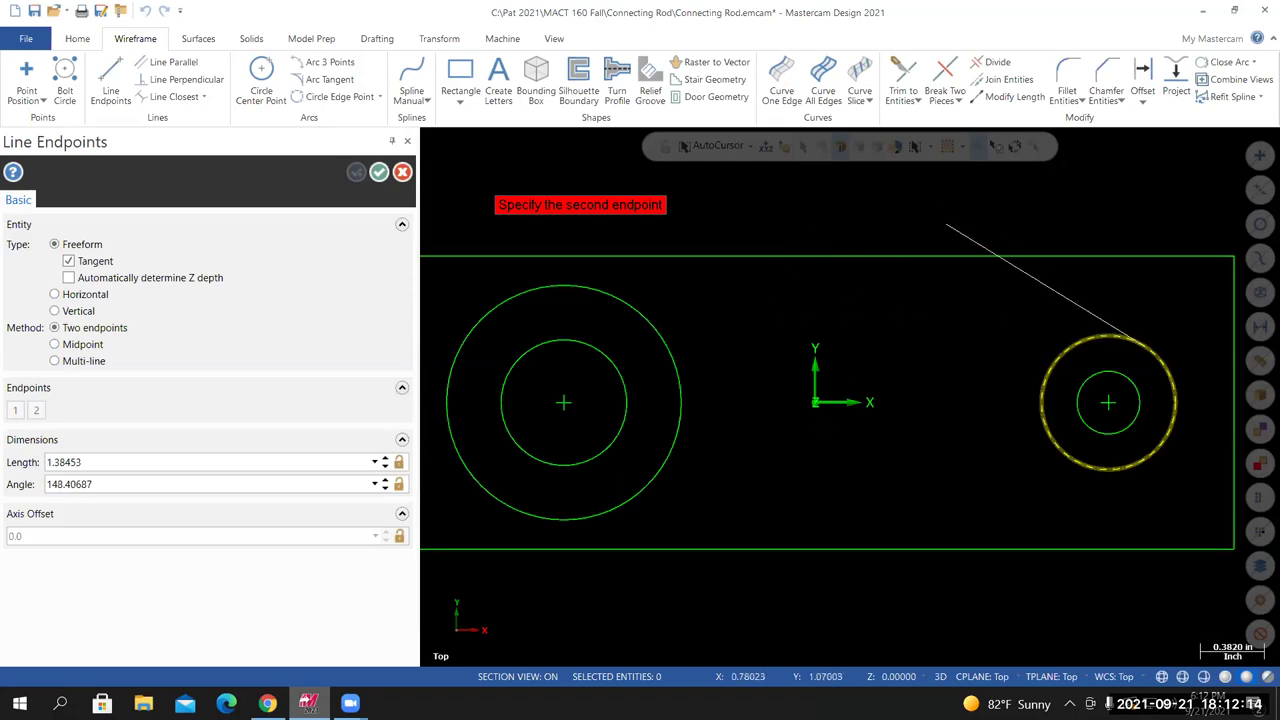
scroll(567, 280, up, 3)
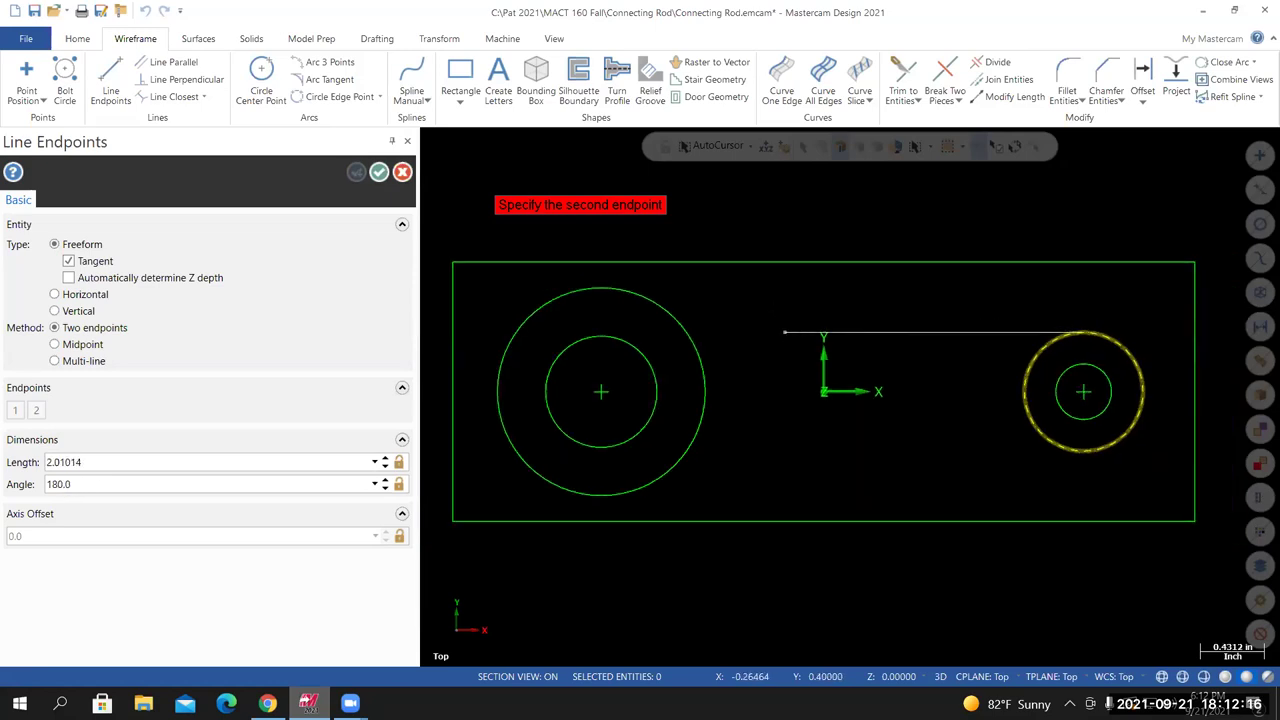
scroll(607, 452, up, 5)
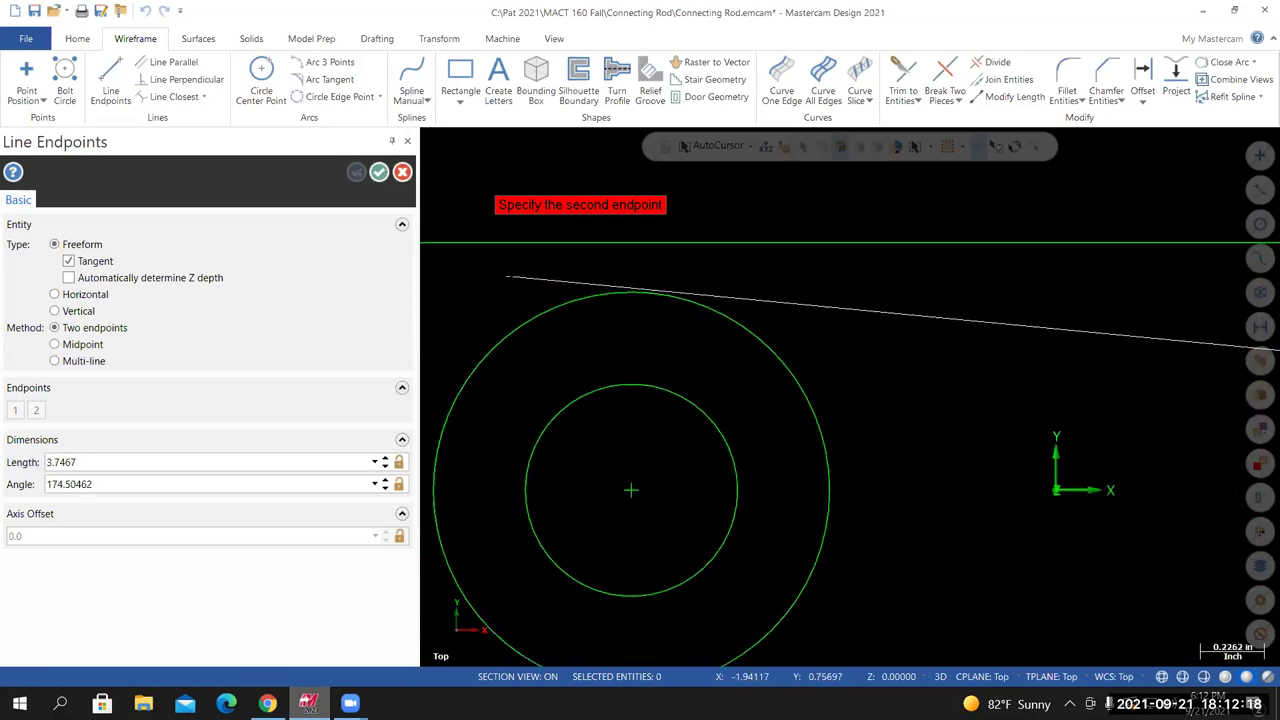
scroll(655, 266, up, 1)
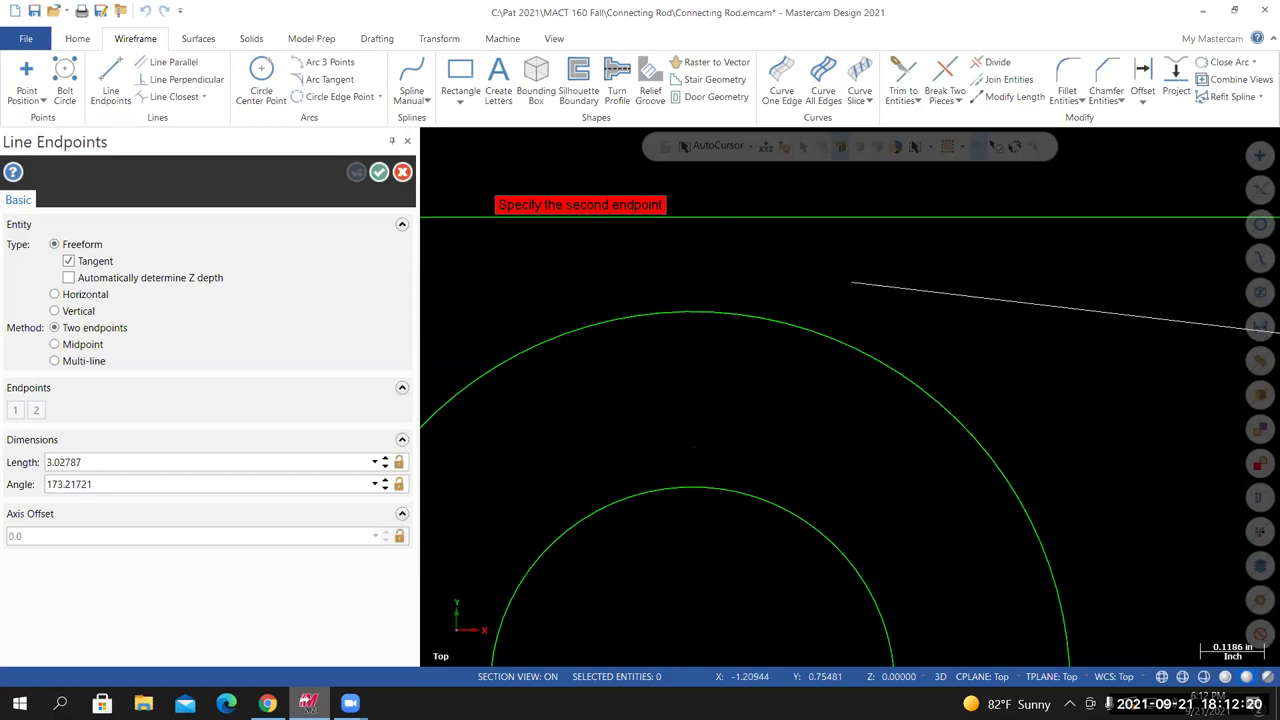
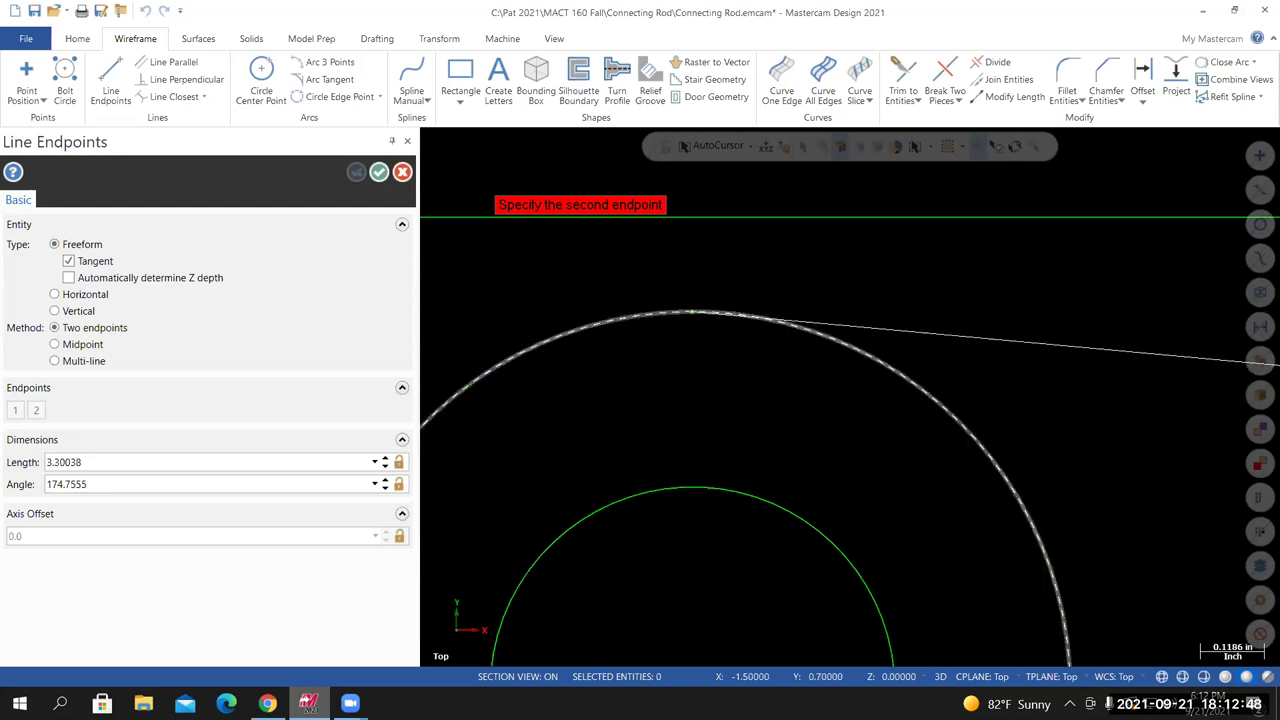
Finish the tangent line at the large outer circle's top, then remove that line again
click(692, 312)
scroll(692, 312, up, 4)
scroll(710, 340, up, 3)
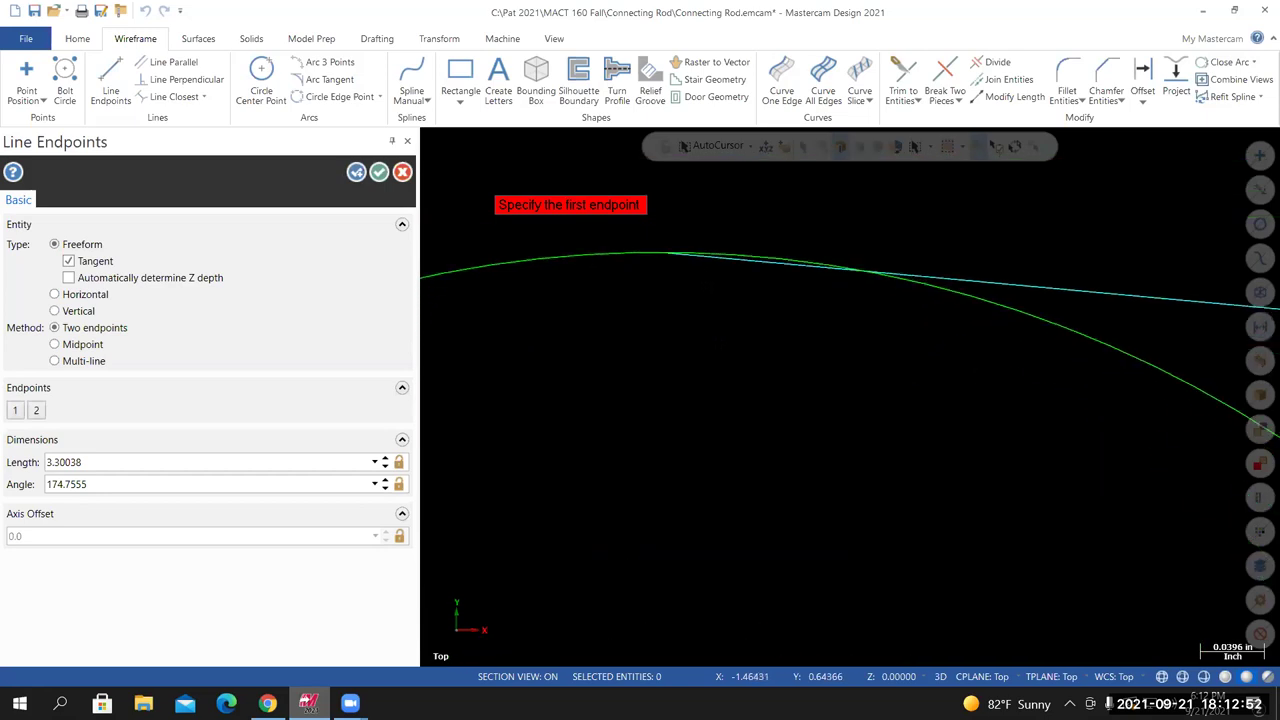
key(Down)
key(Down)
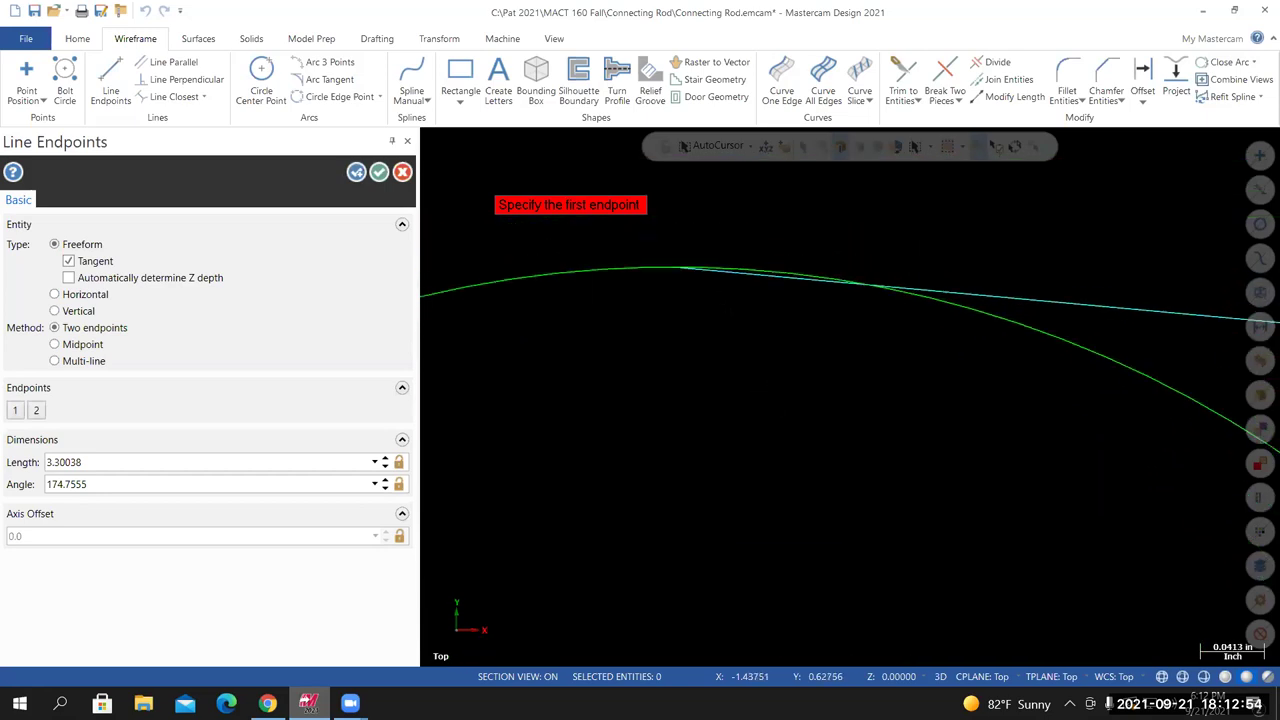
scroll(744, 216, up, 1)
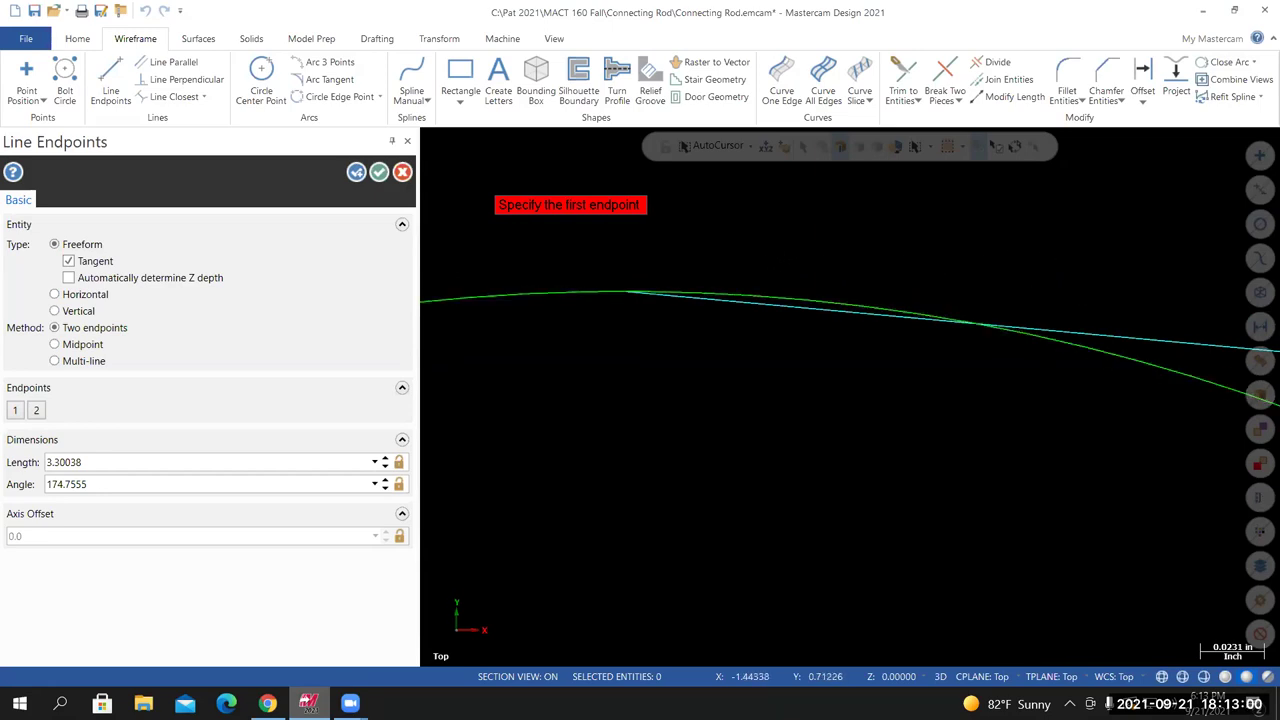
scroll(994, 448, down, 5)
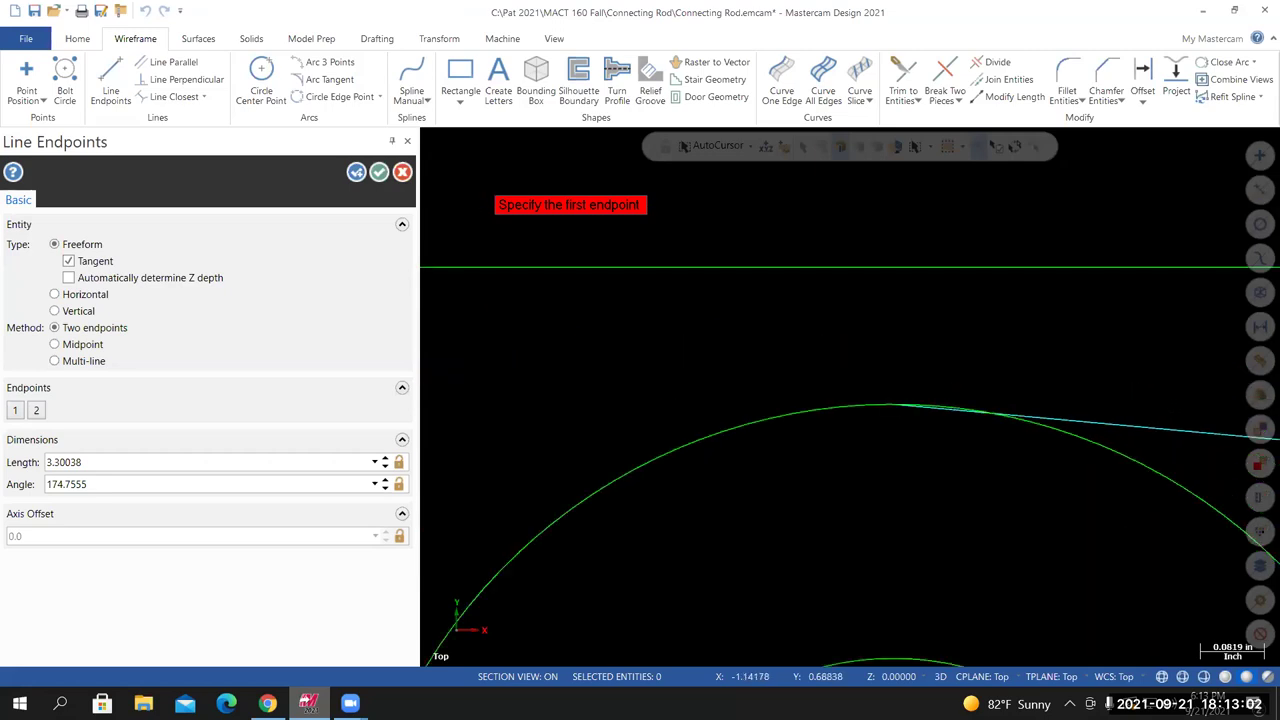
click(379, 172)
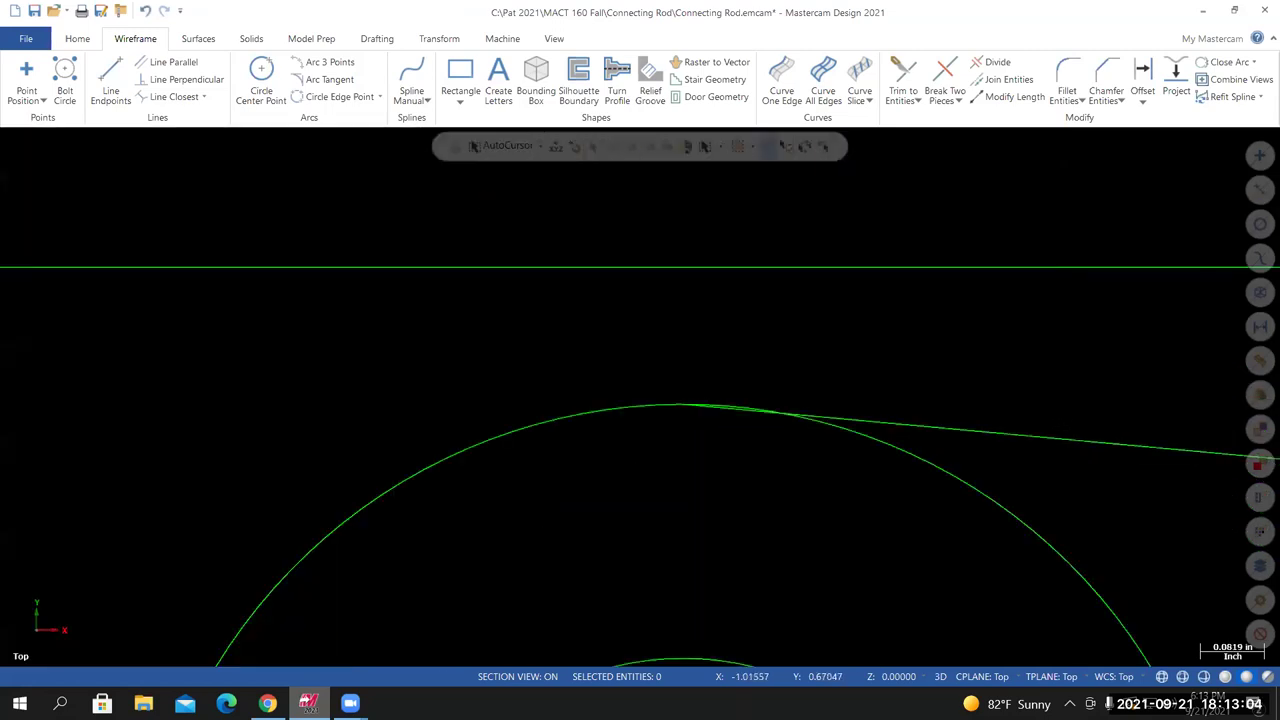
key(Escape)
scroll(1026, 460, down, 3)
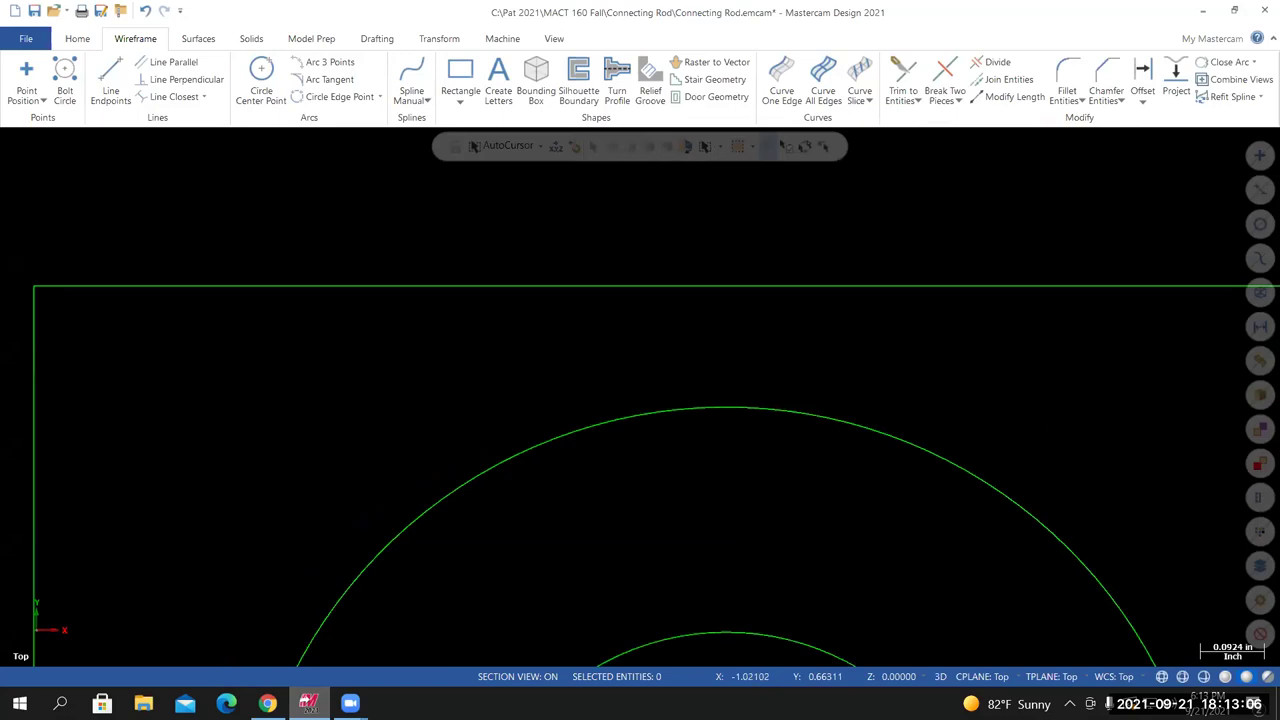
Draw a tangent line from the small outer circle's top to the large outer circle's top
scroll(988, 519, down, 5)
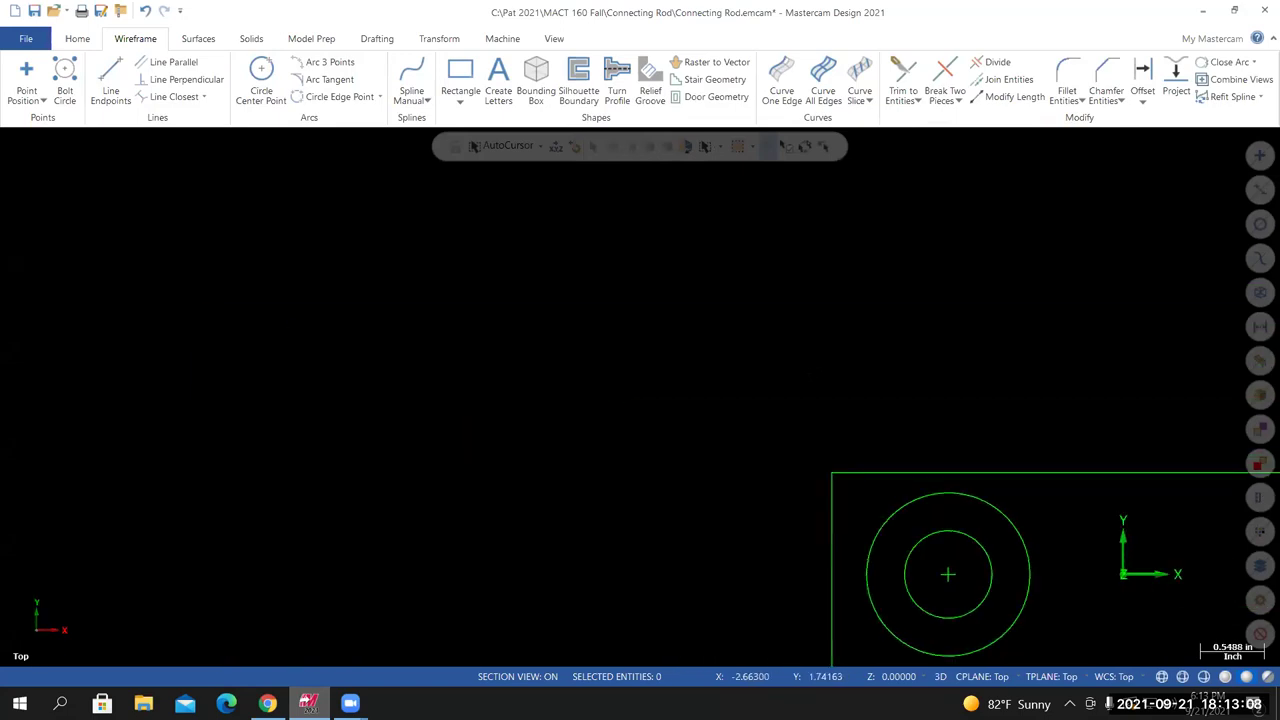
right_click(815, 368)
click(848, 437)
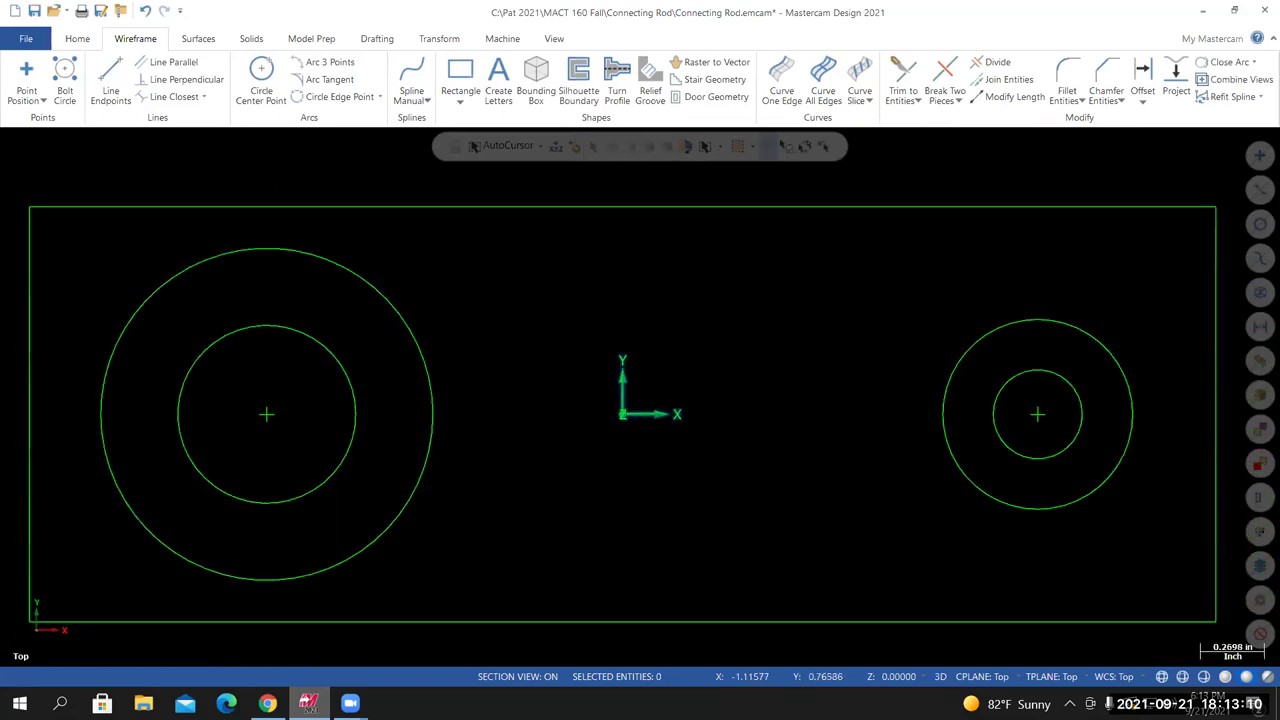
click(110, 76)
key(alt+F1)
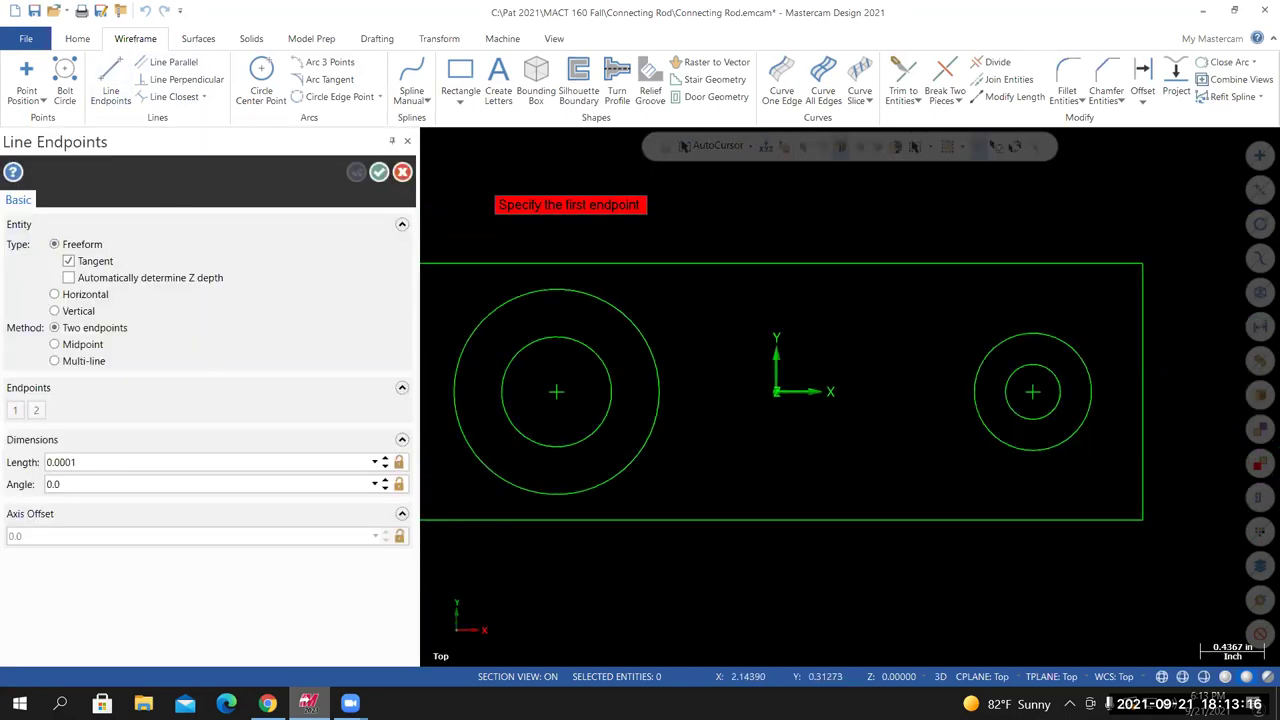
click(1070, 352)
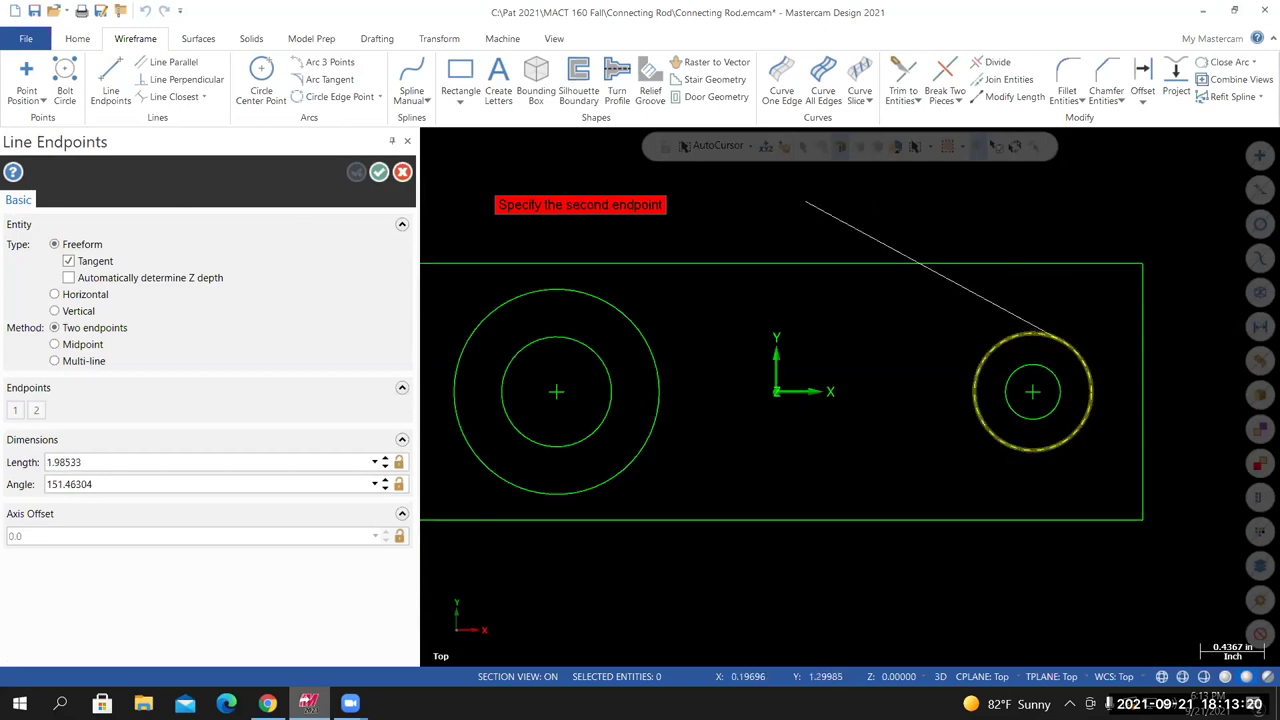
scroll(510, 292, up, 5)
scroll(509, 293, up, 3)
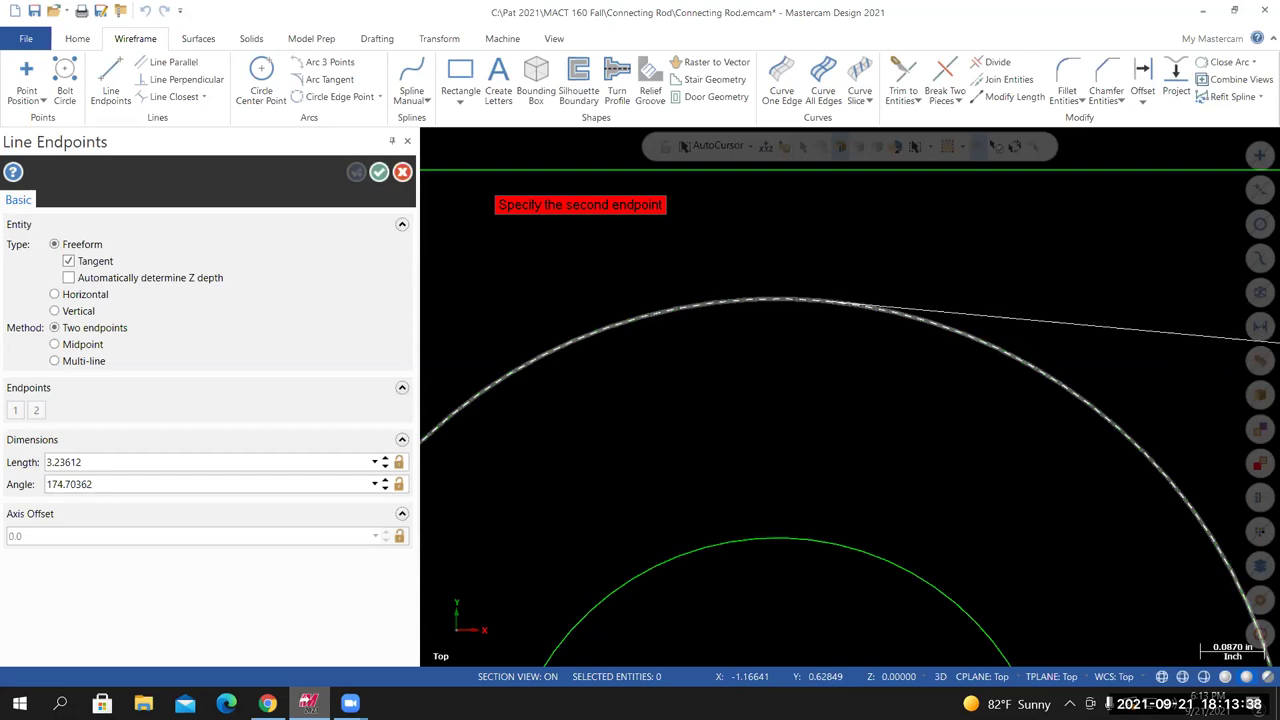
click(855, 304)
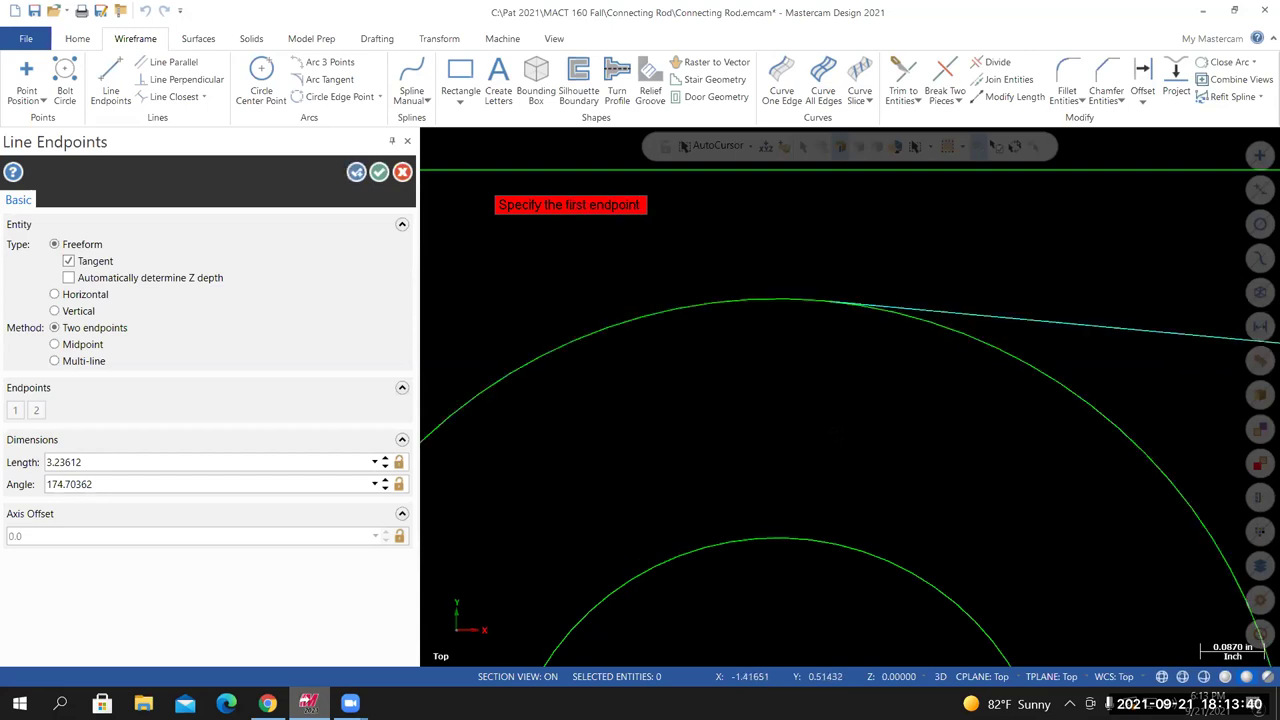
click(379, 172)
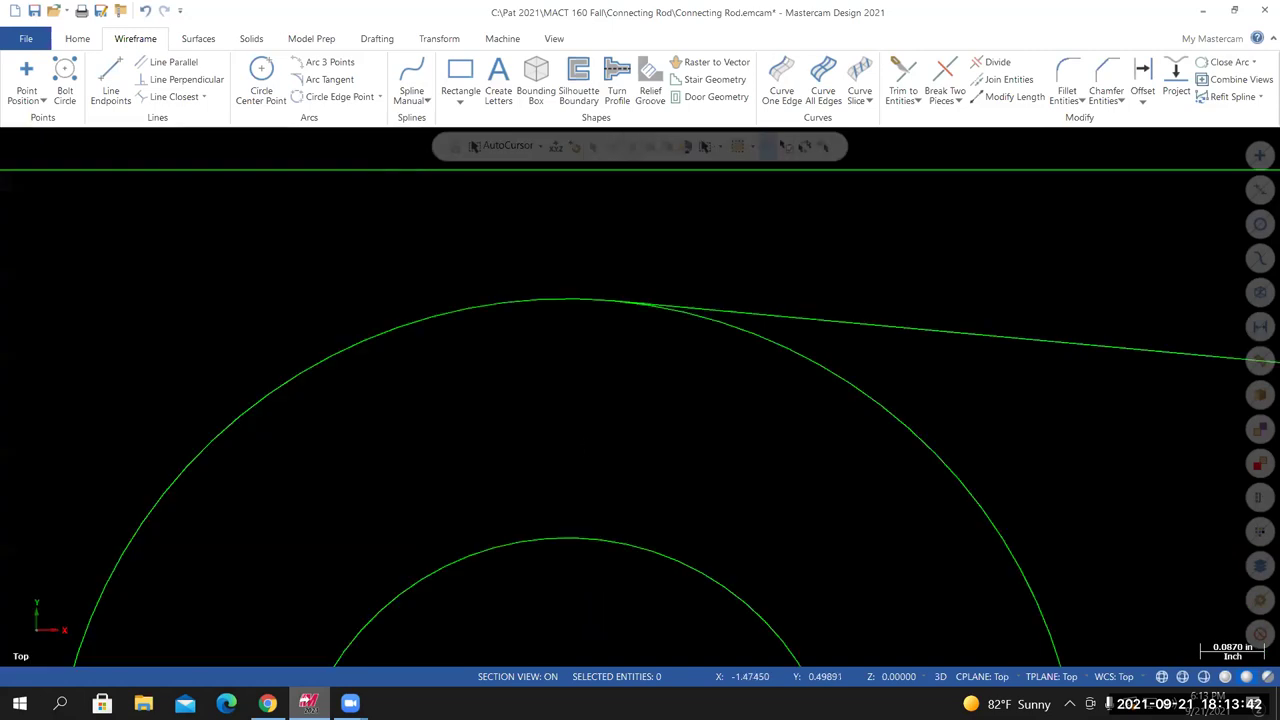
Fit the whole connecting rod in view and save the part file
right_click(648, 257)
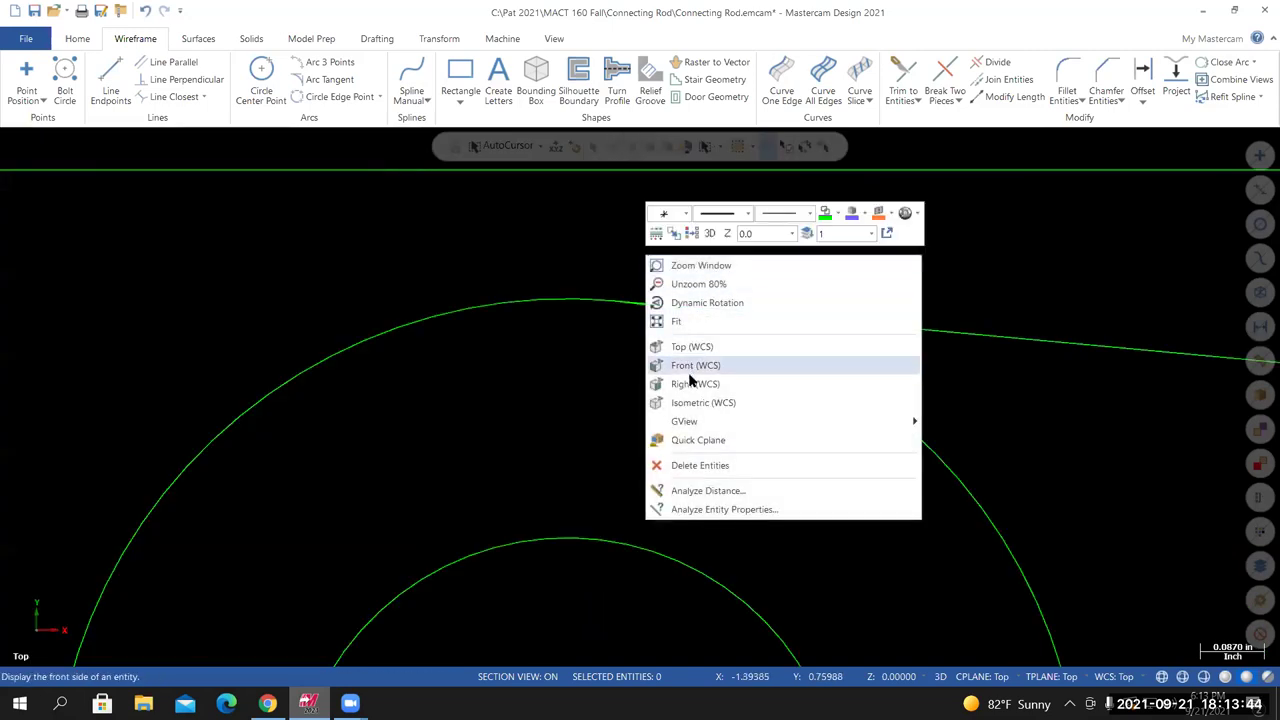
click(683, 319)
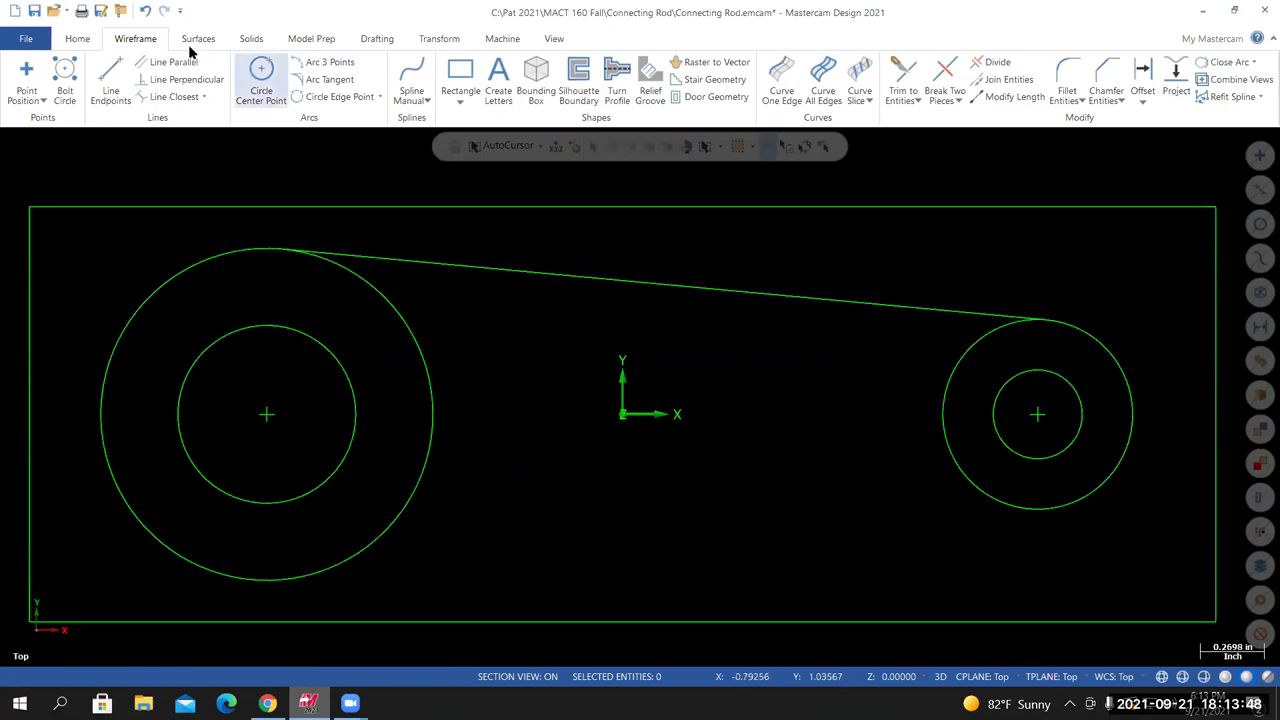
click(30, 40)
click(28, 206)
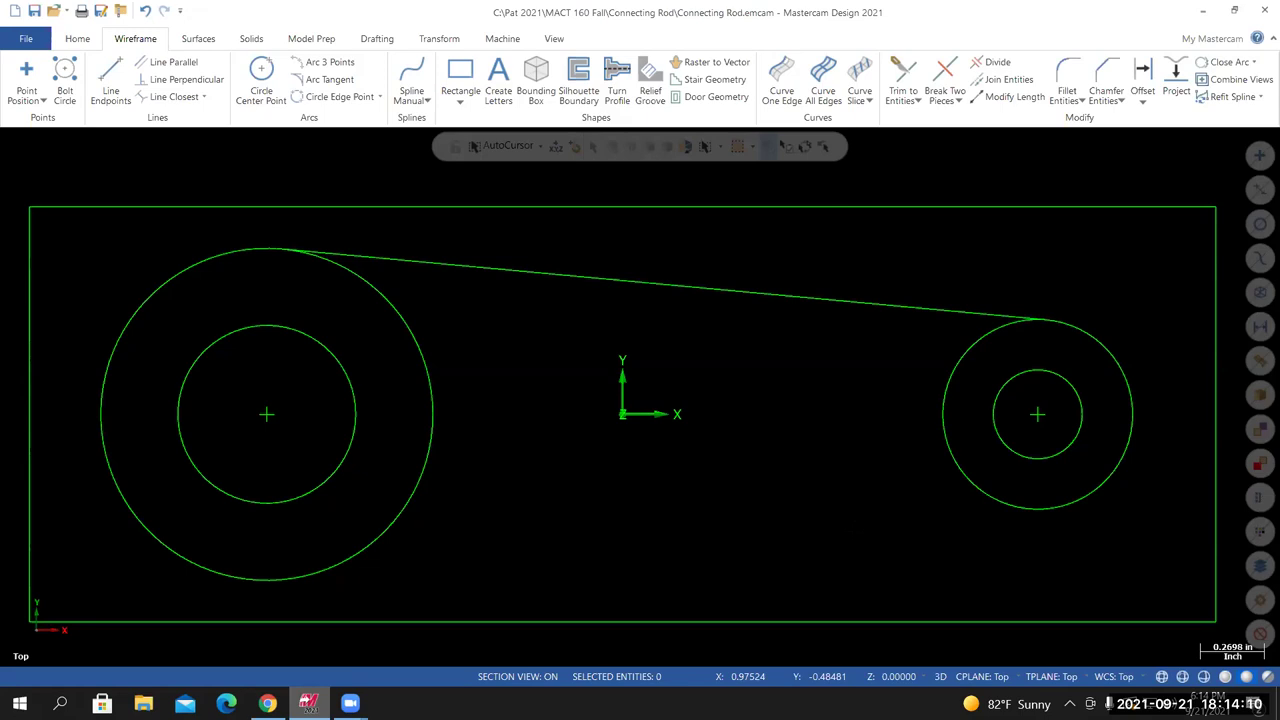
Draw a tangent line along the bottoms of the large and small outer circles
click(110, 82)
scroll(576, 524, down, 3)
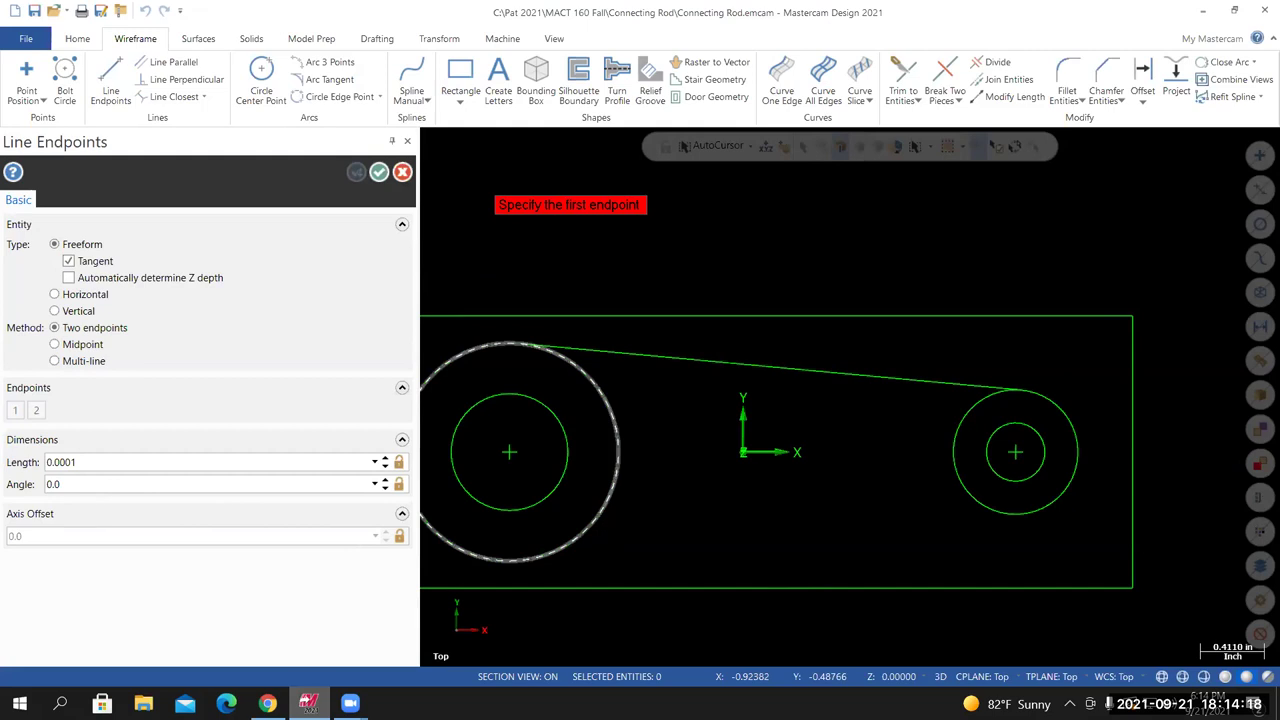
click(608, 523)
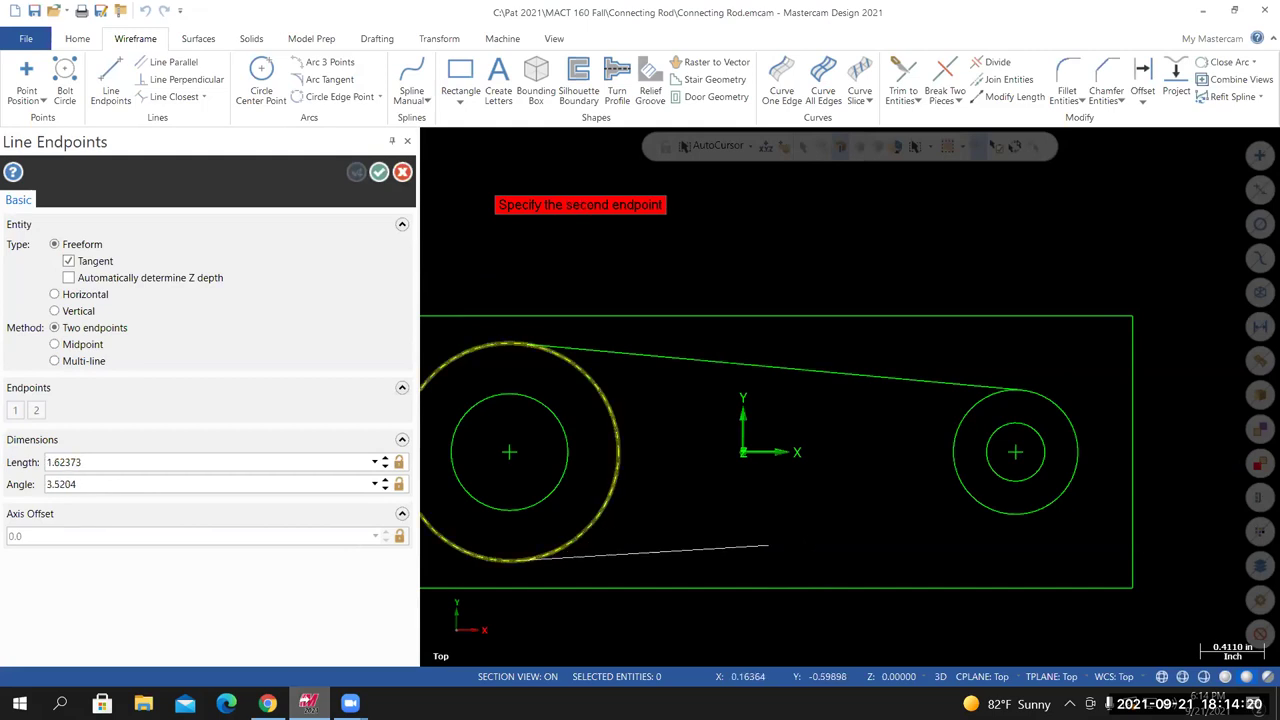
scroll(966, 518, up, 2)
scroll(992, 522, up, 2)
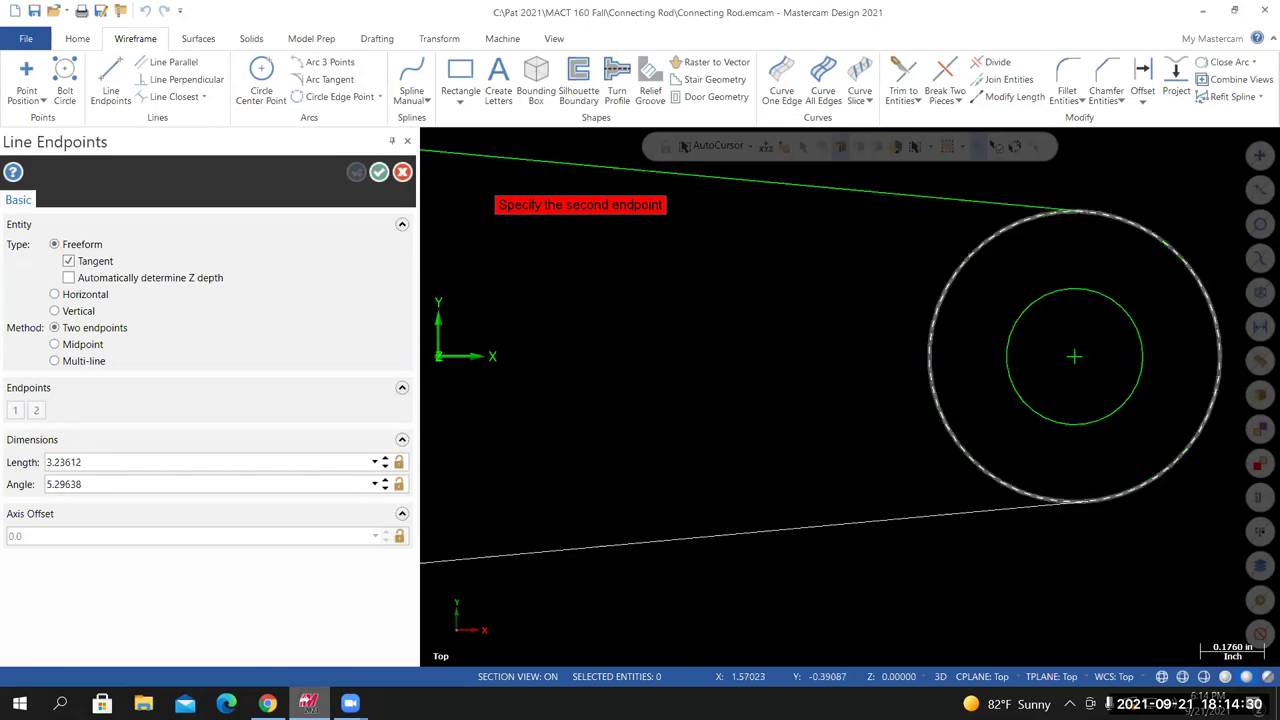
click(1015, 488)
scroll(908, 534, down, 2)
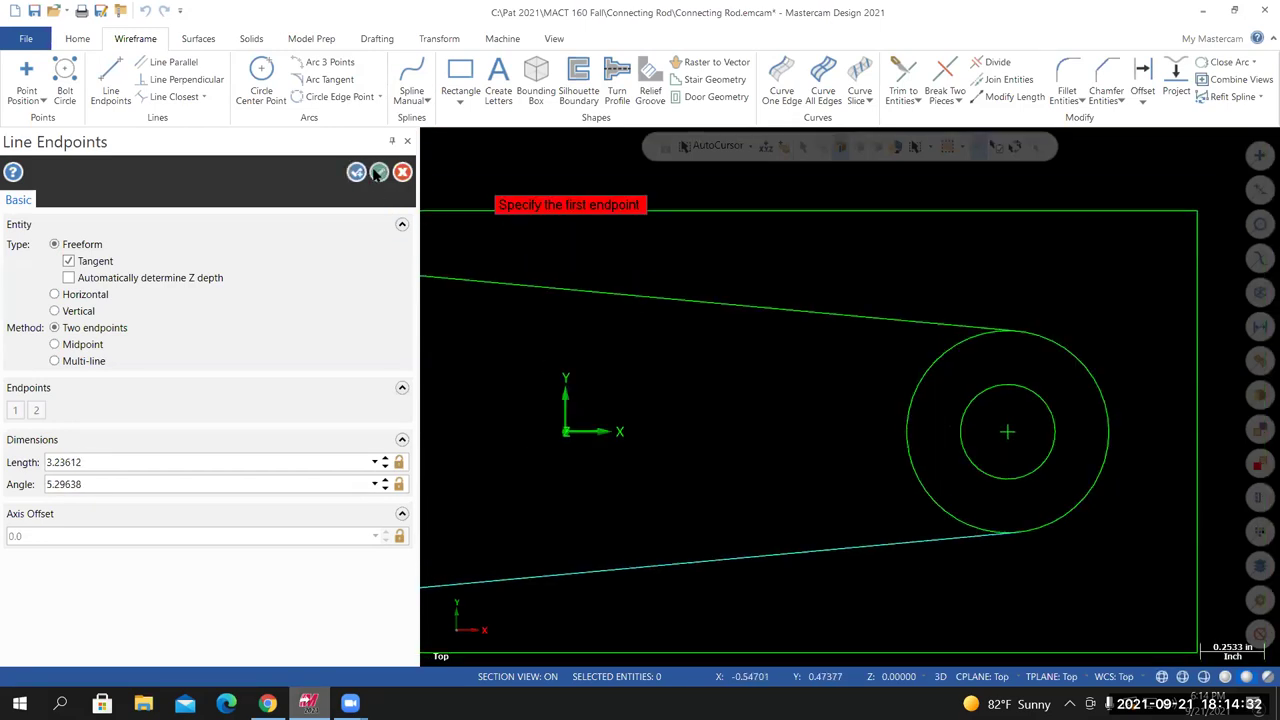
click(379, 172)
Zoom out to show the whole rod inside its rectangle
scroll(640, 450, down, 1)
scroll(606, 530, down, 3)
scroll(283, 611, up, 5)
scroll(258, 616, up, 1)
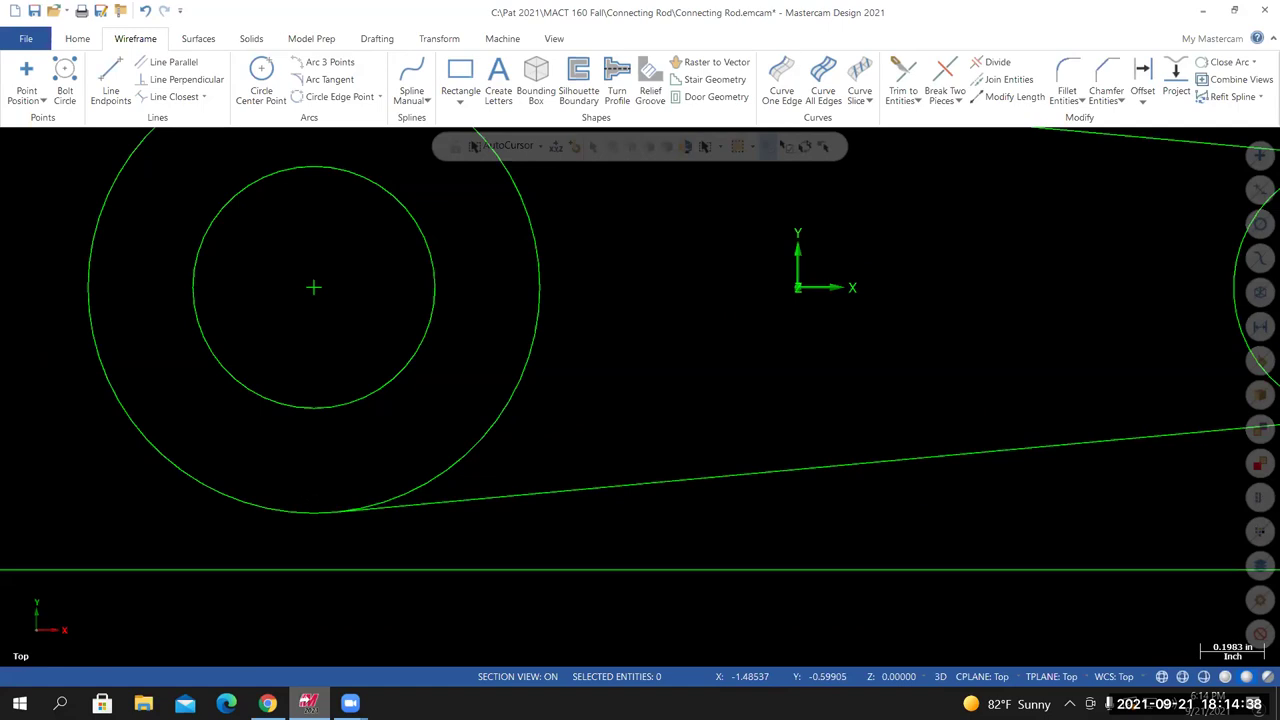
scroll(818, 543, down, 3)
scroll(1106, 530, up, 2)
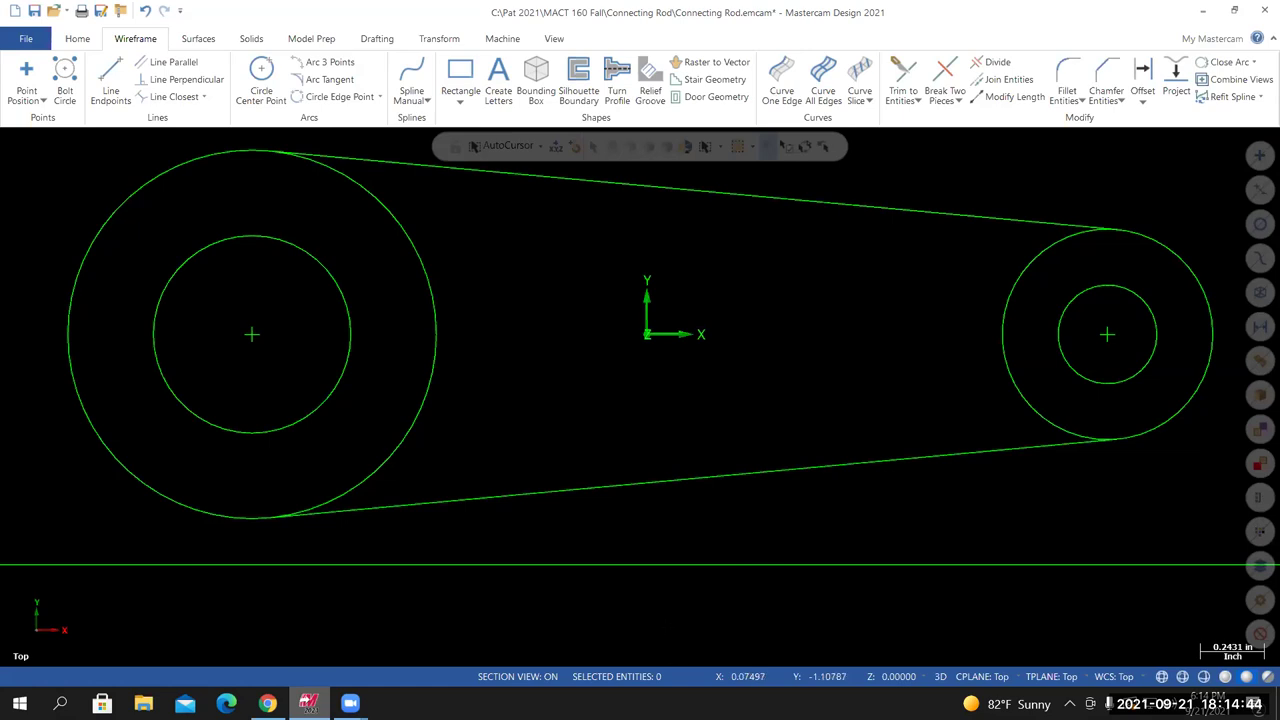
scroll(677, 634, down, 2)
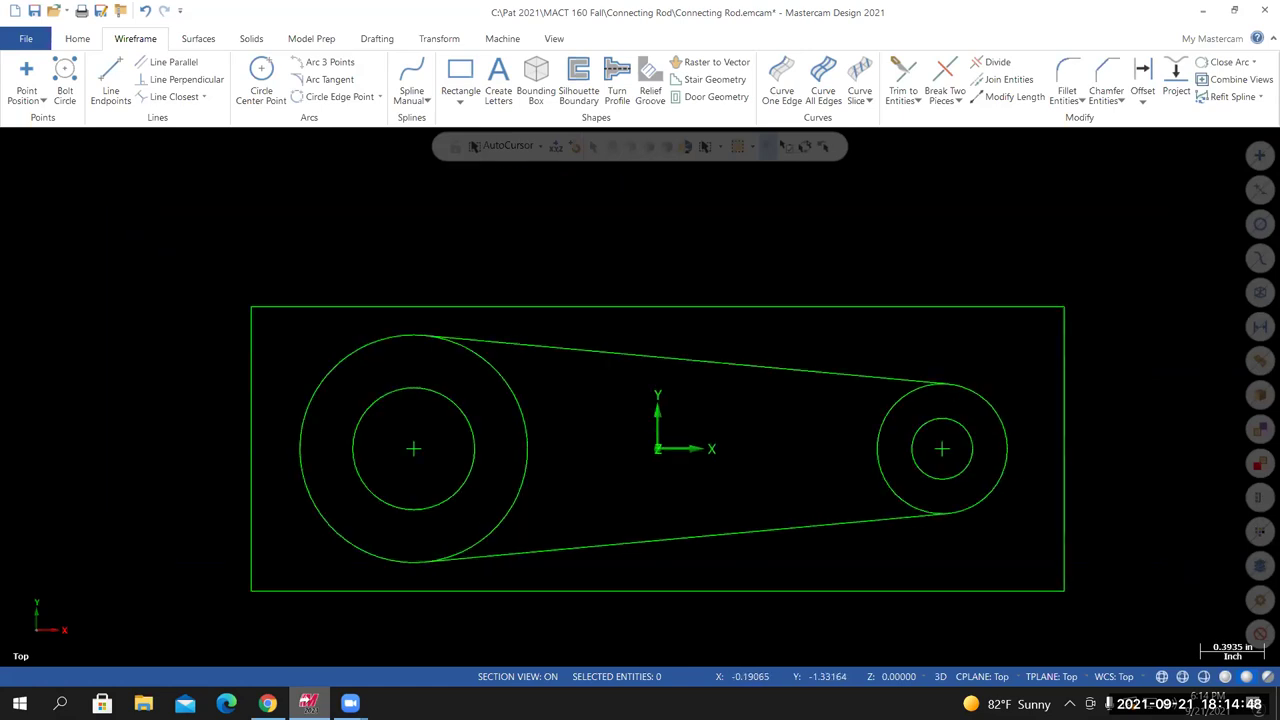
Select the bottom tangent line between the circle pairs and delete it
scroll(805, 605, up, 1)
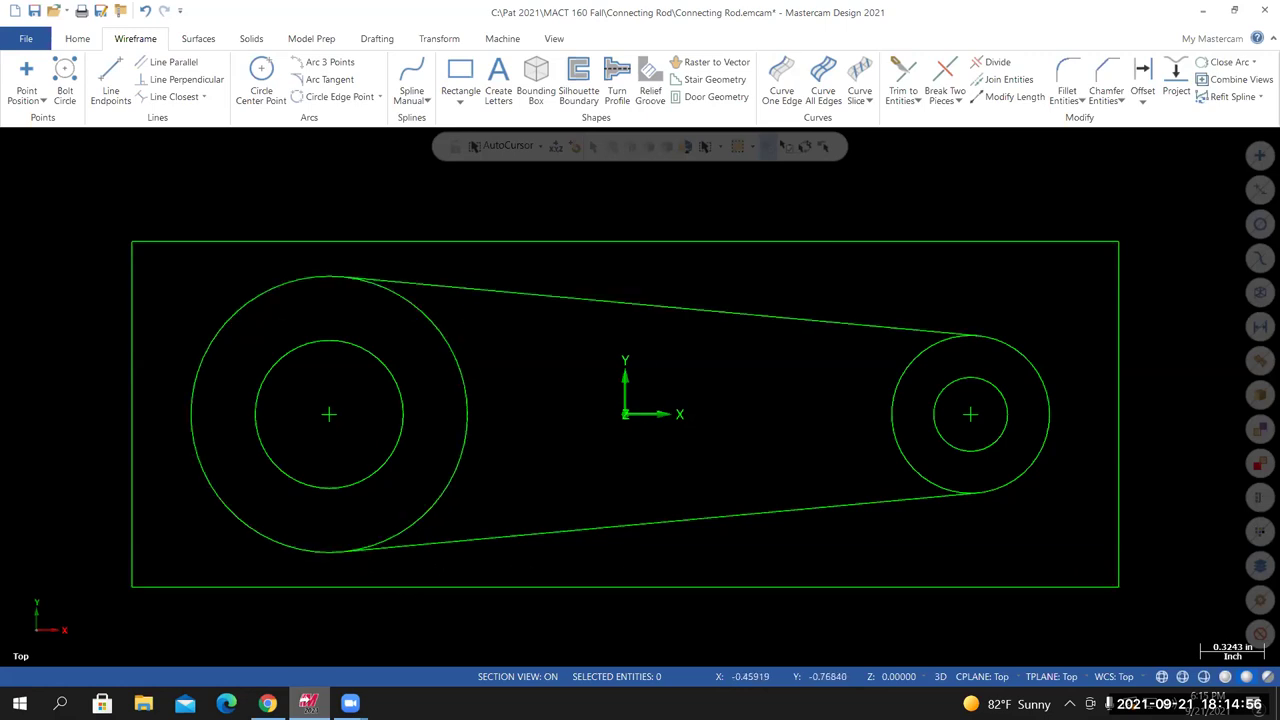
click(759, 511)
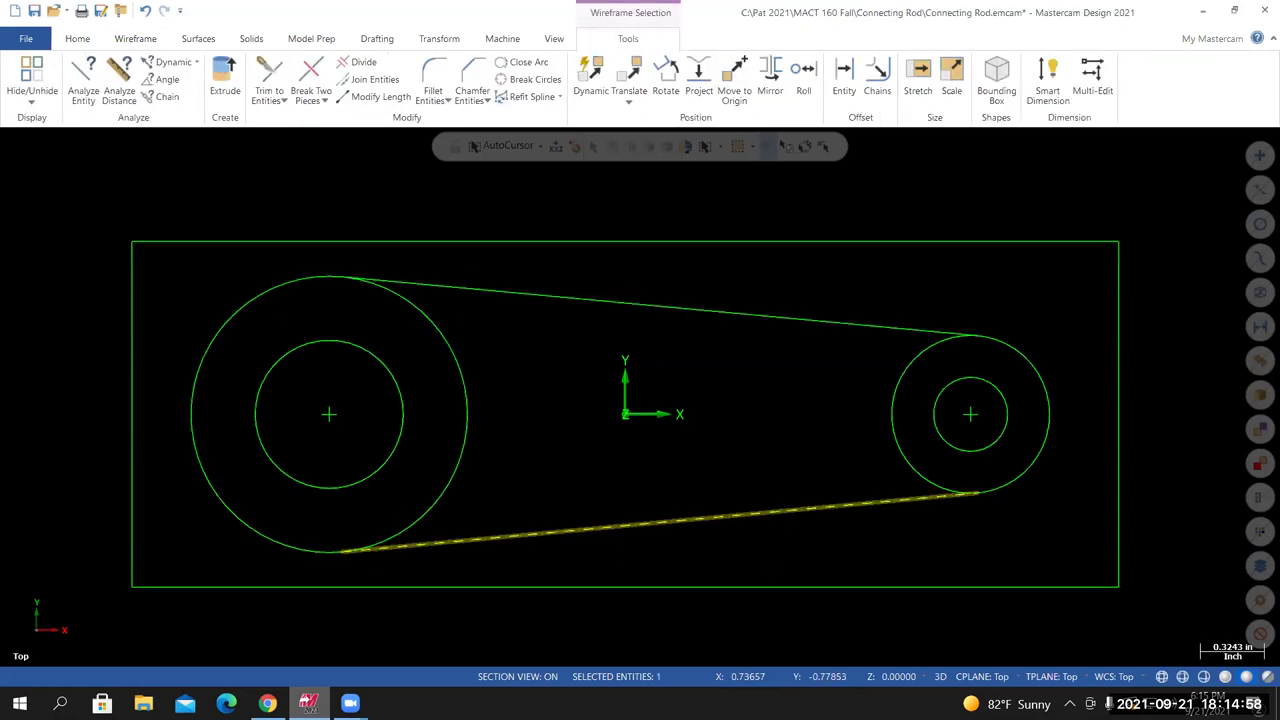
key(Delete)
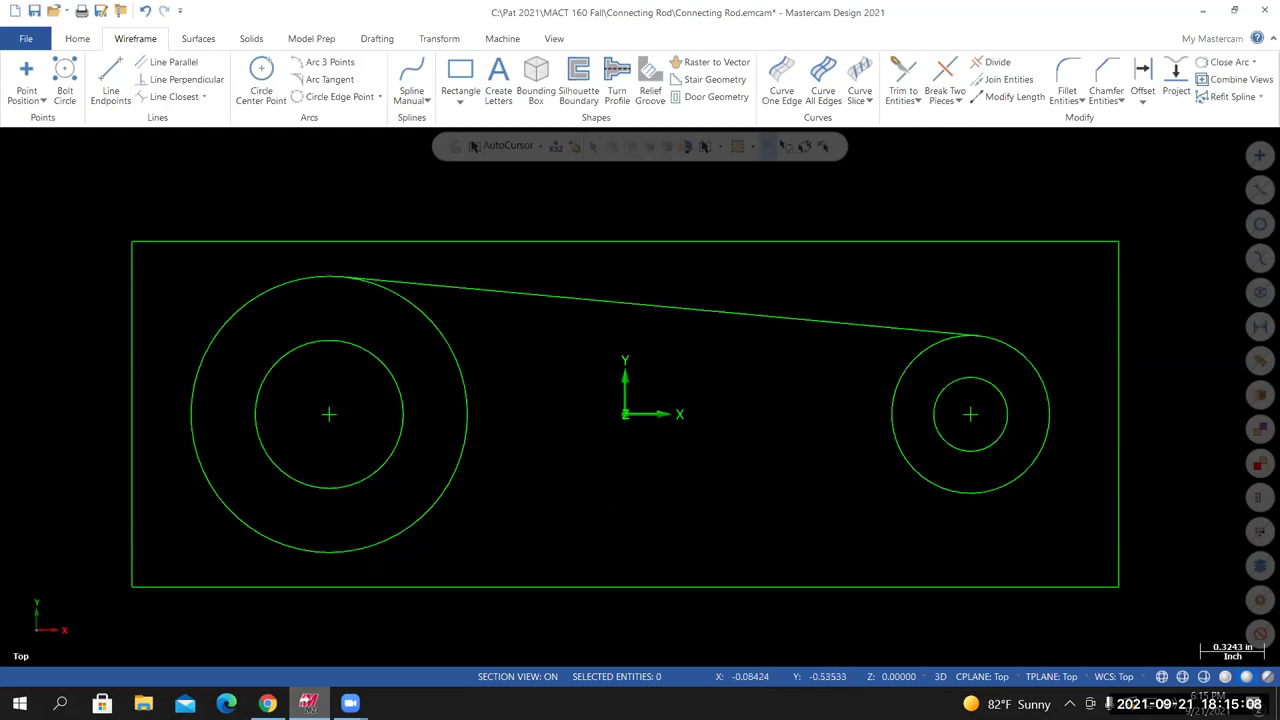
click(440, 40)
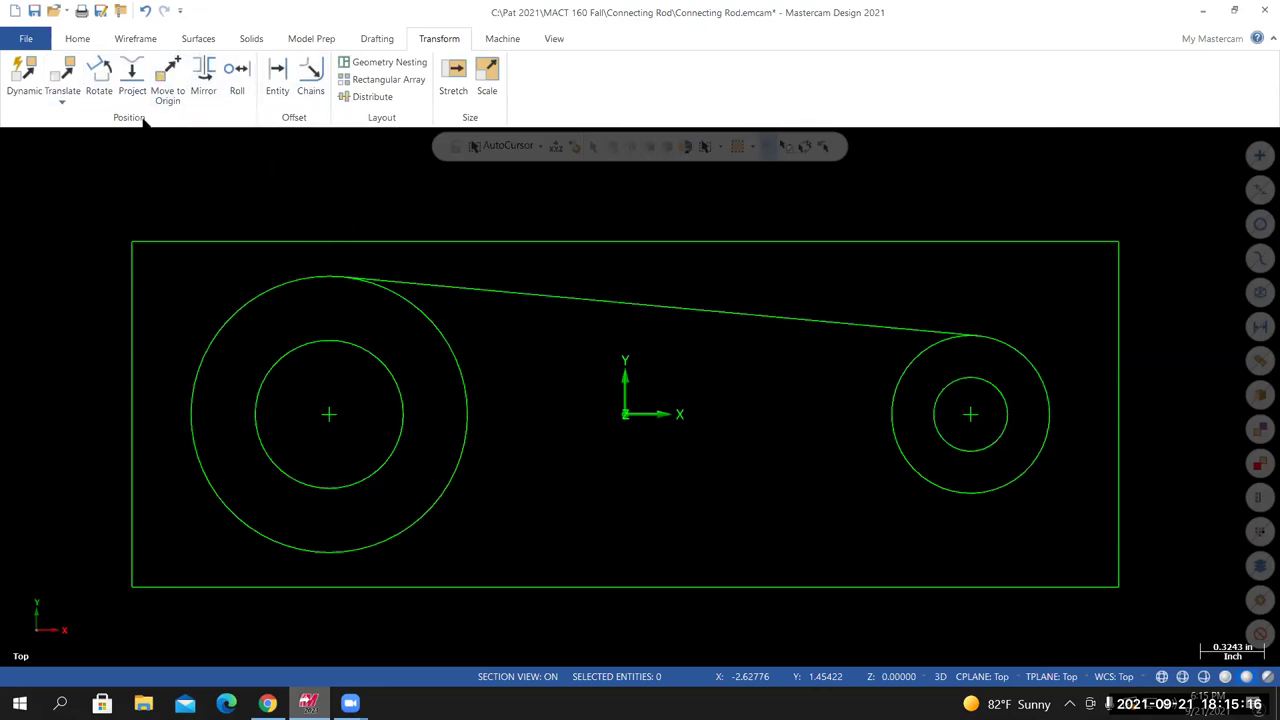
Mirror a copy of the top tangent line about the X axis to form the bottom line
click(204, 72)
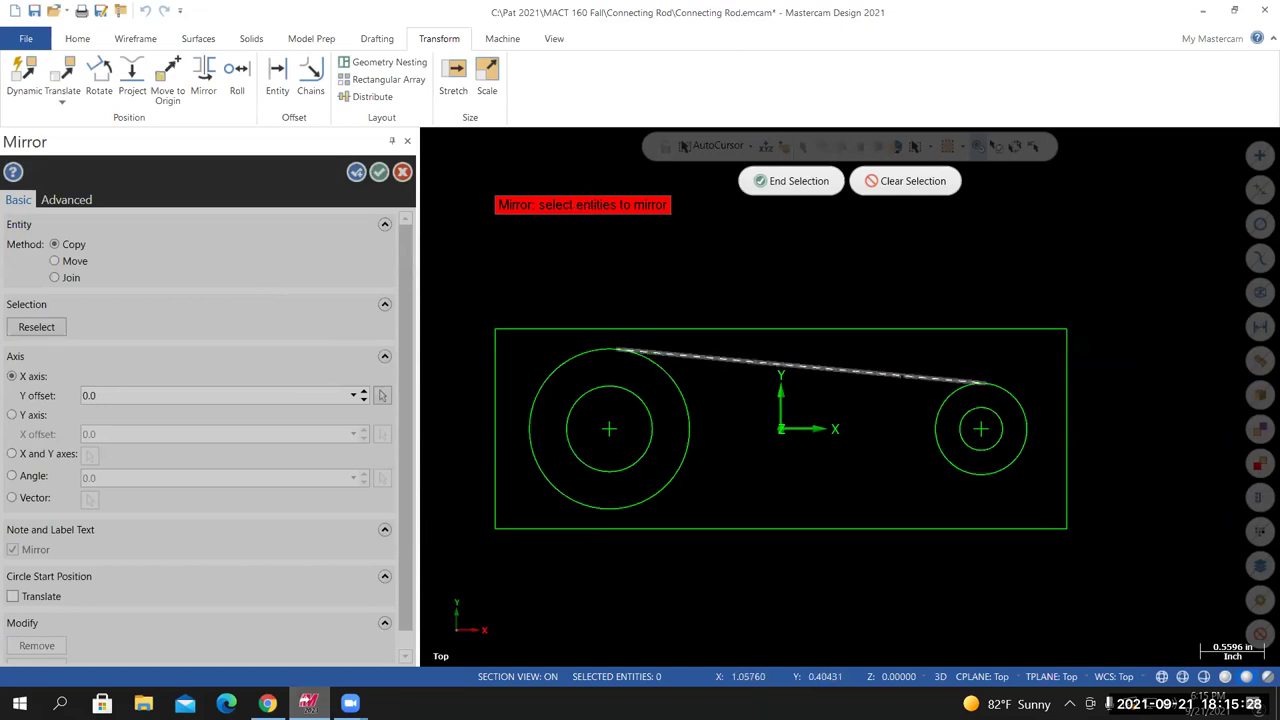
click(909, 377)
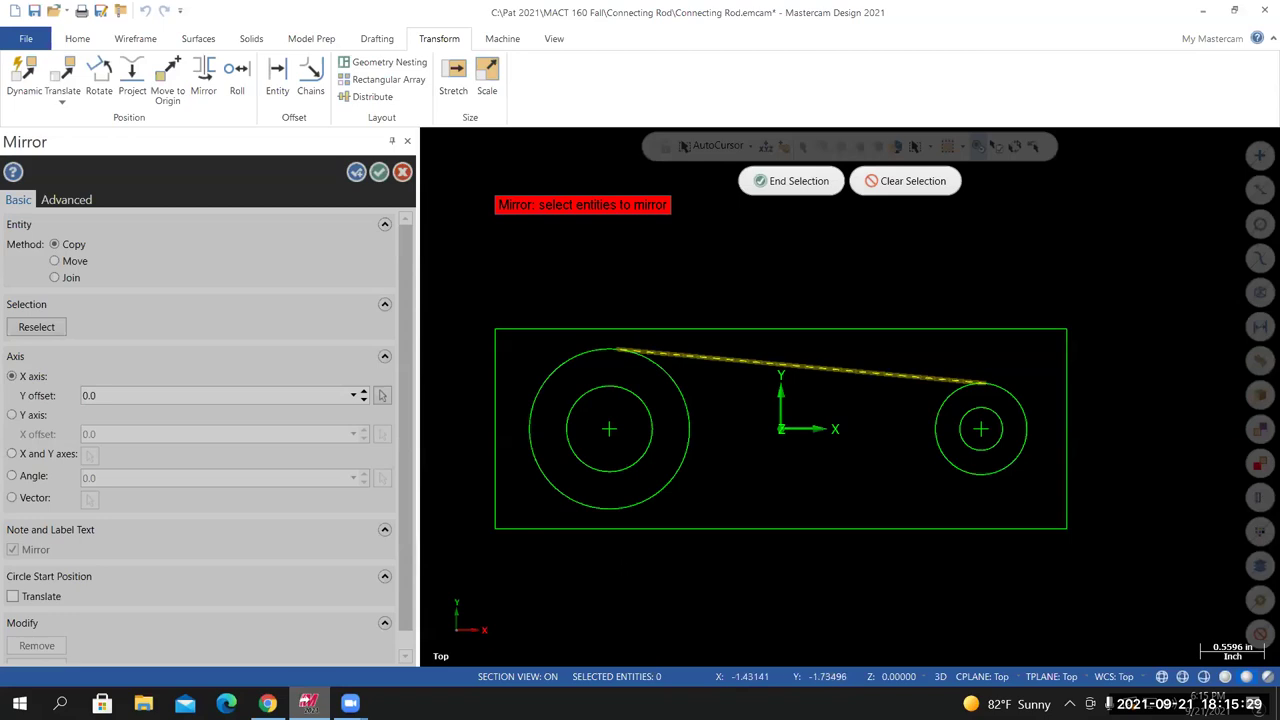
click(790, 181)
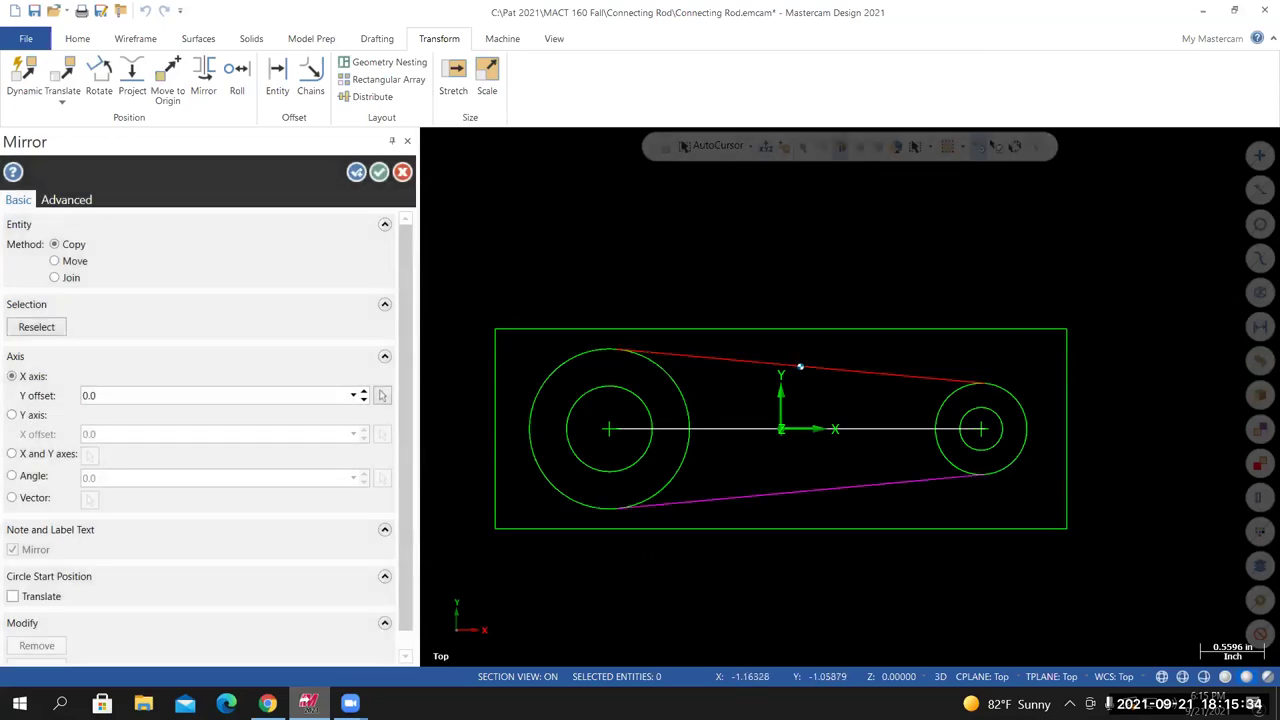
scroll(800, 367, up, 1)
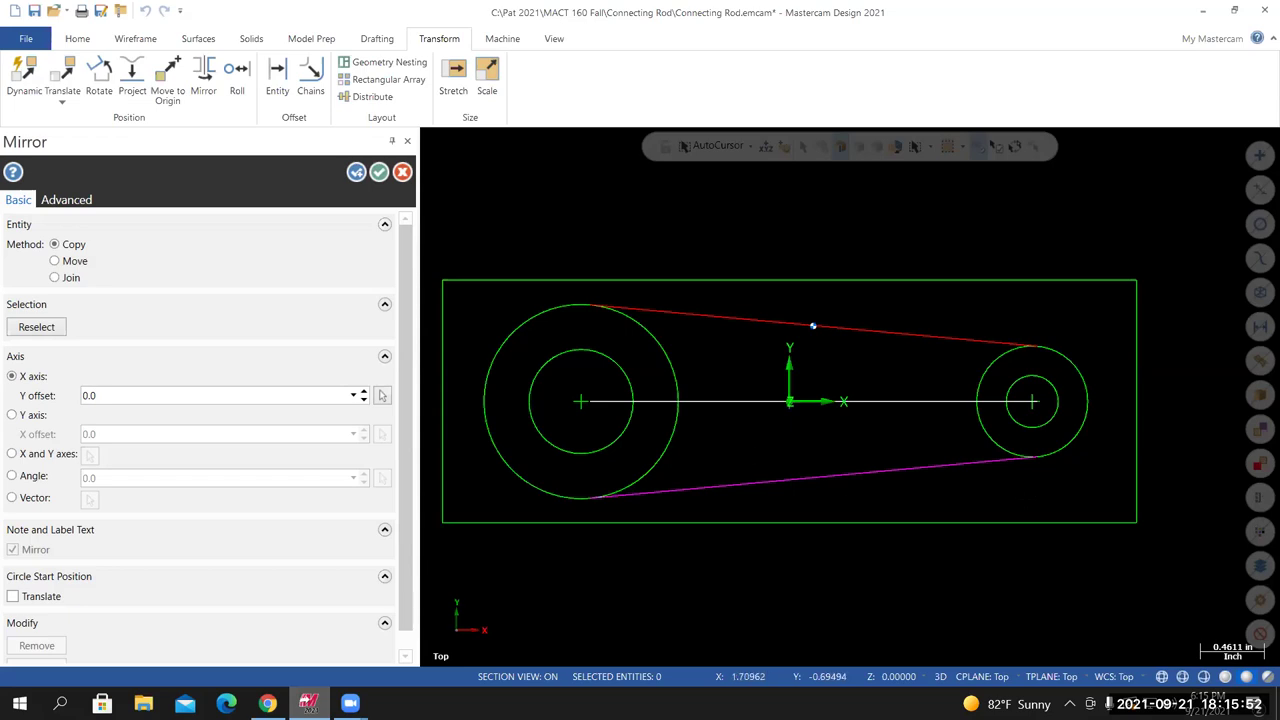
click(379, 172)
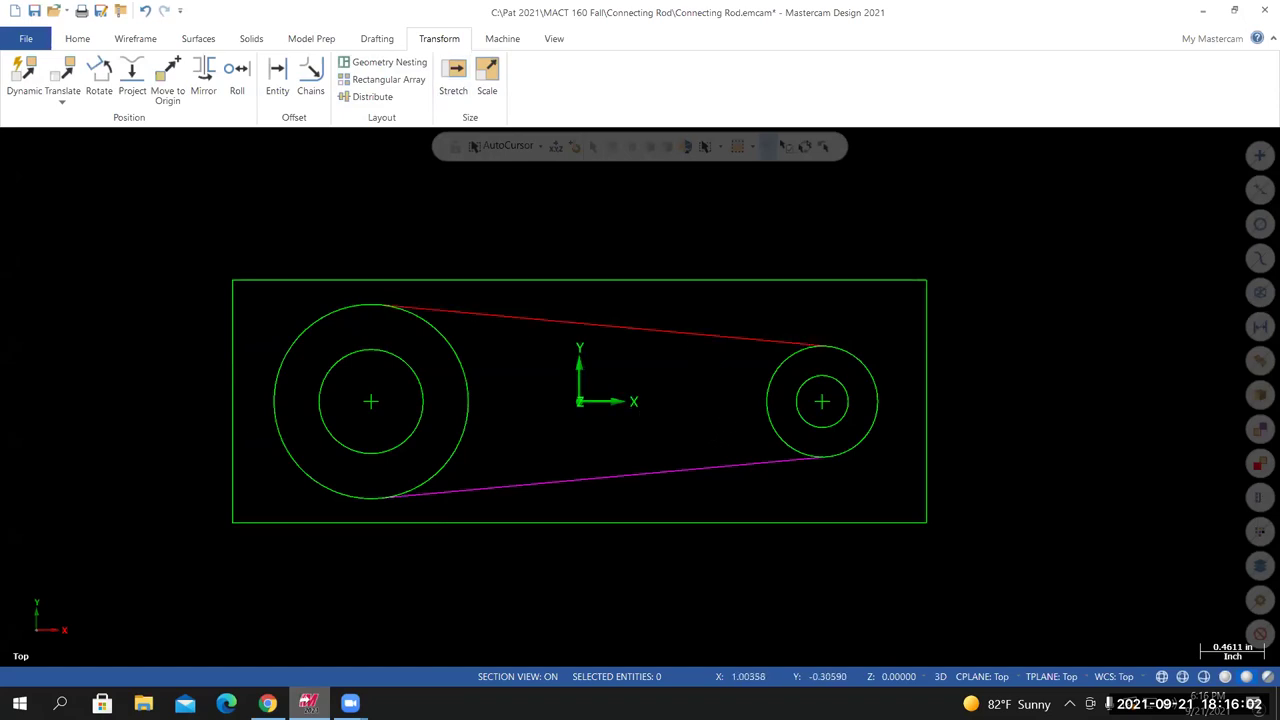
Clear the red and magenta line colours and save the connecting rod file
right_click(560, 197)
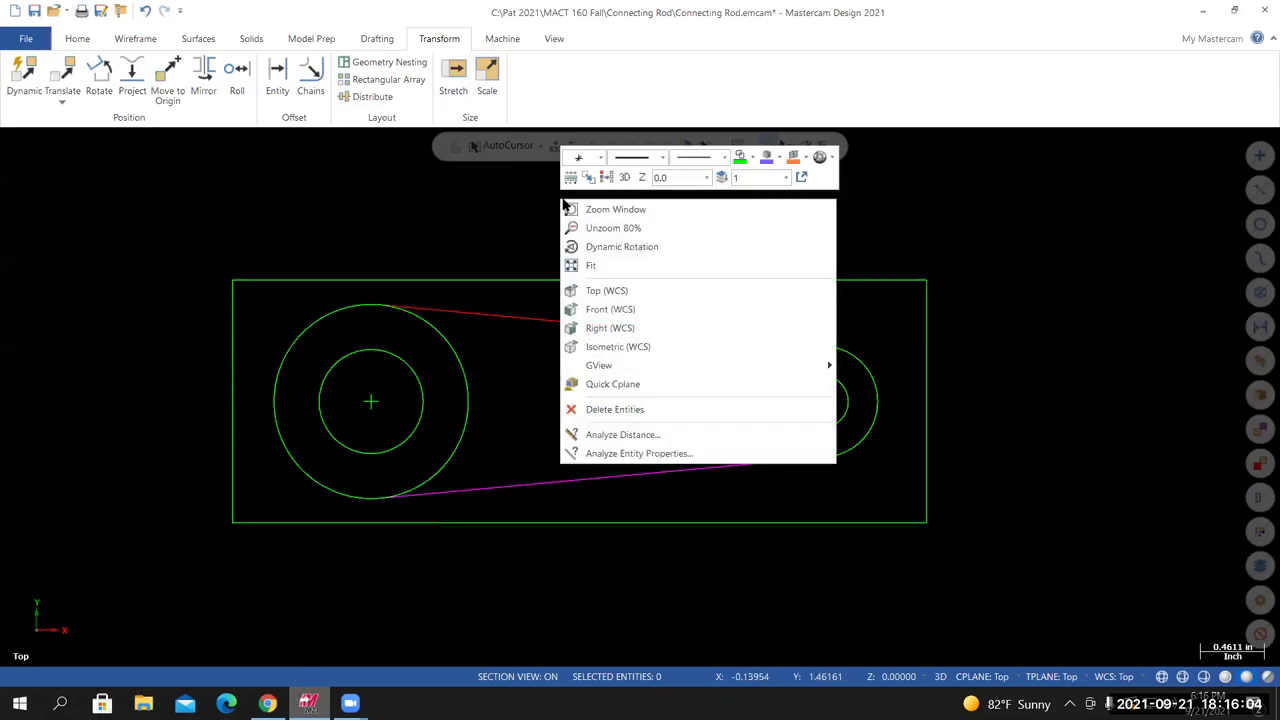
click(607, 179)
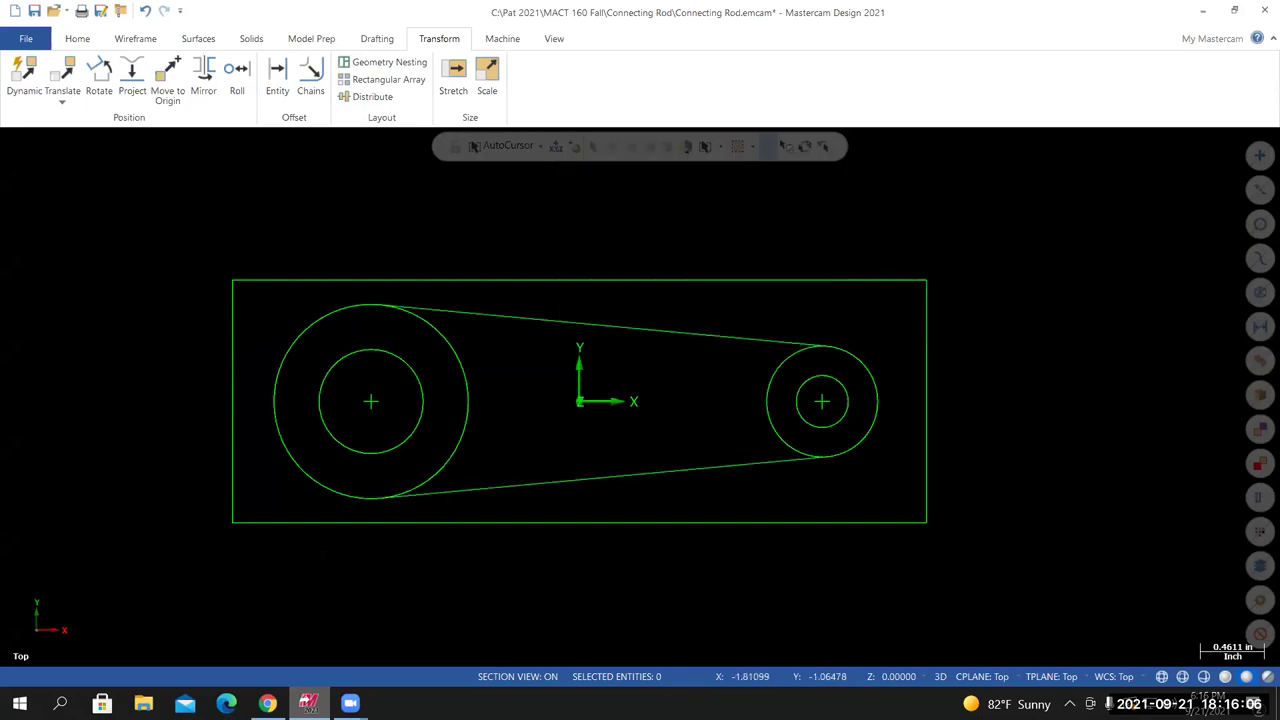
click(28, 42)
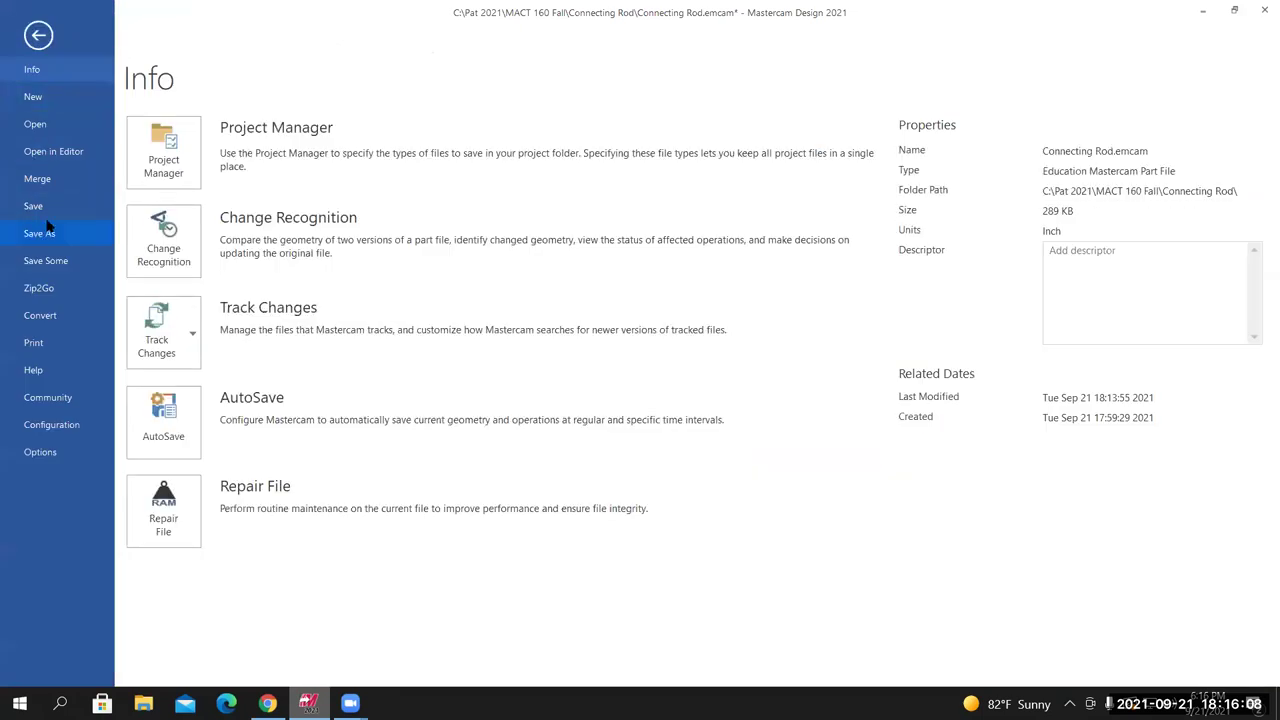
click(42, 210)
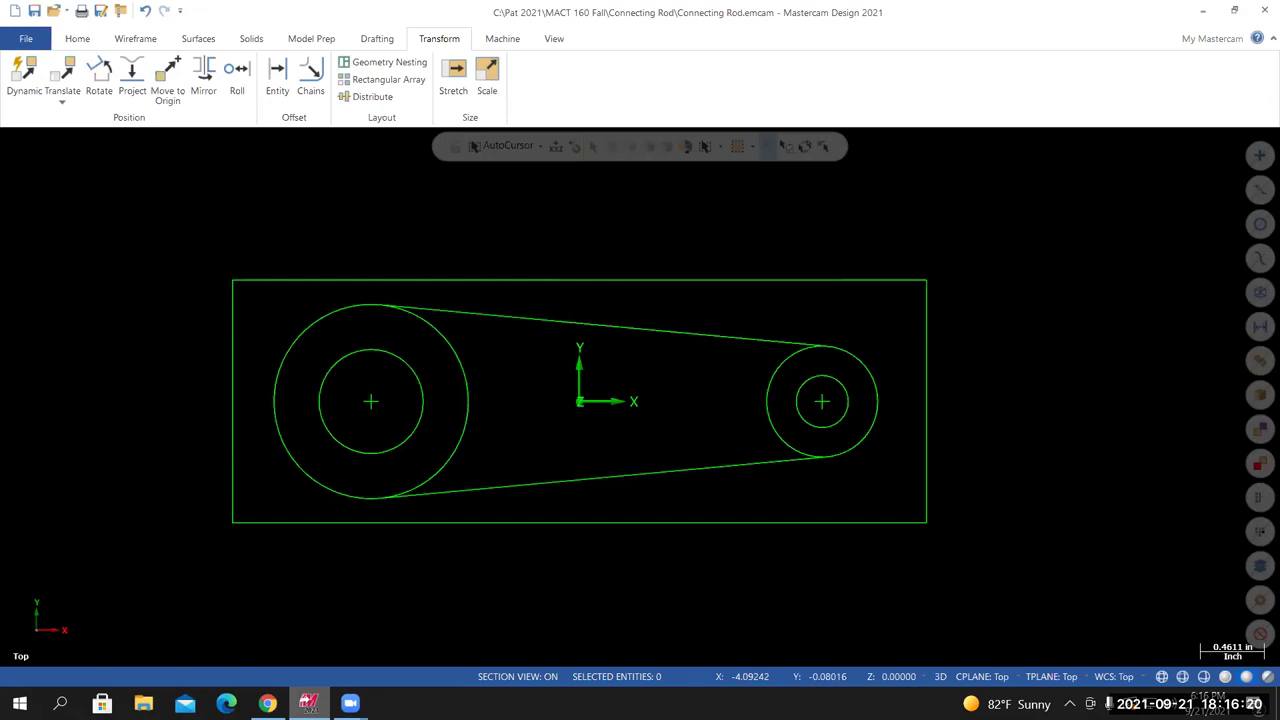
scroll(254, 430, up, 1)
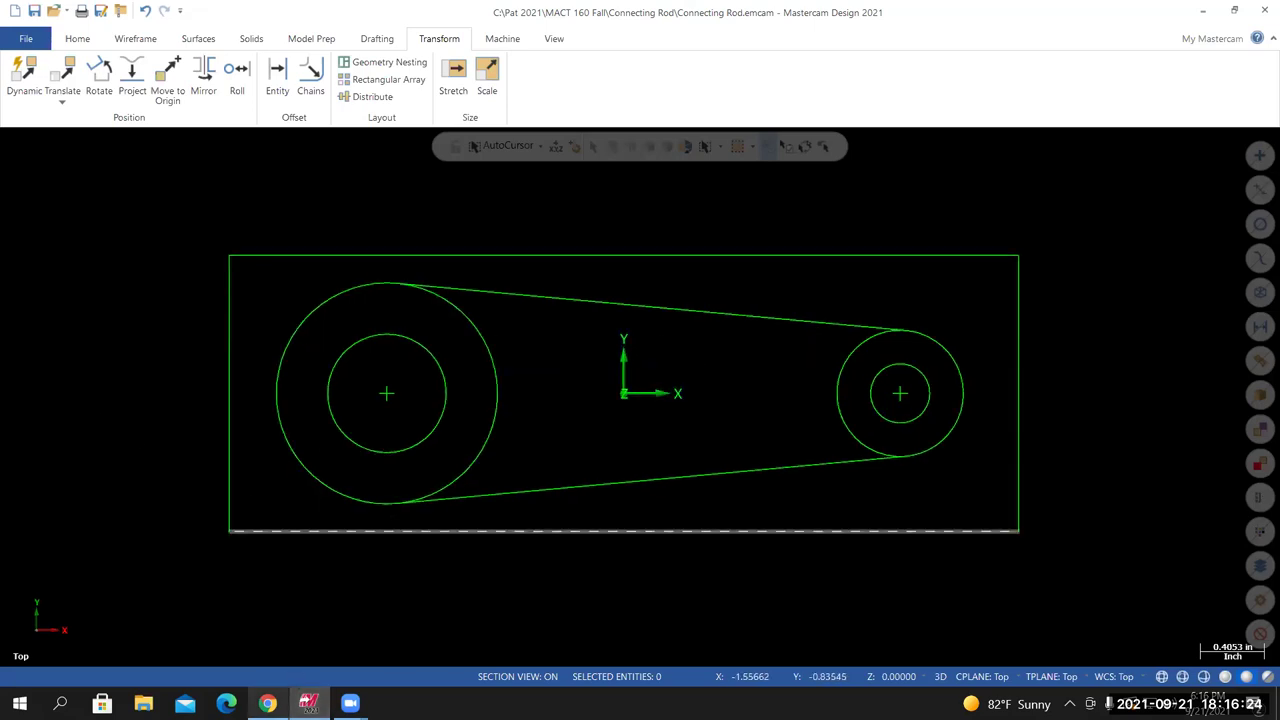
click(267, 703)
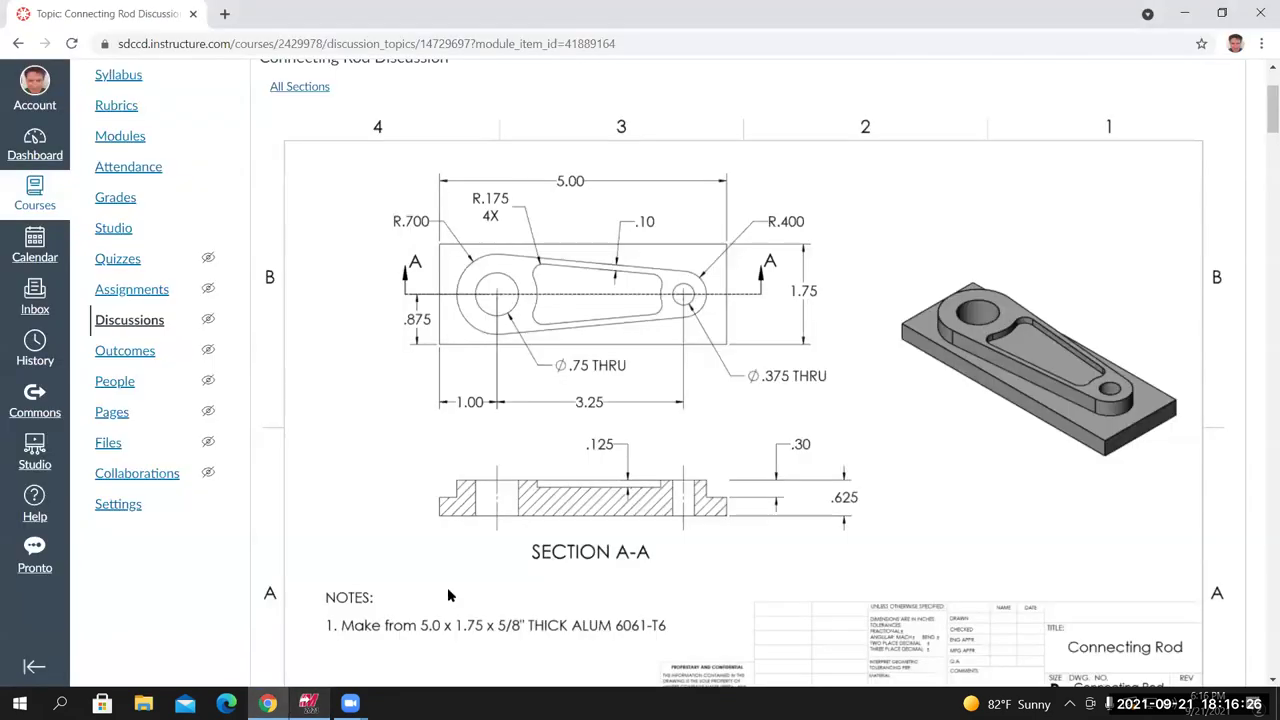
Scroll the Canvas discussion down to the eight-step Modeling 'Connecting Rod' instructions
scroll(1262, 127, down, 1)
scroll(1262, 127, down, 20)
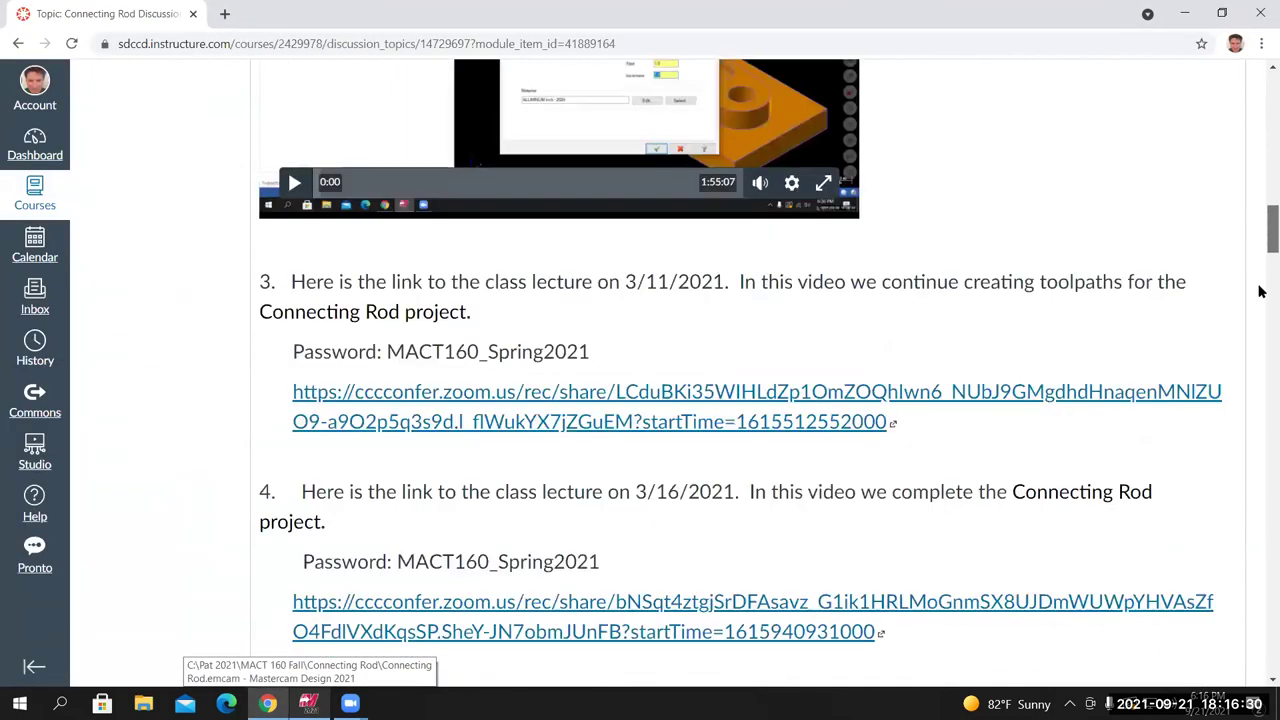
scroll(1254, 355, down, 10)
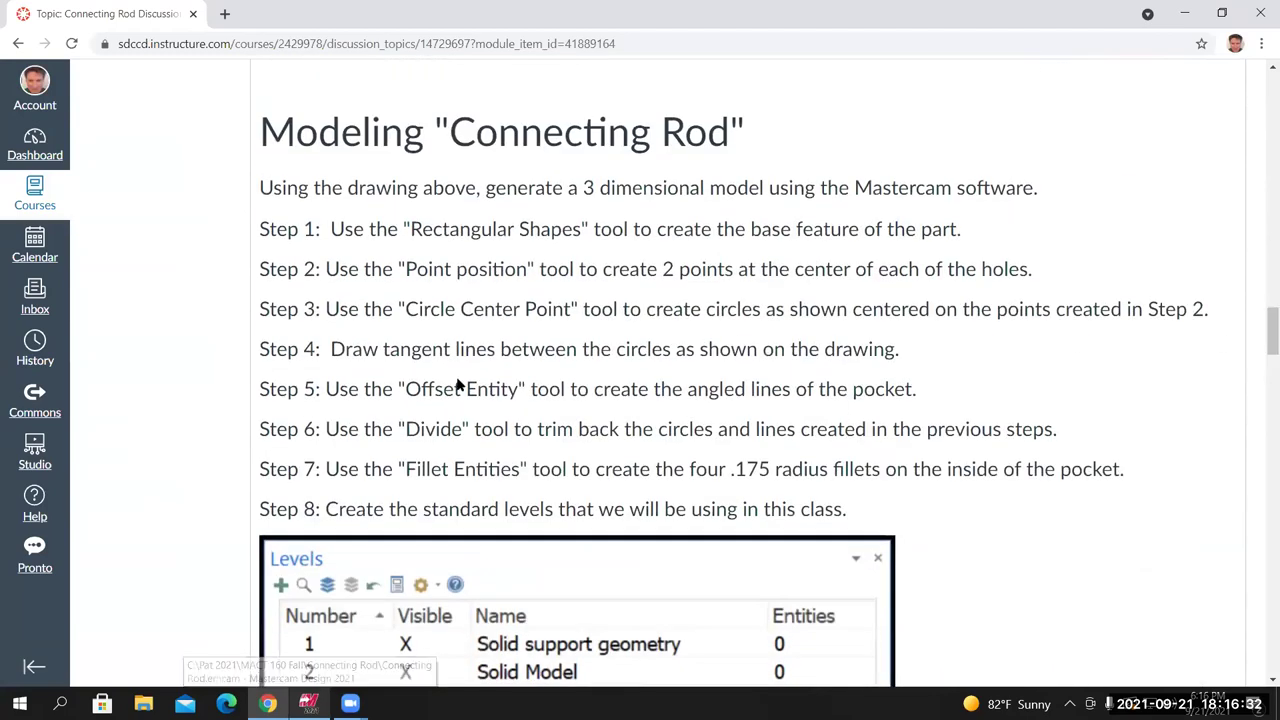
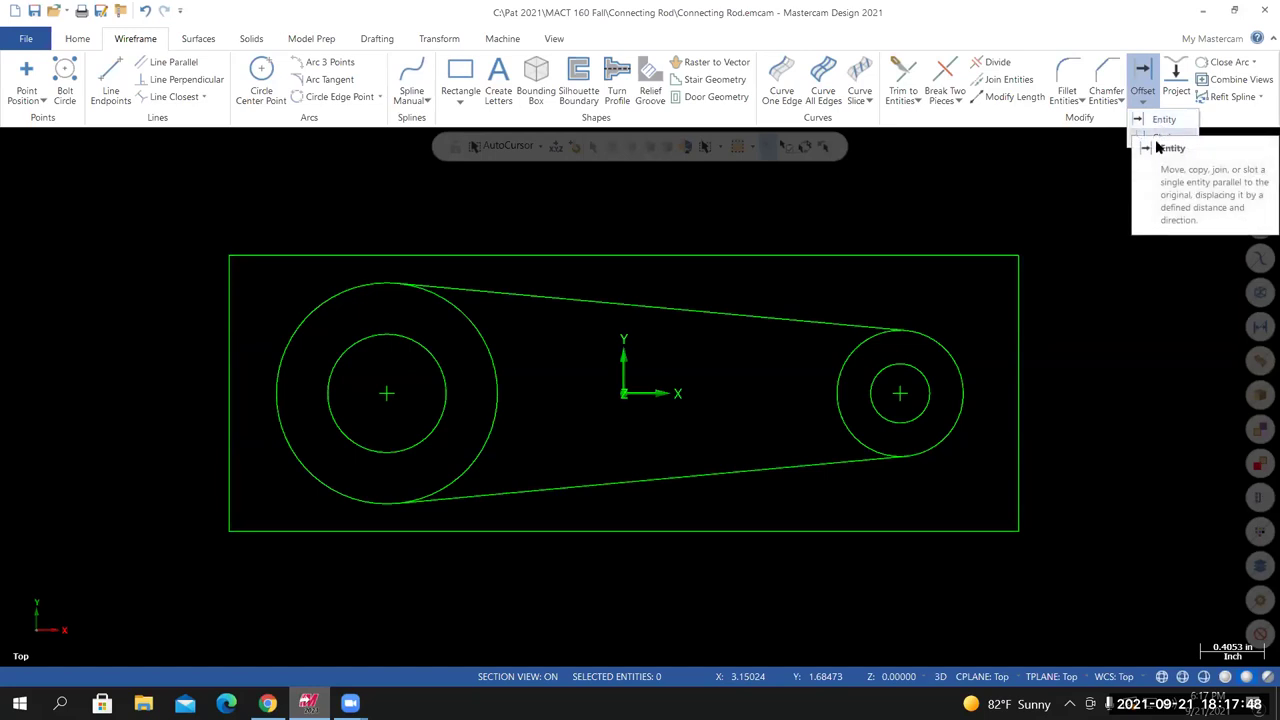
Close the offset list and launch Offset Entity from the Transform tab
click(1100, 33)
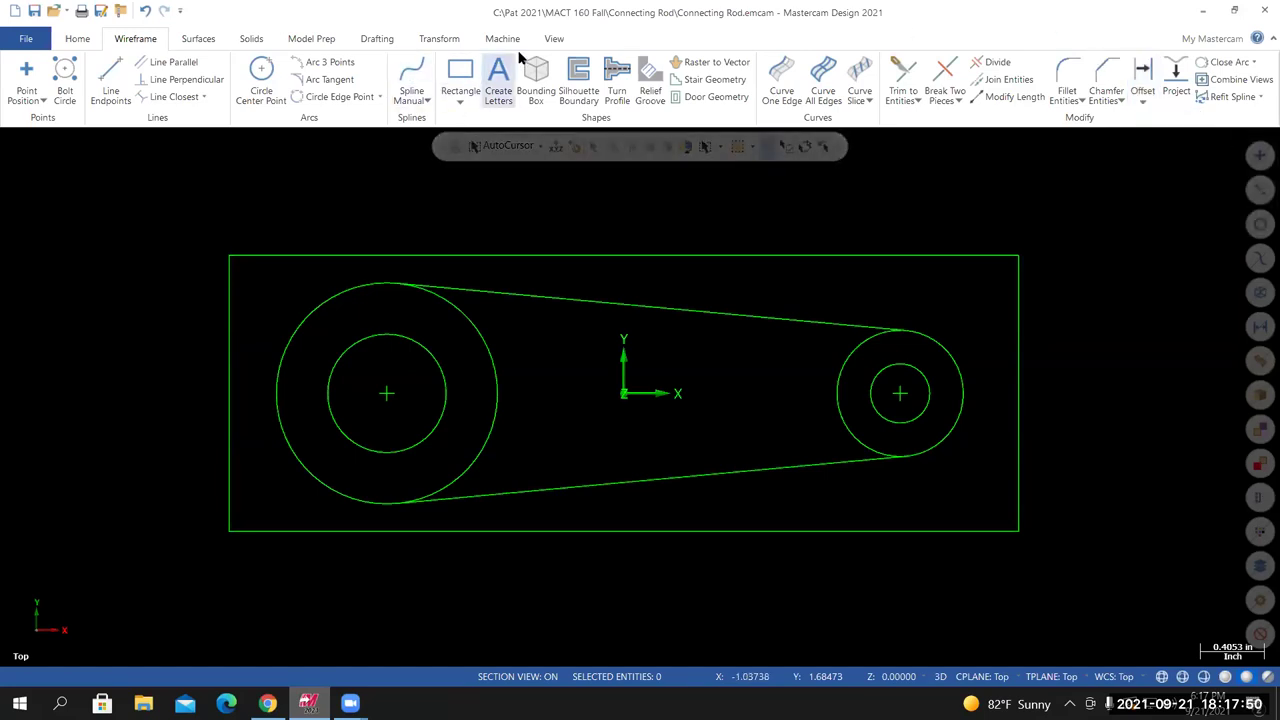
click(442, 42)
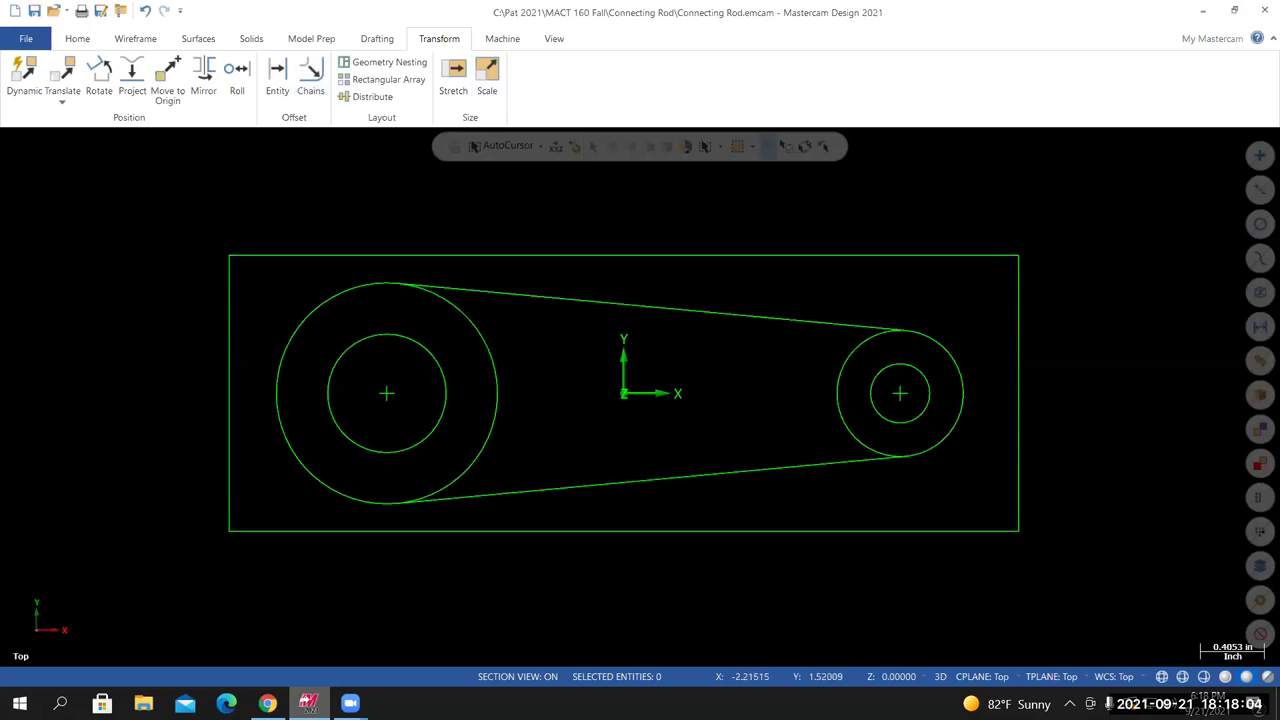
click(277, 80)
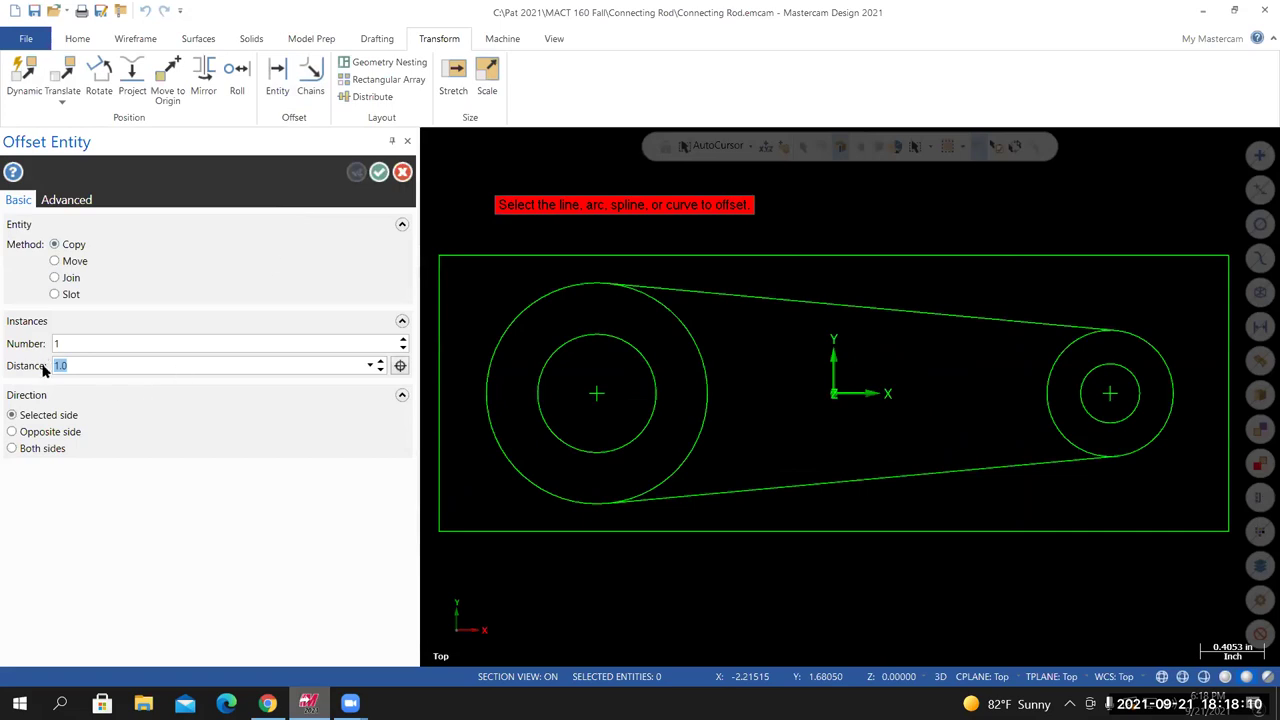
Set the offset distance to 0.1 and copy the upper tangent line below itself
text(0.1)
key(Return)
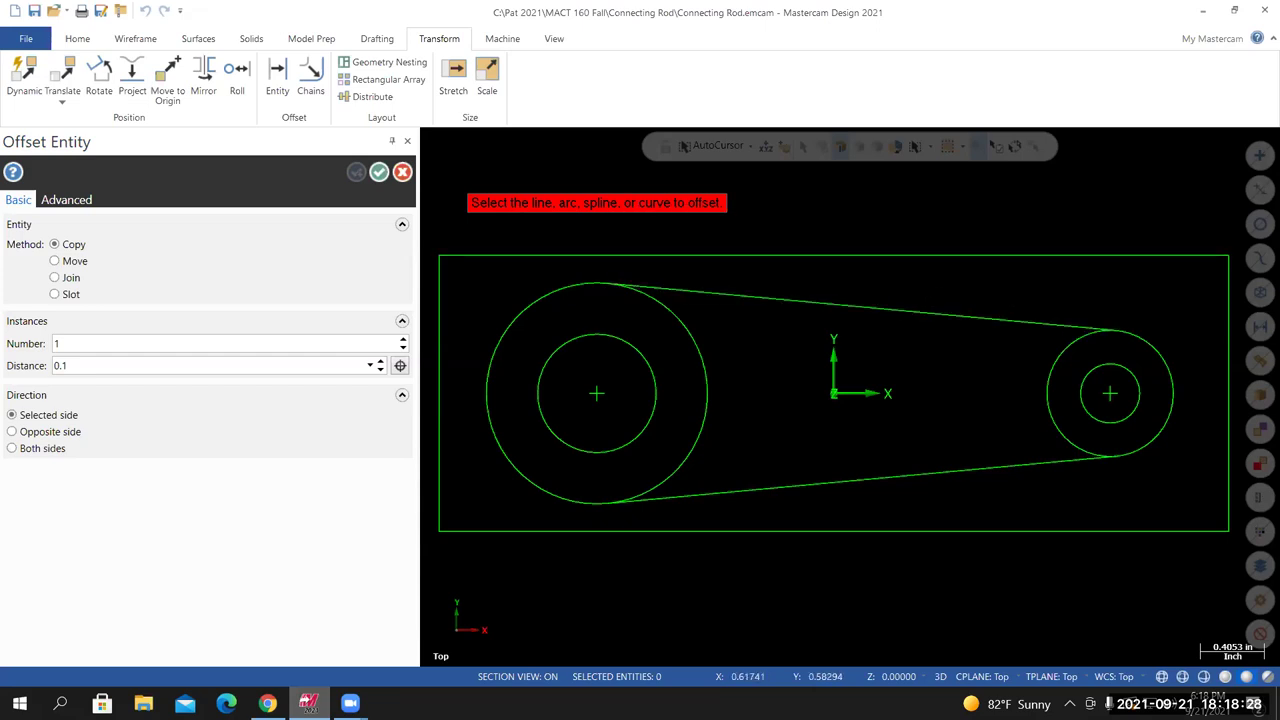
click(922, 312)
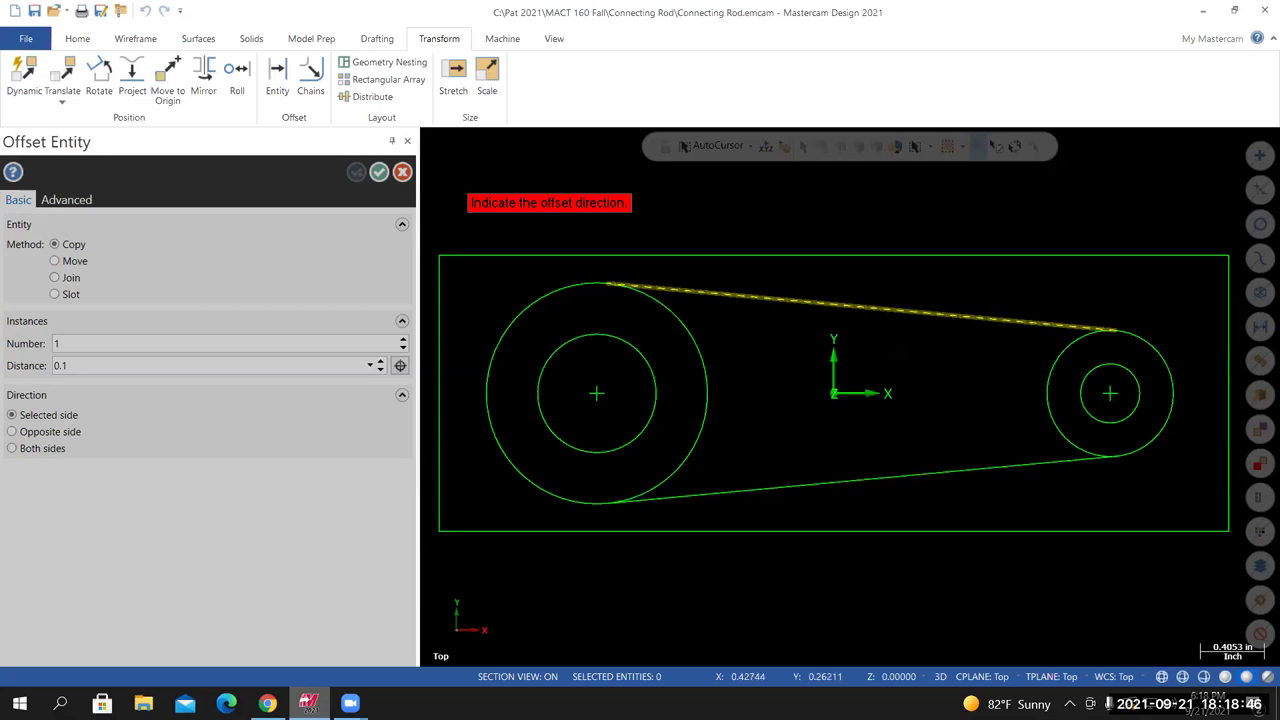
click(903, 350)
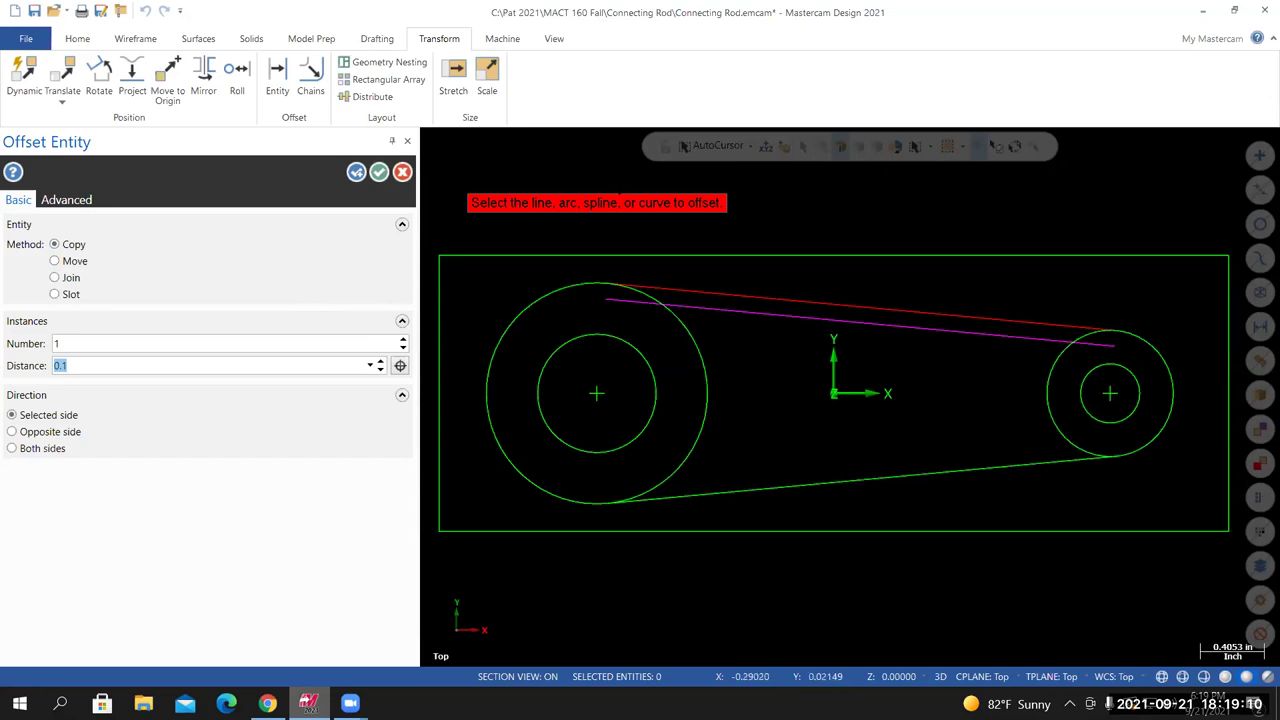
Accept the first offset and copy the lower tangent line 0.1 above itself
click(357, 175)
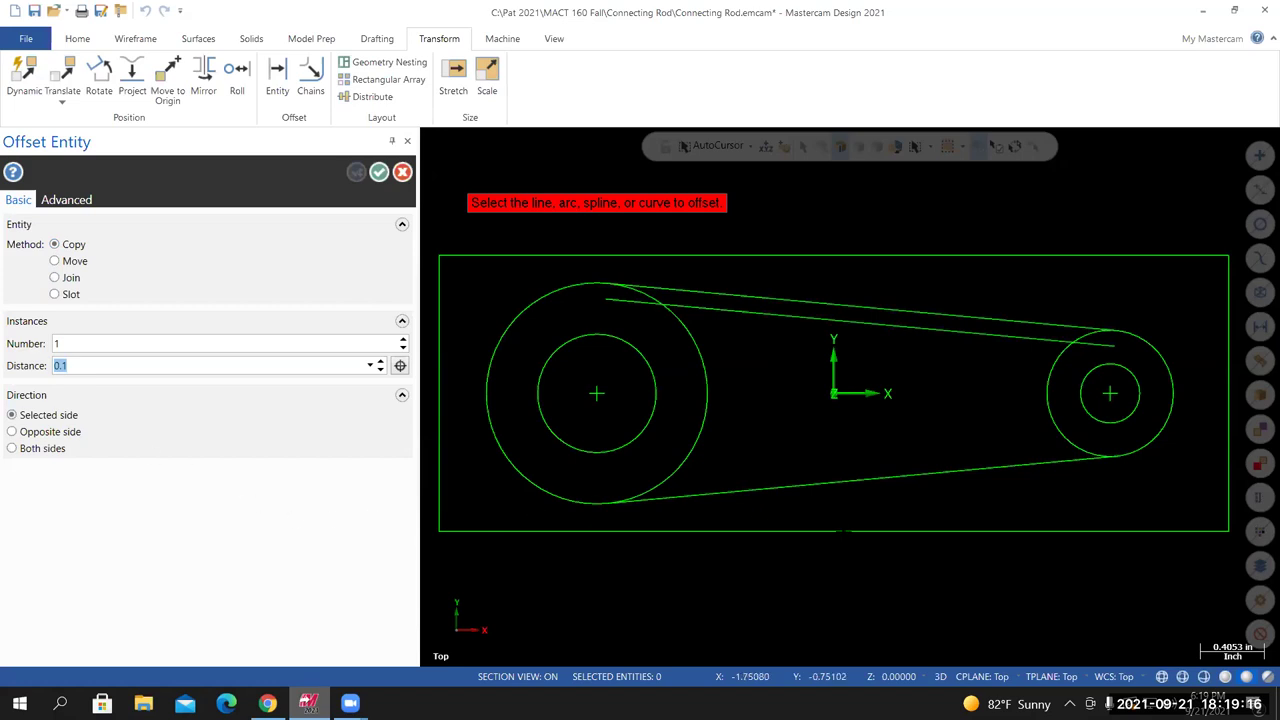
click(932, 472)
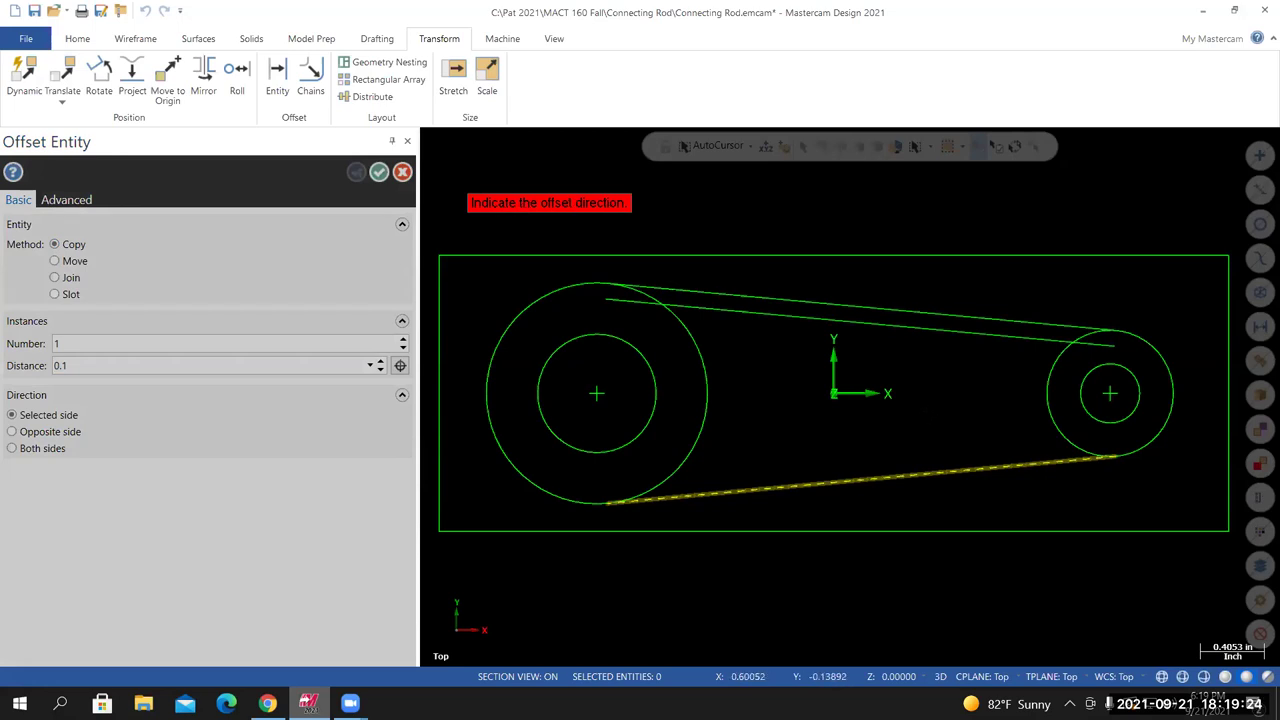
click(929, 415)
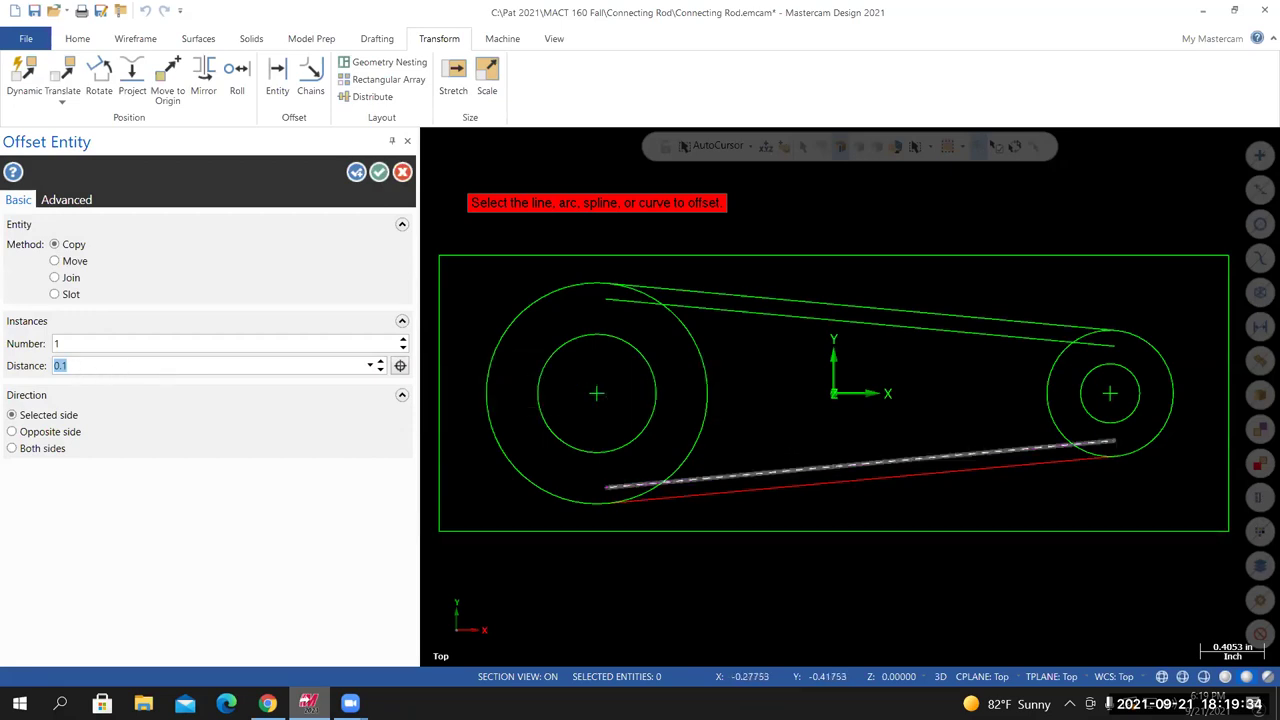
Compare the offset direction options, keep Selected side, and finish offsetting
click(12, 431)
click(12, 415)
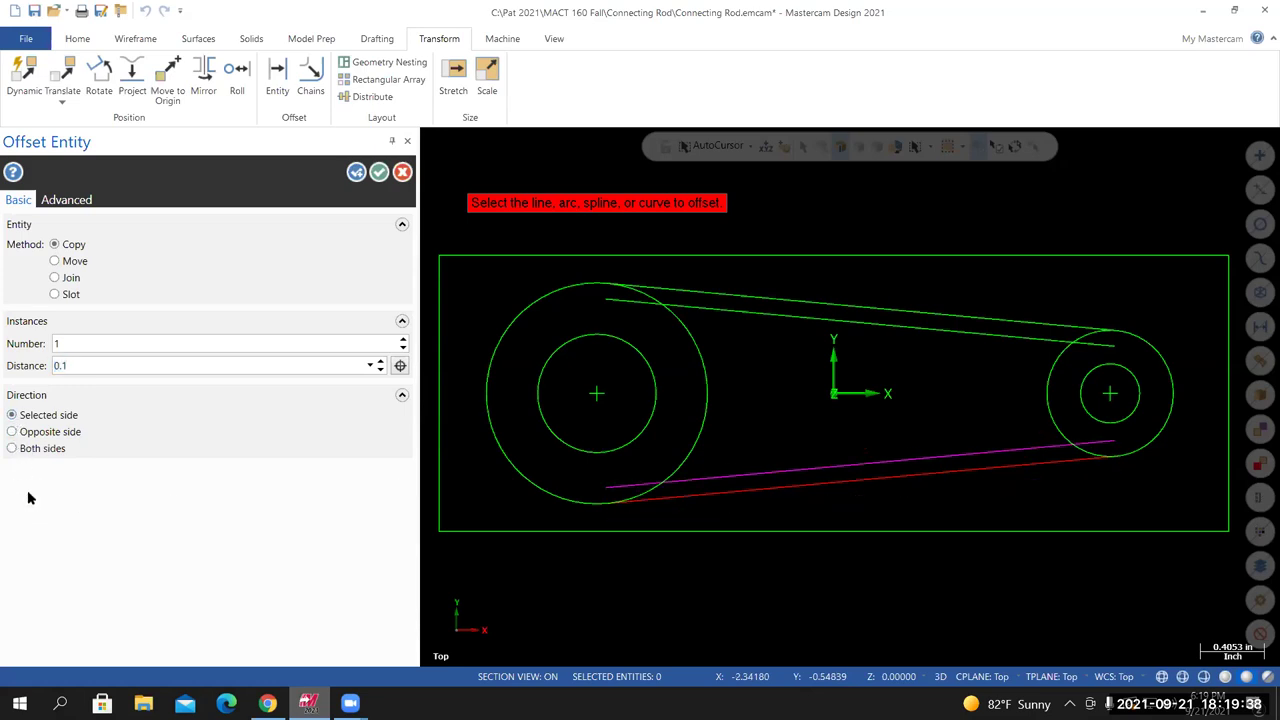
click(12, 448)
click(12, 415)
click(12, 431)
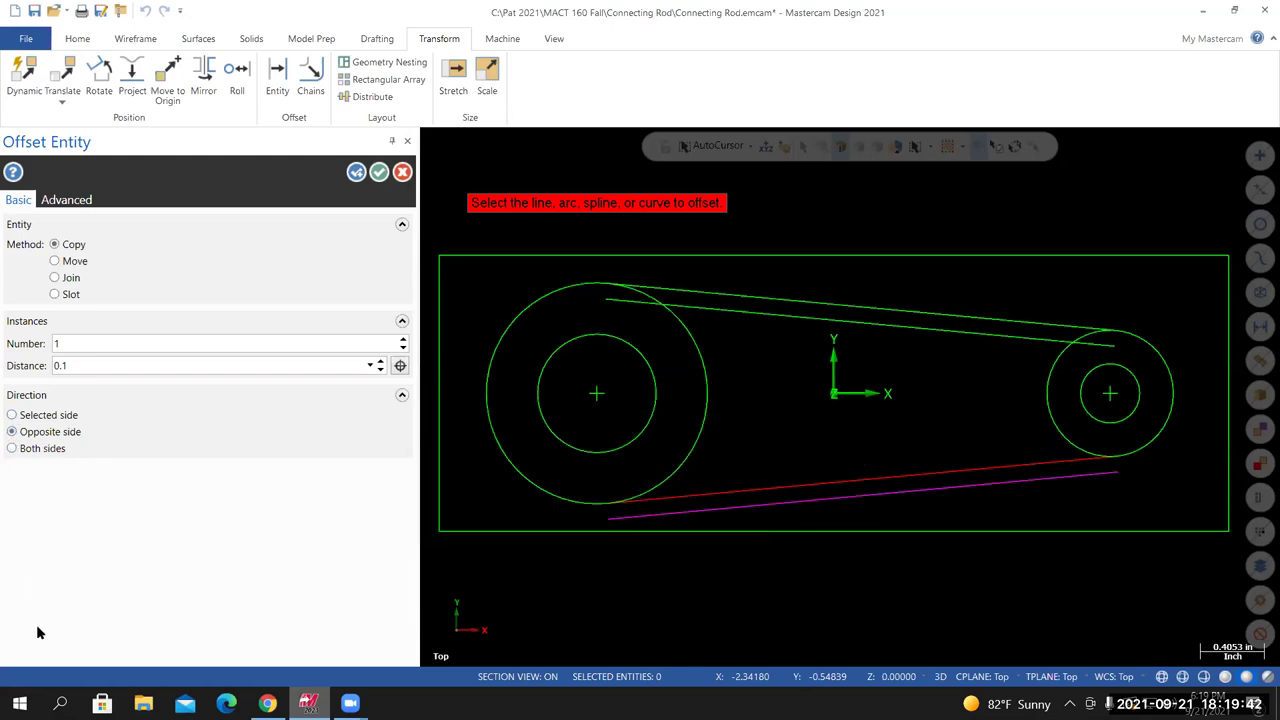
click(12, 448)
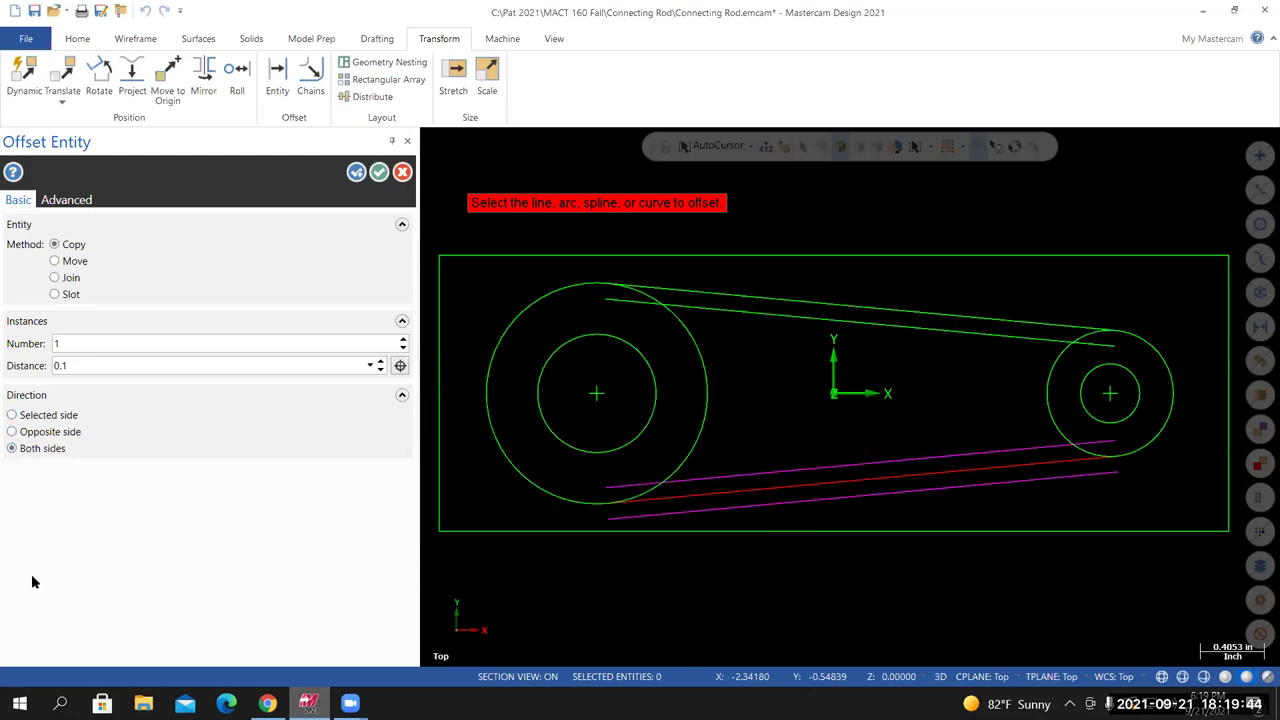
click(12, 415)
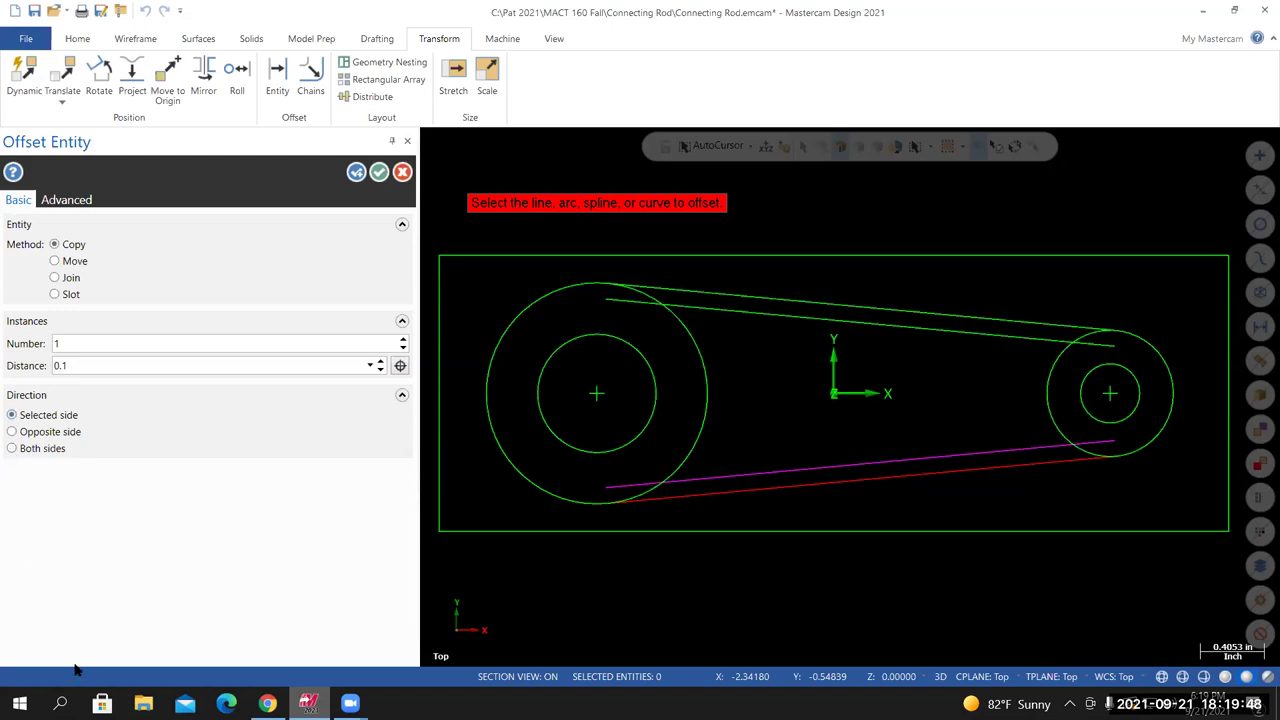
click(379, 172)
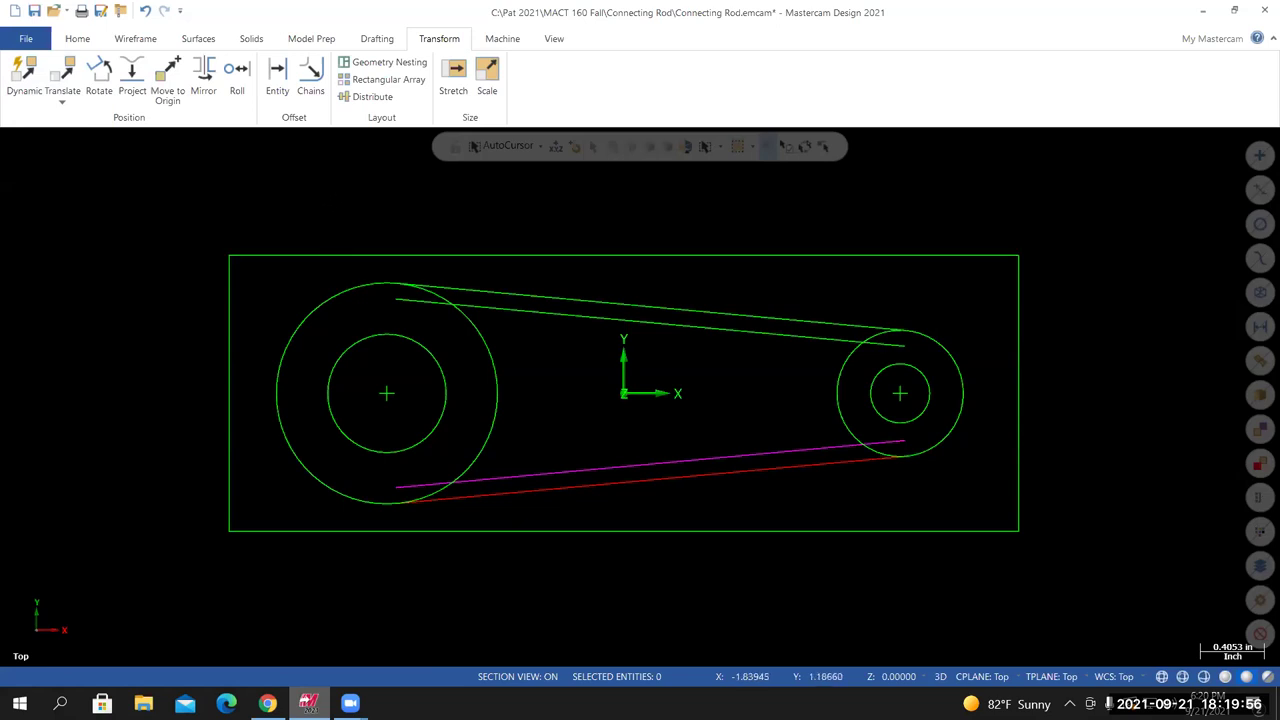
Dismiss the right-click menu and save the Connecting Rod file
right_click(335, 205)
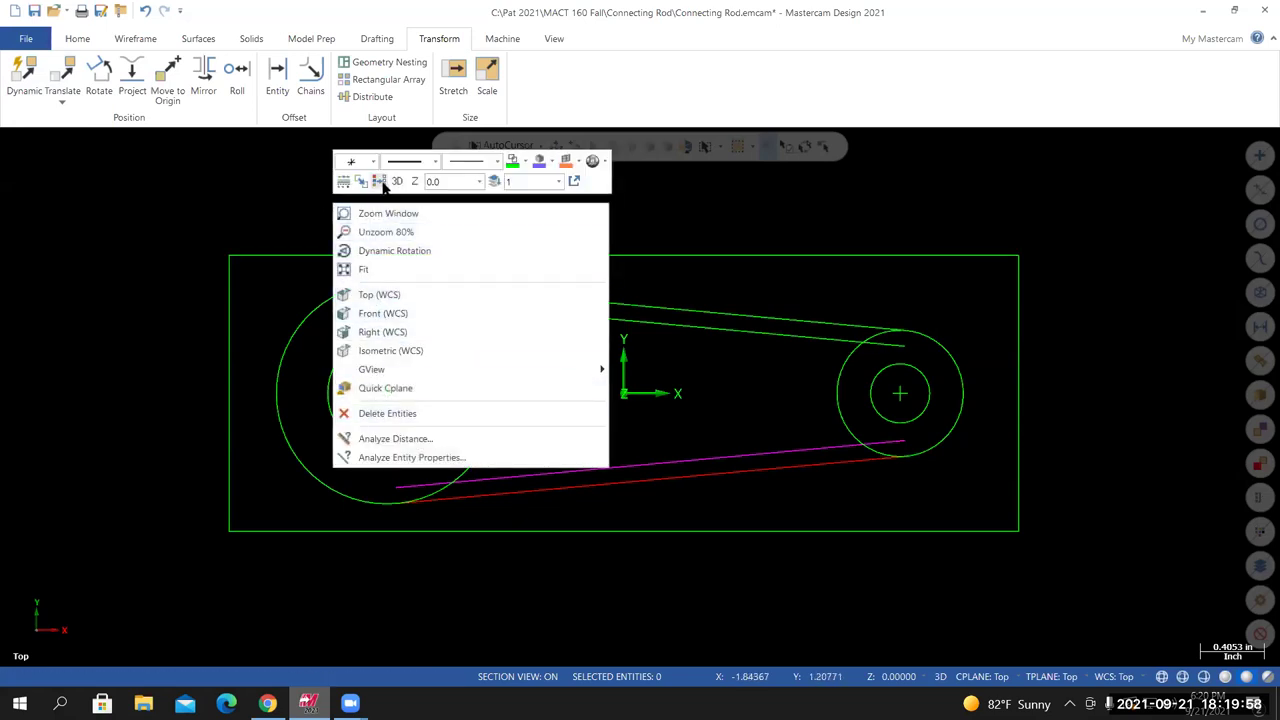
key(Escape)
click(27, 40)
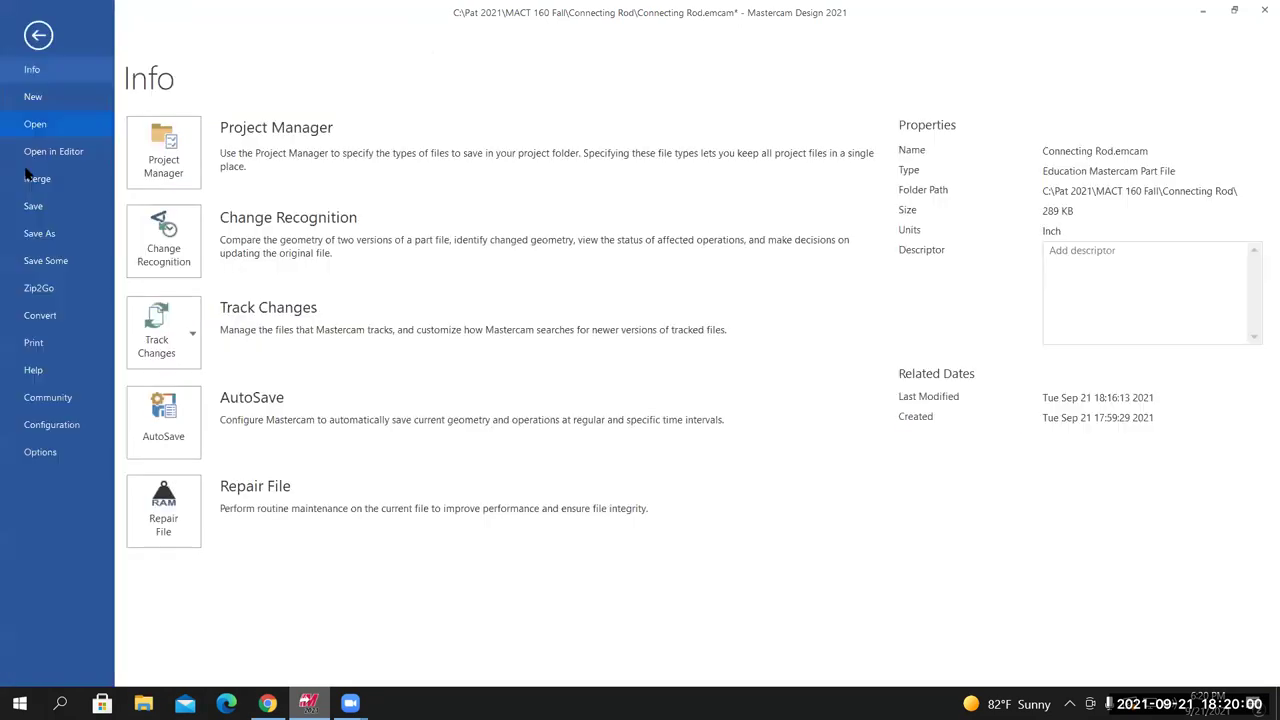
click(62, 212)
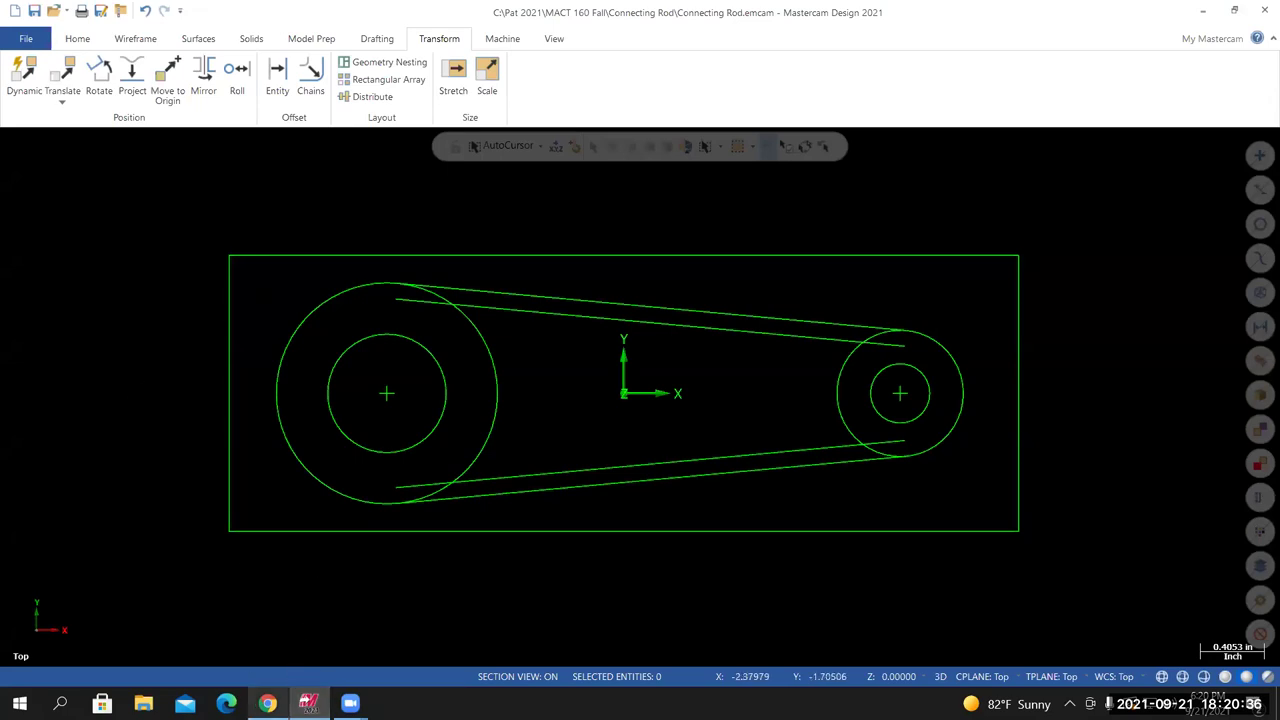
click(268, 704)
scroll(1180, 151, down, 3)
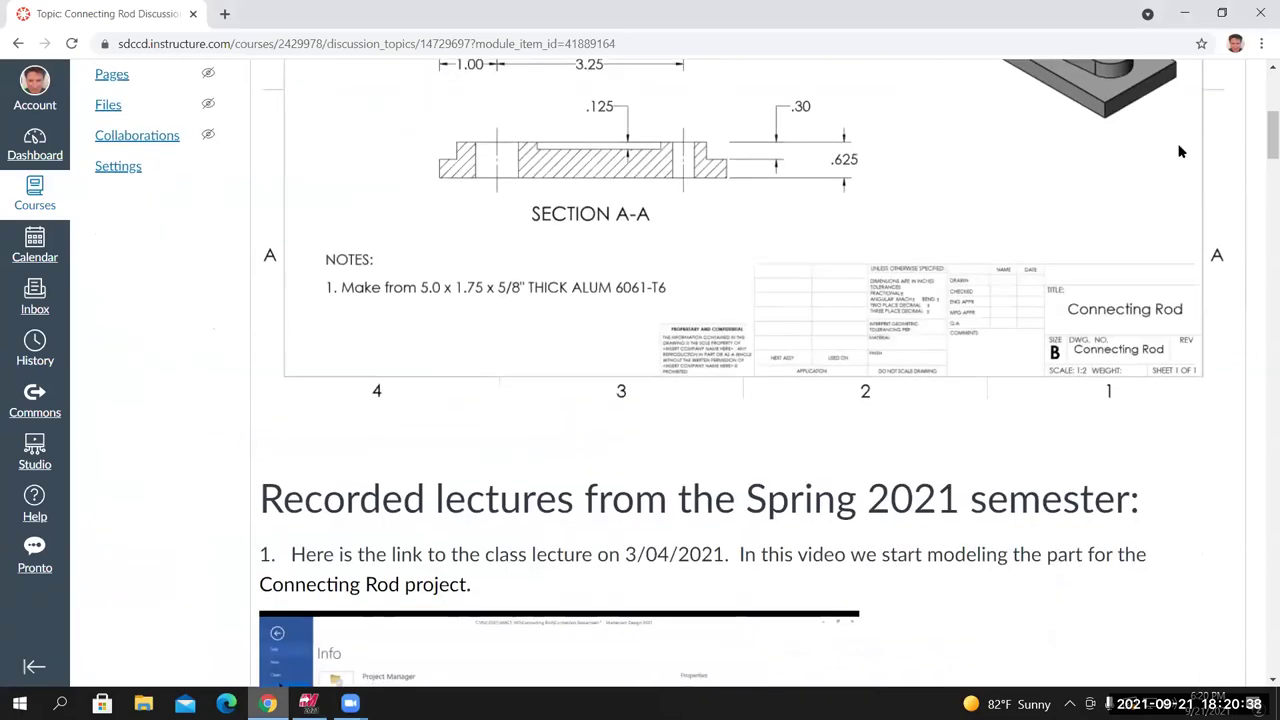
drag(1272, 132, 1261, 222)
scroll(1261, 222, down, 20)
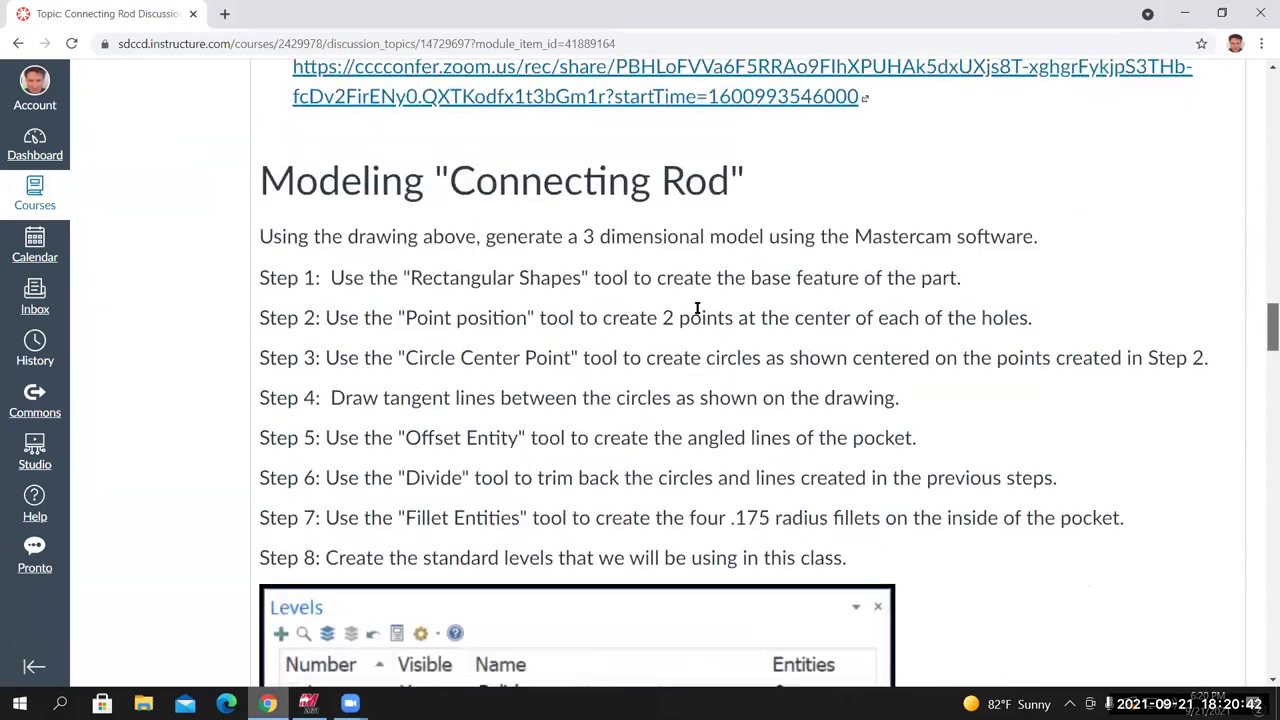
scroll(697, 309, down, 1)
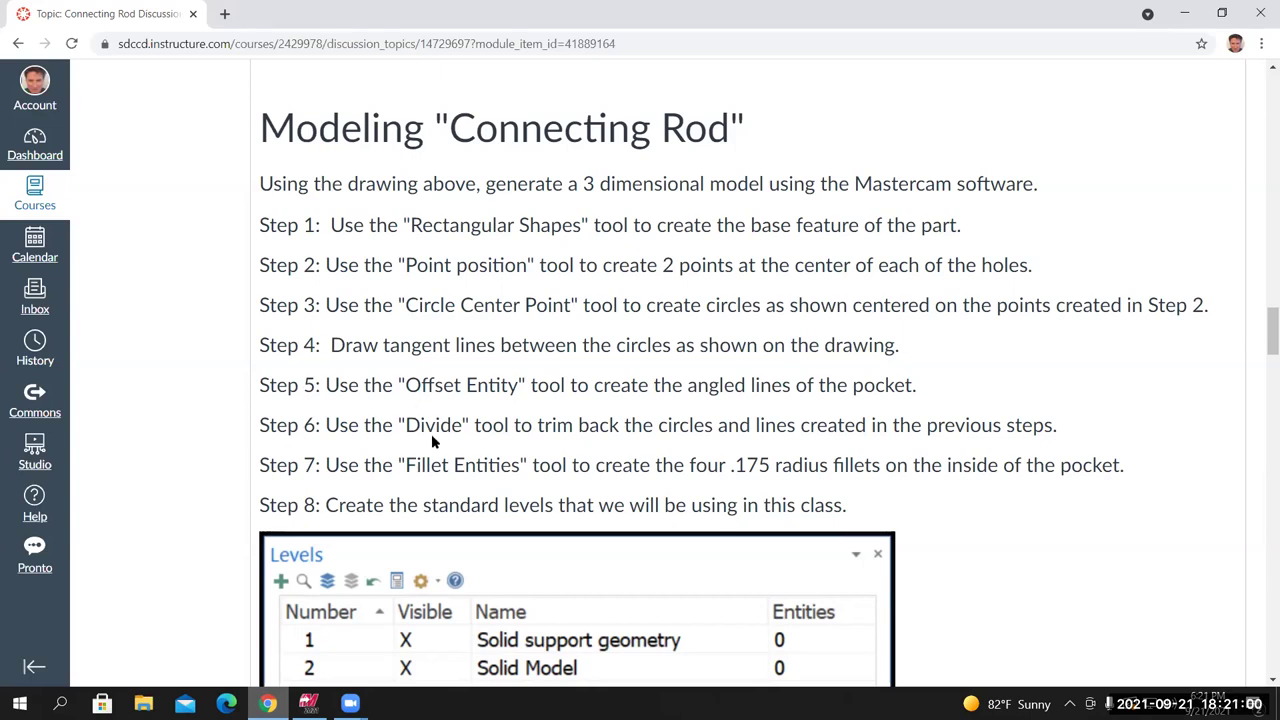
click(308, 703)
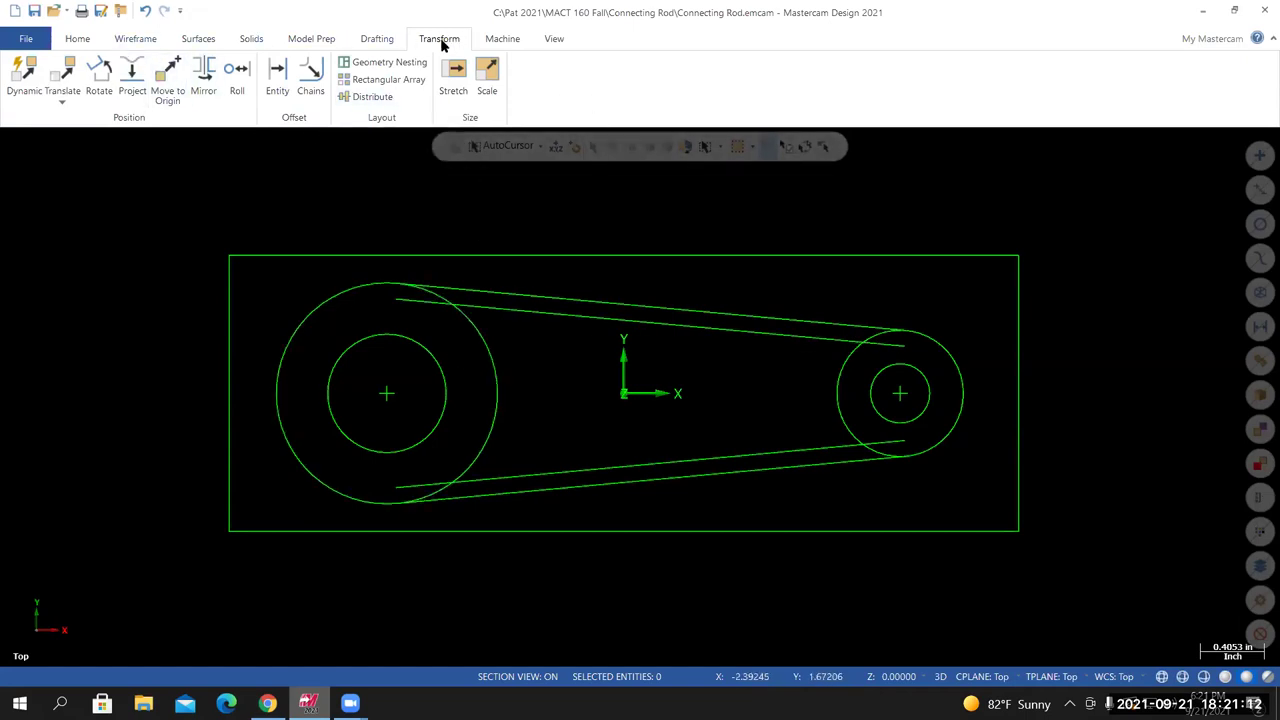
Start Divide trimming and cut the upper line's end and the outer-circle arc between the lines
click(138, 41)
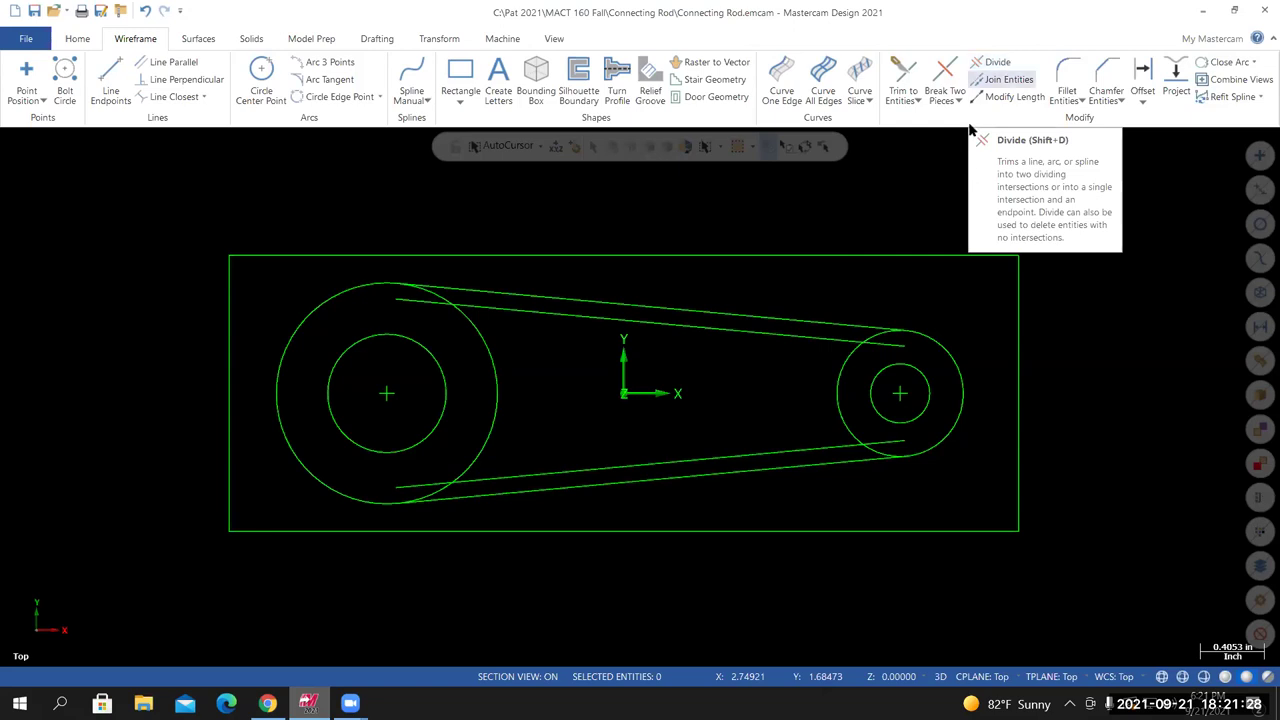
click(995, 65)
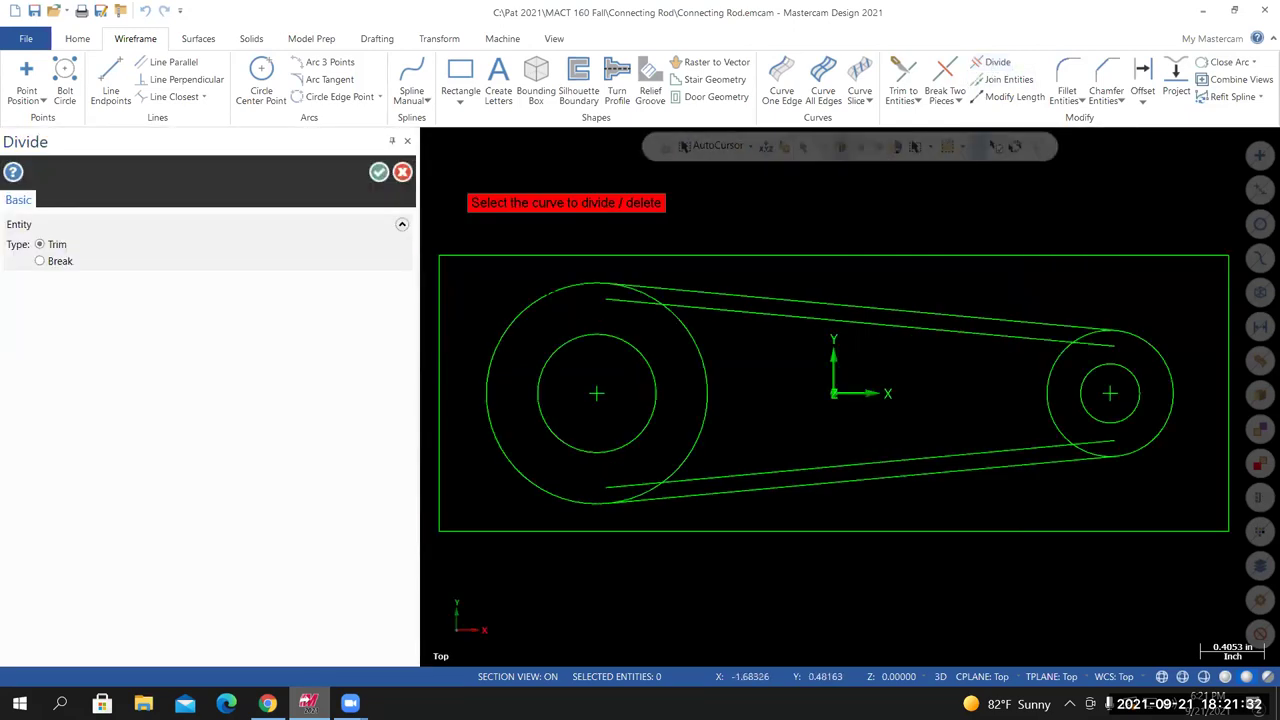
scroll(464, 373, up, 2)
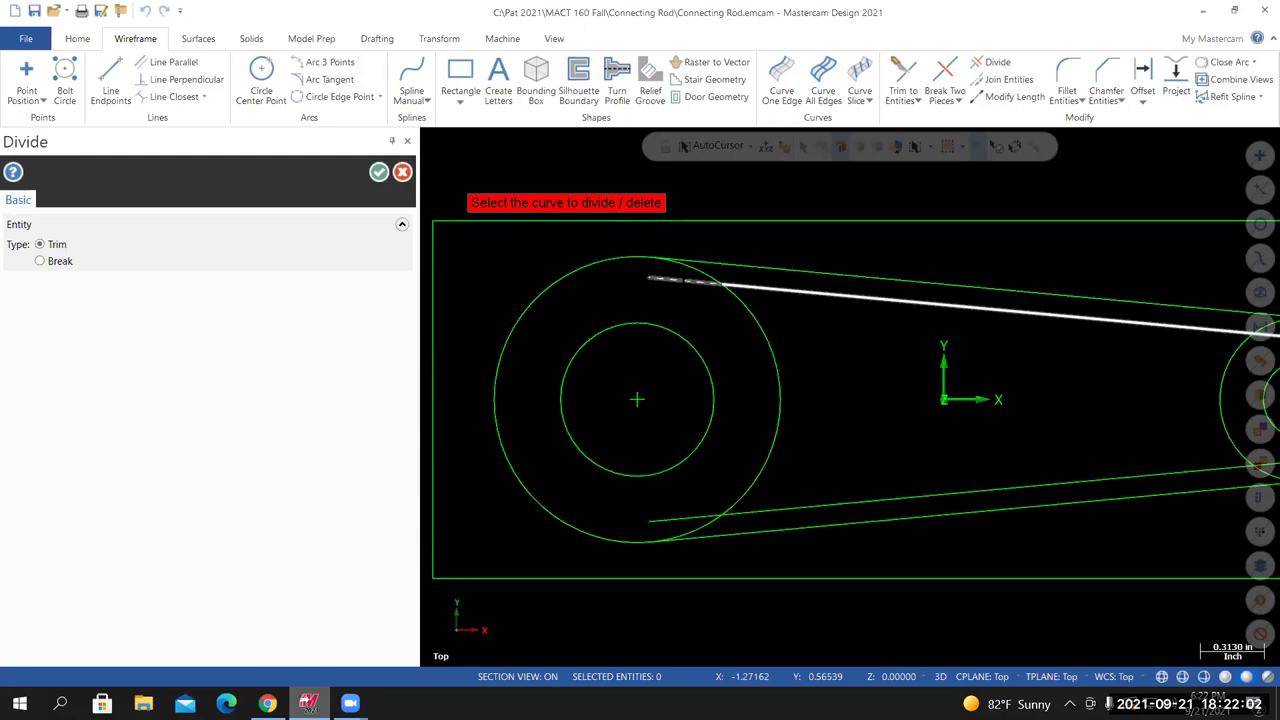
click(685, 281)
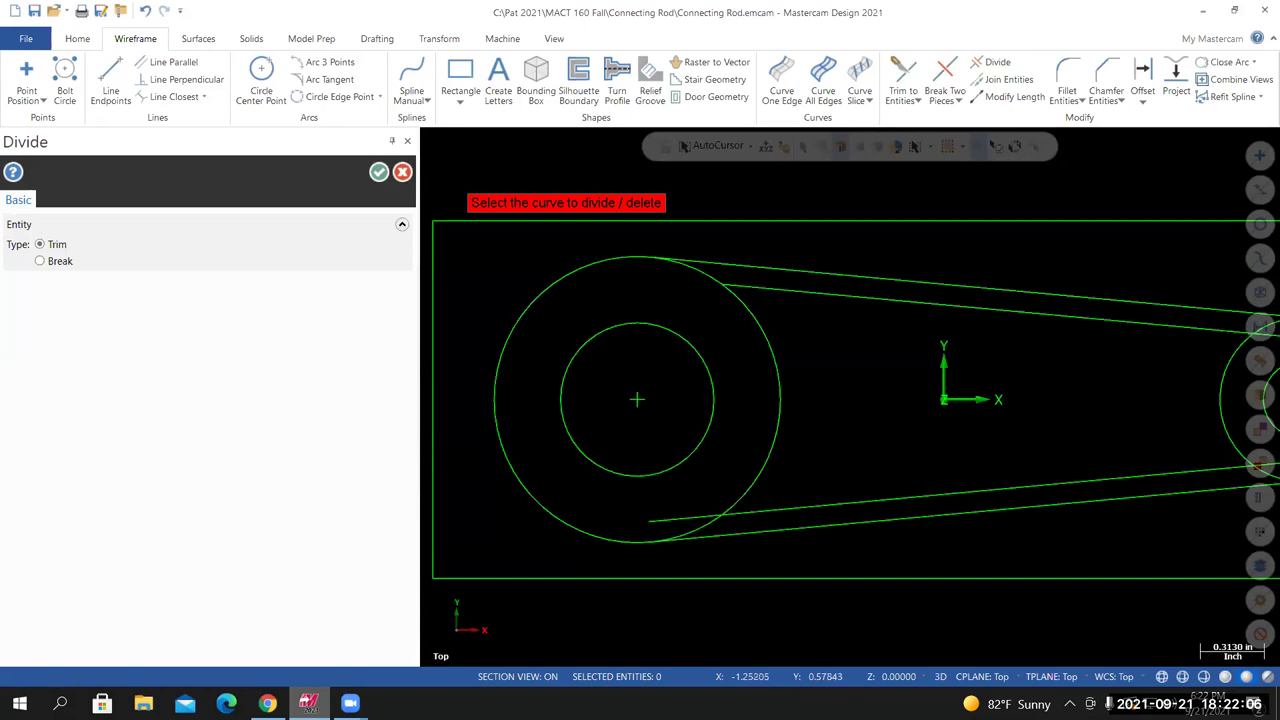
scroll(685, 282, up, 3)
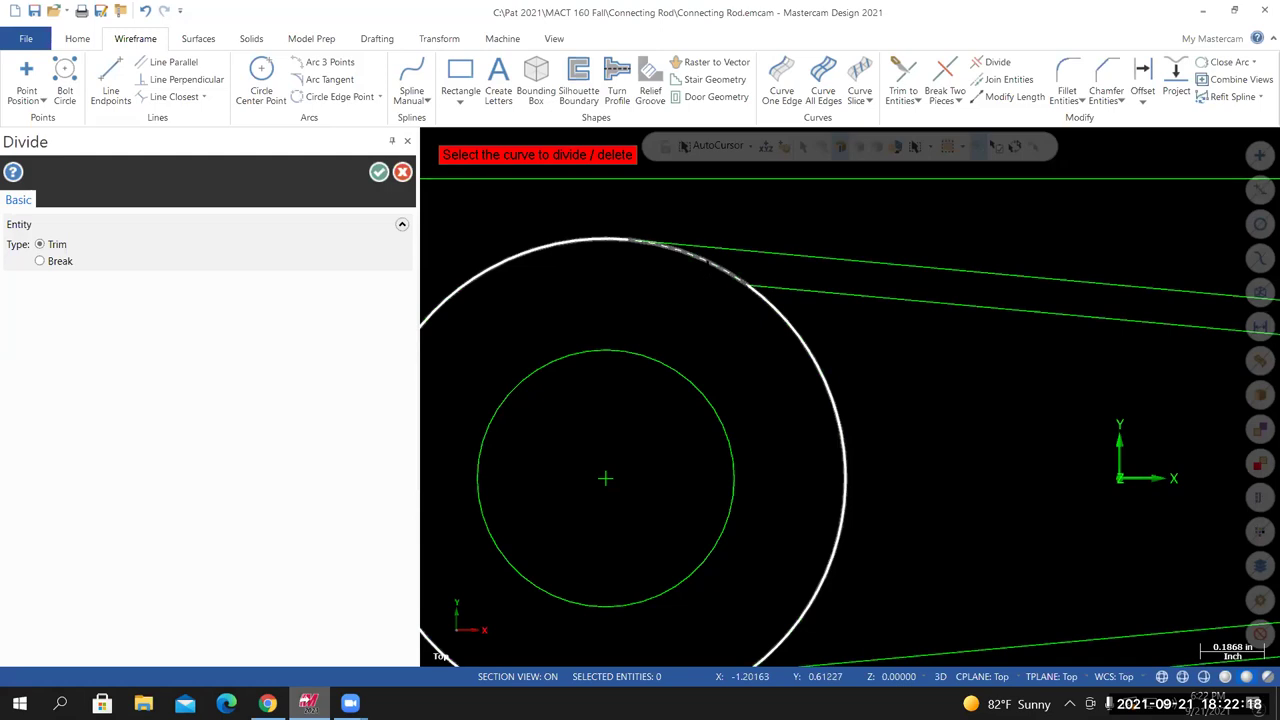
click(690, 257)
Trim the upper line's left end and the leftover lower arc segment at the large end
scroll(697, 379, down, 2)
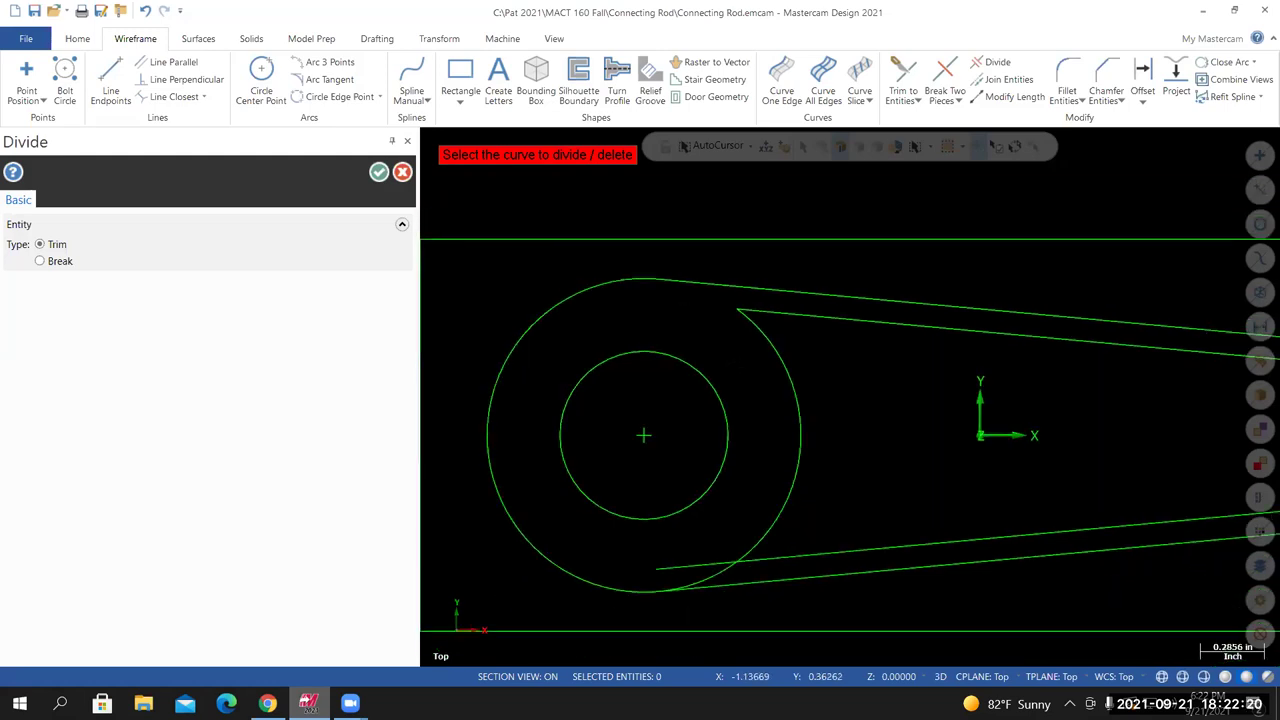
middle_drag(663, 540, 663, 492)
scroll(663, 486, up, 3)
scroll(622, 245, up, 2)
scroll(630, 300, down, 3)
scroll(629, 167, up, 3)
scroll(629, 167, up, 1)
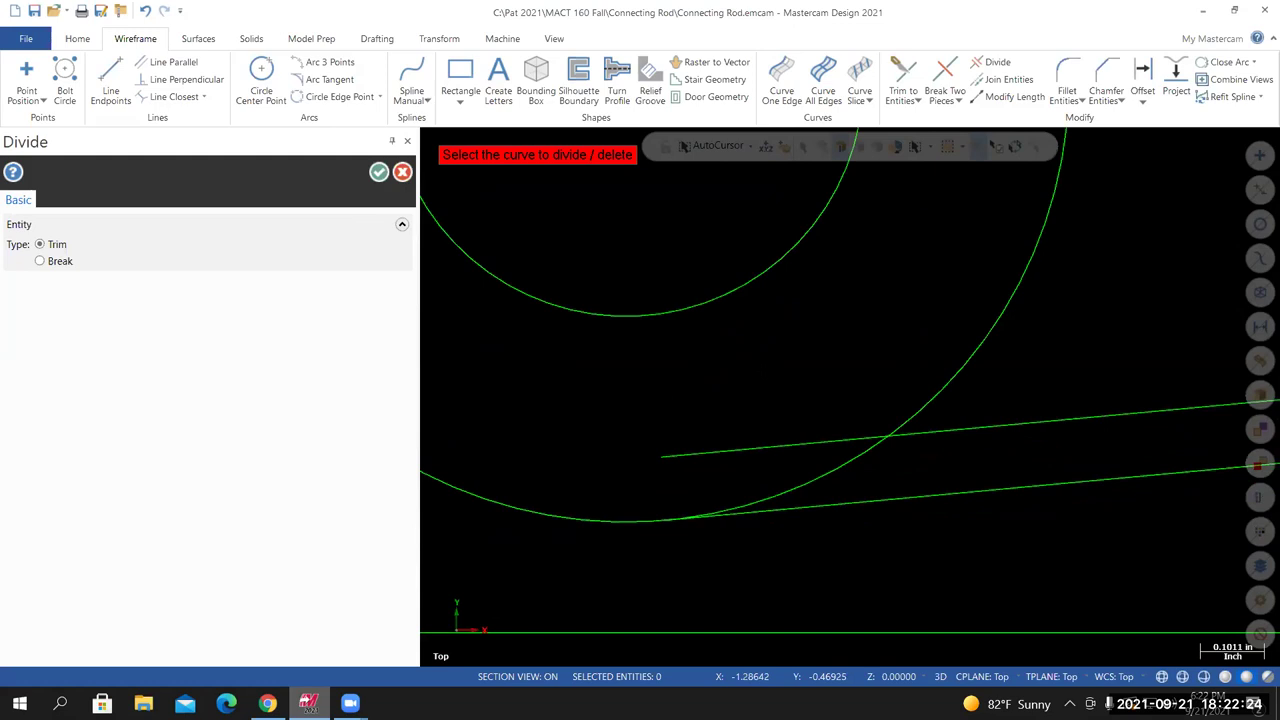
click(760, 448)
click(818, 477)
scroll(844, 569, down, 6)
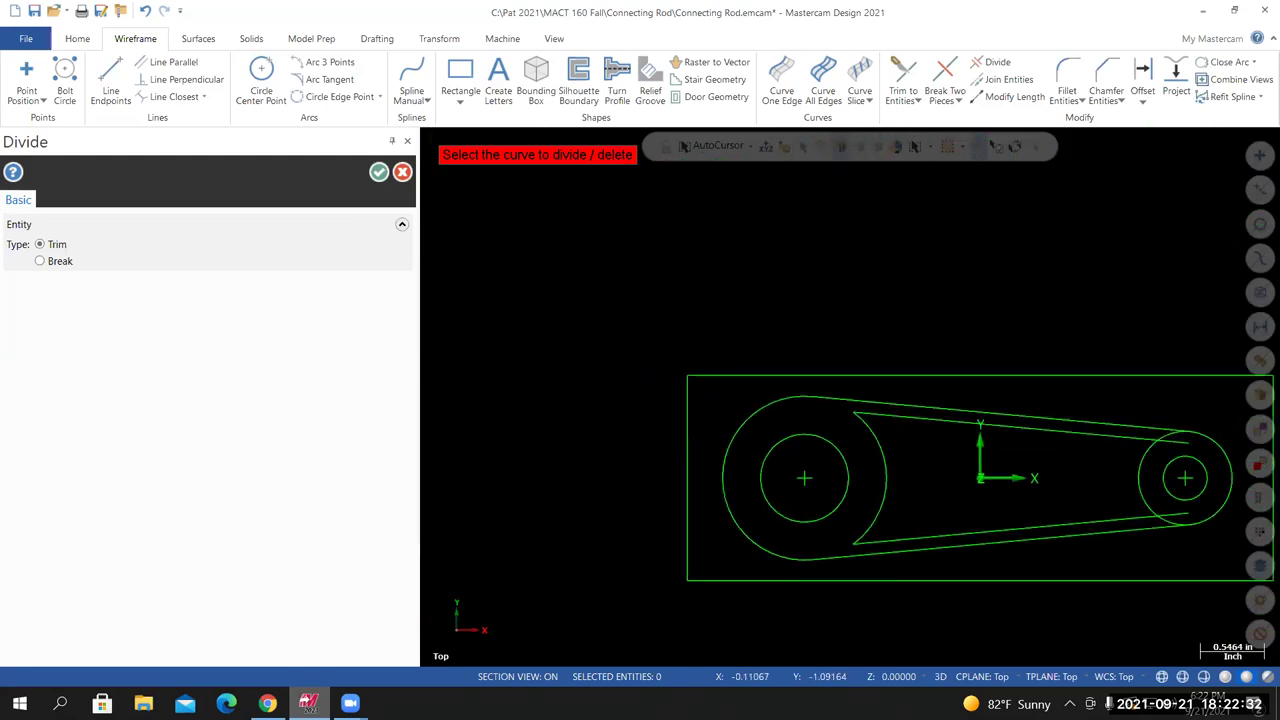
Restart Divide and trim the upper and lower inner lines and outer-circle arcs at the small end
scroll(1177, 455, up, 3)
scroll(1133, 451, up, 2)
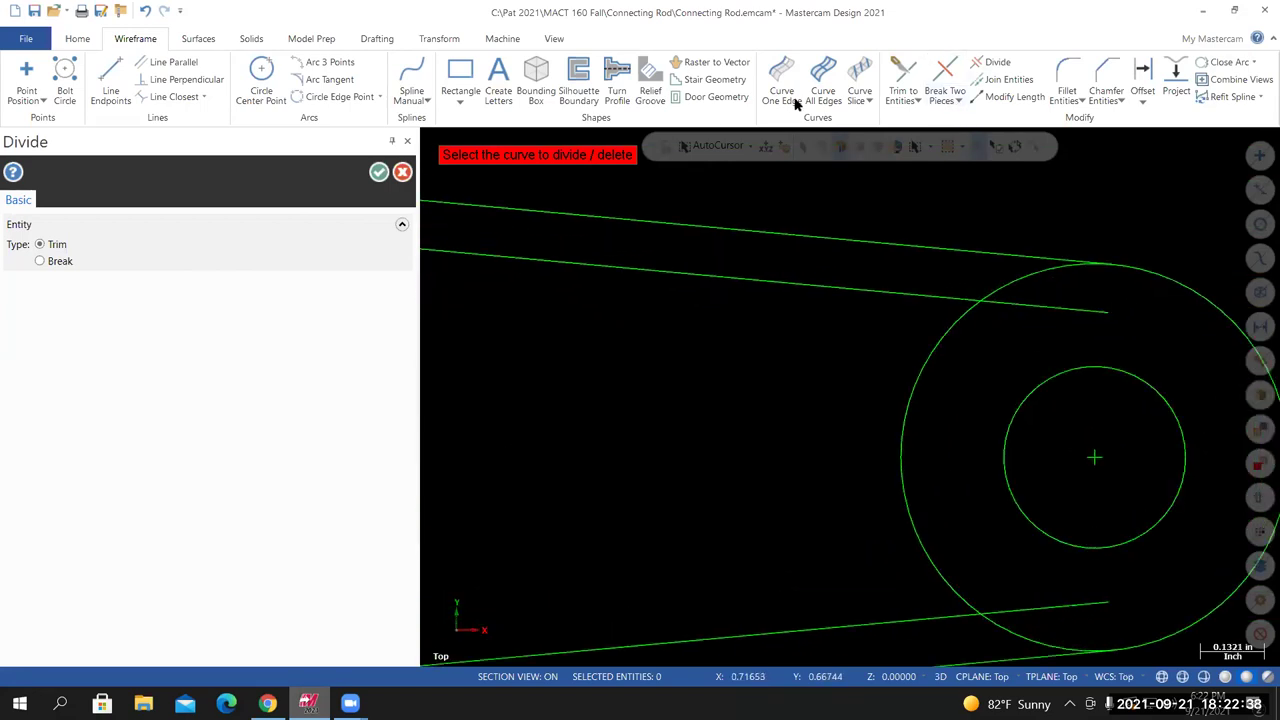
click(402, 174)
scroll(885, 510, down, 2)
scroll(979, 634, up, 1)
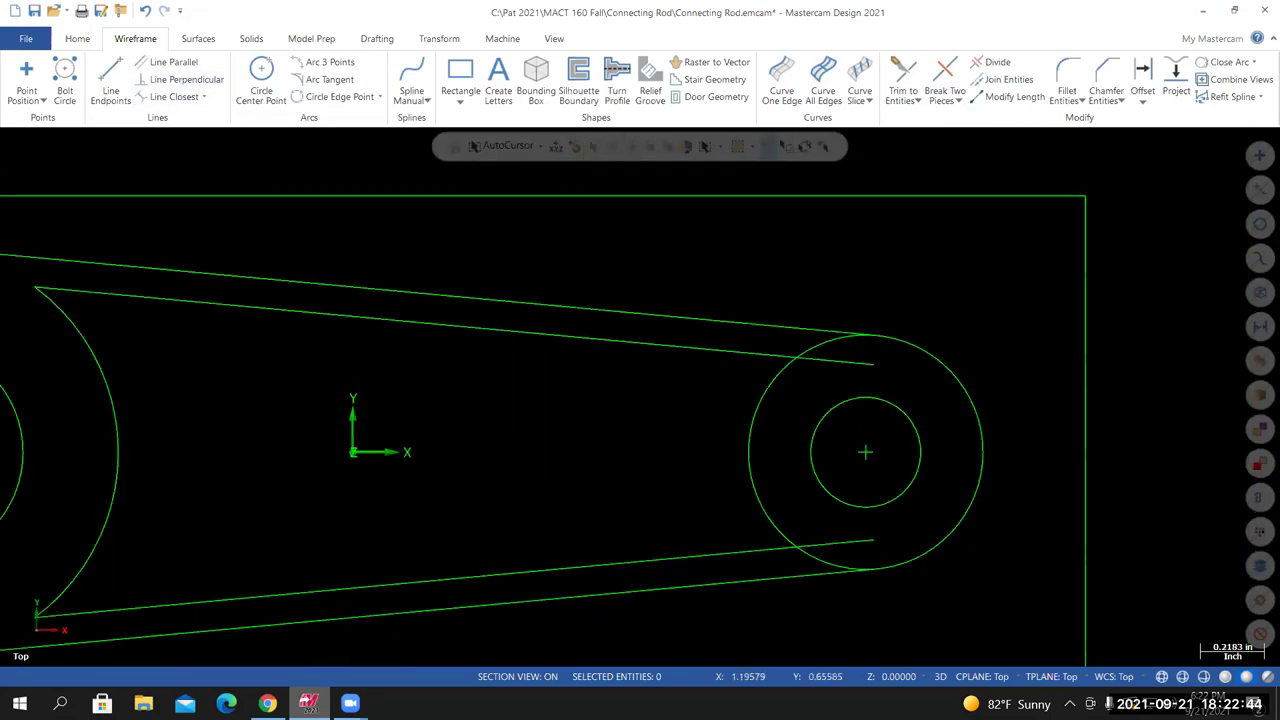
click(990, 64)
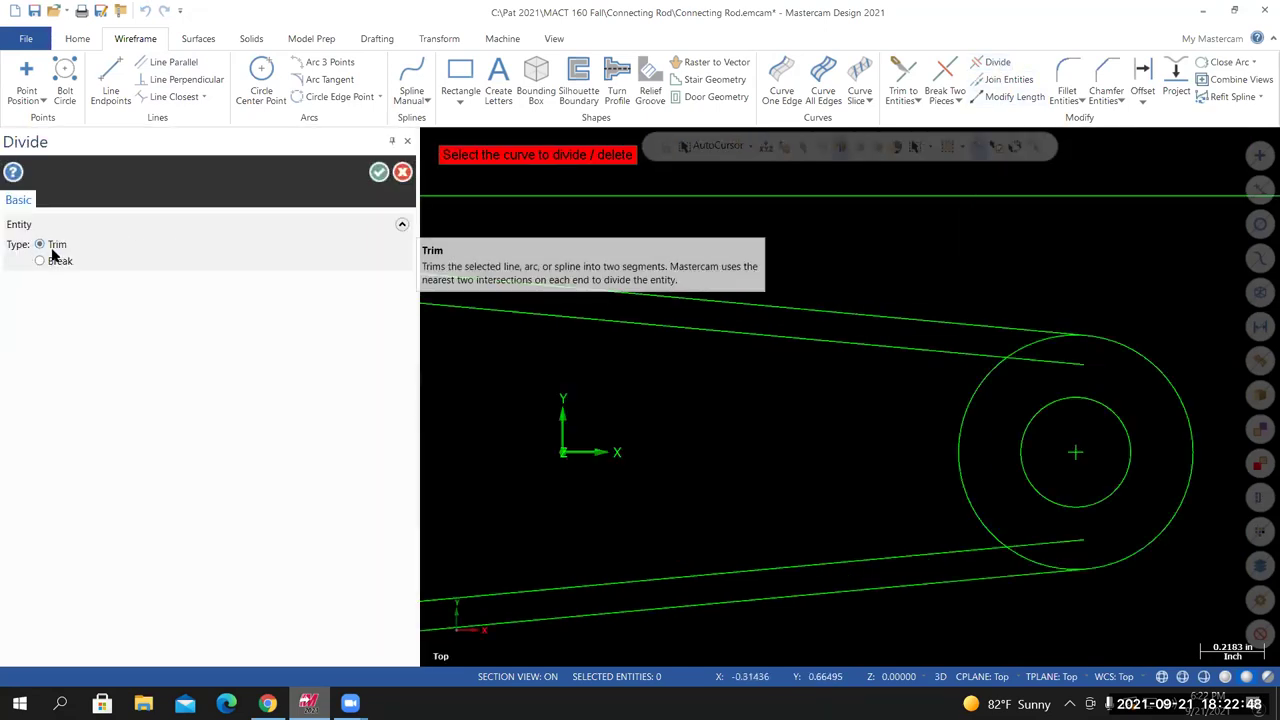
scroll(1185, 583, up, 1)
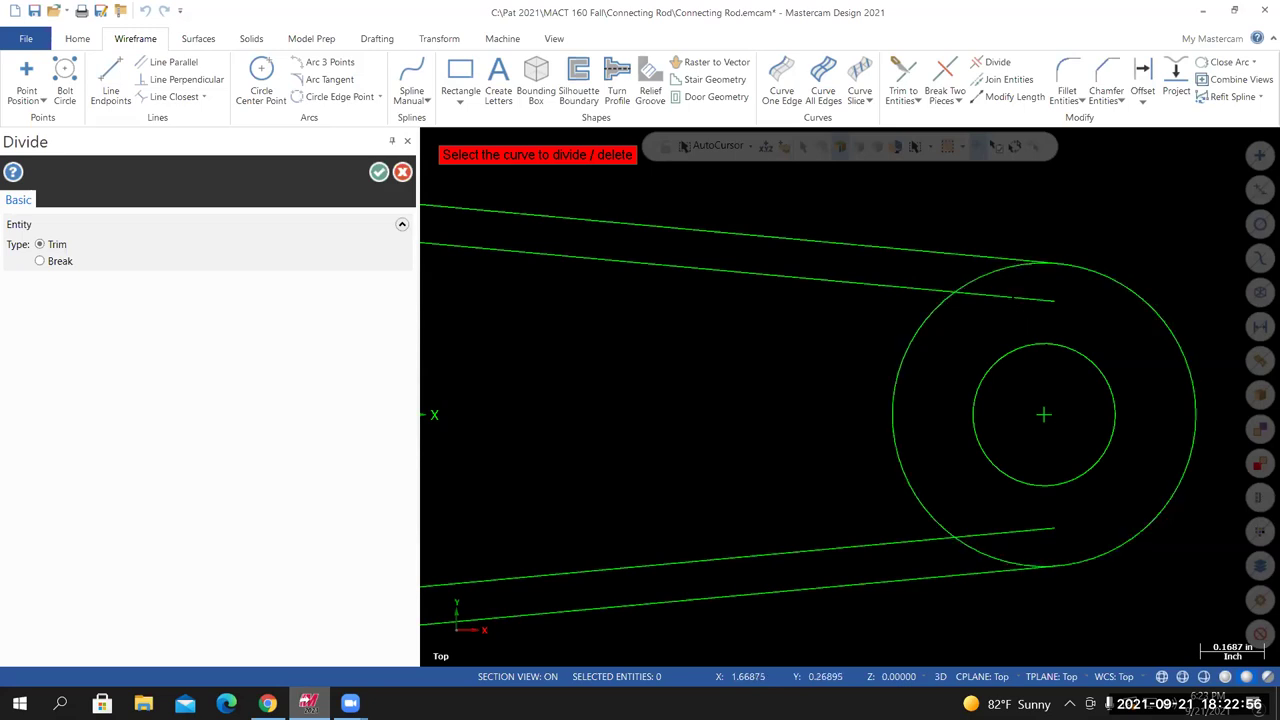
click(1030, 298)
click(1000, 272)
click(1010, 532)
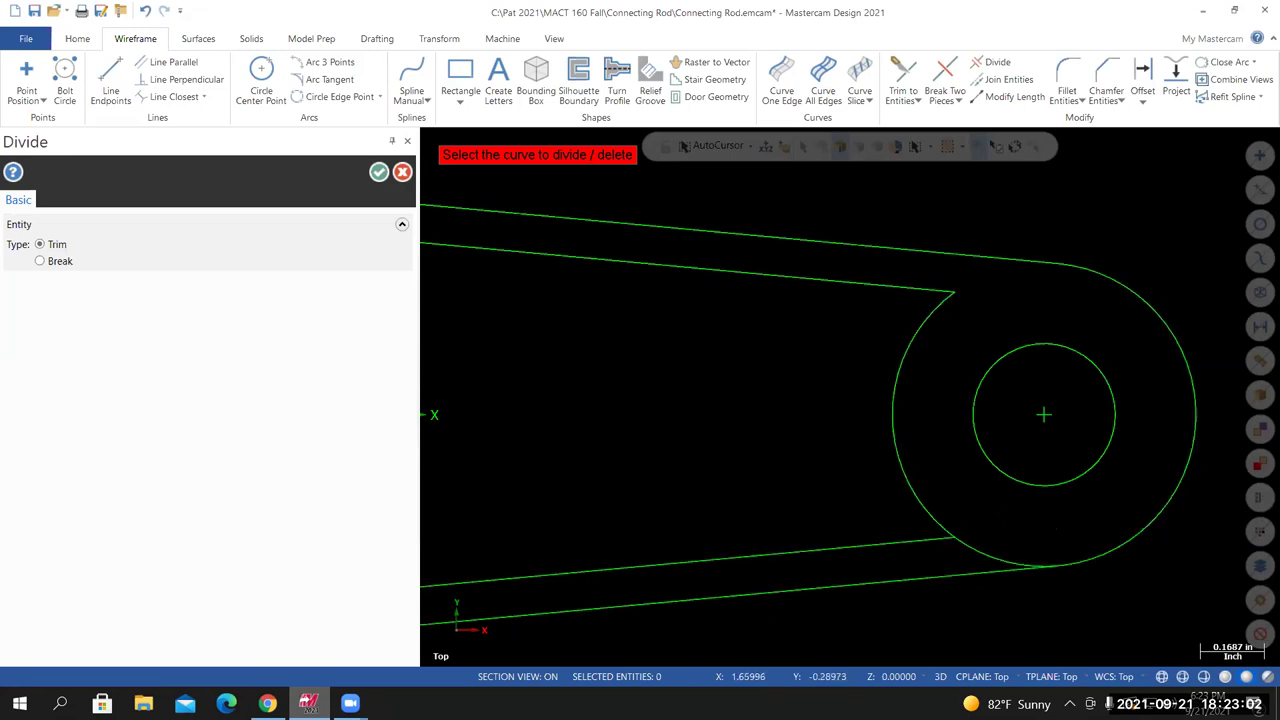
click(999, 558)
Fit the whole rod in view, finish trimming, and open the File page
right_click(698, 443)
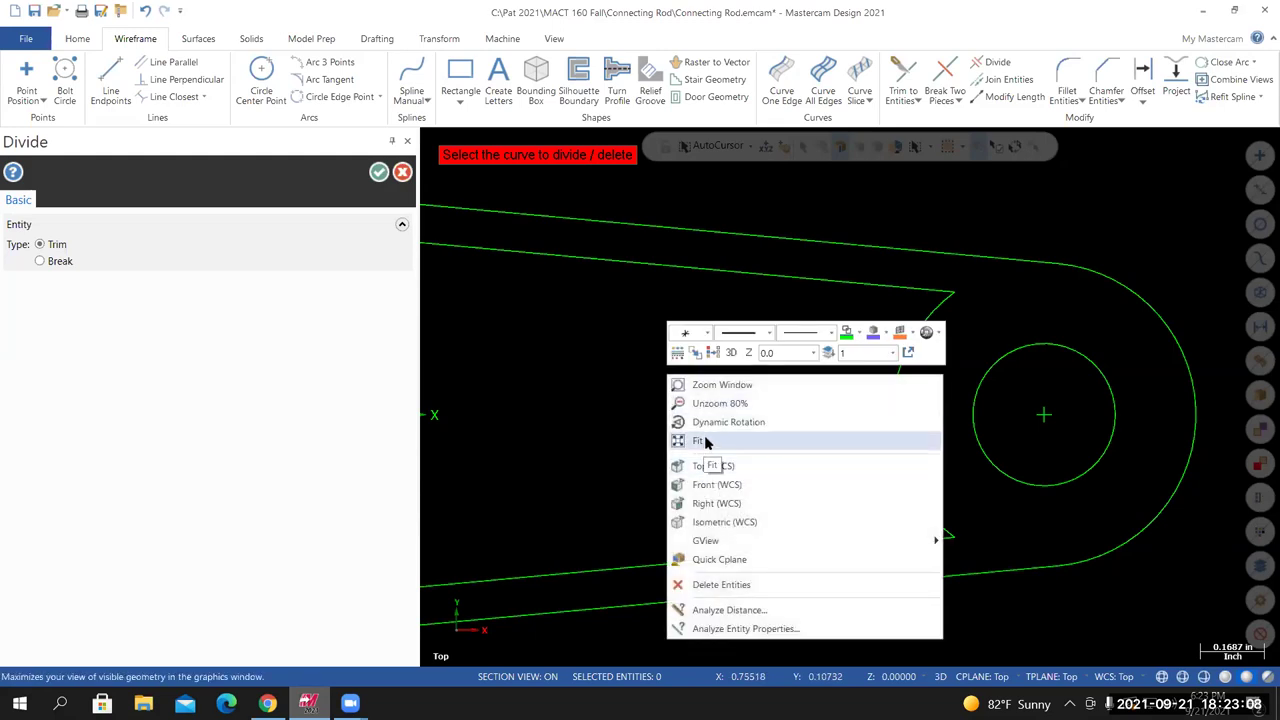
click(703, 443)
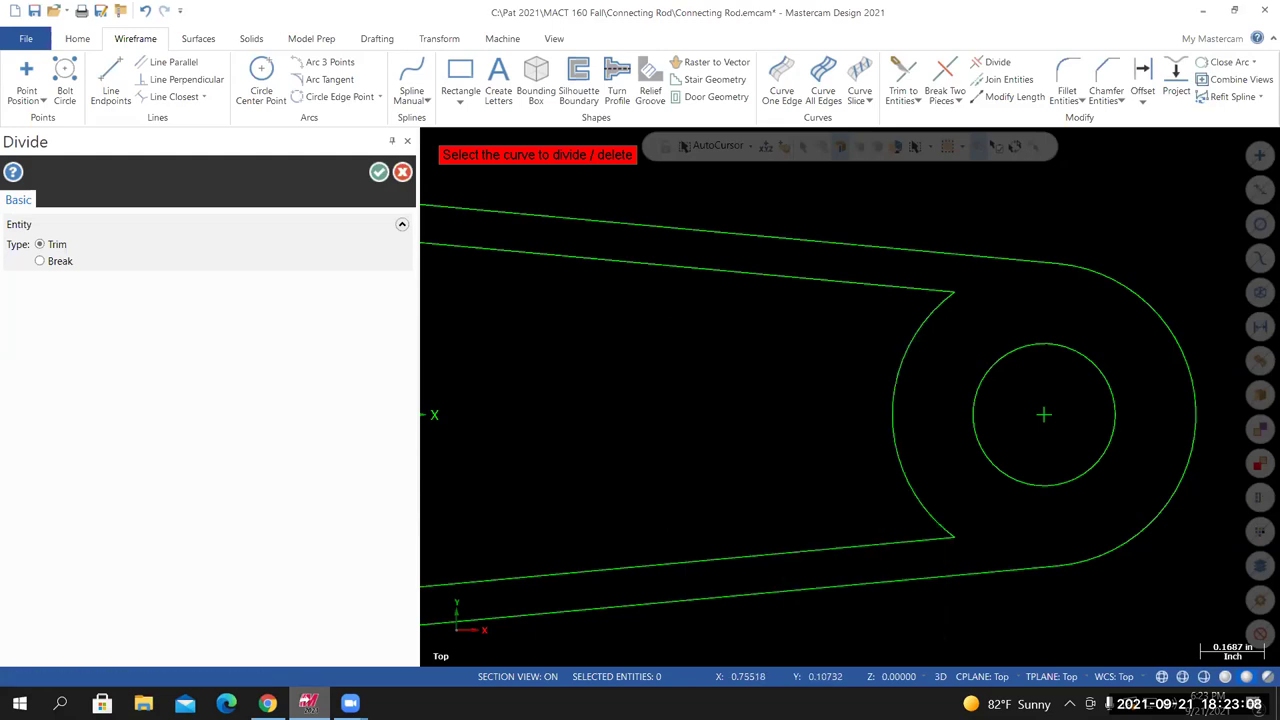
click(379, 172)
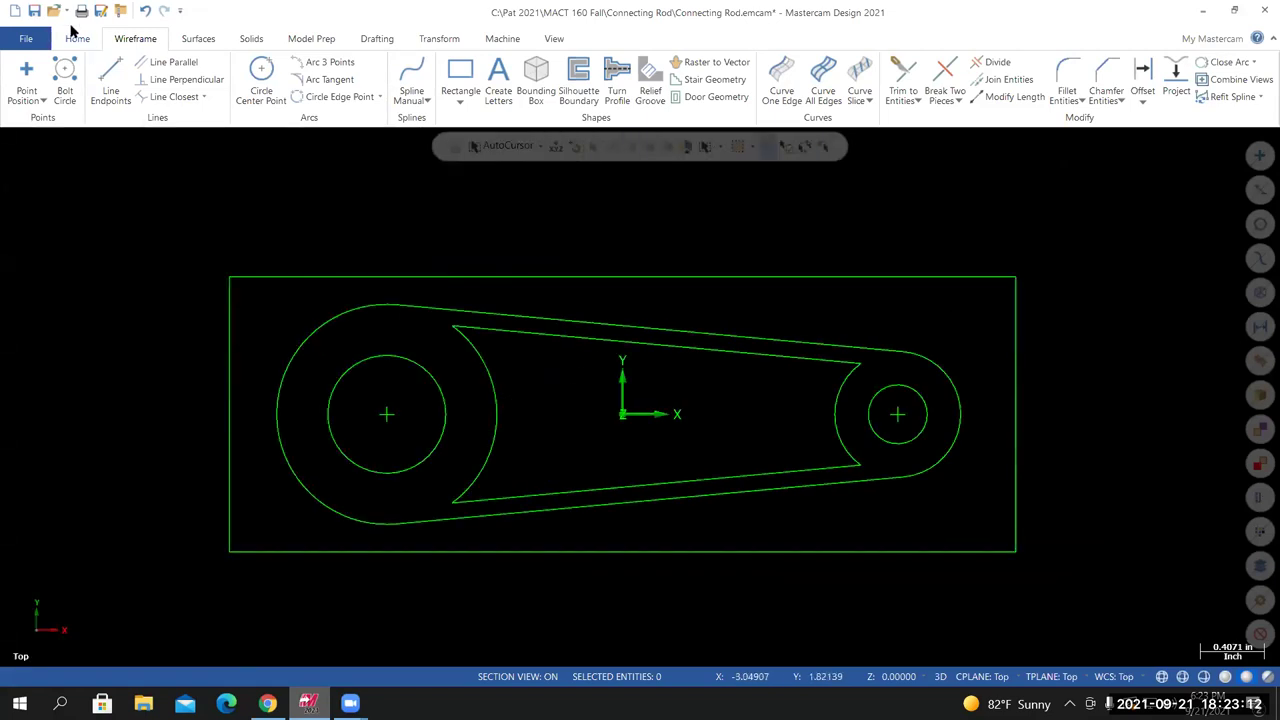
click(28, 39)
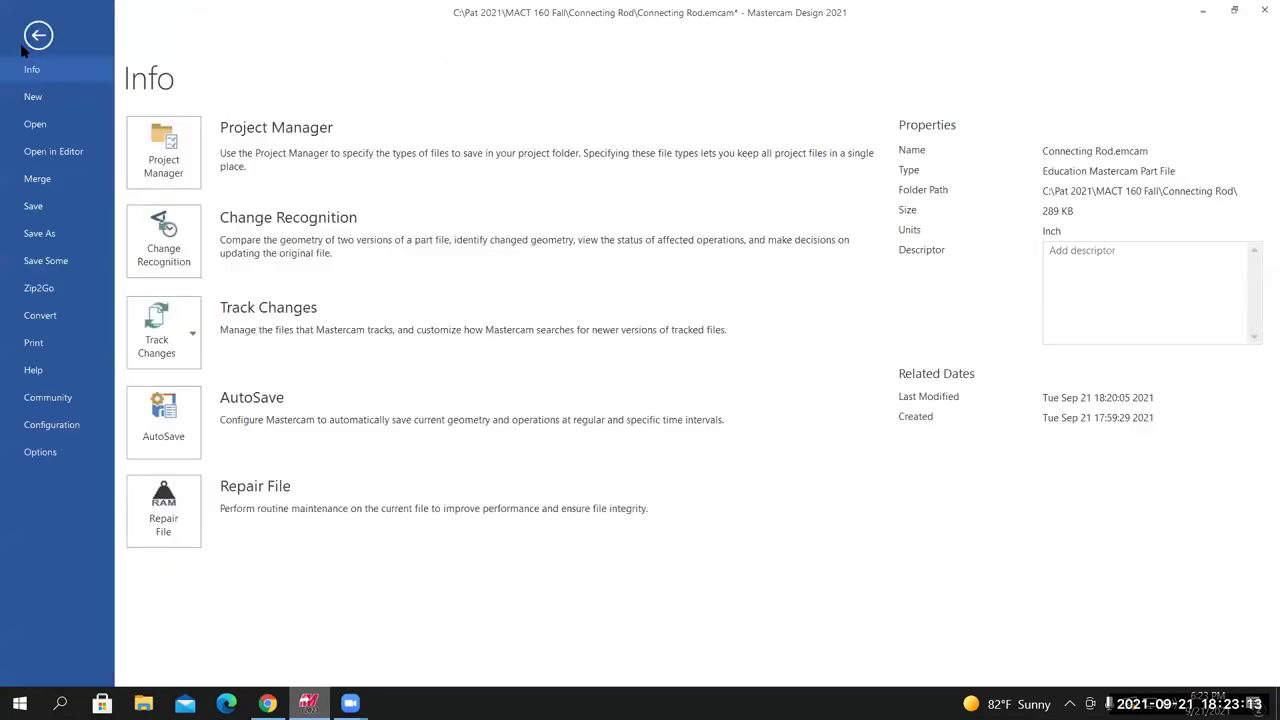
Save the trimmed connecting rod file and dismiss the widgets panel
click(38, 206)
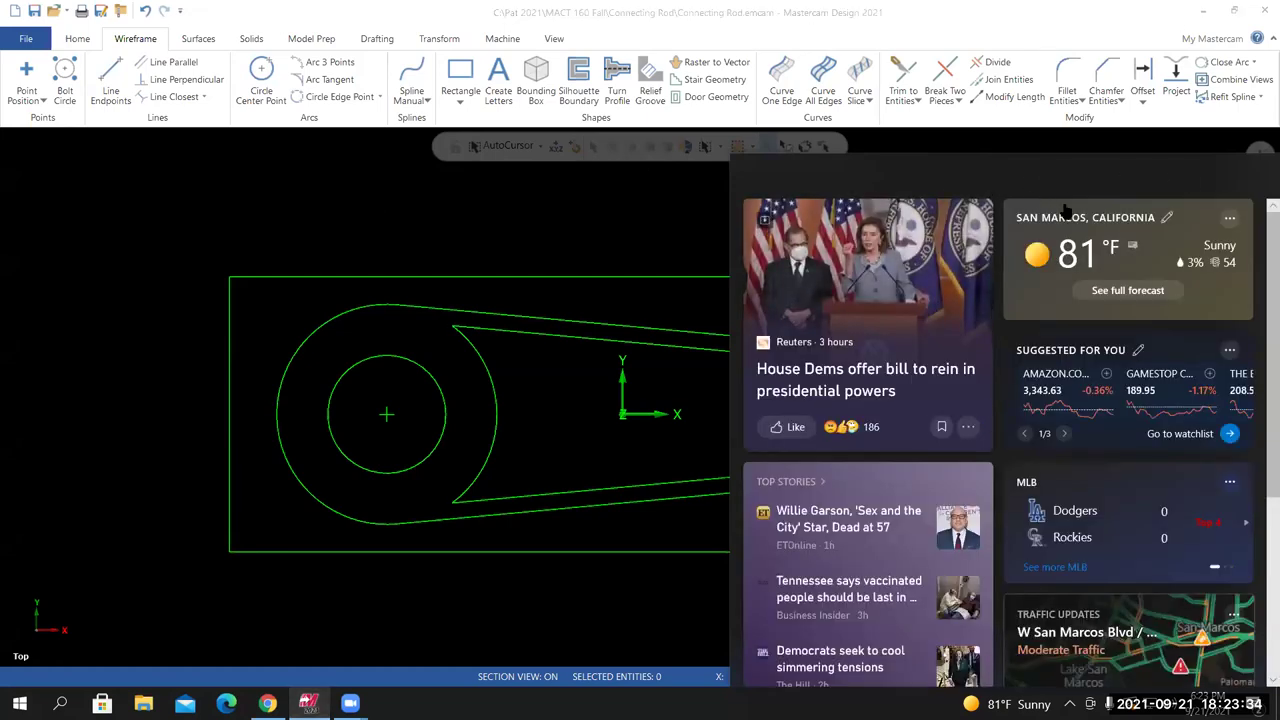
click(749, 324)
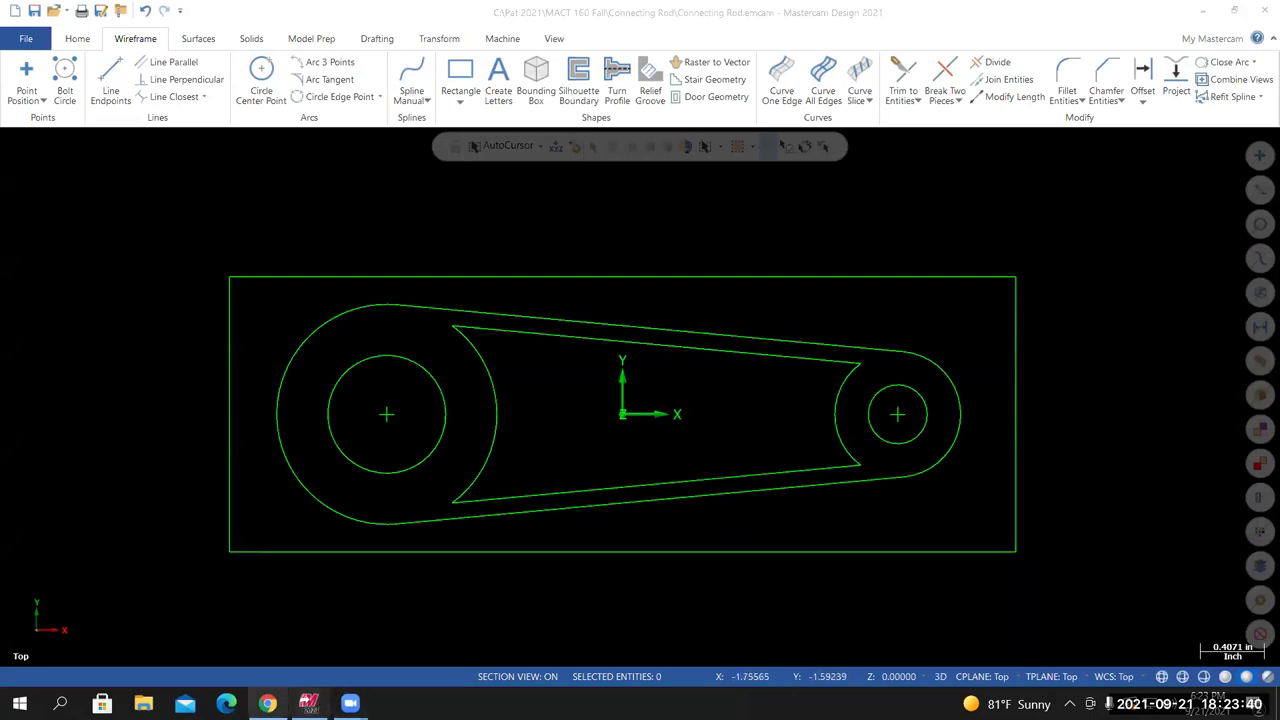
click(267, 703)
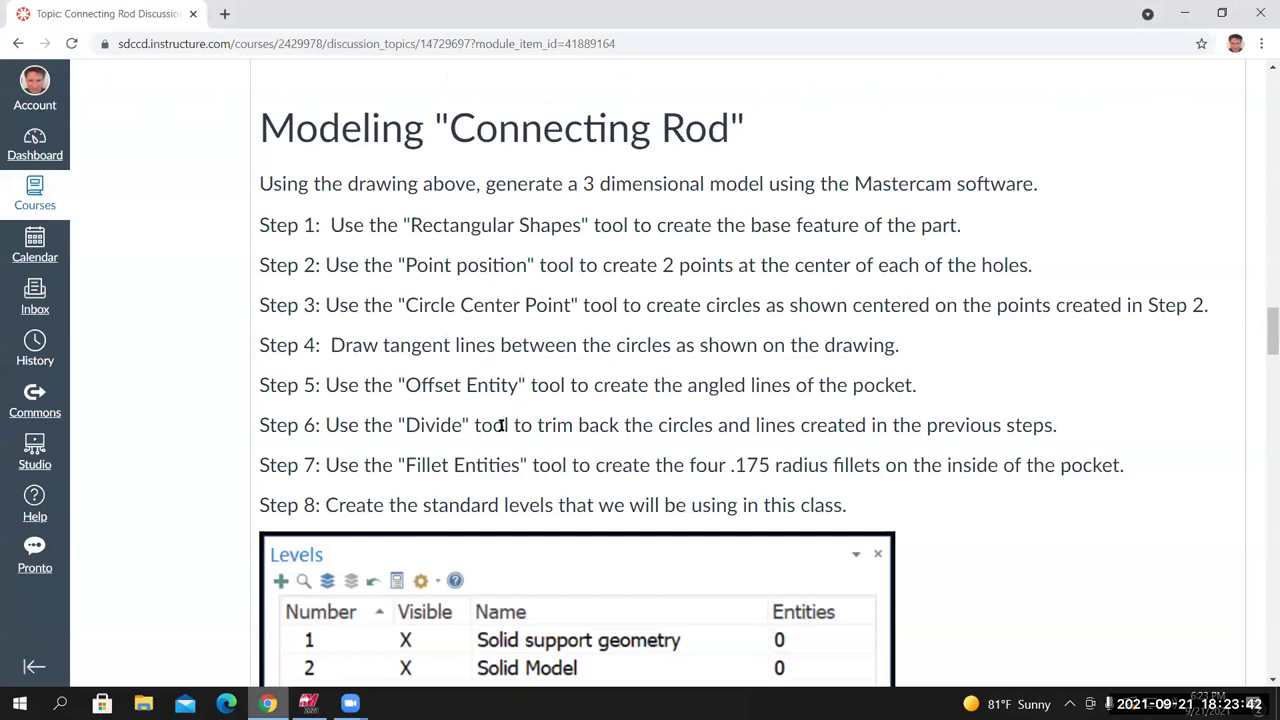
scroll(483, 435, down, 2)
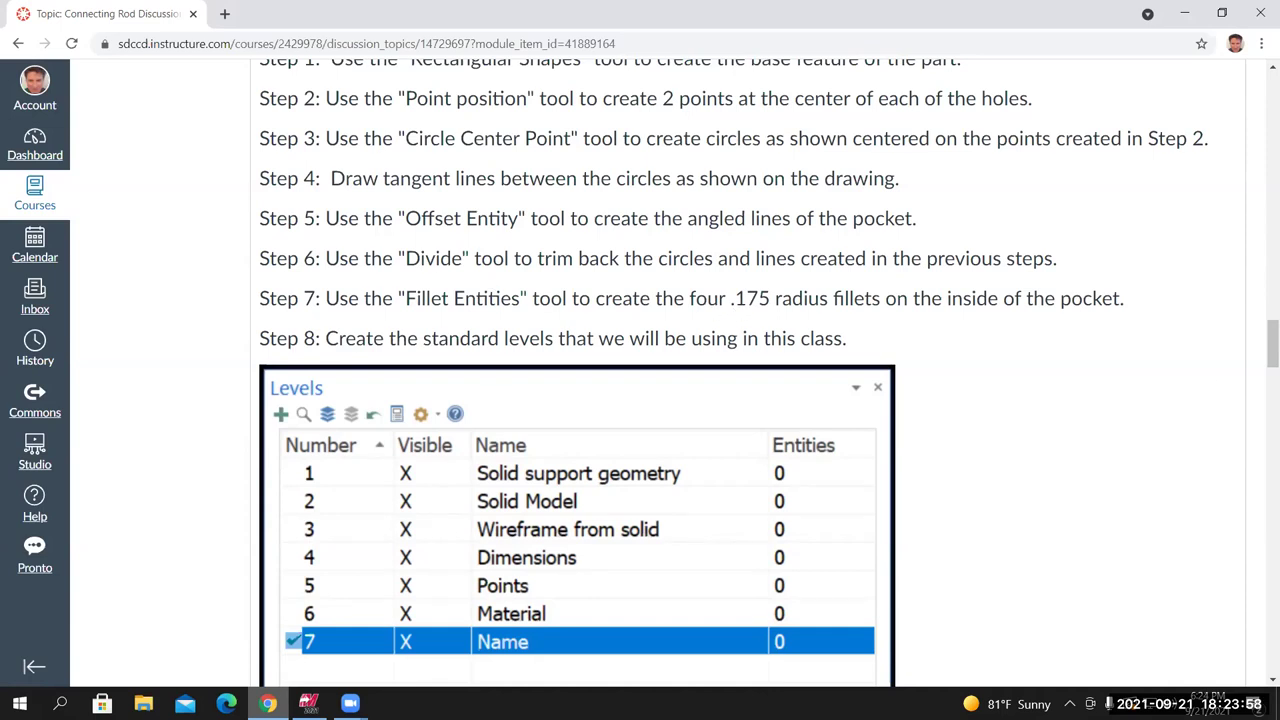
scroll(1262, 343, up, 2)
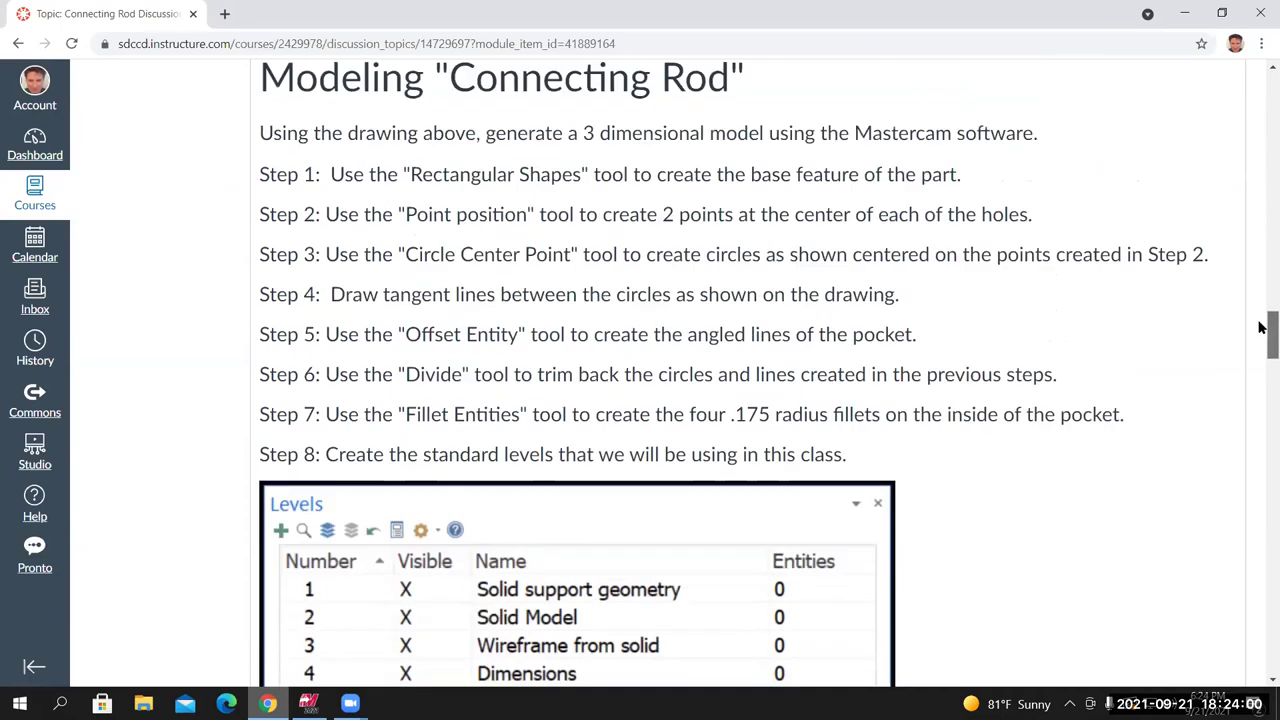
scroll(1262, 343, up, 1)
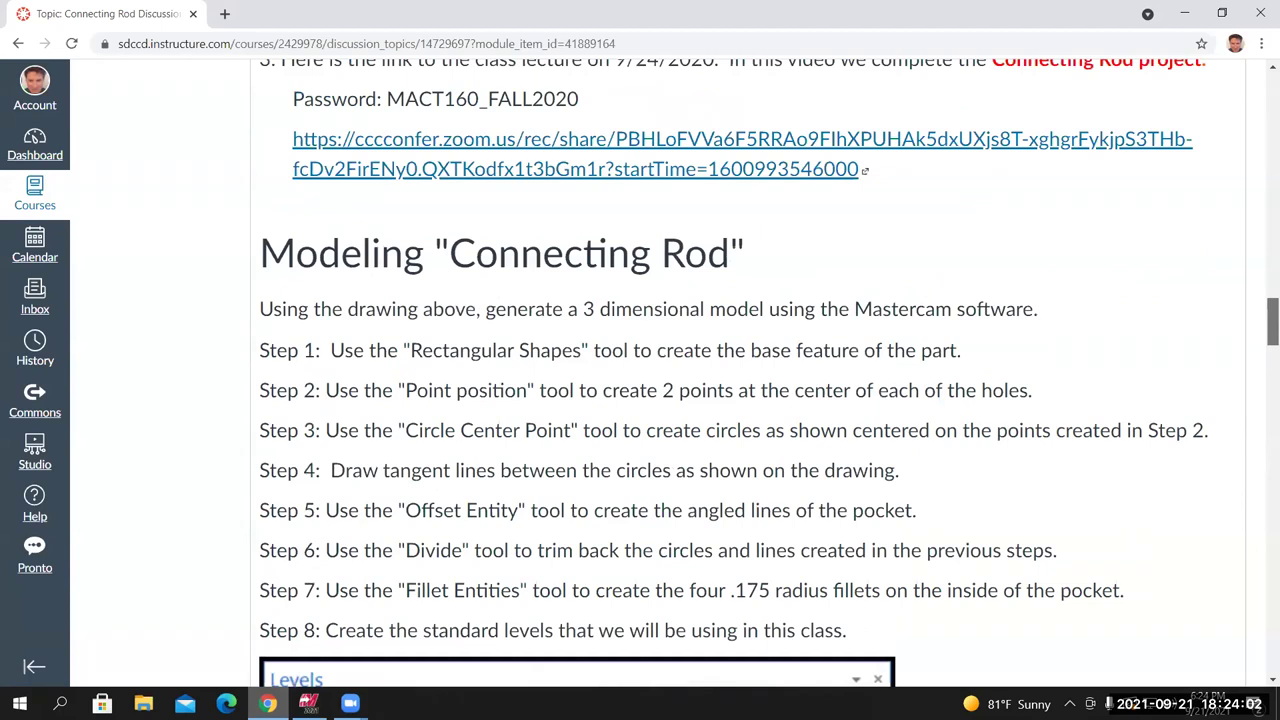
scroll(752, 464, up, 10)
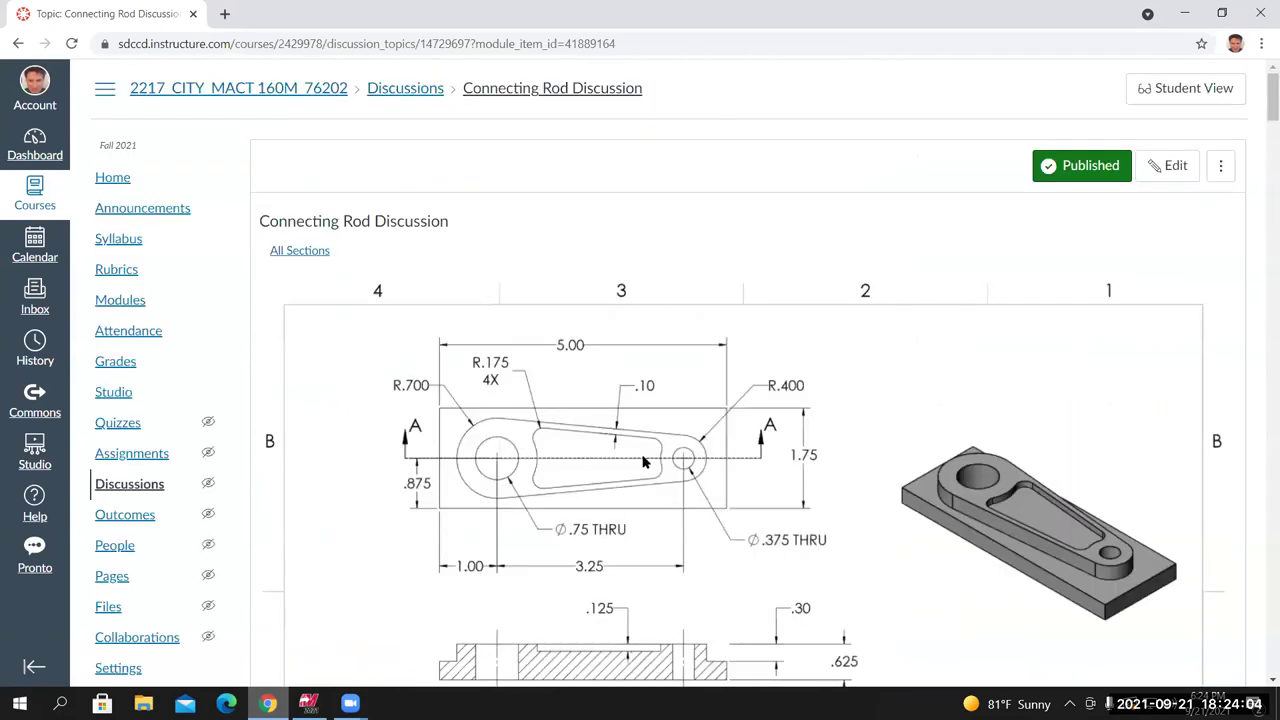
scroll(632, 455, down, 2)
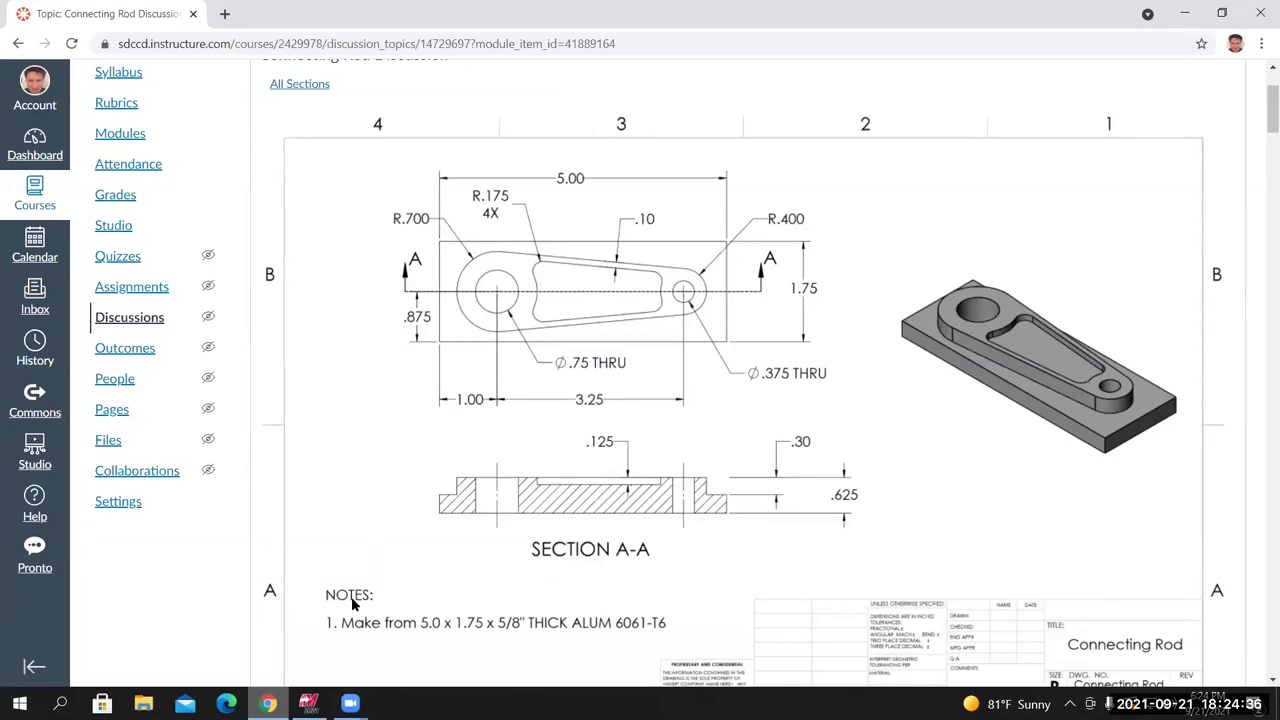
click(308, 703)
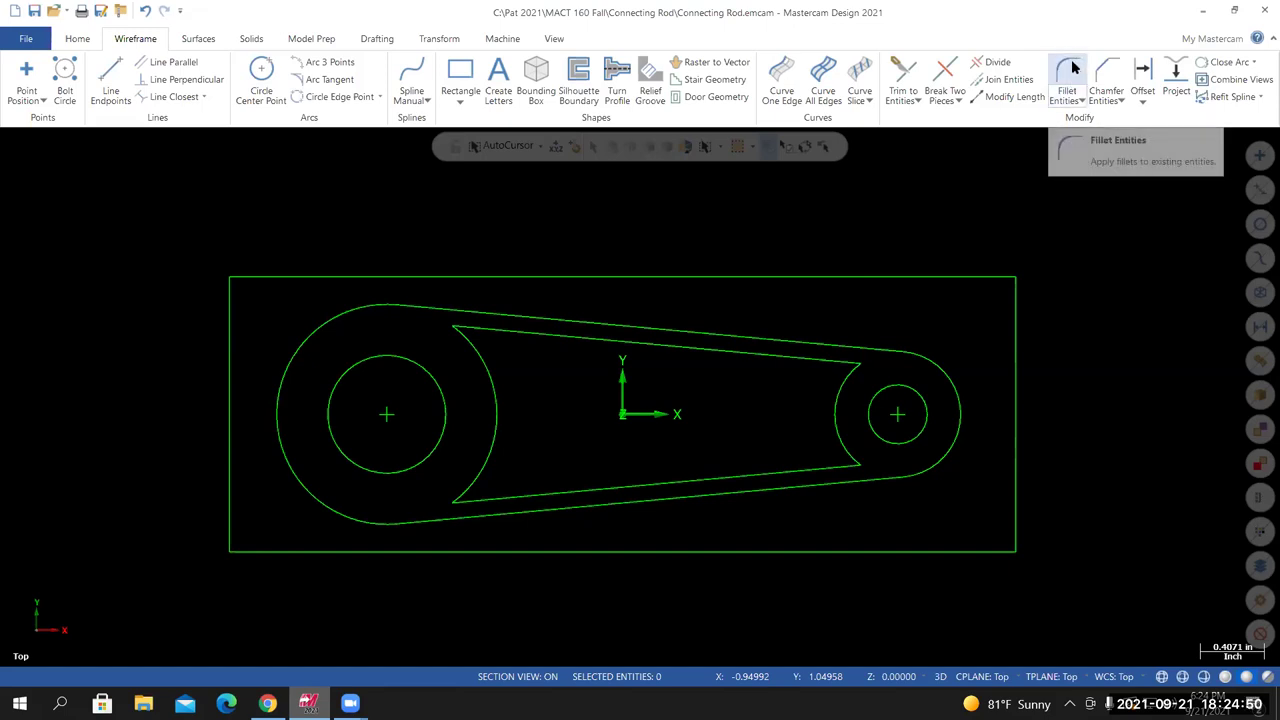
Open Fillet Entities and set the fillet radius to 0.175
click(1081, 102)
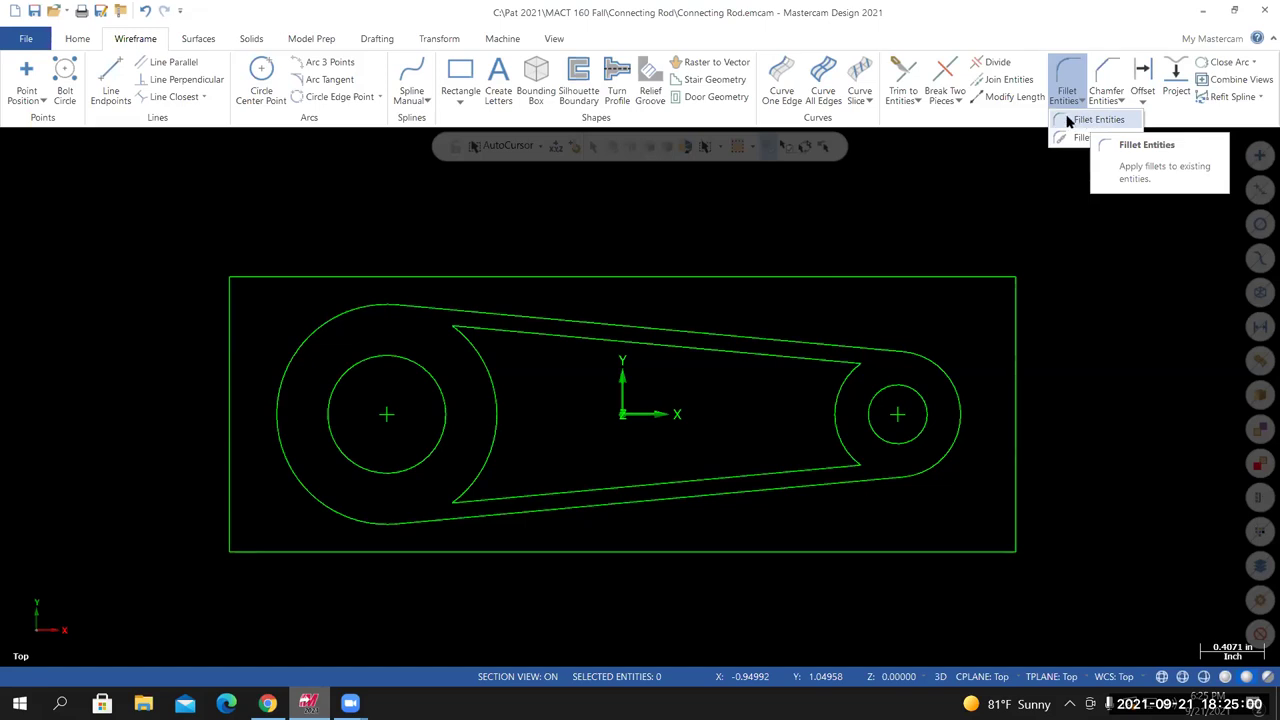
click(1080, 120)
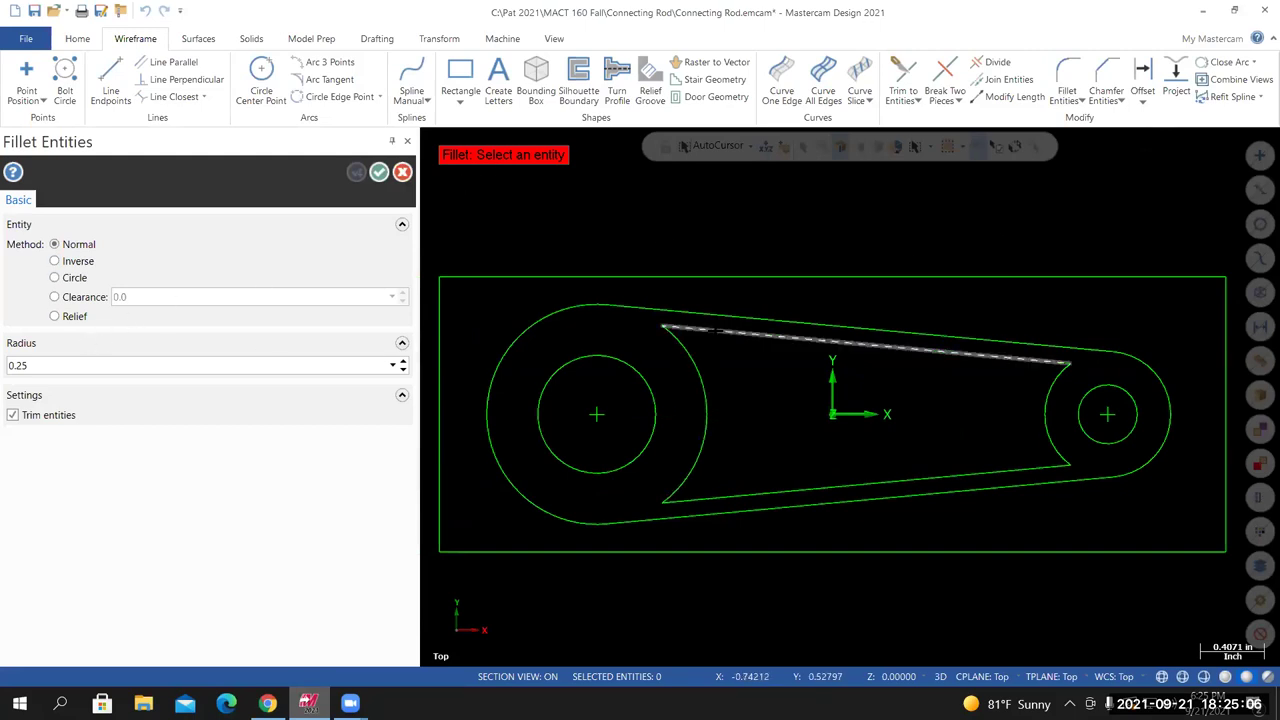
double_click(45, 364)
text(.175)
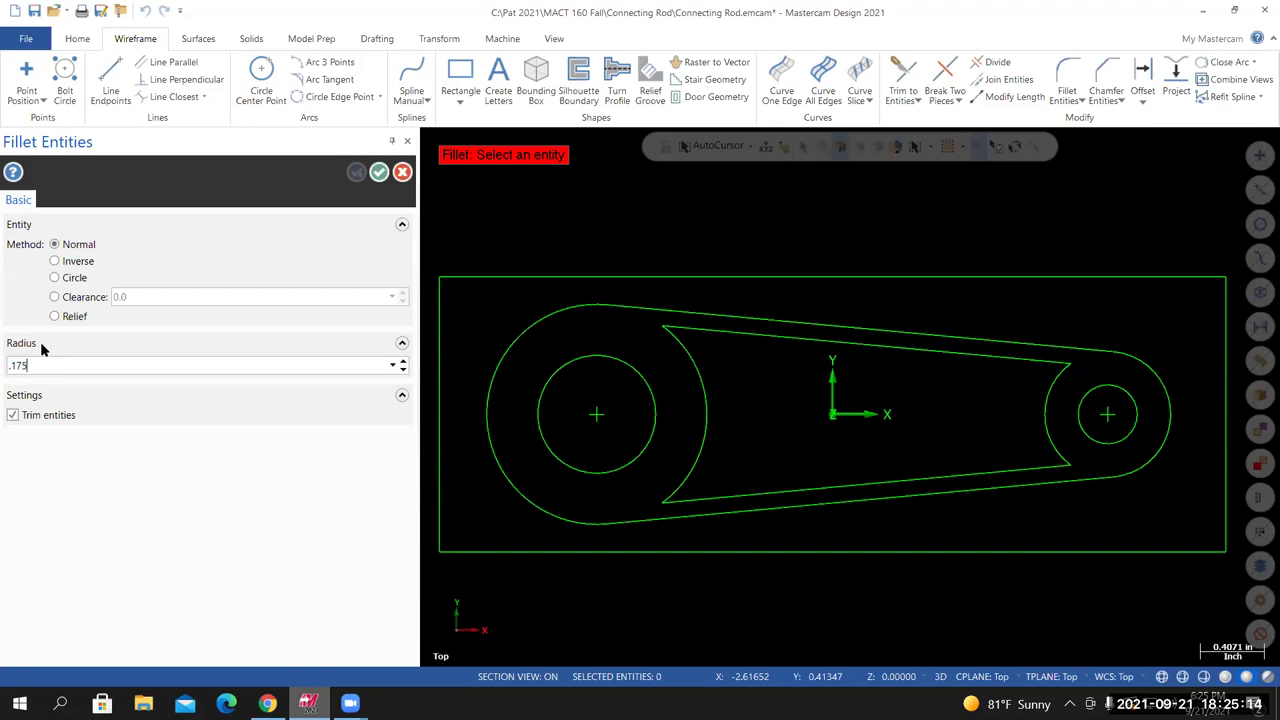
key(Return)
mouse_move(58, 256)
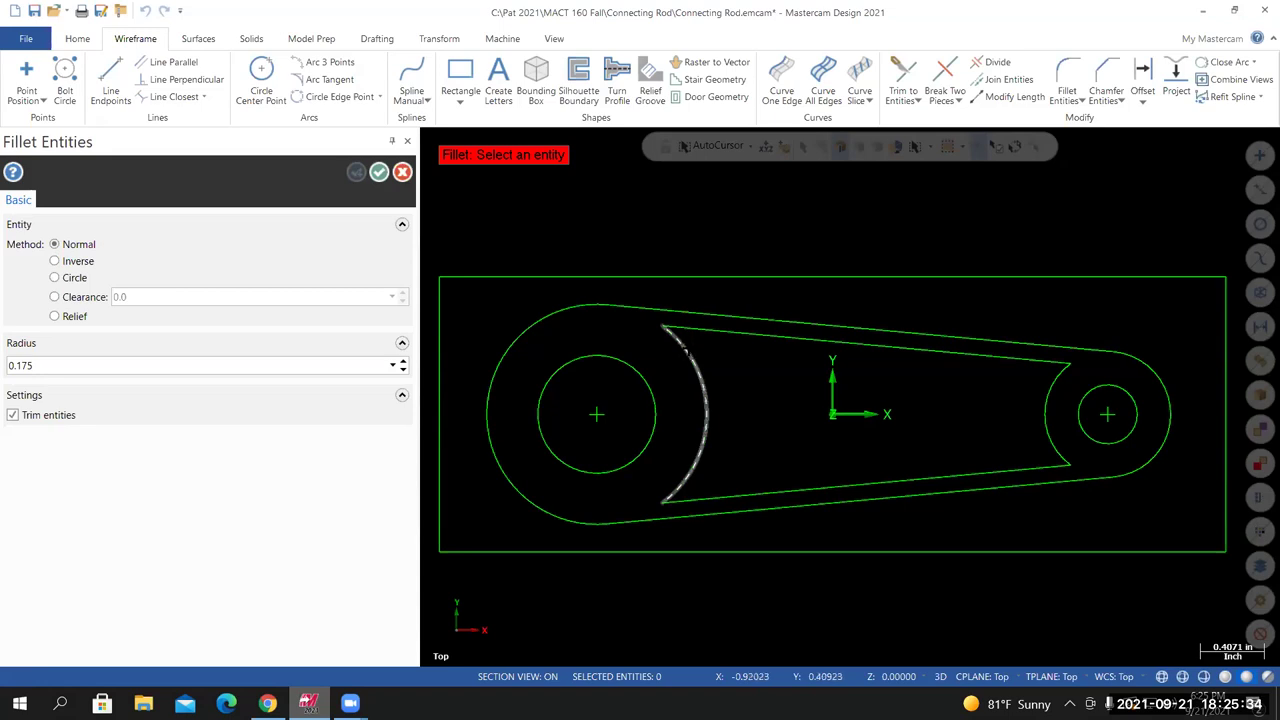
Fillet the pocket's upper-left and lower-left corners with the 0.175 radius
click(686, 342)
click(705, 370)
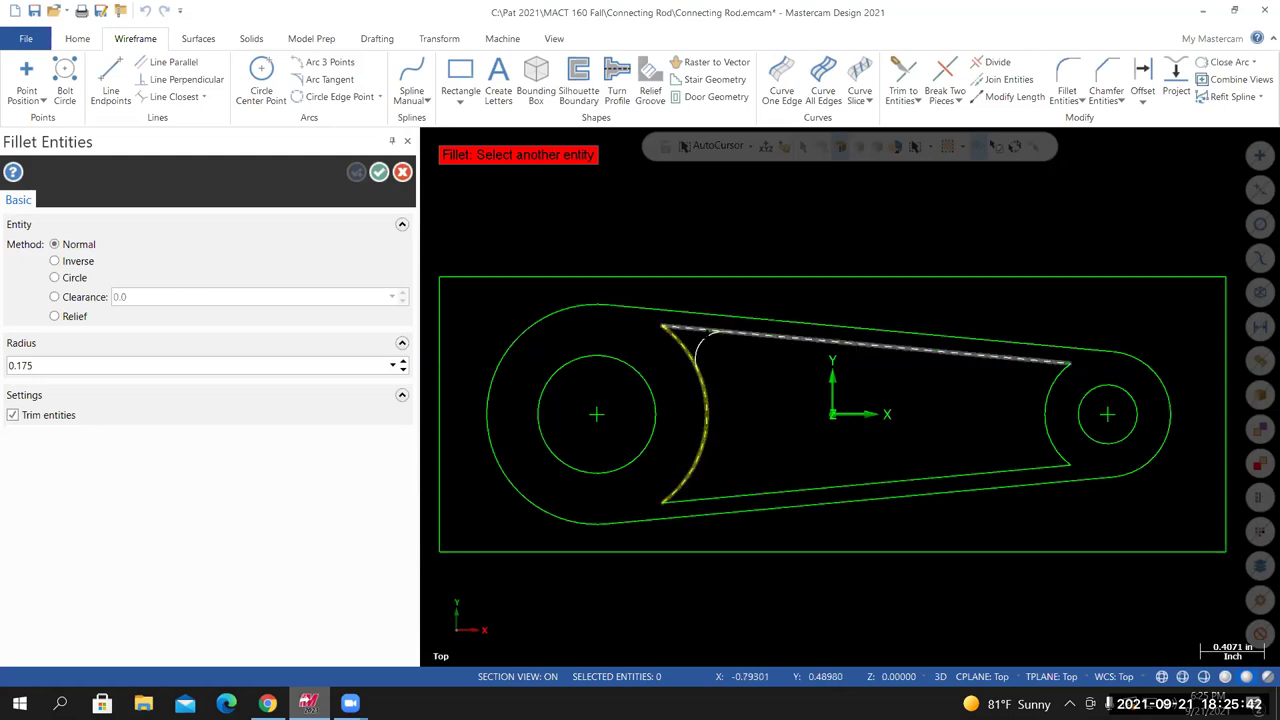
click(715, 333)
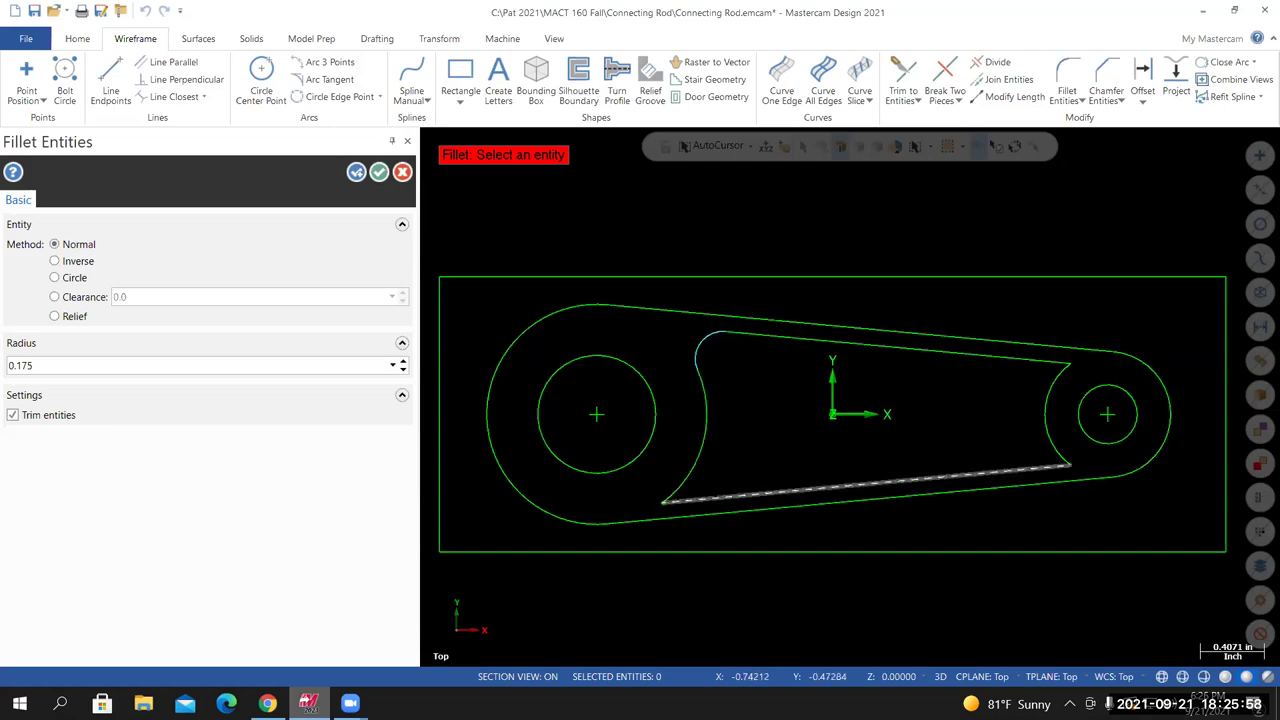
click(702, 462)
click(740, 494)
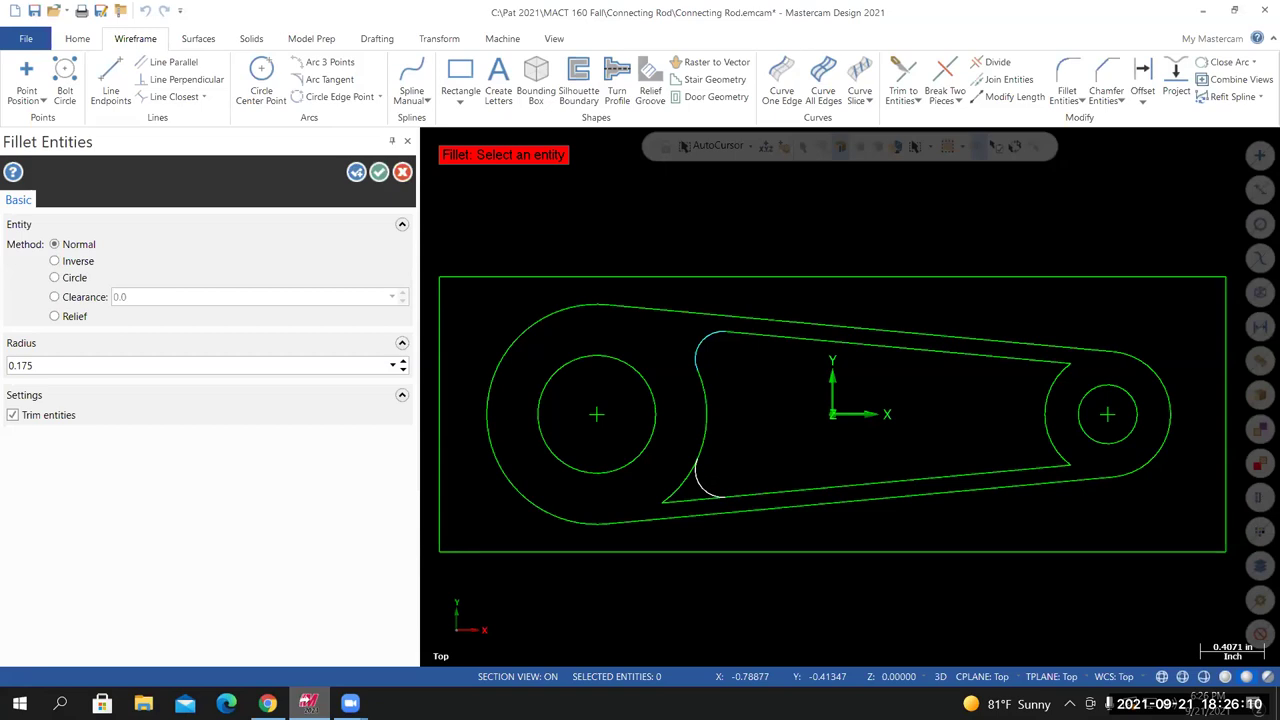
click(705, 482)
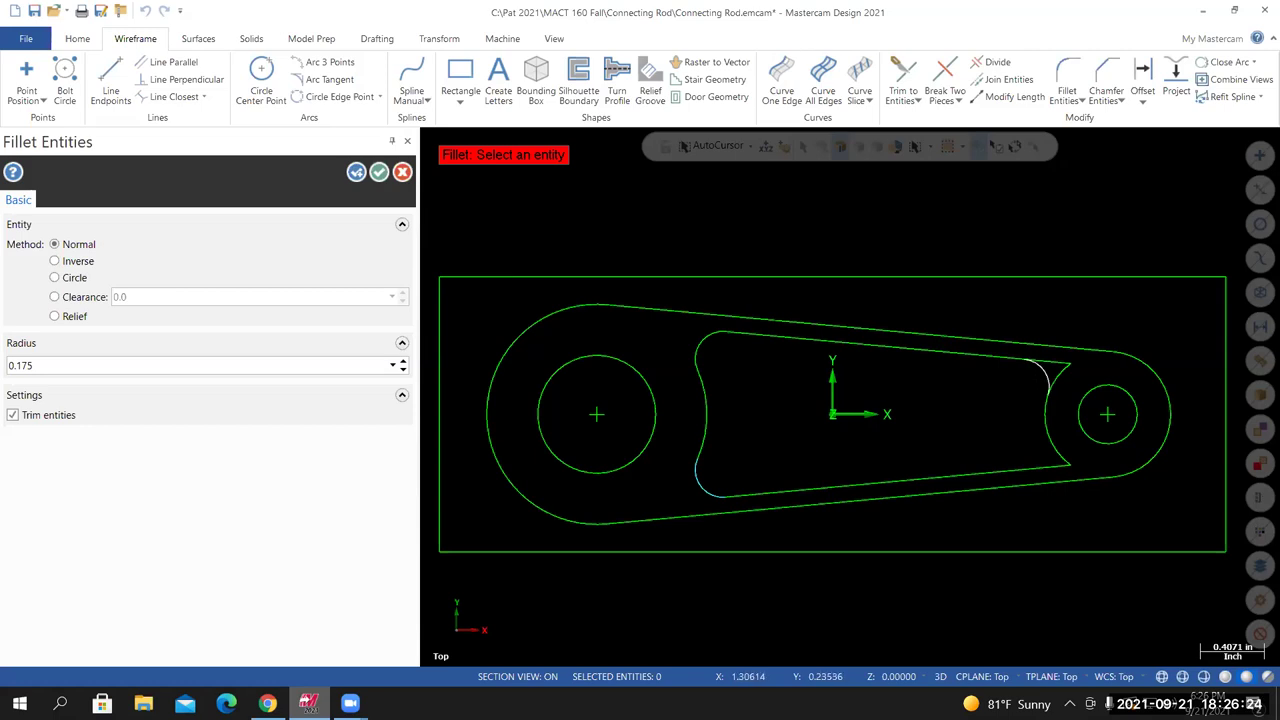
Fillet the pocket's upper-right and lower-right corners and accept the fillets
click(1041, 375)
click(1000, 471)
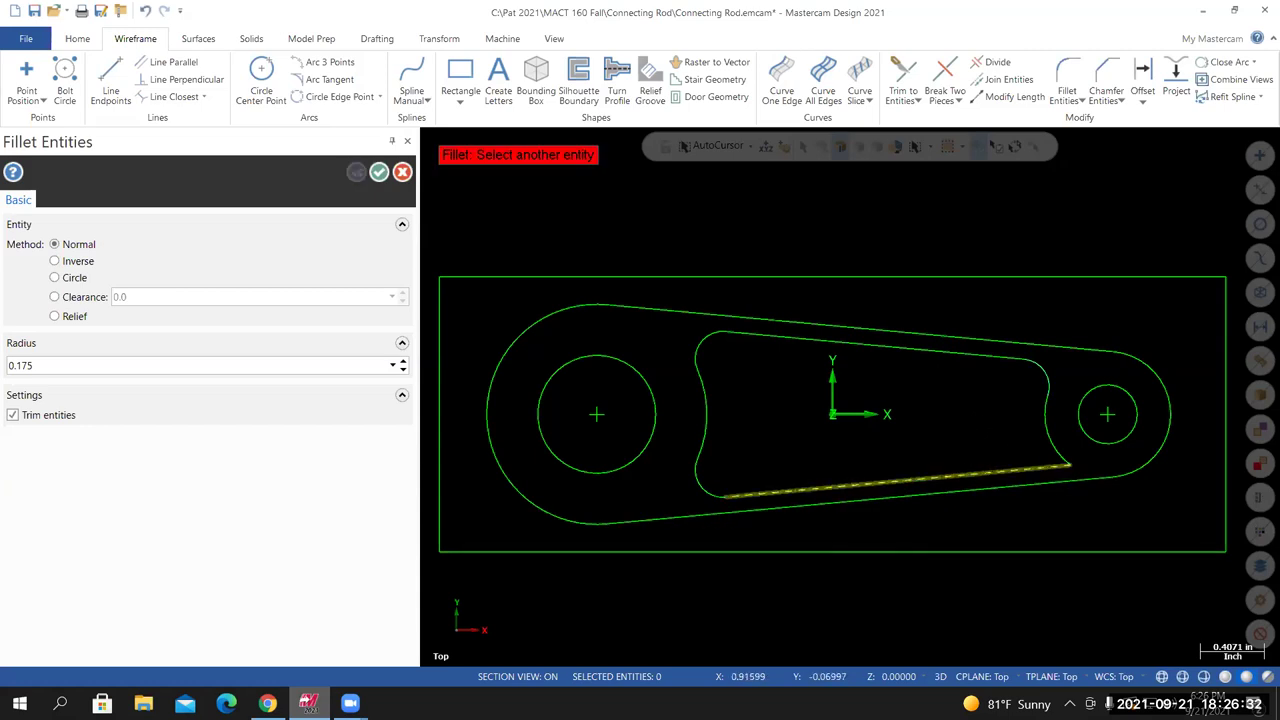
click(1046, 425)
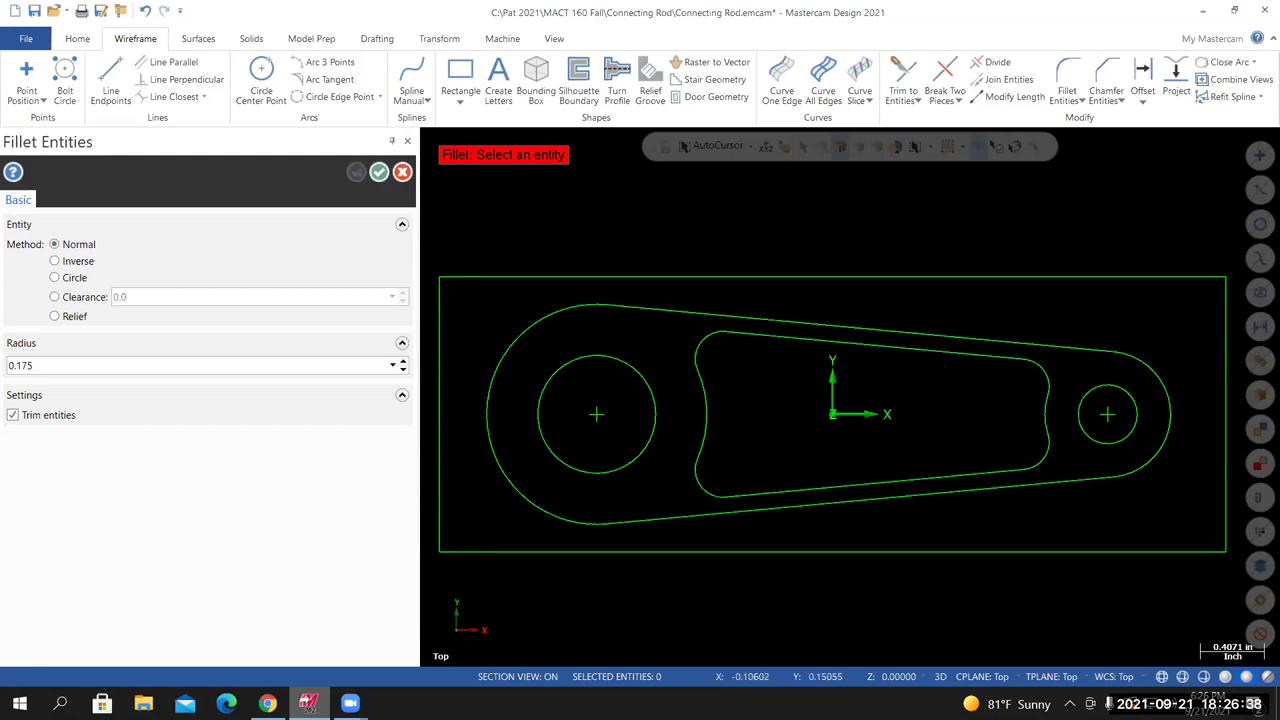
click(379, 172)
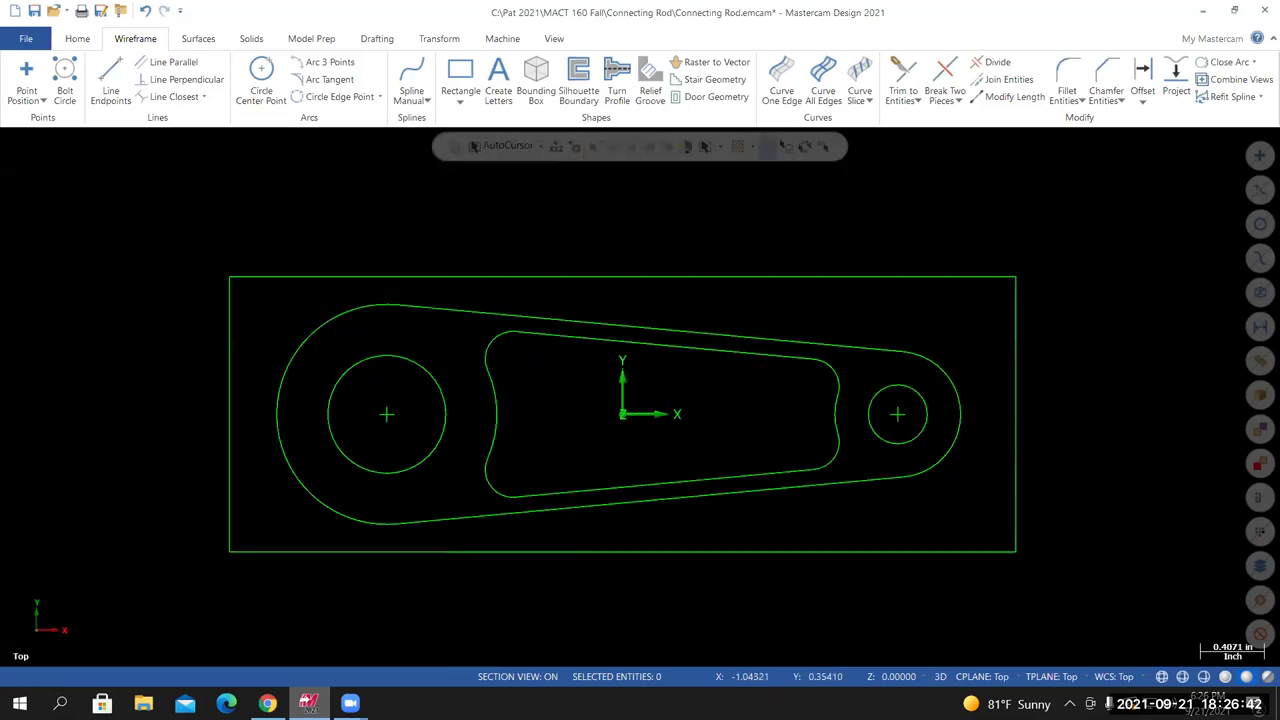
Undo all four pocket fillets and relaunch Fillet Entities
click(146, 11)
click(146, 11)
click(146, 11)
click(146, 11)
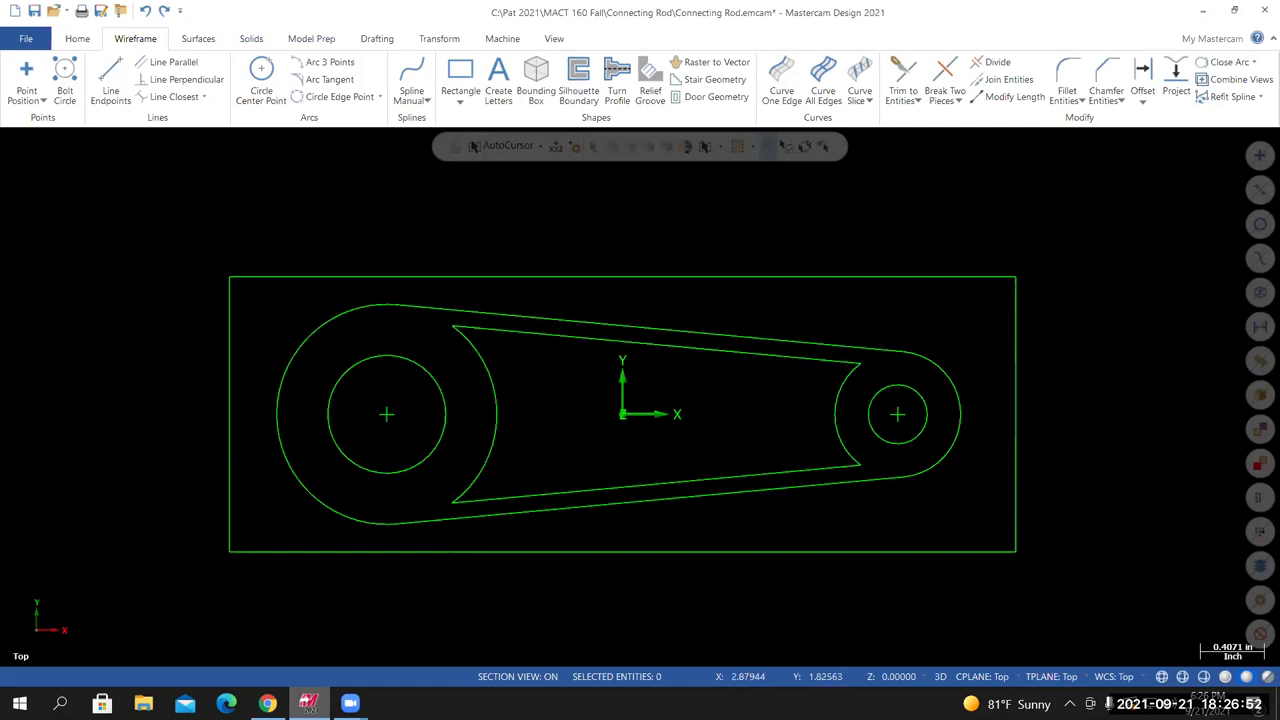
click(1070, 76)
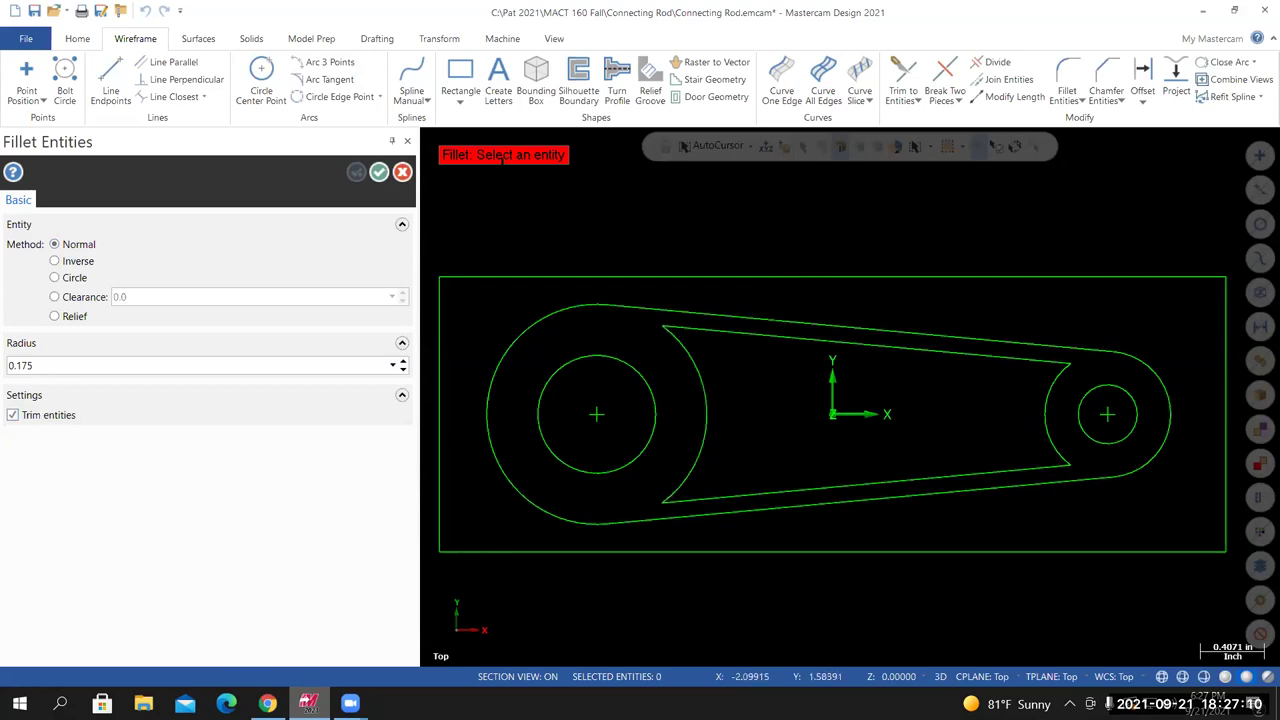
Round the upper-left, upper-right, lower-right and lower-left pocket corners with 0.175 fillets, then open File Info
click(706, 400)
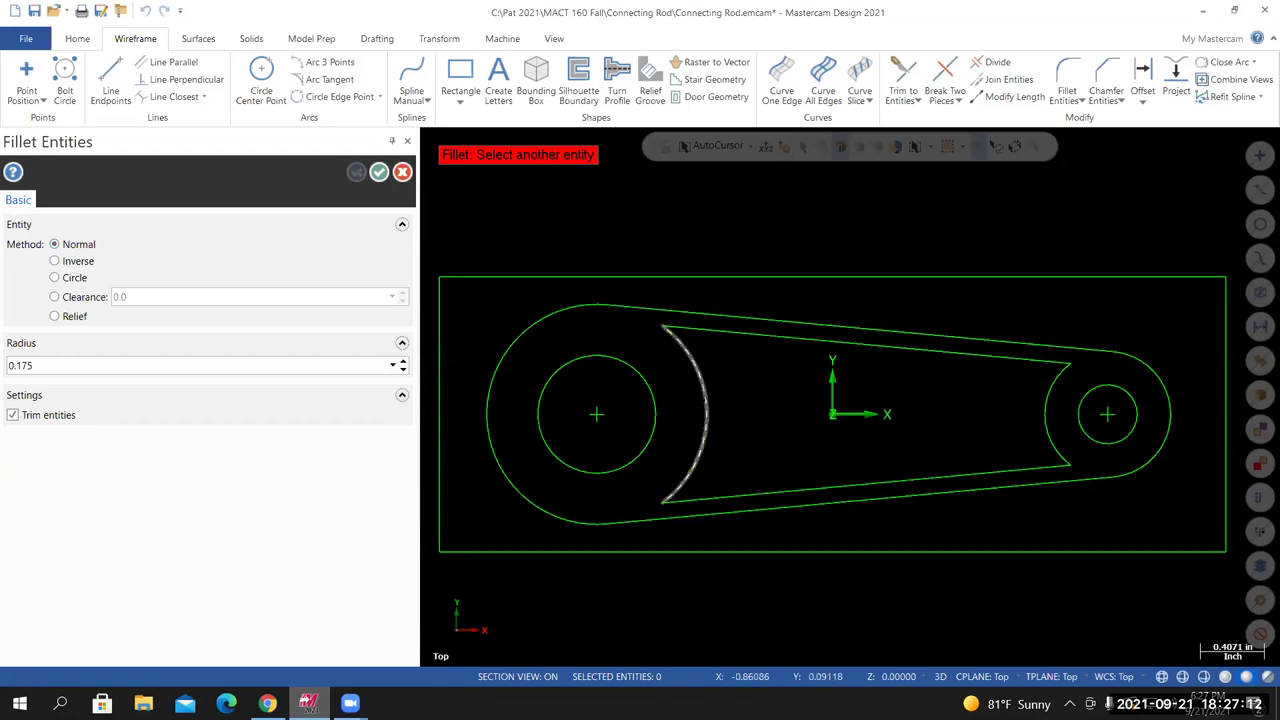
click(740, 332)
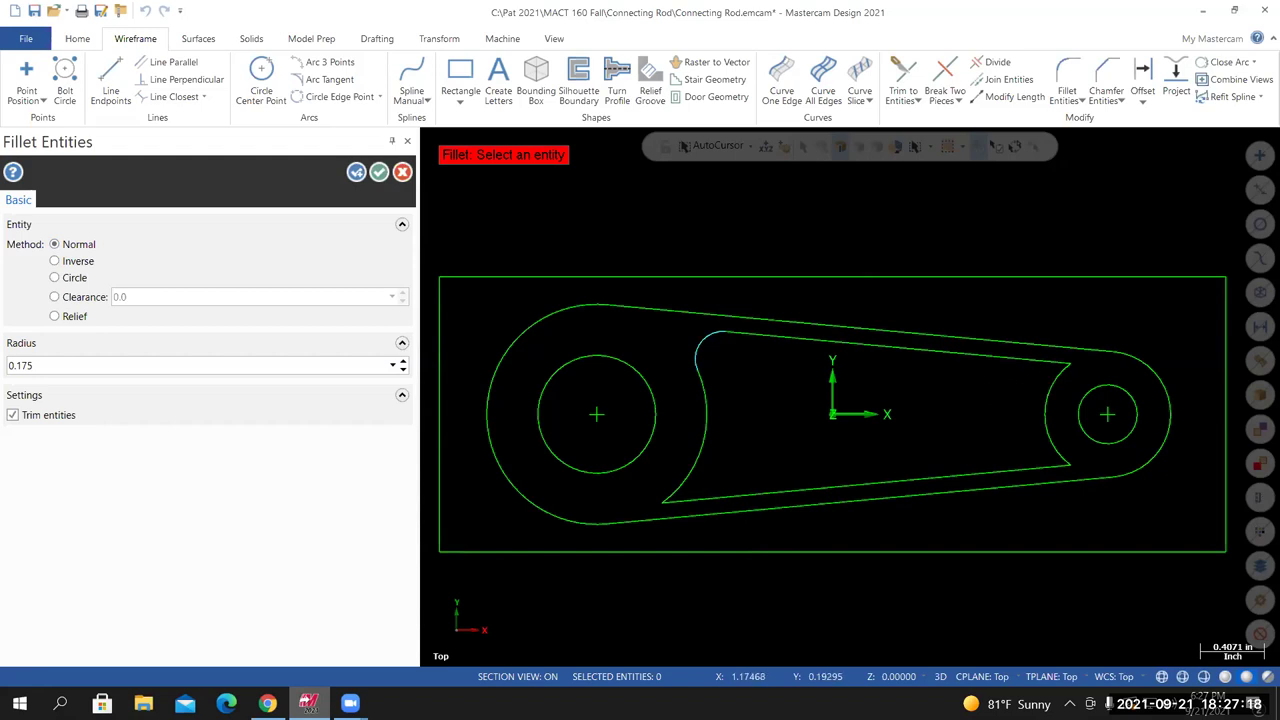
click(1025, 358)
click(1047, 390)
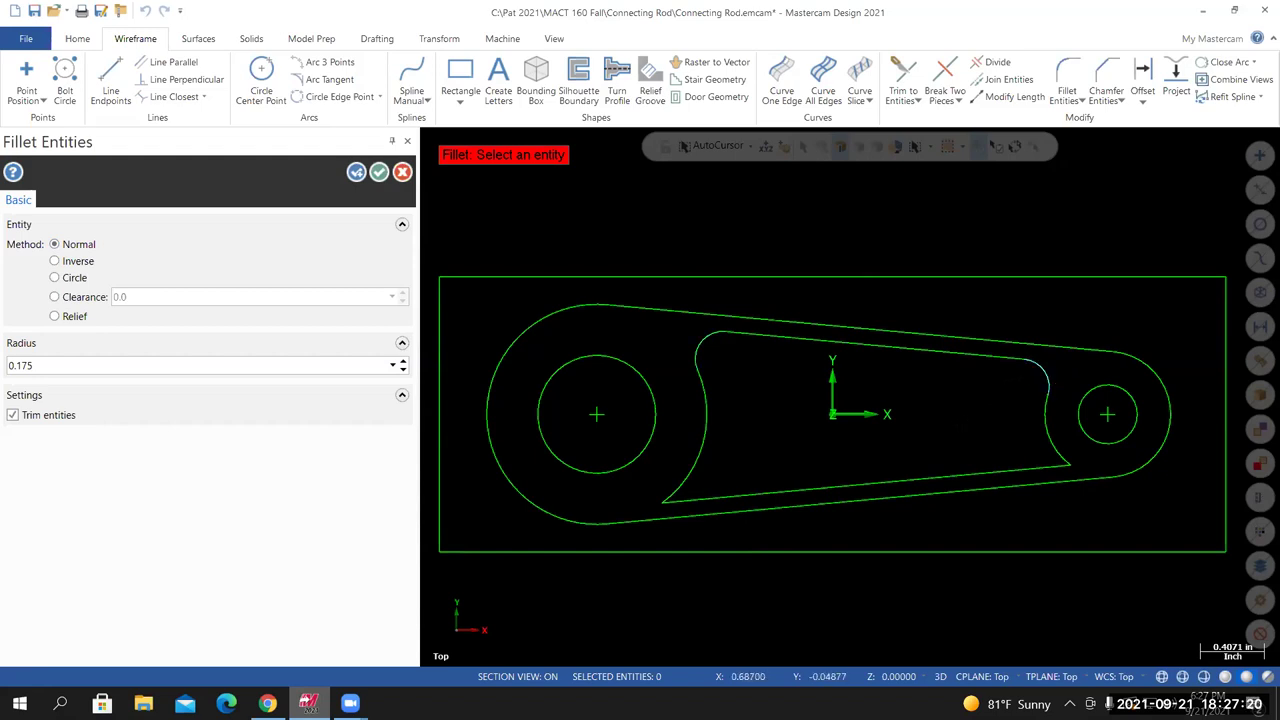
click(1047, 445)
click(1030, 468)
click(706, 440)
click(760, 493)
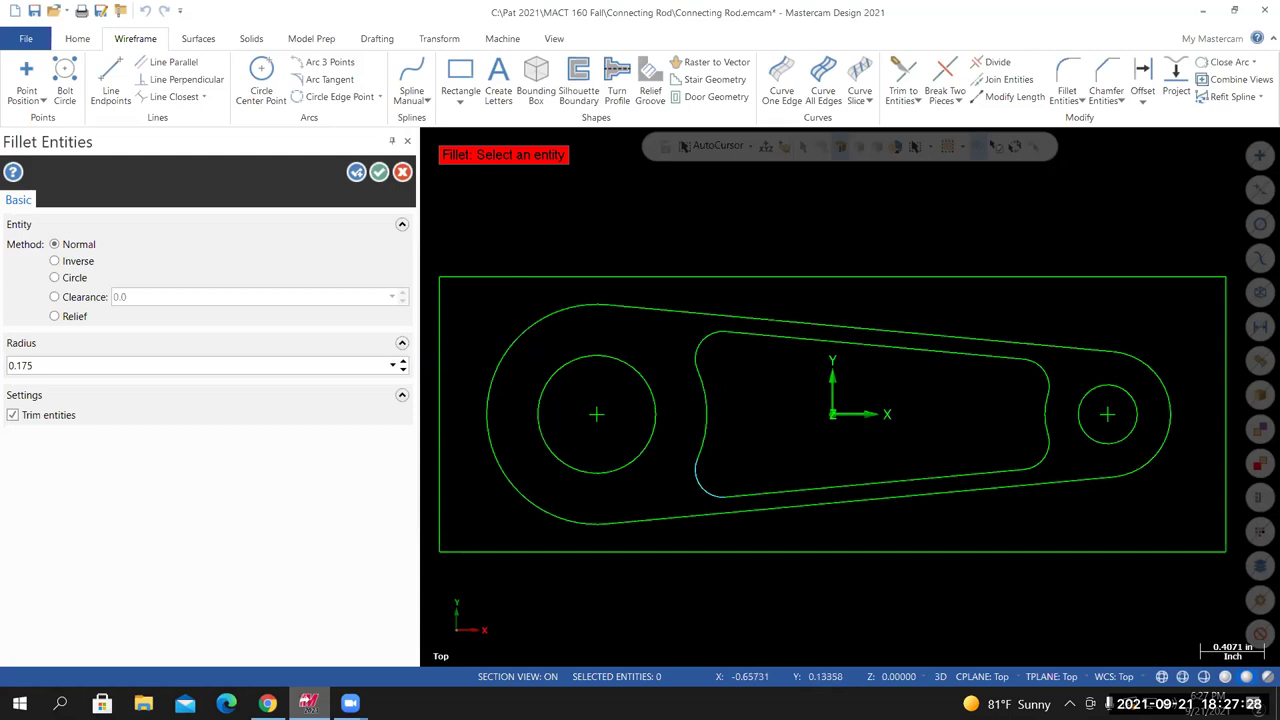
click(379, 172)
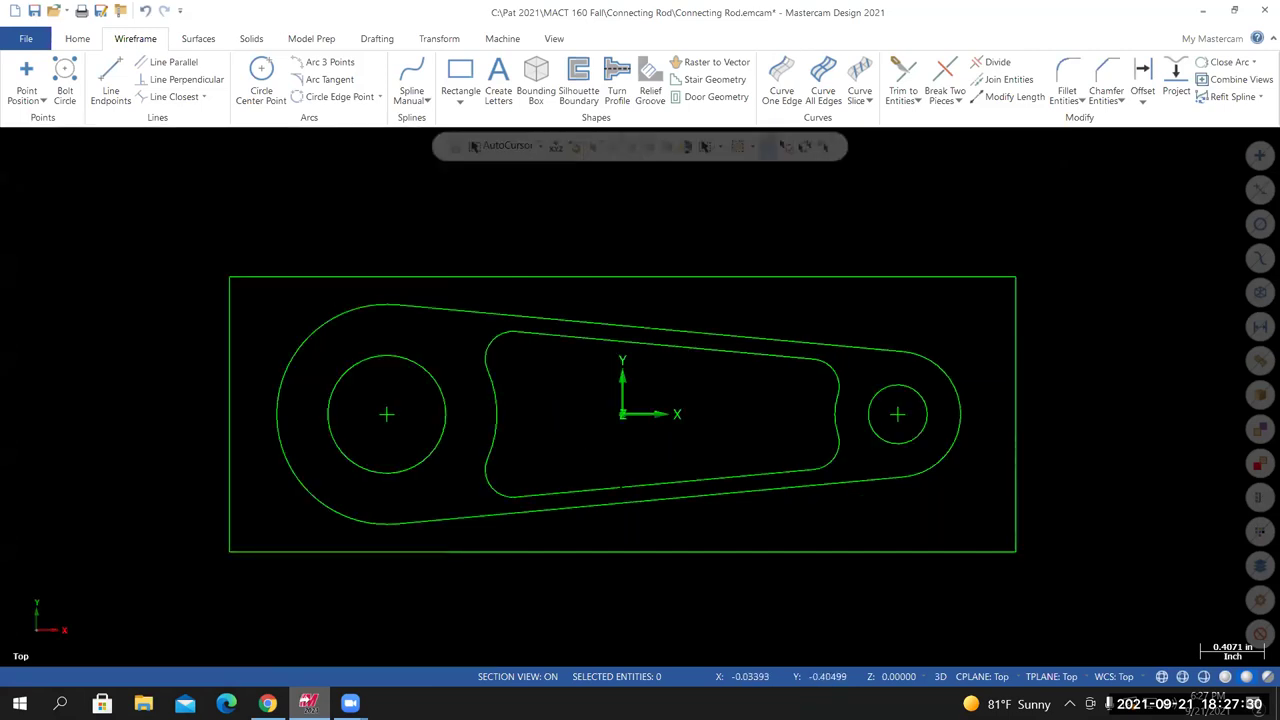
click(26, 38)
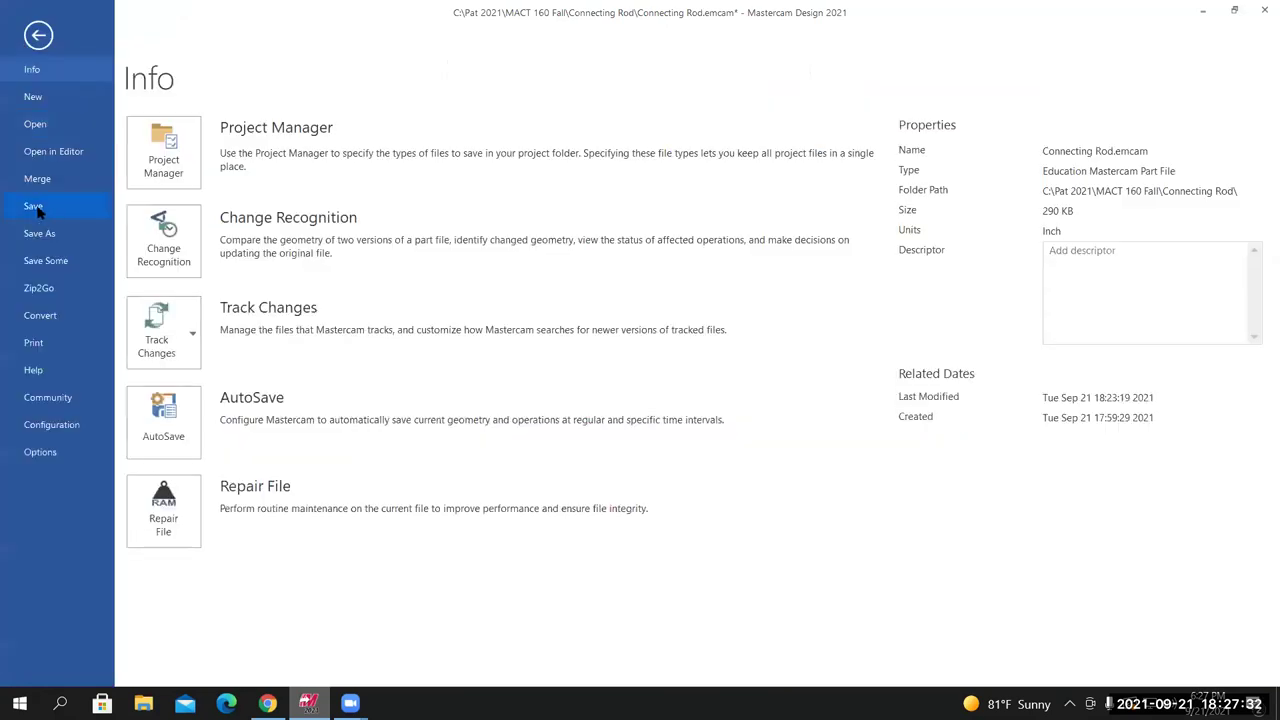
Save the connecting rod file and bring up the Canvas drawing in Chrome
click(35, 207)
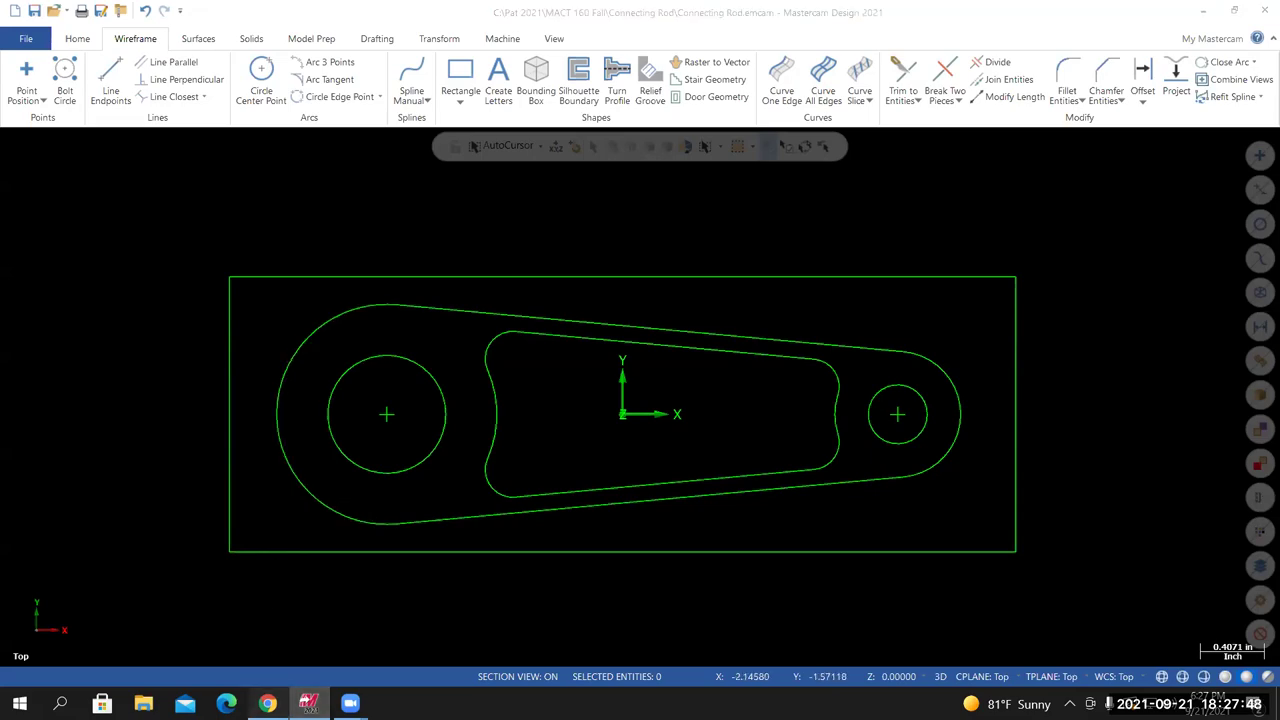
click(267, 703)
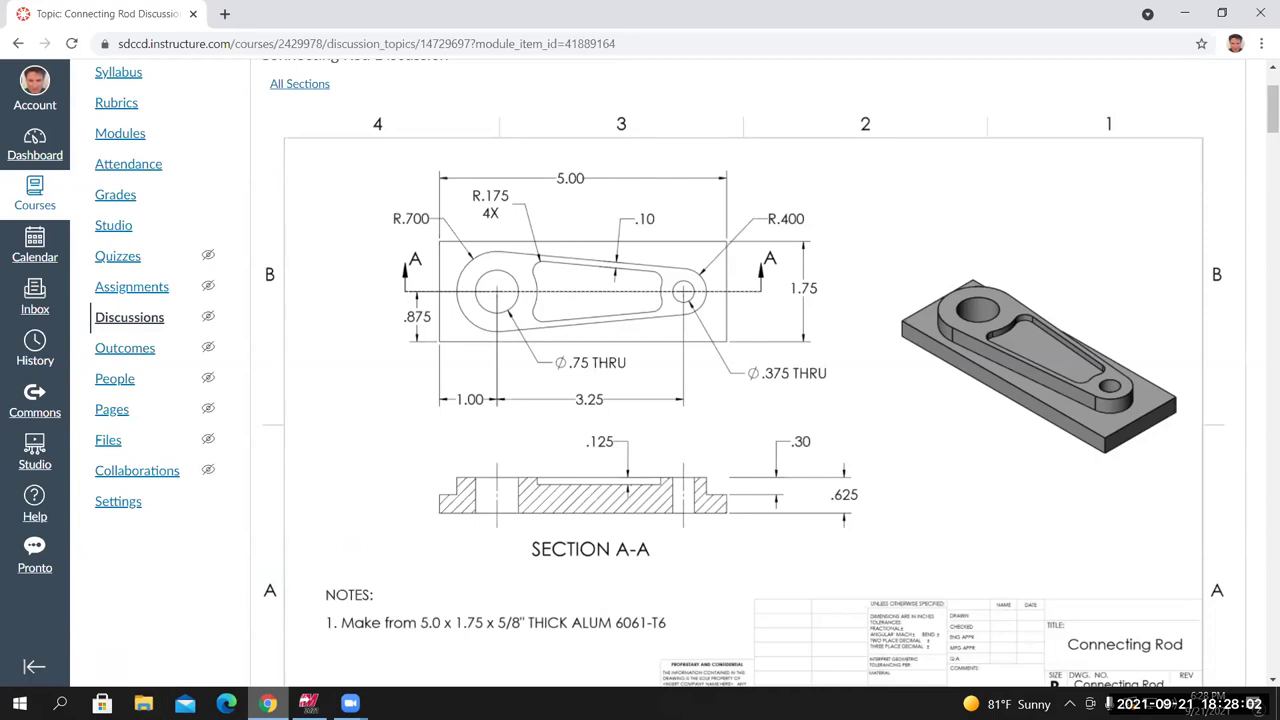
Scroll the Canvas page to Step 8's standard Levels table, then return to Mastercam
click(322, 700)
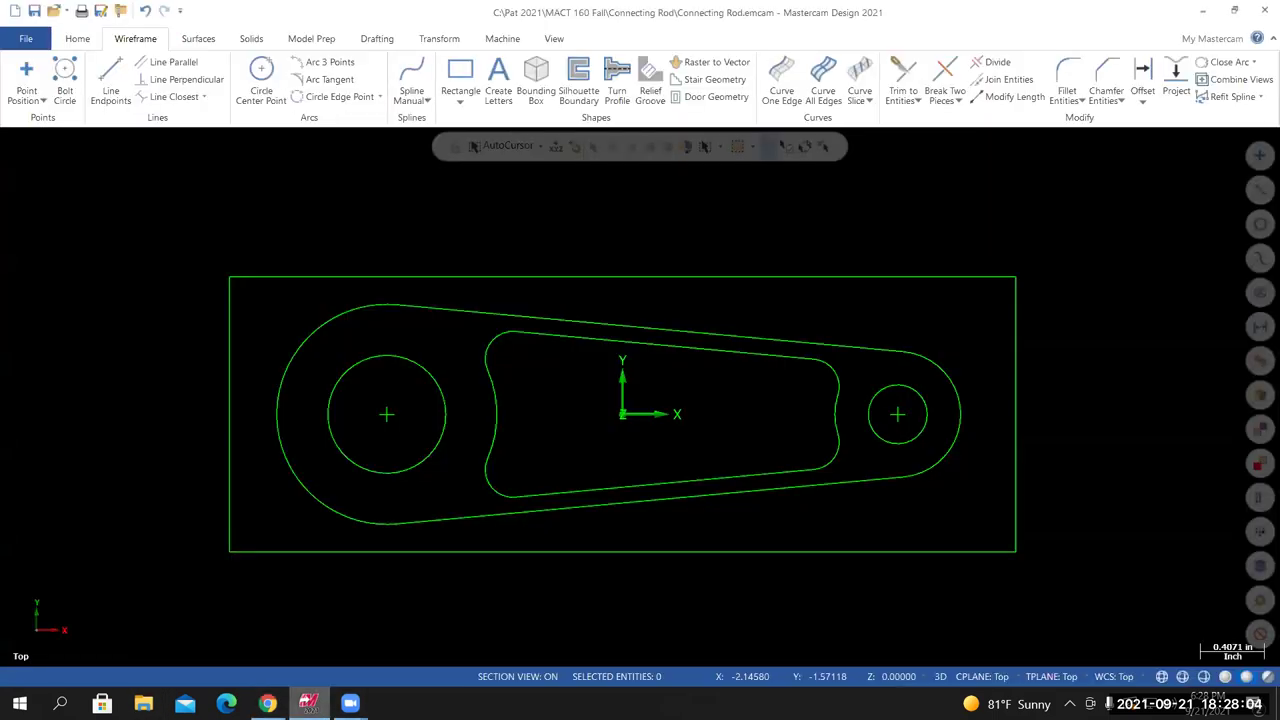
click(268, 703)
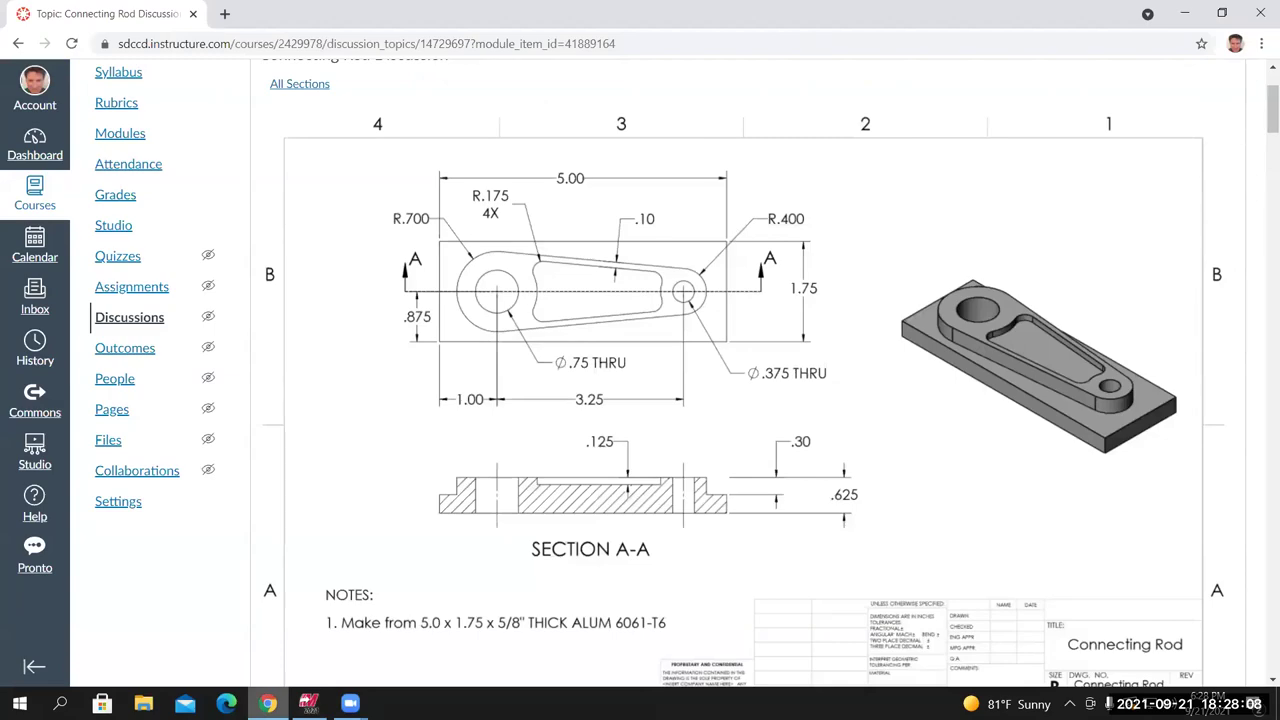
scroll(1247, 309, down, 12)
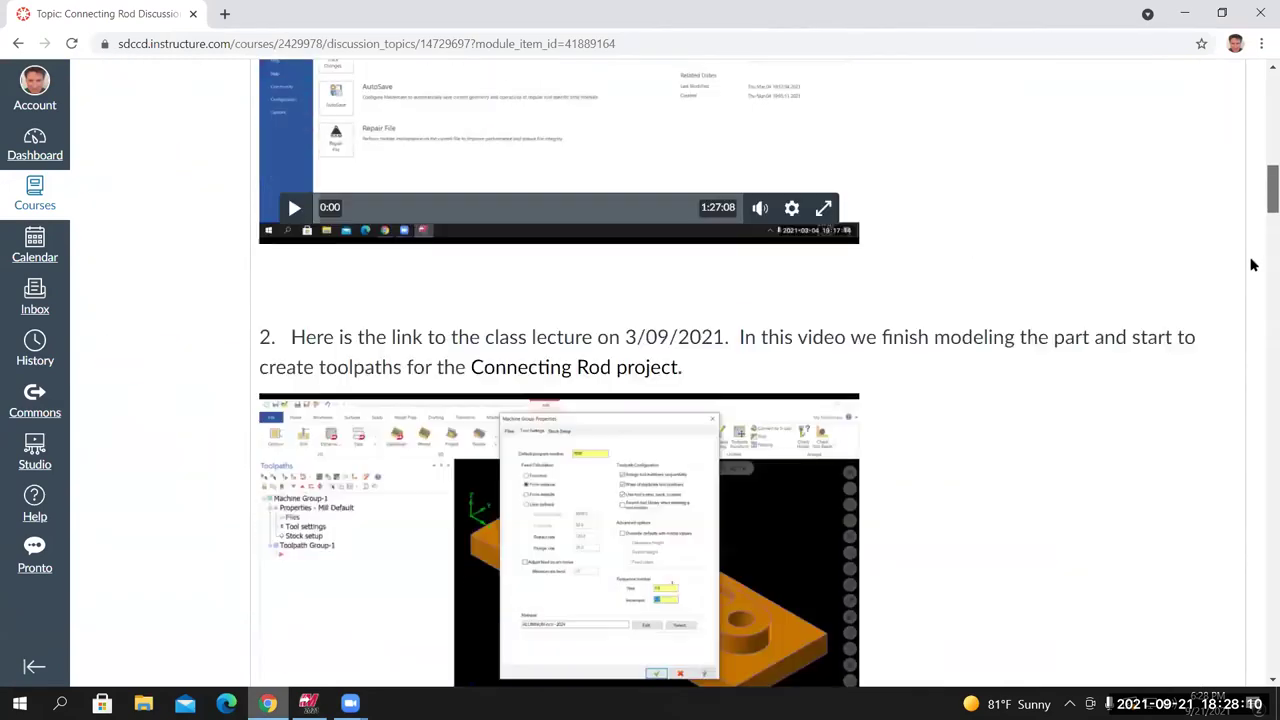
scroll(1247, 309, down, 10)
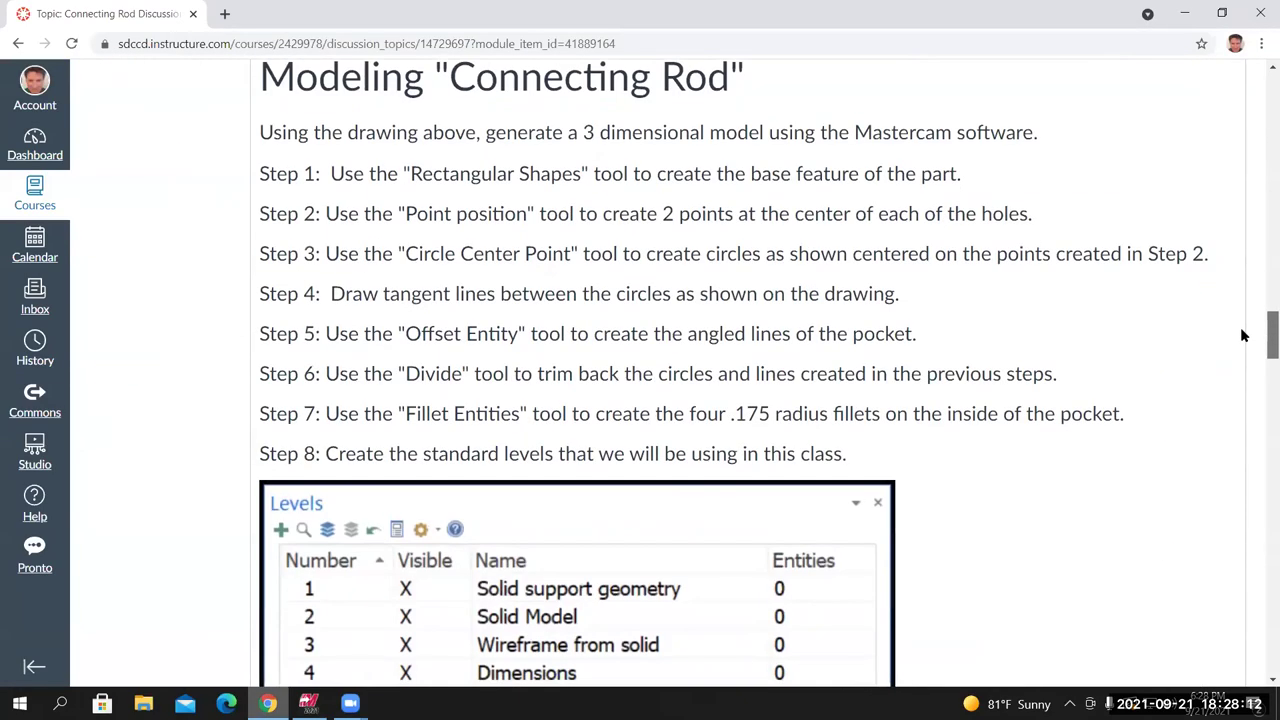
scroll(1244, 337, down, 3)
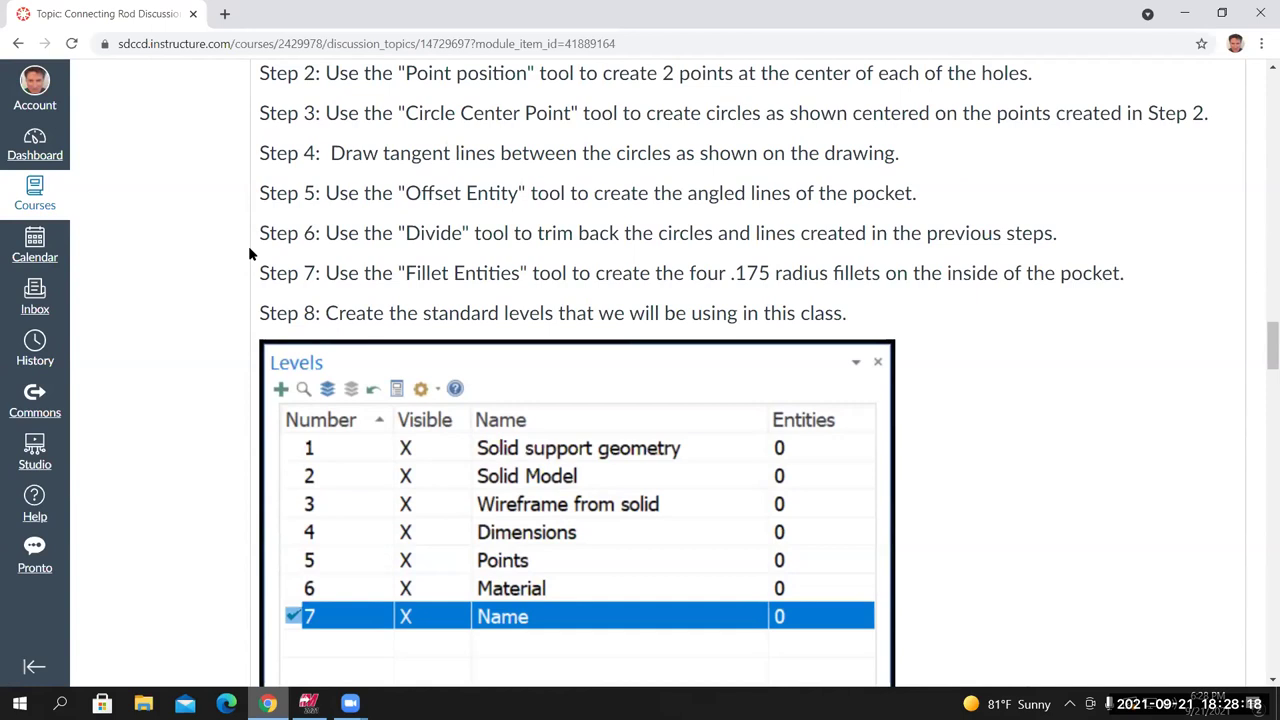
scroll(381, 317, down, 3)
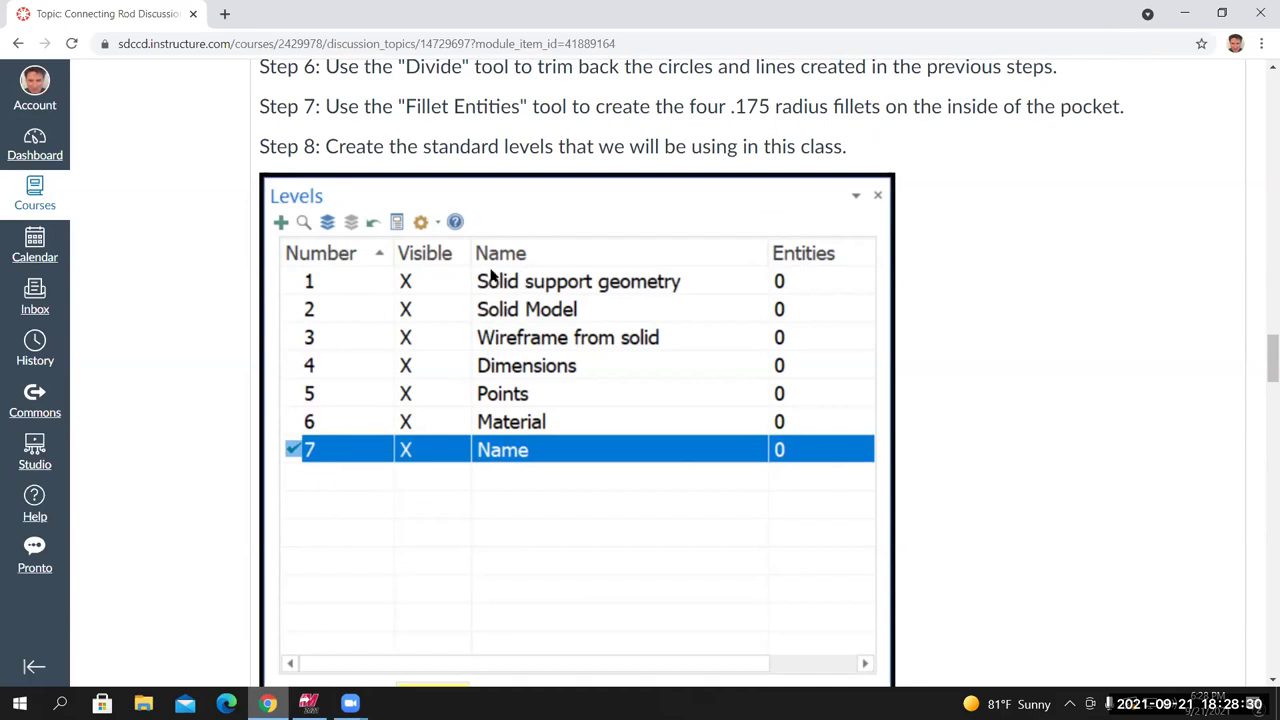
scroll(478, 453, down, 3)
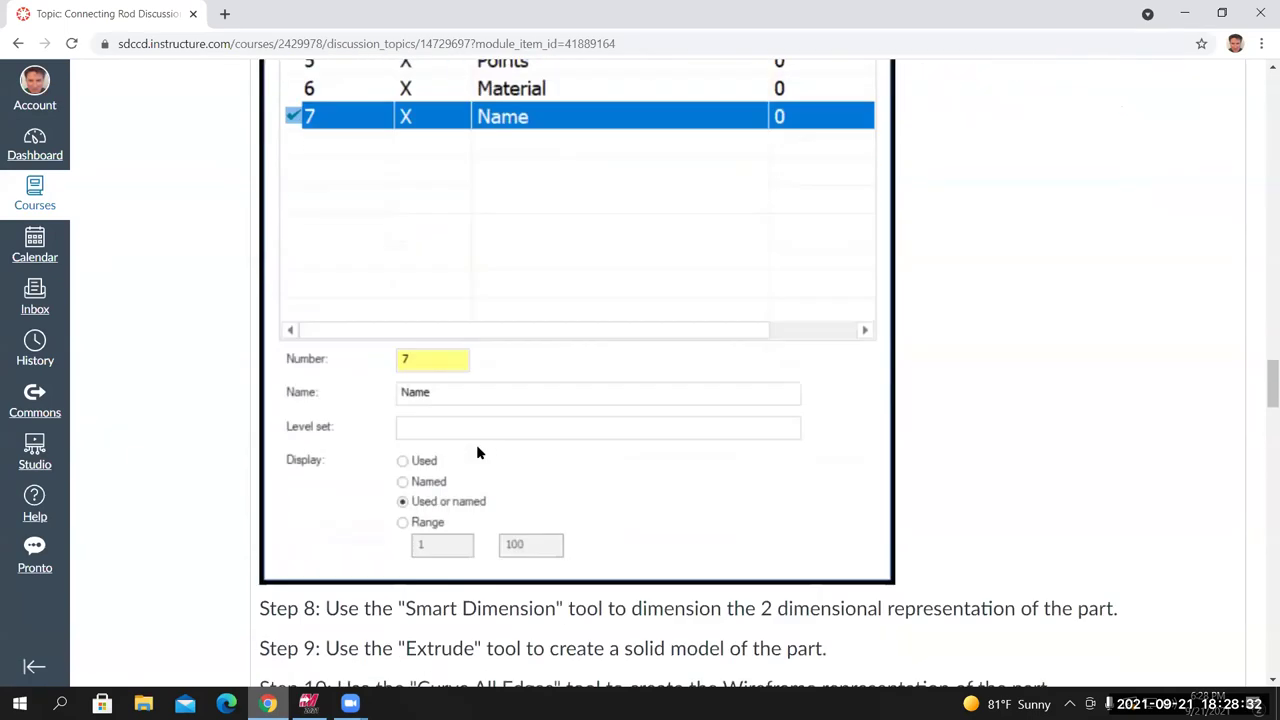
scroll(479, 445, up, 3)
scroll(483, 450, down, 2)
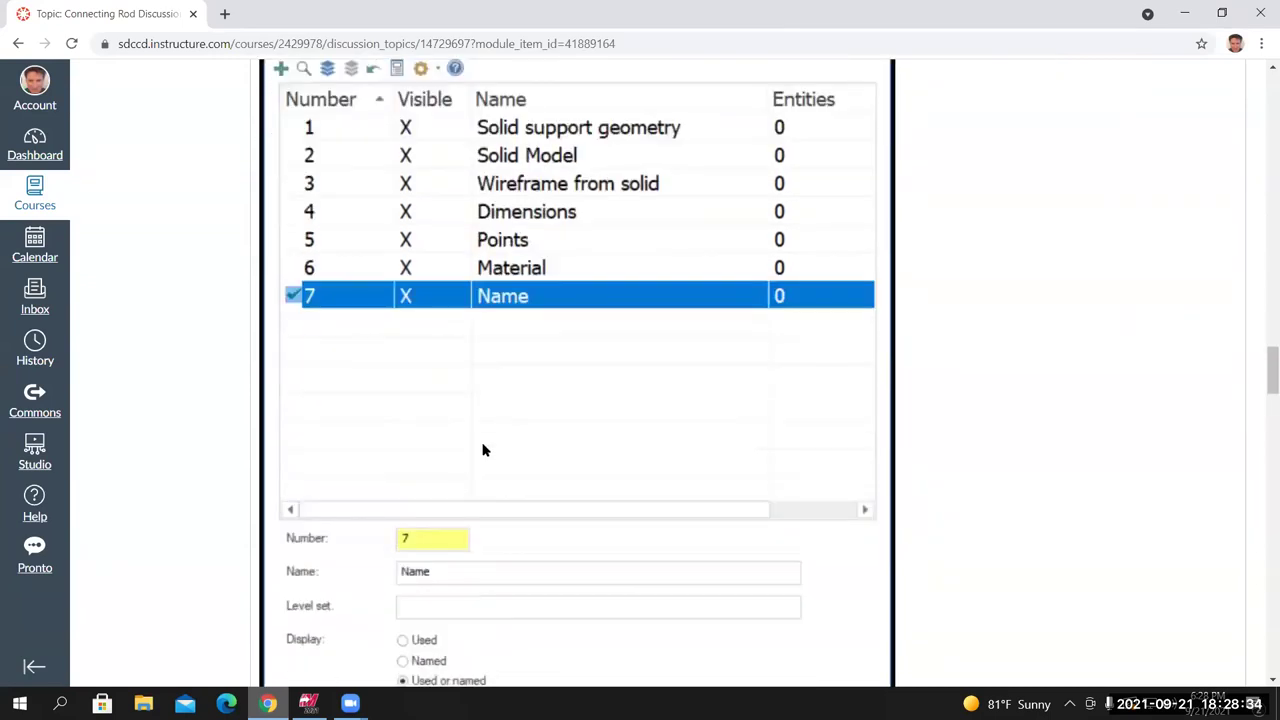
scroll(483, 450, down, 2)
scroll(495, 450, up, 4)
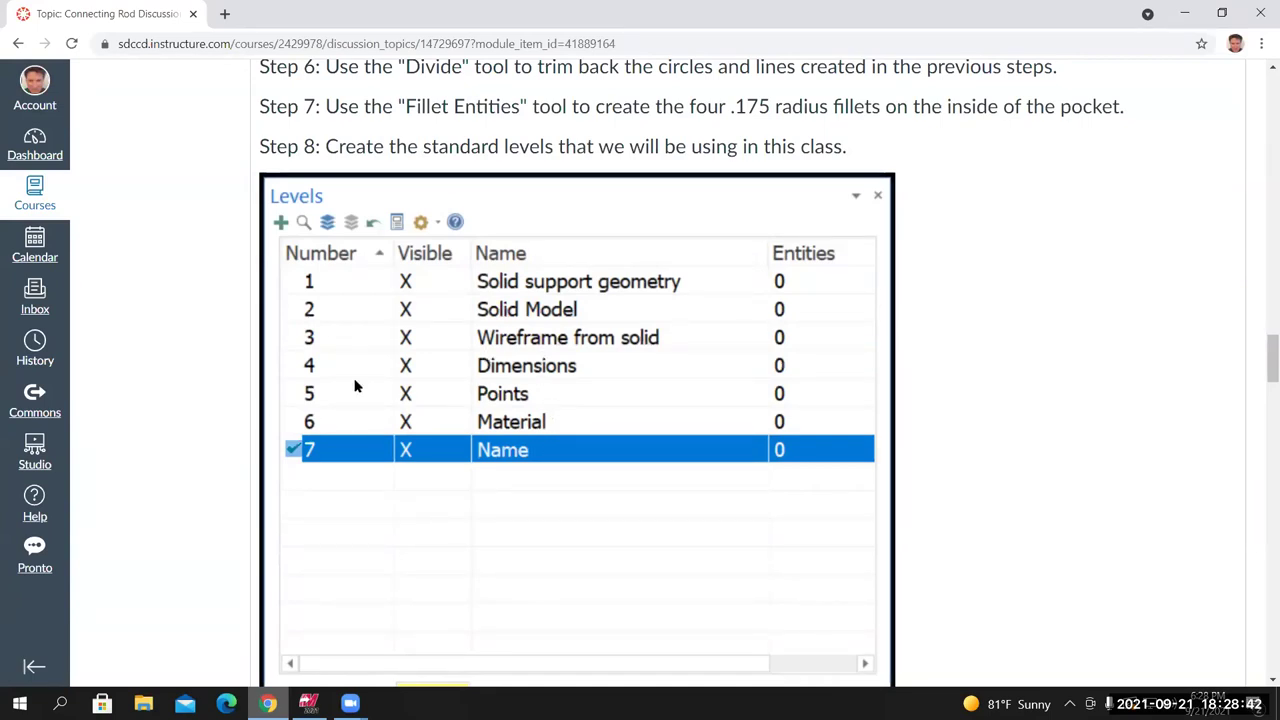
click(308, 703)
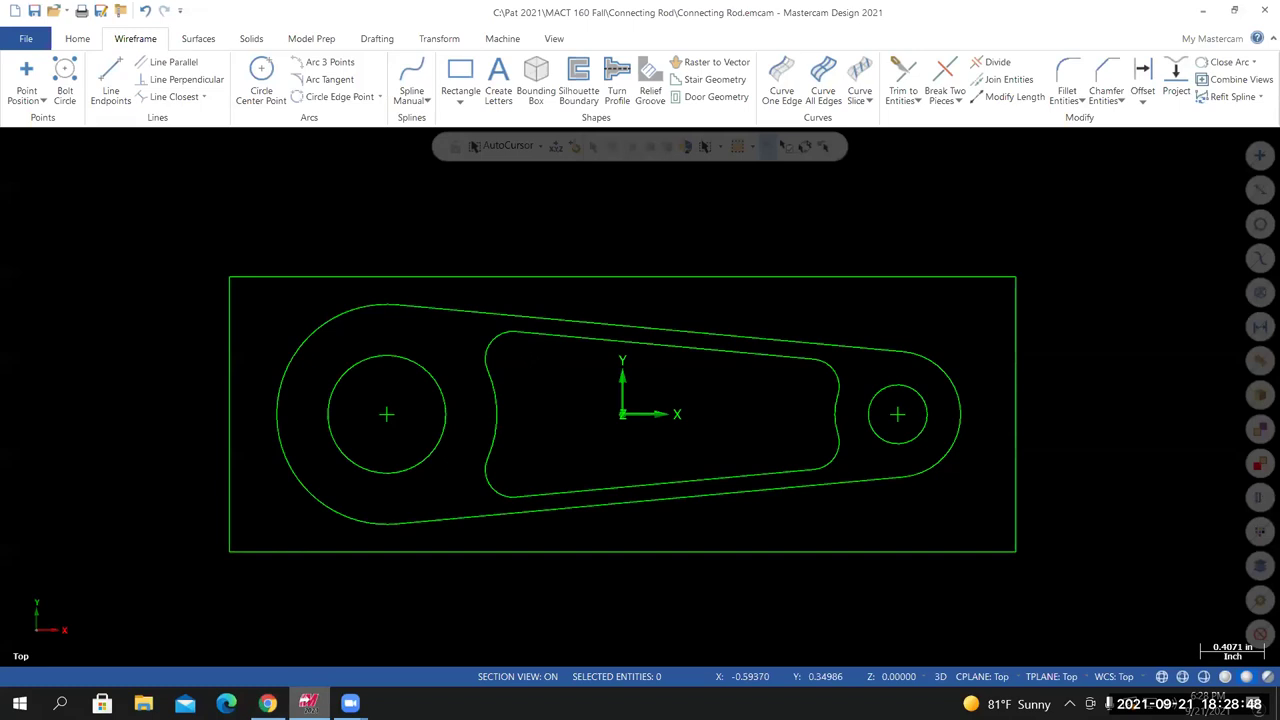
In the Levels manager, name level 1 'Solid Support Geometry' and add an empty level 2
click(556, 40)
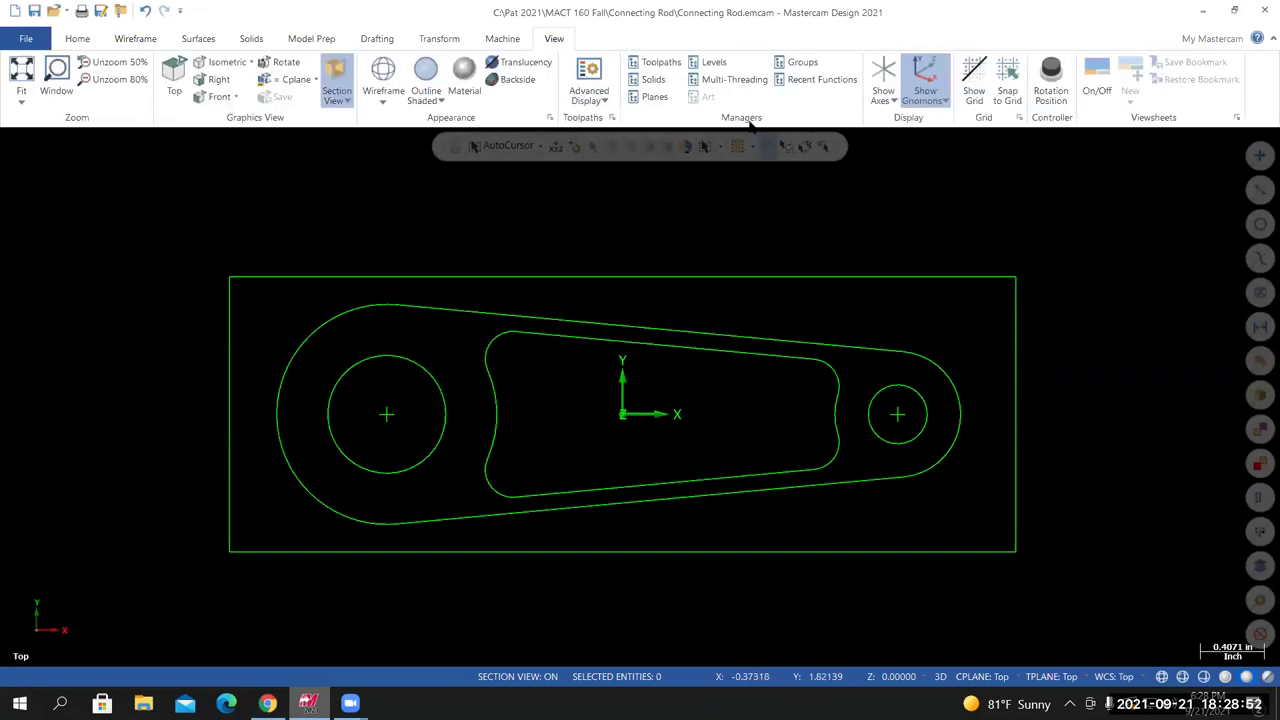
click(709, 62)
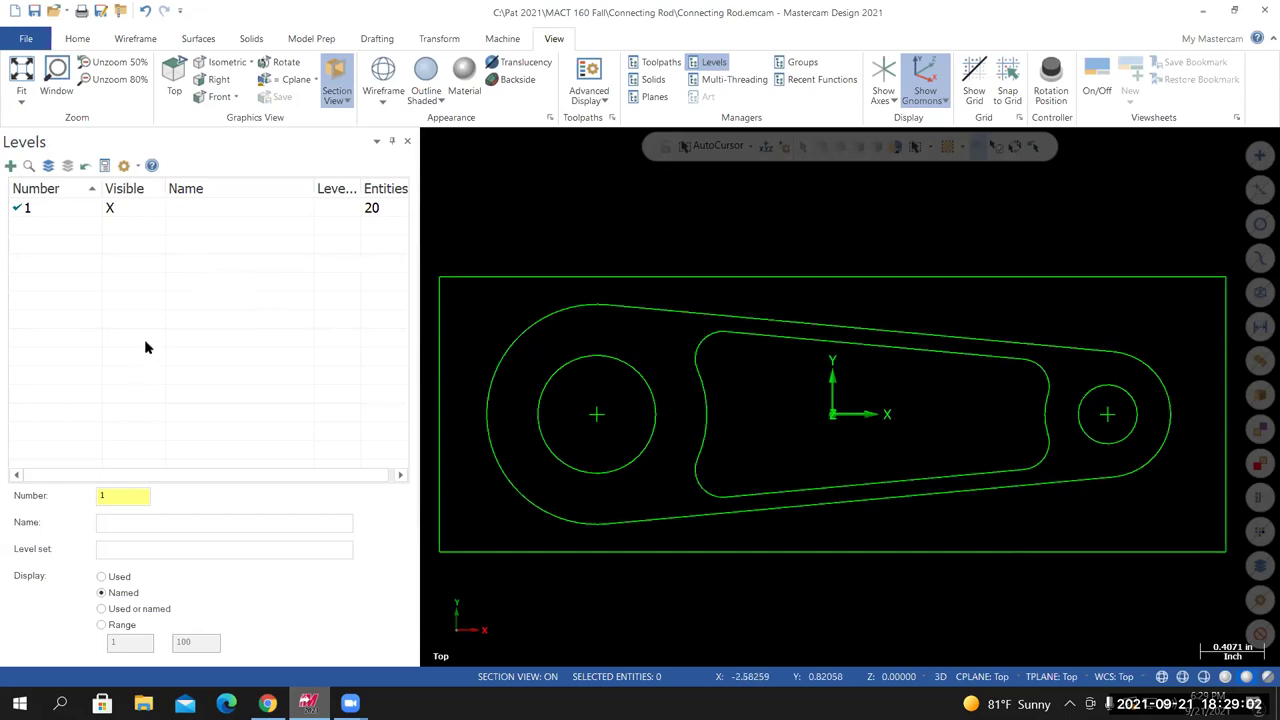
double_click(196, 207)
text(Si)
text(li)
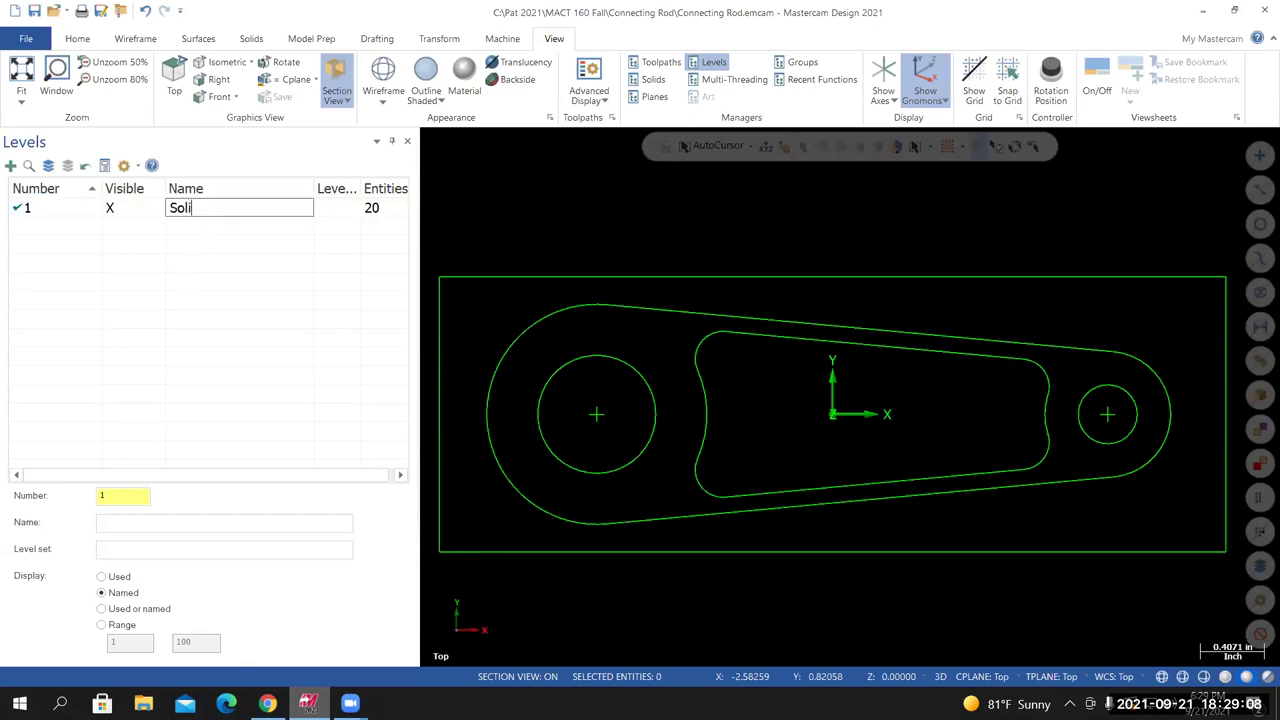
text(d Support Geometr)
key(BackSpace)
key(BackSpace)
key(BackSpace)
key(BackSpace)
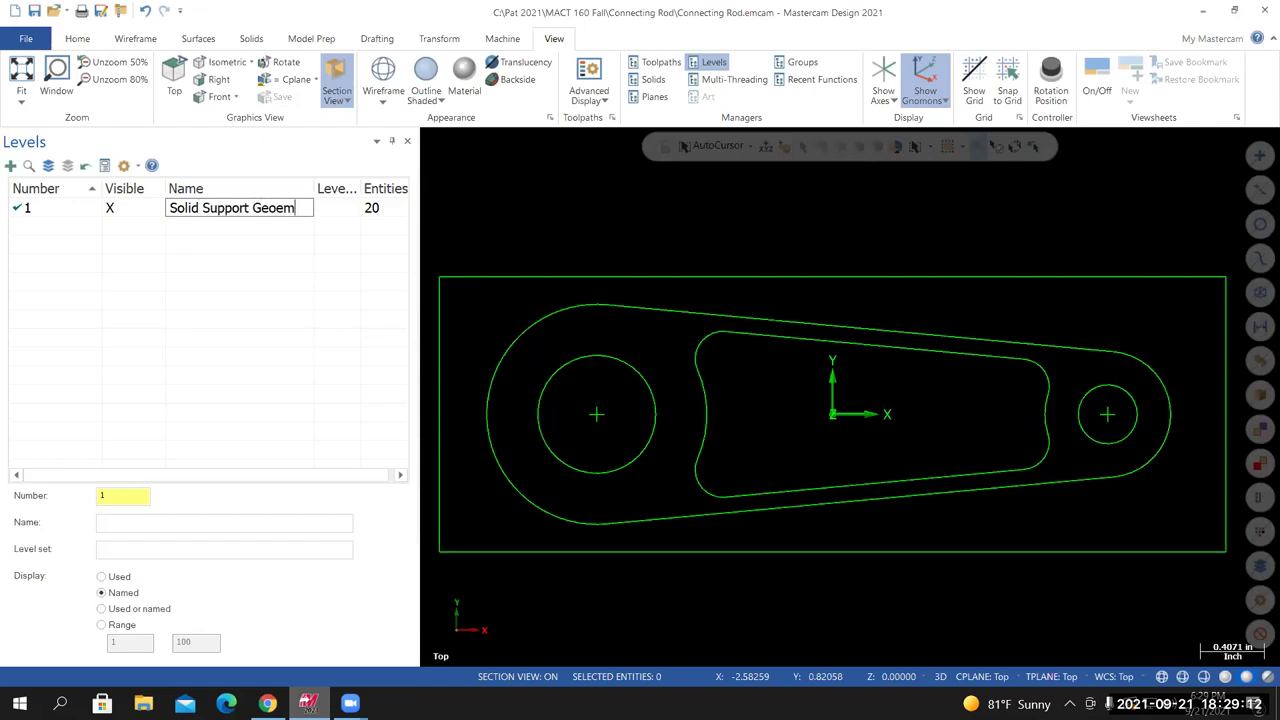
text(metry)
key(Return)
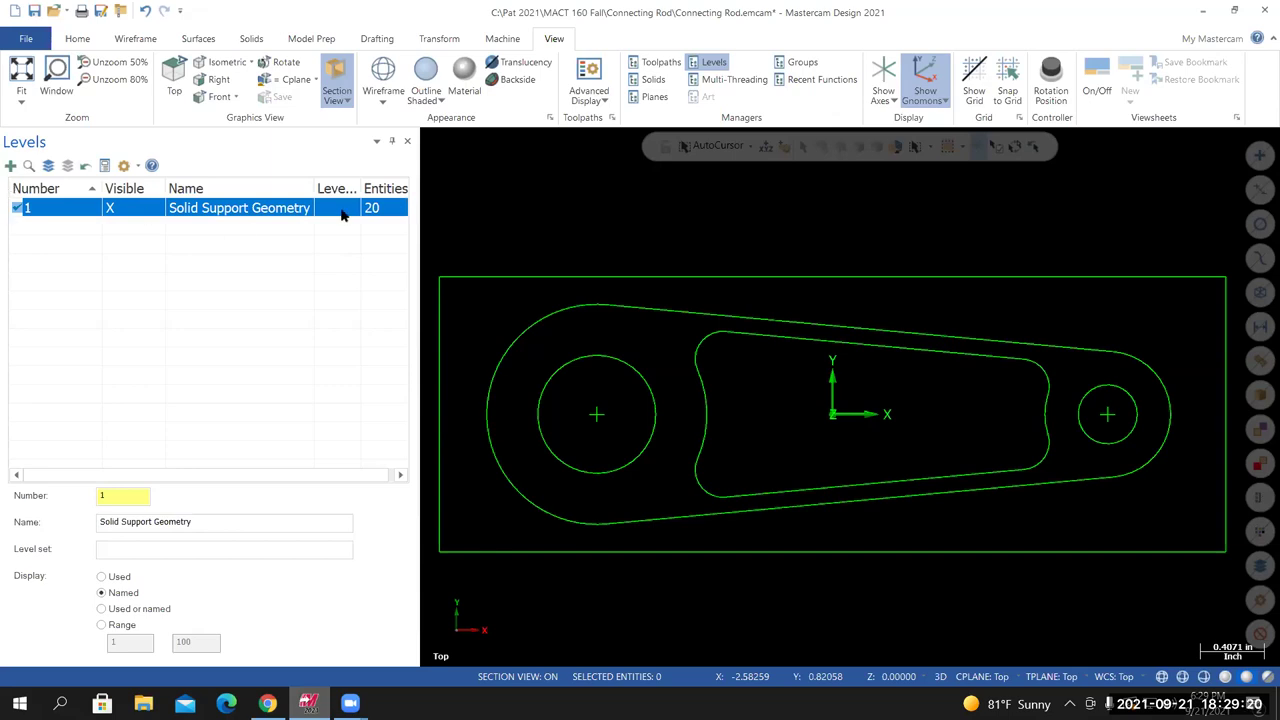
click(10, 166)
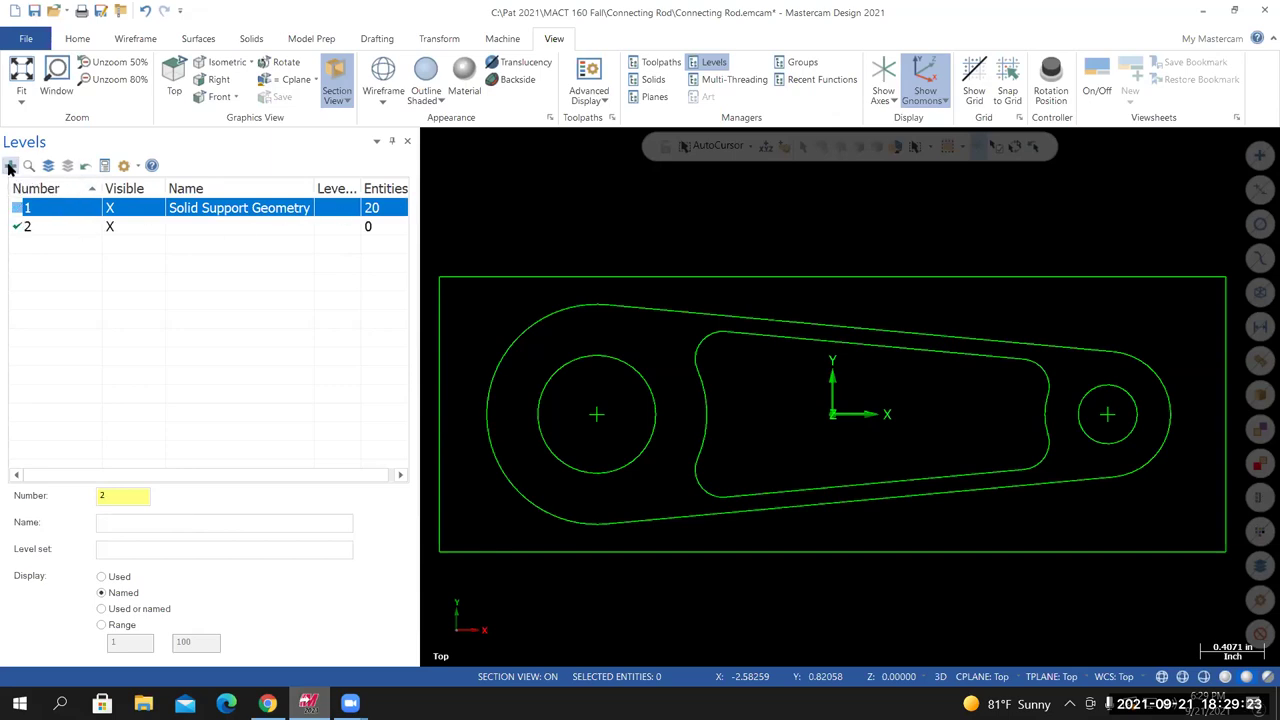
Name level 2 'Solid Model' and add level 3 named 'Wireframe From Solid'
double_click(187, 226)
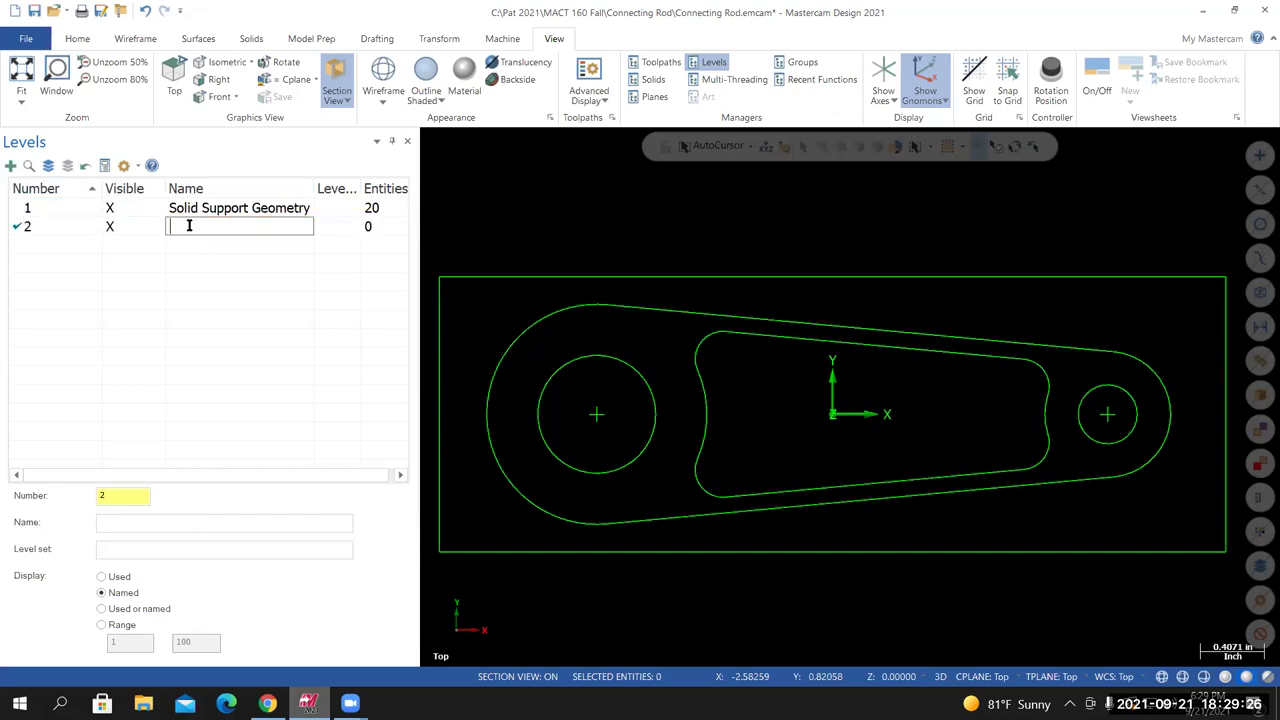
text(Solid Model)
key(Return)
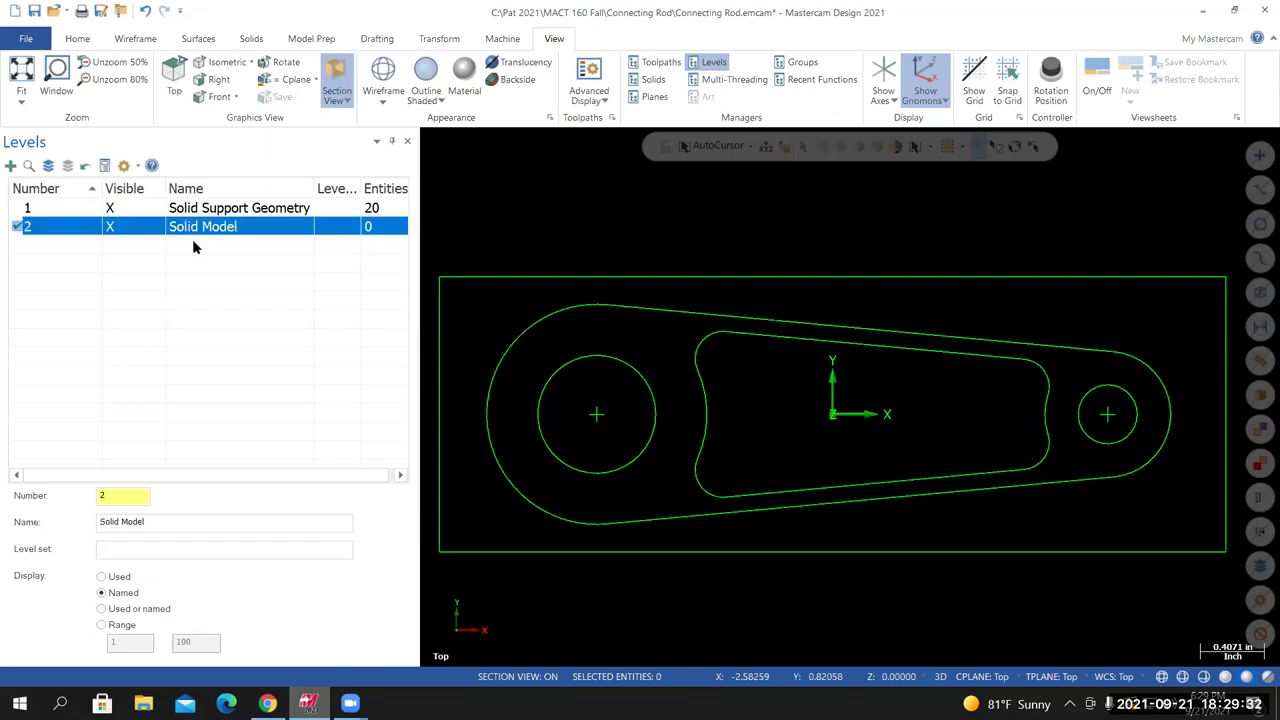
click(10, 166)
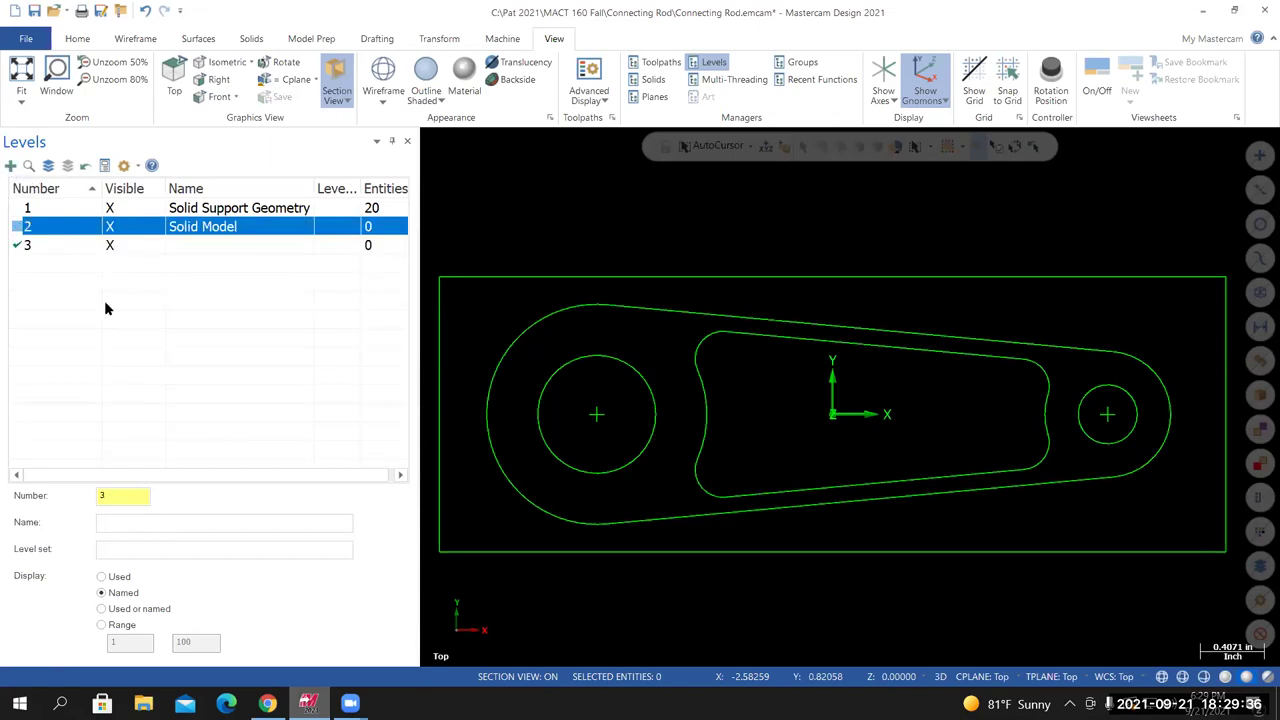
double_click(192, 246)
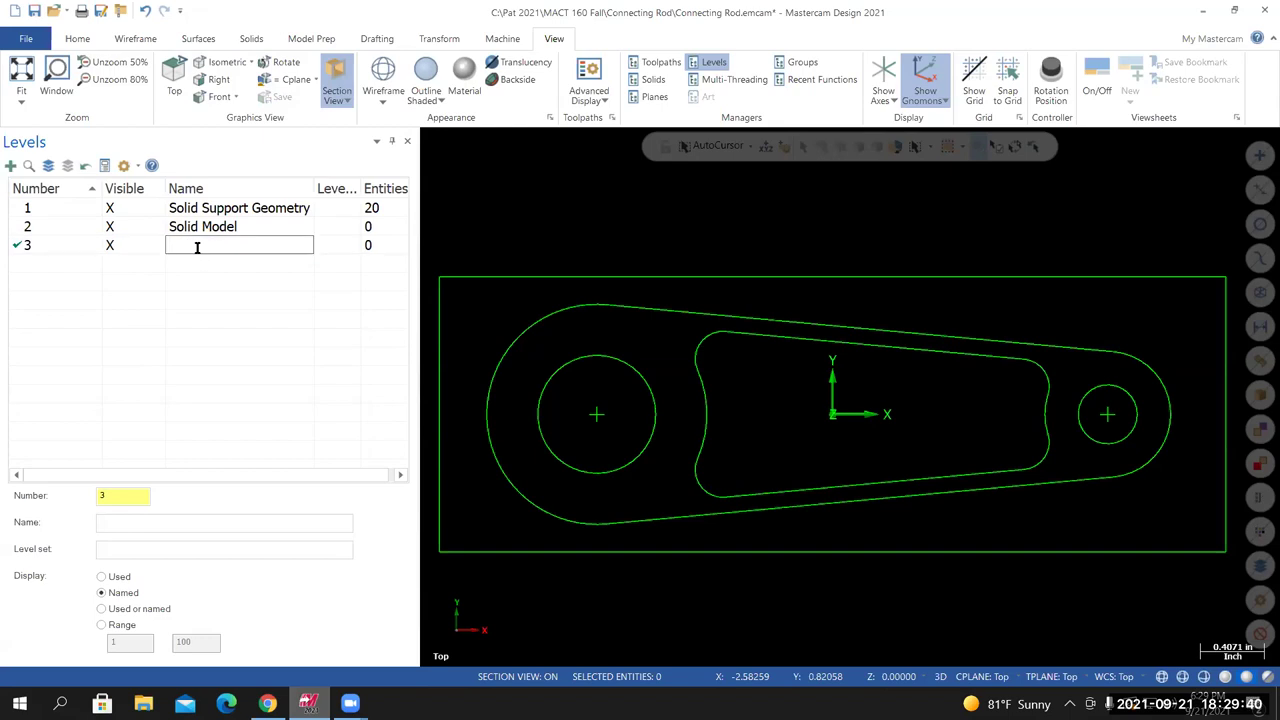
text(Wireframe from sol)
key(BackSpace)
key(BackSpace)
key(BackSpace)
text(Solid)
key(Return)
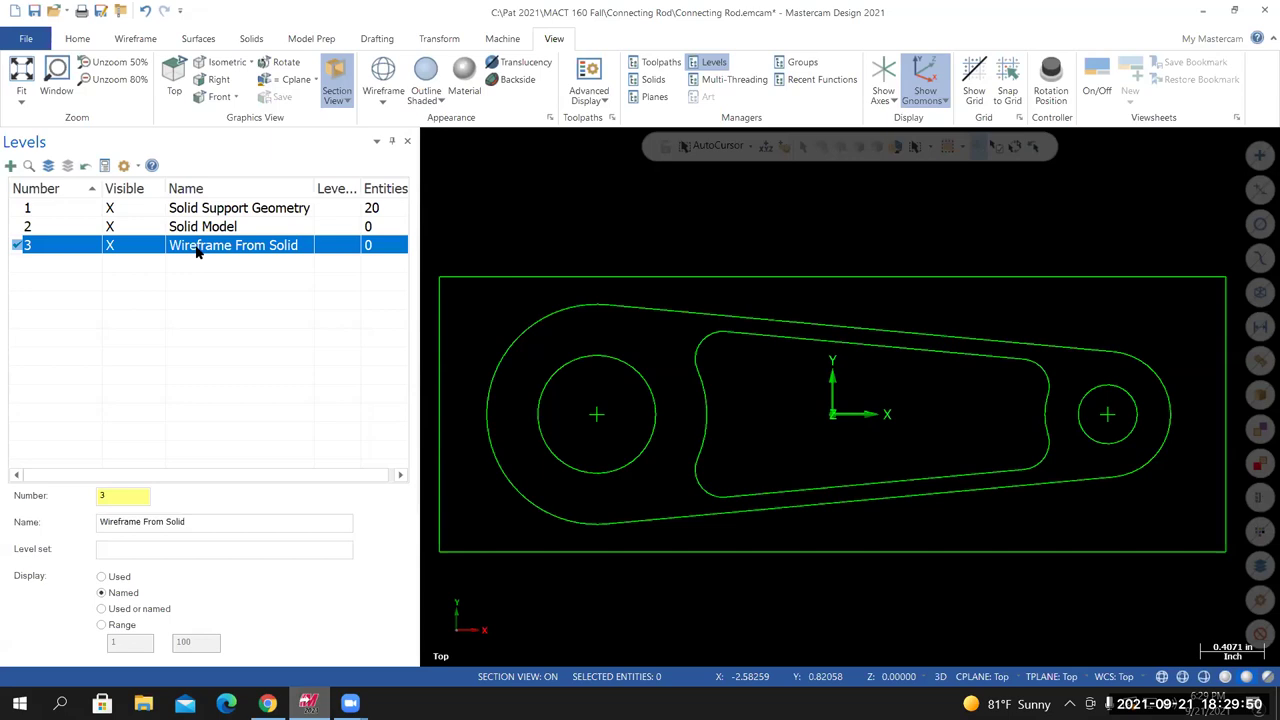
Check the Canvas levels list and add level 4 named 'Dimensions'
key(alt+Tab)
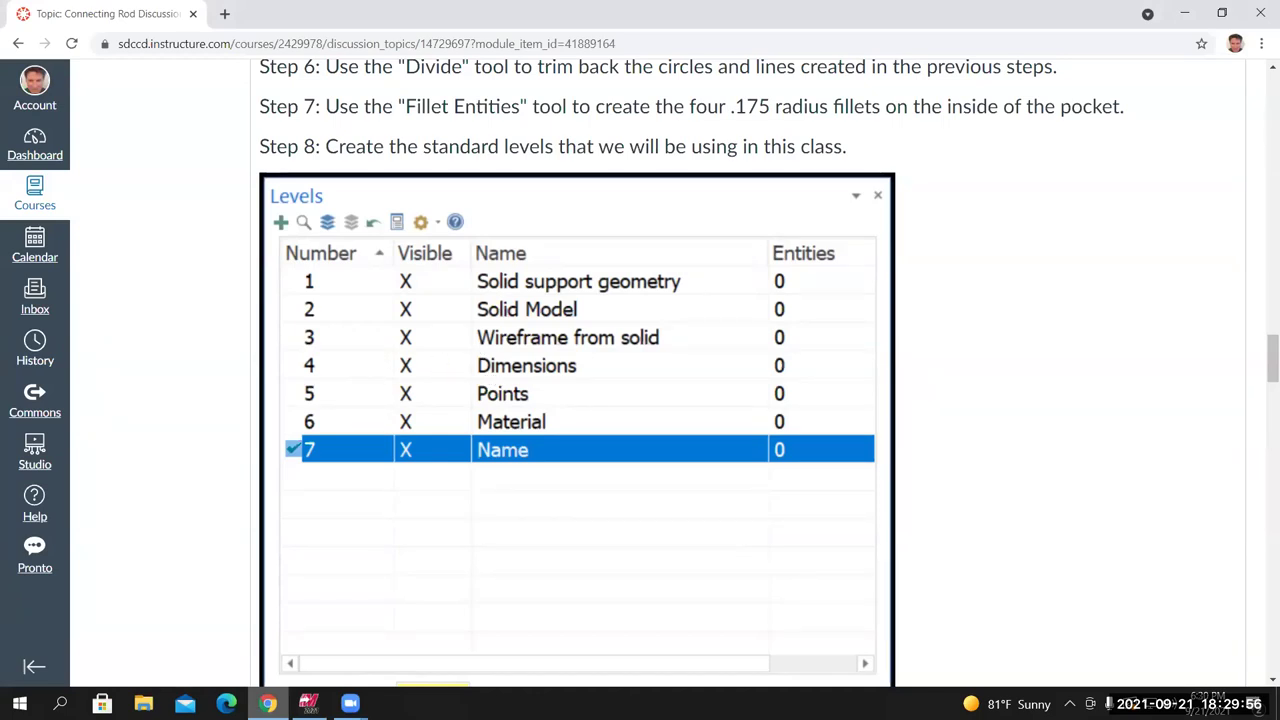
click(308, 703)
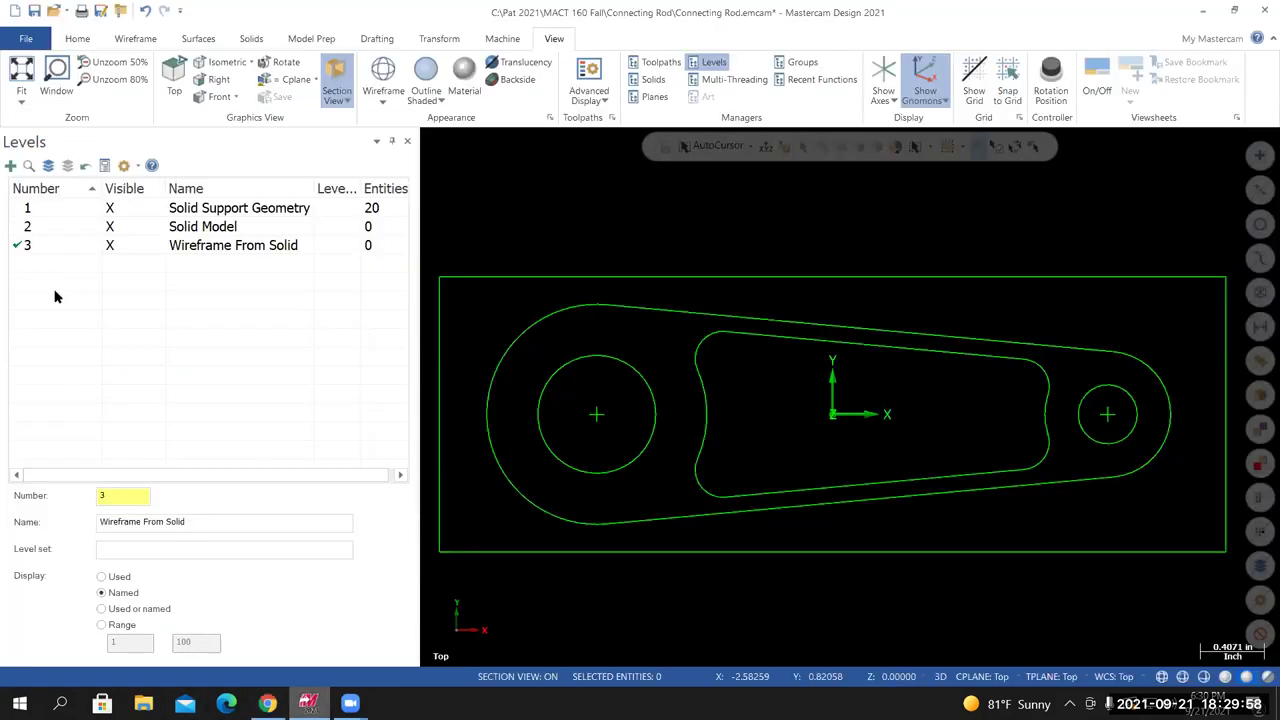
click(10, 165)
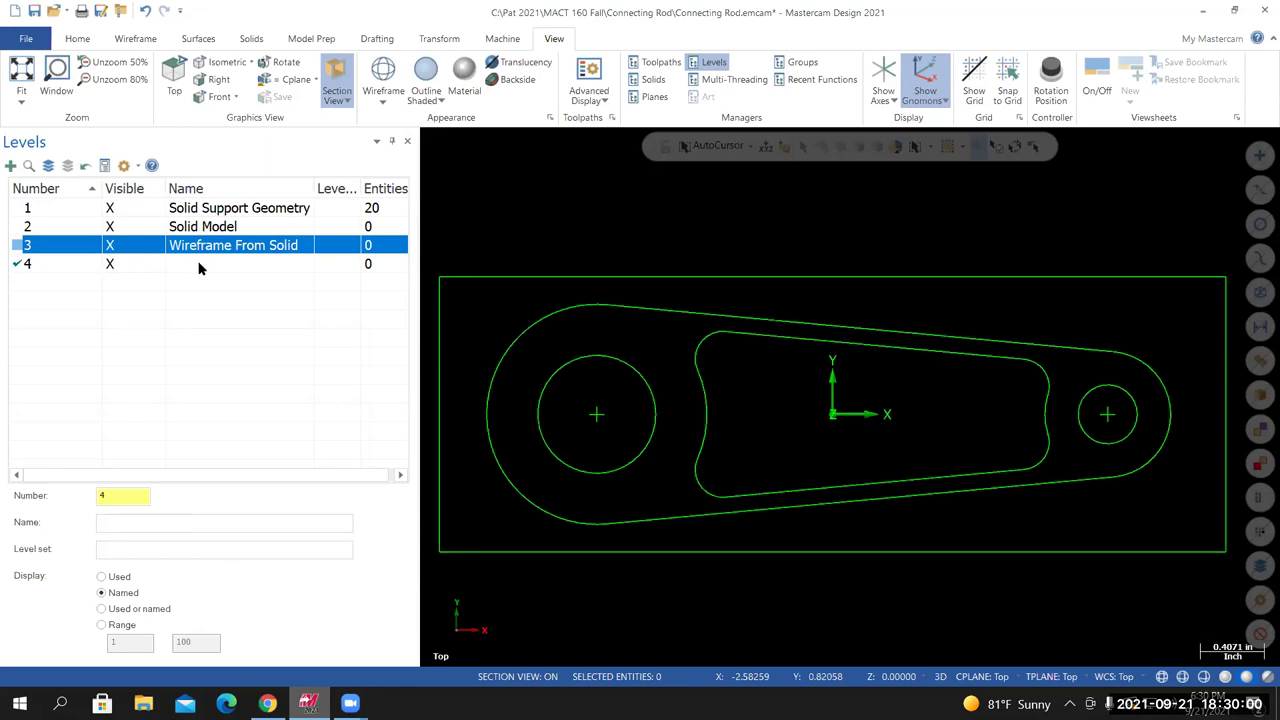
double_click(198, 264)
text(Dimensions)
key(Return)
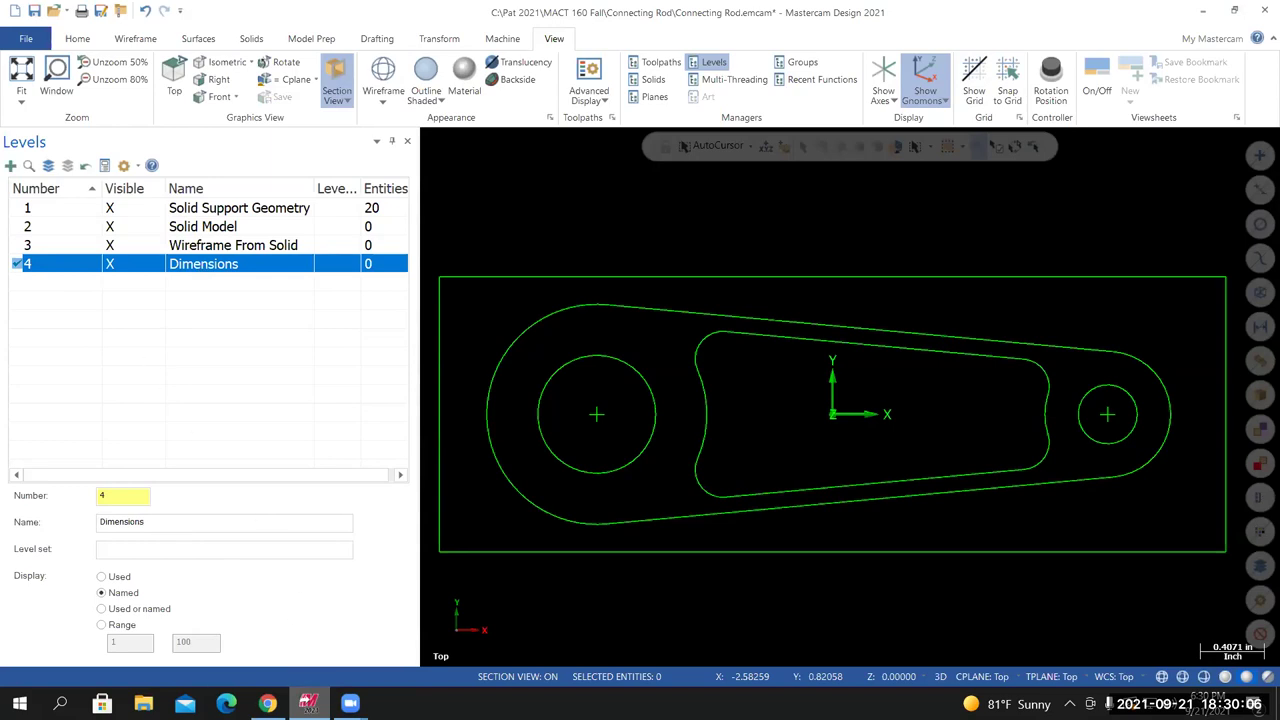
Add level 5 'Points' and level 6 'Material', checking the Canvas reference list
click(267, 703)
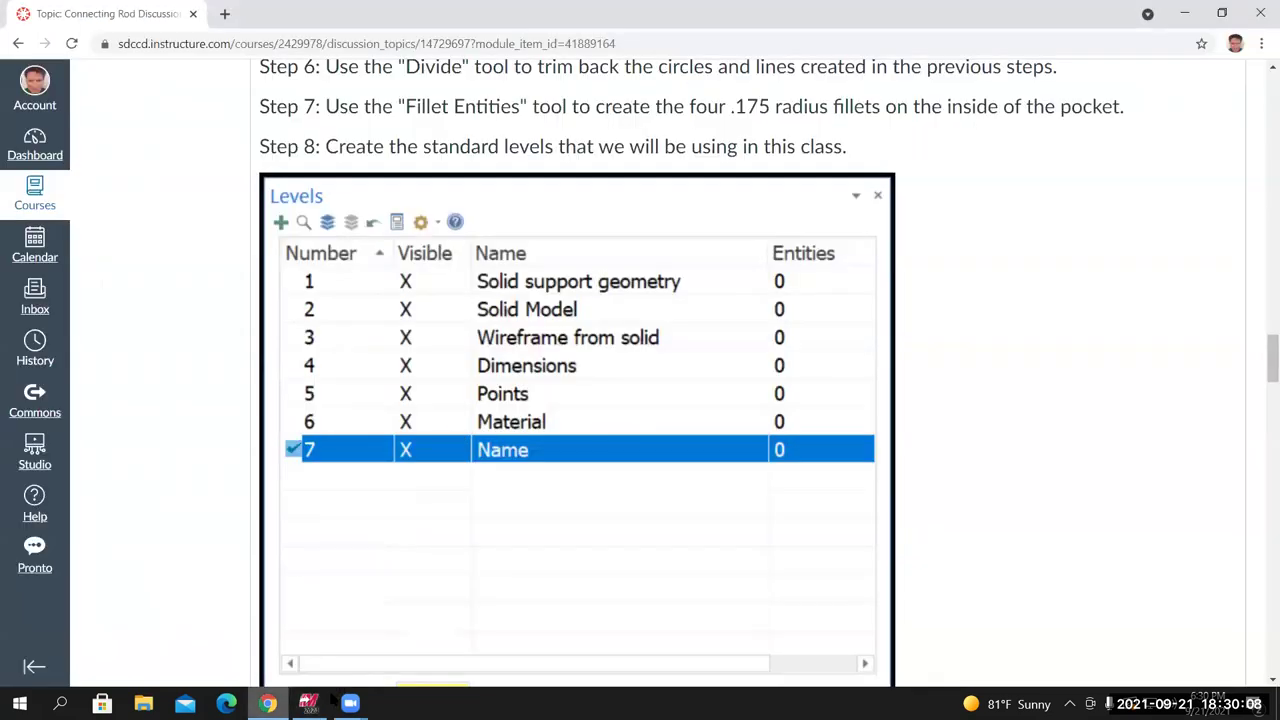
click(308, 703)
click(10, 165)
double_click(177, 284)
text(Points)
key(Return)
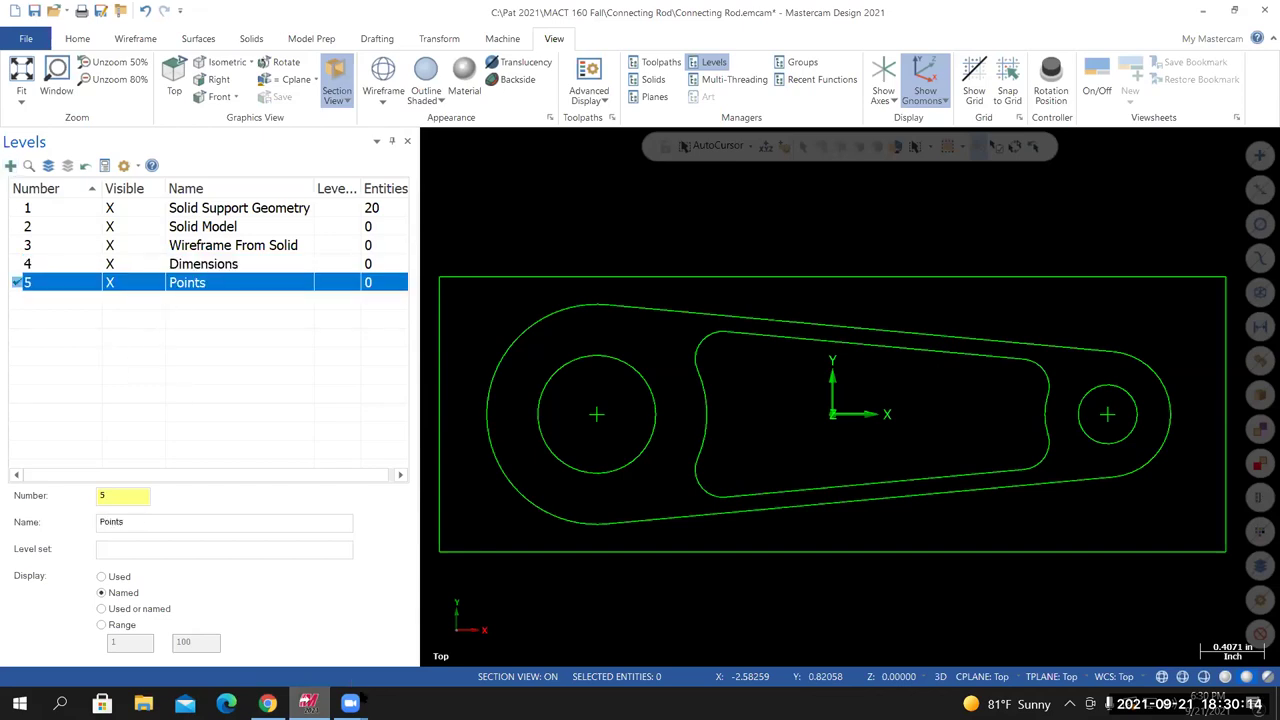
click(267, 703)
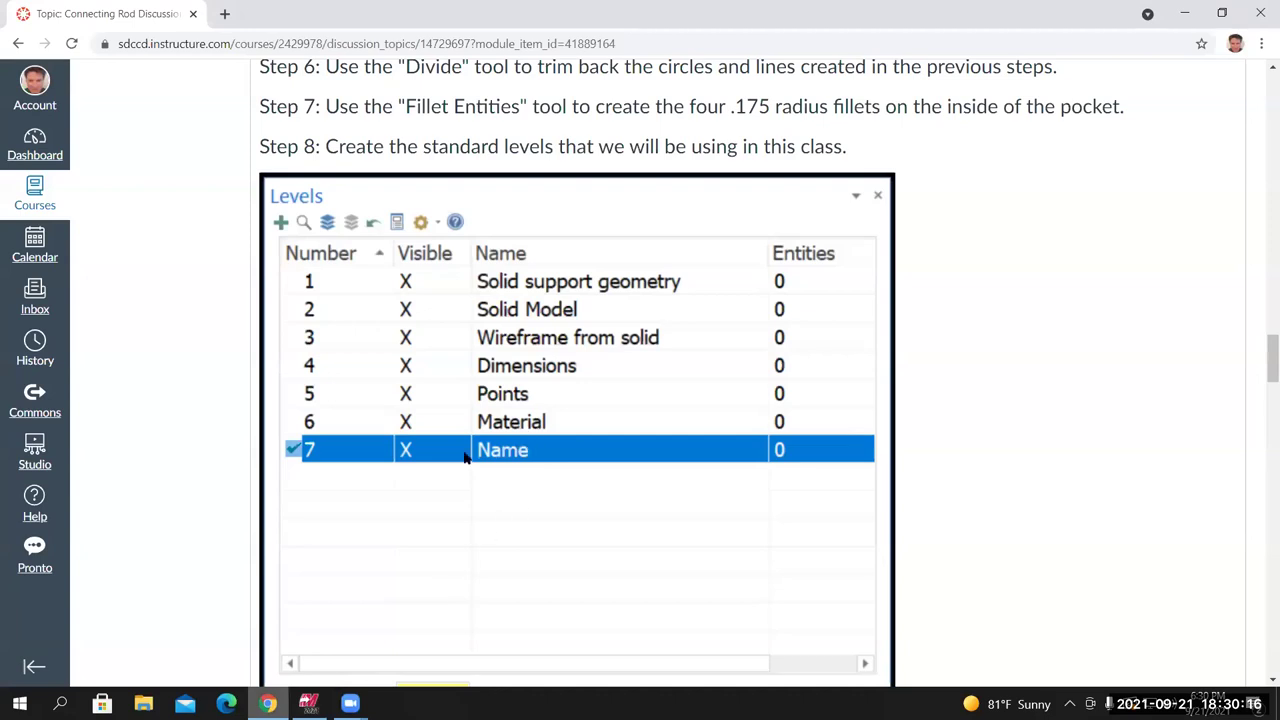
click(308, 703)
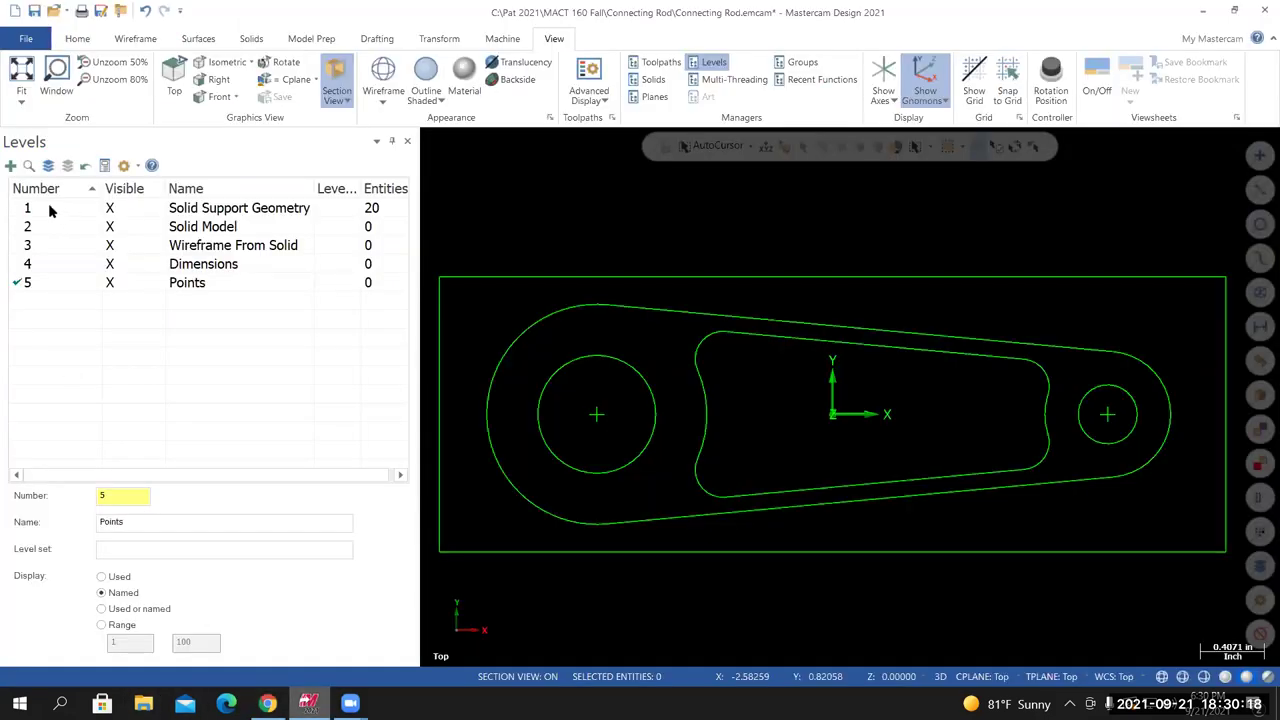
click(10, 165)
click(191, 302)
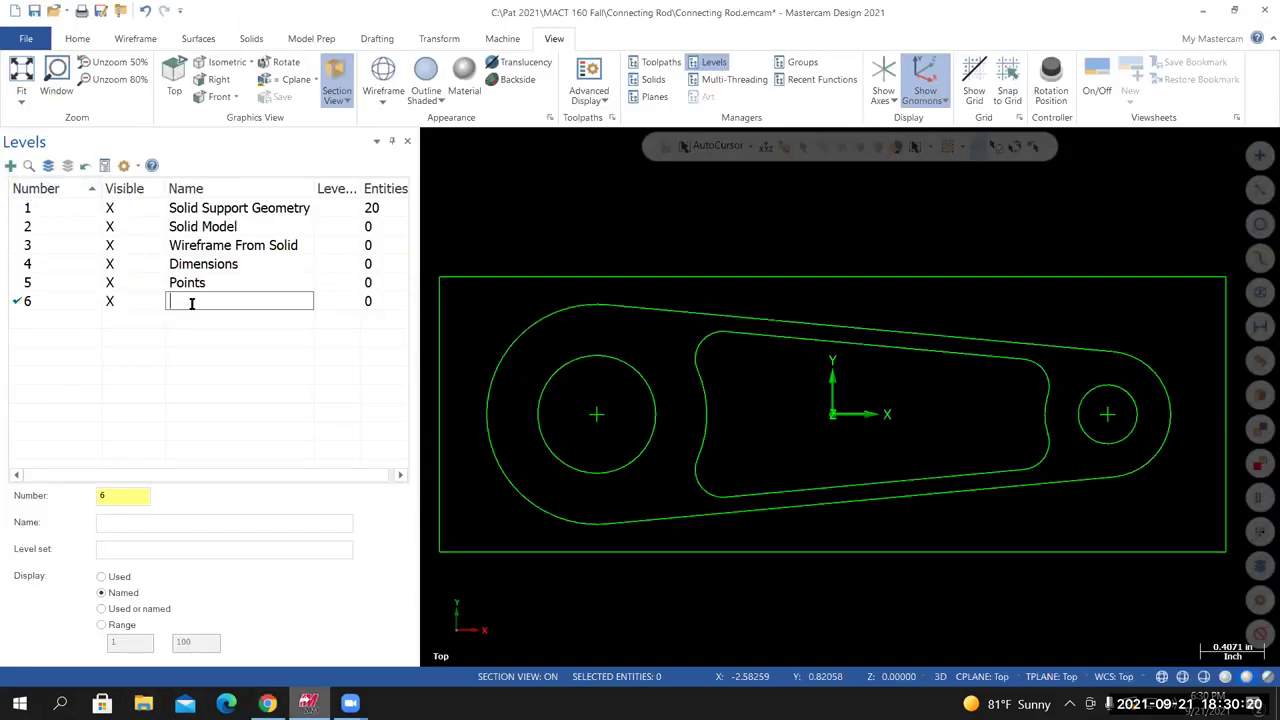
text(Material)
key(Return)
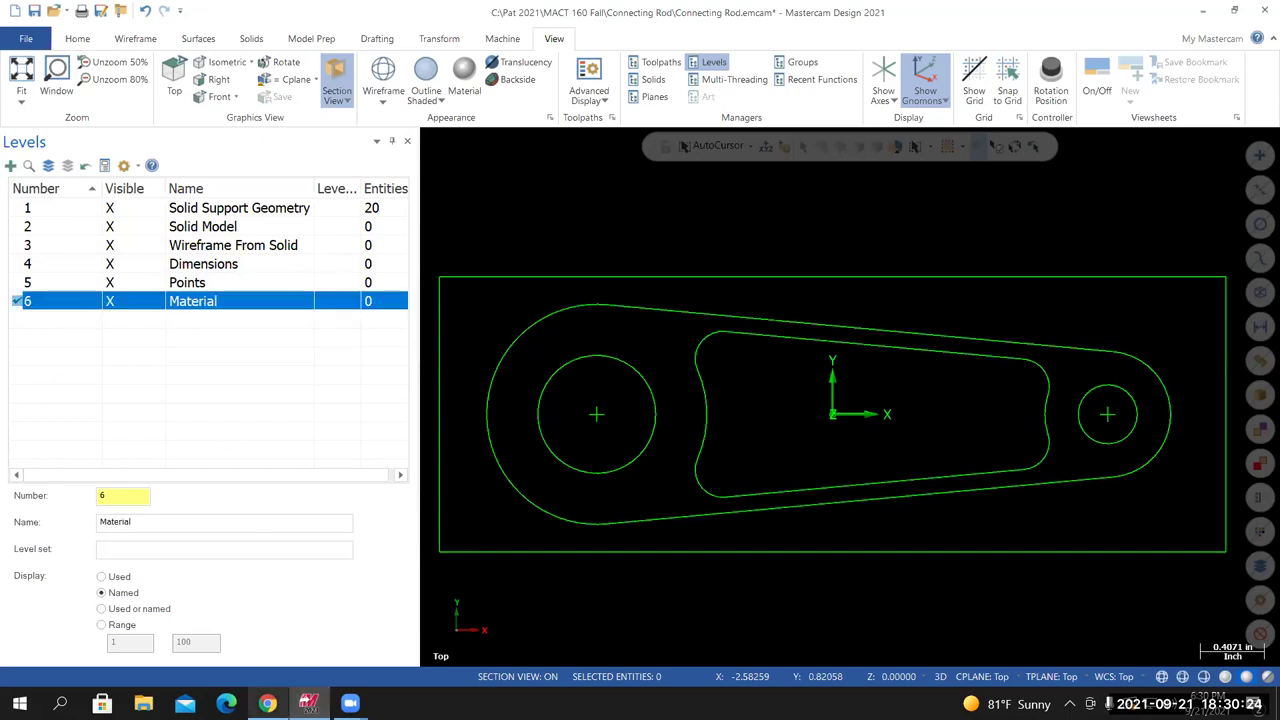
Add level 7 'Name' and make Dimensions the current working level
click(267, 703)
click(308, 703)
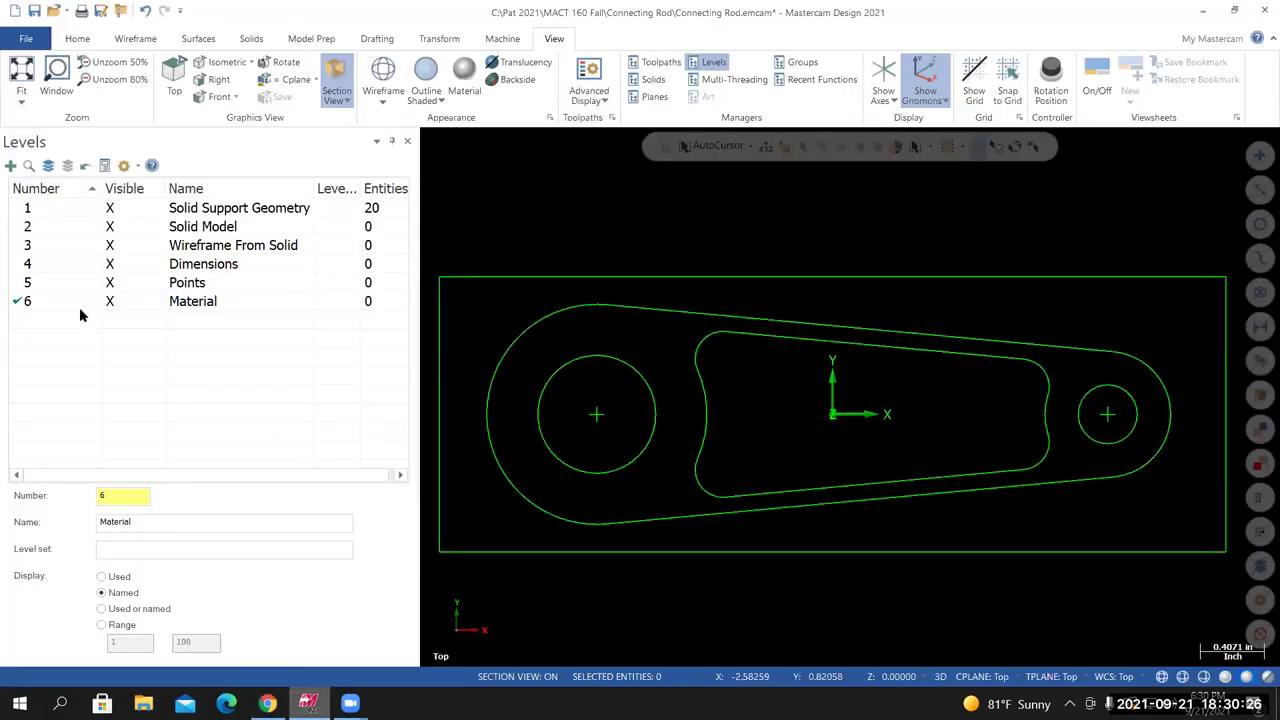
click(12, 168)
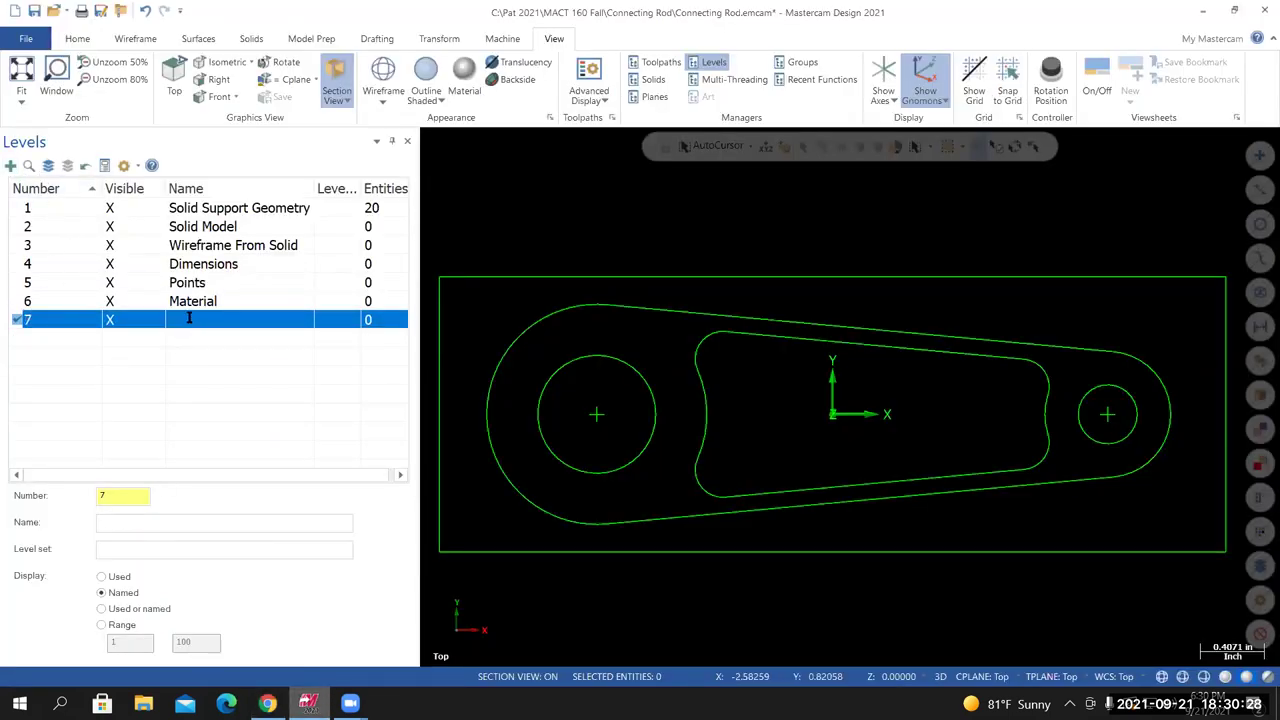
text(Name)
key(Return)
click(20, 265)
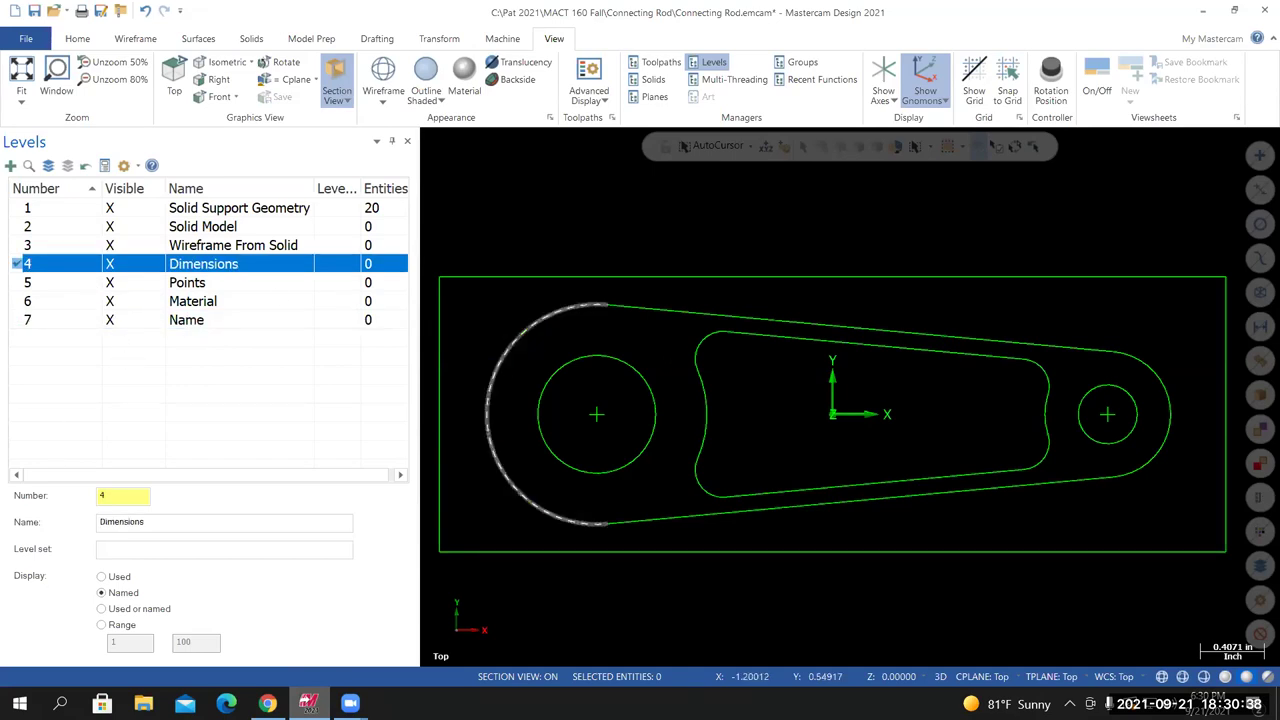
Set the wireframe colour for new geometry to red and show the Drafting dimension tools
click(76, 40)
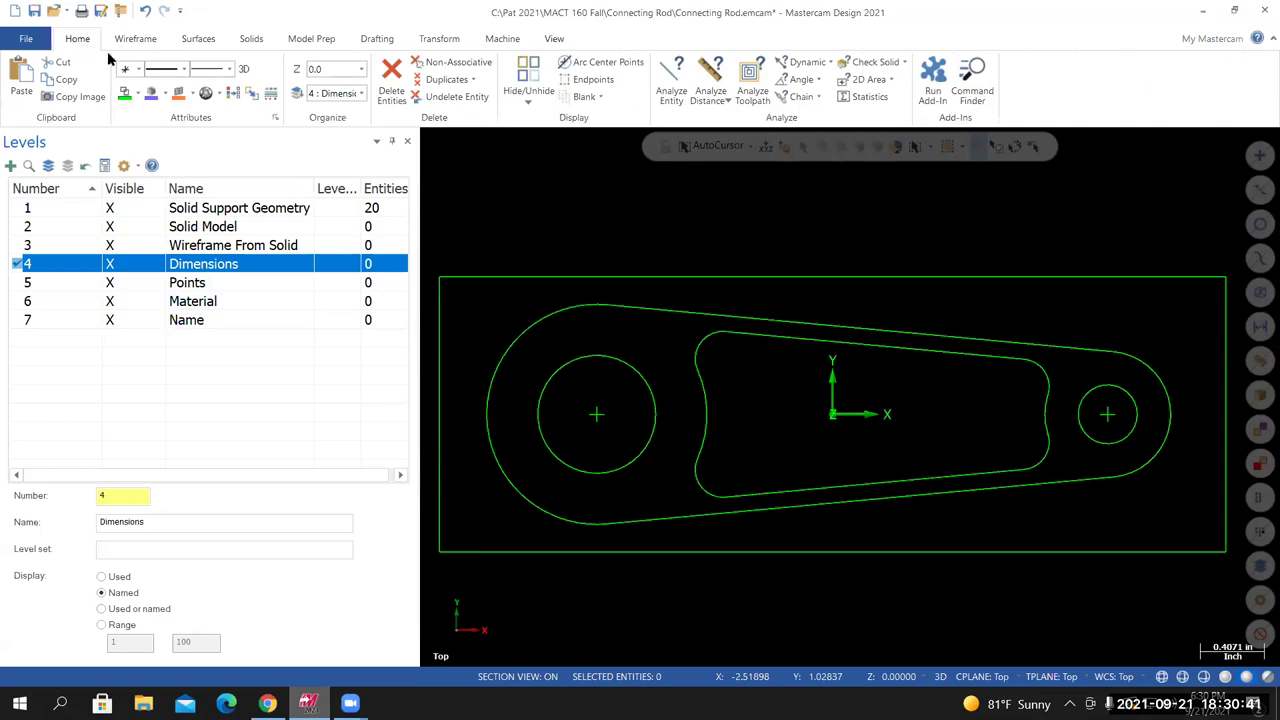
click(140, 93)
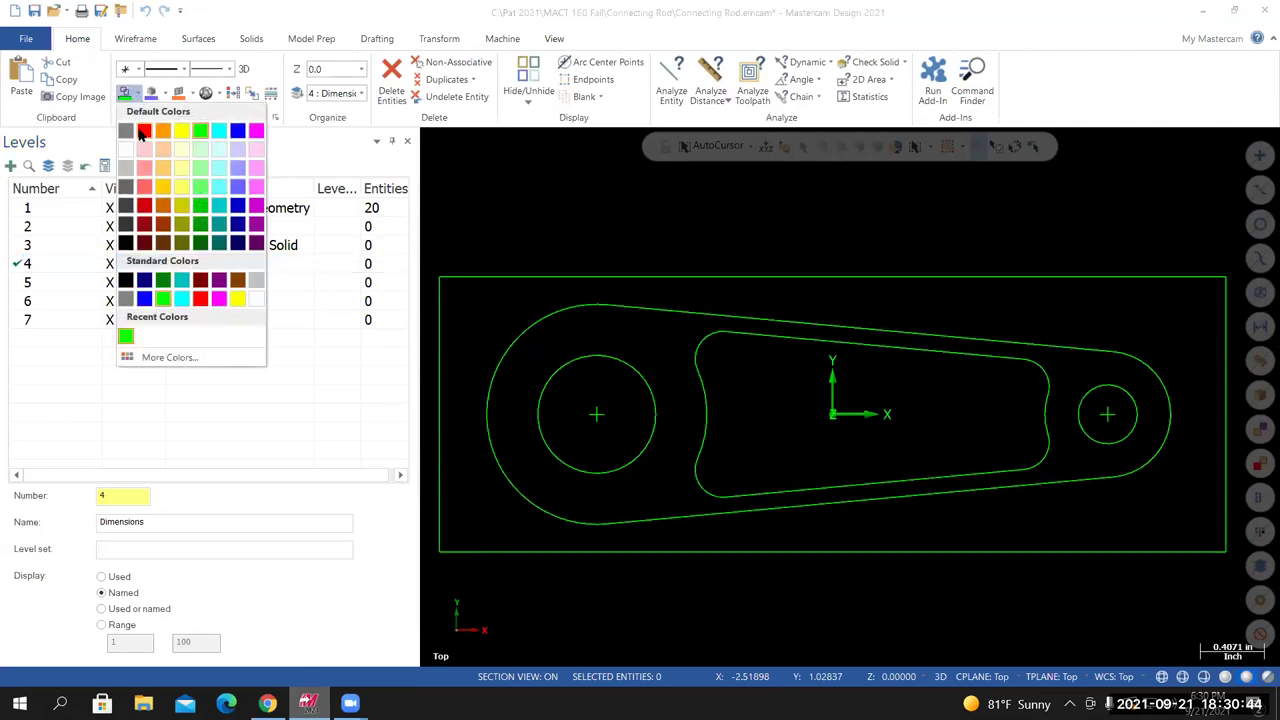
click(143, 133)
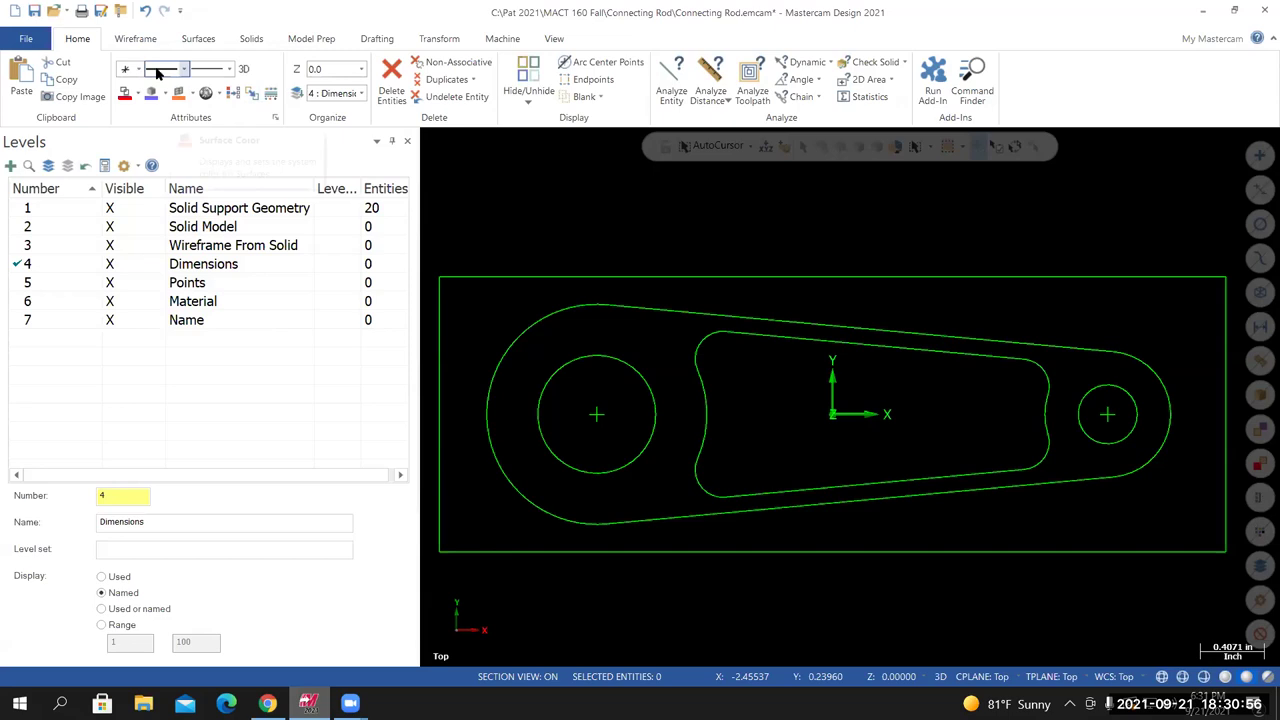
click(377, 38)
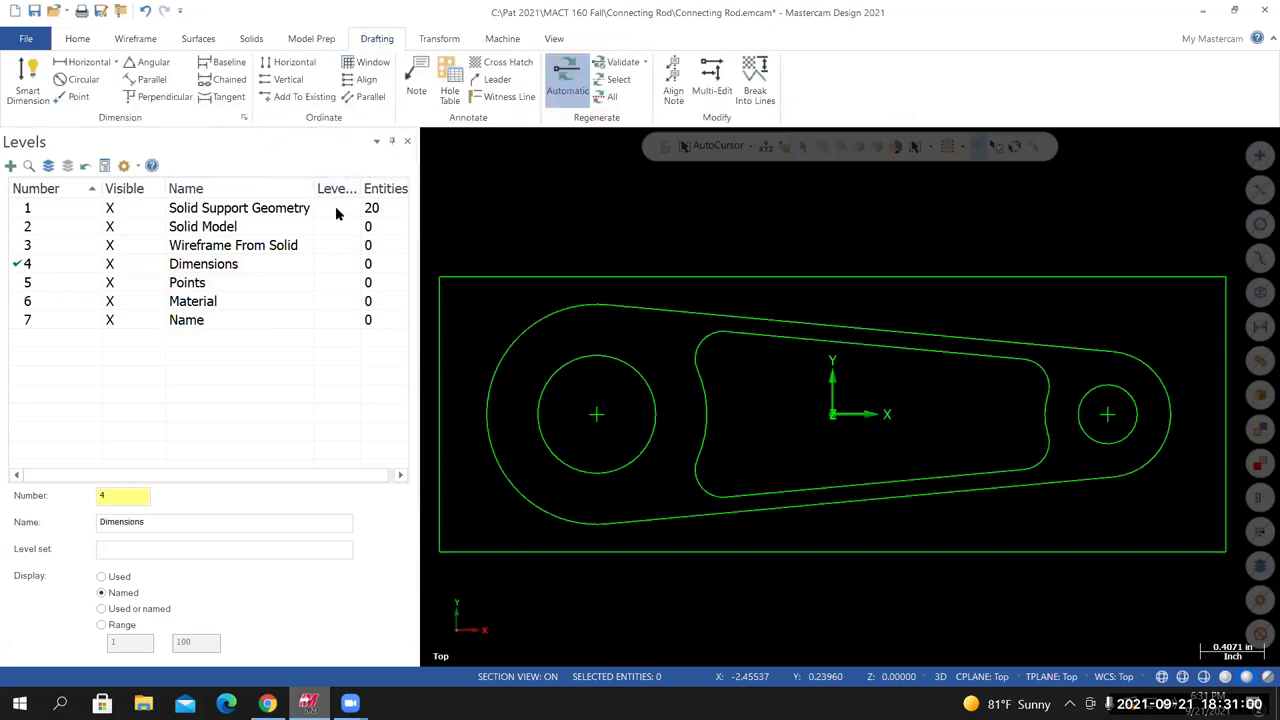
scroll(628, 390, down, 3)
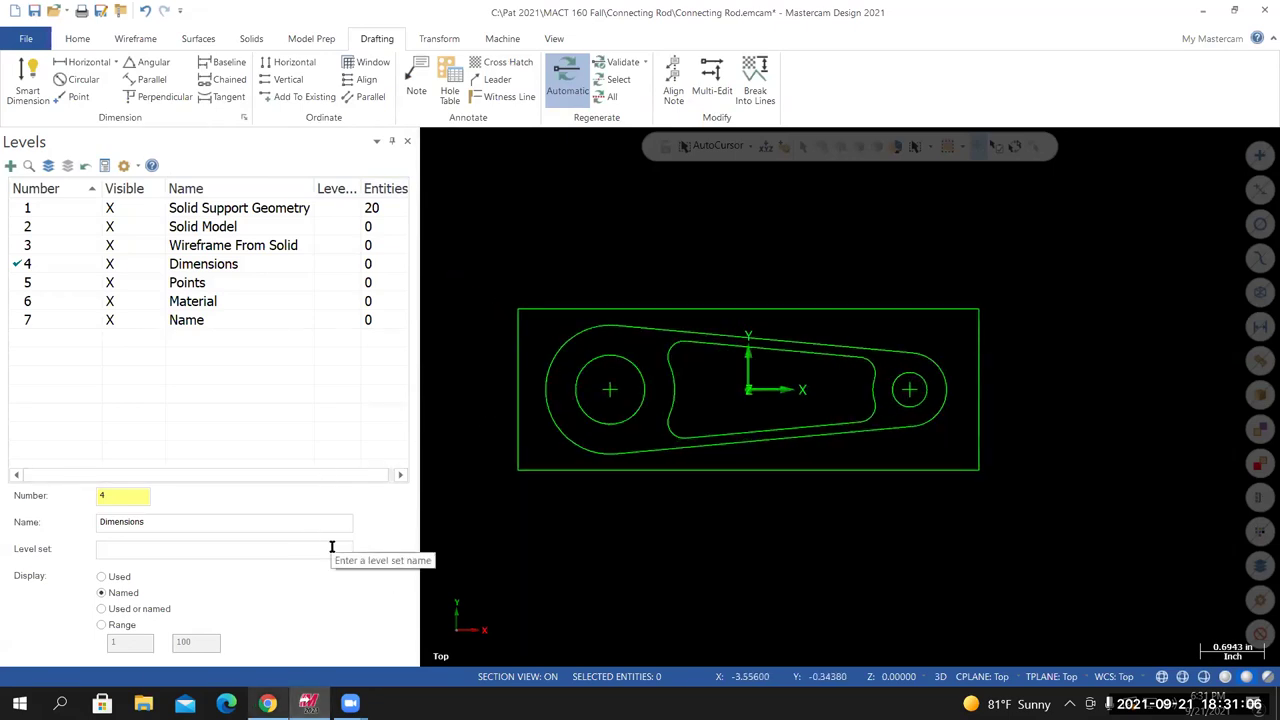
click(267, 703)
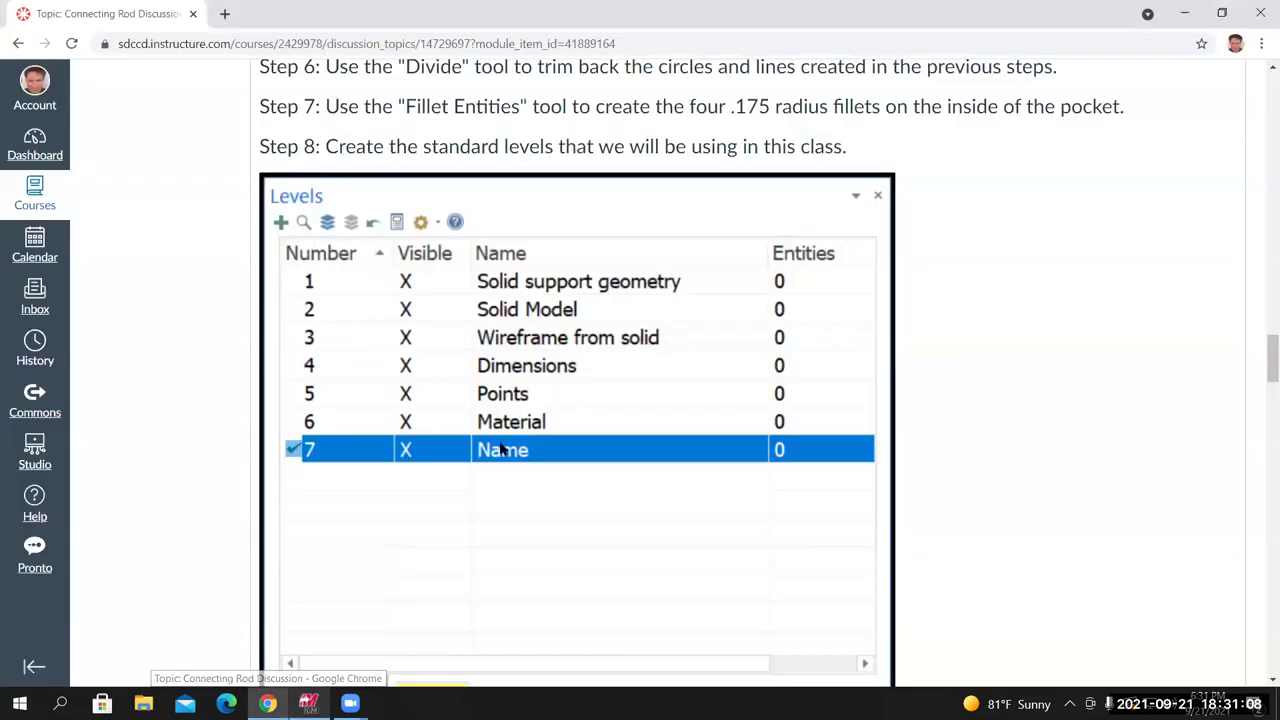
scroll(429, 194, up, 1)
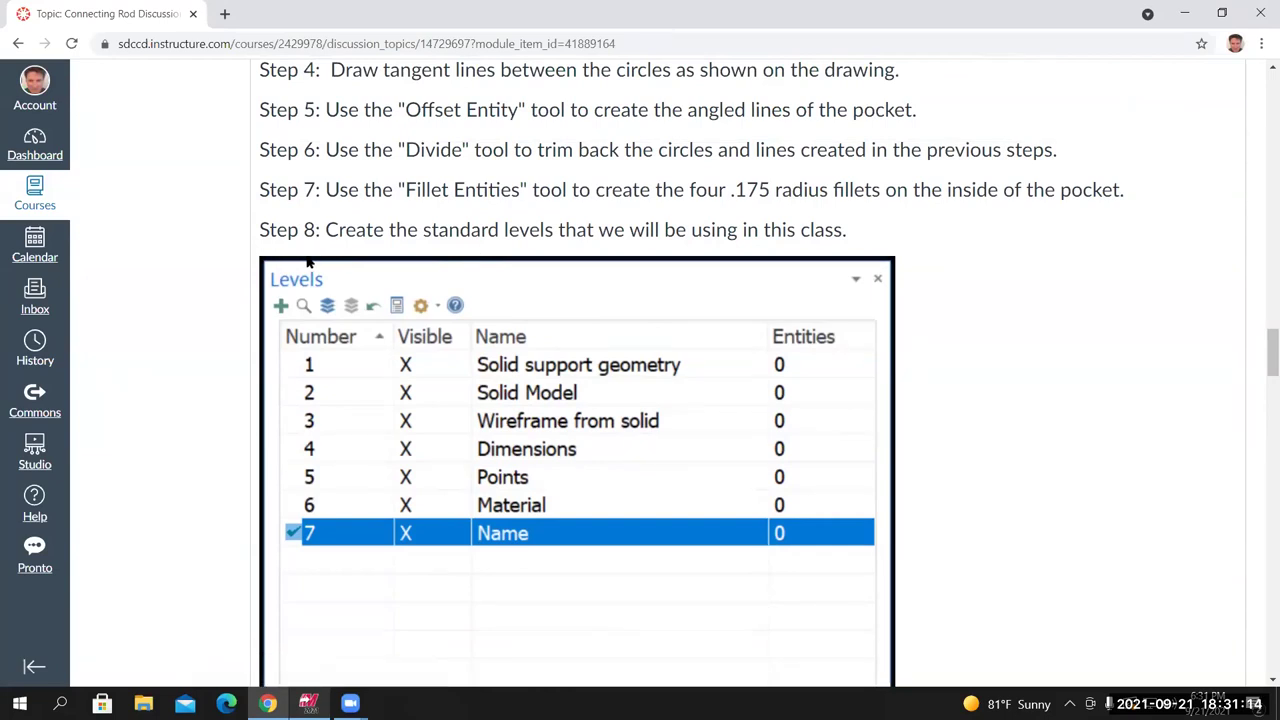
scroll(323, 270, down, 8)
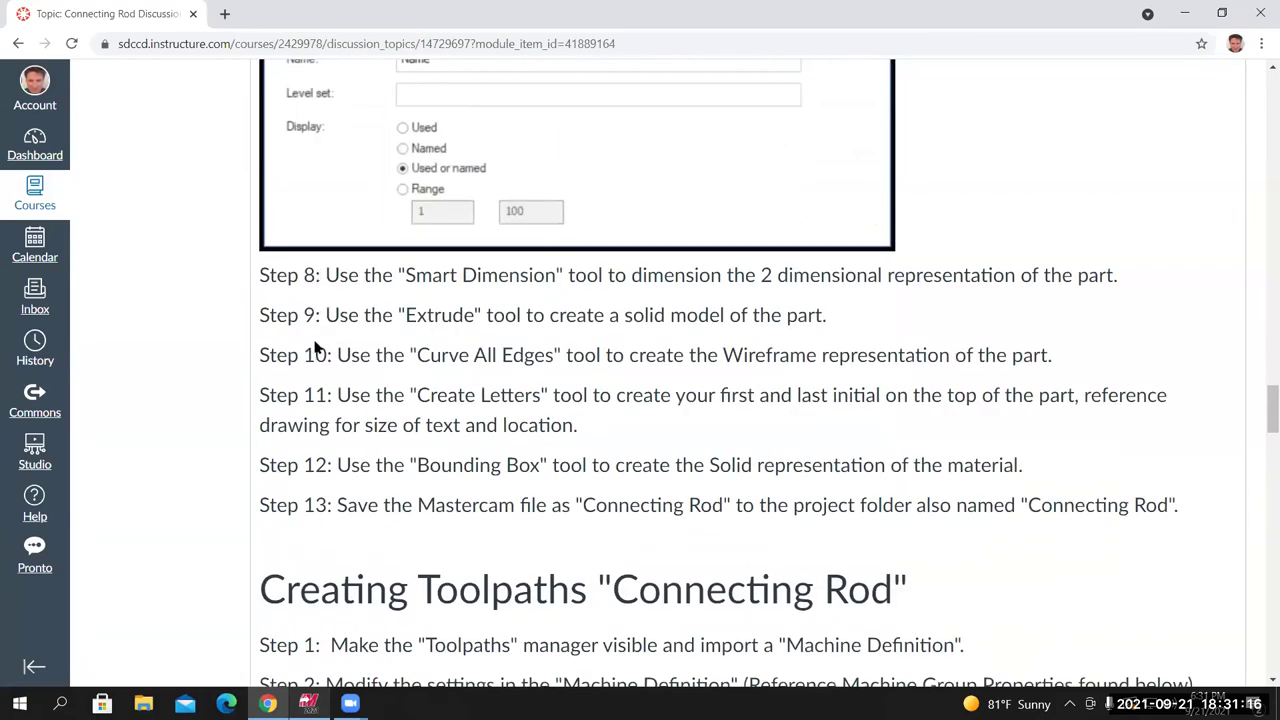
scroll(346, 400, up, 2)
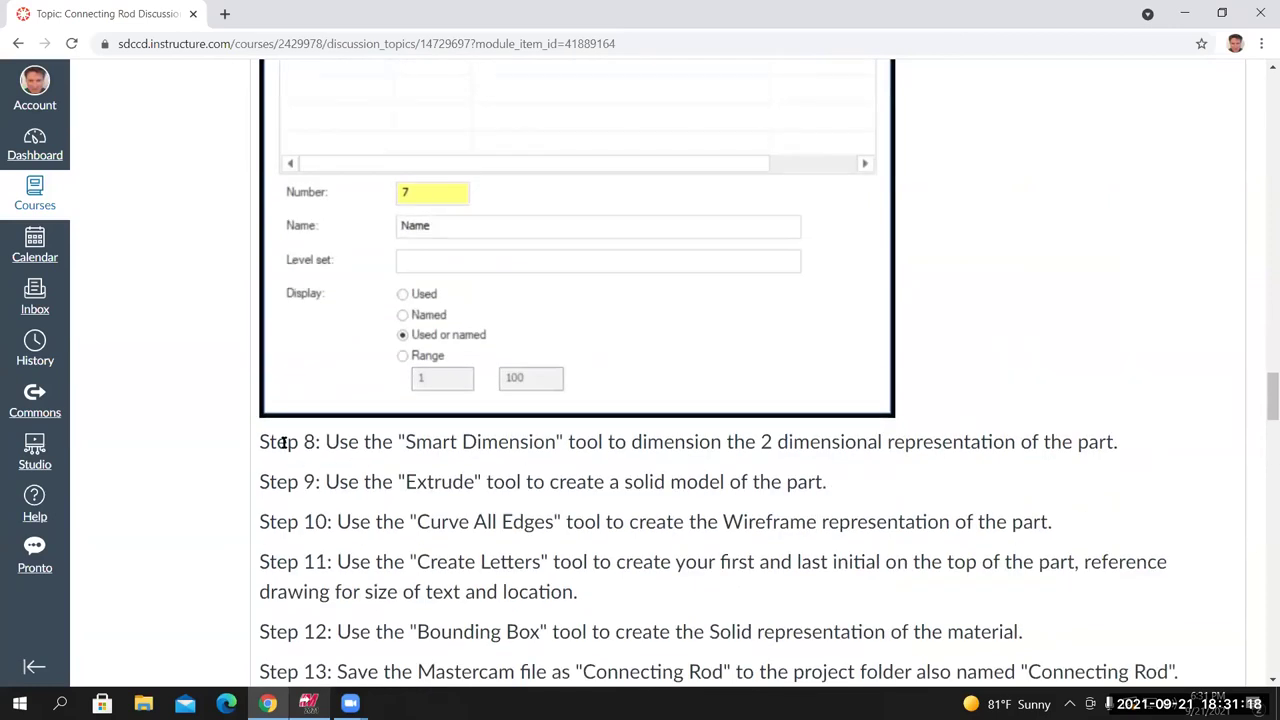
scroll(340, 520, down, 1)
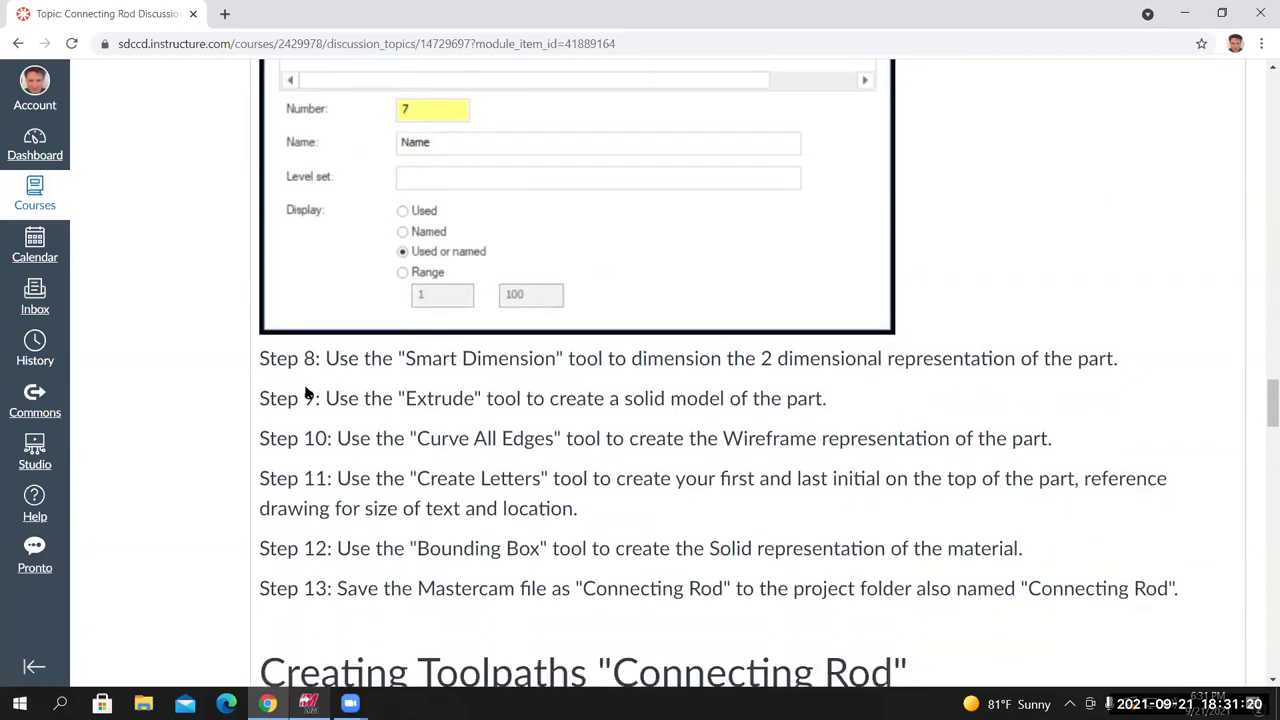
scroll(267, 372, up, 10)
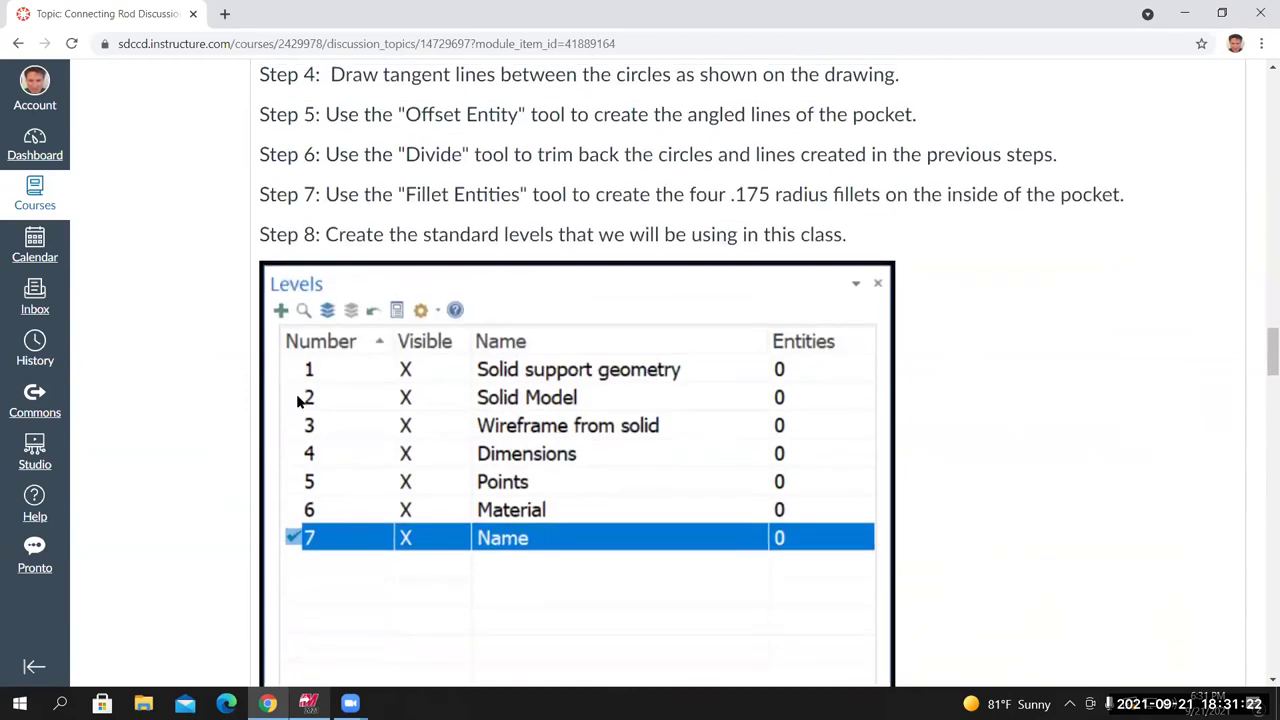
scroll(359, 547, down, 9)
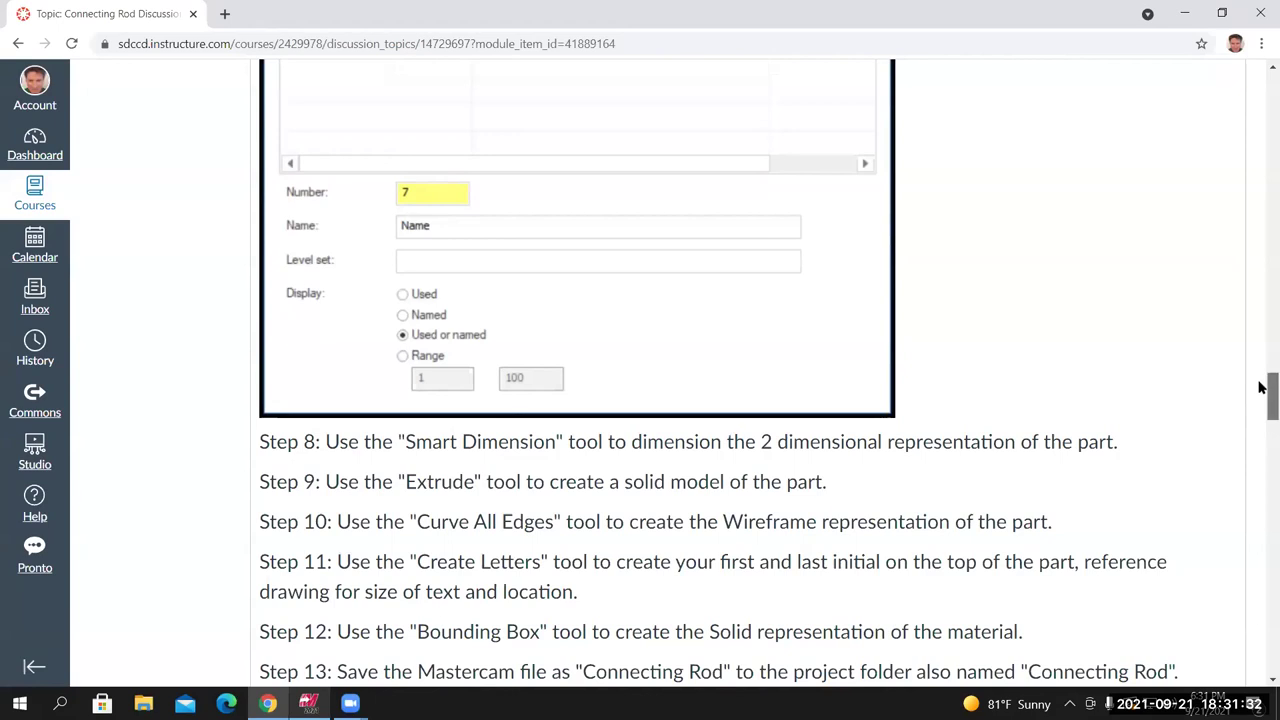
scroll(1260, 245, up, 5)
scroll(1252, 150, up, 15)
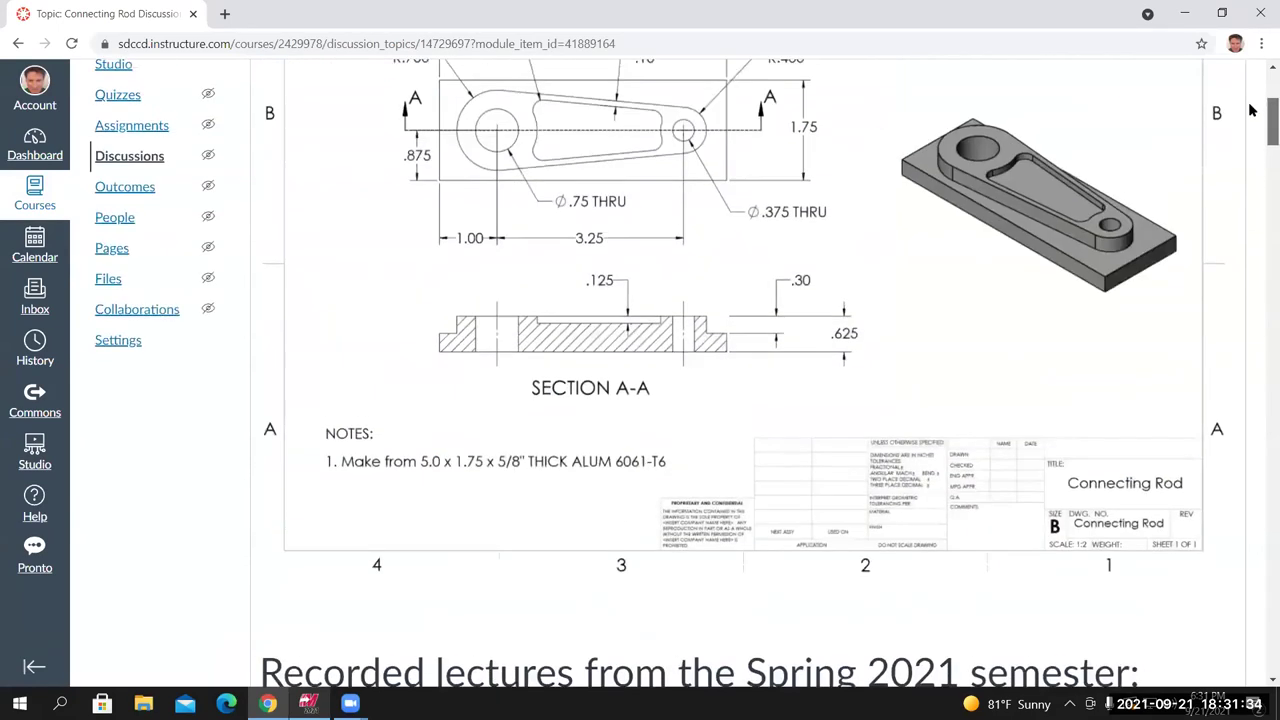
scroll(1250, 111, up, 1)
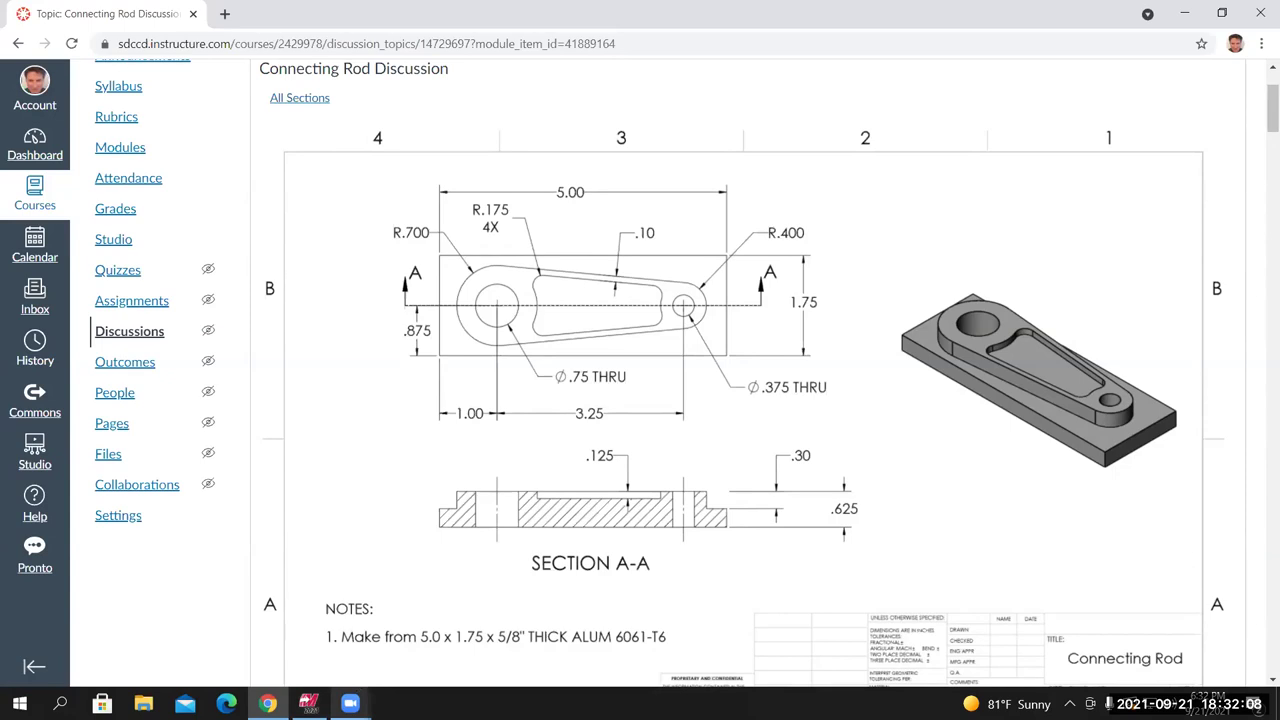
click(308, 703)
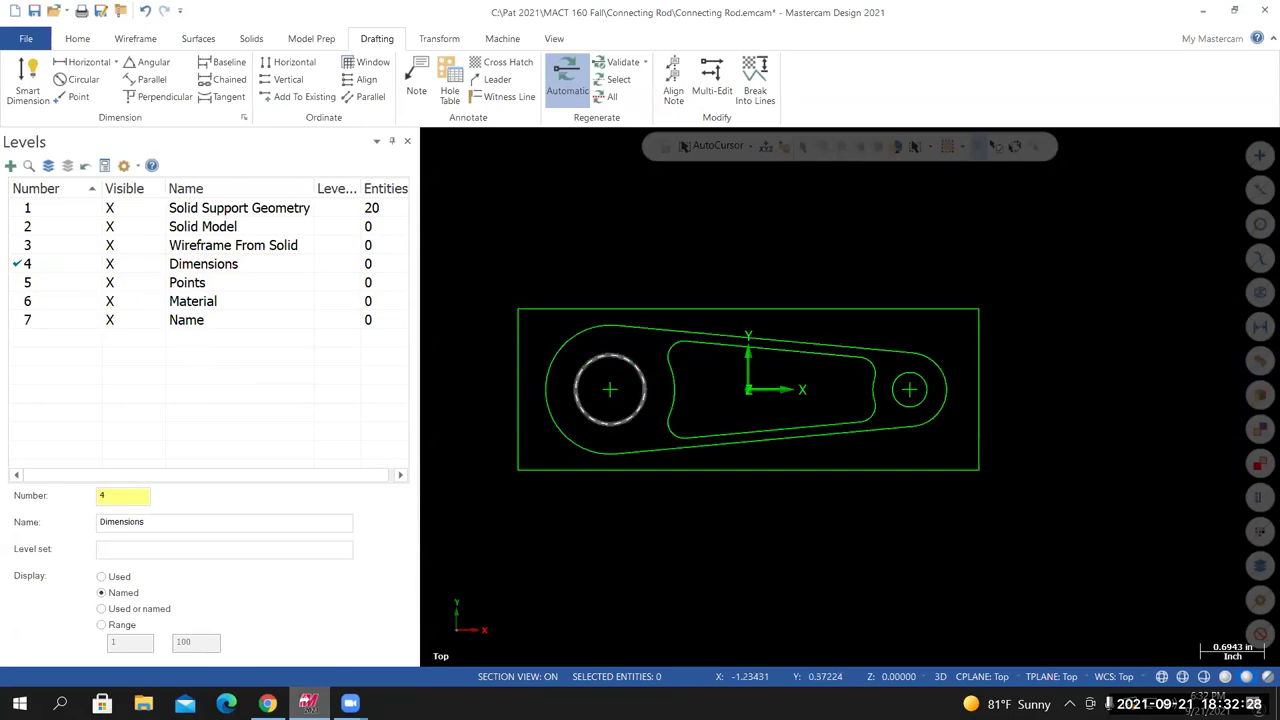
Move the two selected hole-centre points to level 5 Points with Change Level
click(1260, 153)
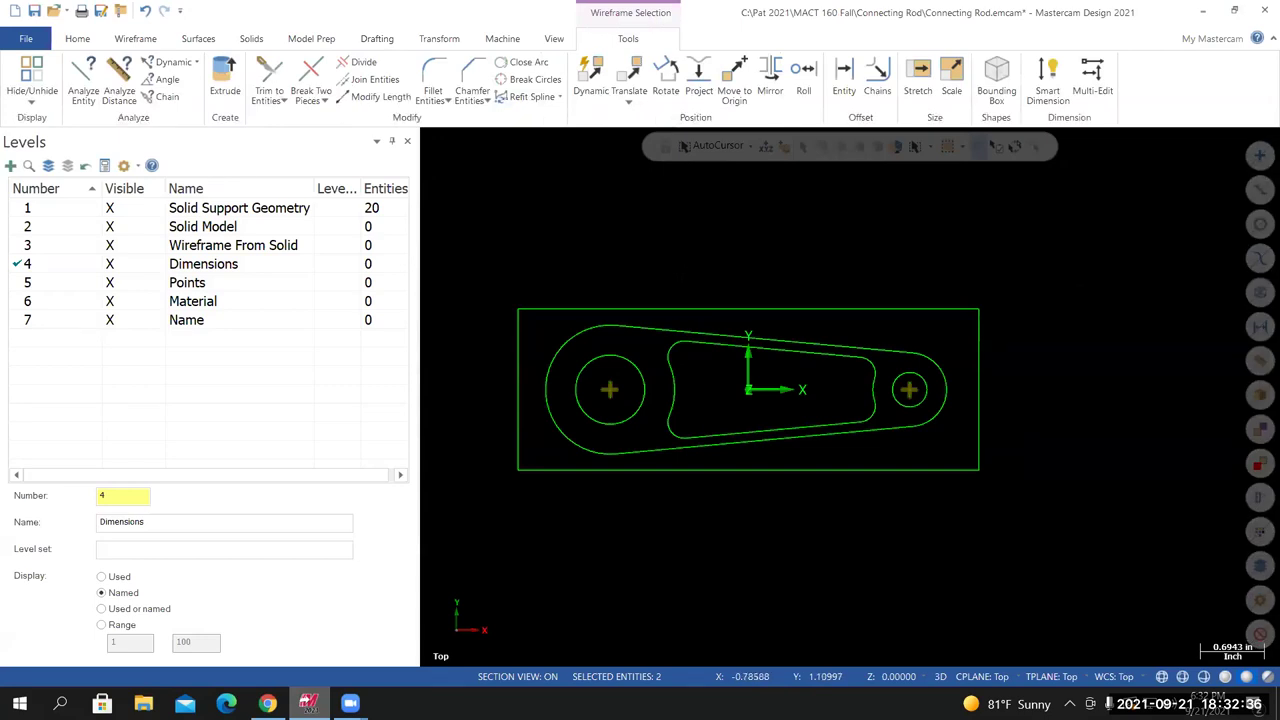
click(78, 40)
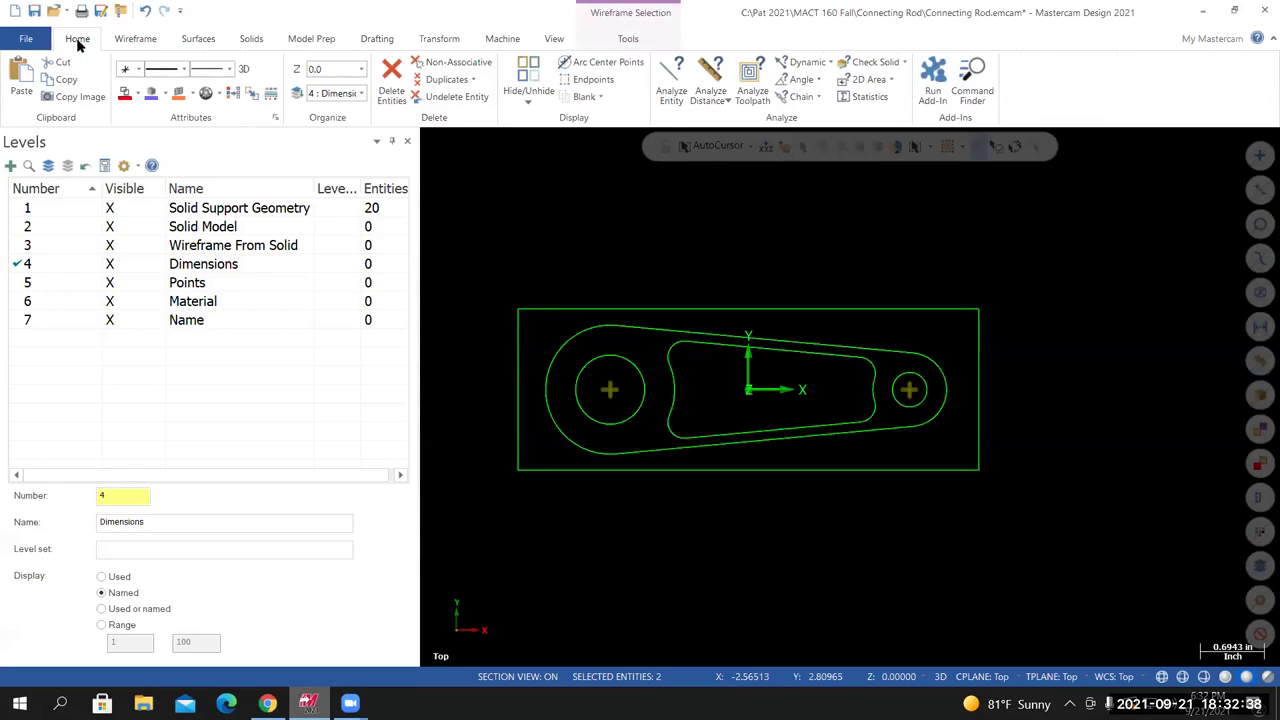
click(298, 94)
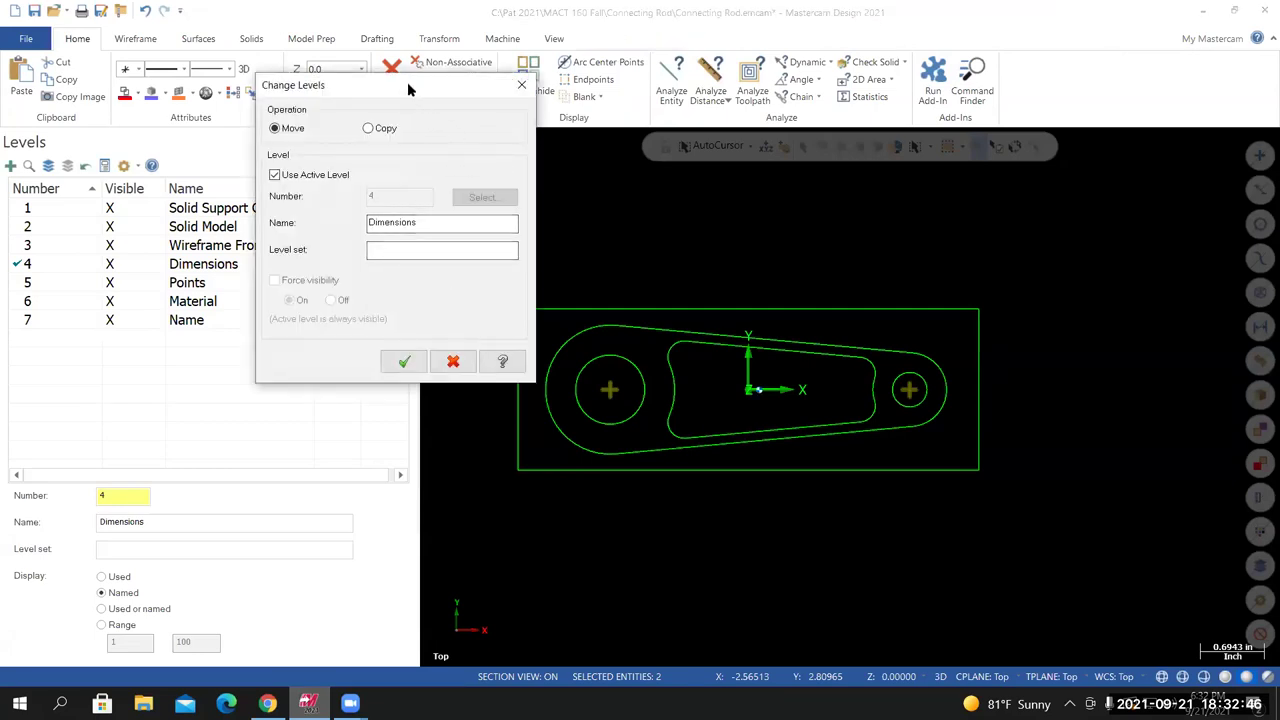
drag(408, 89, 1013, 114)
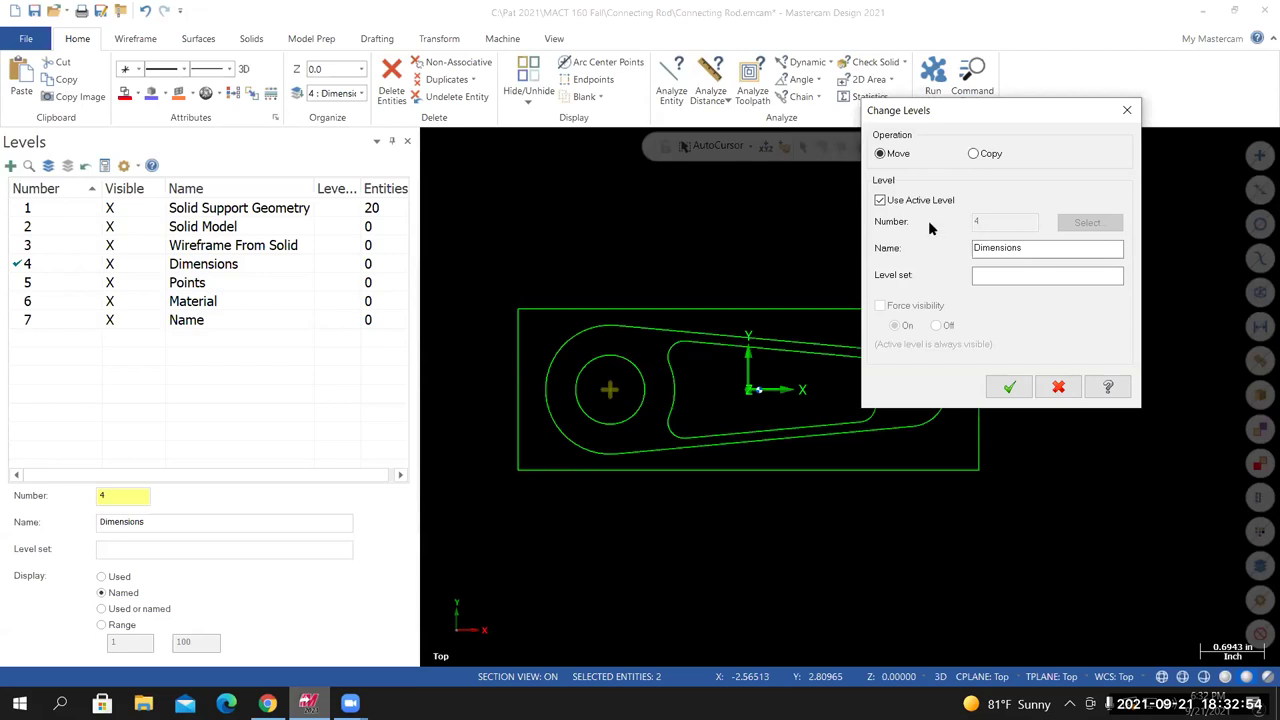
click(880, 200)
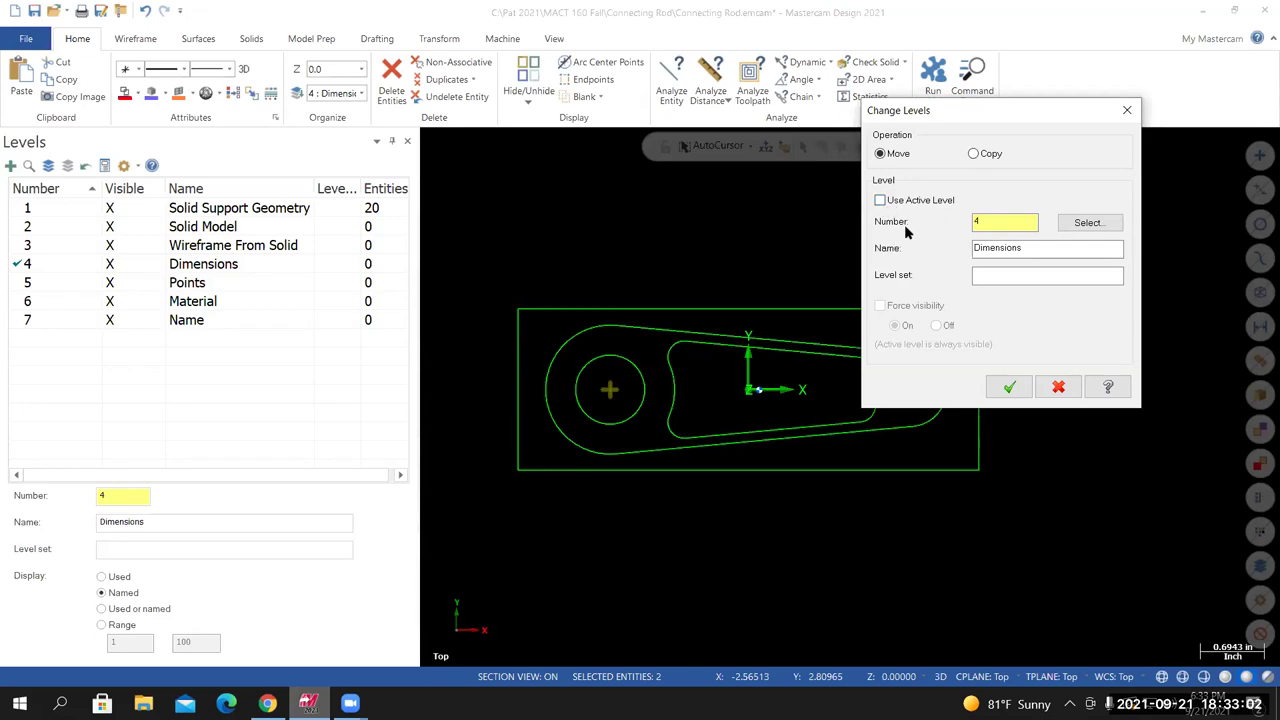
double_click(1018, 228)
key(Return)
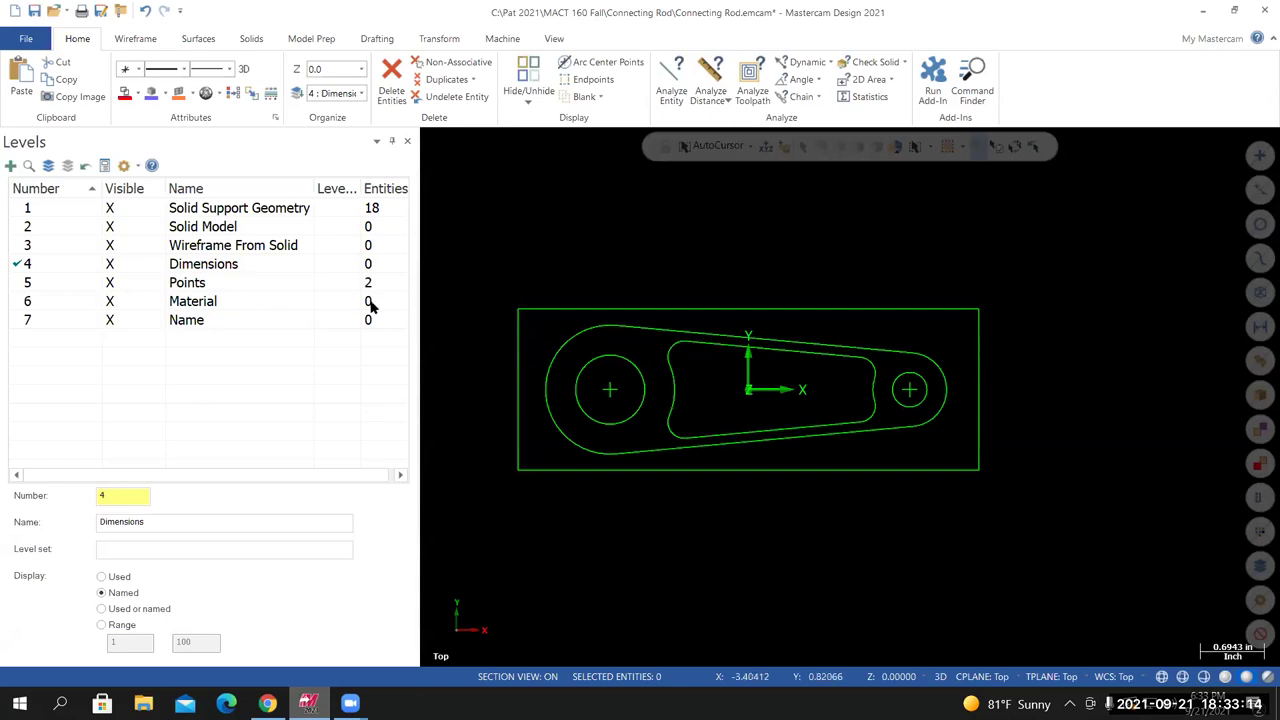
Make Dimensions the working level, show level 5 Points, and fit the part in view
click(110, 282)
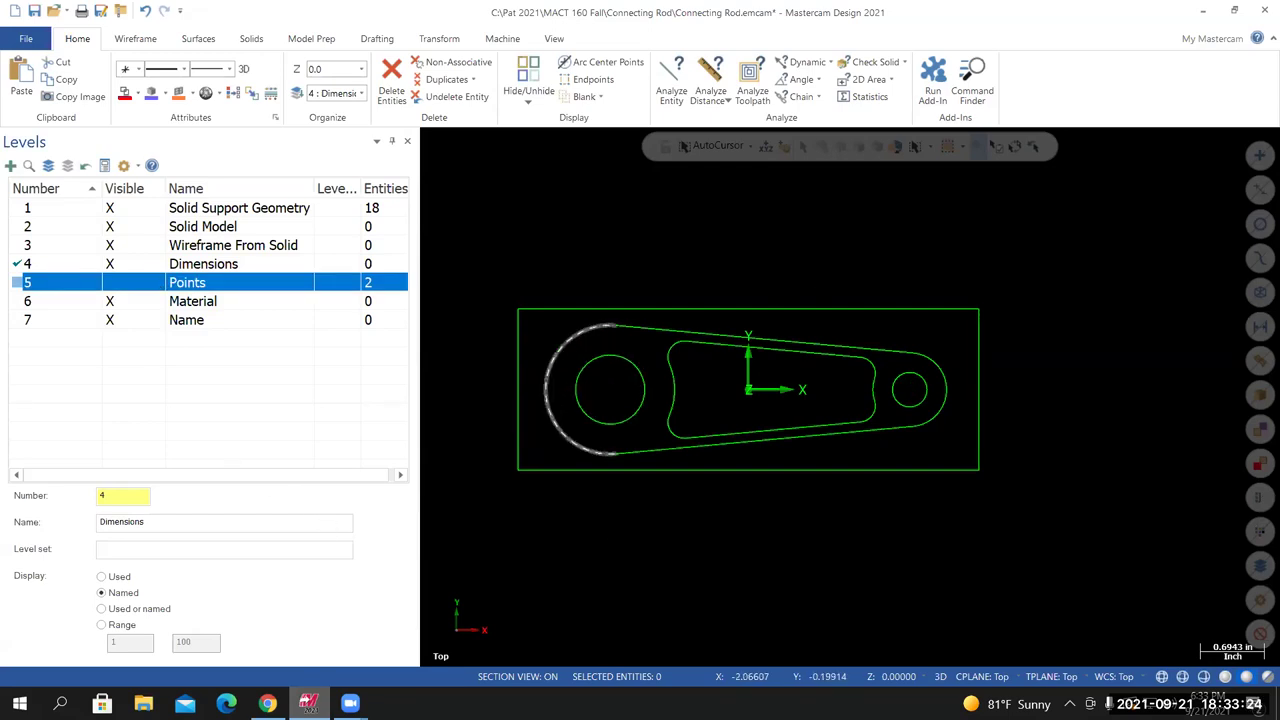
click(22, 266)
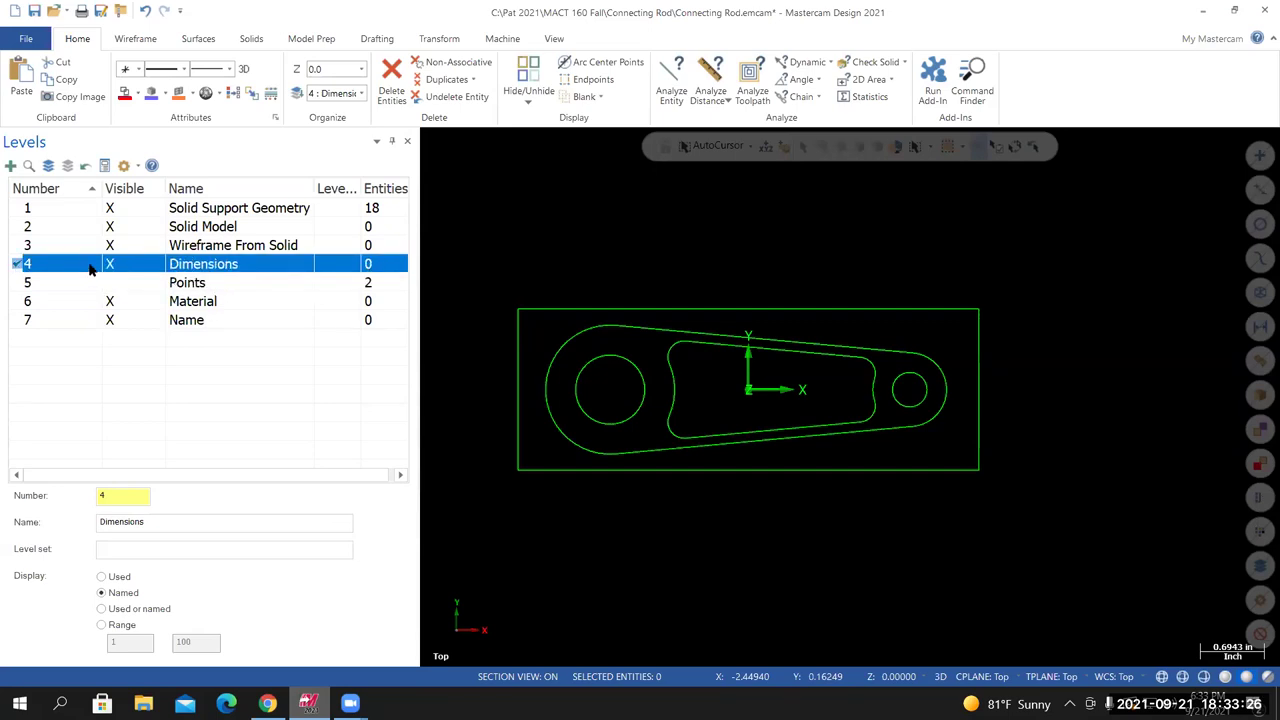
scroll(866, 249, down, 2)
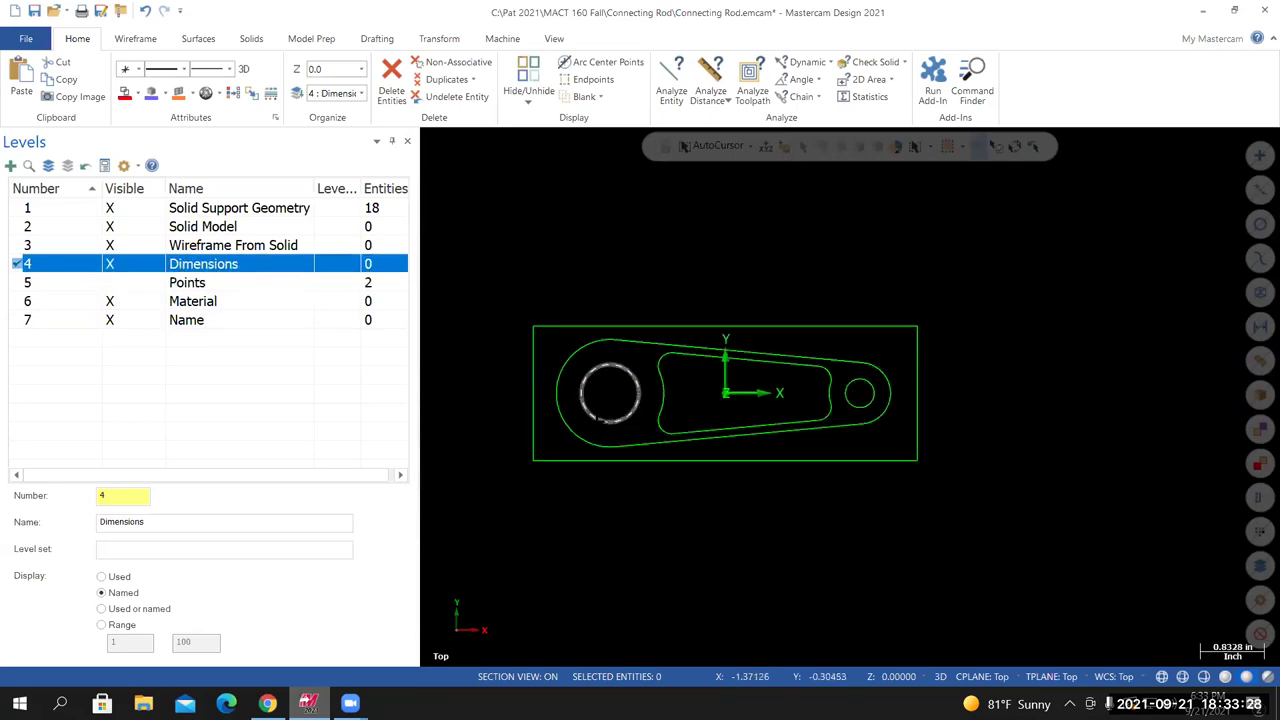
scroll(790, 205, up, 1)
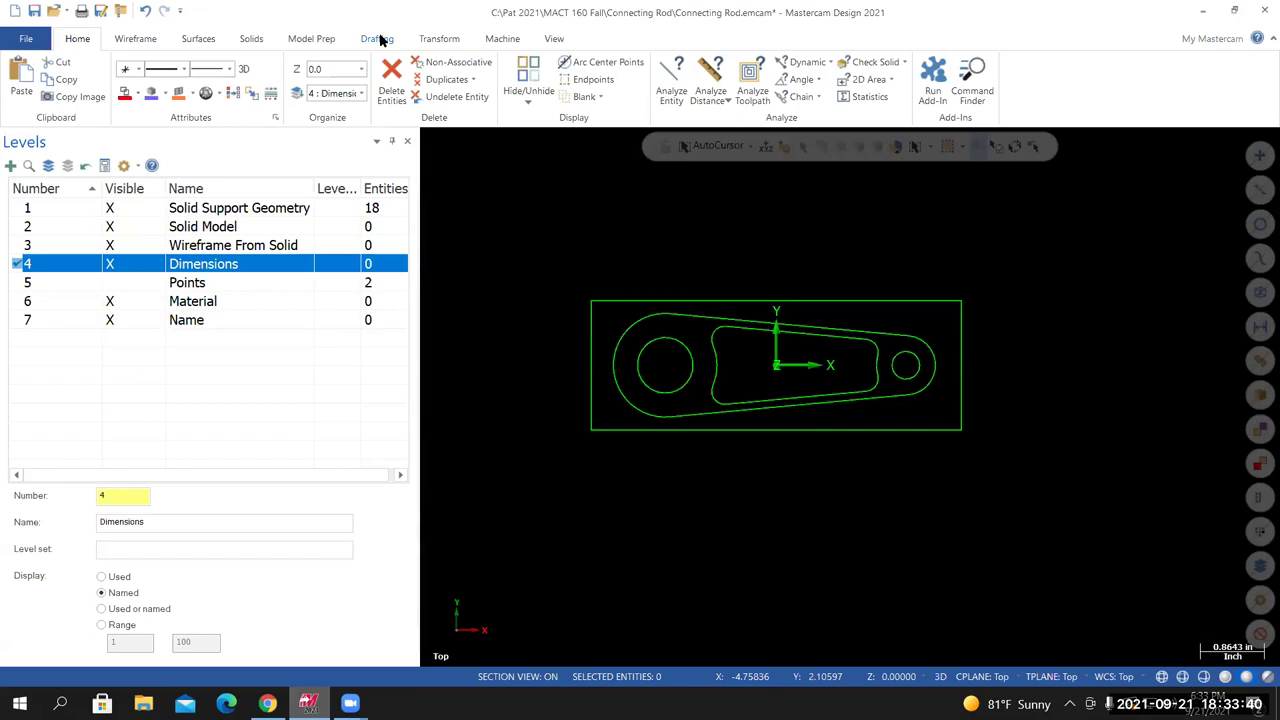
click(128, 283)
key(alt+F1)
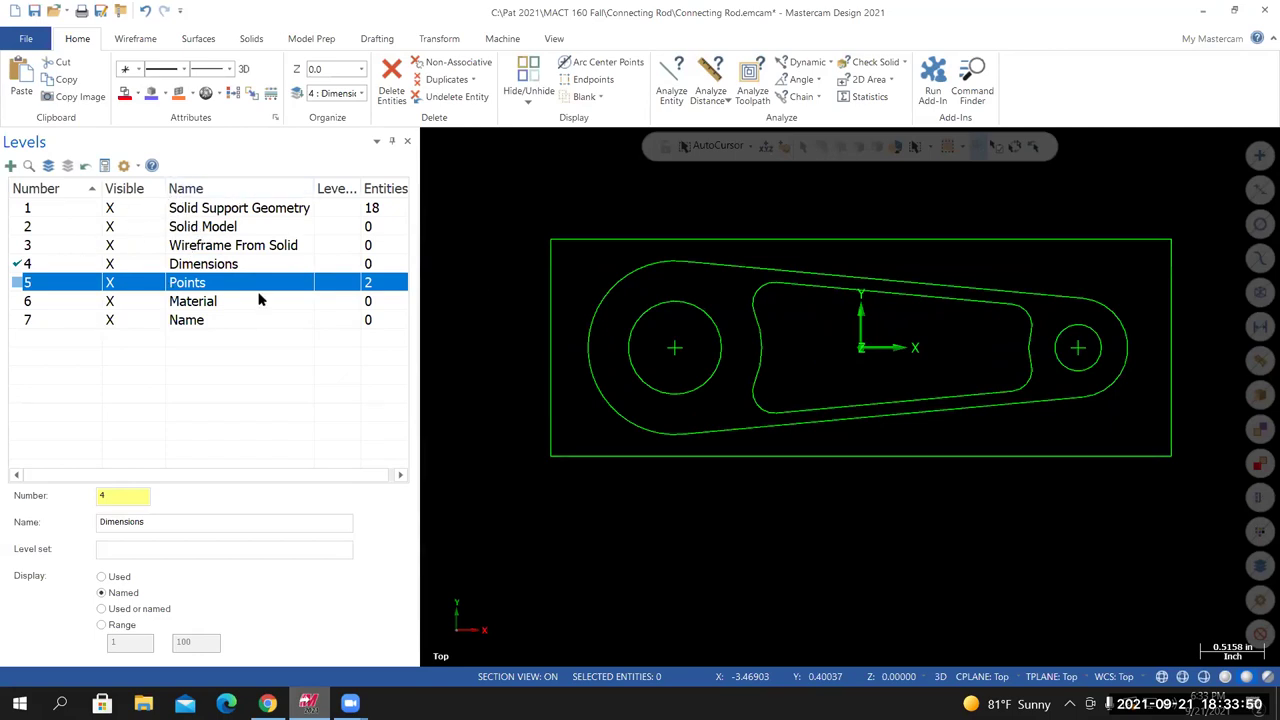
scroll(752, 403, up, 1)
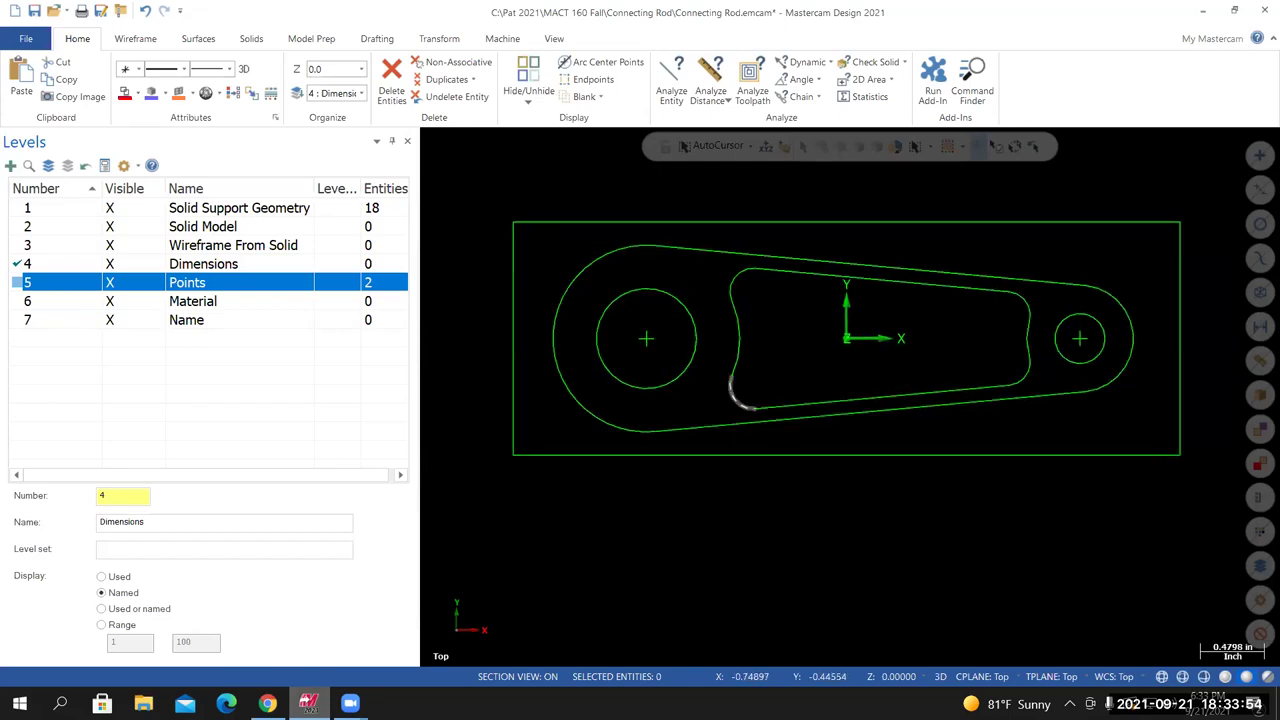
scroll(745, 395, up, 1)
scroll(834, 250, down, 4)
scroll(826, 168, up, 1)
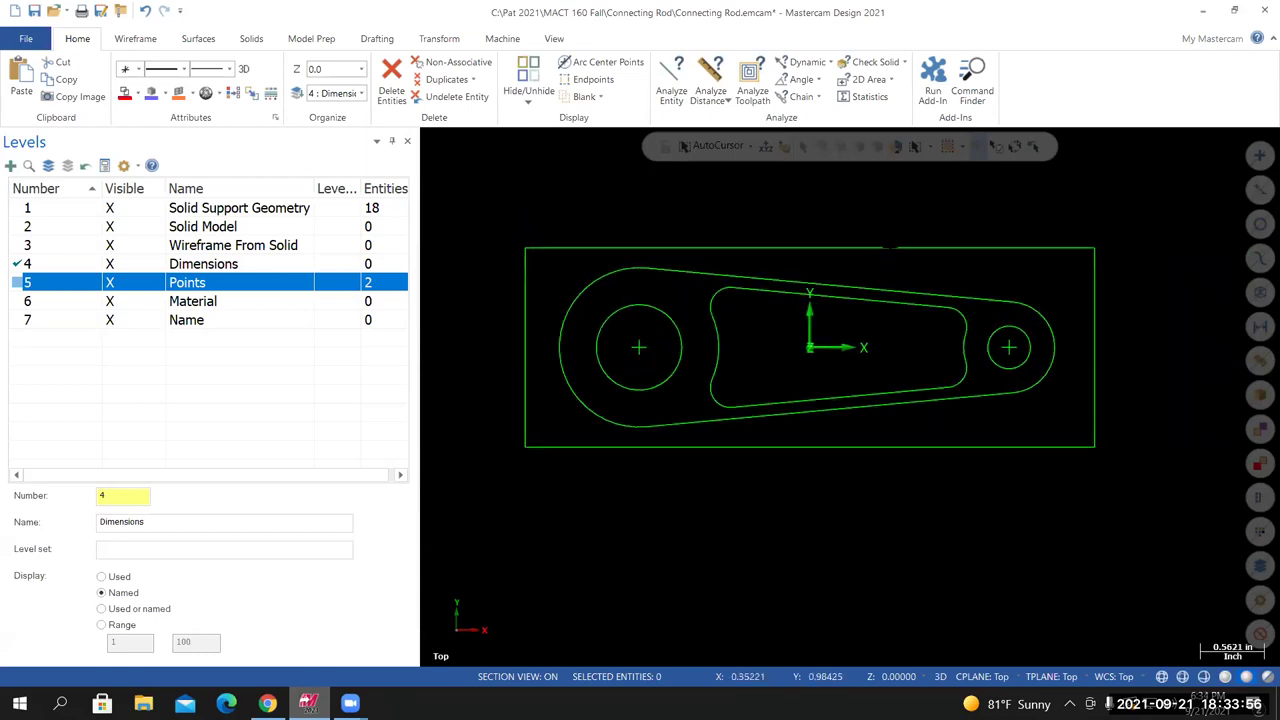
click(1259, 155)
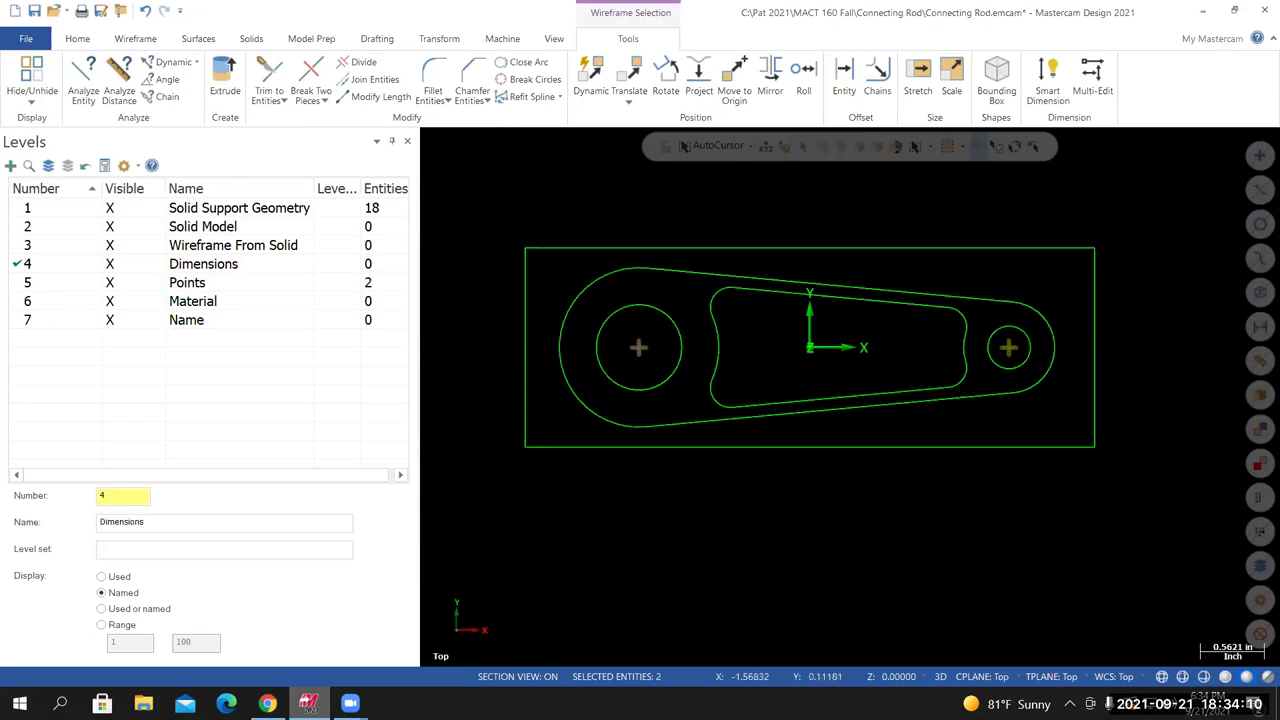
click(77, 38)
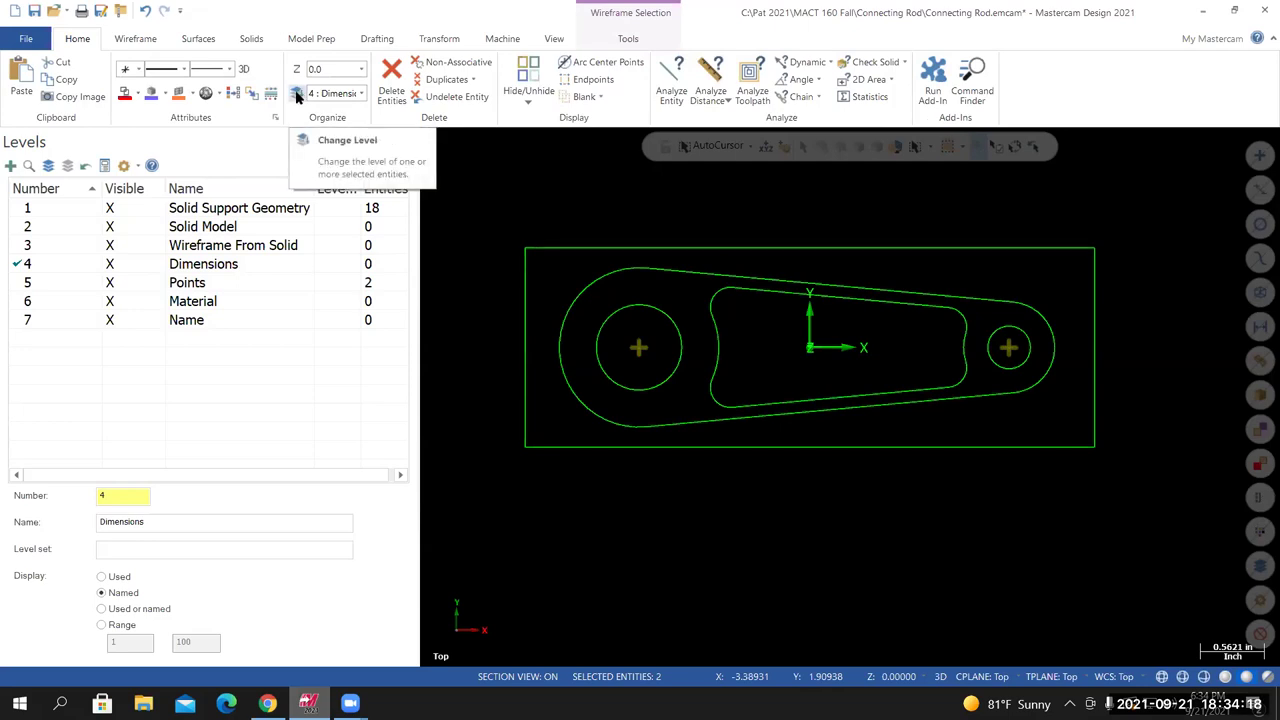
click(297, 94)
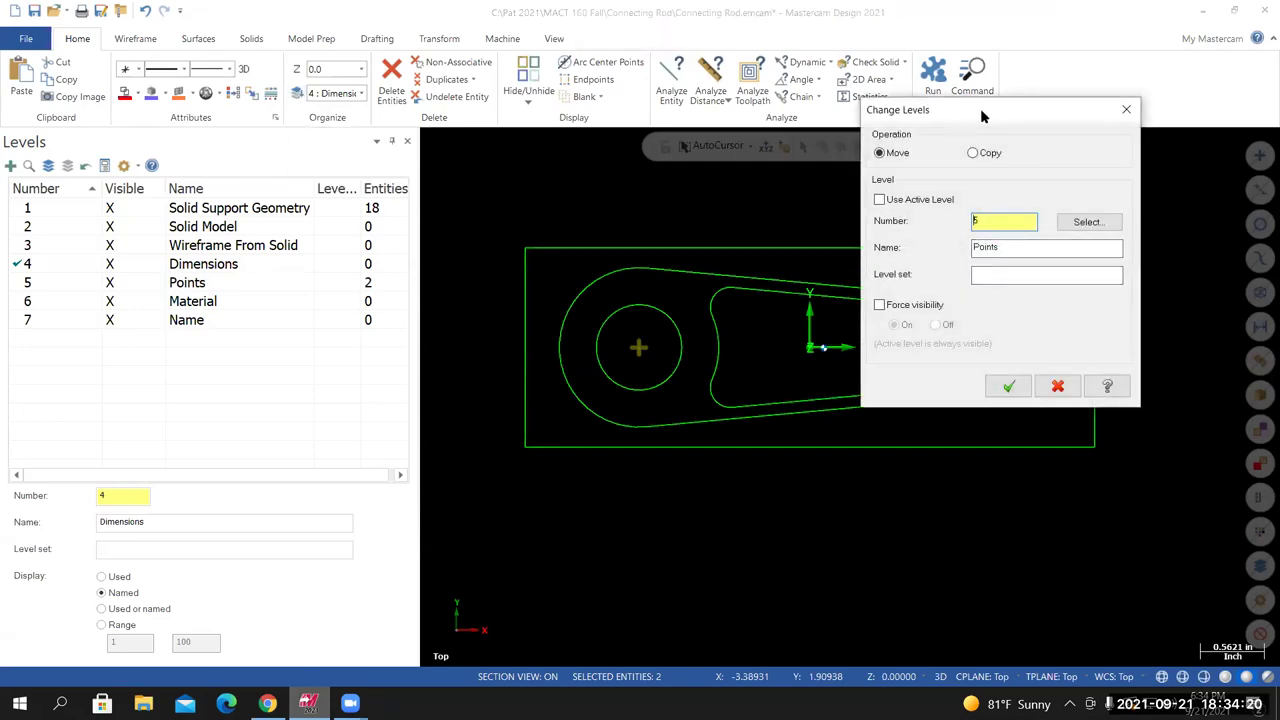
drag(981, 114, 822, 105)
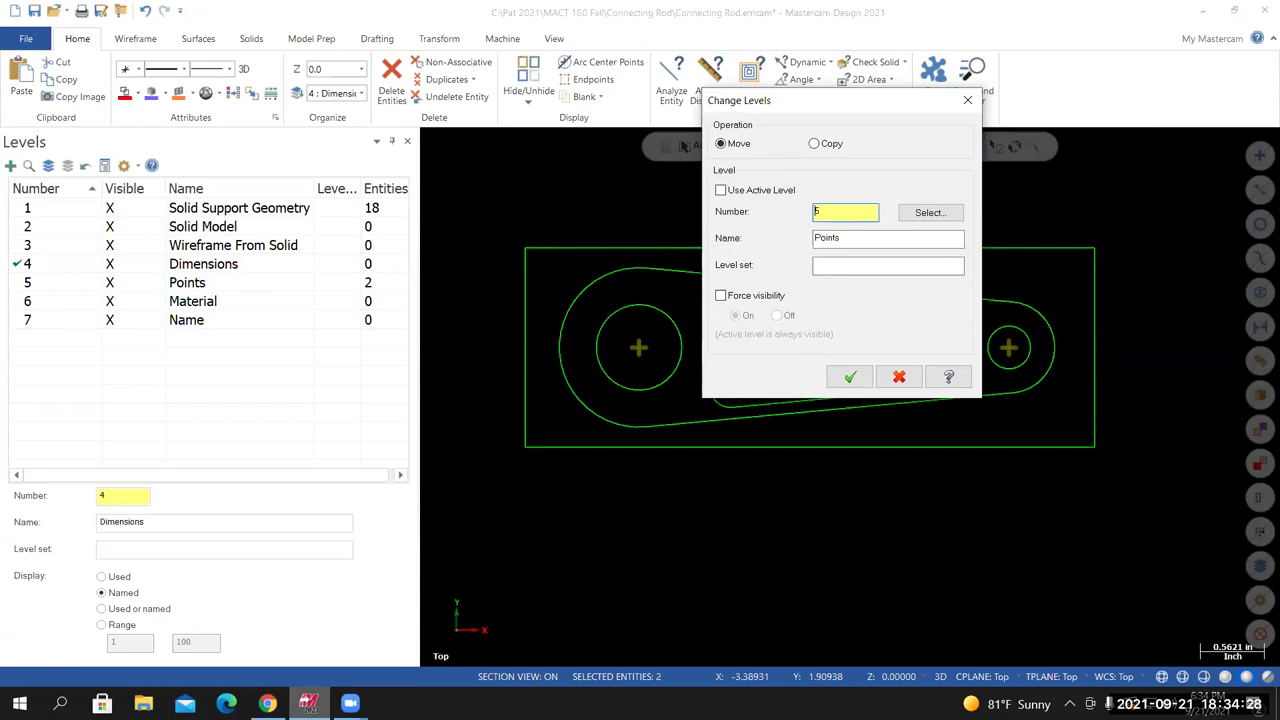
click(720, 191)
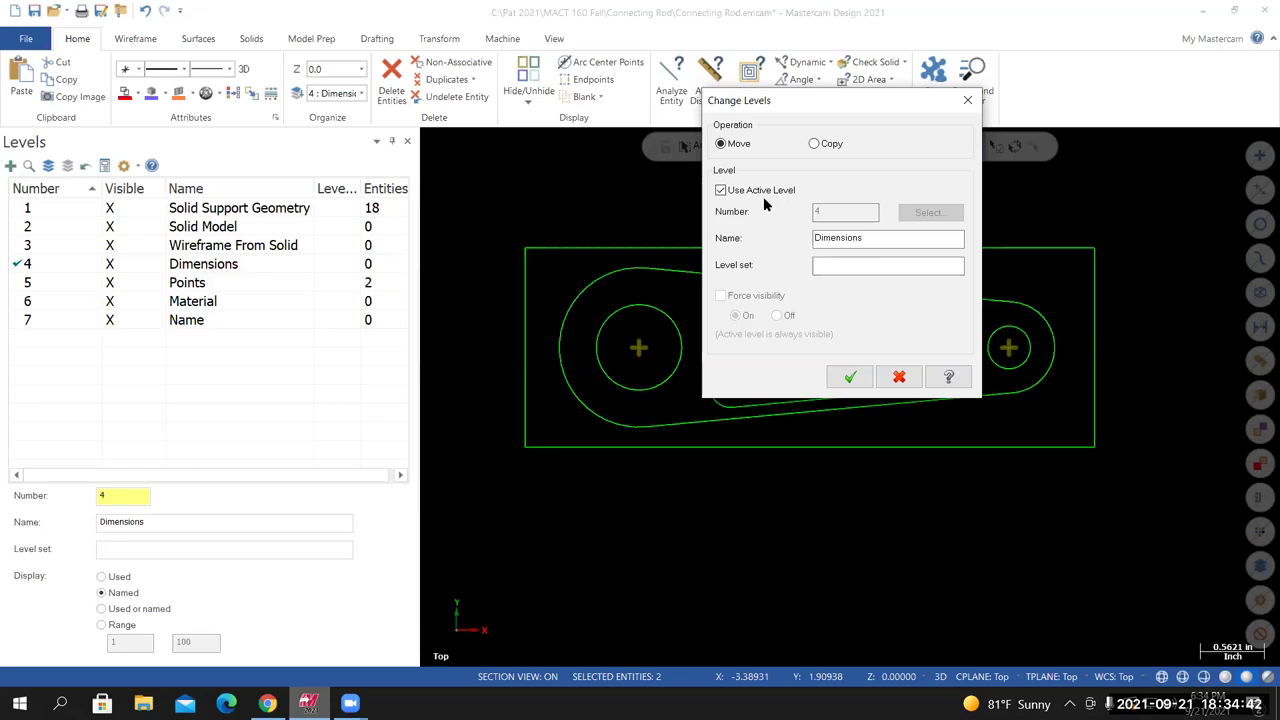
click(720, 190)
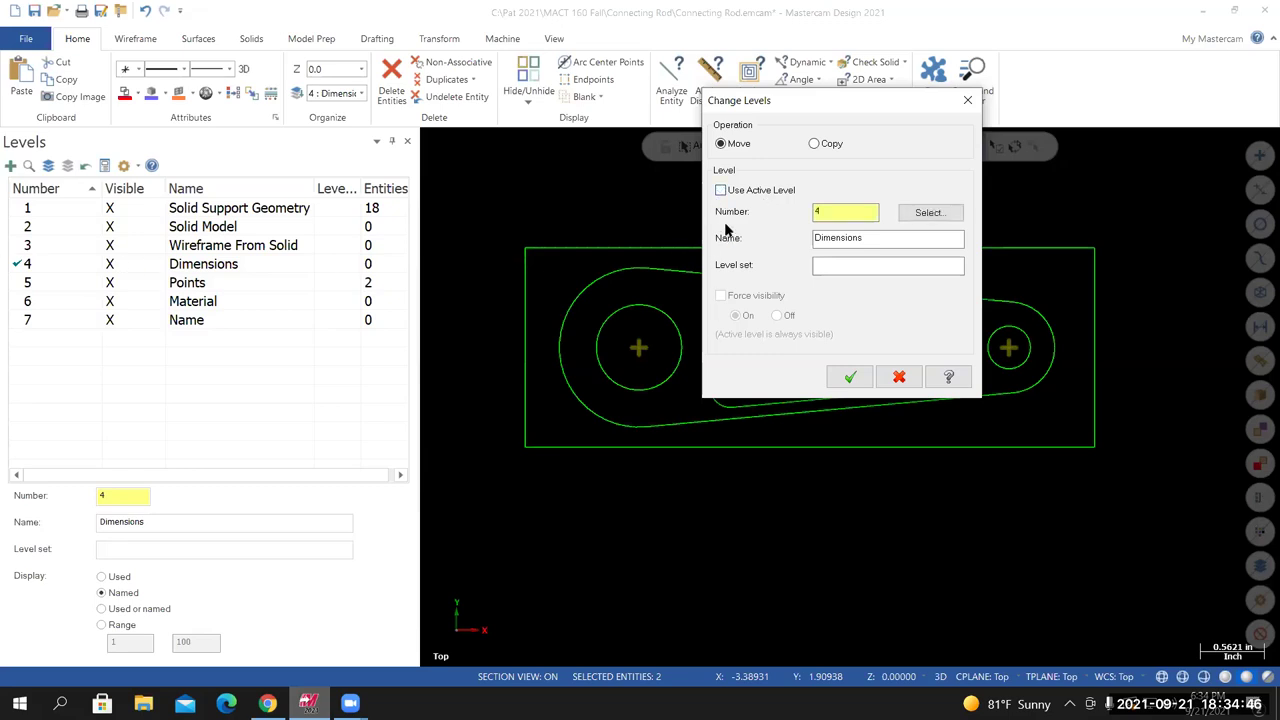
double_click(821, 212)
text(2)
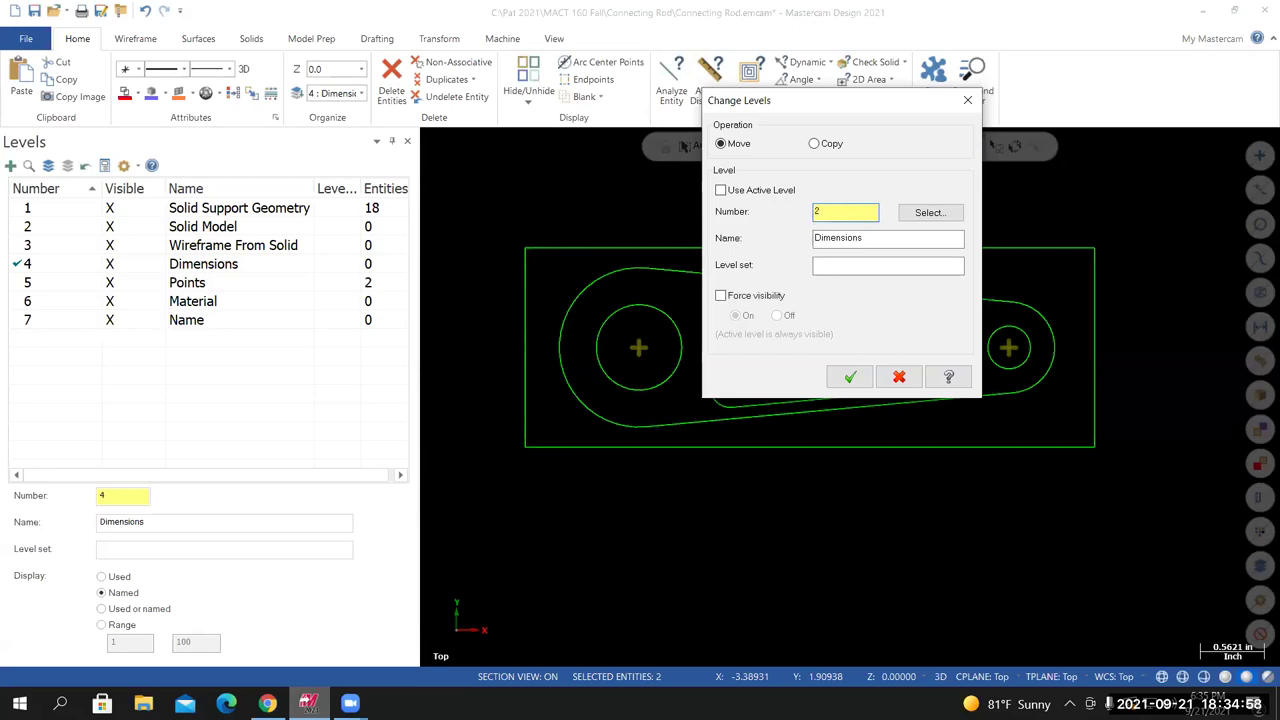
key(Return)
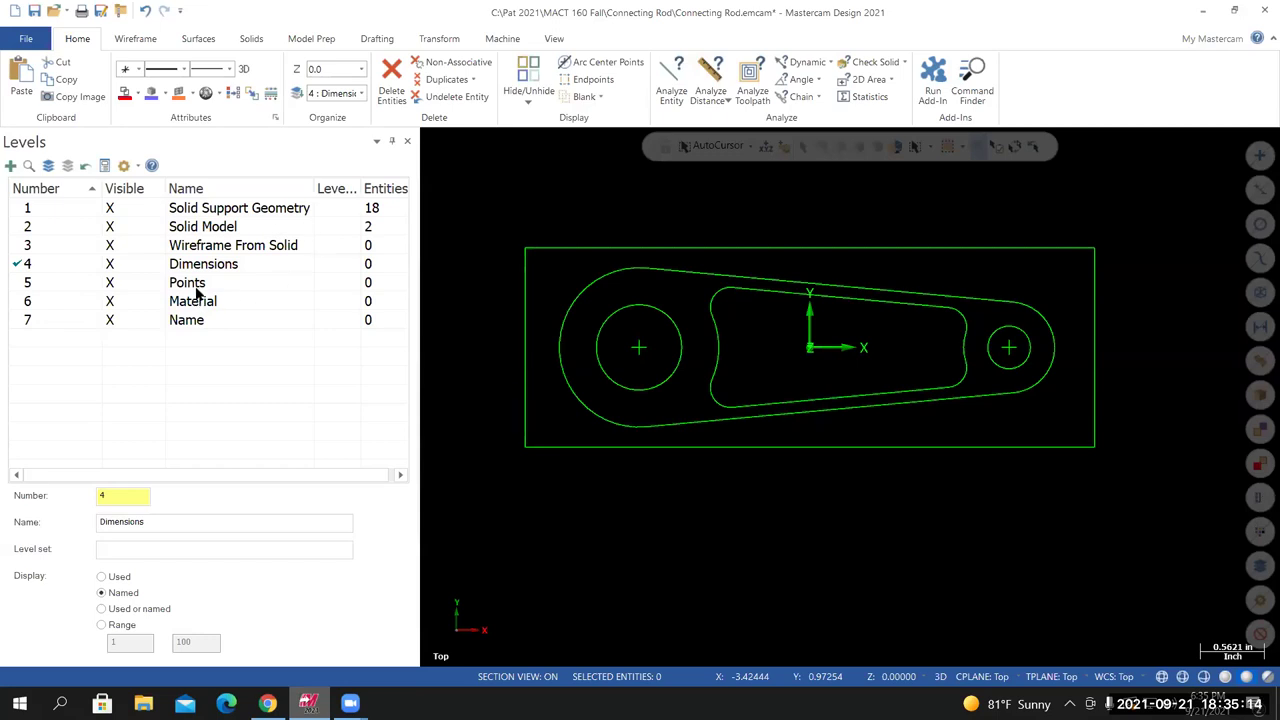
click(1258, 155)
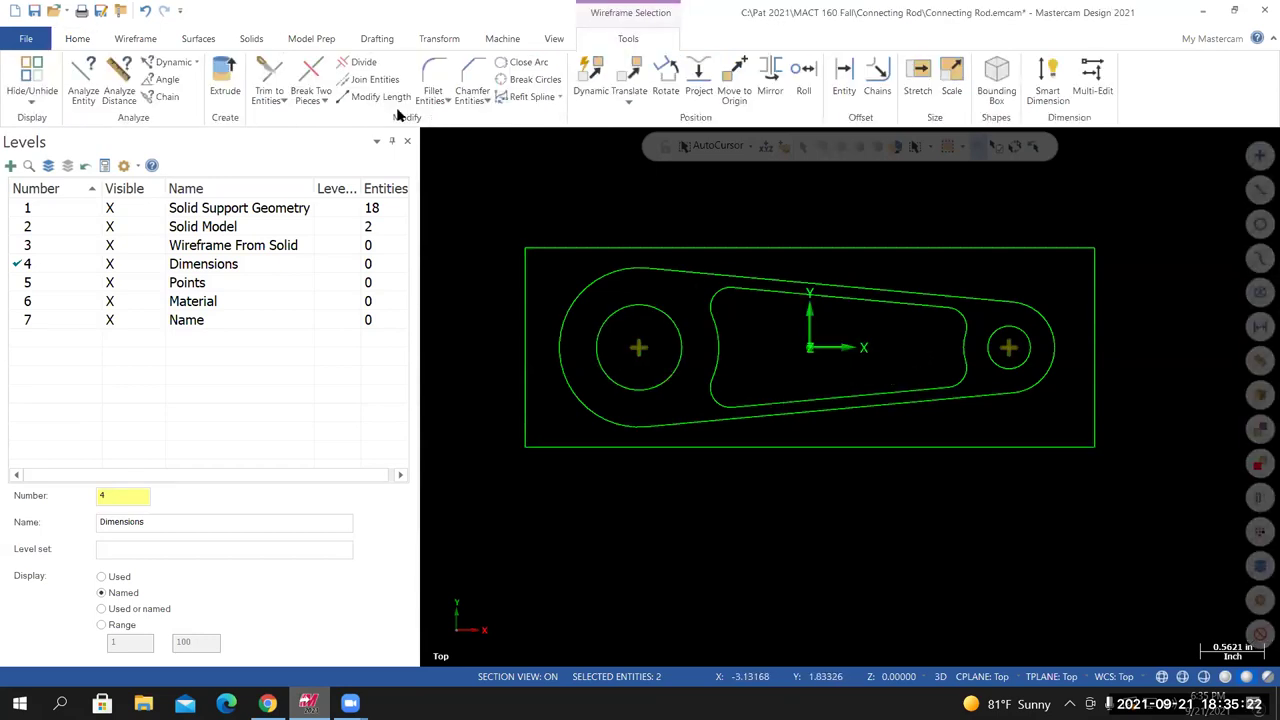
click(84, 42)
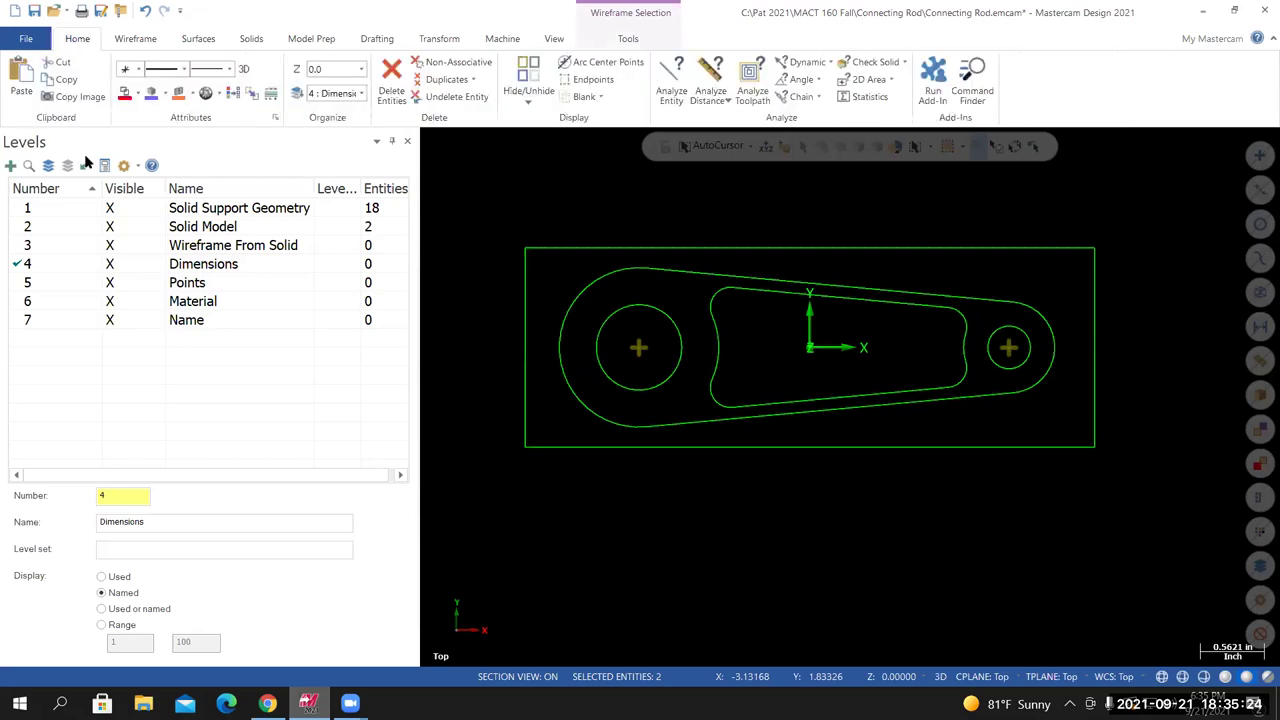
click(297, 93)
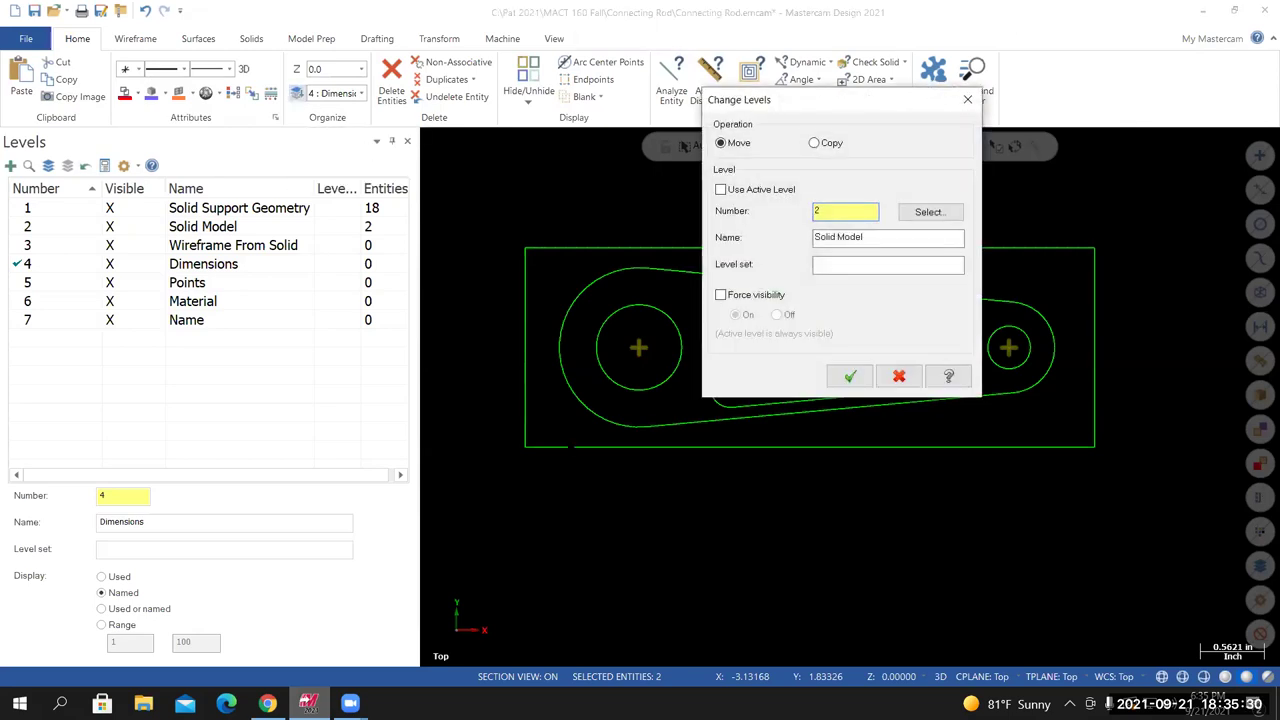
drag(808, 112, 680, 114)
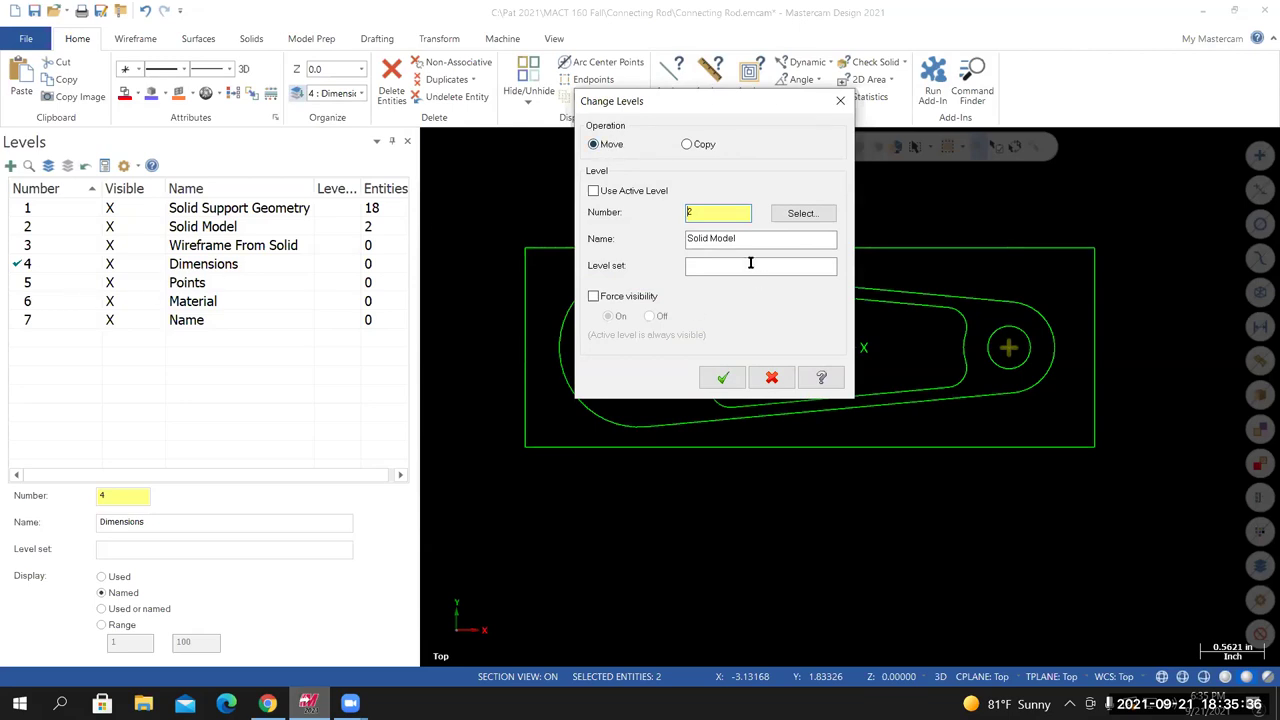
double_click(707, 213)
click(720, 380)
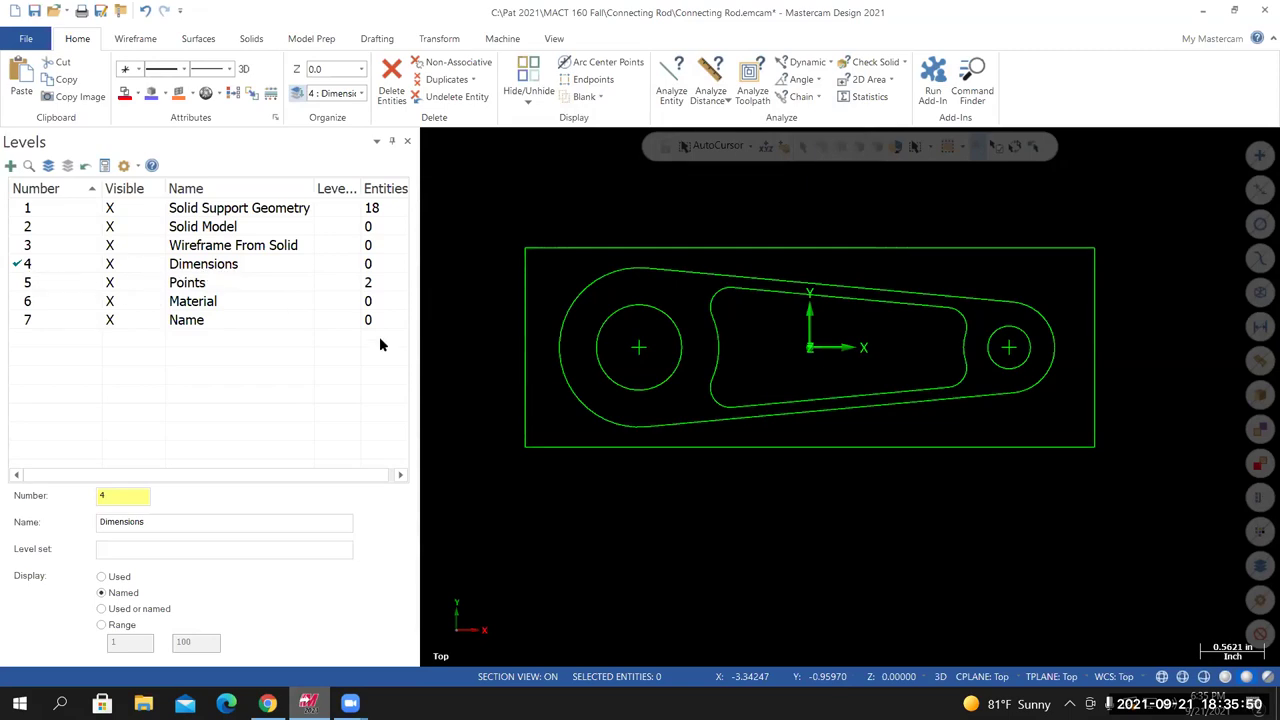
scroll(497, 414, down, 3)
scroll(610, 440, up, 1)
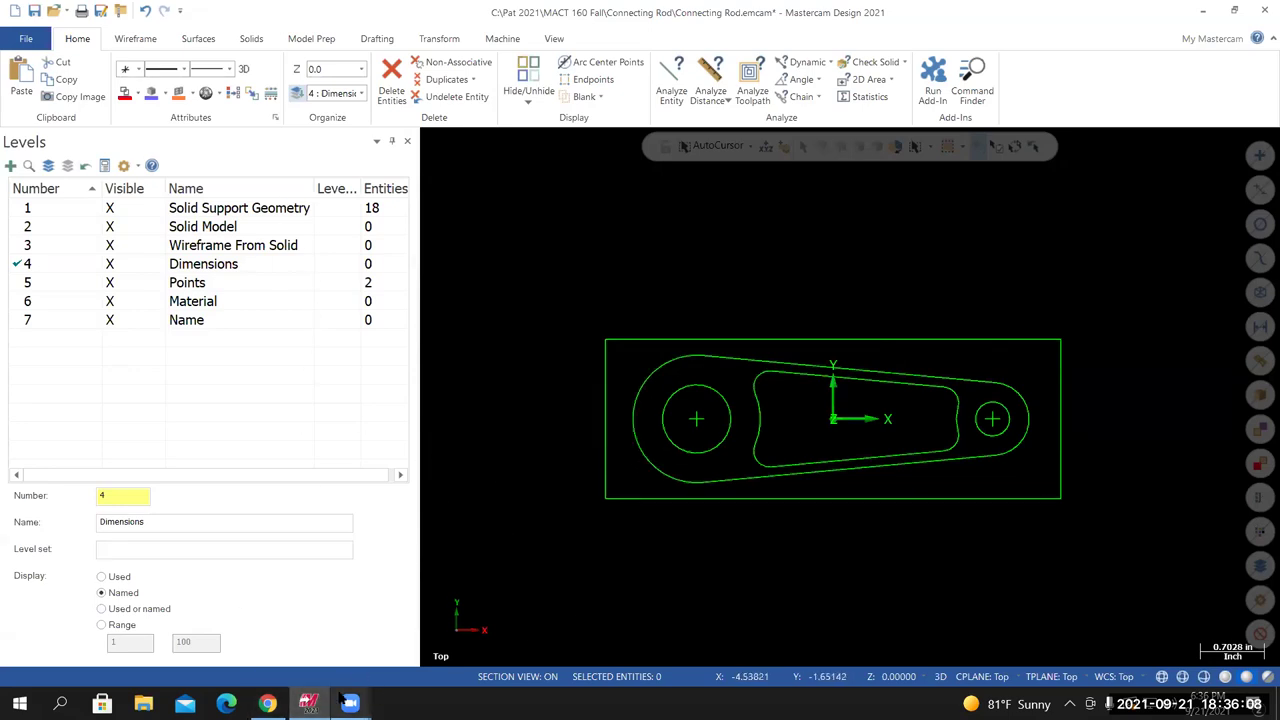
key(alt+Tab)
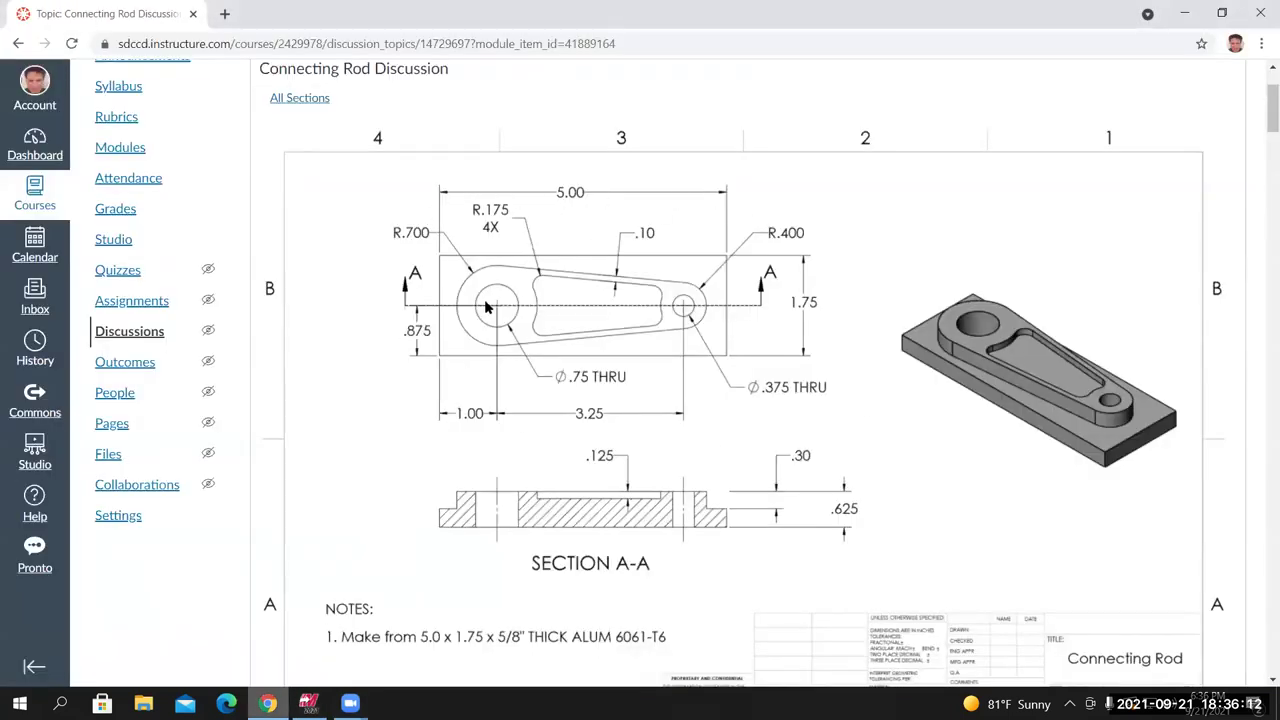
scroll(496, 335, up, 2)
scroll(506, 344, down, 2)
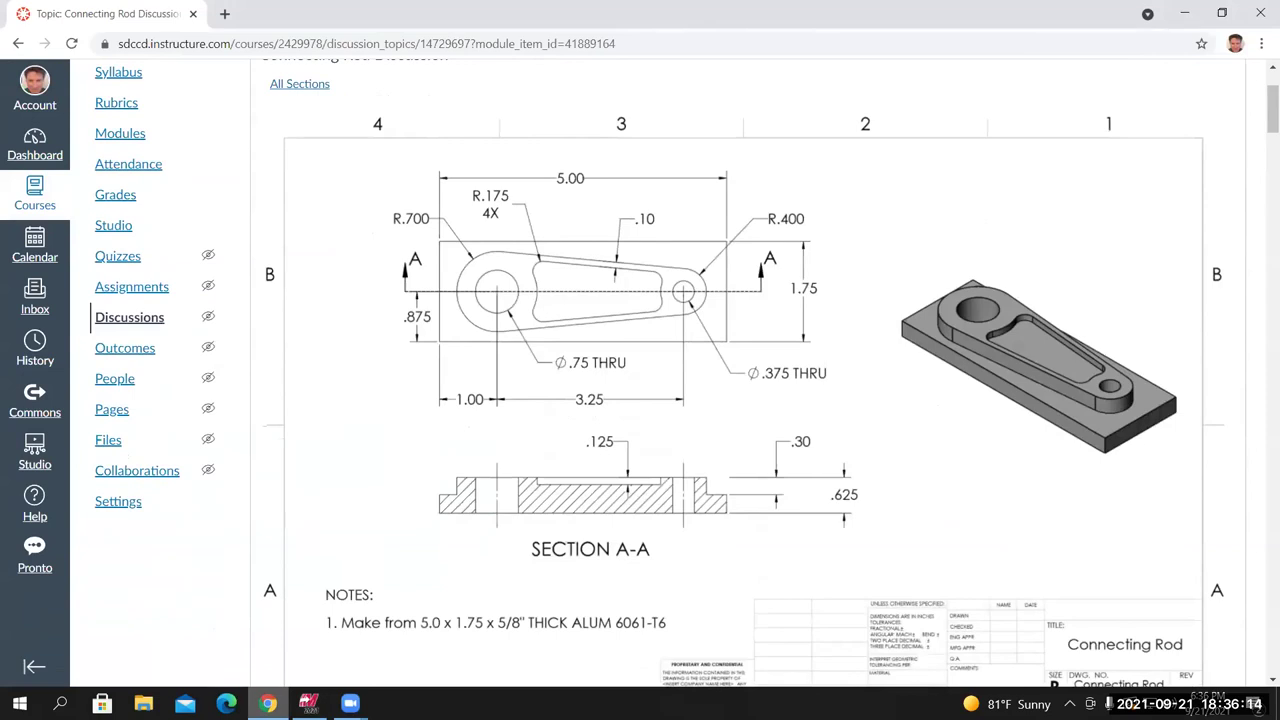
key(alt+Tab)
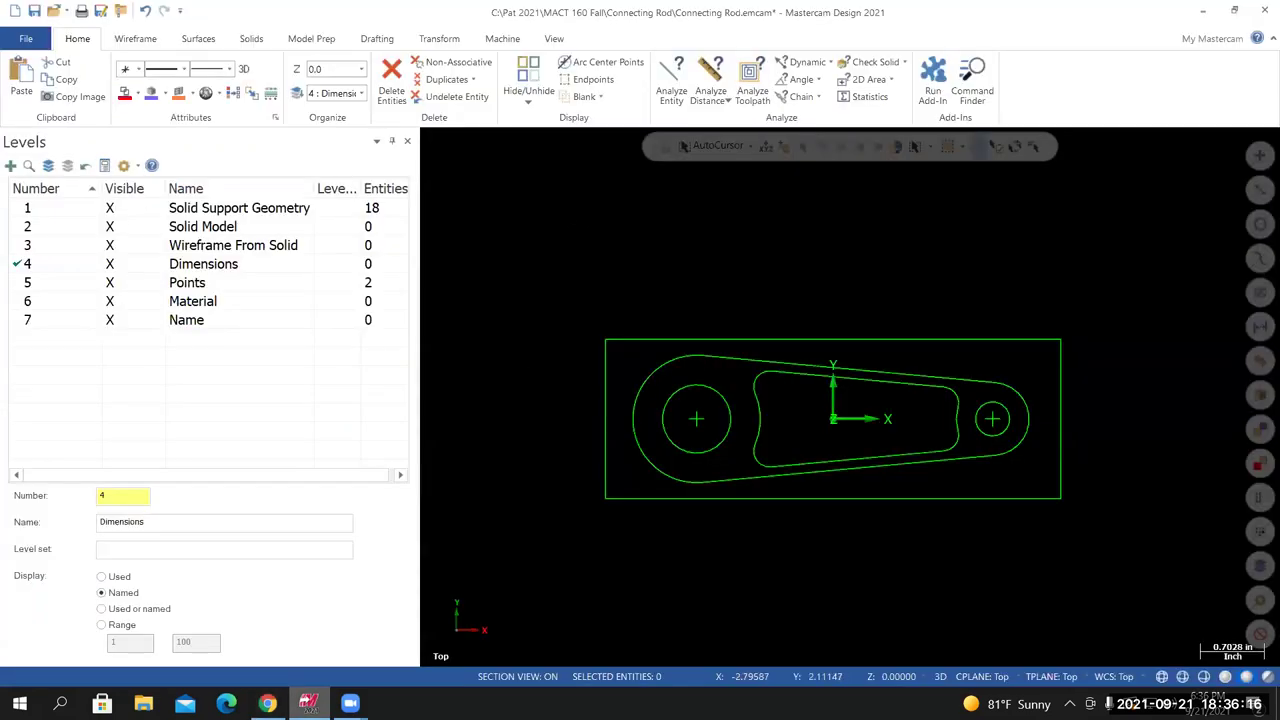
Start a Smart Dimension on the rod's top edge
click(377, 40)
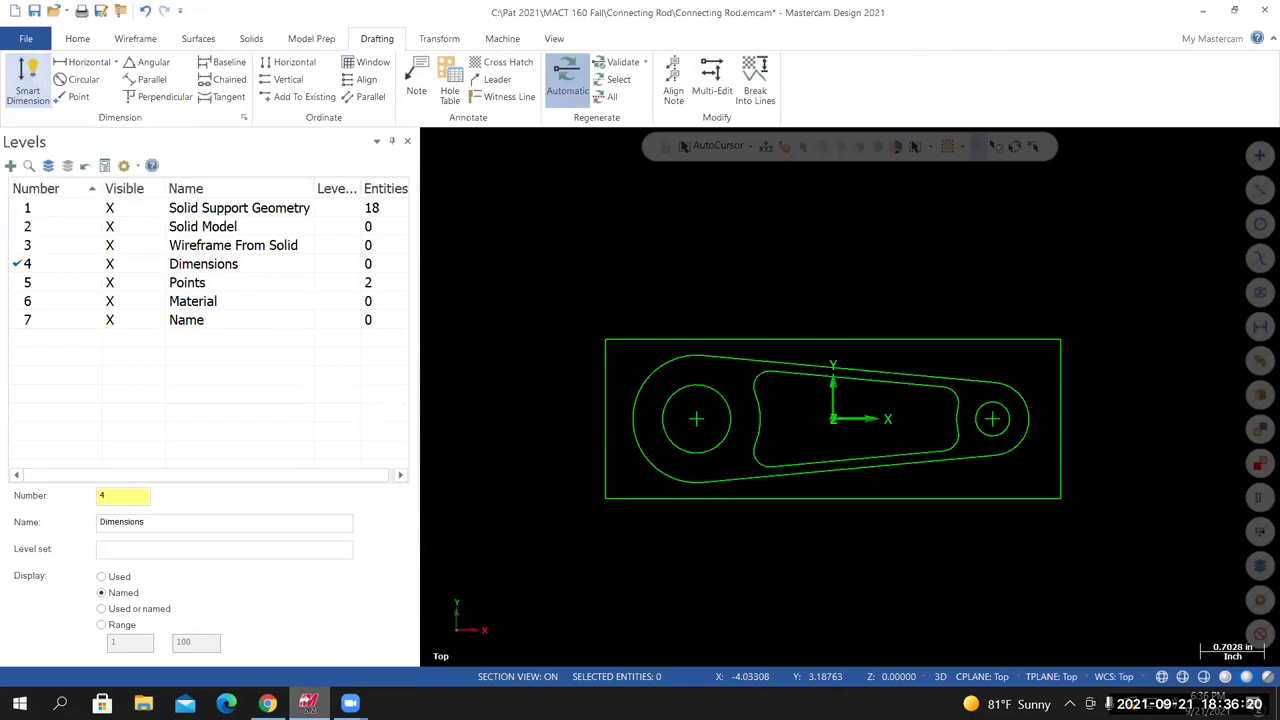
click(28, 80)
scroll(770, 300, up, 2)
scroll(790, 310, down, 3)
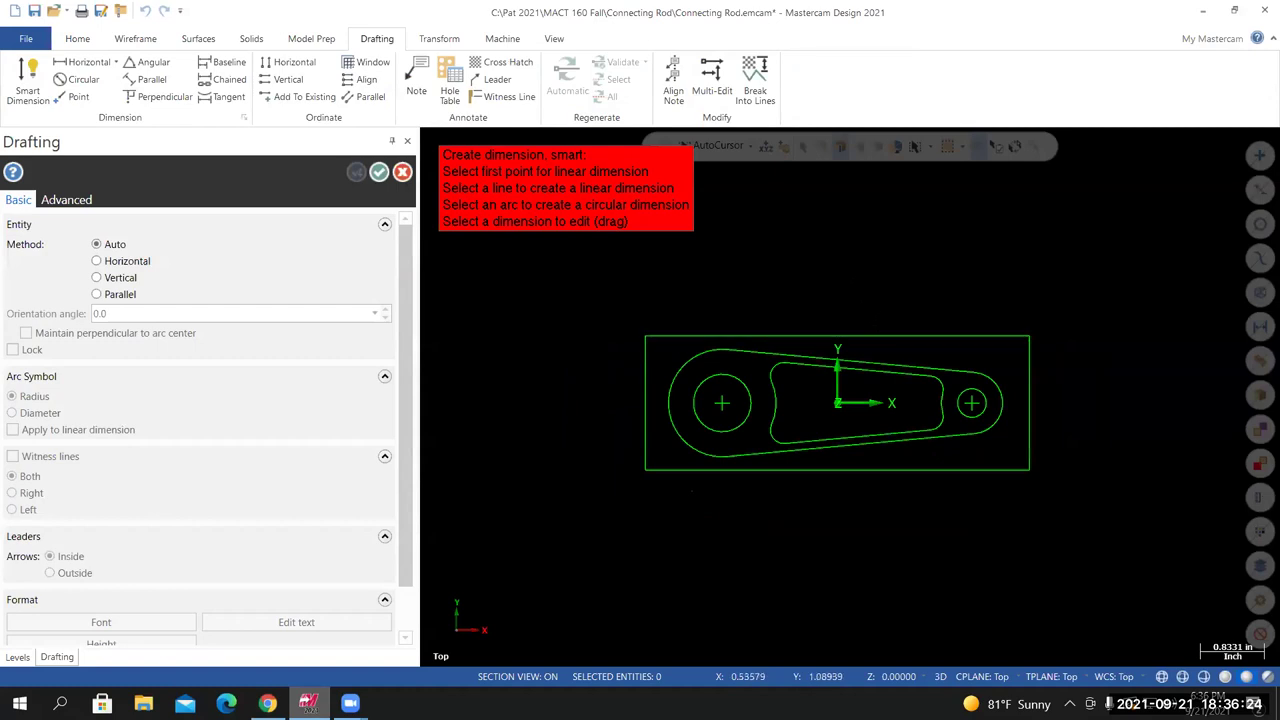
click(860, 337)
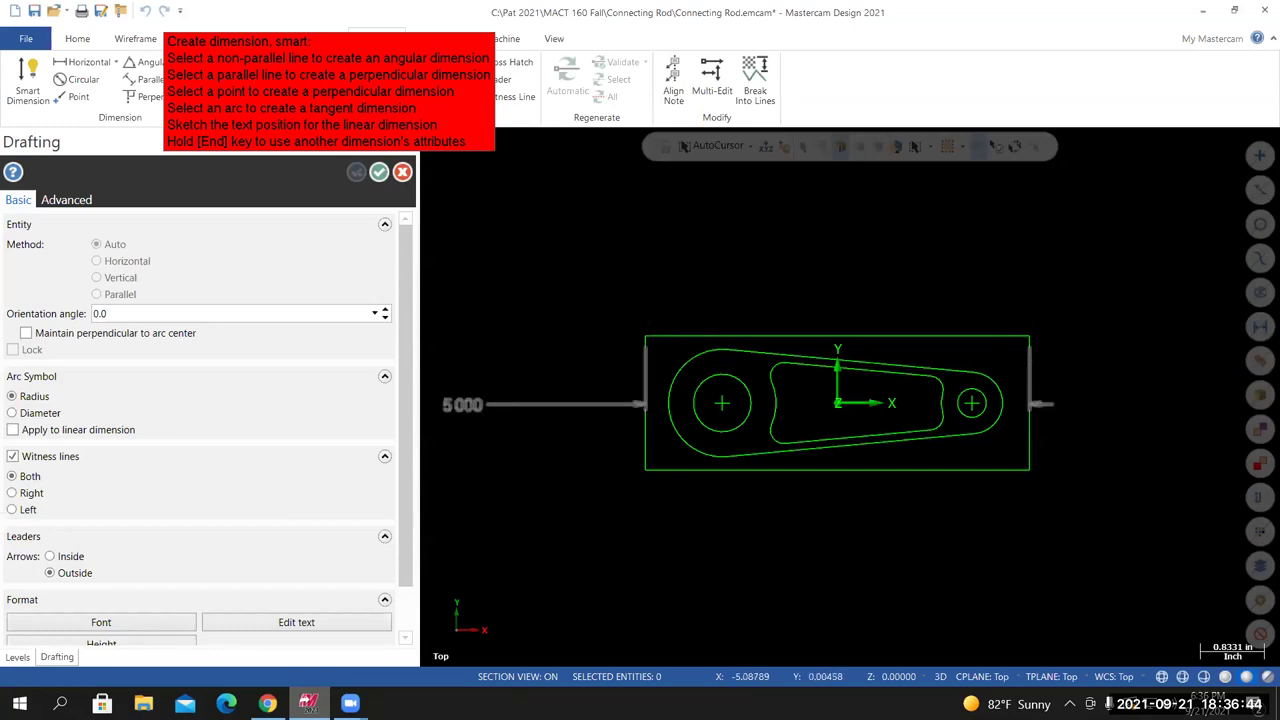
Set the dimension text height to 0.15 after first trying 0.2
scroll(407, 420, down, 1)
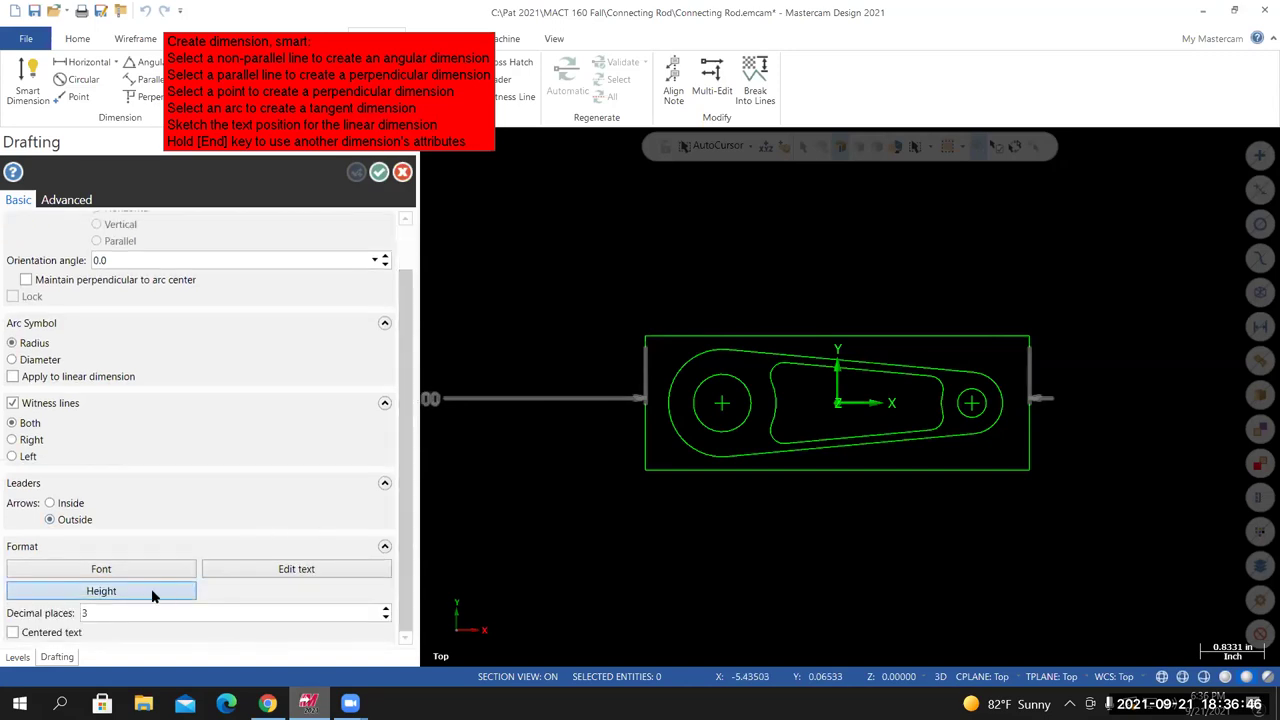
click(101, 592)
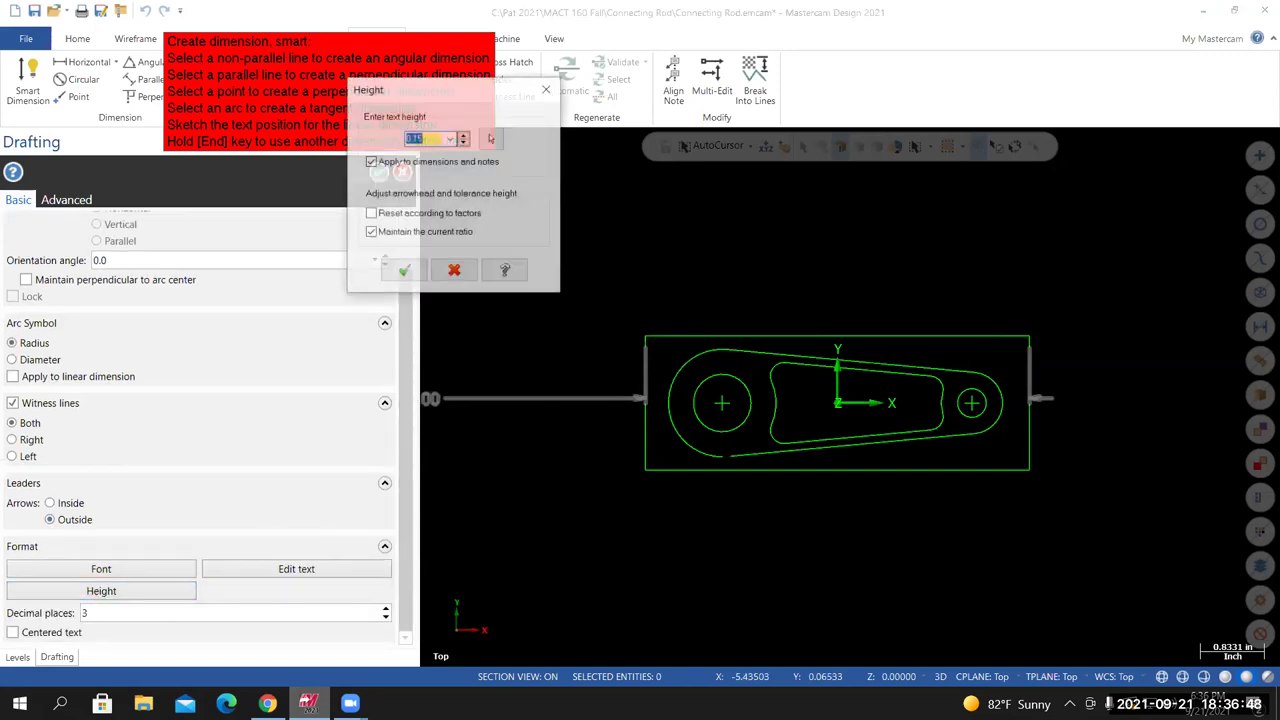
click(463, 134)
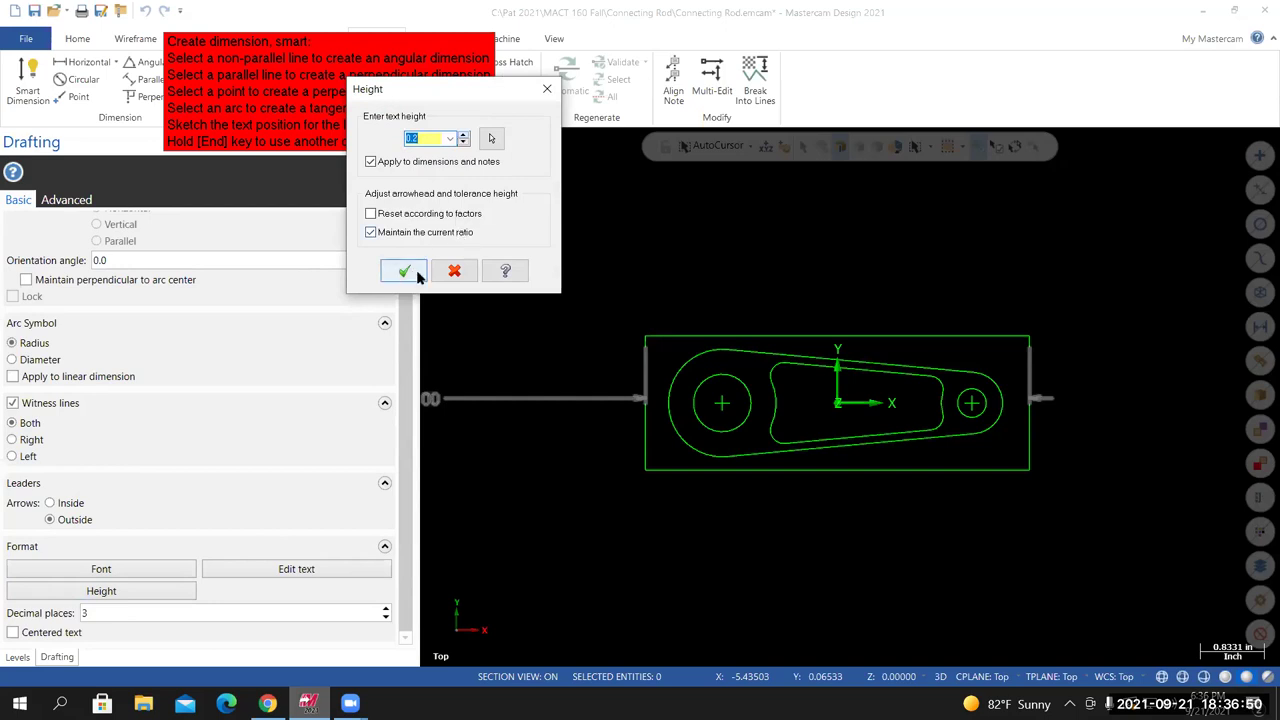
drag(411, 95, 338, 87)
click(337, 262)
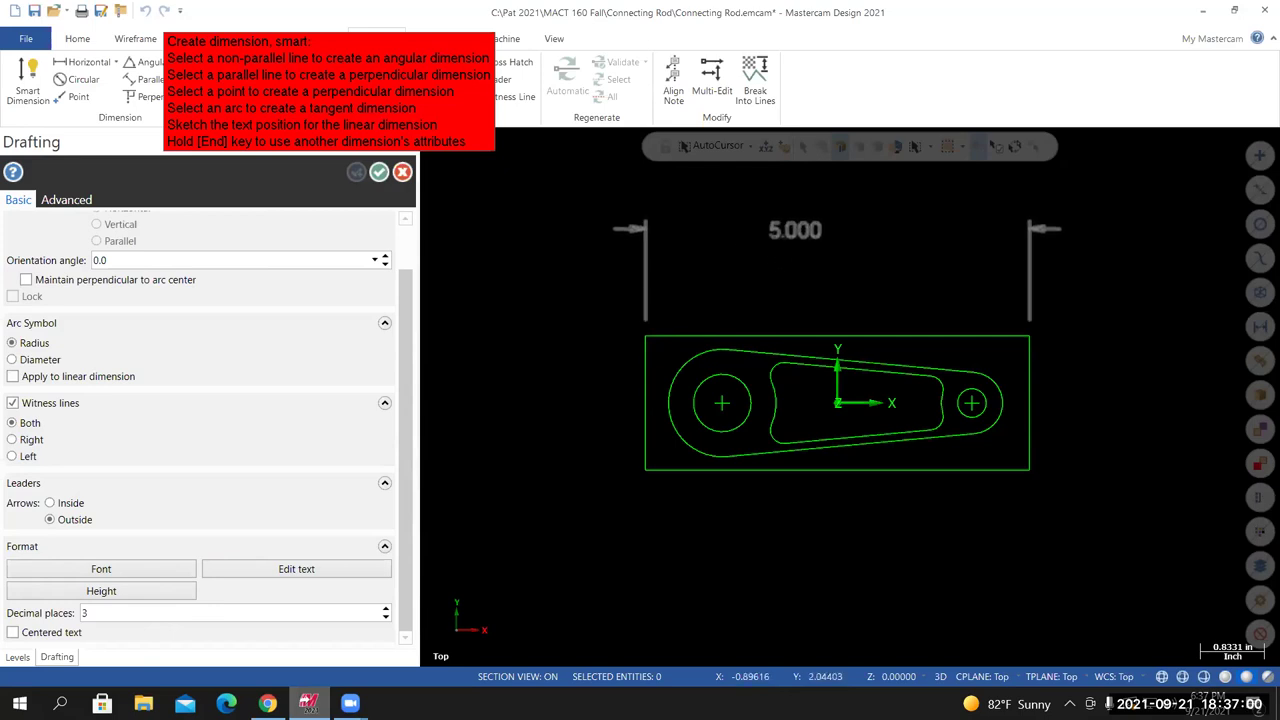
click(92, 592)
text(0.15)
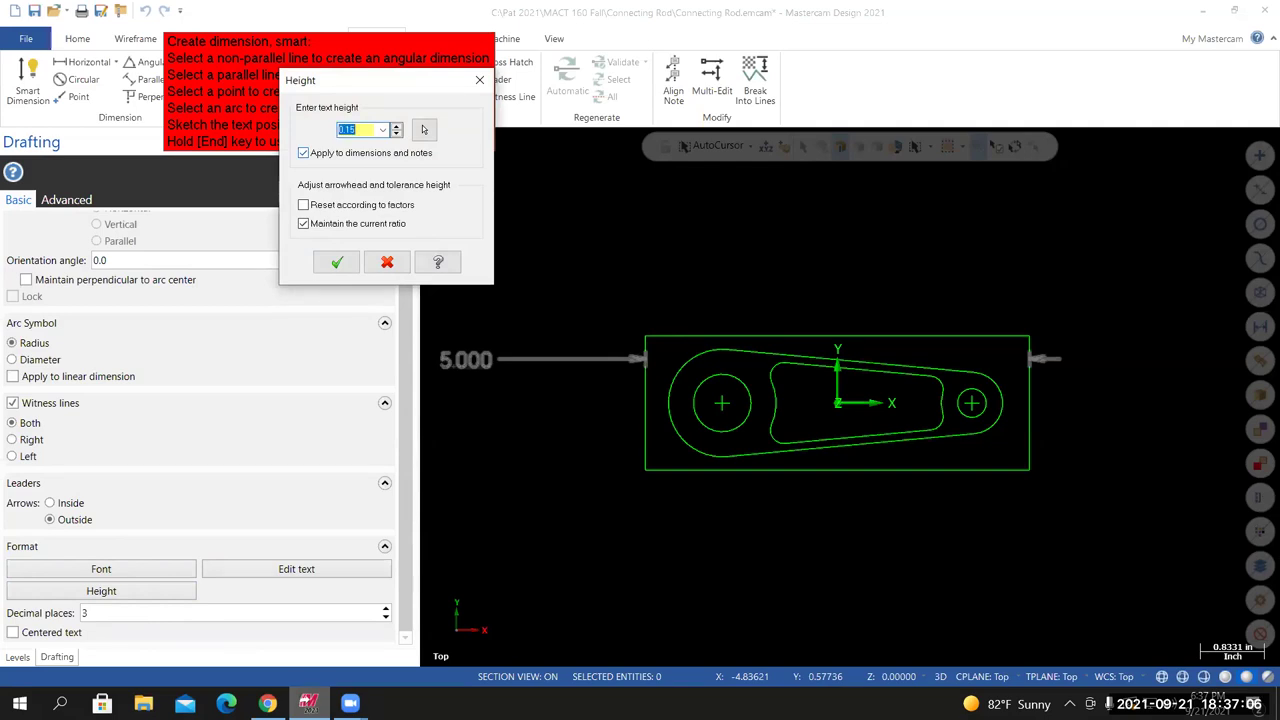
click(337, 262)
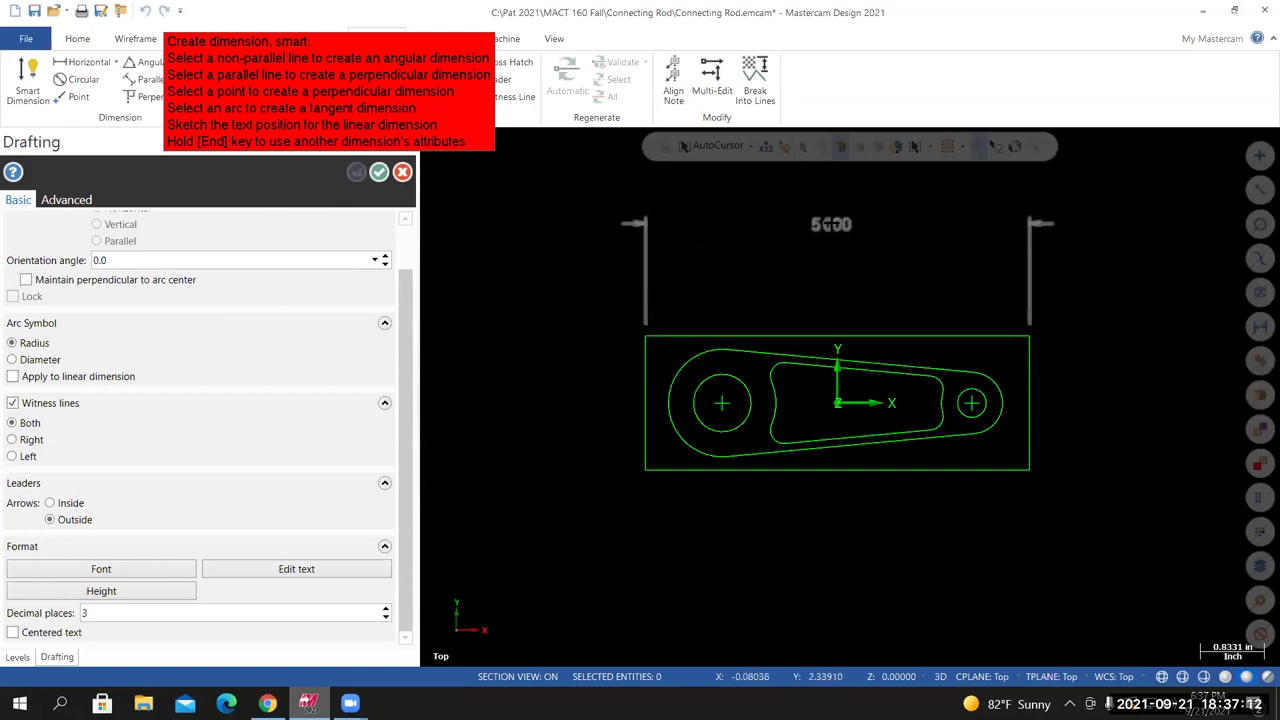
Set the 5.000 dimension's arrows inside the witness lines and place it above the part
key(a)
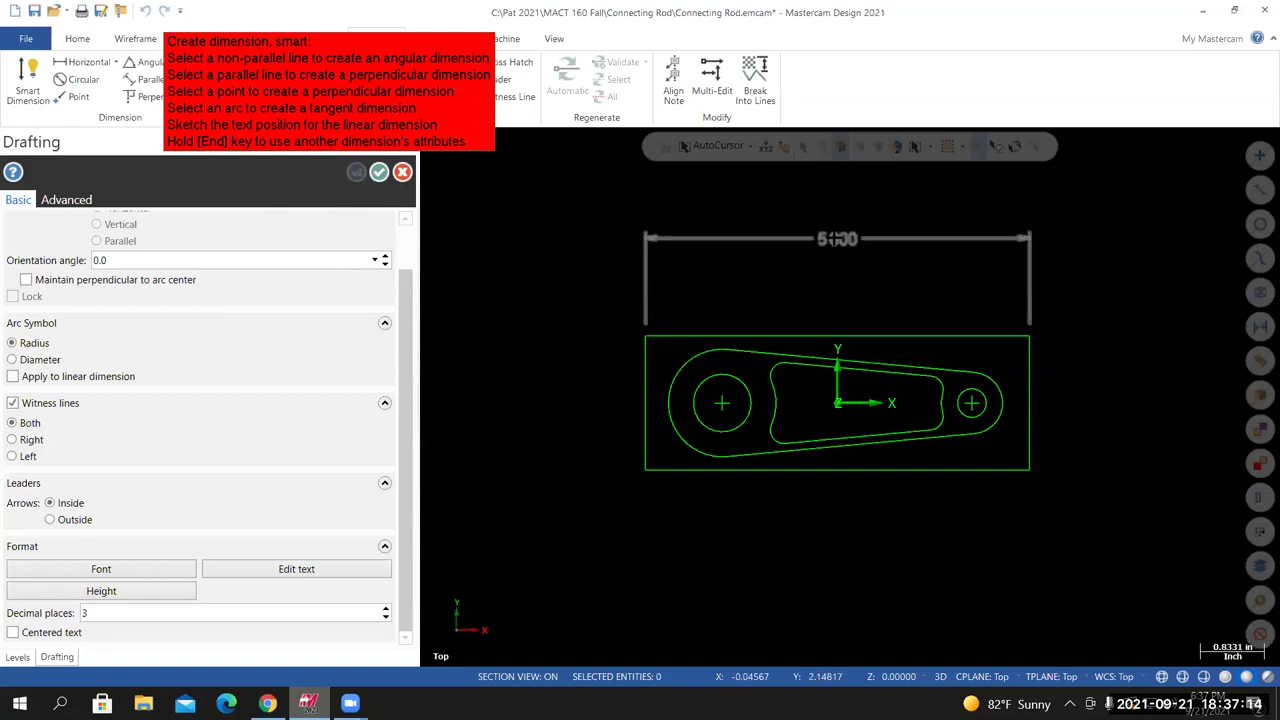
key(a)
key(a)
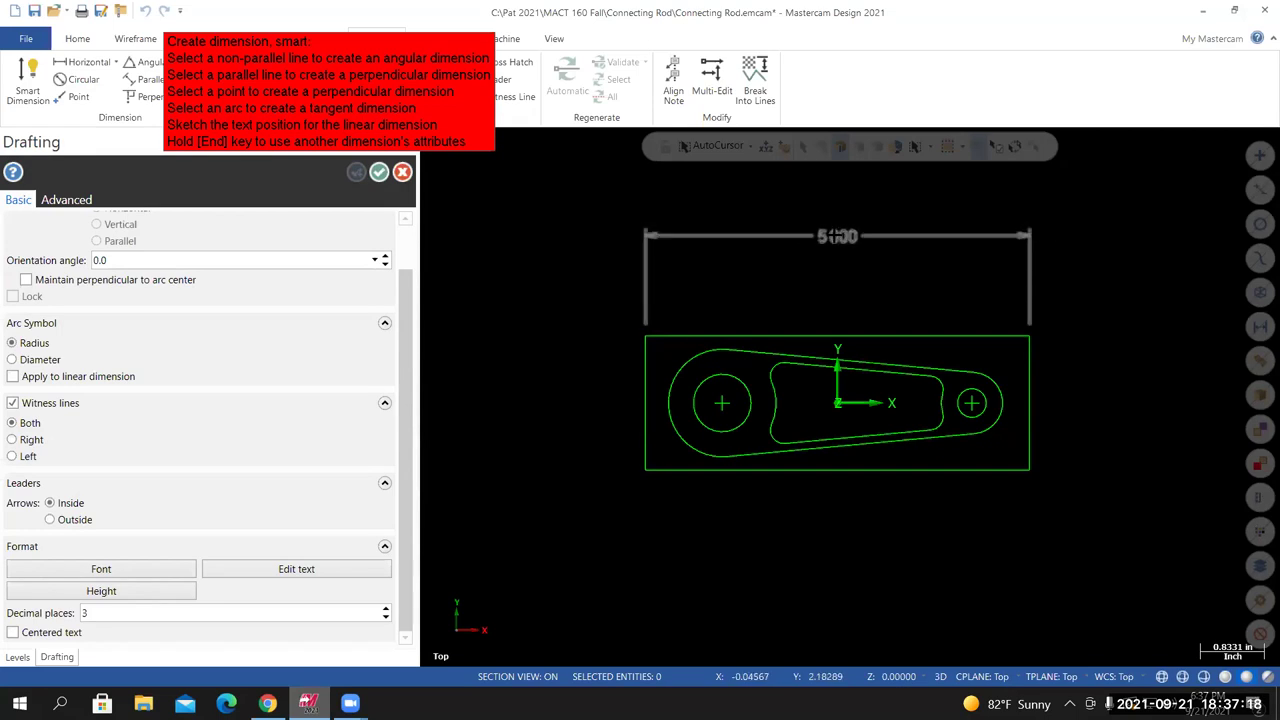
key(a)
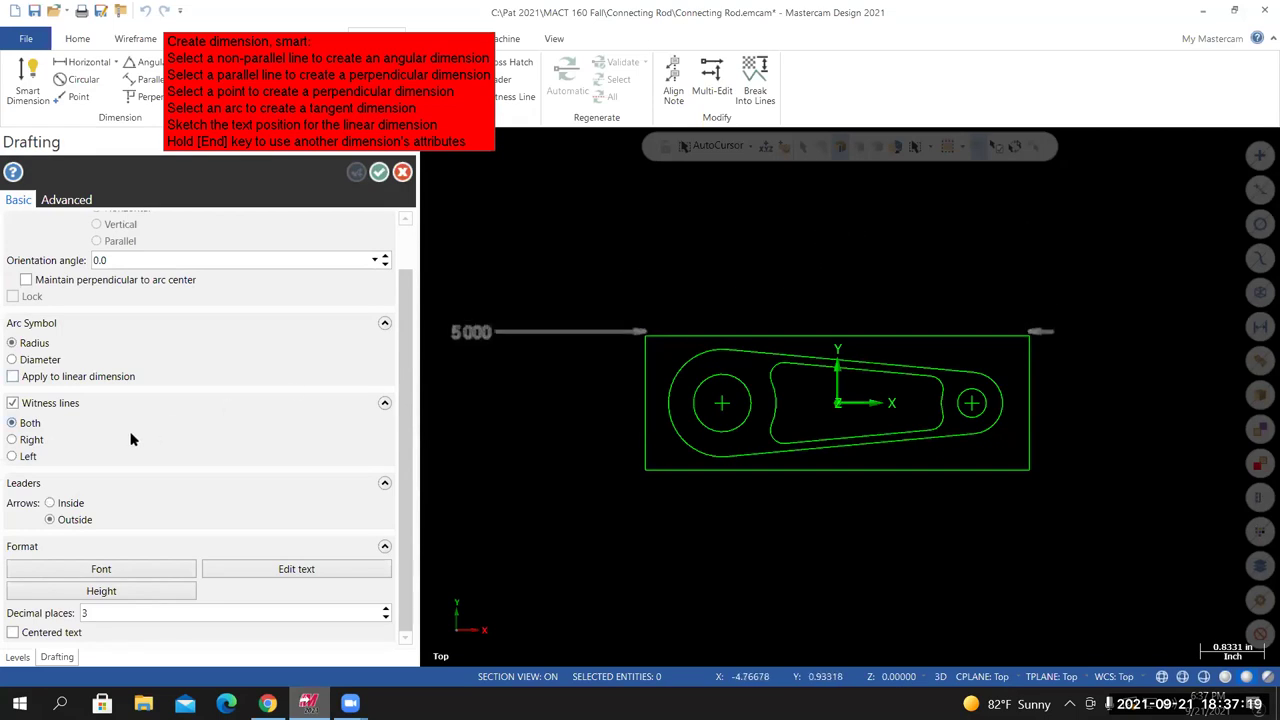
click(49, 518)
key(a)
key(a)
key(a)
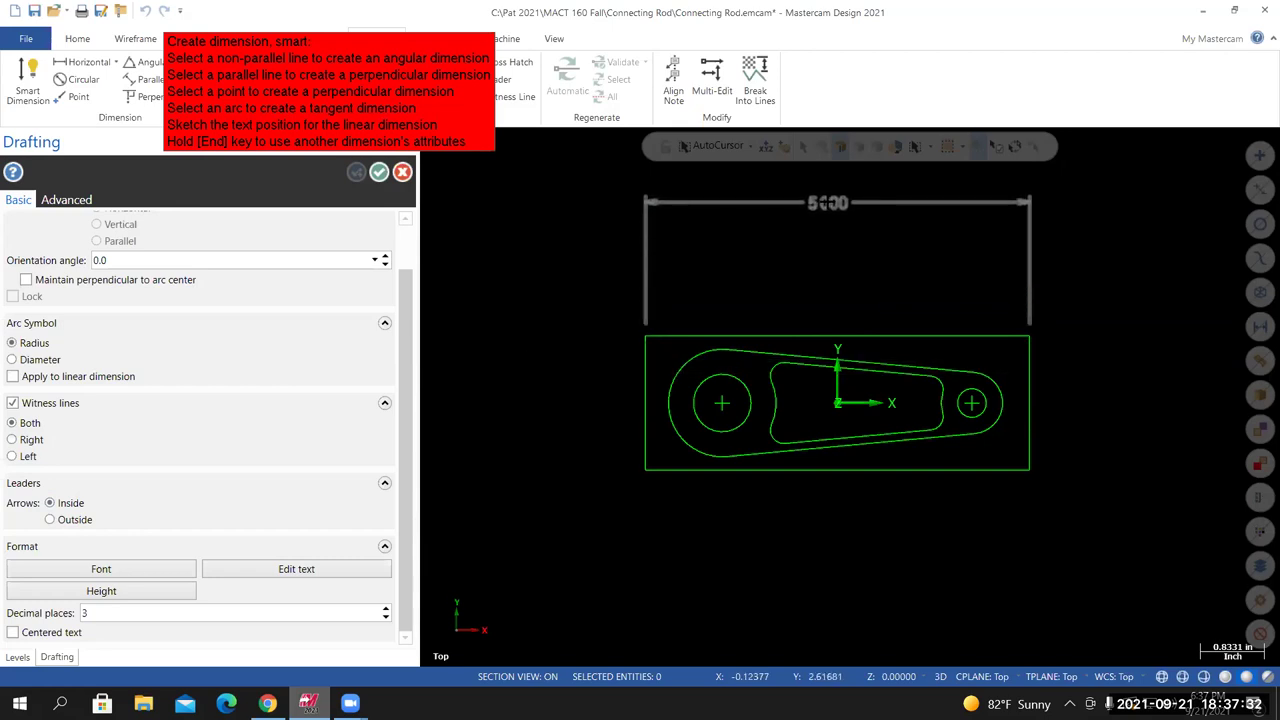
click(827, 203)
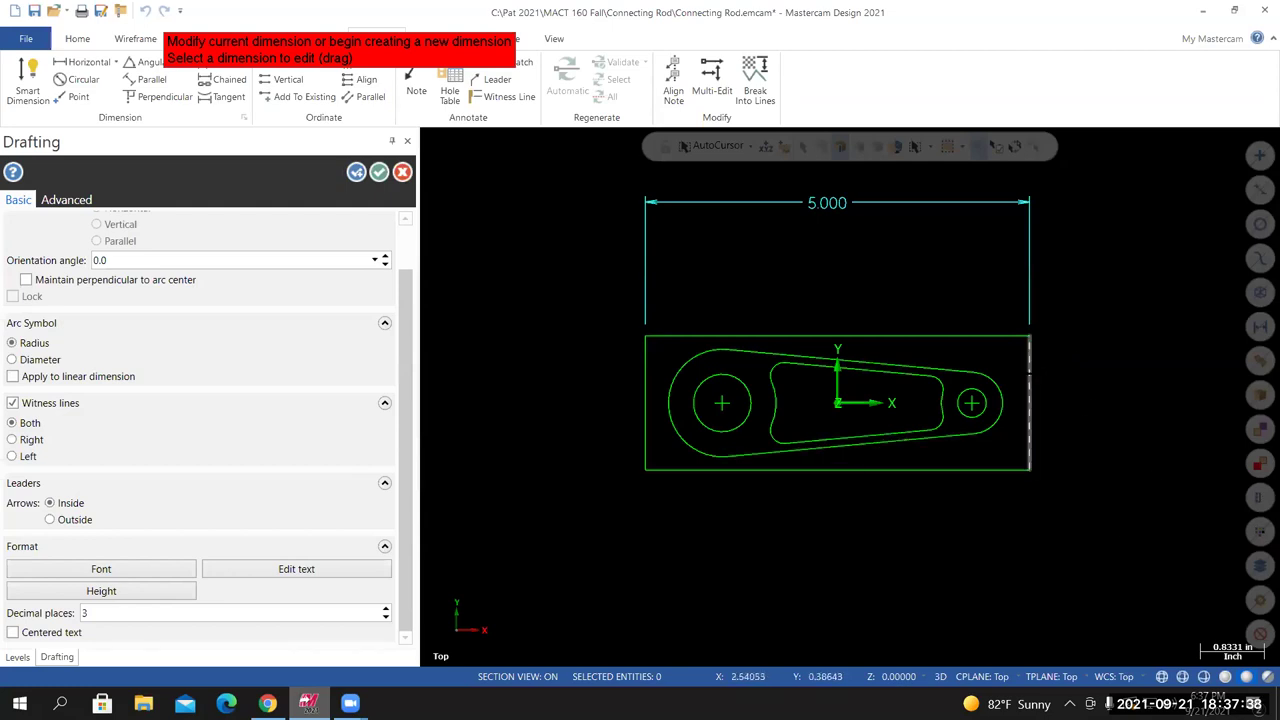
Place the 1.750 height dimension on the right edge of the part
click(1029, 395)
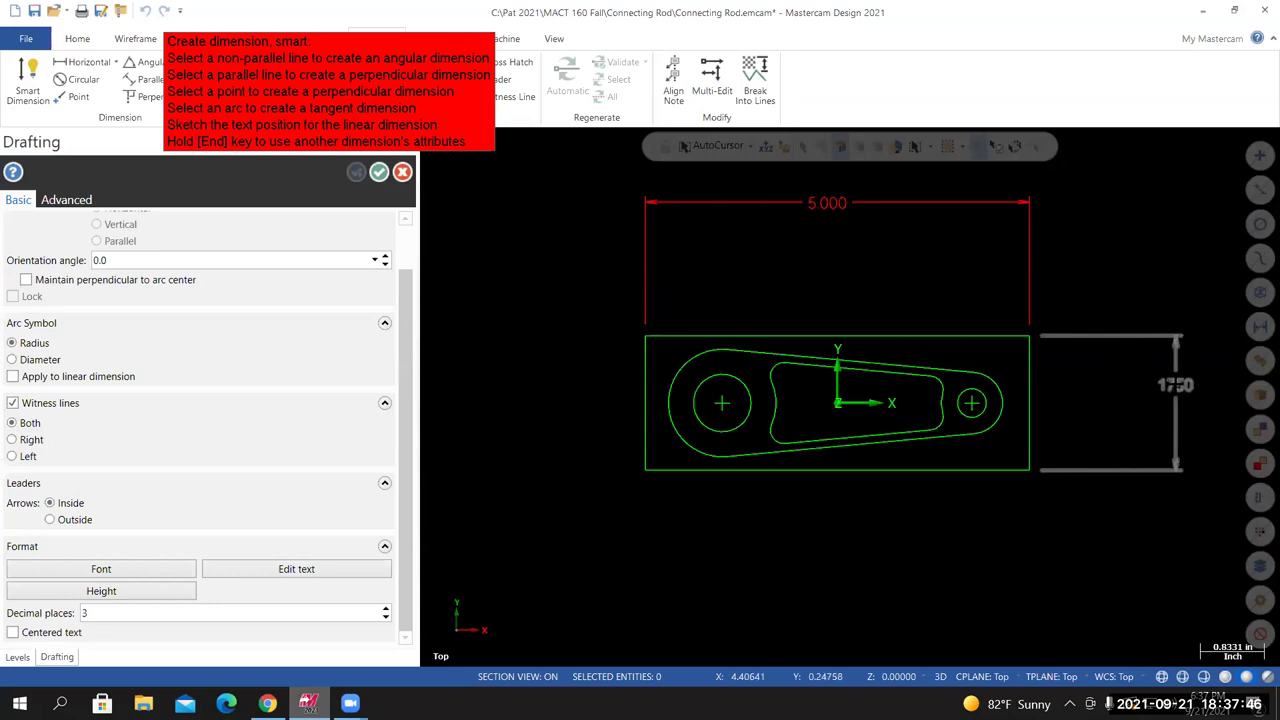
click(1184, 382)
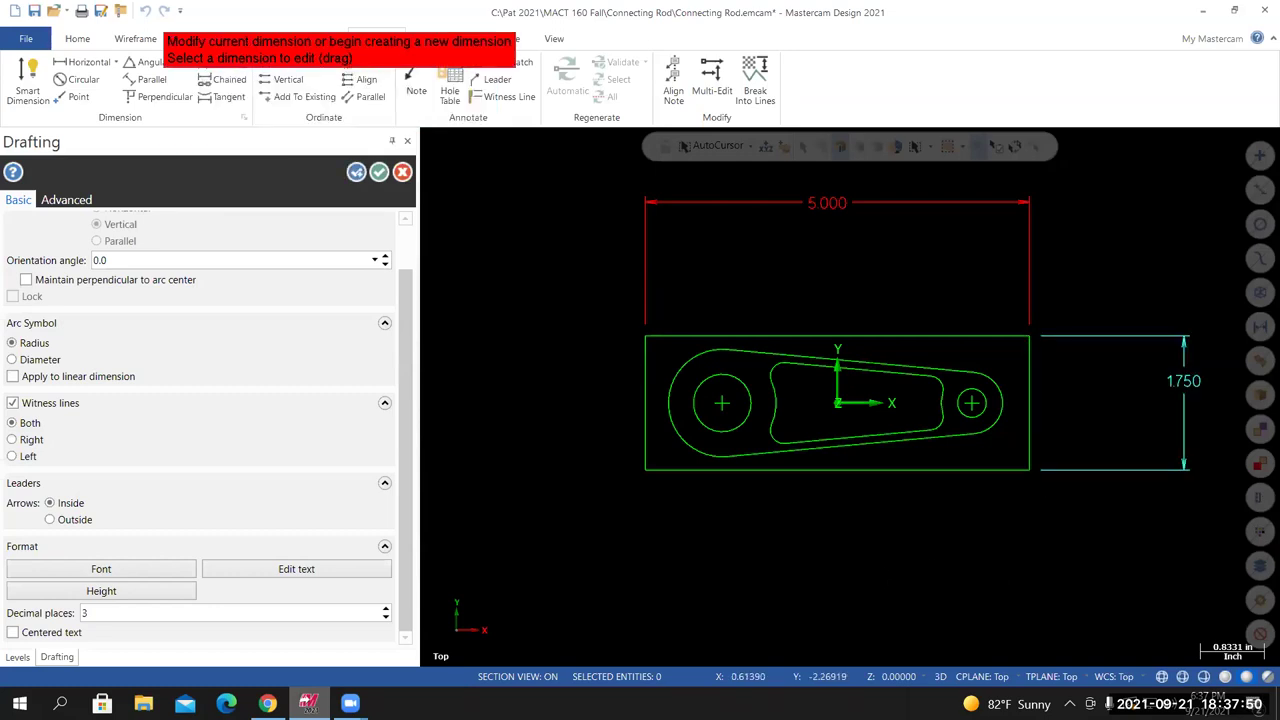
scroll(878, 560, up, 1)
scroll(840, 538, up, 2)
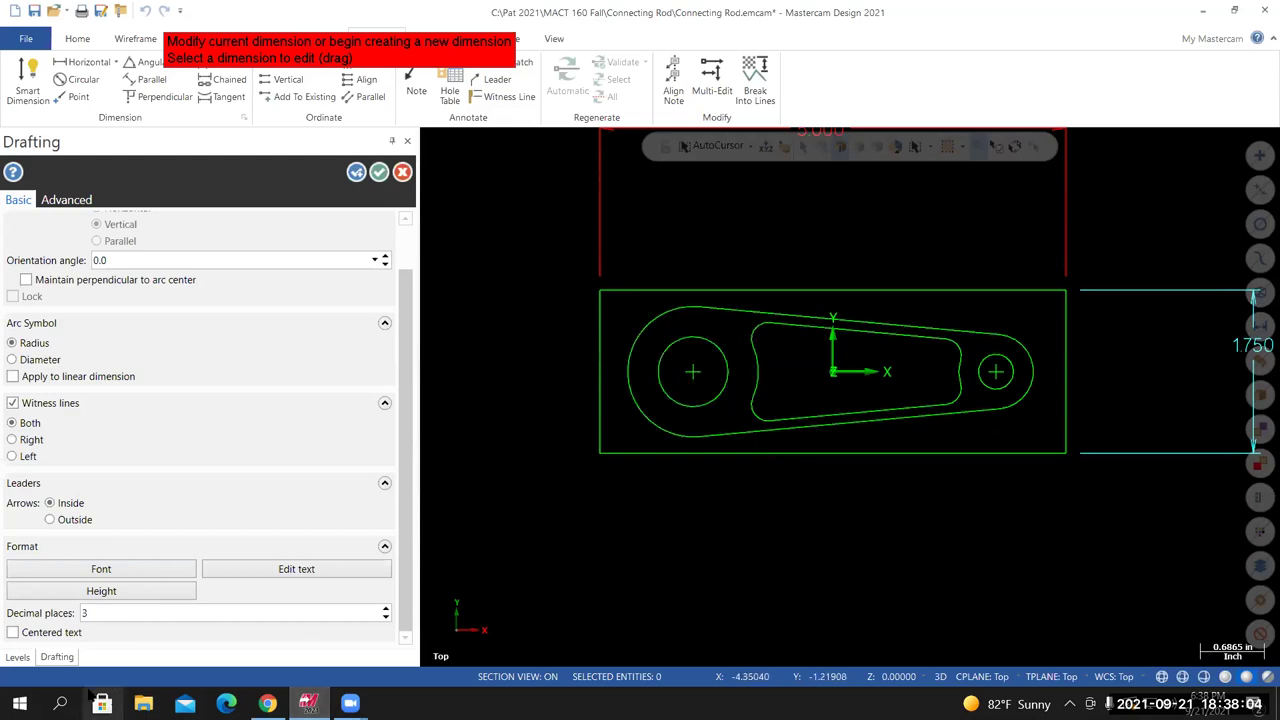
Hide level 5 Points and return to the dimension settings
click(17, 657)
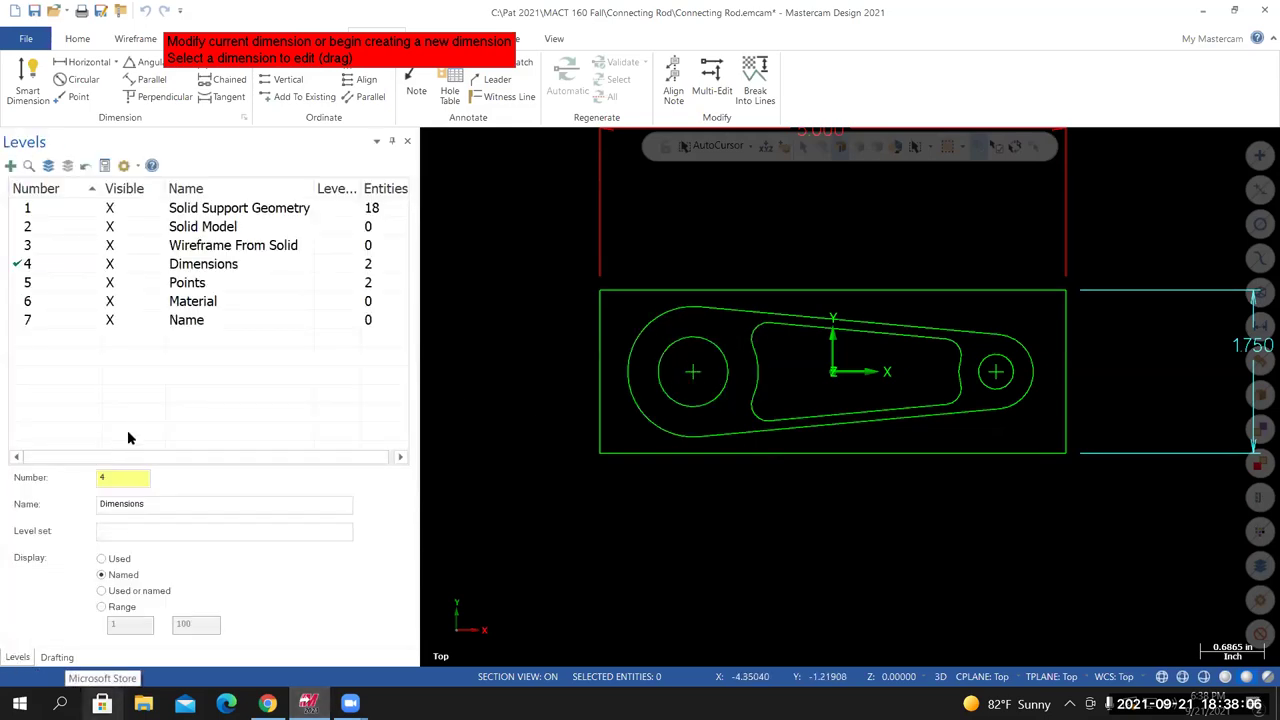
click(110, 283)
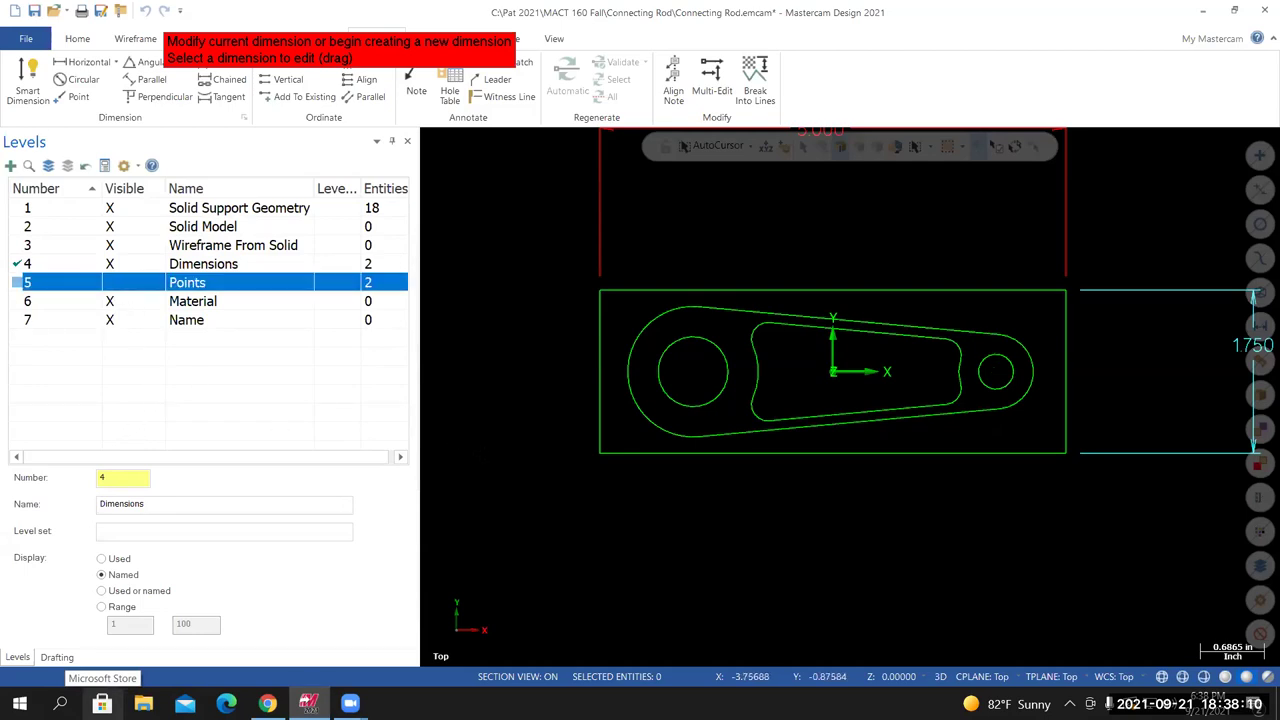
click(57, 657)
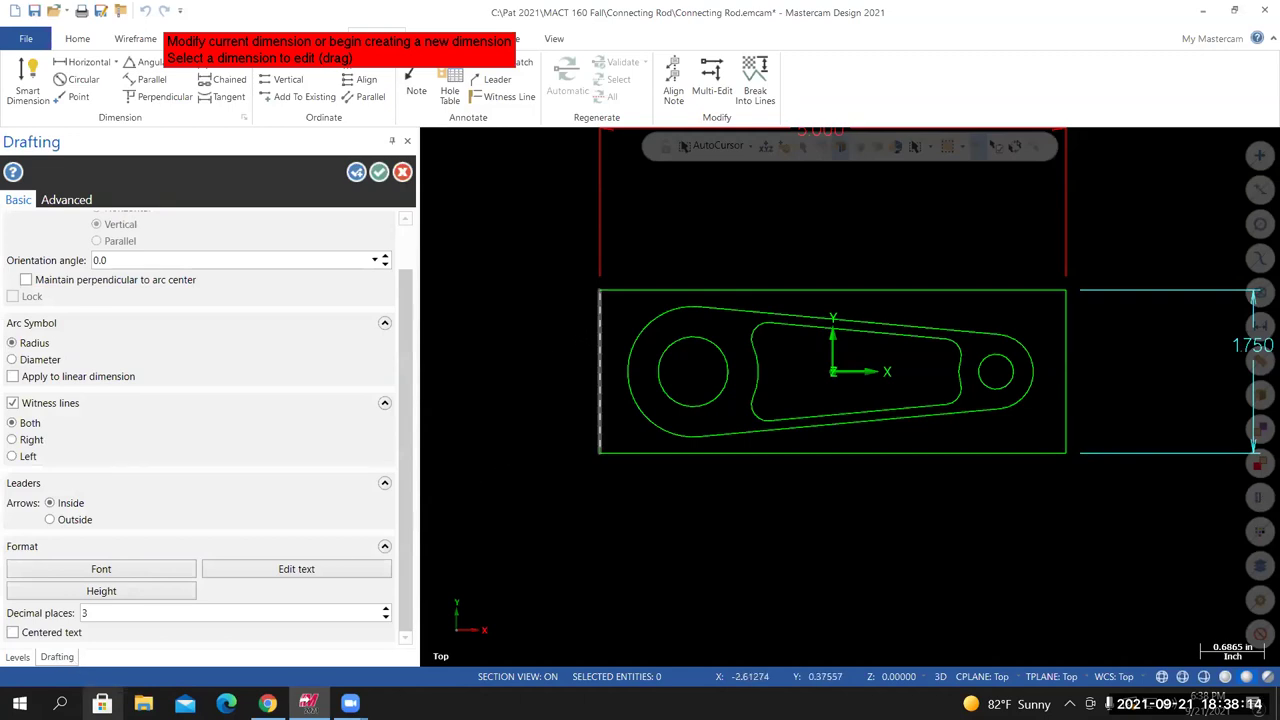
Dimension 1.000 from the part's left edge to the large hole centre, placed below the part
click(600, 370)
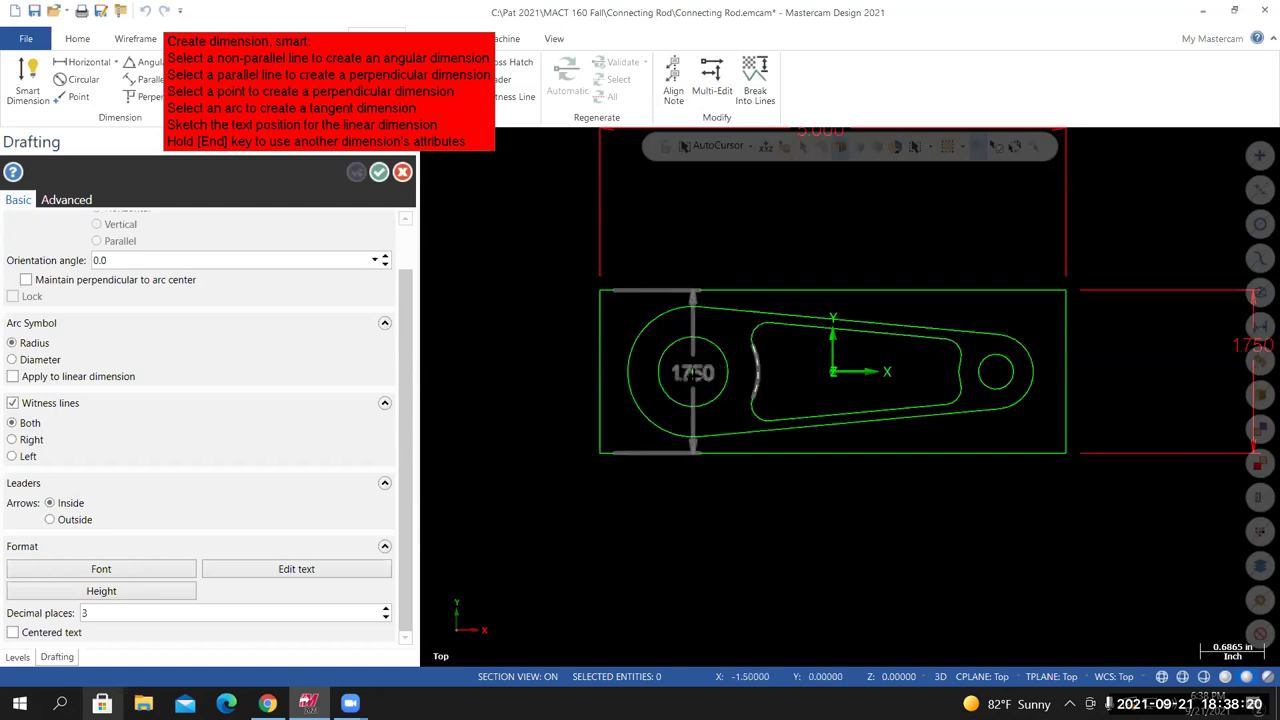
click(692, 372)
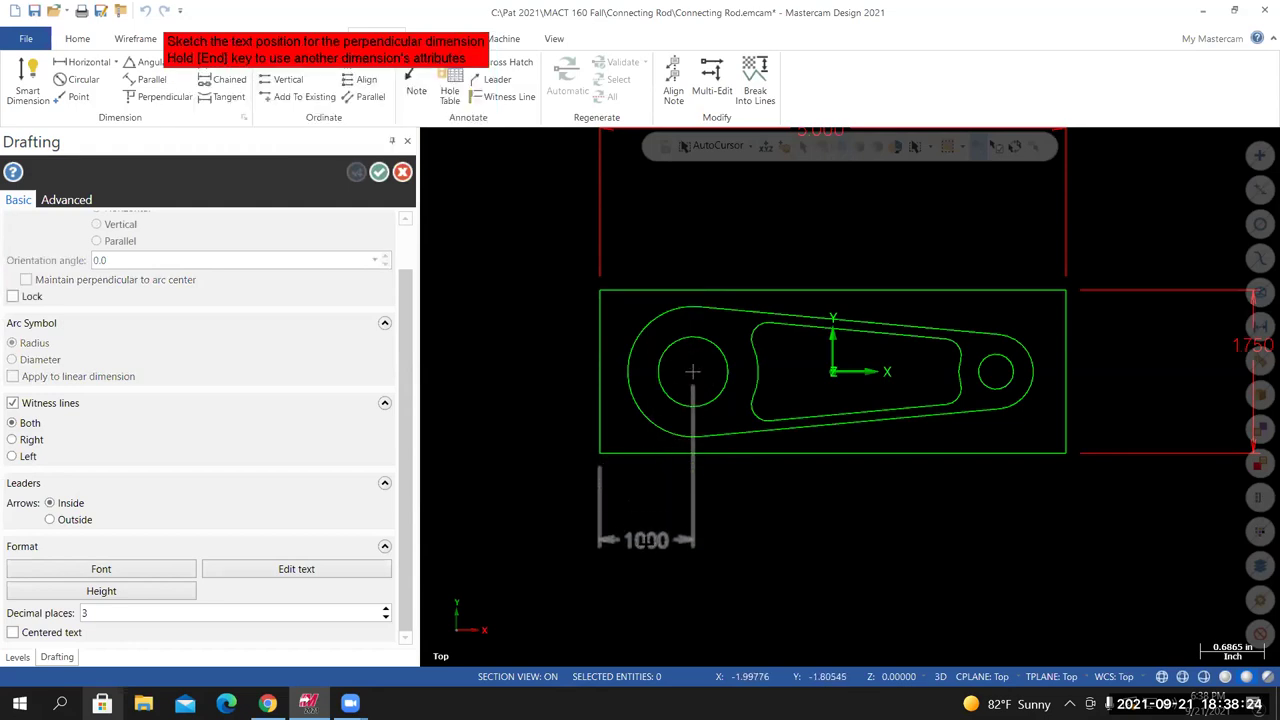
click(529, 556)
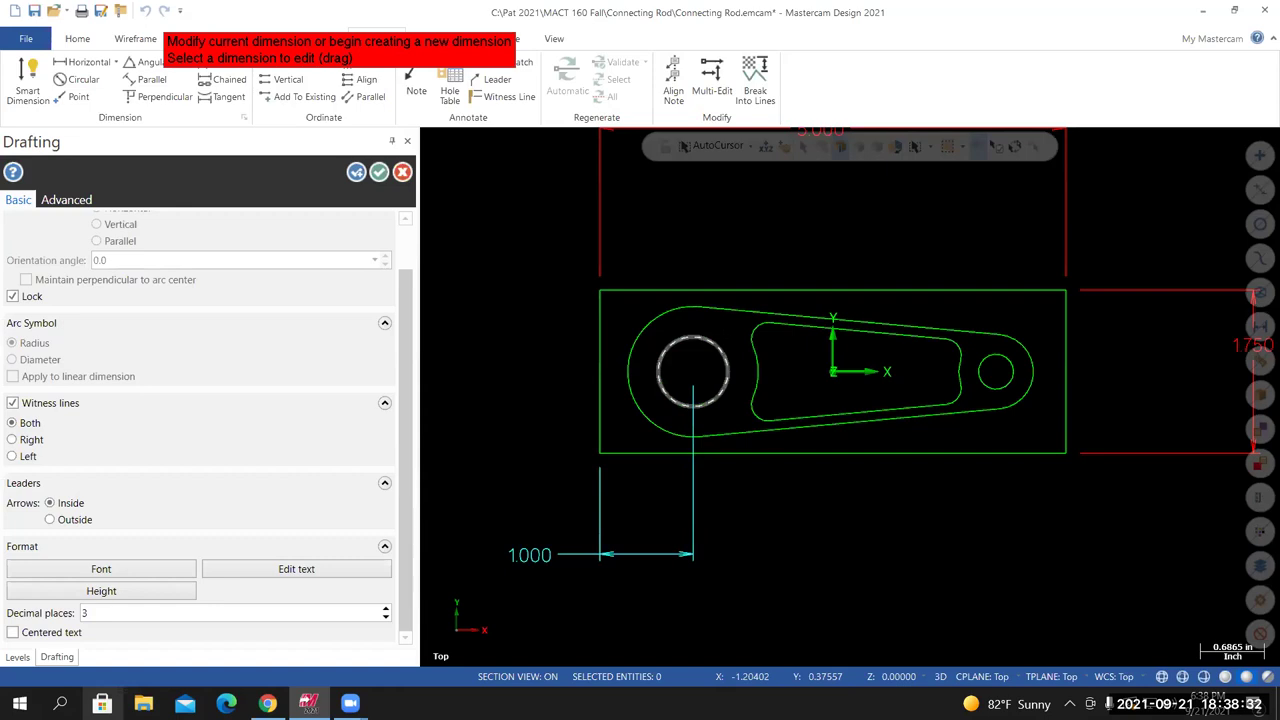
Add the 3.250 spacing dimension between the hole centres, discarding a stray tangent dimension
click(720, 350)
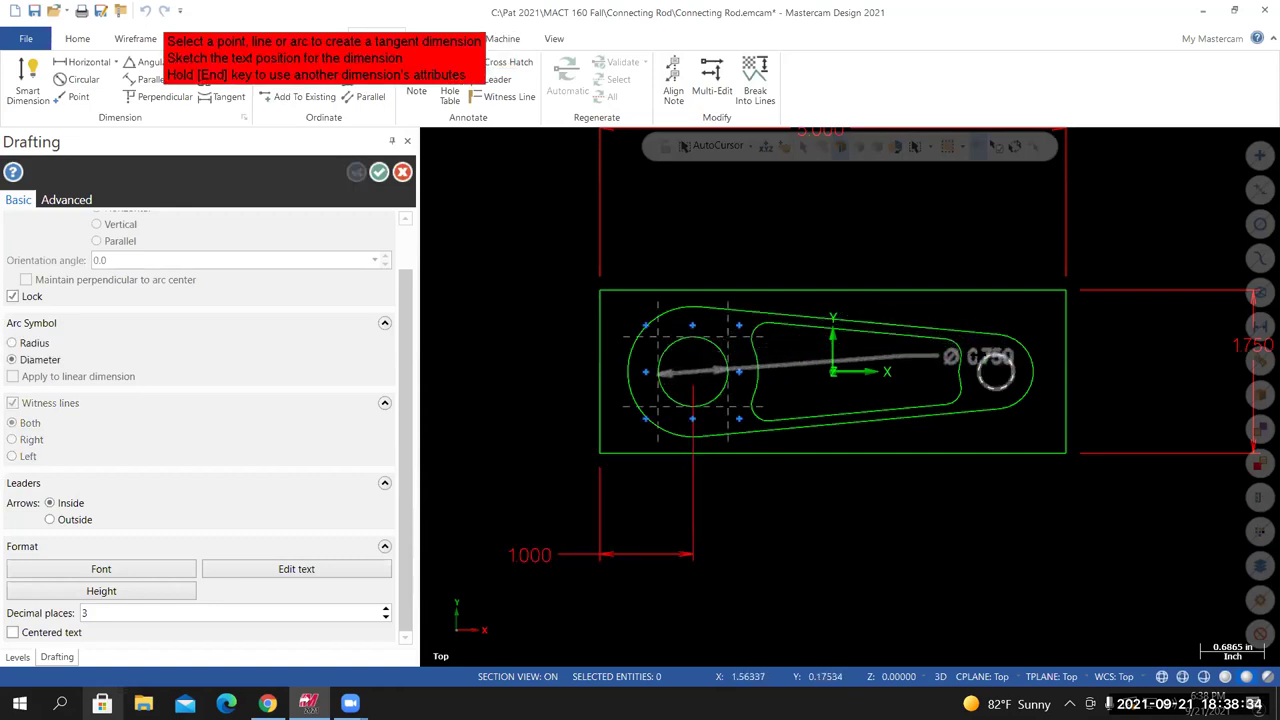
click(997, 356)
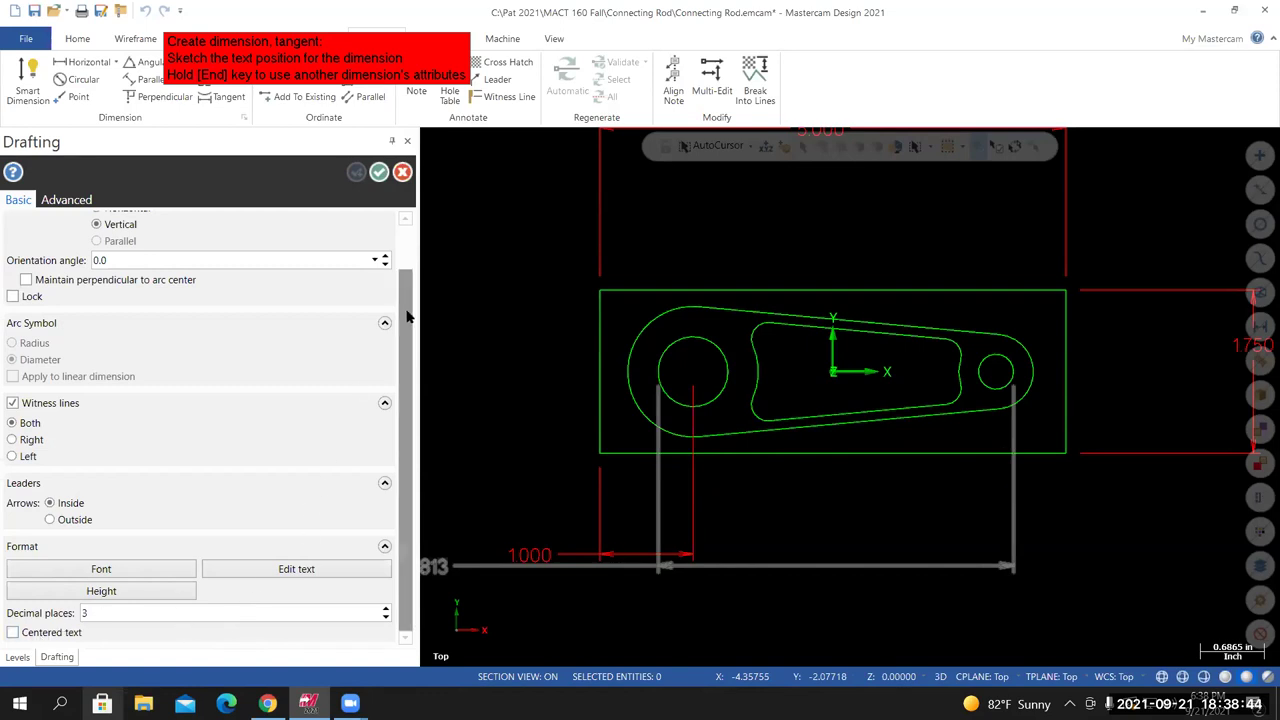
key(Escape)
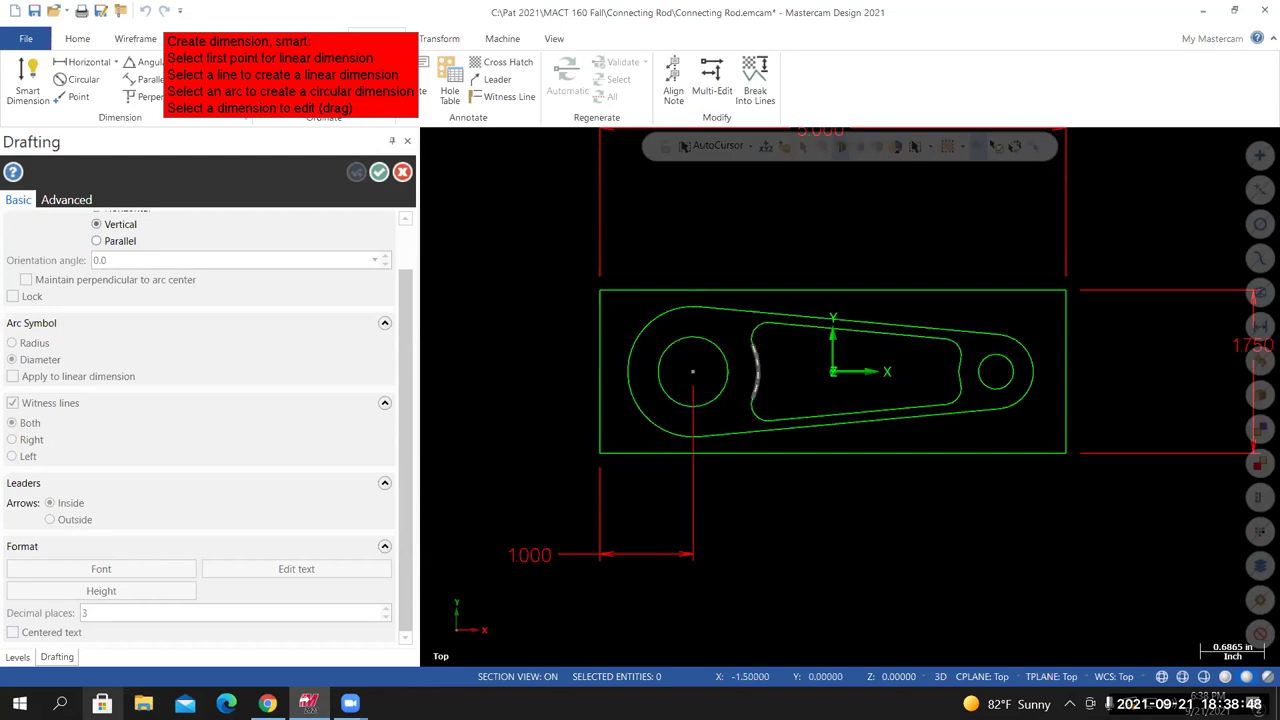
click(690, 371)
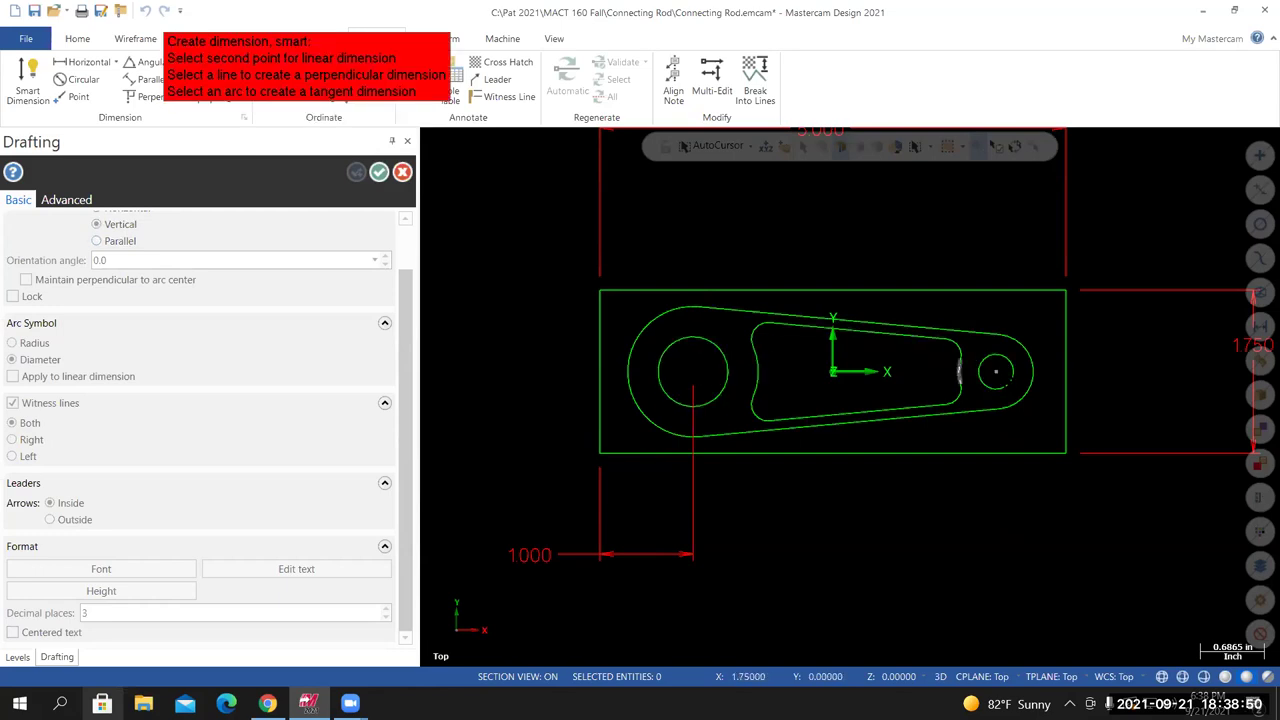
click(996, 371)
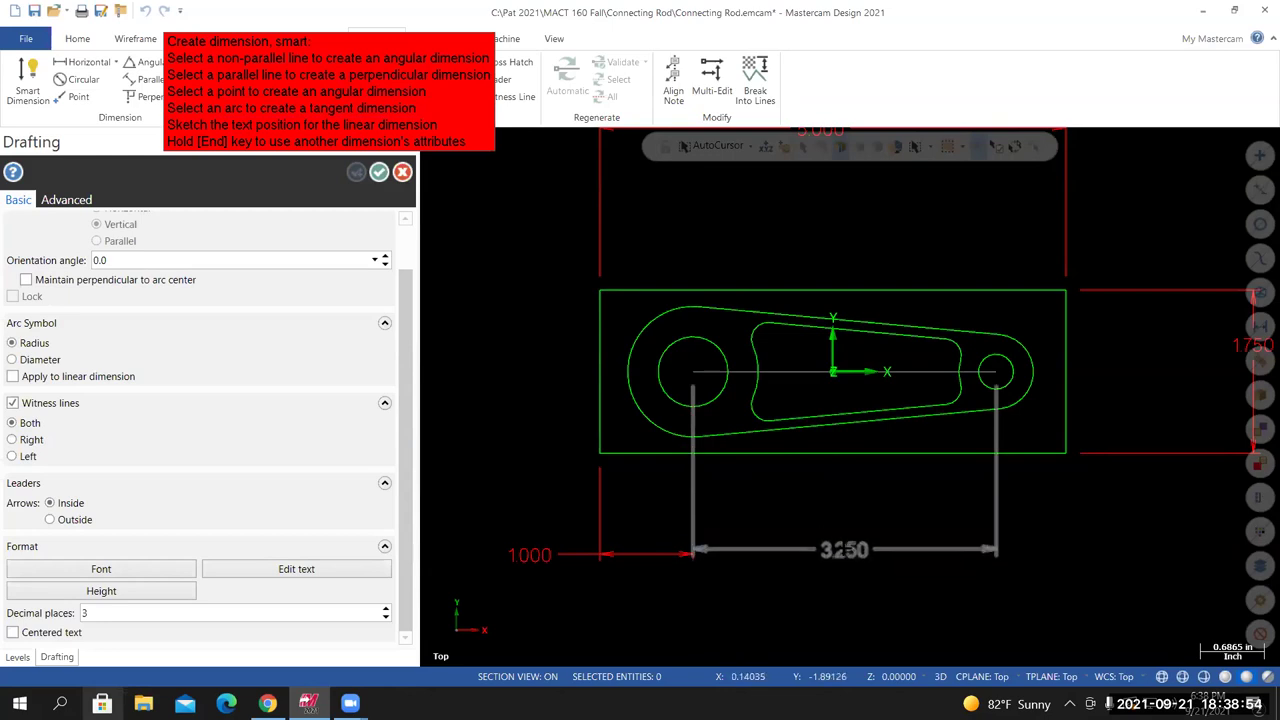
click(832, 550)
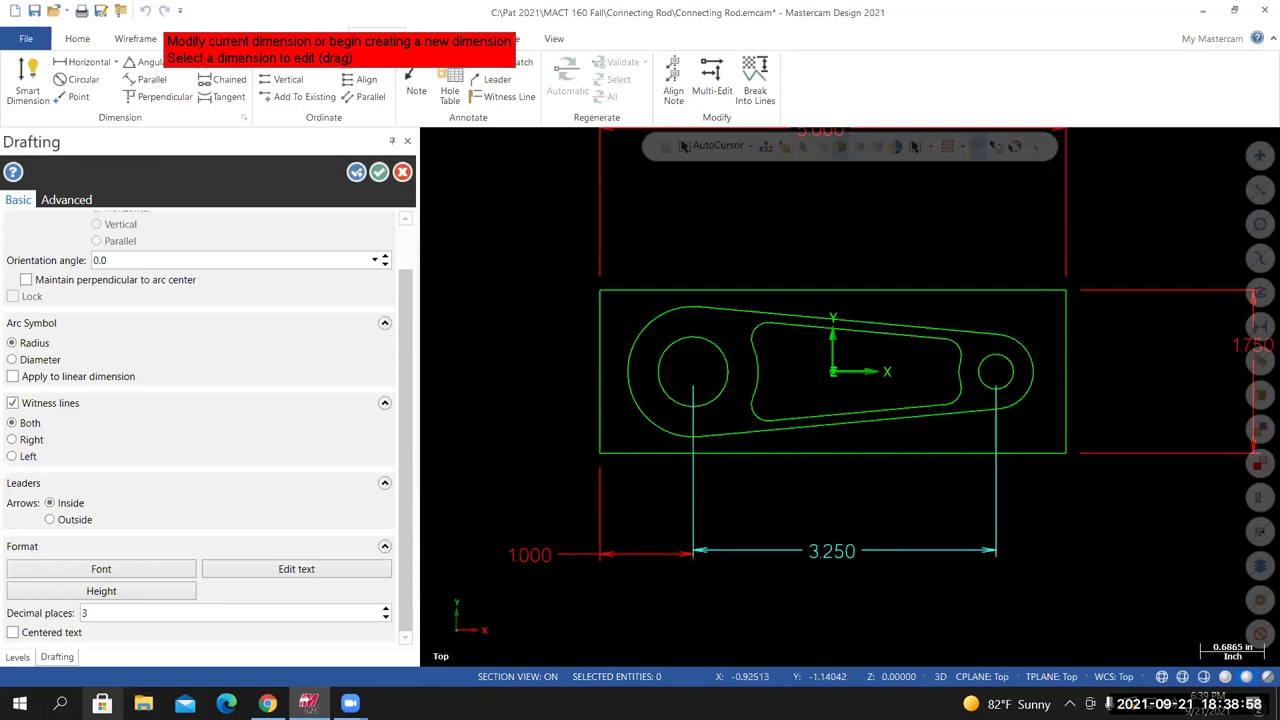
Add the 0.875 dimension from the bottom edge up to the large hole centre
click(692, 405)
click(693, 402)
click(650, 453)
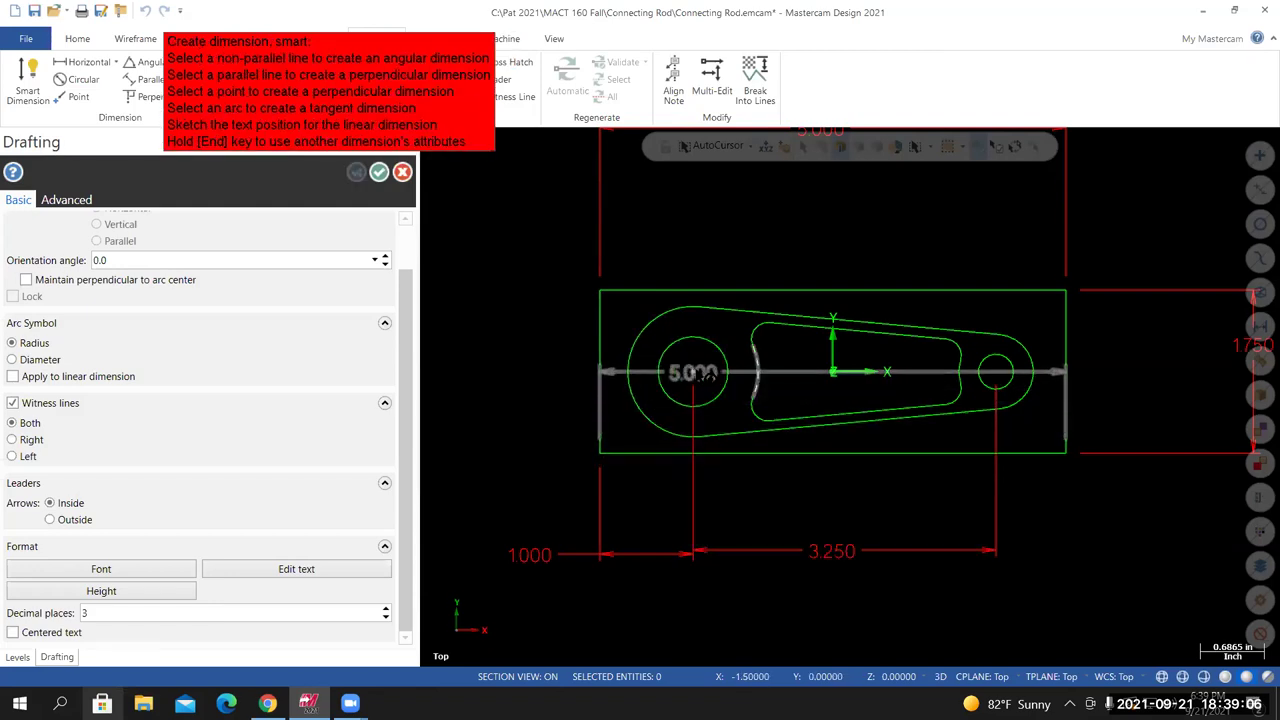
click(693, 372)
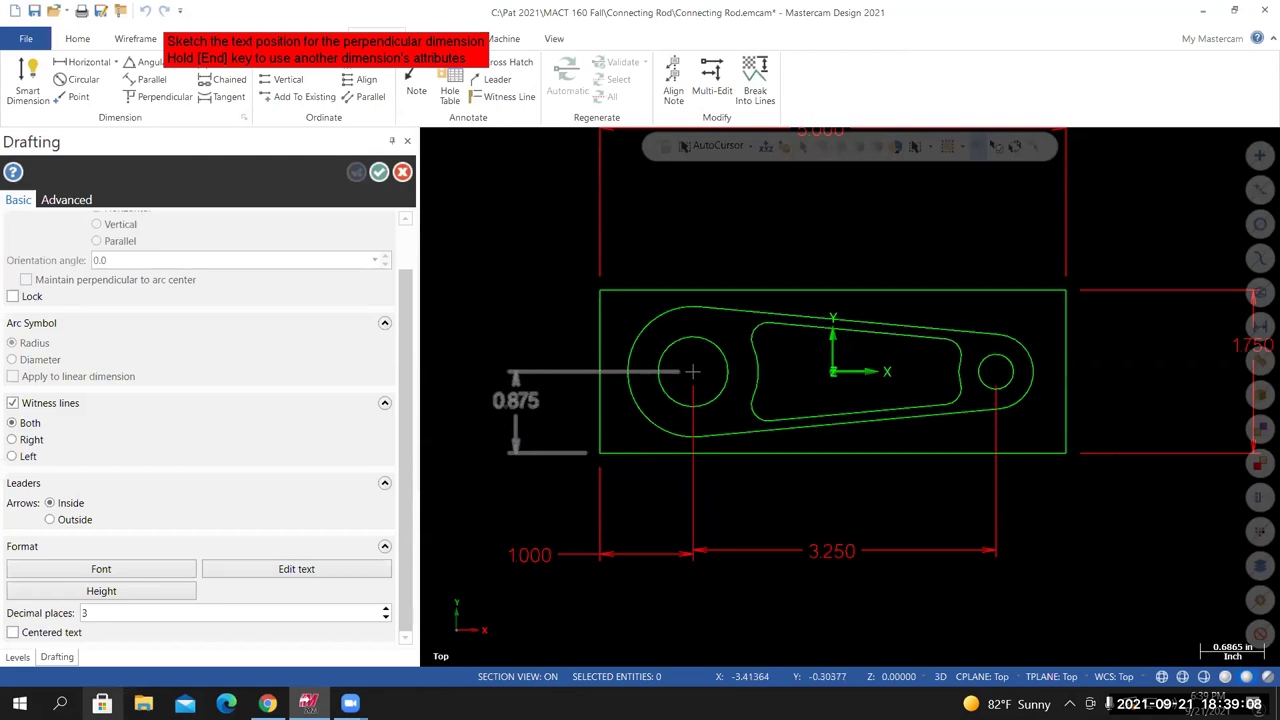
click(475, 411)
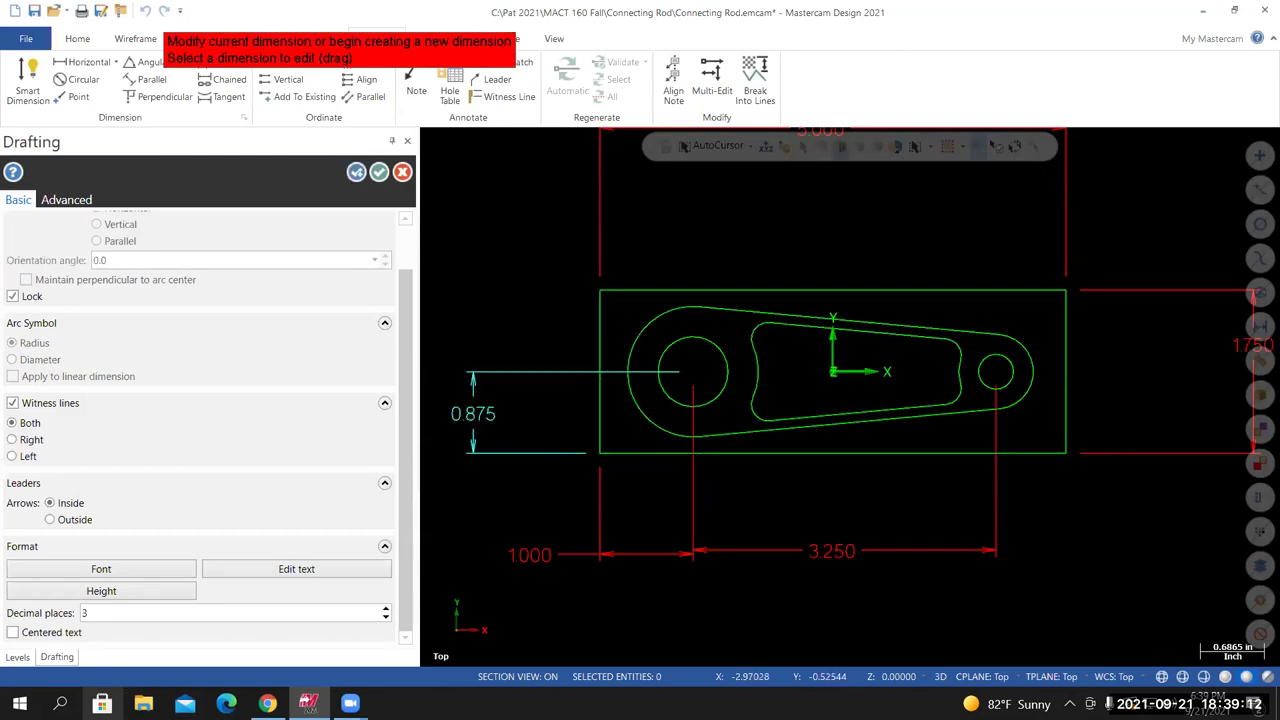
Reposition the 1.000 dimension, then bring up the reference drawing in the browser
click(597, 498)
click(595, 502)
scroll(603, 432, down, 3)
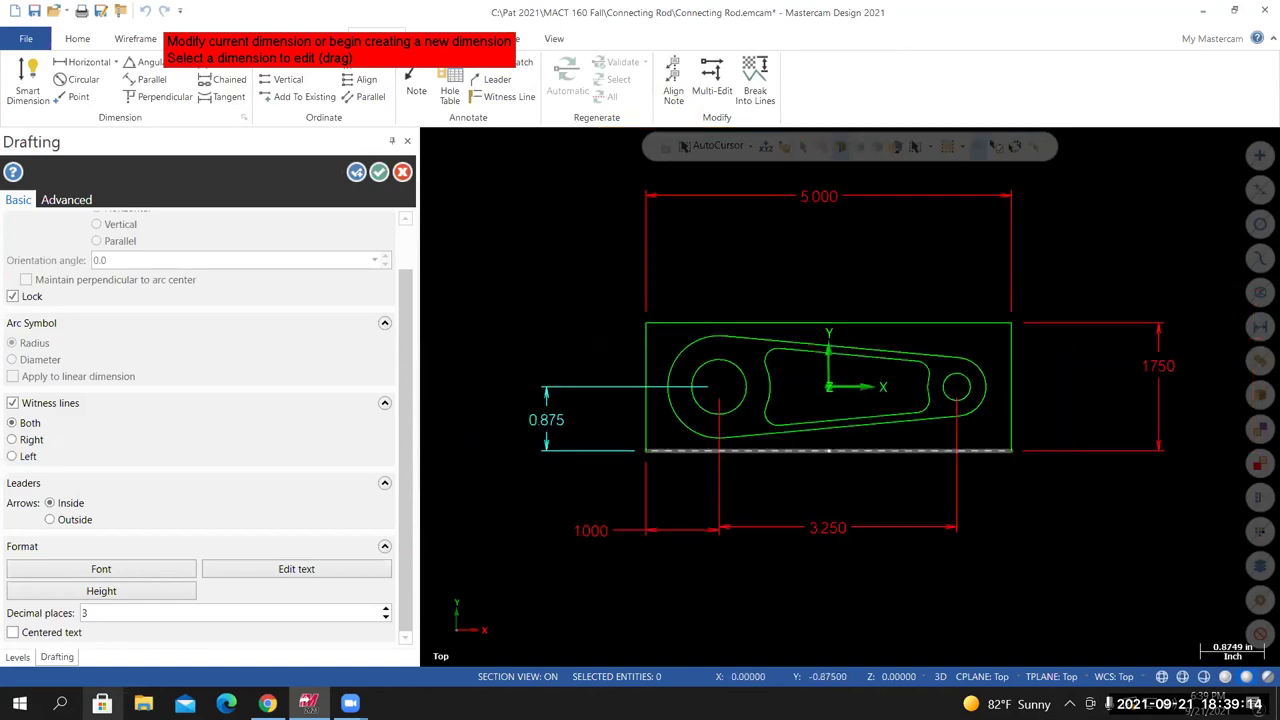
click(267, 703)
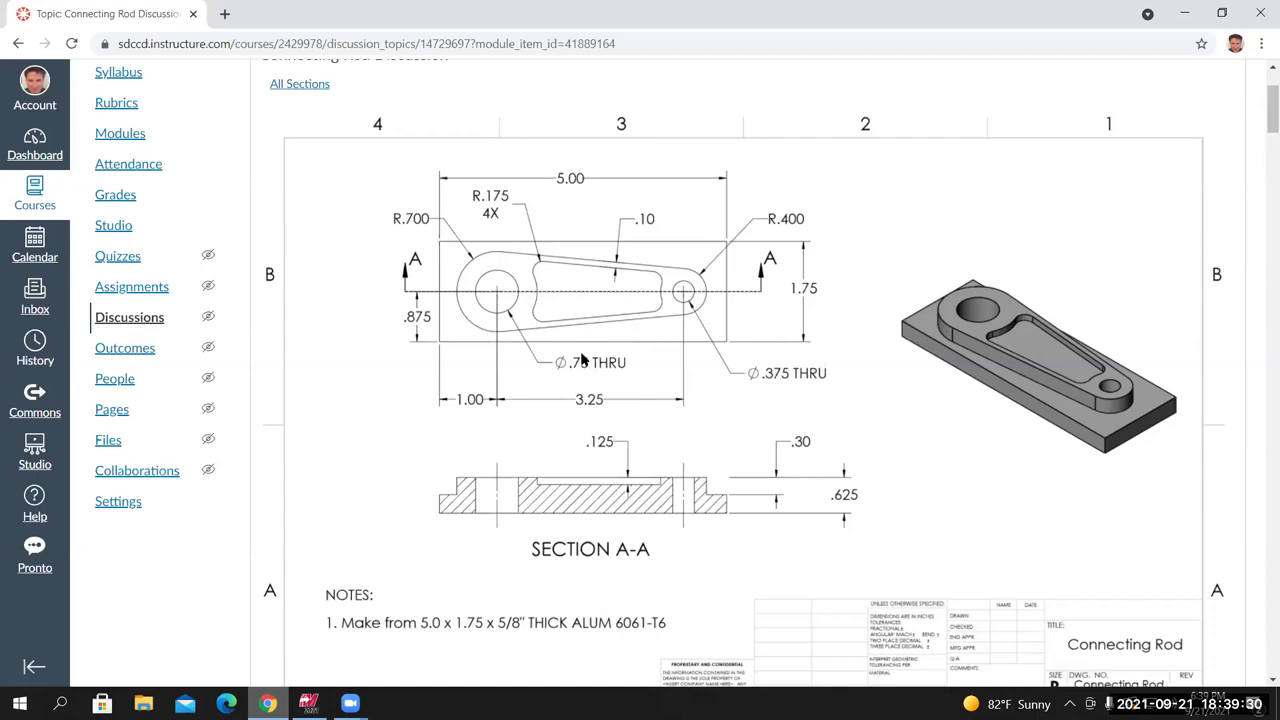
Go back from the Canvas connecting rod drawing to Mastercam
click(308, 703)
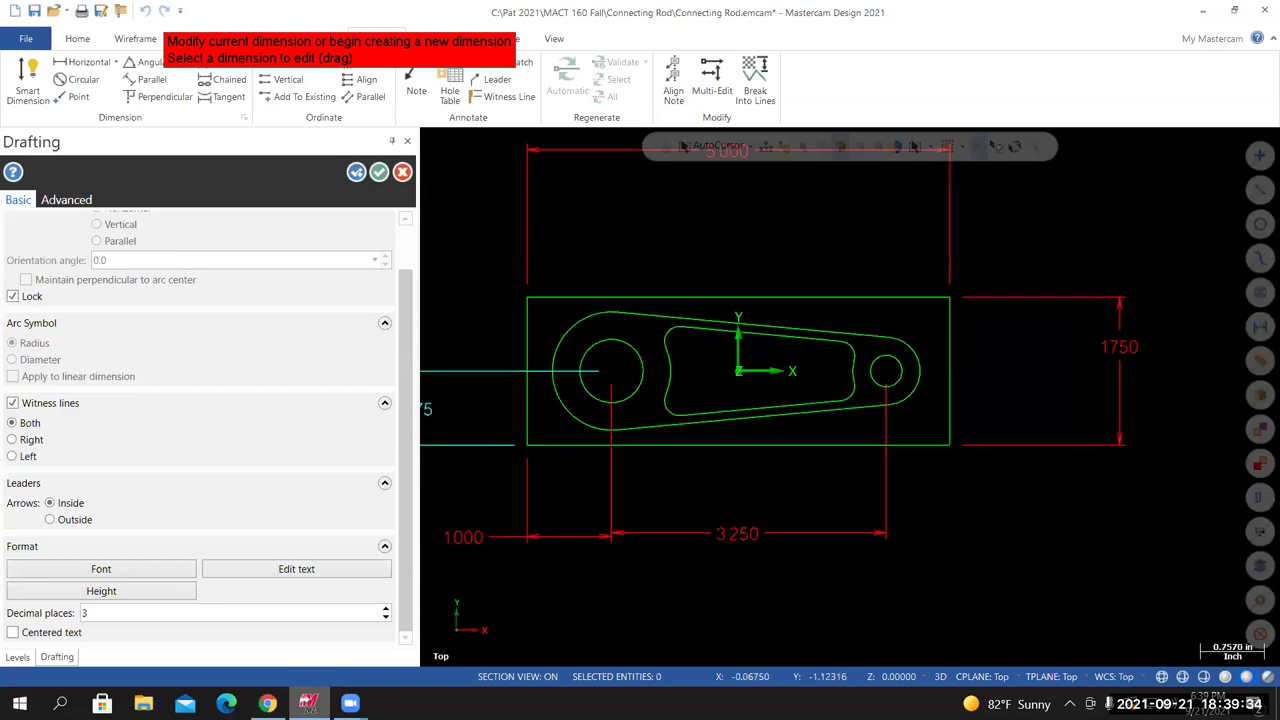
Zoom in and pick the large left hole to begin its Ø 0.750 diameter dimension
scroll(645, 470, up, 1)
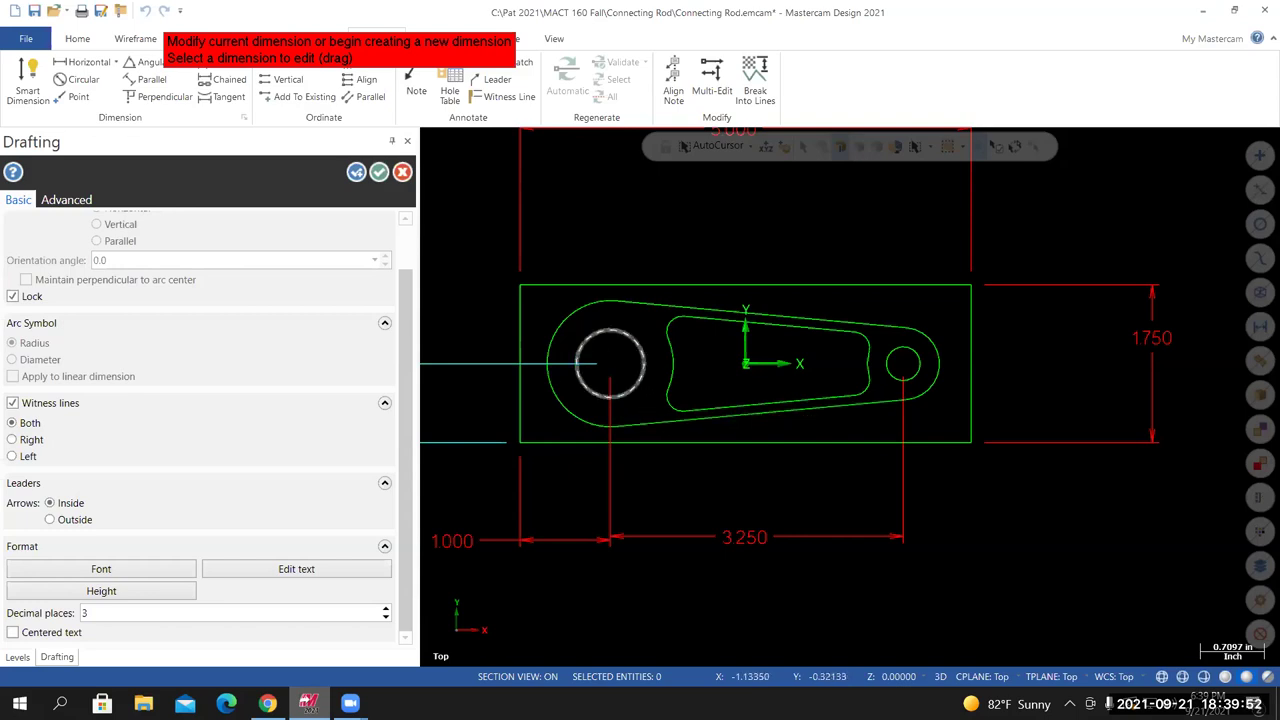
click(640, 390)
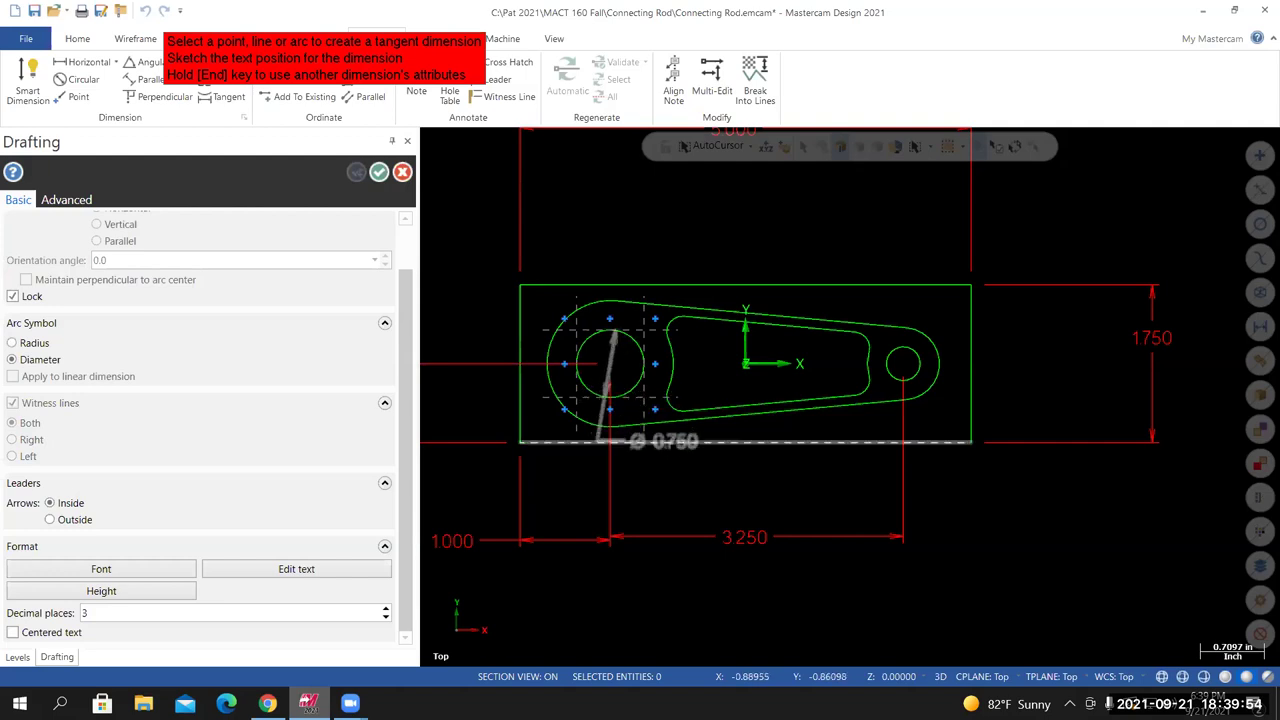
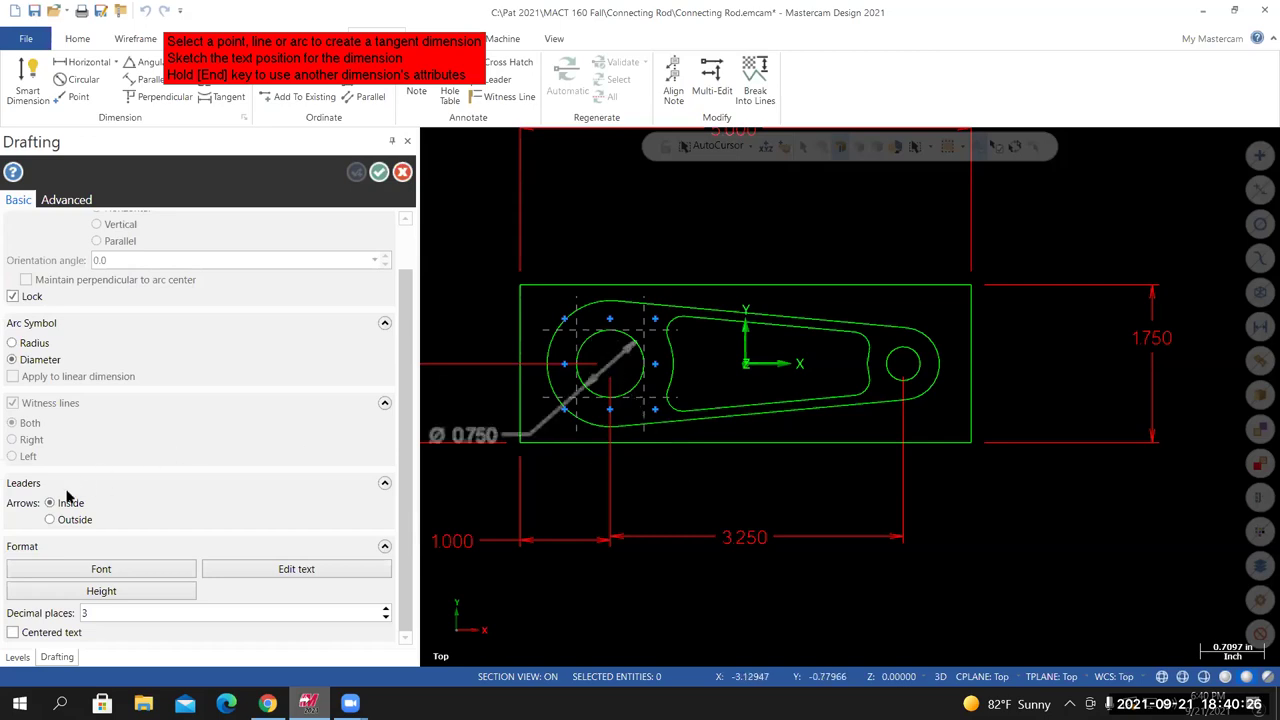
Set leader arrows to Outside and place the Ø 0.750 diameter dimension on the large left hole
click(50, 520)
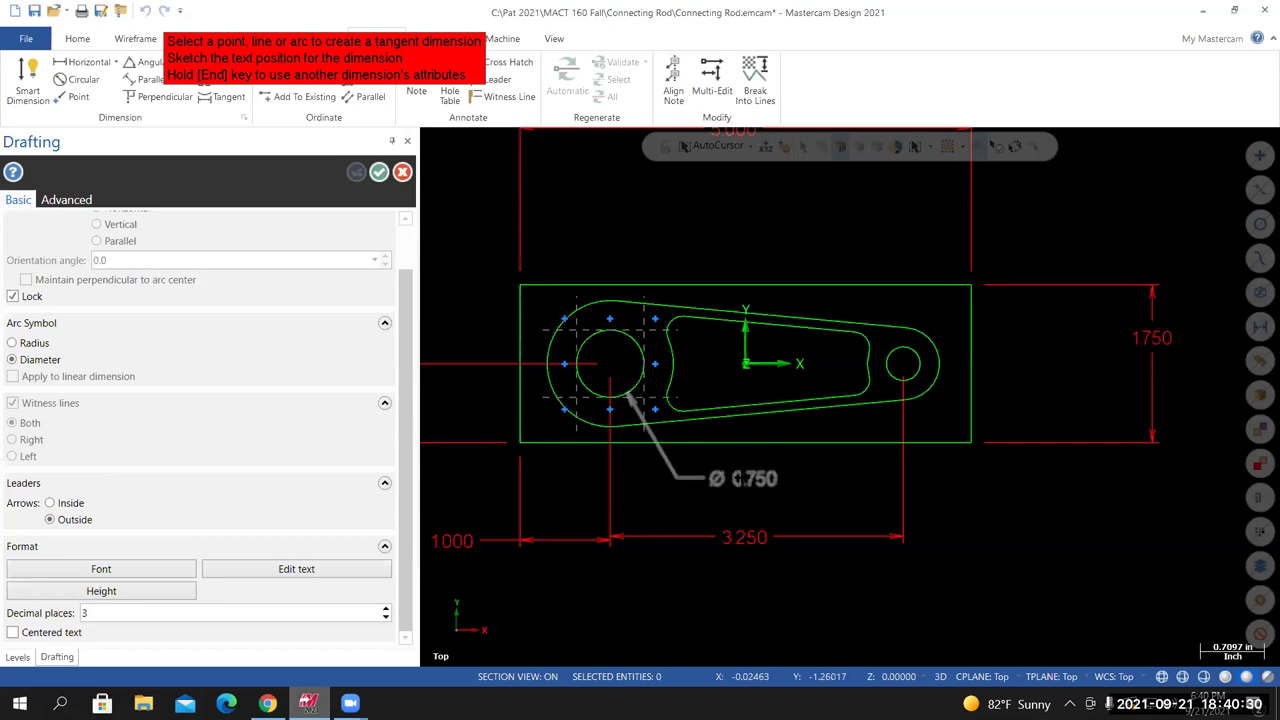
click(739, 473)
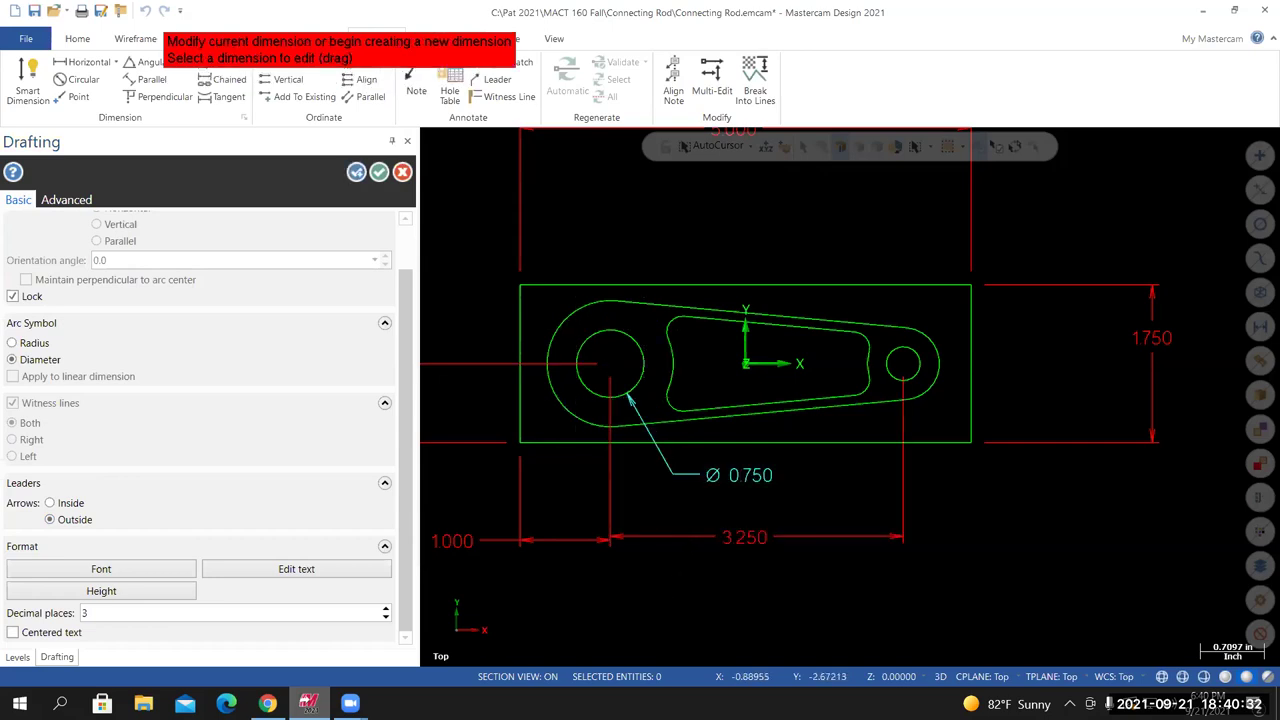
scroll(708, 527, down, 2)
scroll(608, 348, up, 2)
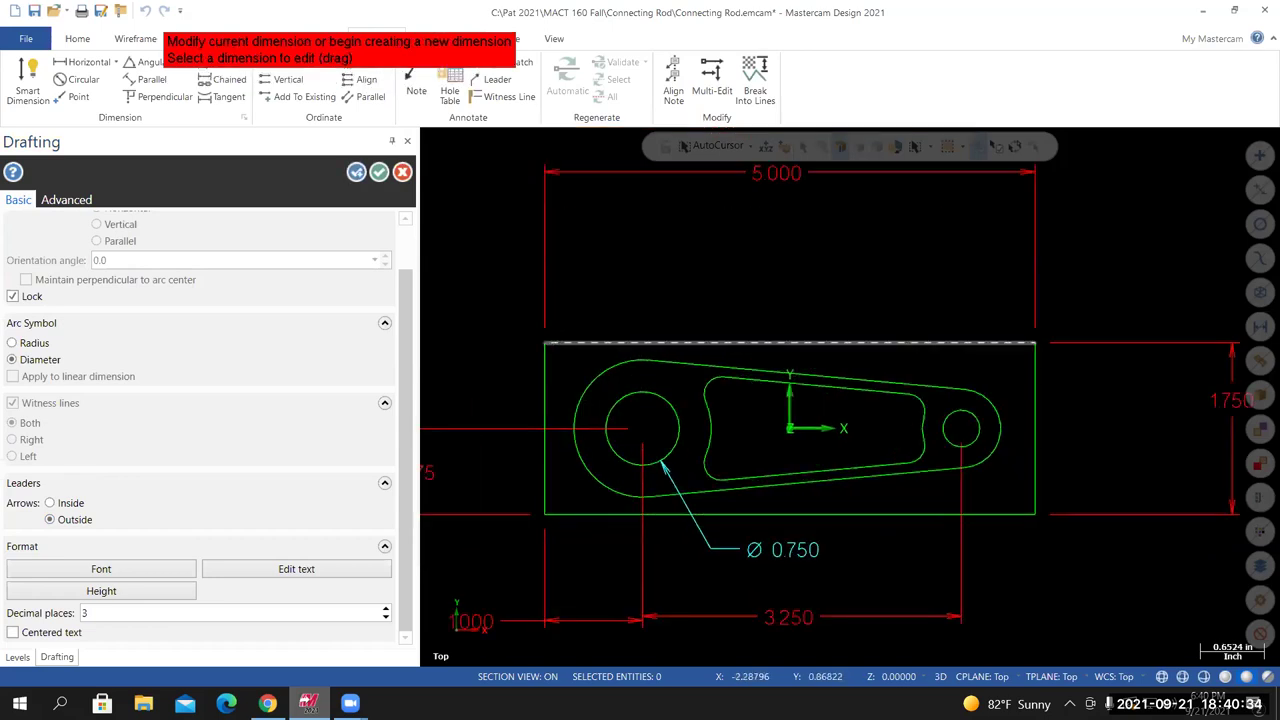
scroll(520, 340, down, 3)
scroll(493, 340, up, 3)
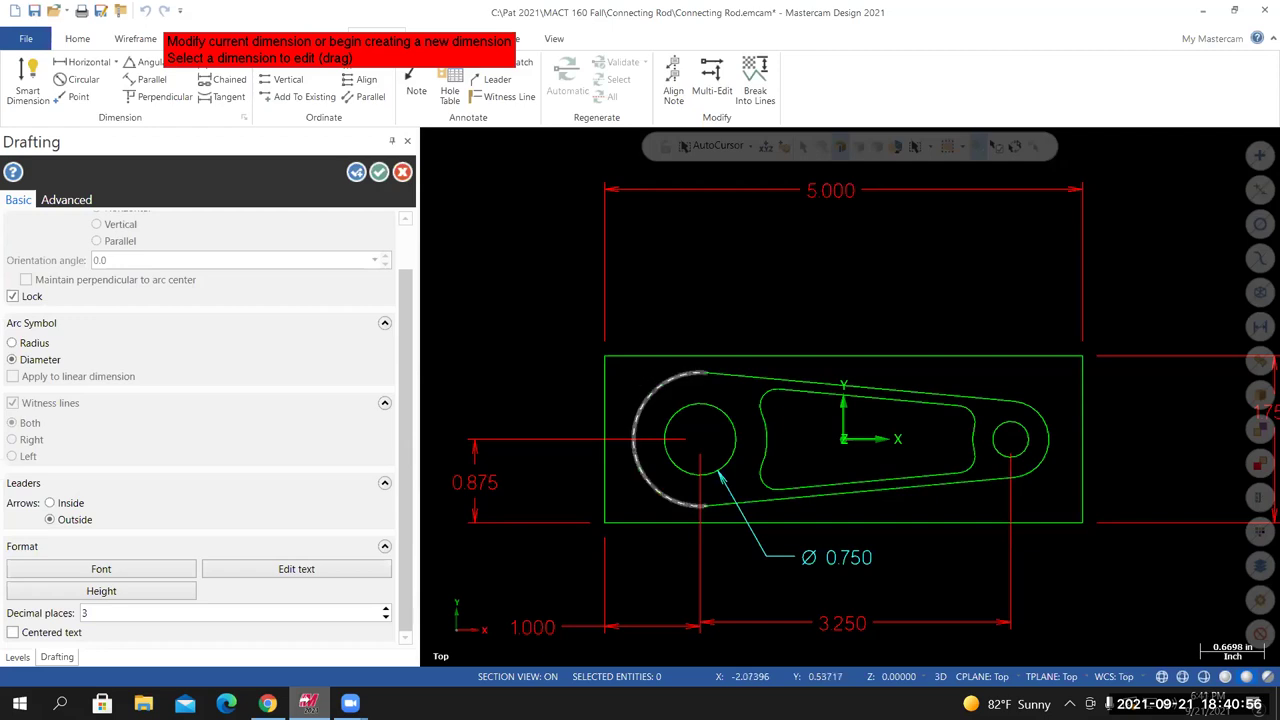
key(Escape)
Place R 0.700 on the left outer arc and R 0.400 at upper right on the end arc
click(645, 385)
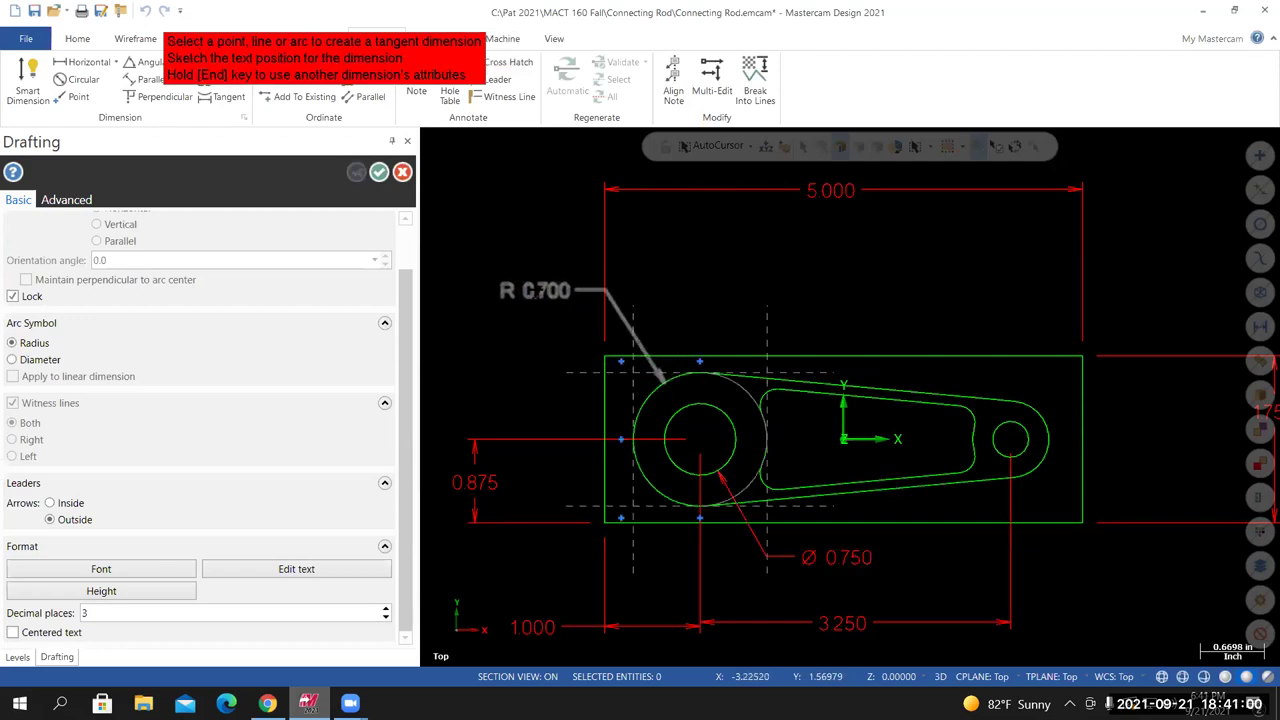
click(535, 290)
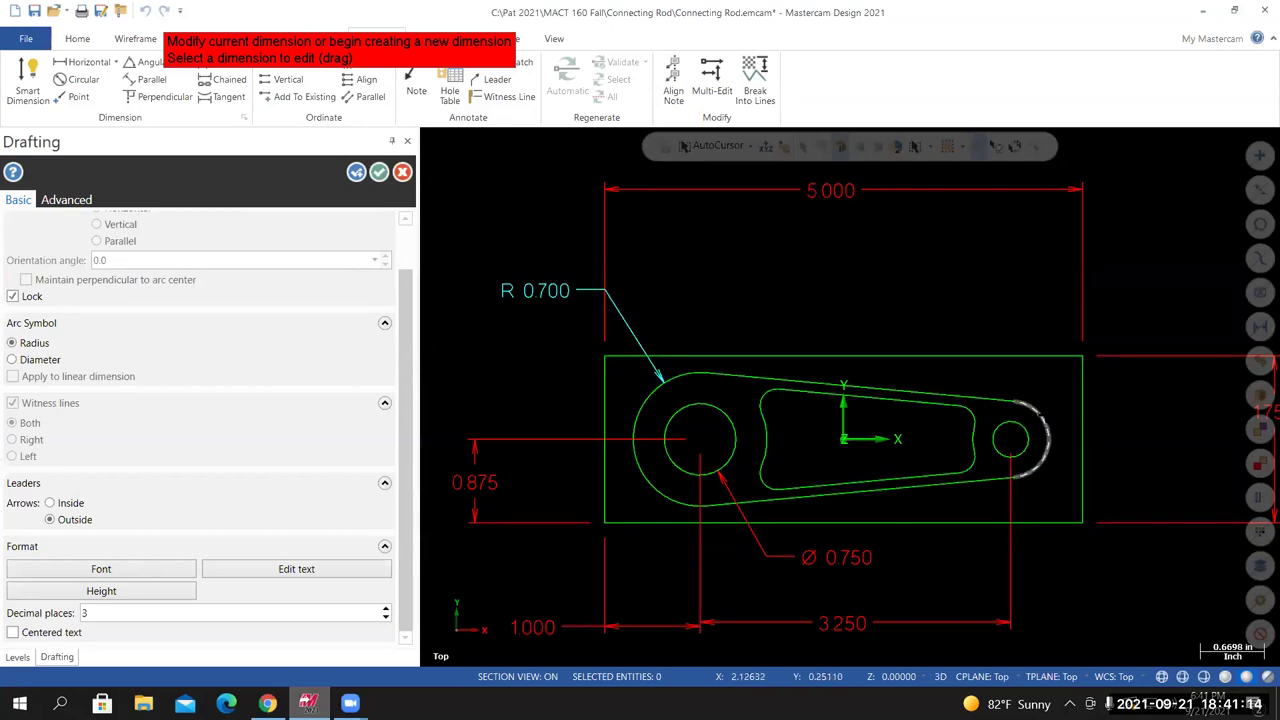
click(1046, 430)
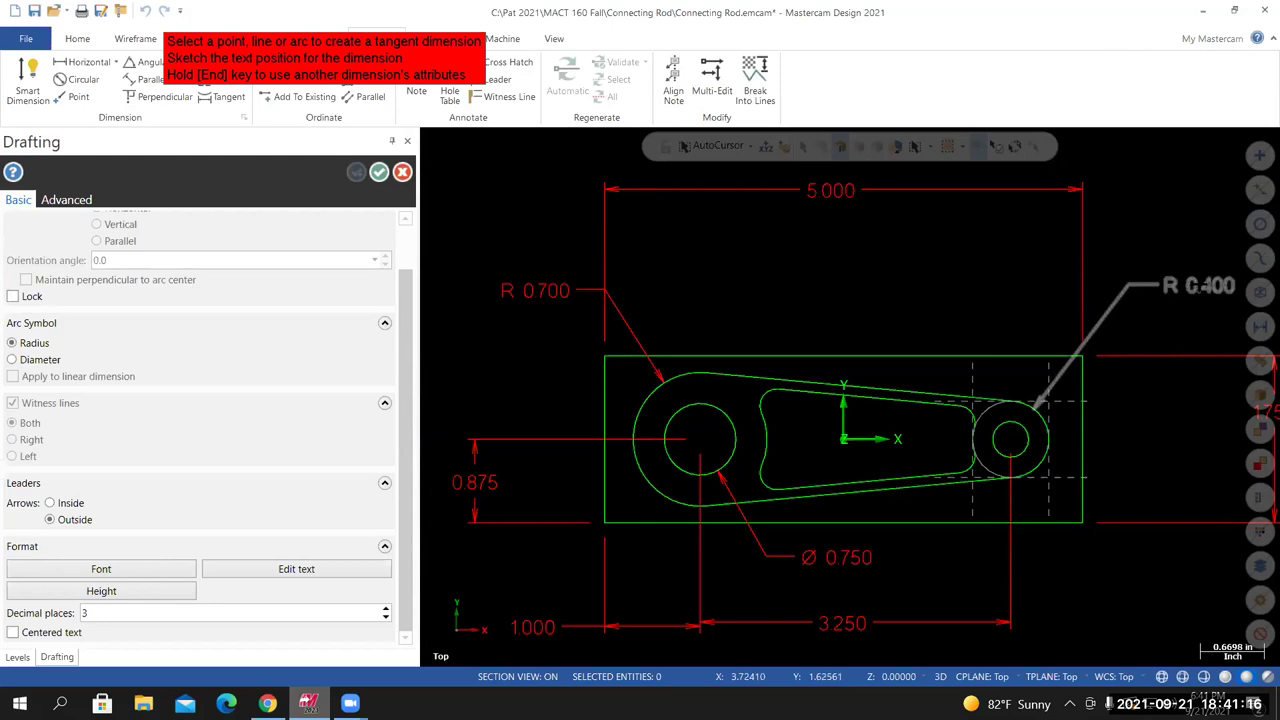
click(1178, 297)
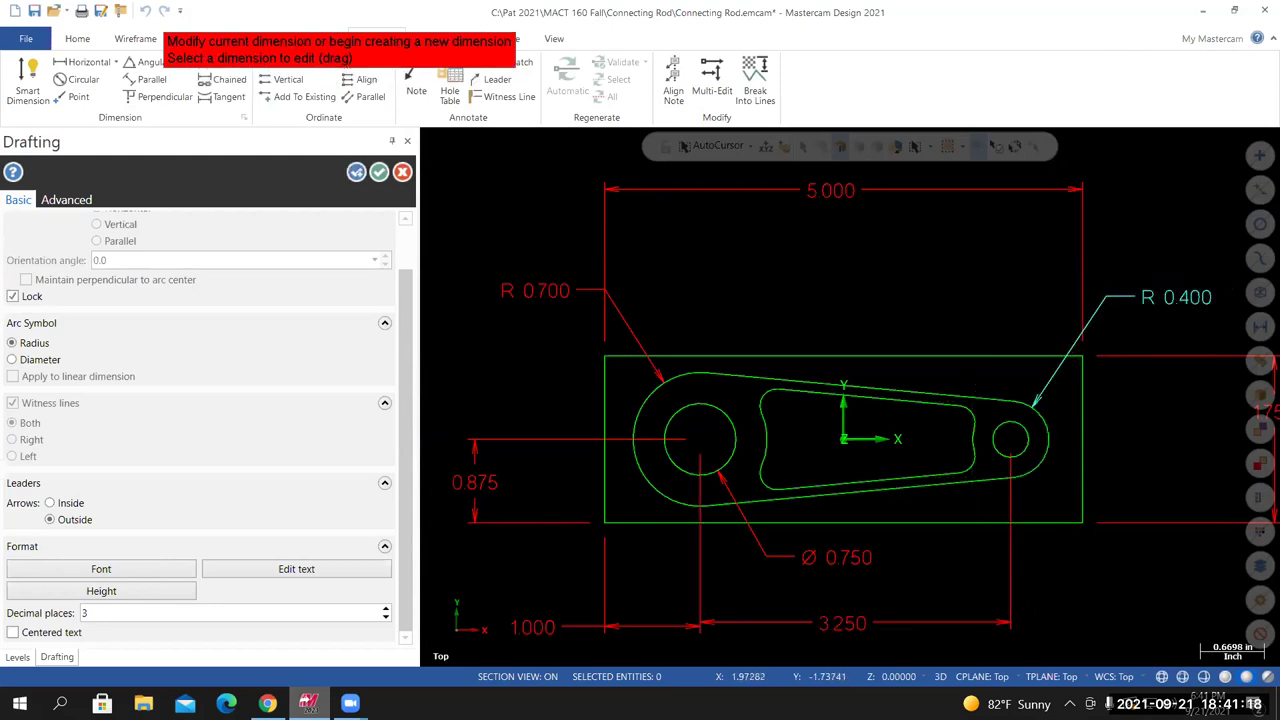
scroll(575, 402, up, 2)
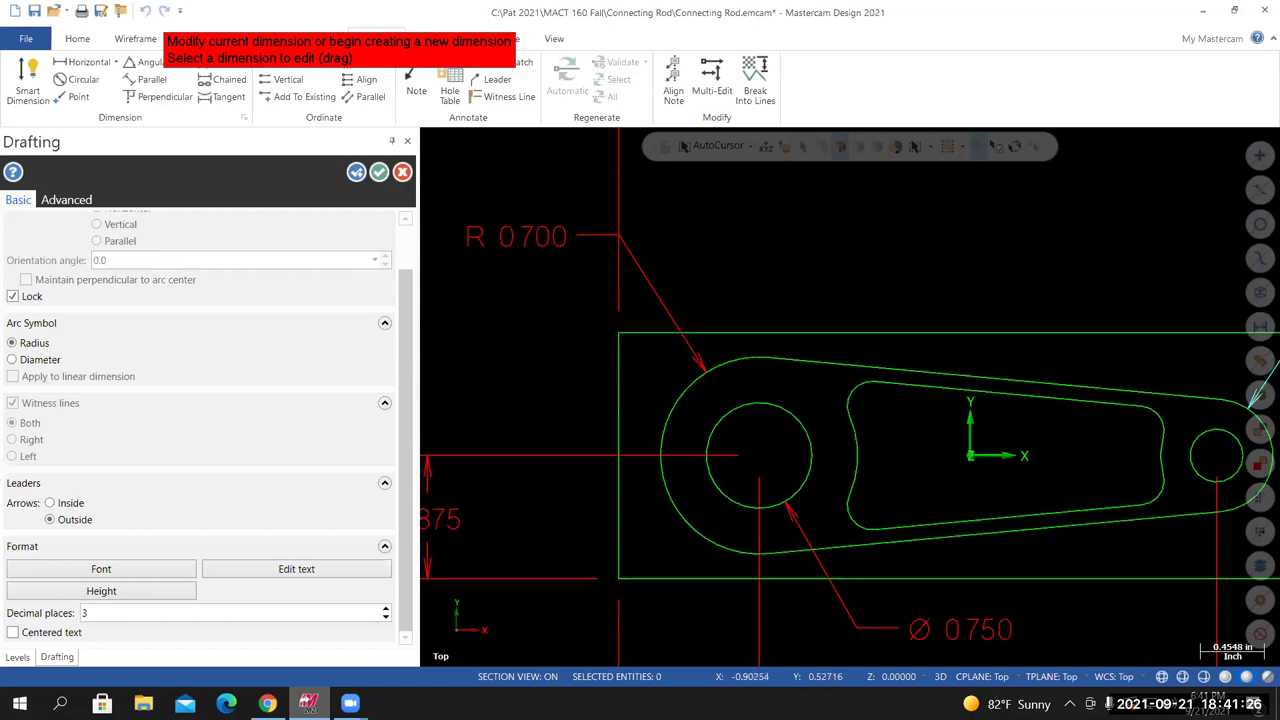
Dimension the pocket's corner arc as R 0.175, placed above the part
click(858, 396)
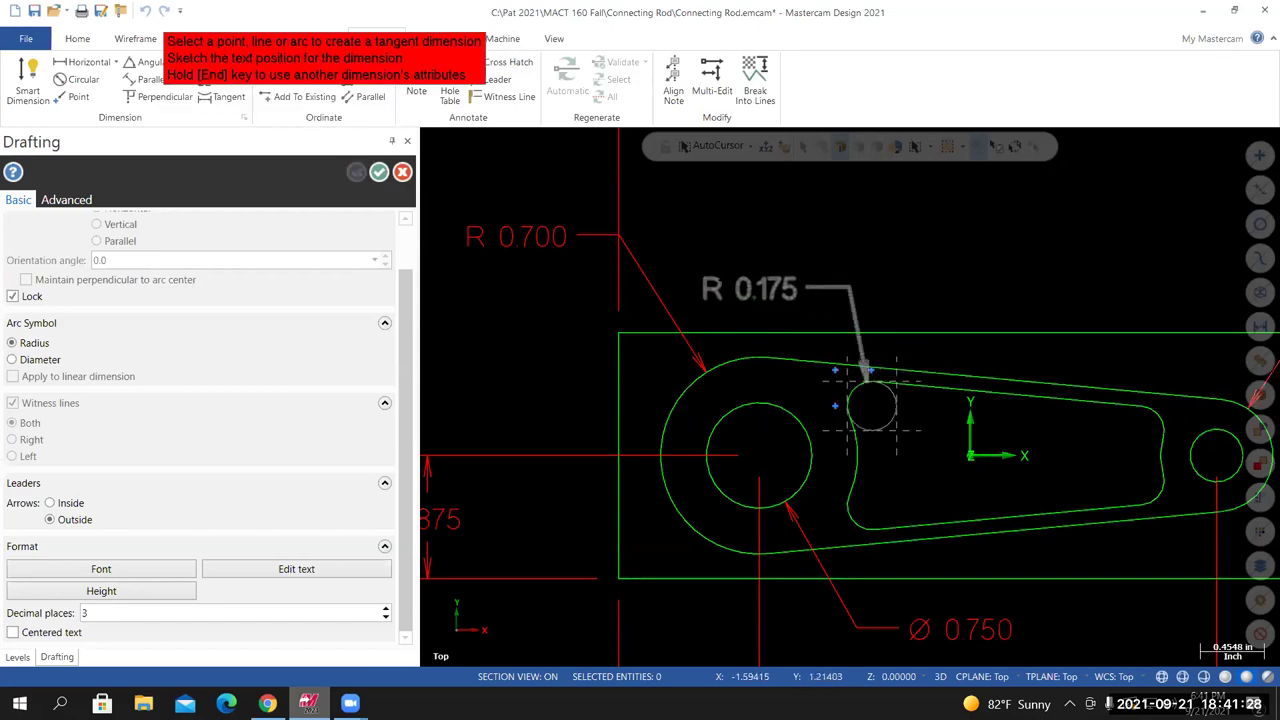
scroll(721, 272, down, 3)
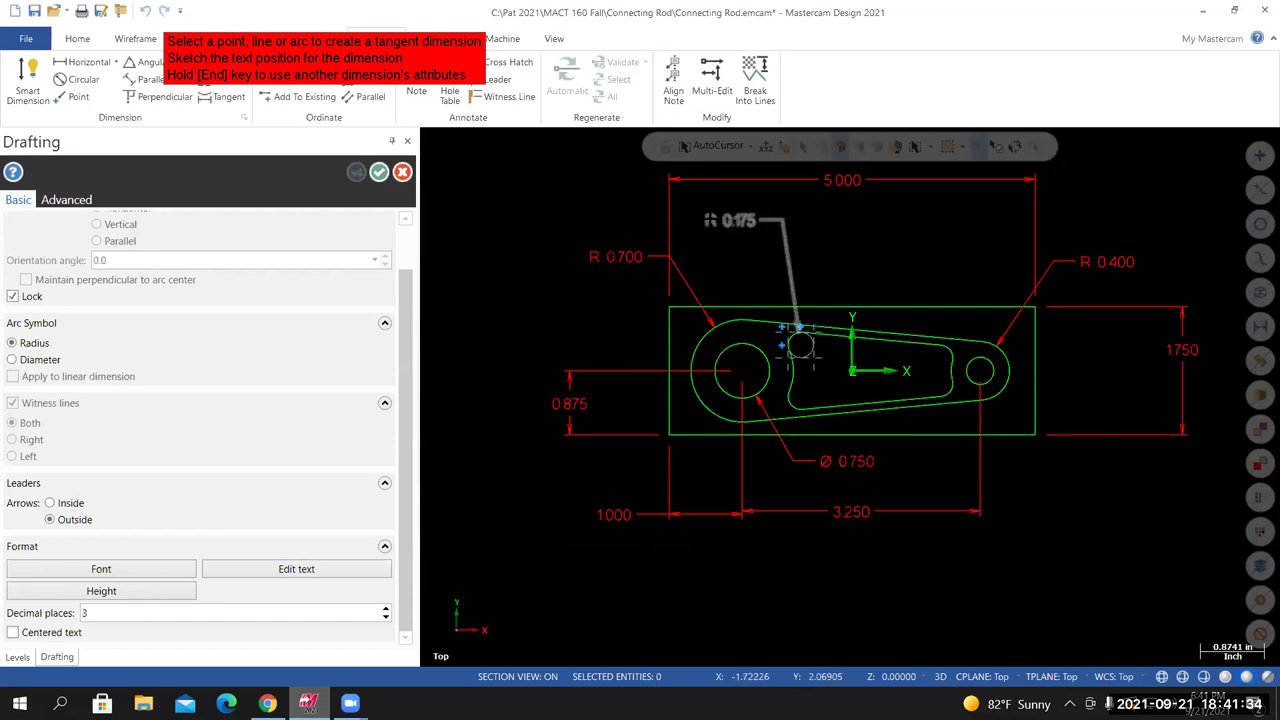
click(800, 345)
scroll(945, 386, up, 3)
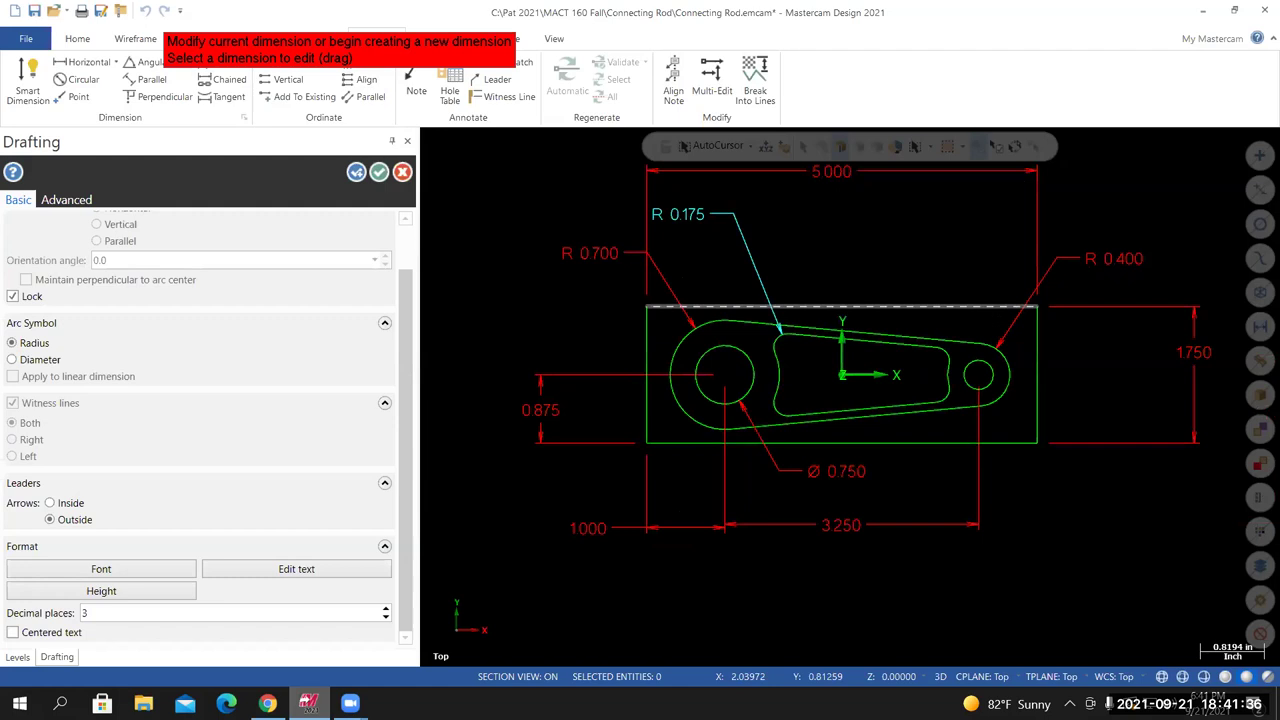
scroll(1040, 451, up, 2)
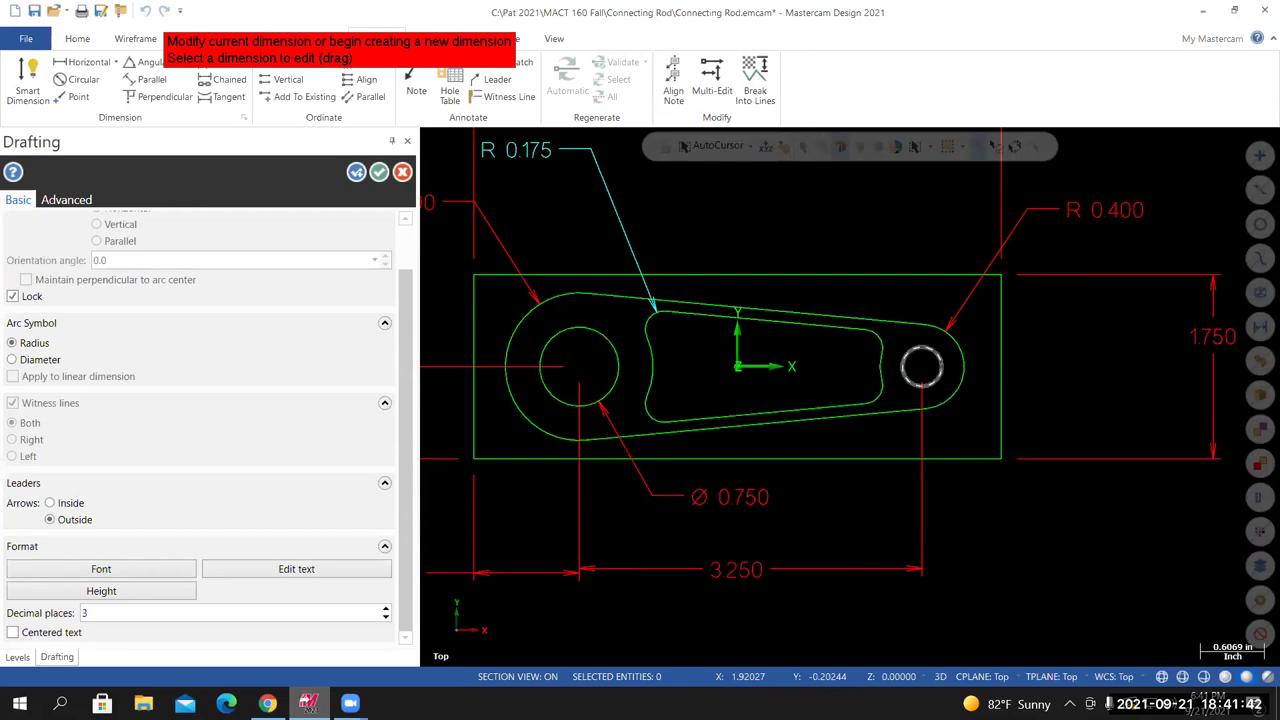
Place the Ø 0.375 dimension at lower right on the small hole and check the reference drawing
click(939, 387)
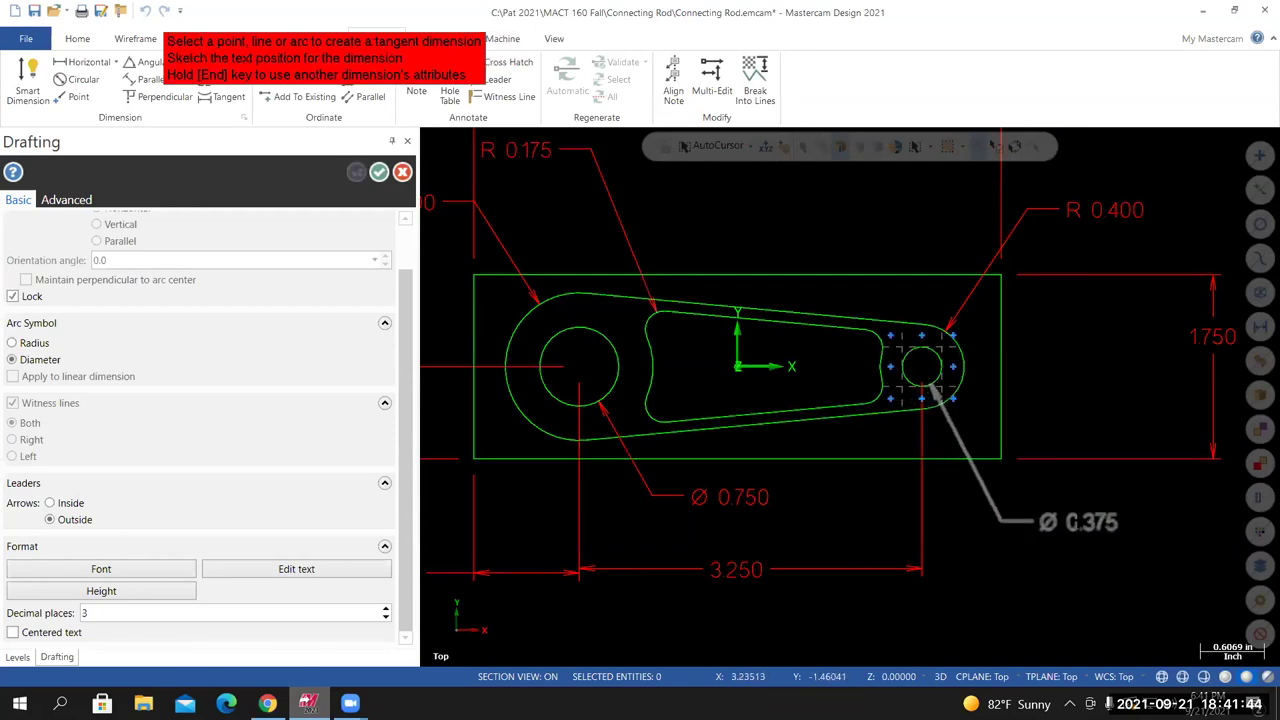
click(1075, 533)
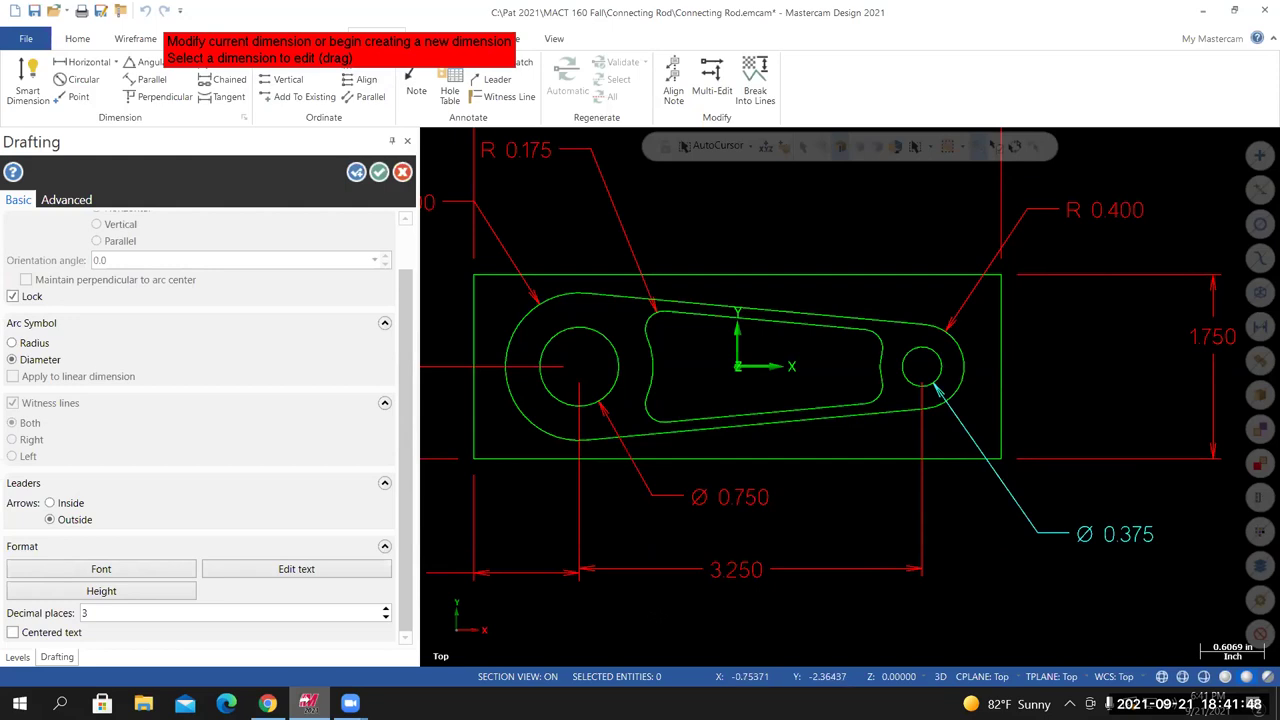
scroll(658, 614, down, 3)
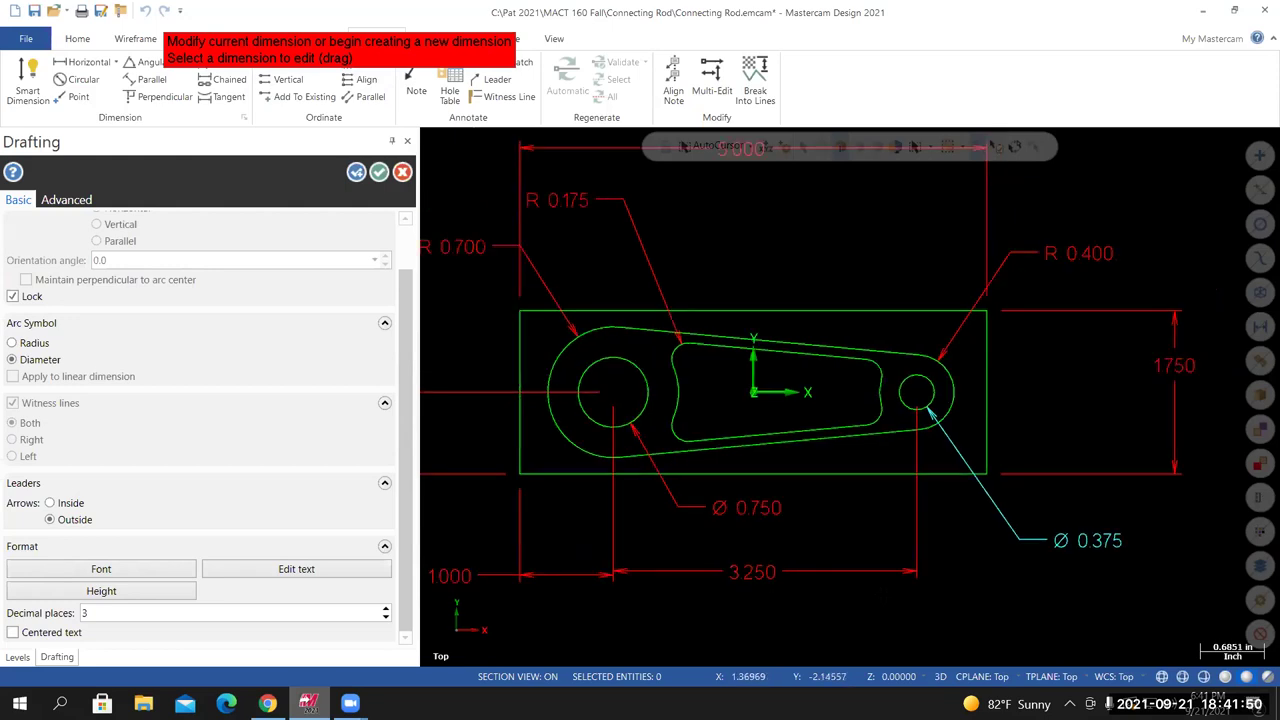
scroll(630, 626, up, 1)
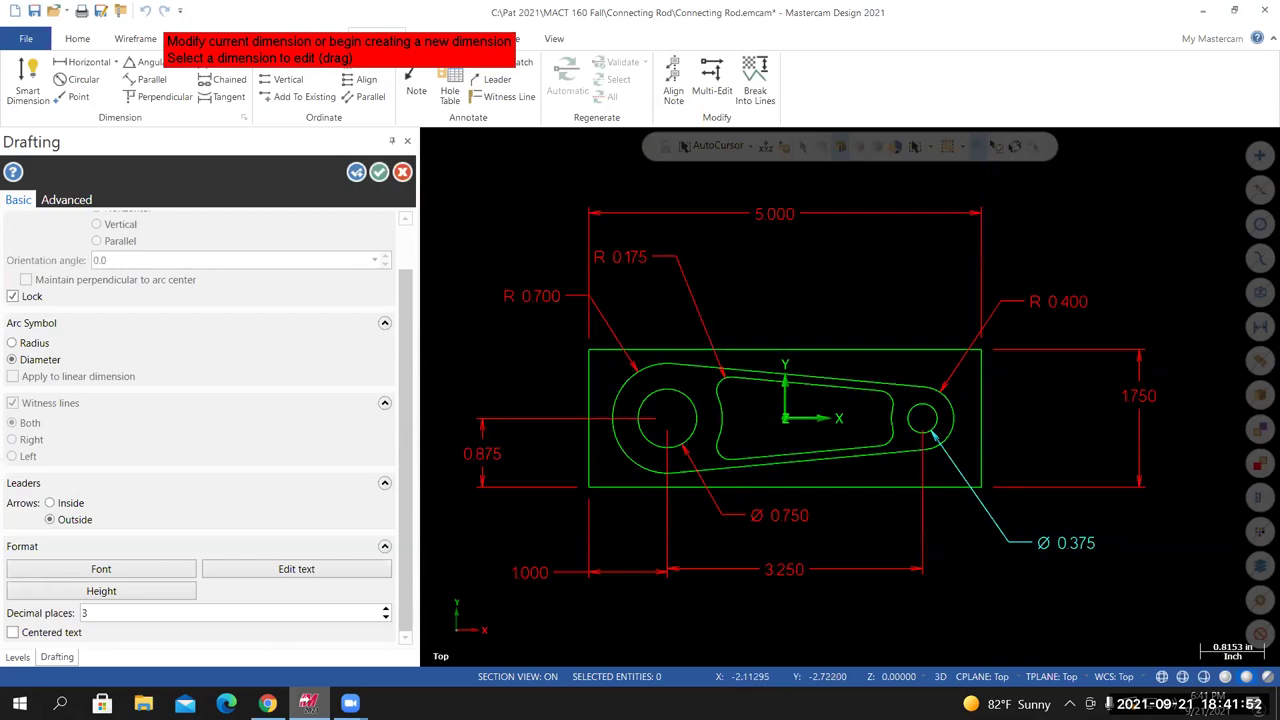
key(alt+Tab)
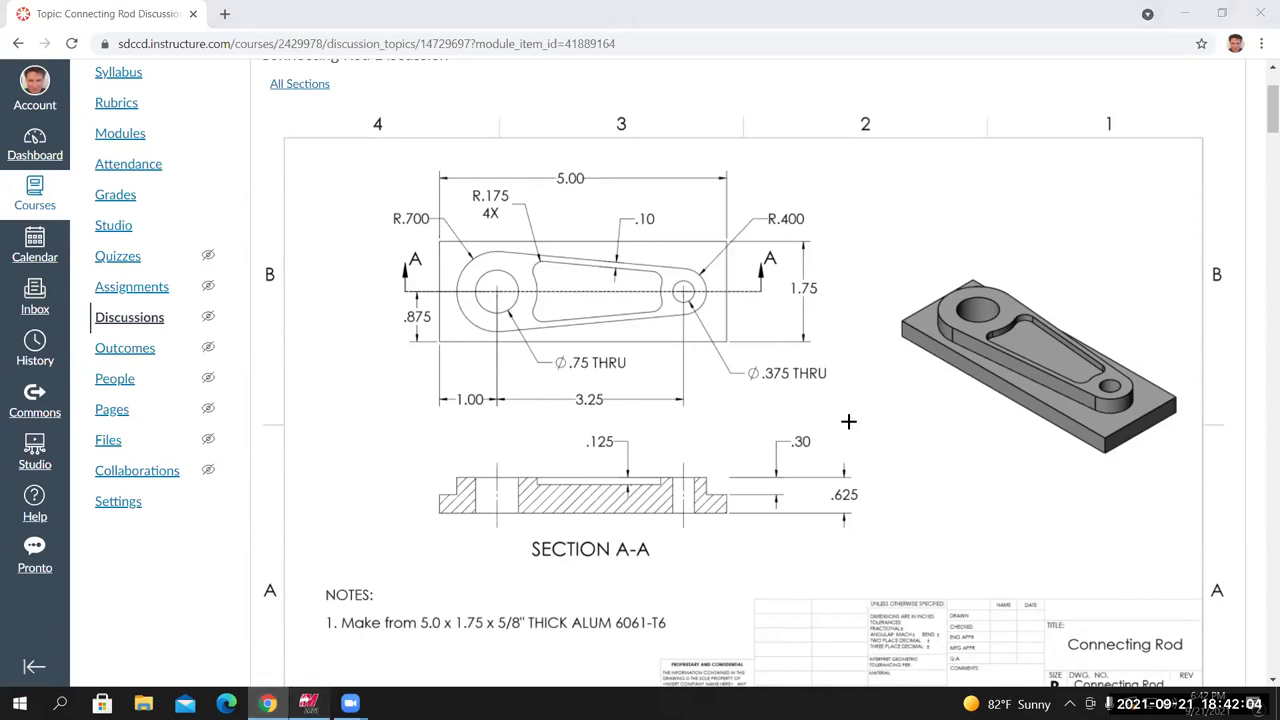
key(alt+Tab)
scroll(825, 416, up, 1)
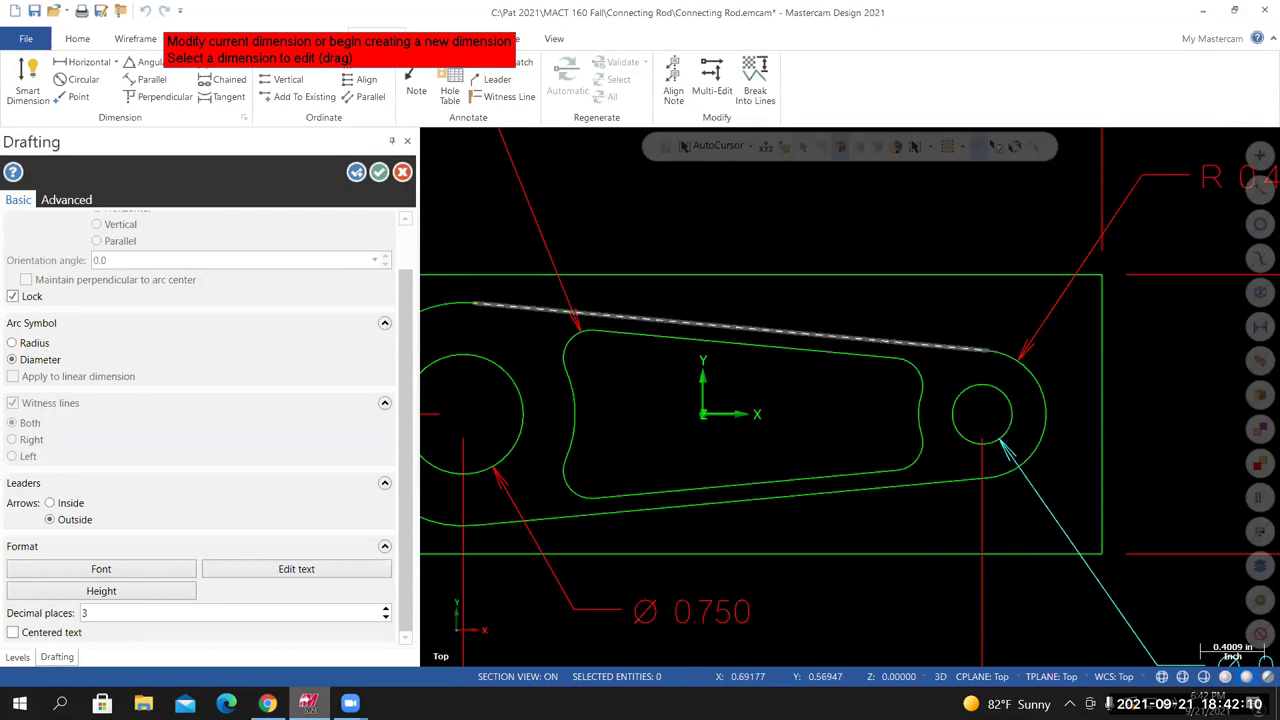
Add a perpendicular 0.100 dimension from the top edge to the pocket, moving its text above the part
click(815, 332)
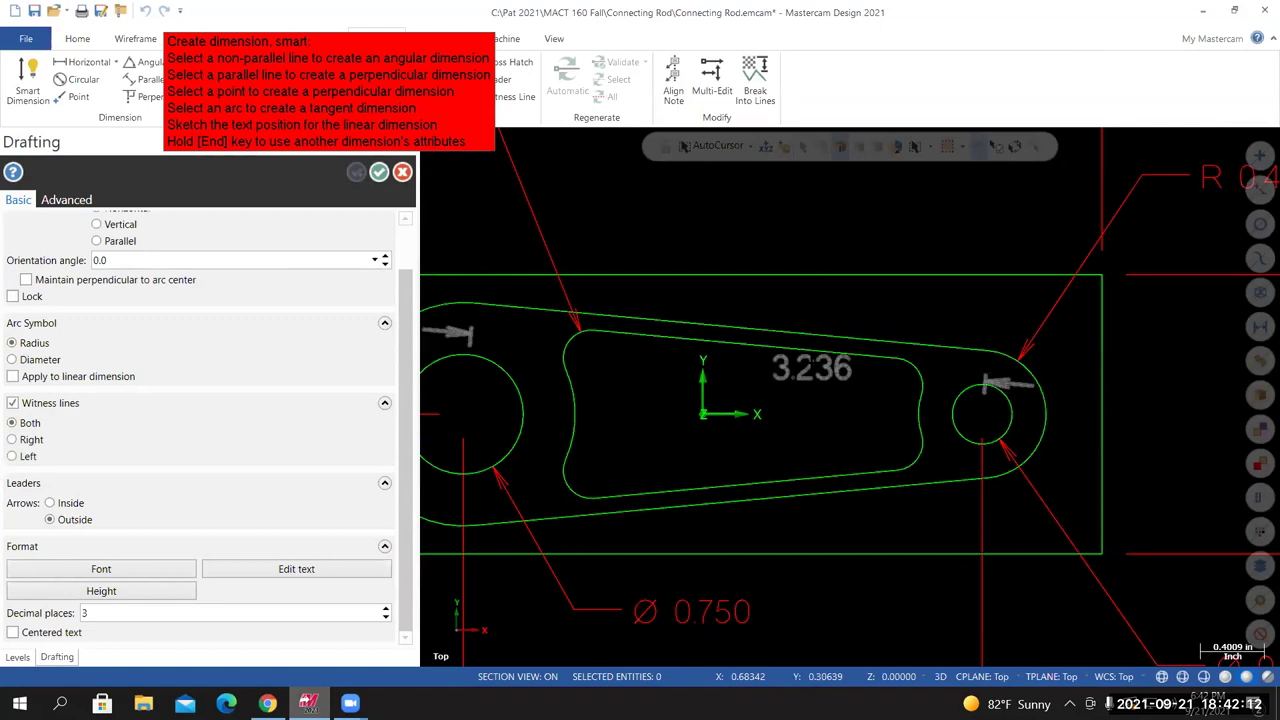
click(812, 345)
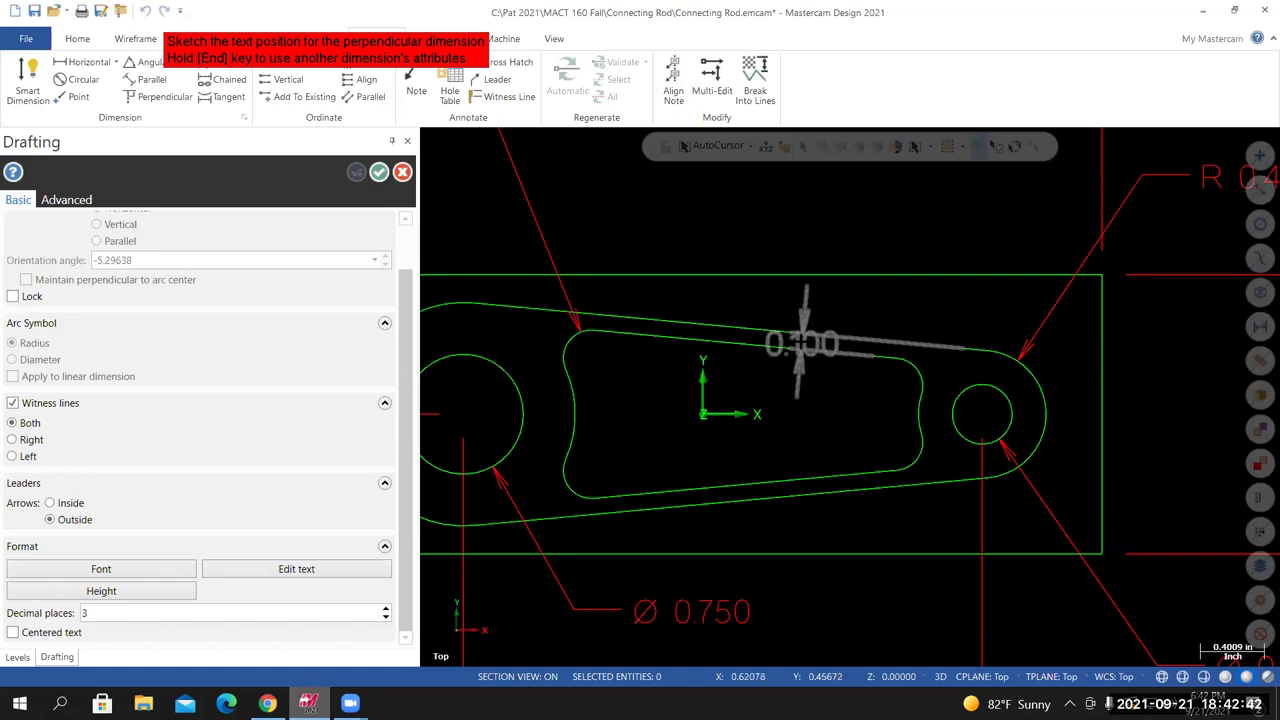
click(791, 341)
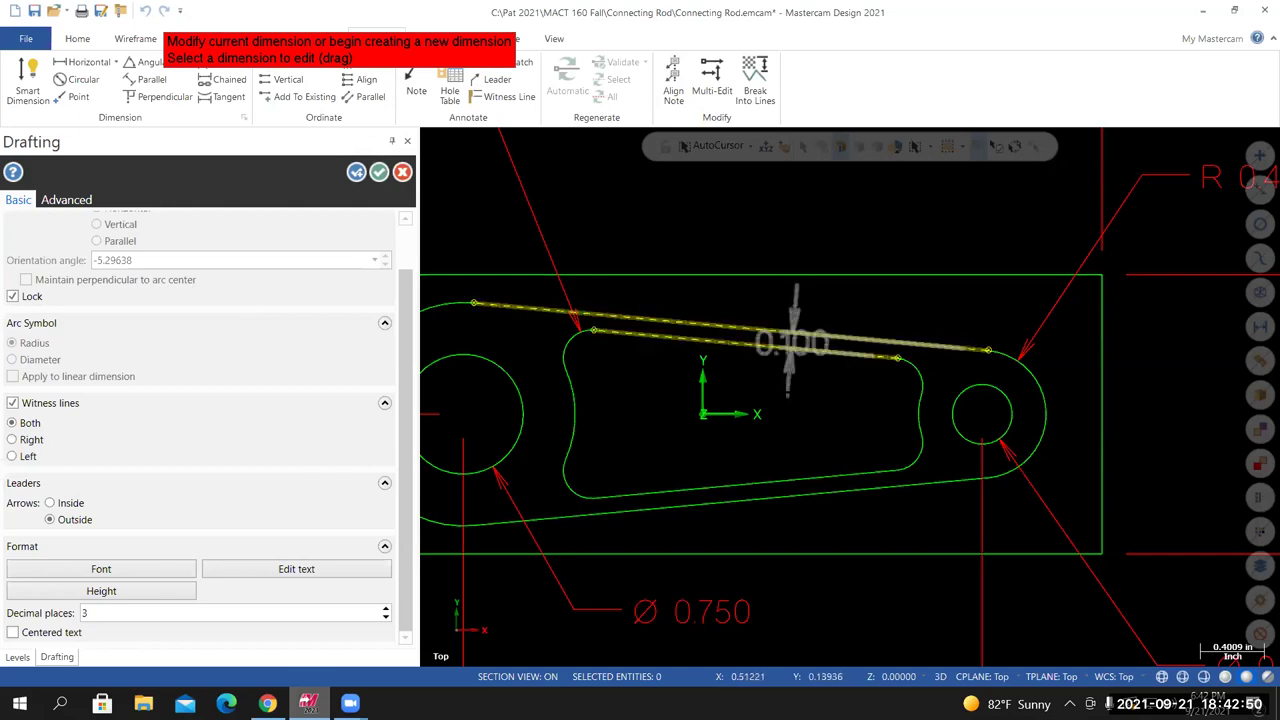
click(791, 341)
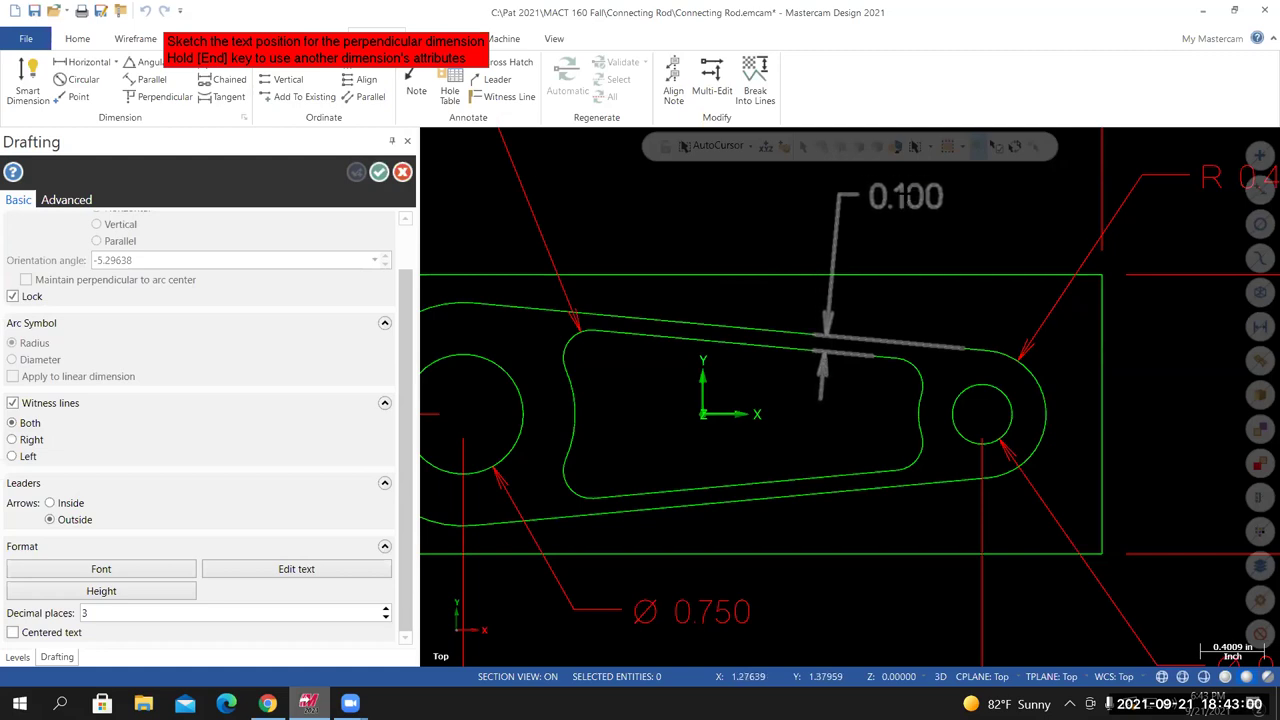
click(903, 200)
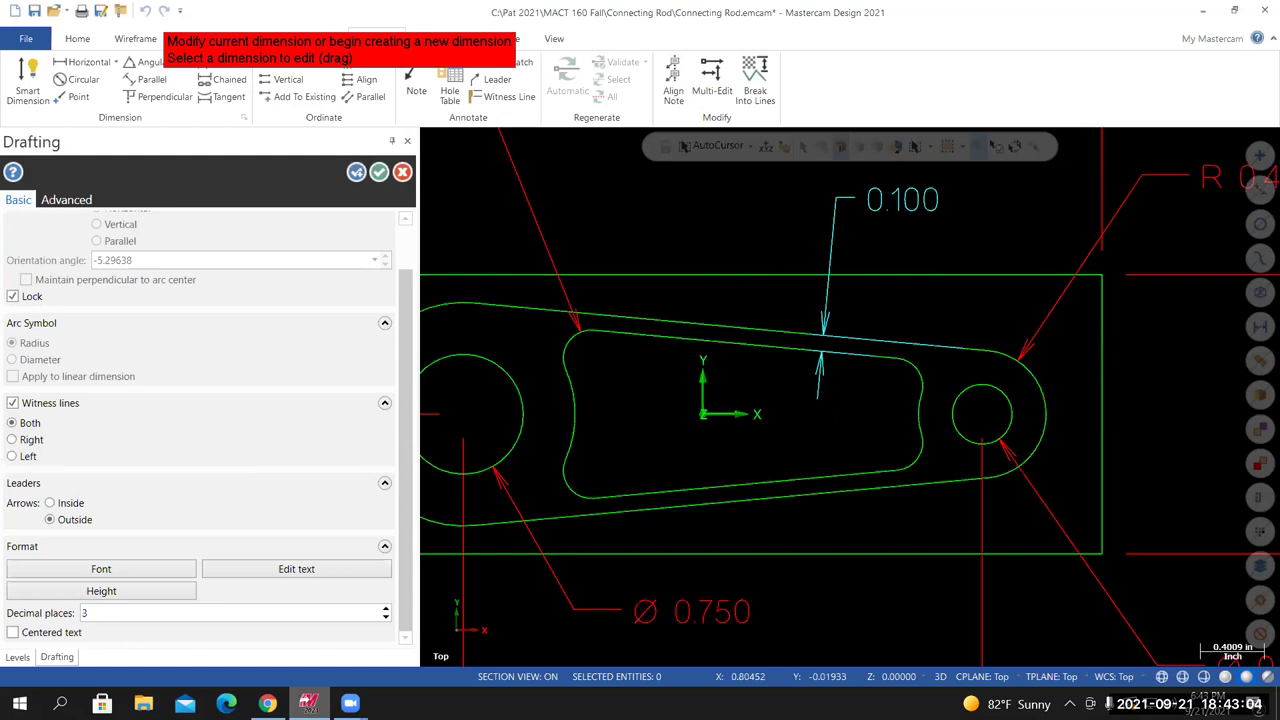
scroll(874, 428, down, 5)
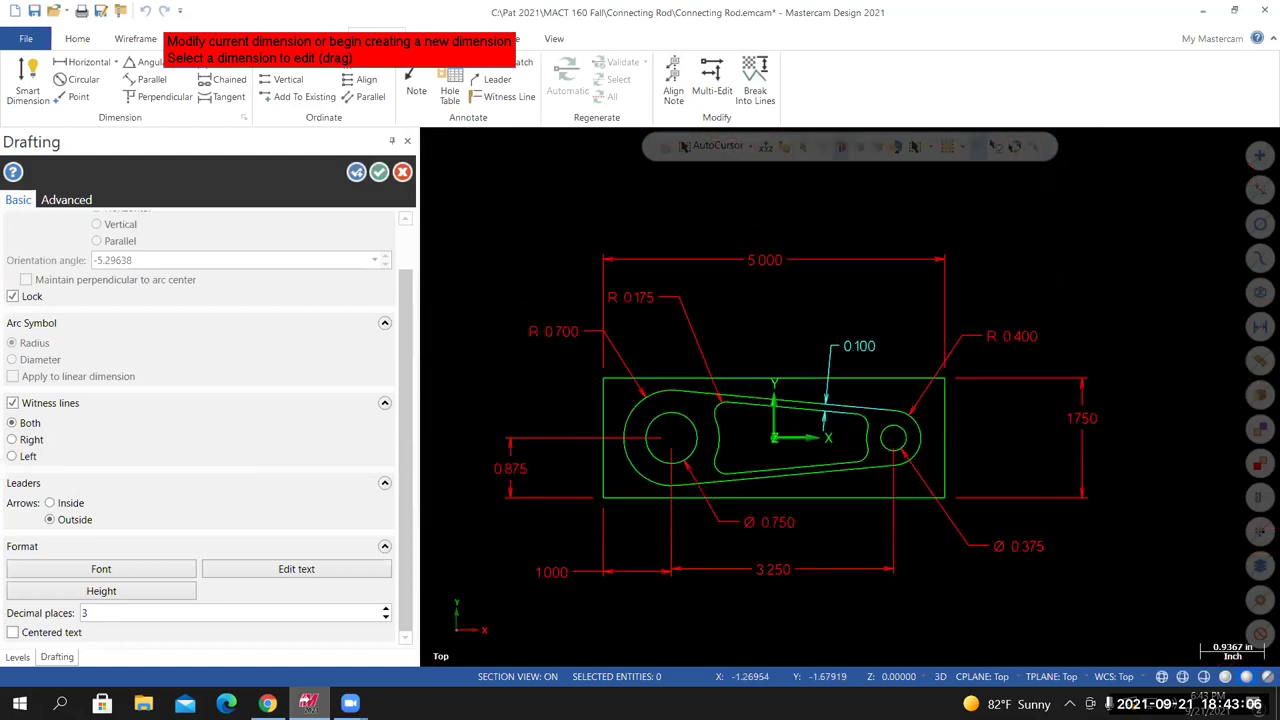
click(596, 567)
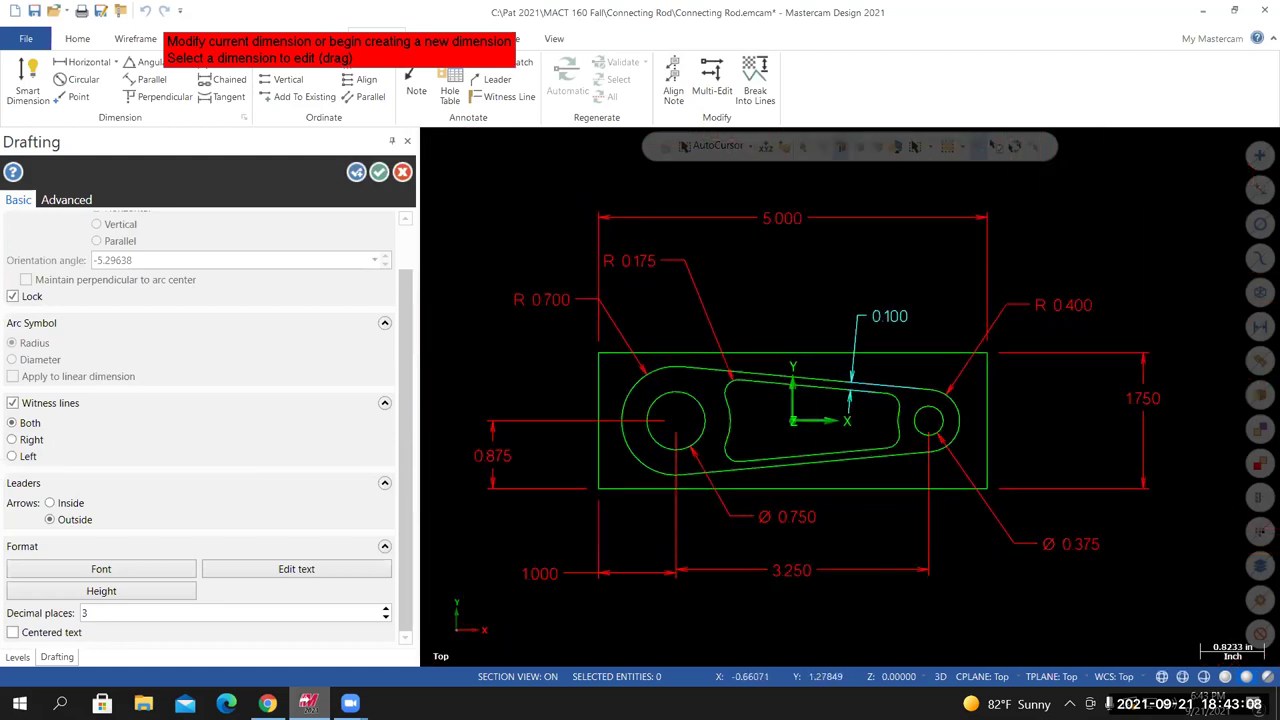
key(Escape)
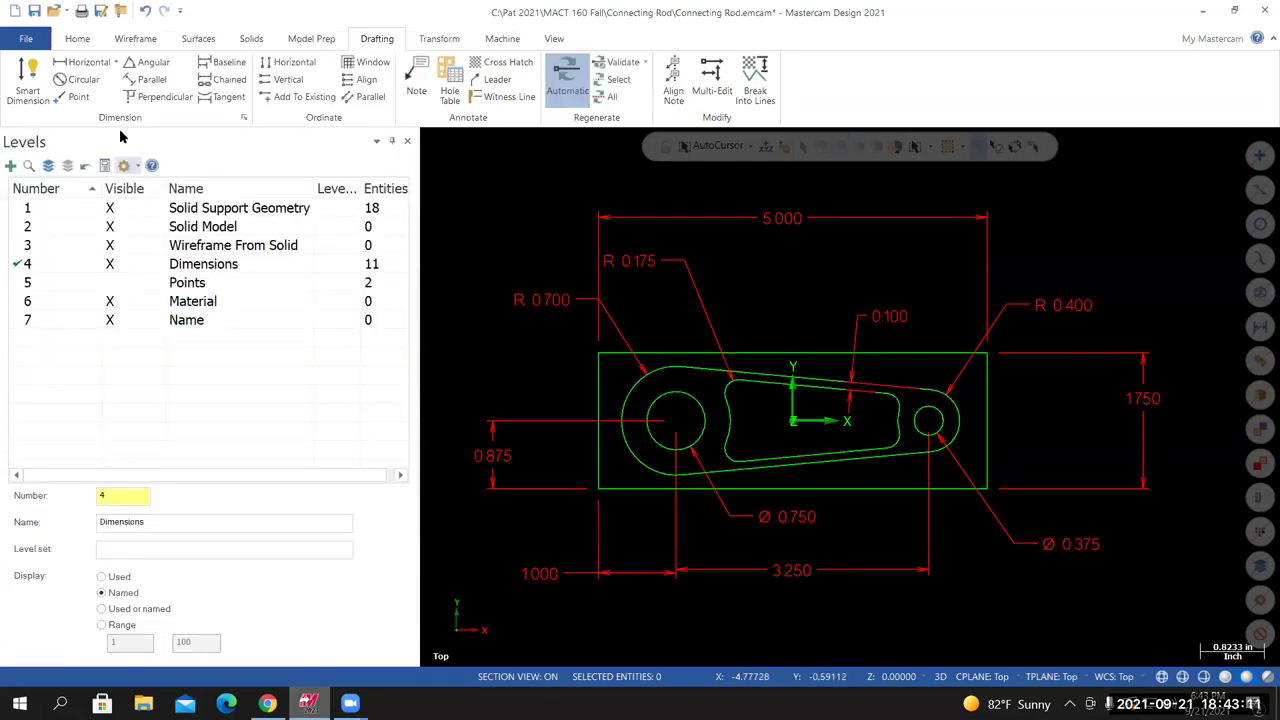
Save Connecting Rod.emcam and bring up the Canvas course instructions
click(26, 38)
click(33, 207)
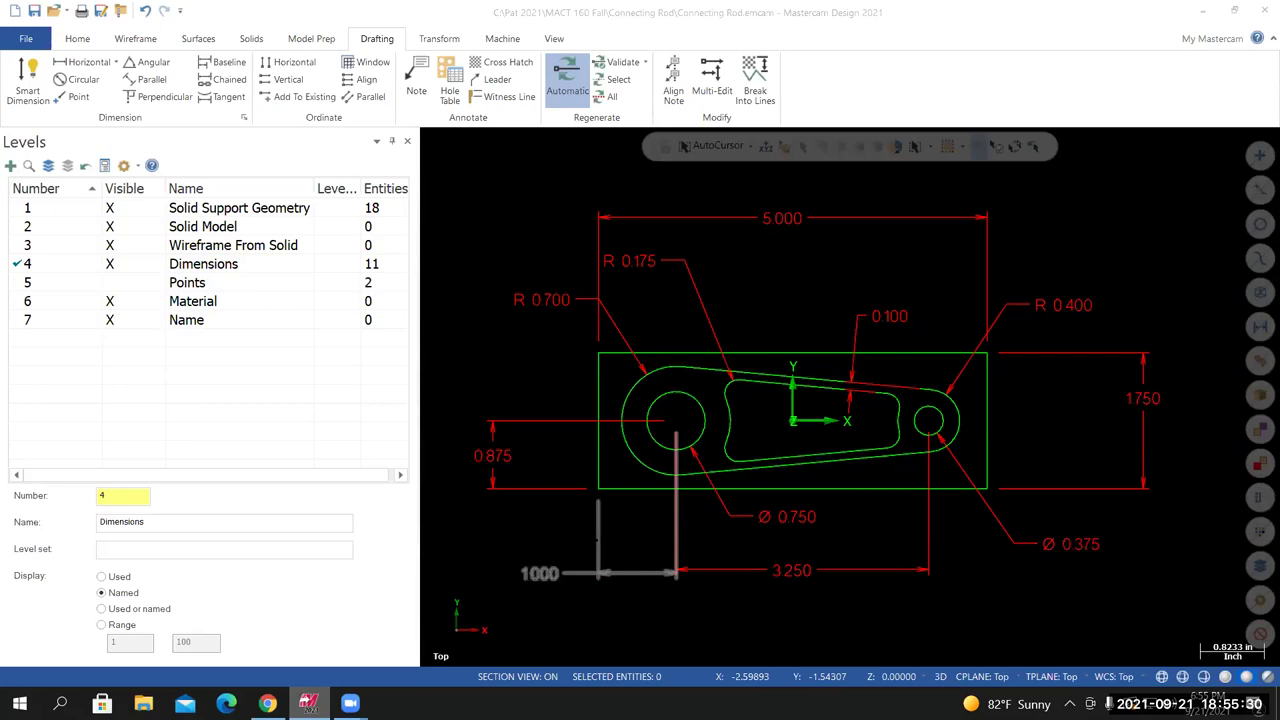
click(268, 703)
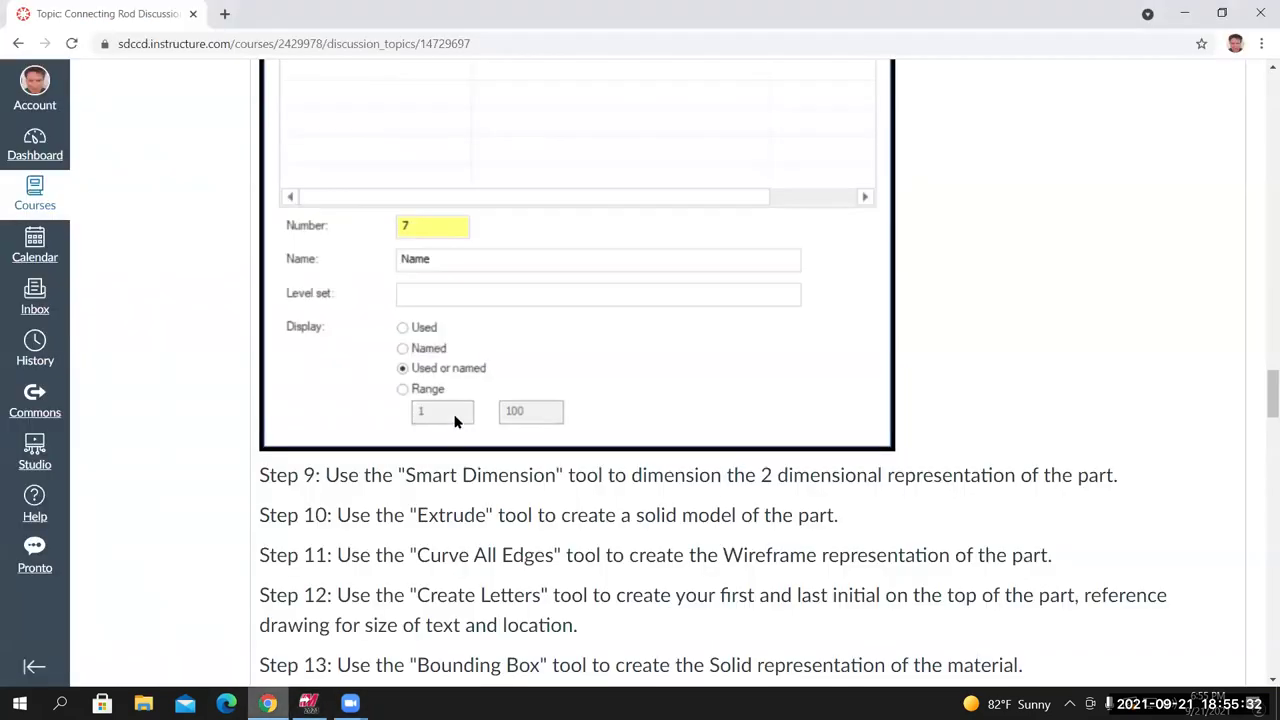
Read through Steps 9–13 on the Canvas page, then go back to Mastercam
scroll(287, 402, down, 1)
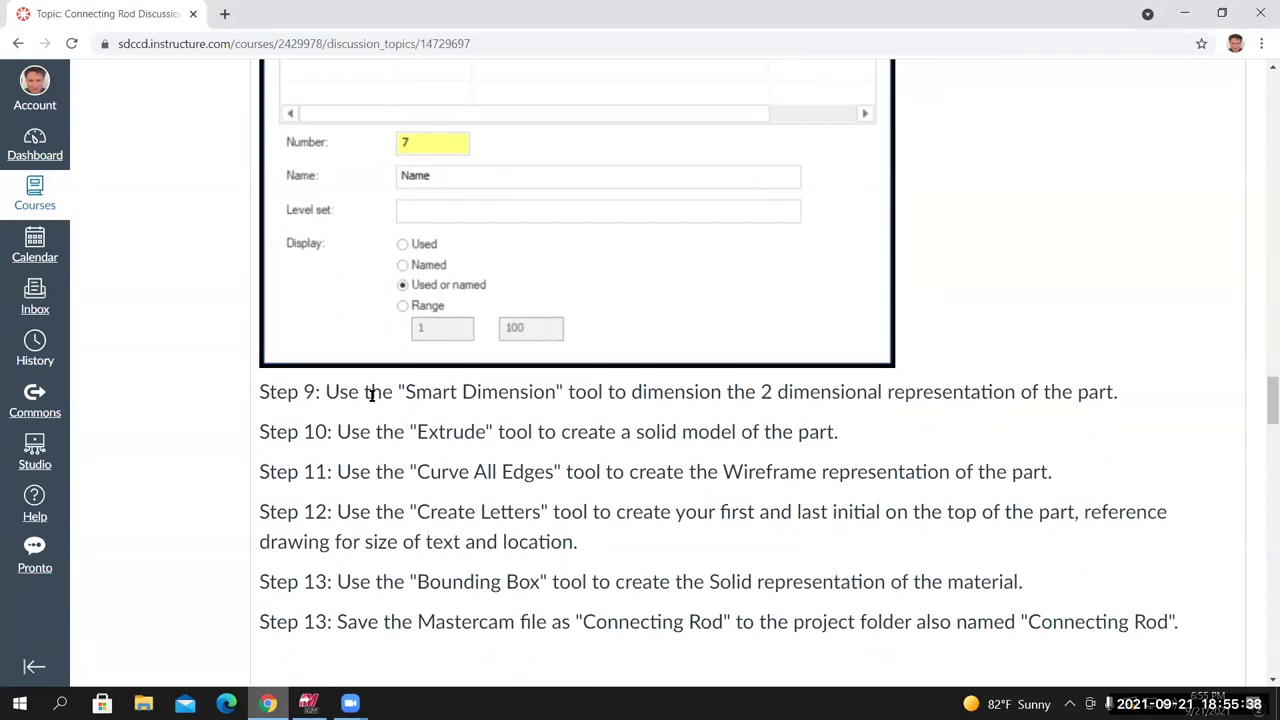
scroll(360, 460, down, 1)
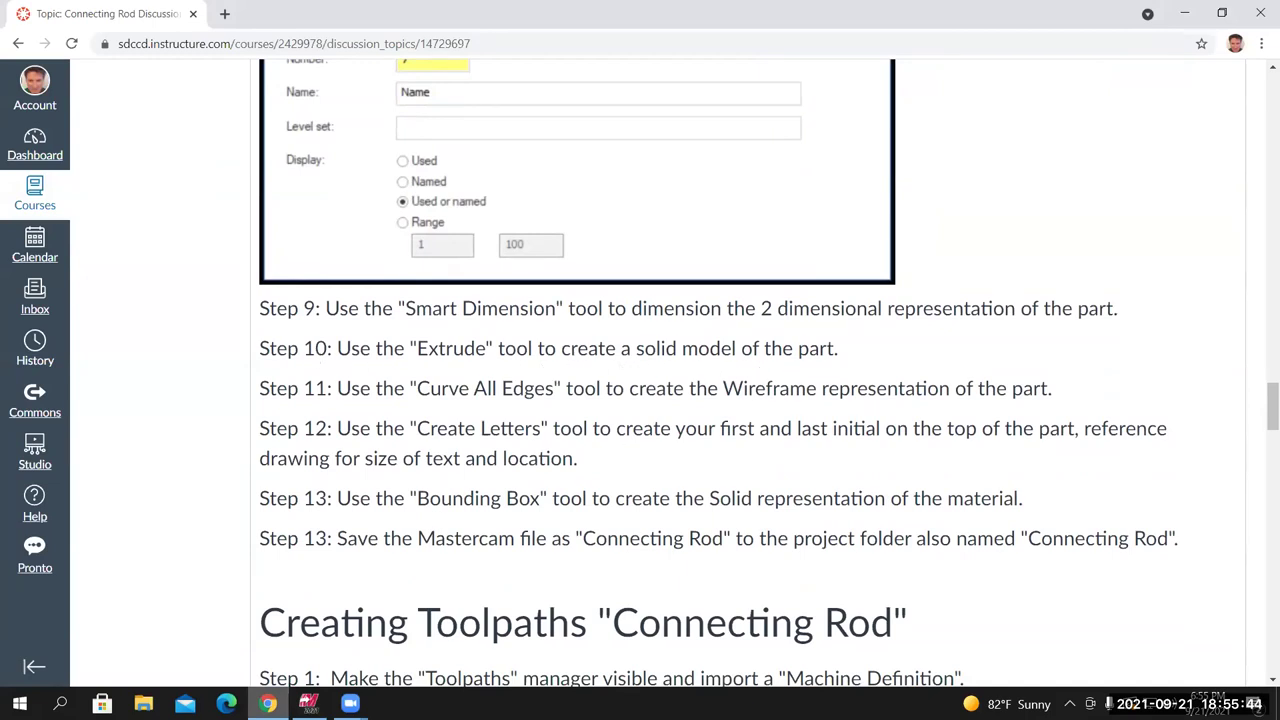
click(308, 703)
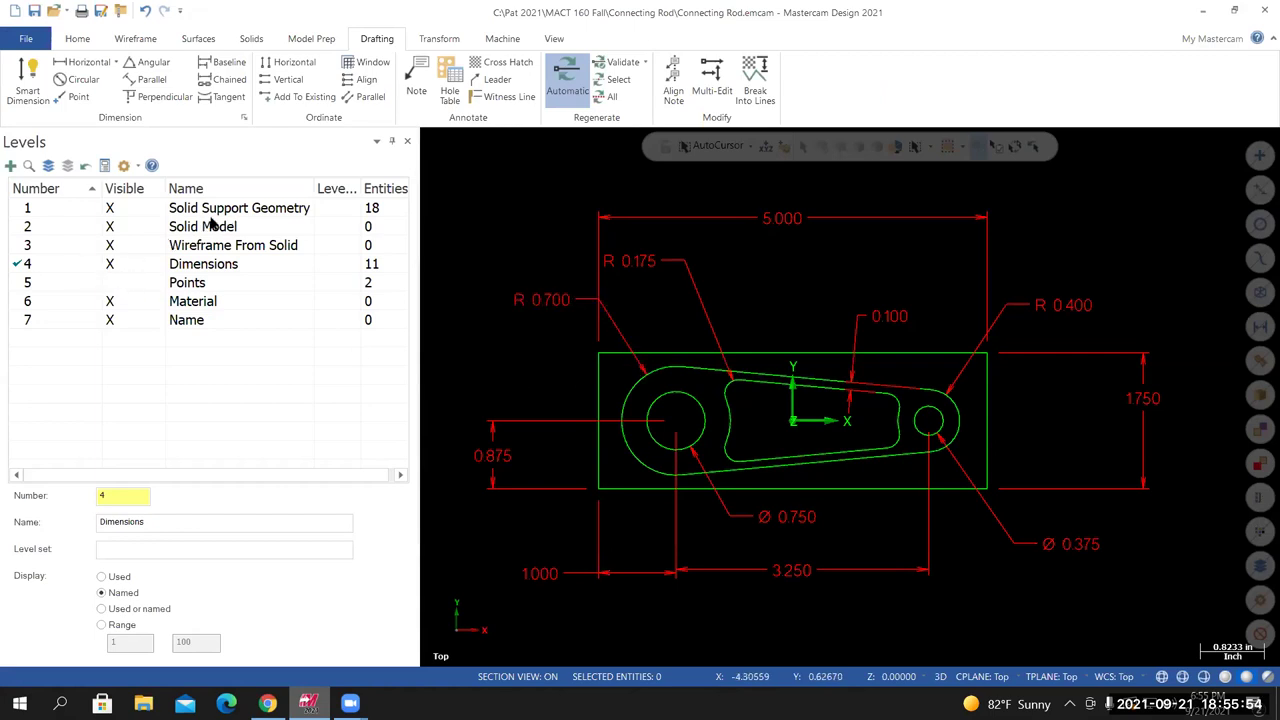
Make level 2 Solid Model active, hide level 4 Dimensions, and switch to Isometric (WCS) view
click(28, 229)
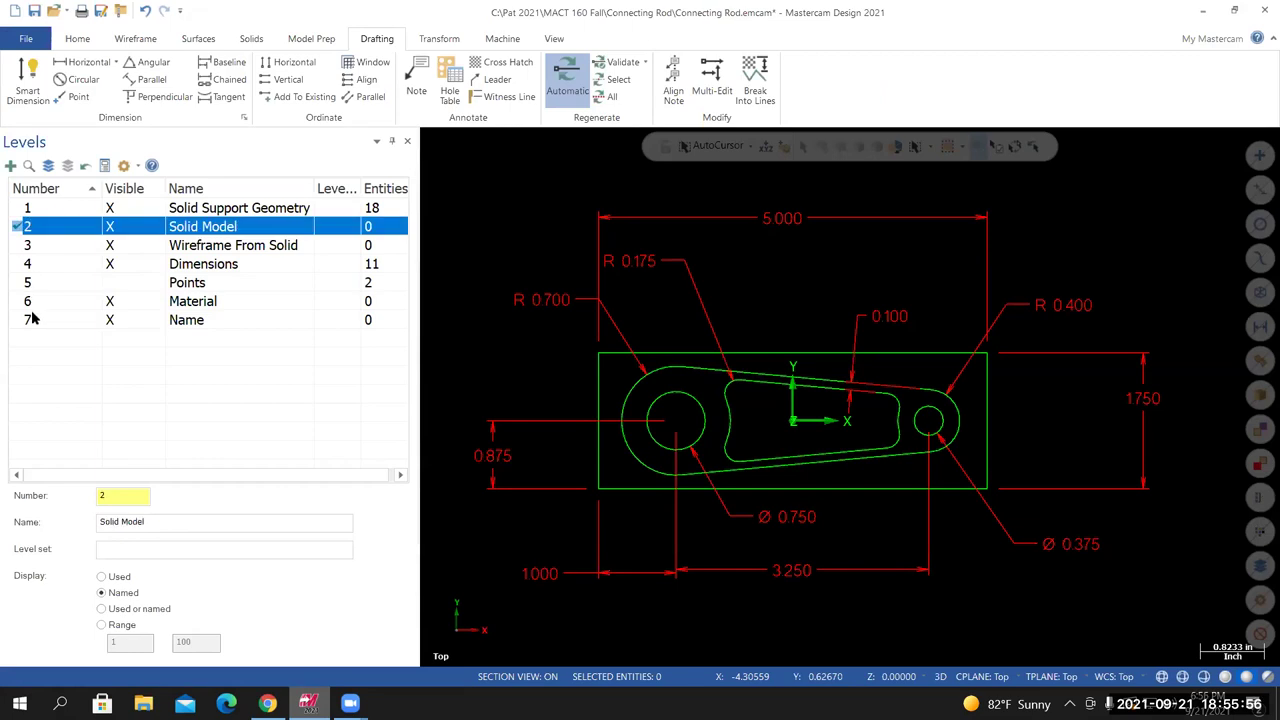
click(112, 265)
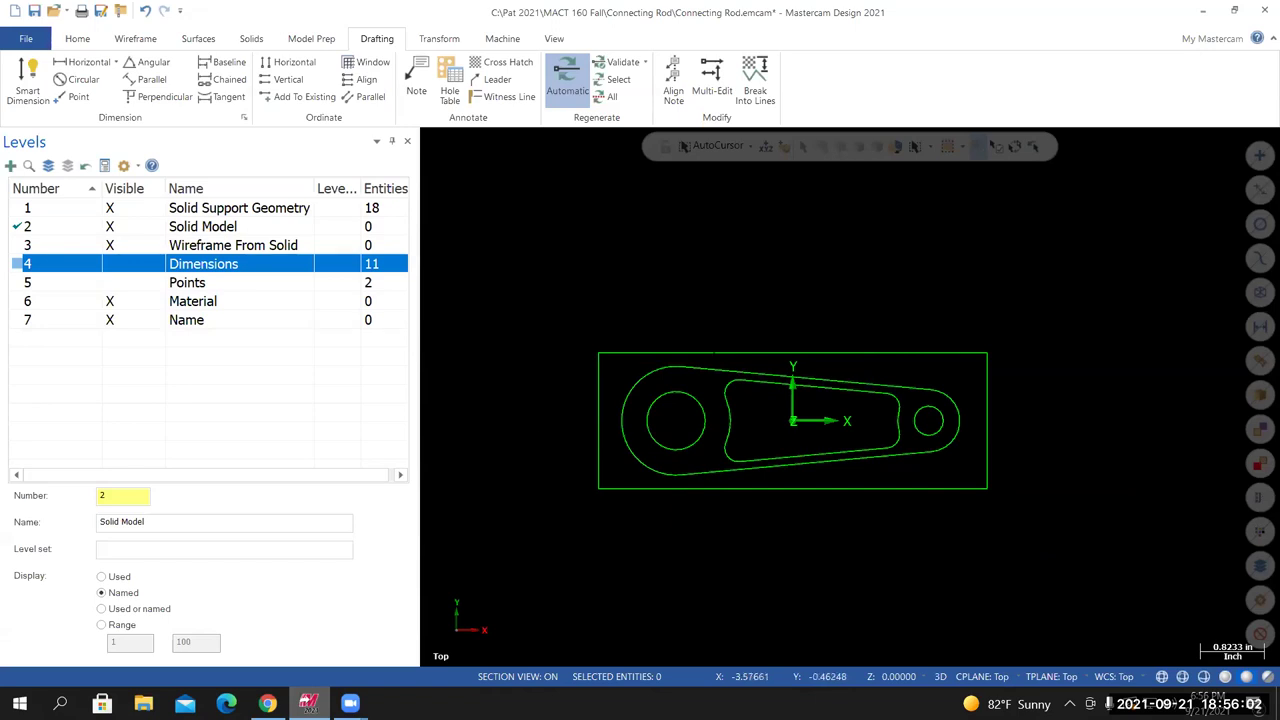
right_click(603, 251)
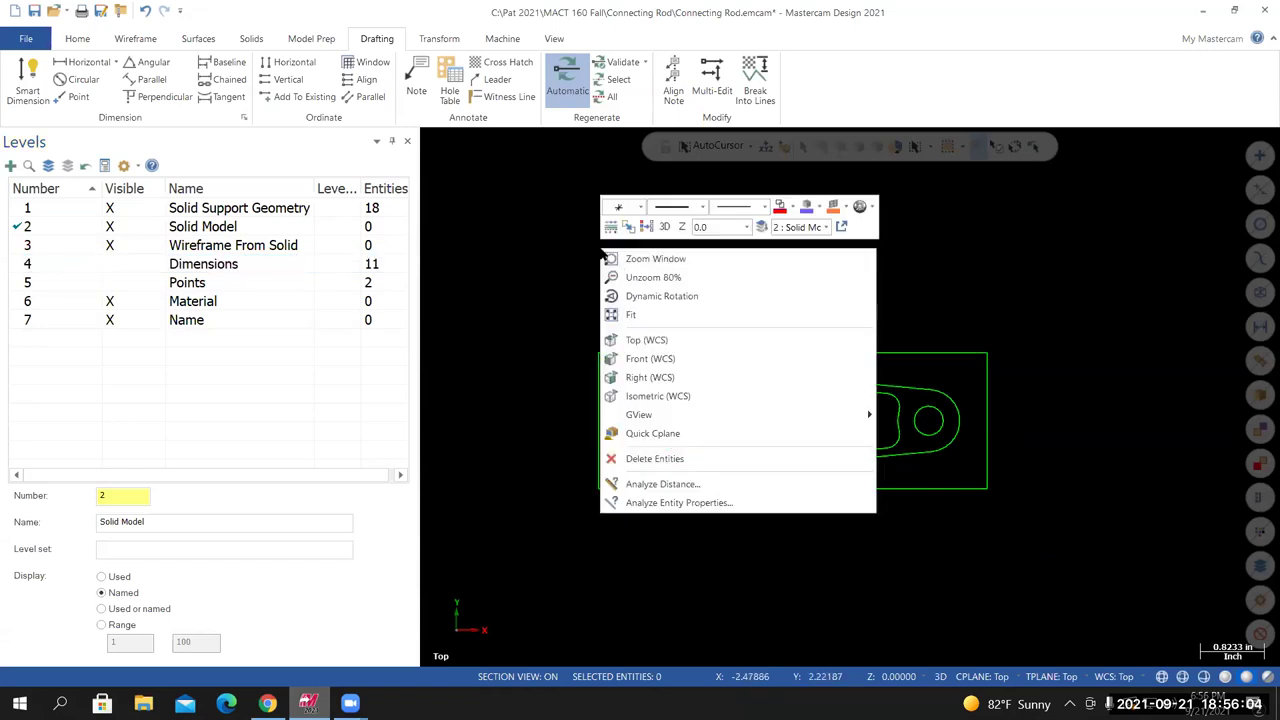
click(652, 398)
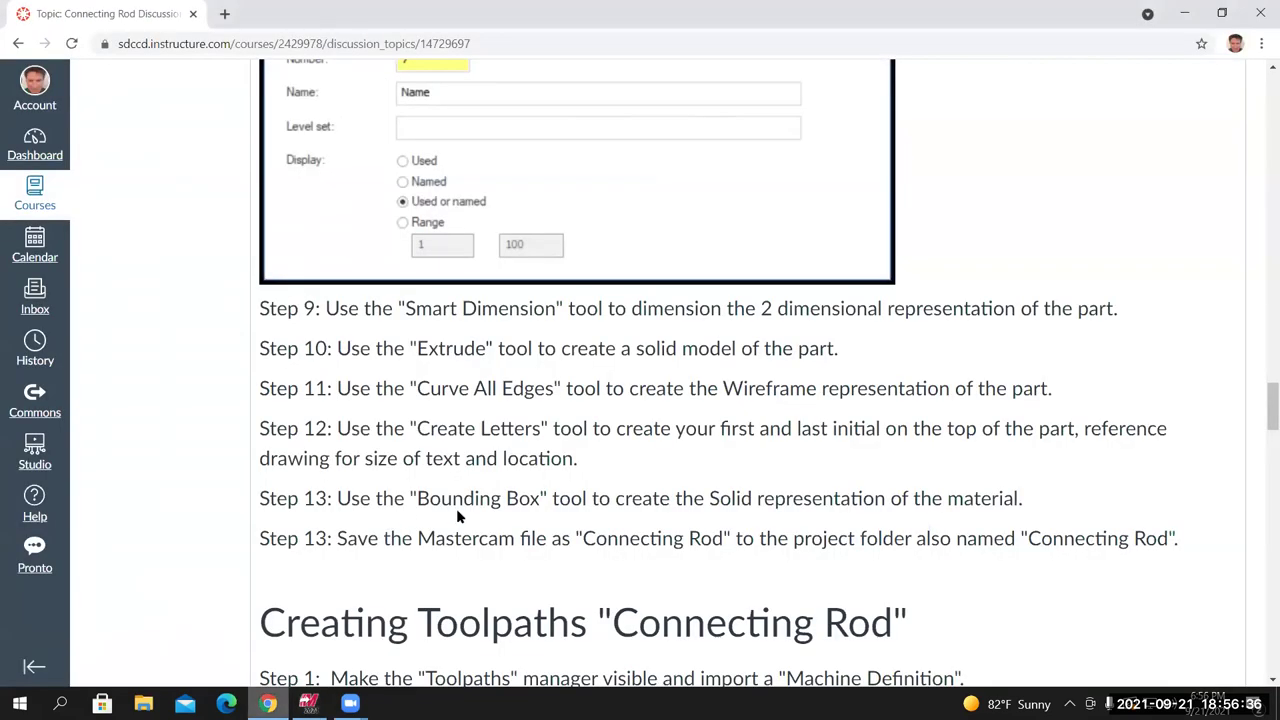
Scroll up to the Connecting Rod drawing in the Canvas discussion, then return to Mastercam
scroll(1238, 454, up, 20)
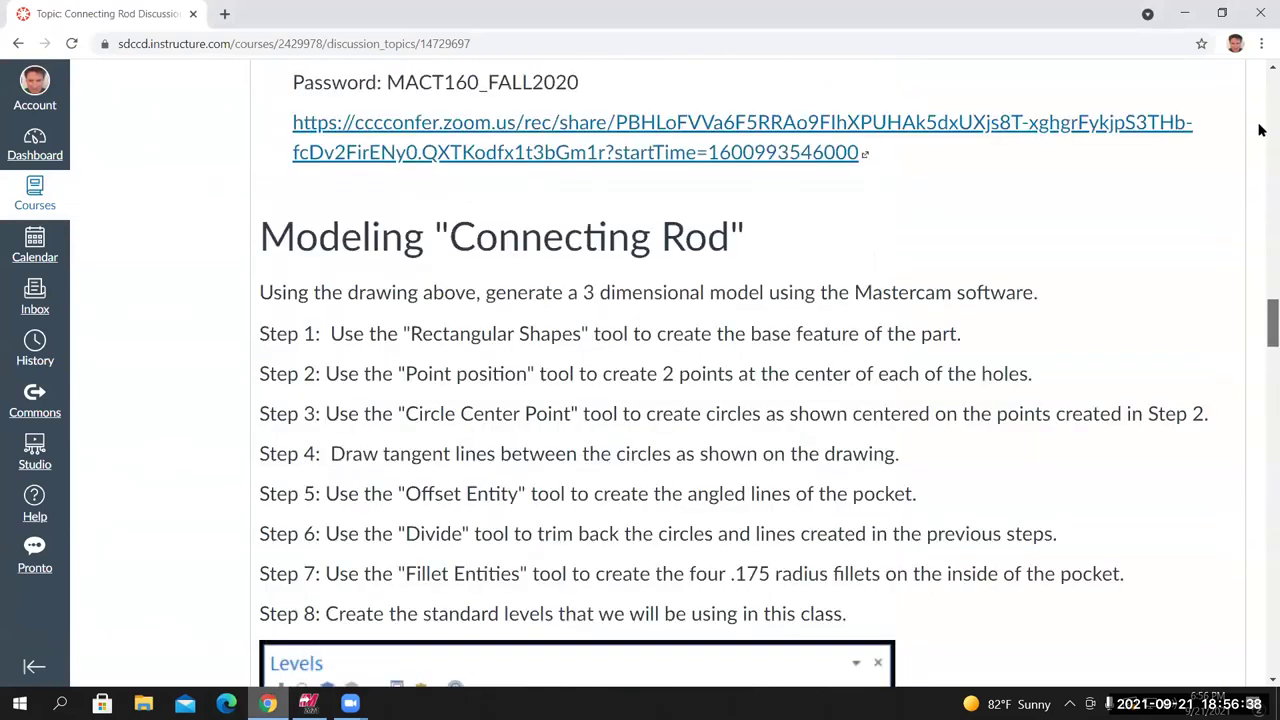
scroll(1260, 119, up, 10)
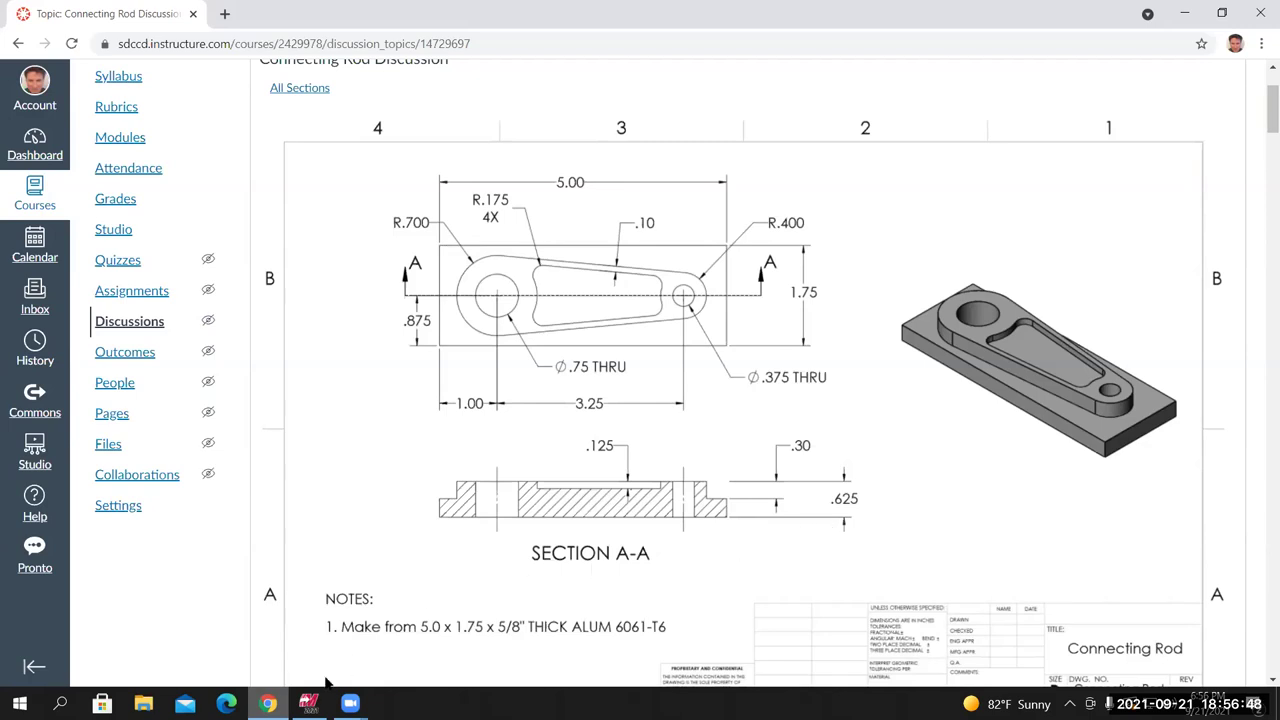
click(308, 703)
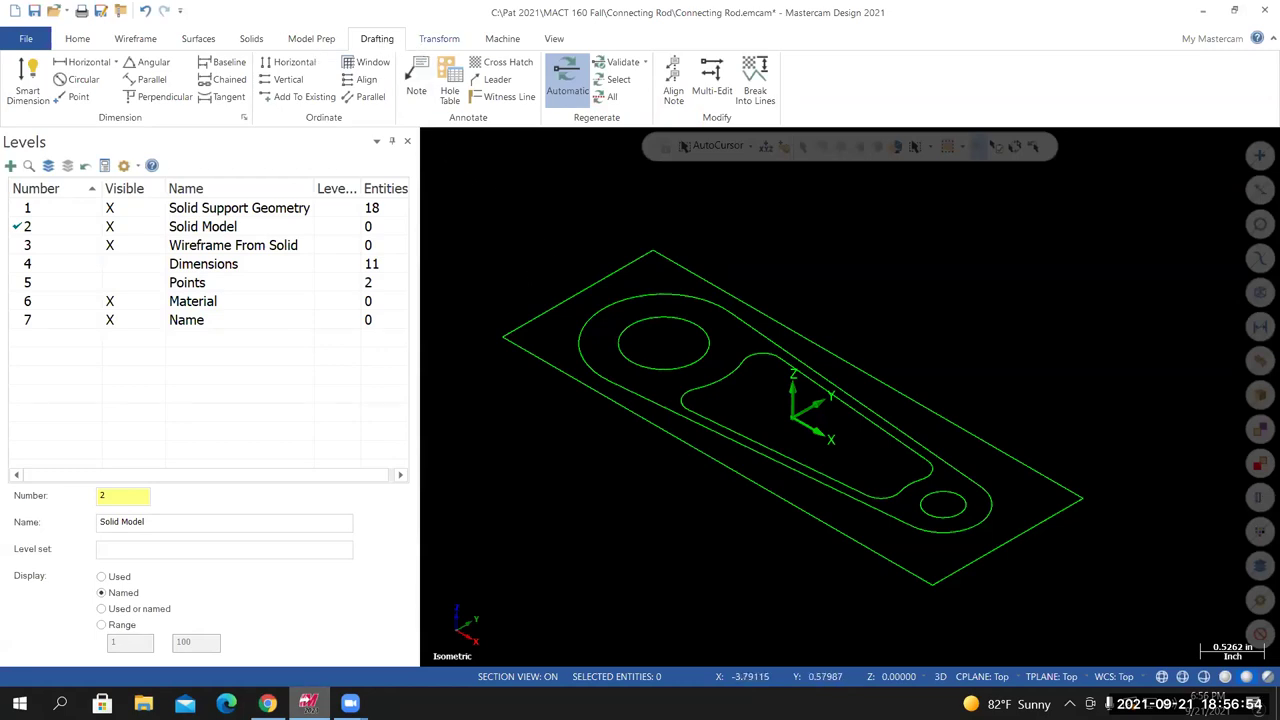
Start a solid extrusion and chain the outer rectangle outline in Cplane chain mode
click(253, 40)
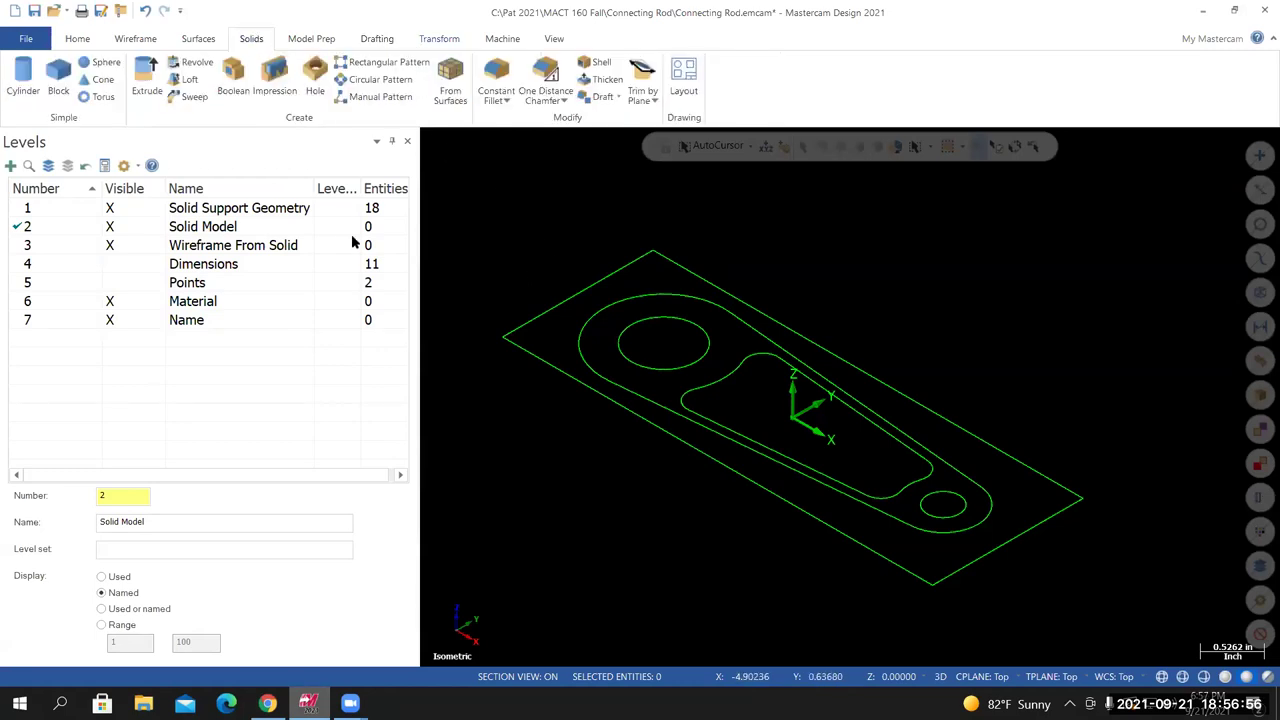
click(150, 85)
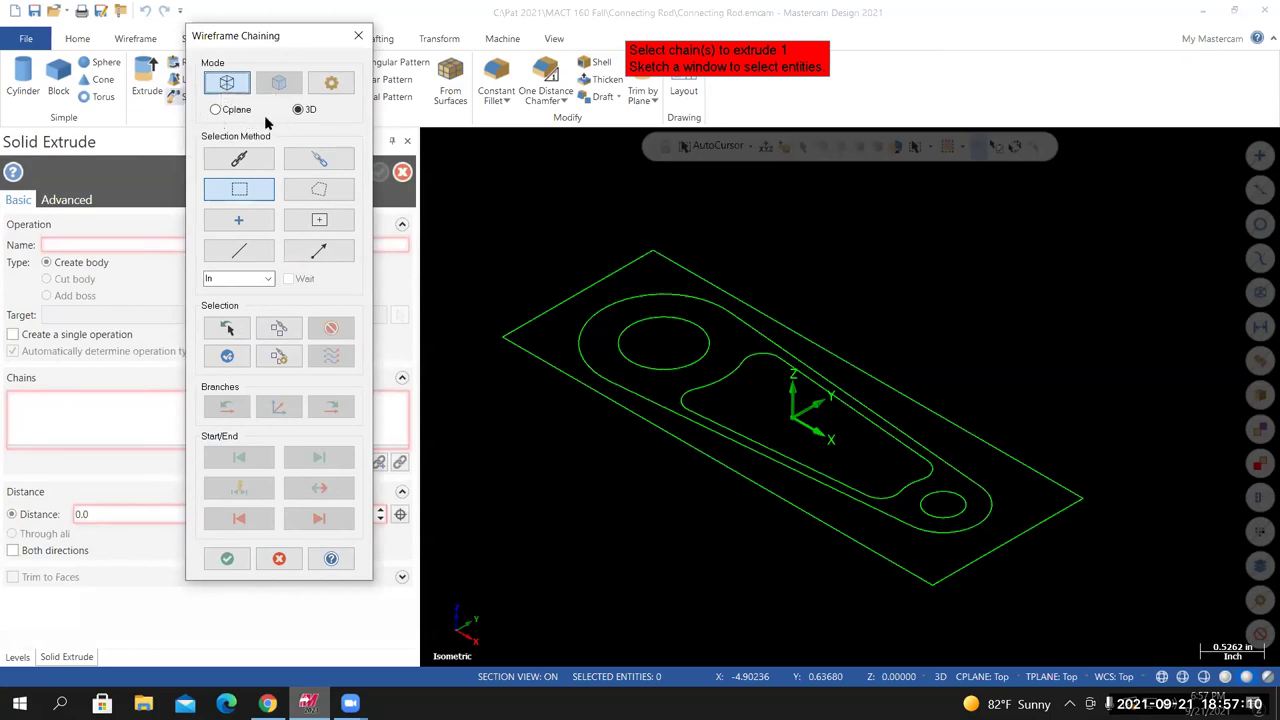
click(216, 110)
click(236, 158)
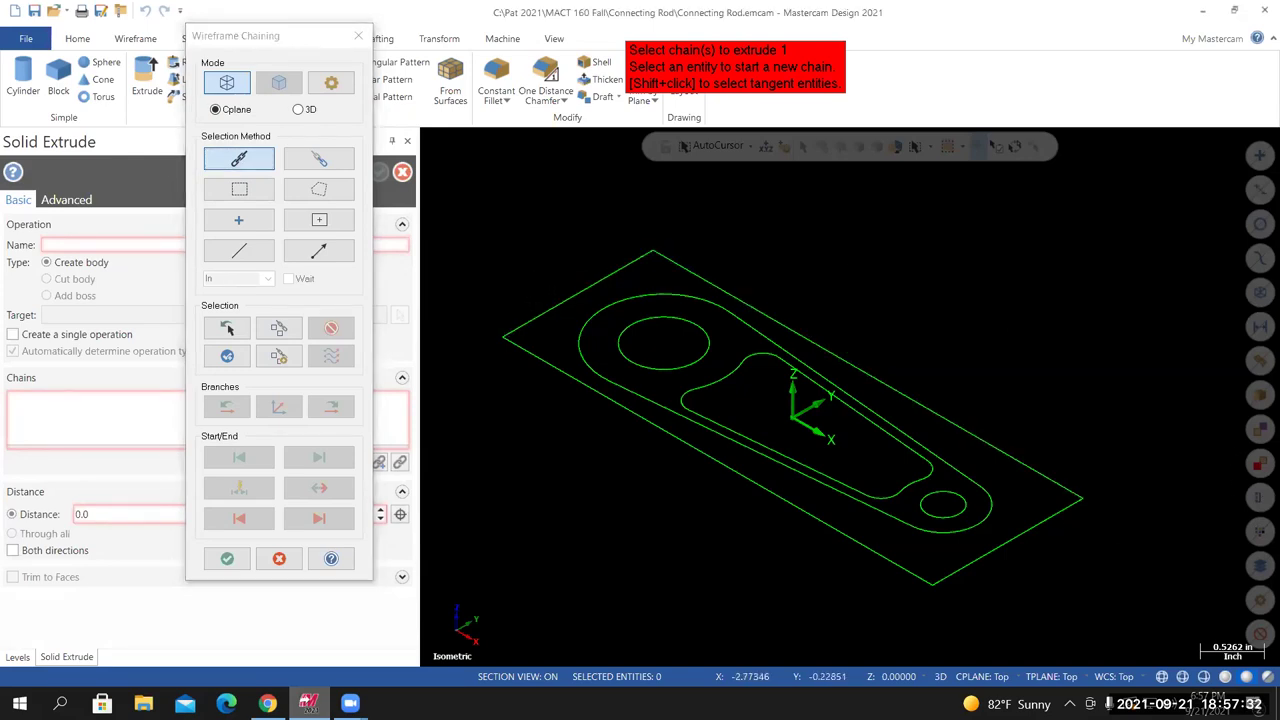
click(530, 321)
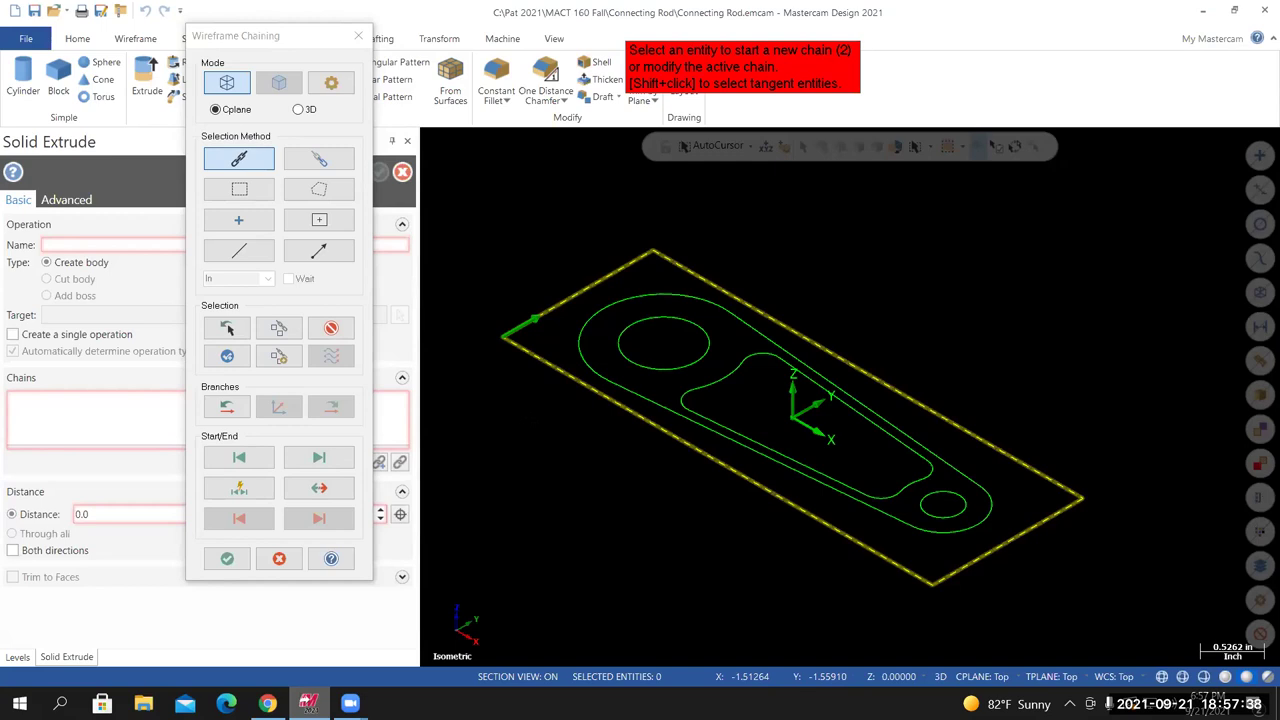
click(227, 559)
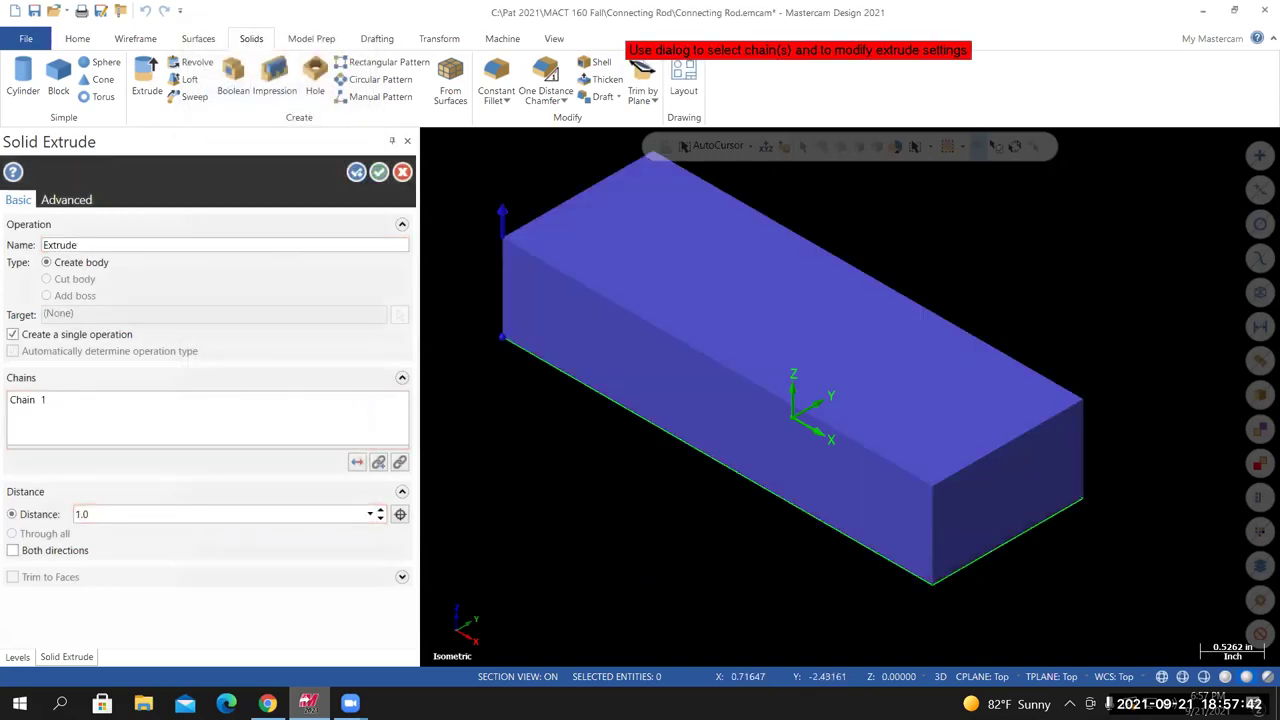
Reverse the extrusion direction so the block extends downward
middle_drag(760, 300, 610, 515)
key(alt+7)
middle_drag(850, 397, 854, 432)
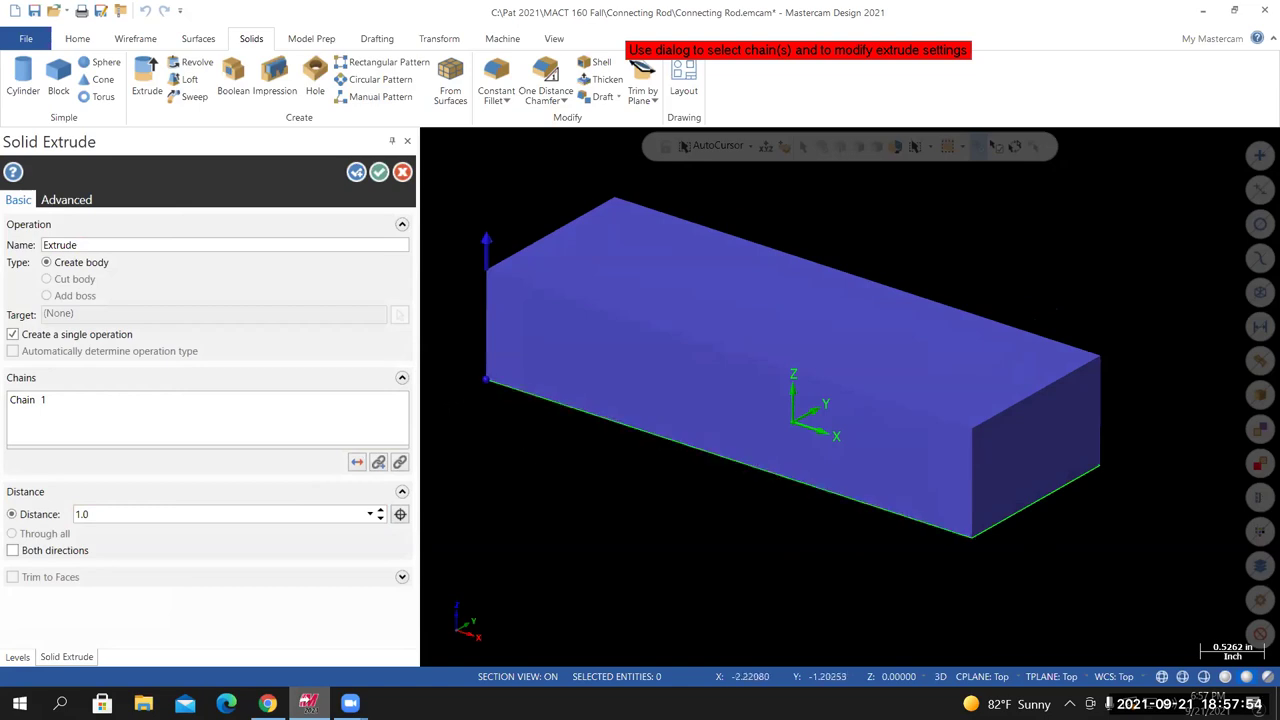
click(357, 463)
middle_drag(604, 497, 640, 495)
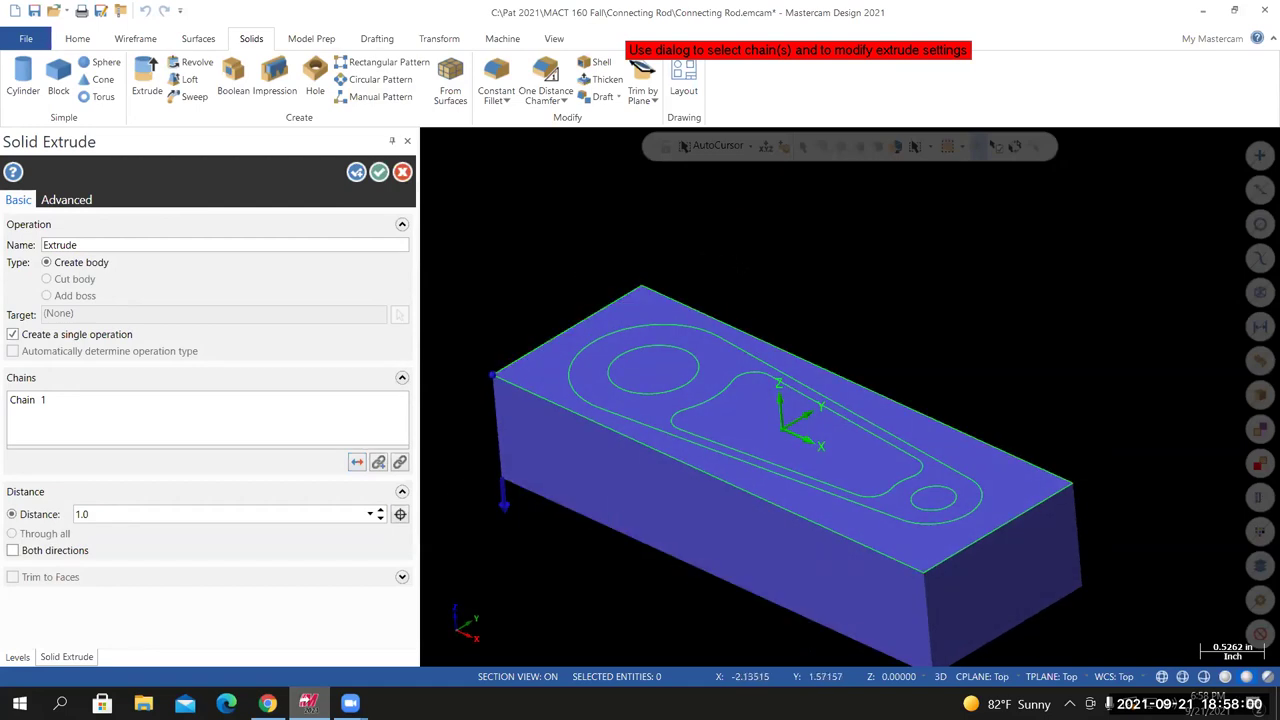
middle_drag(810, 400, 868, 397)
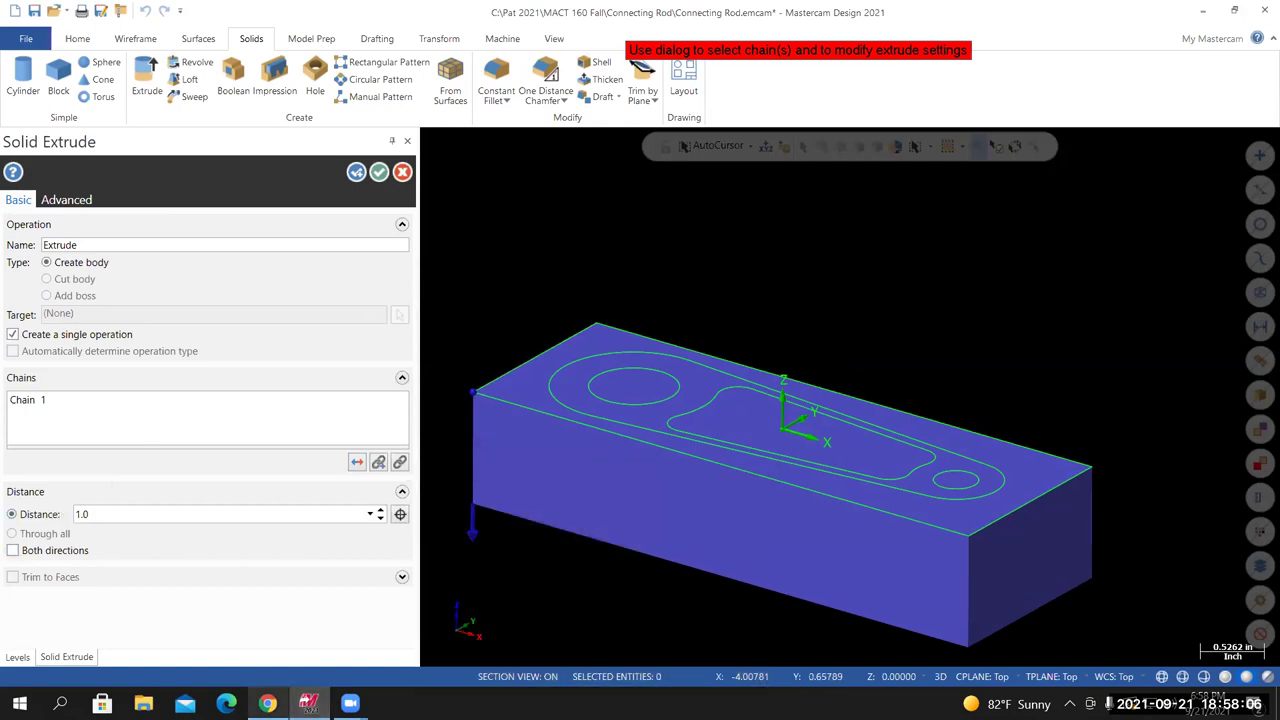
Set the extrude distance to 0.625 and finish creating the solid block
click(267, 703)
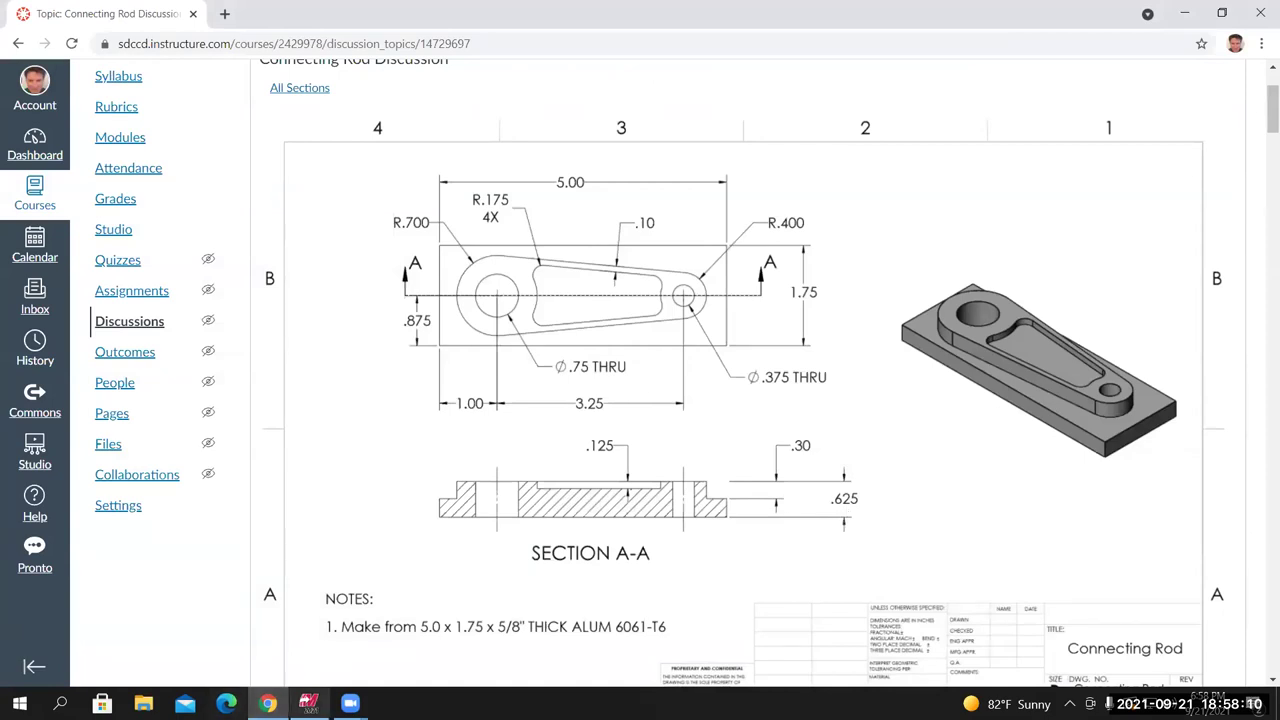
click(308, 703)
click(113, 514)
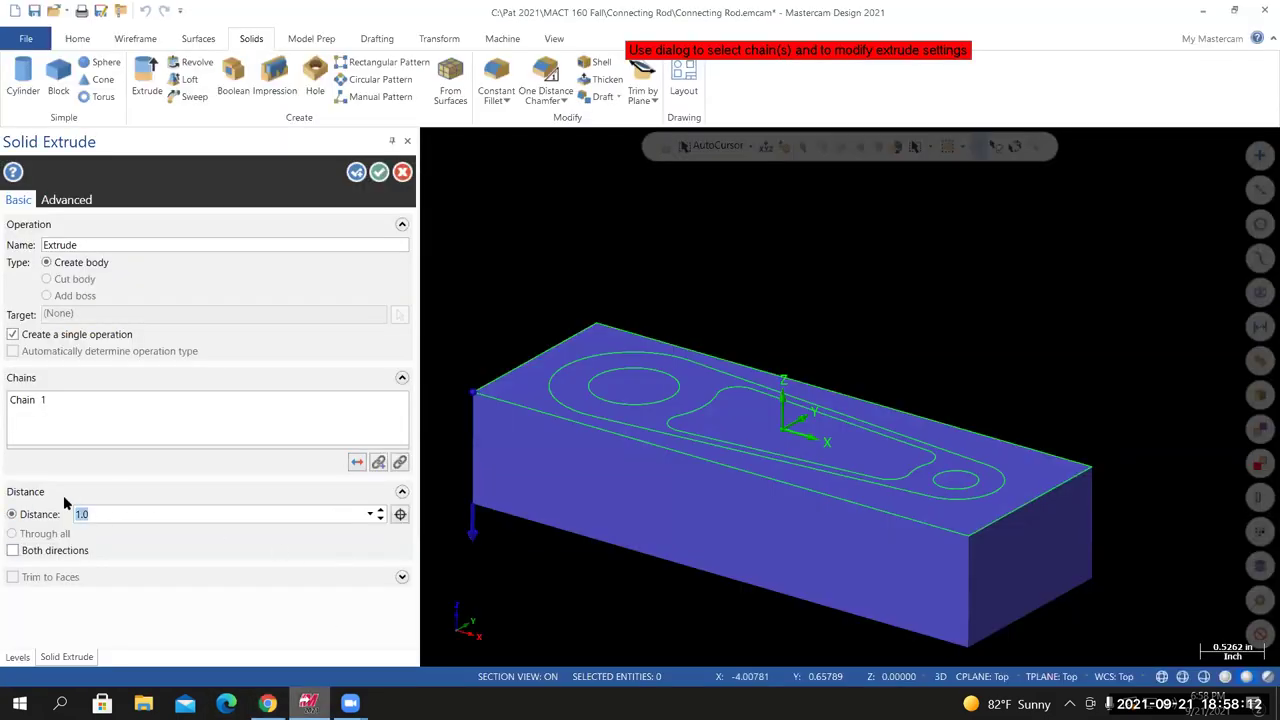
text(.625)
key(Return)
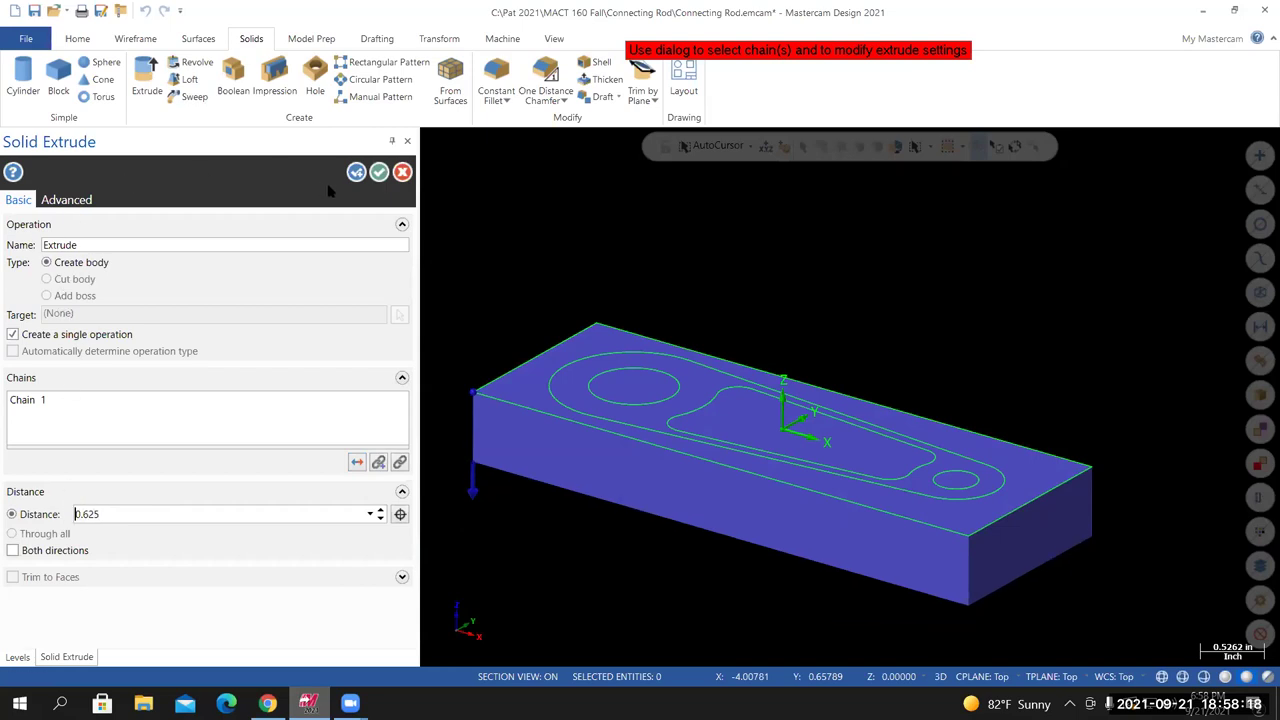
click(379, 172)
mouse_move(710, 477)
middle_down()
mouse_move(690, 480)
mouse_move(740, 475)
mouse_move(677, 489)
mouse_move(757, 471)
mouse_move(680, 505)
middle_up()
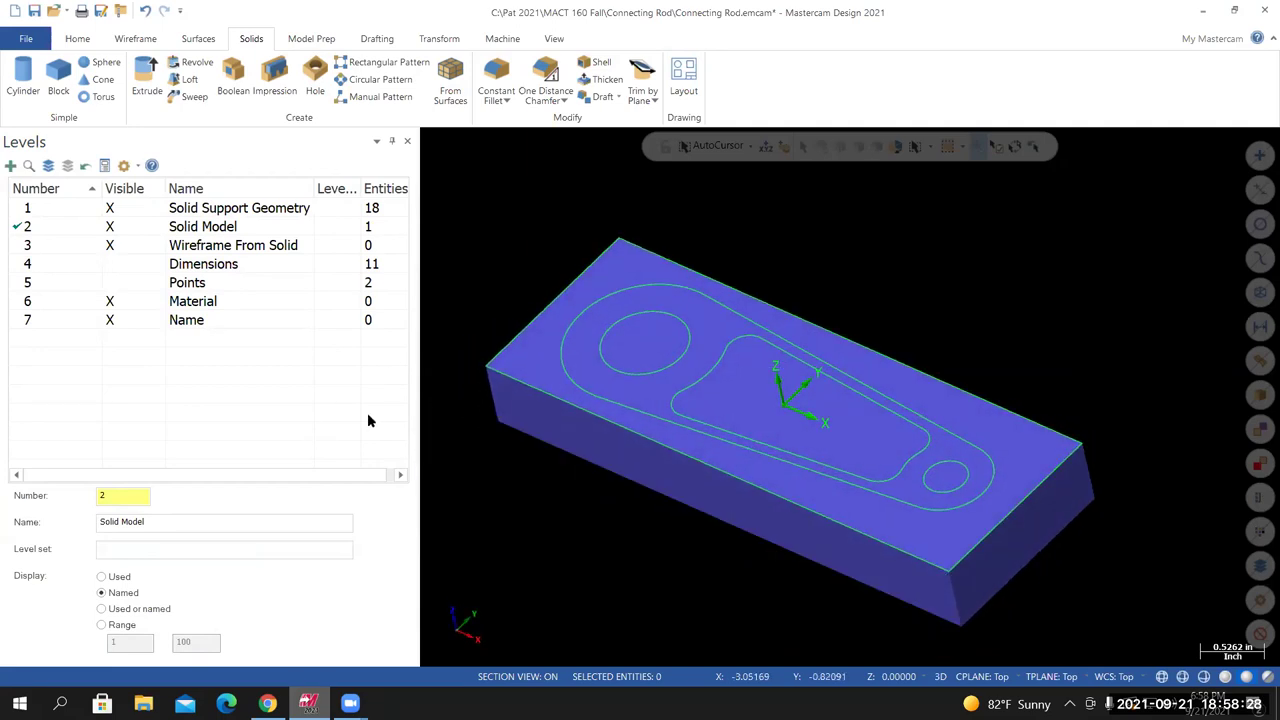
Orbit and zoom around the block, check its top and offset edges, then open the drawing in Chrome
mouse_move(620, 427)
middle_down()
mouse_move(618, 450)
mouse_move(608, 350)
middle_up()
mouse_move(553, 448)
middle_down()
mouse_move(606, 420)
mouse_move(723, 420)
mouse_move(636, 434)
mouse_move(650, 420)
mouse_move(649, 446)
mouse_move(591, 457)
mouse_move(613, 464)
middle_up()
middle_drag(850, 396, 850, 397)
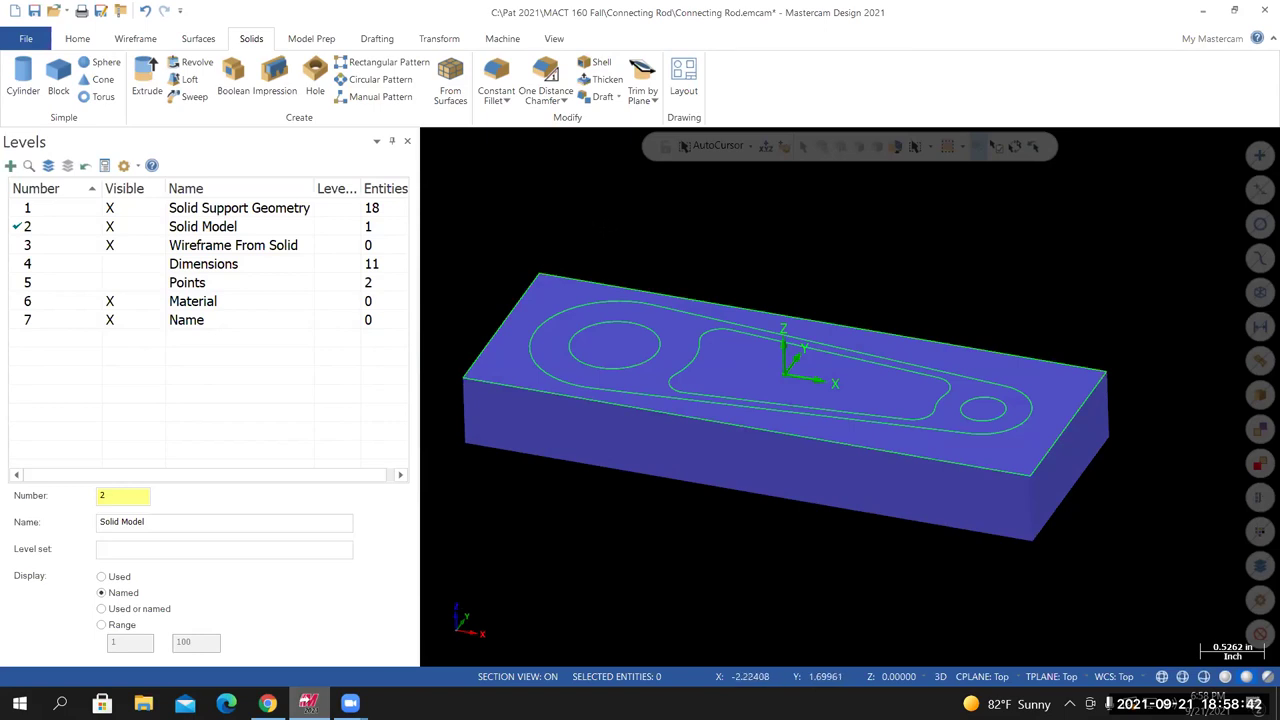
scroll(538, 242, up, 3)
scroll(538, 242, down, 2)
scroll(538, 242, up, 1)
click(502, 350)
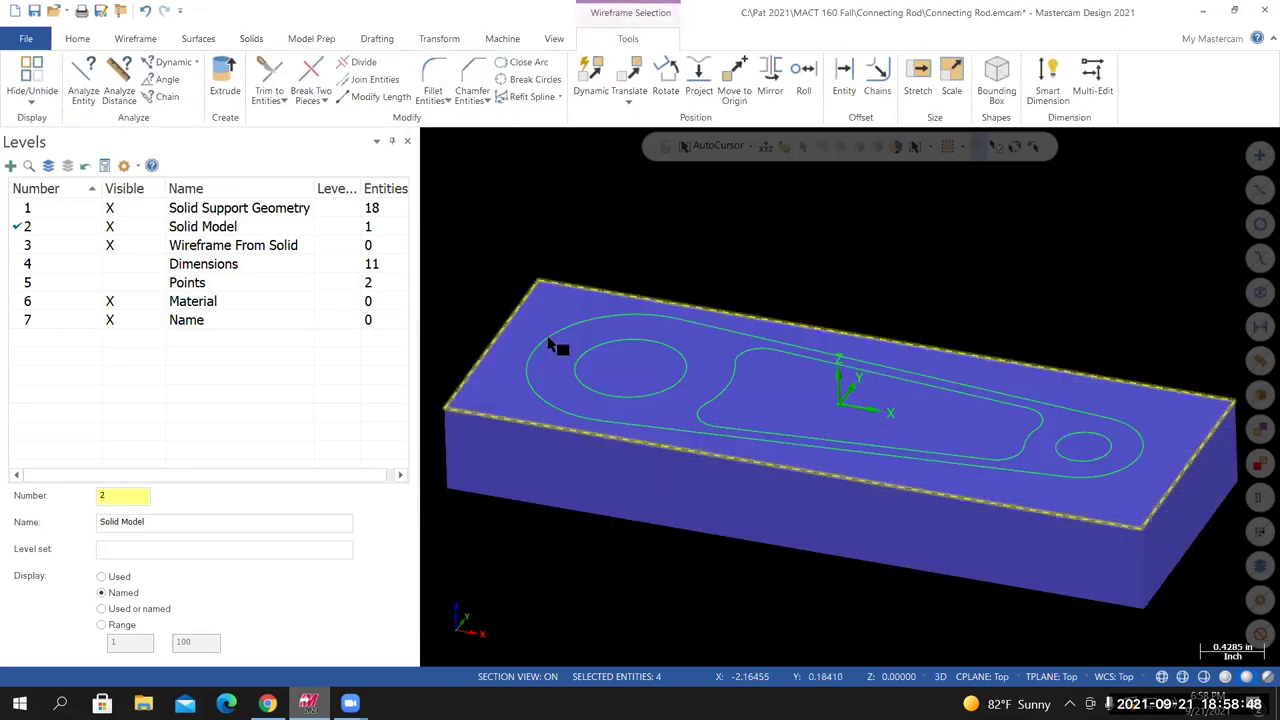
click(560, 338)
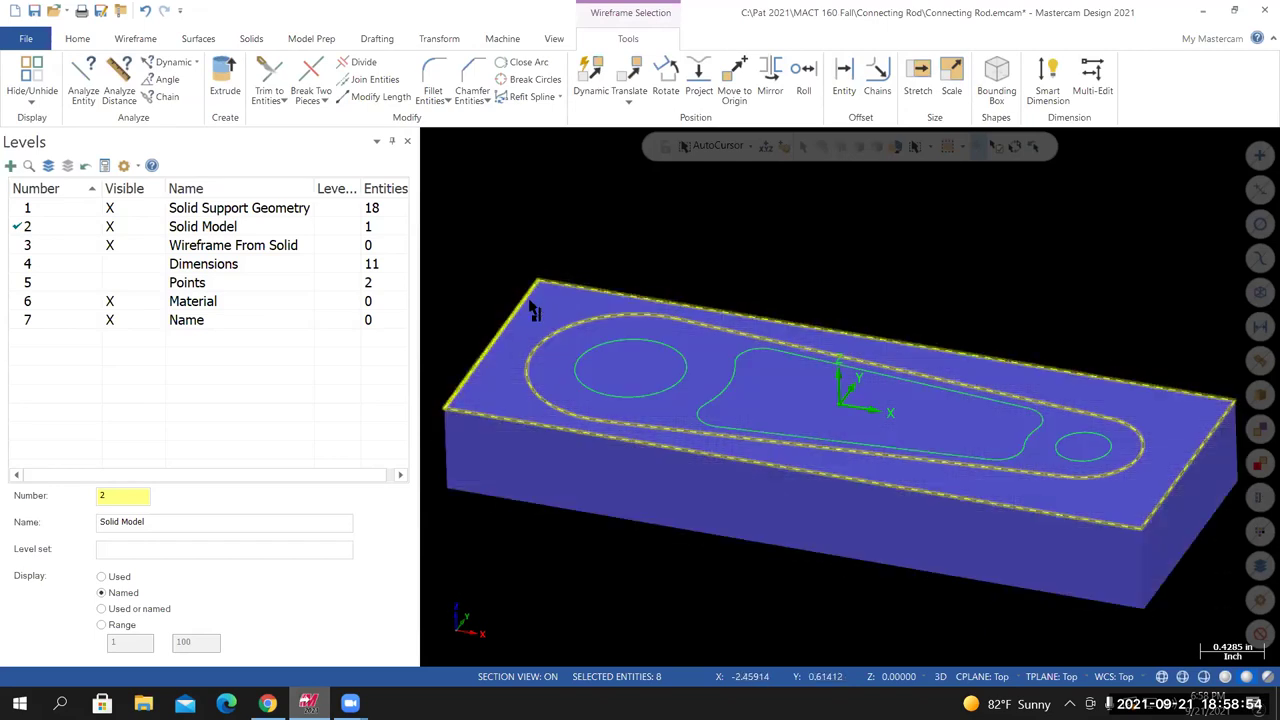
key(Escape)
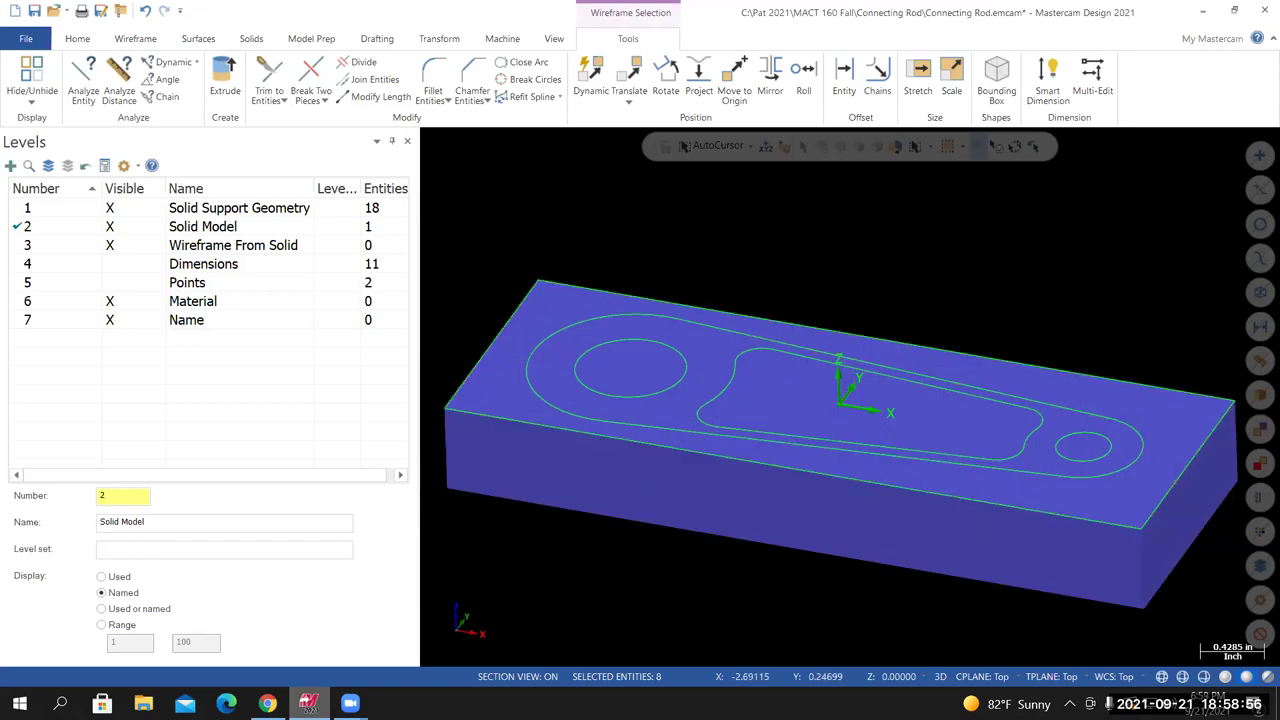
click(267, 703)
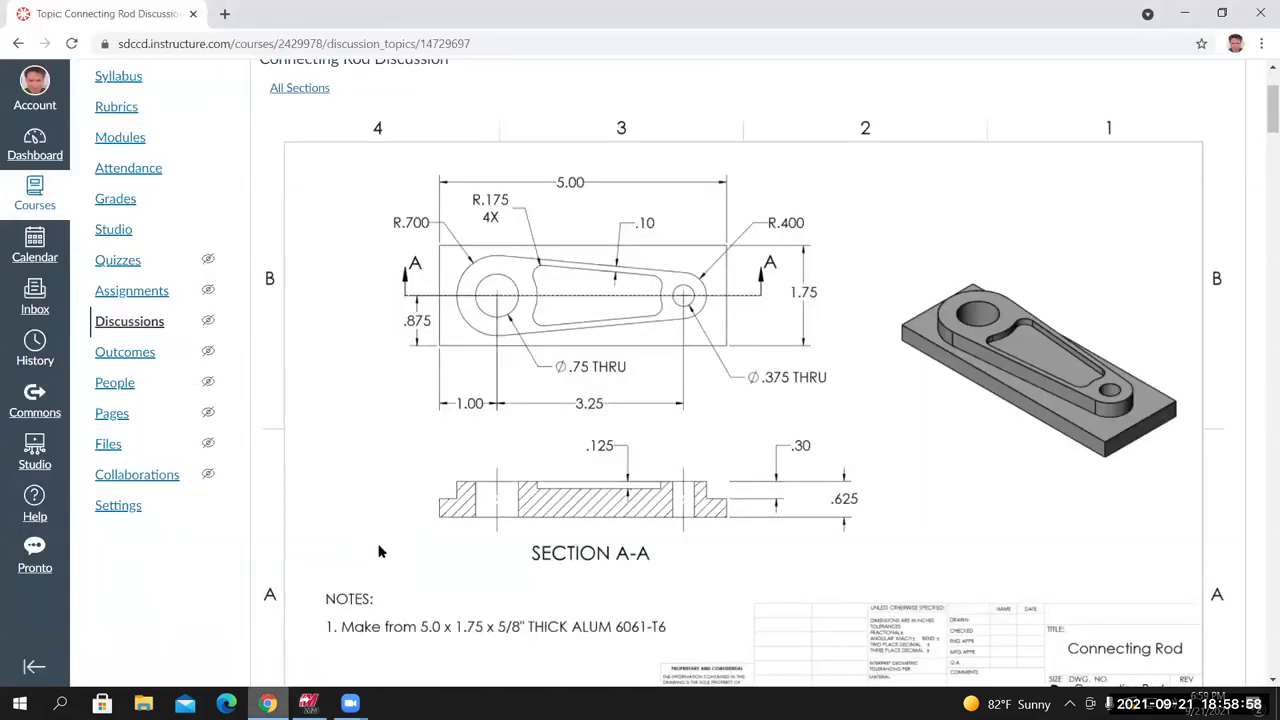
Scroll the Canvas drawing to the Section A-A depths, then return to the Mastercam solid
scroll(568, 500, up, 3)
scroll(568, 505, down, 3)
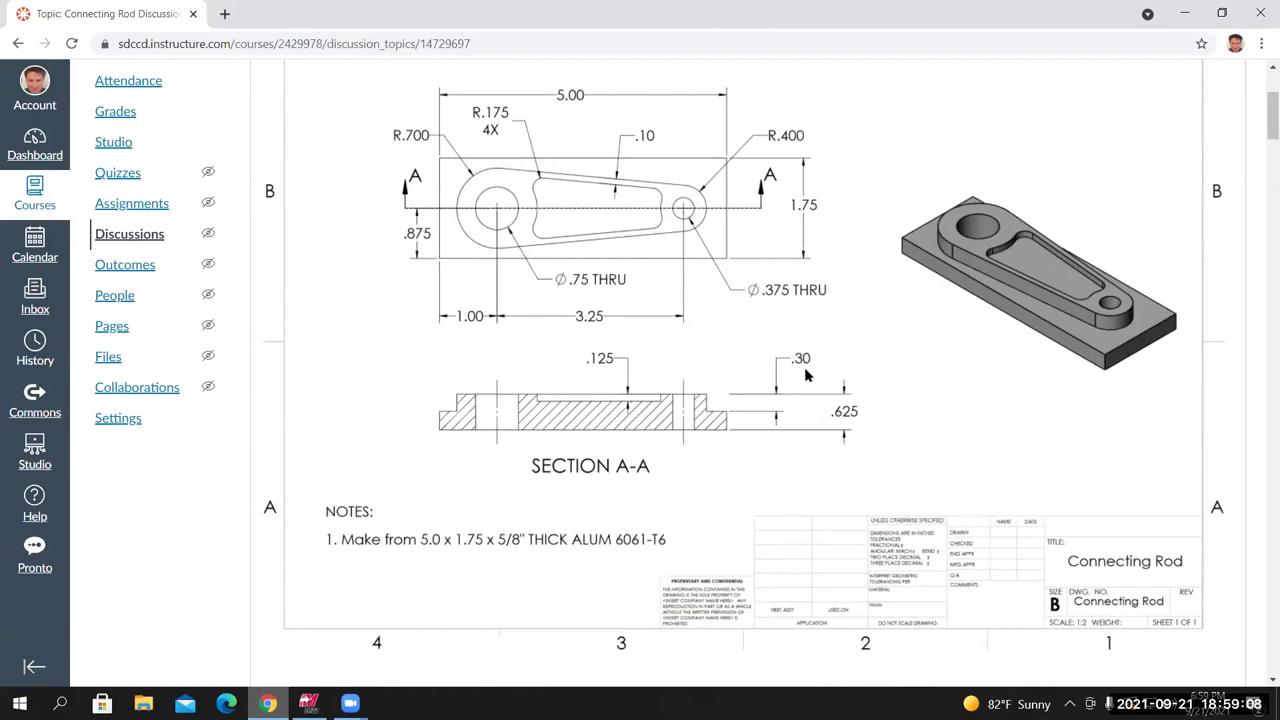
click(308, 703)
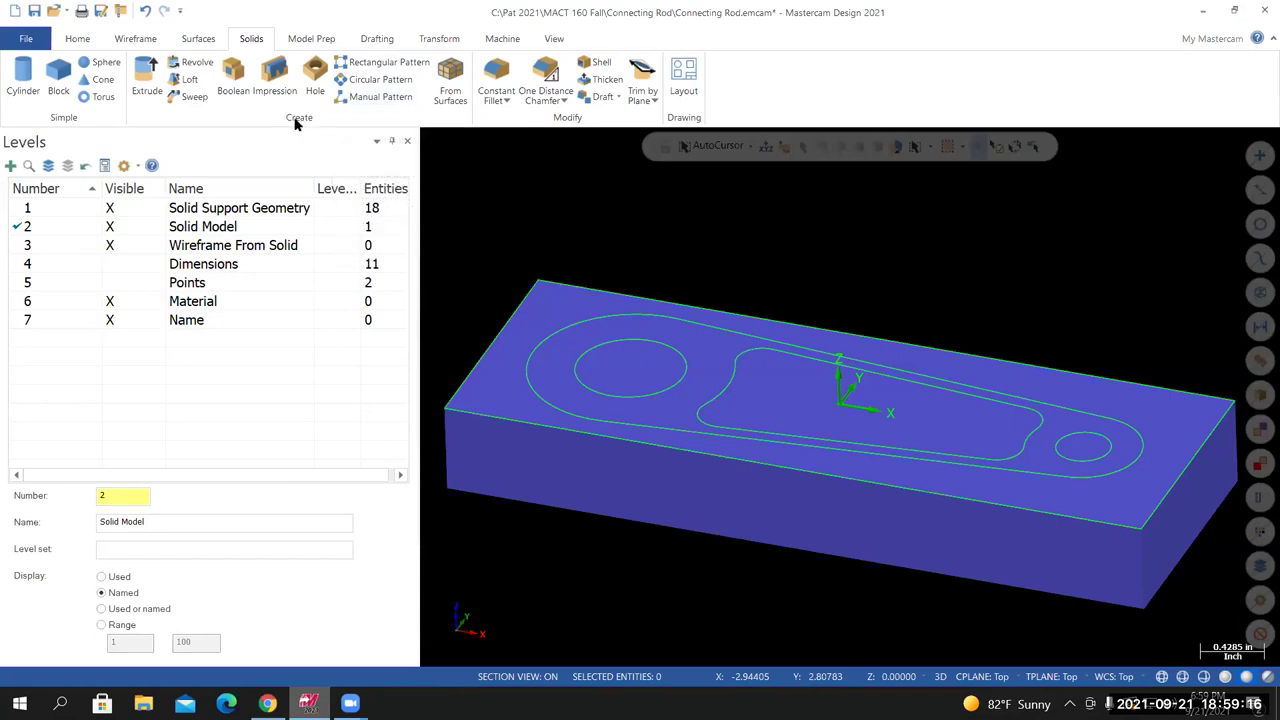
Start a new extrusion and chain the rectangle outline on the block
click(145, 80)
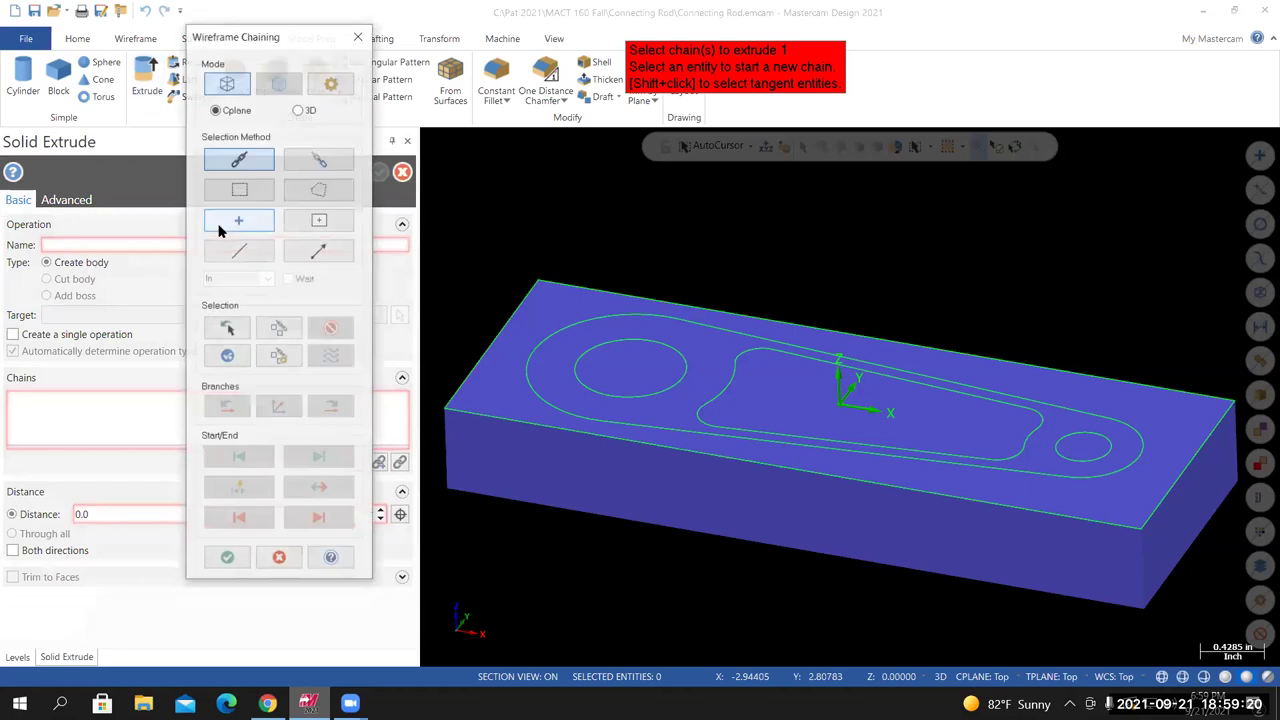
drag(212, 45, 187, 71)
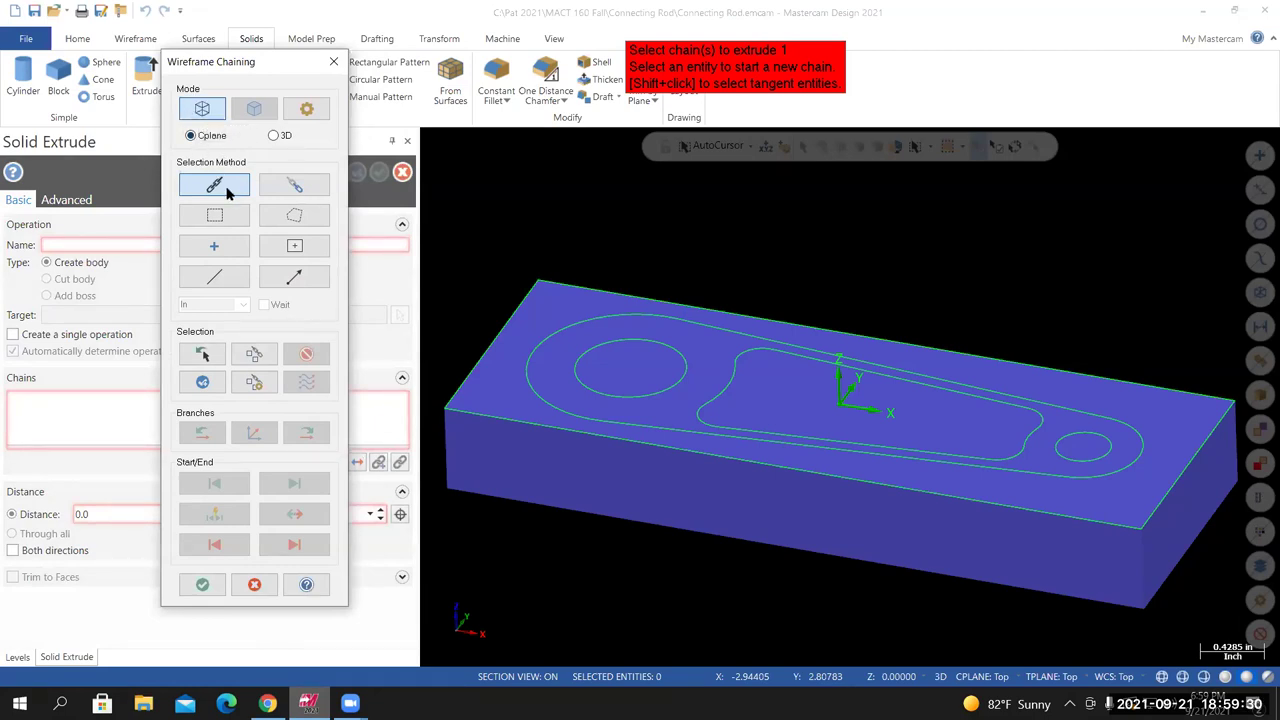
scroll(514, 257, down, 2)
scroll(450, 266, up, 2)
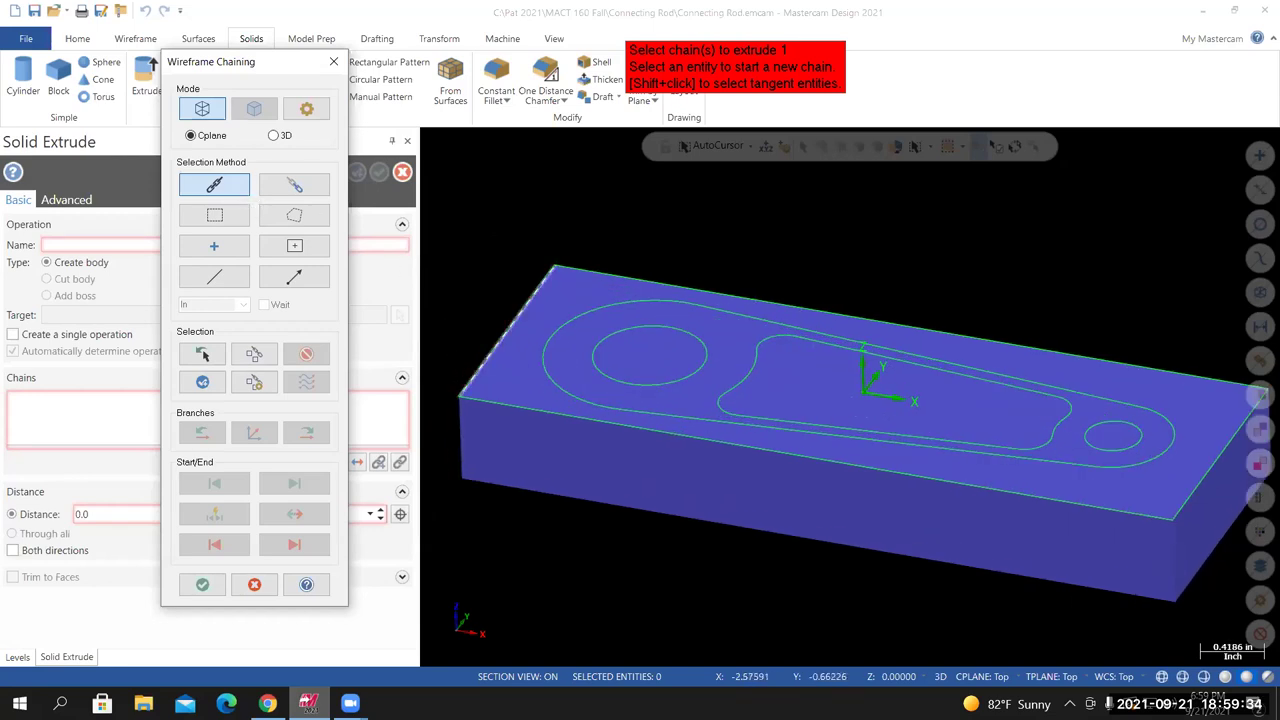
click(490, 350)
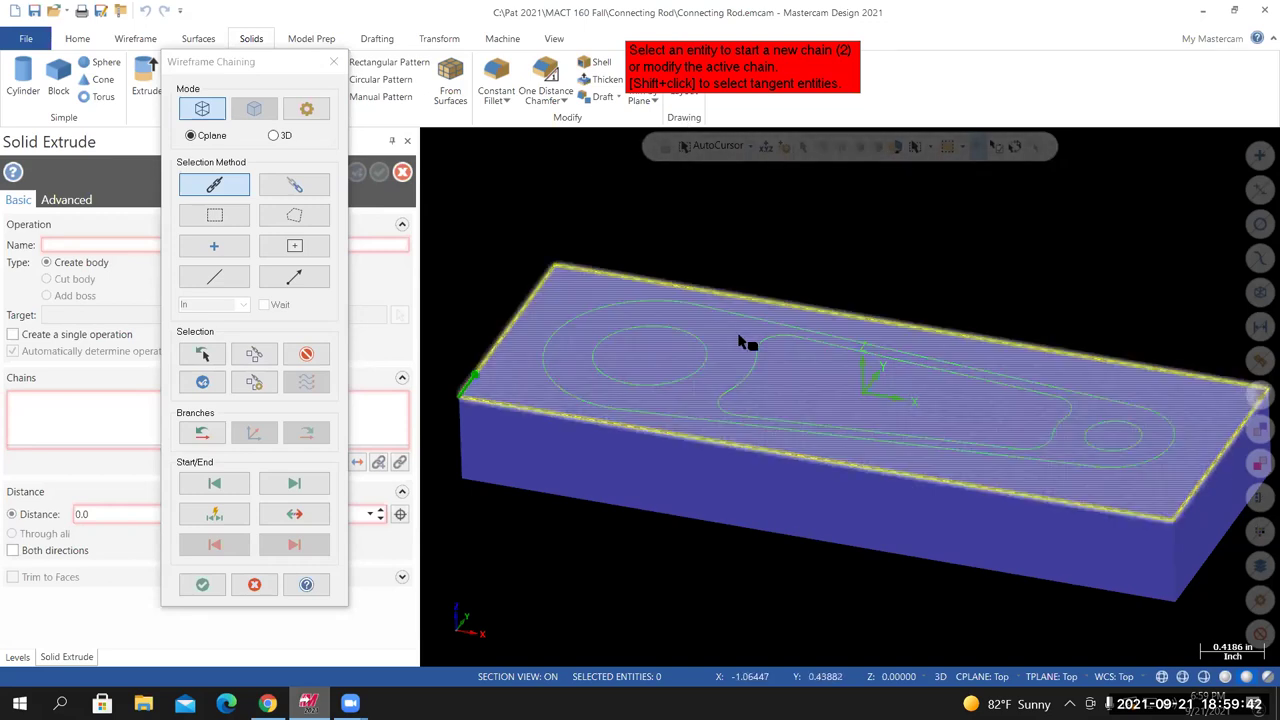
In wireframe view, chain the outer connecting-rod profile and confirm both chains
middle_drag(766, 322, 787, 300)
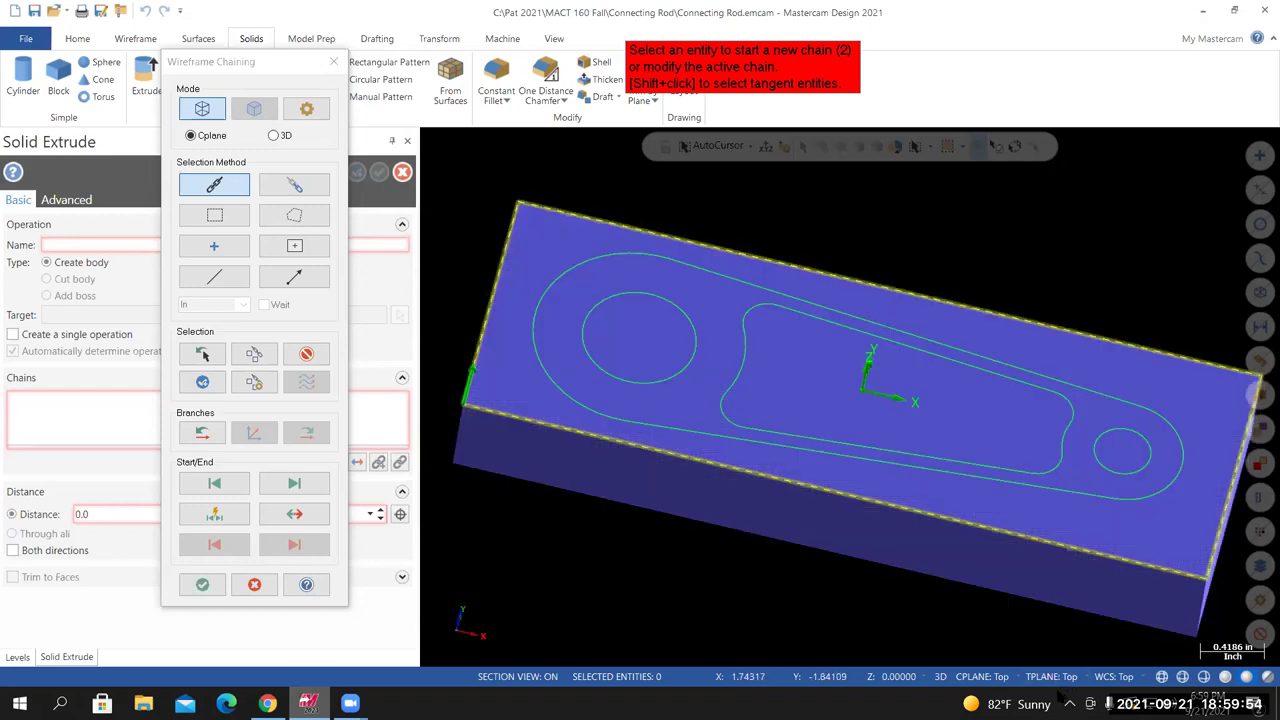
click(1162, 677)
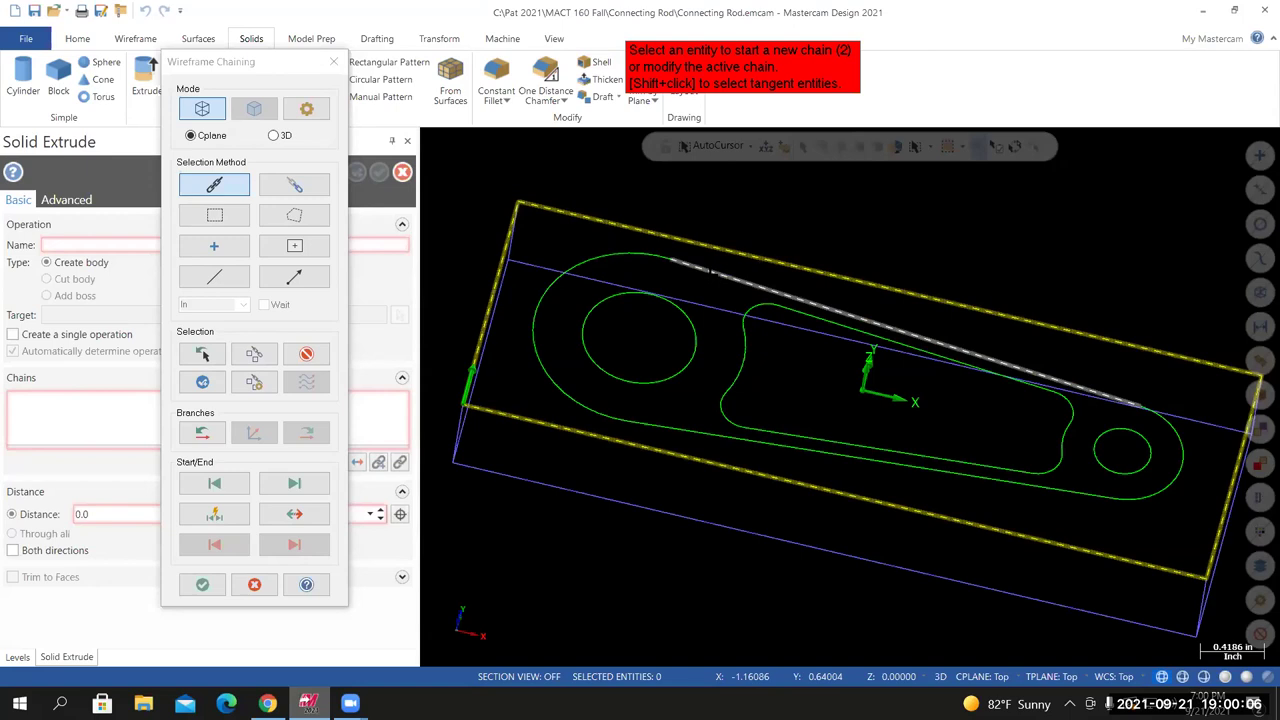
click(709, 271)
middle_drag(709, 271, 562, 244)
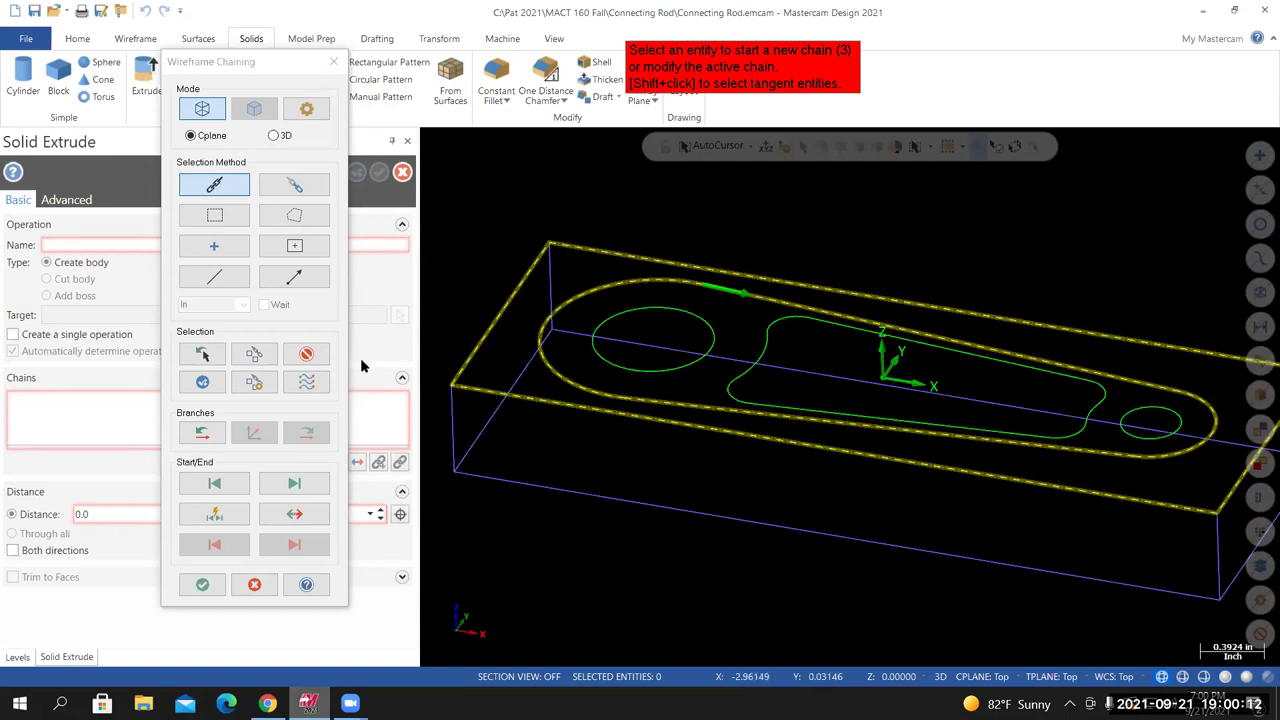
click(202, 585)
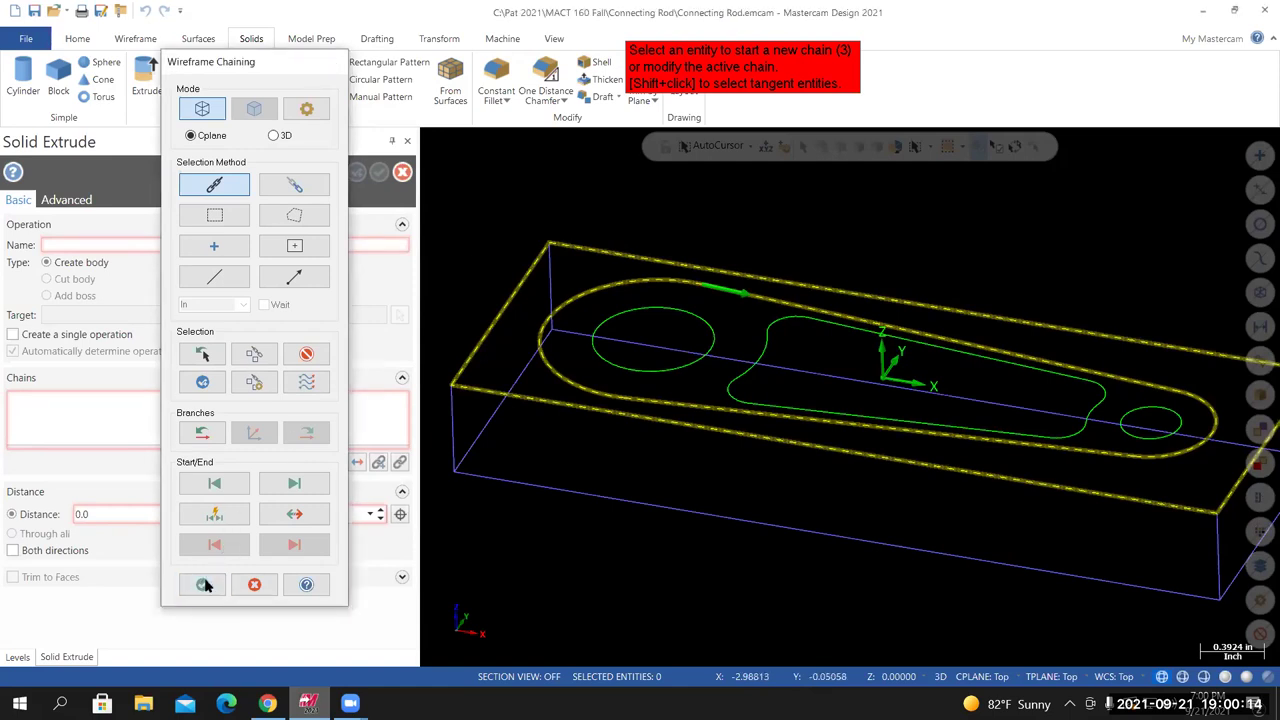
middle_drag(850, 397, 900, 585)
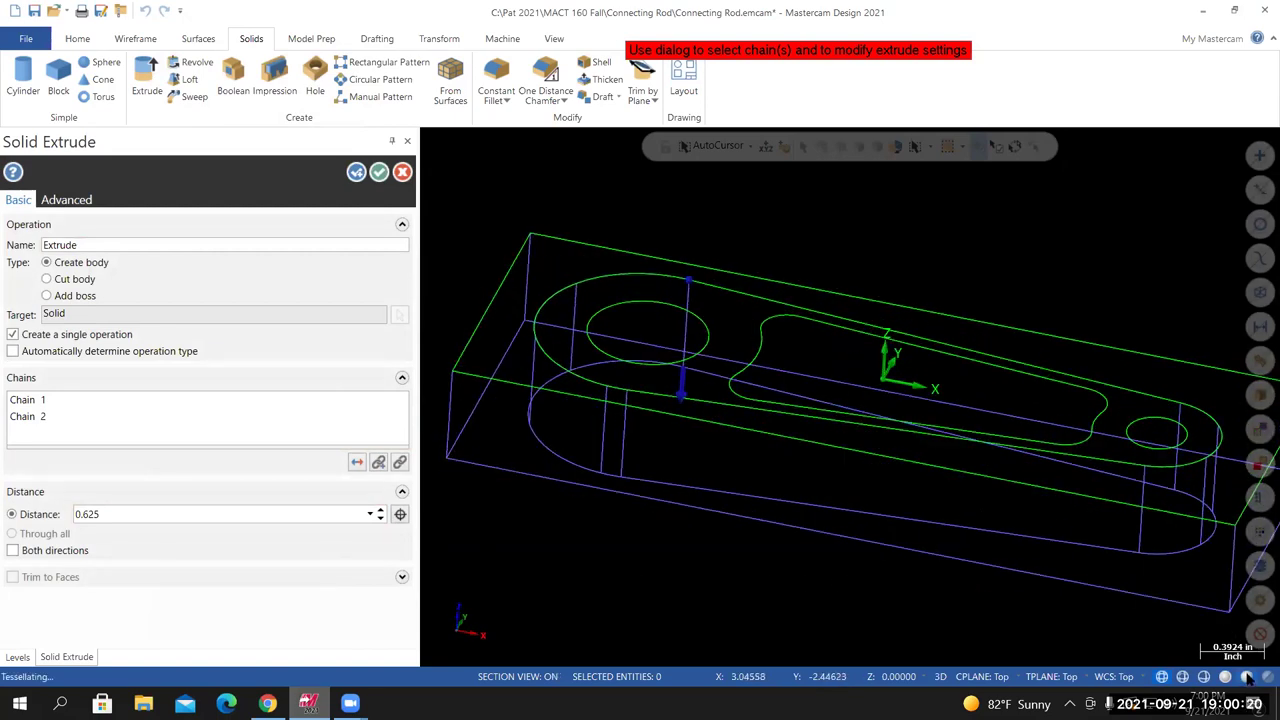
Make the shaded extrusion a Cut body with a 0.3 distance
click(1247, 678)
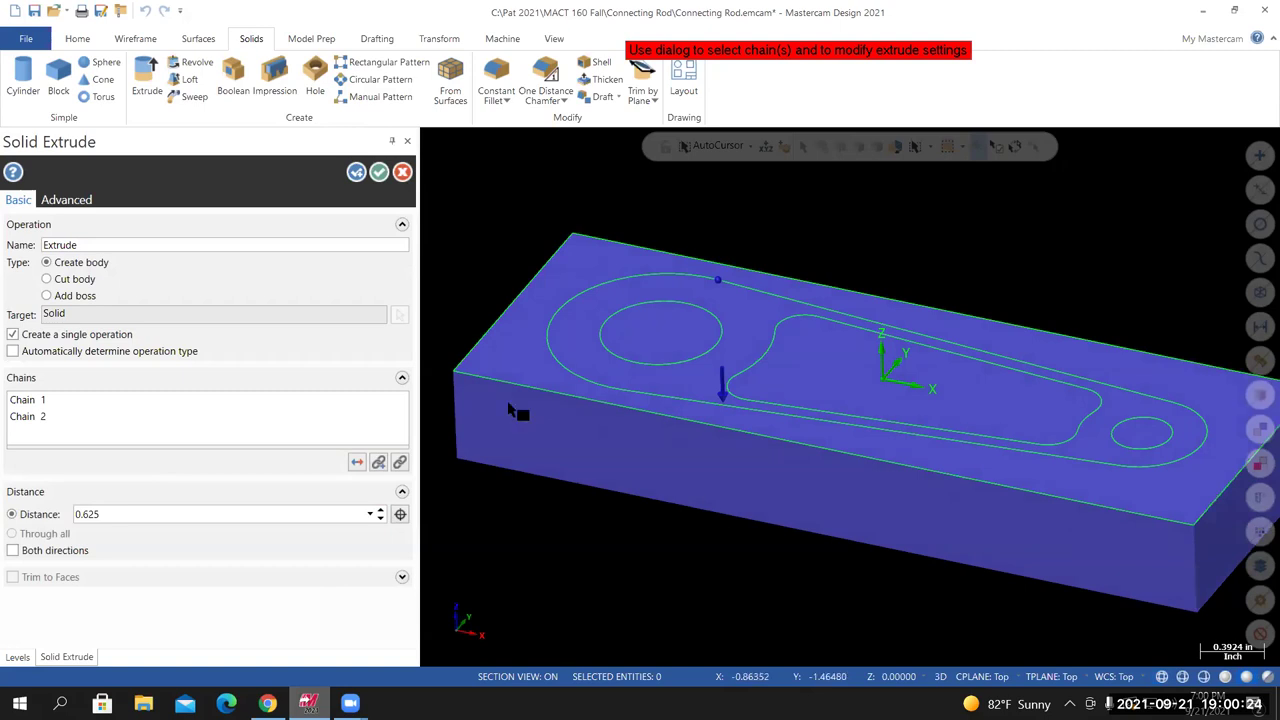
click(47, 281)
middle_drag(850, 397, 590, 445)
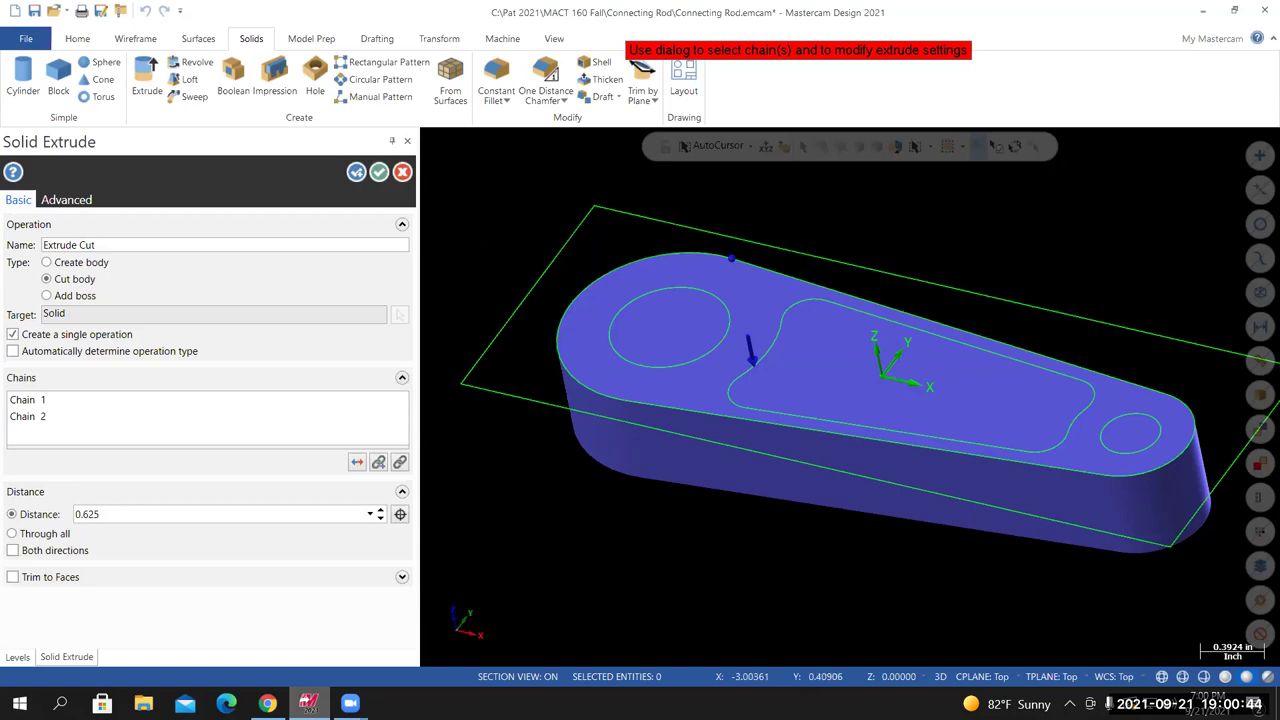
mouse_move(850, 440)
middle_down()
mouse_move(850, 385)
mouse_move(850, 440)
middle_up()
double_click(86, 514)
text(.3)
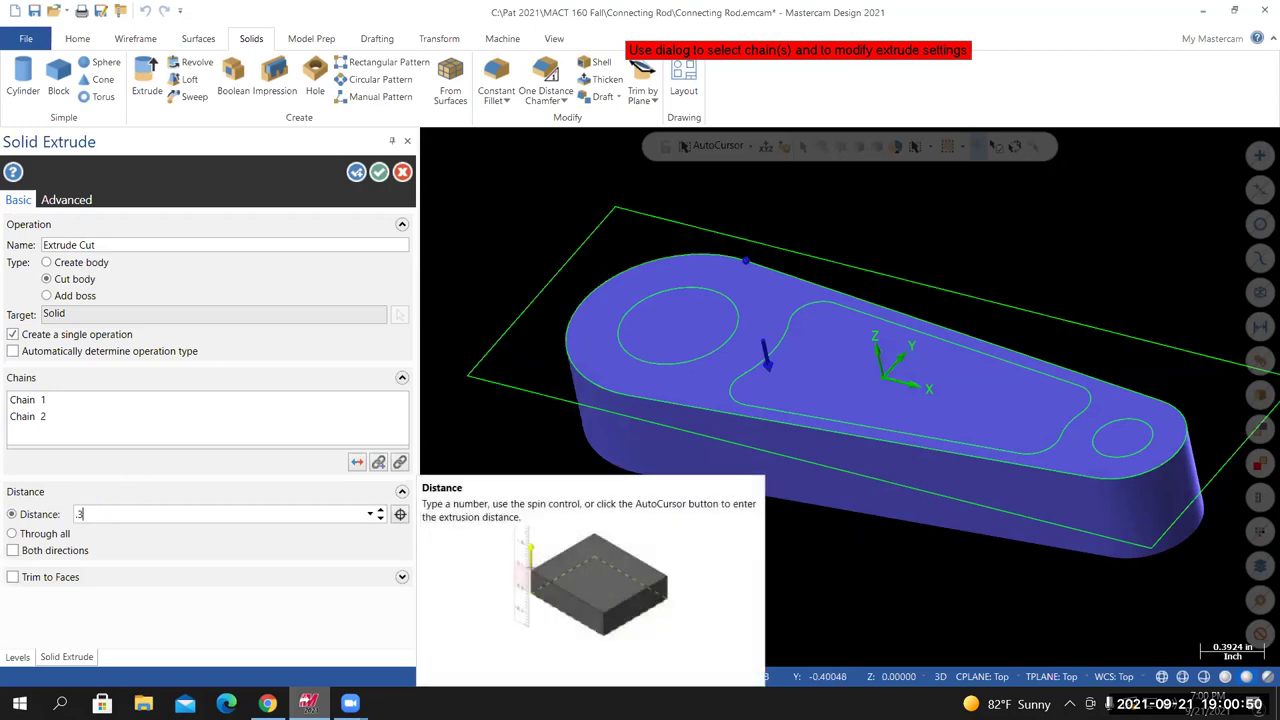
key(Return)
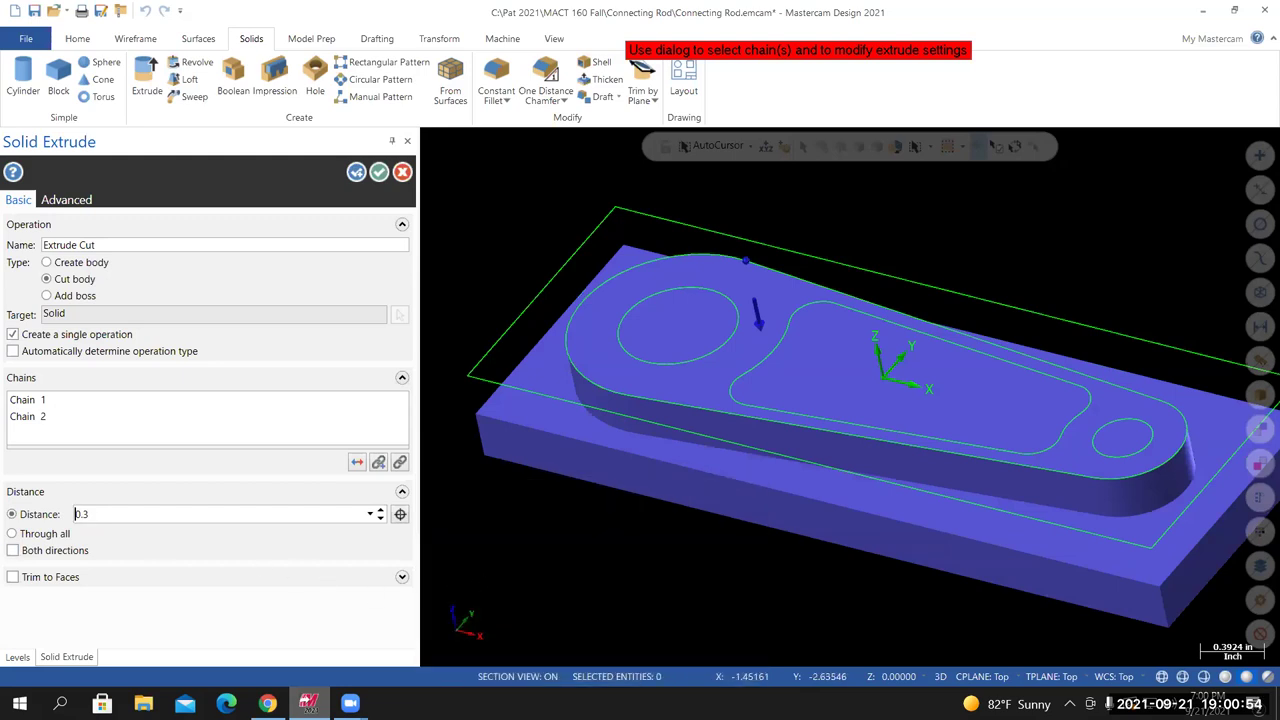
Reverse the chain direction so the cut is correct and accept the Extrude Cut
middle_drag(835, 405, 845, 340)
click(60, 416)
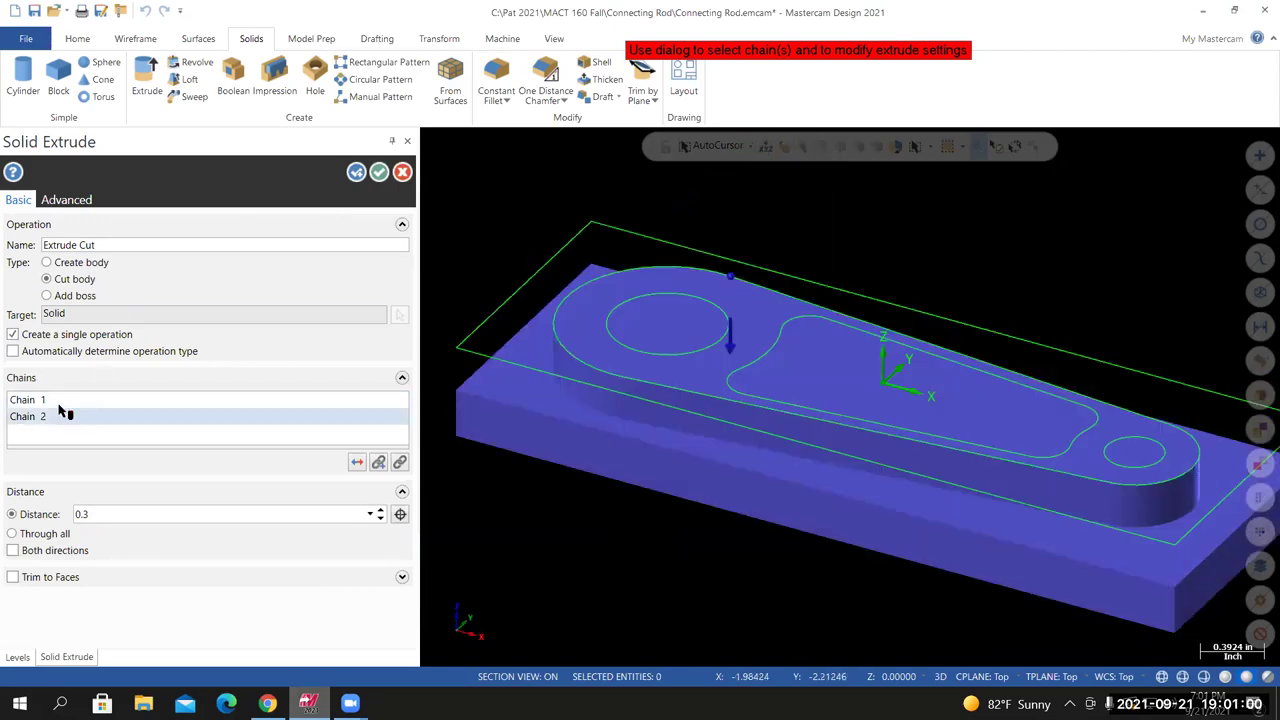
click(575, 393)
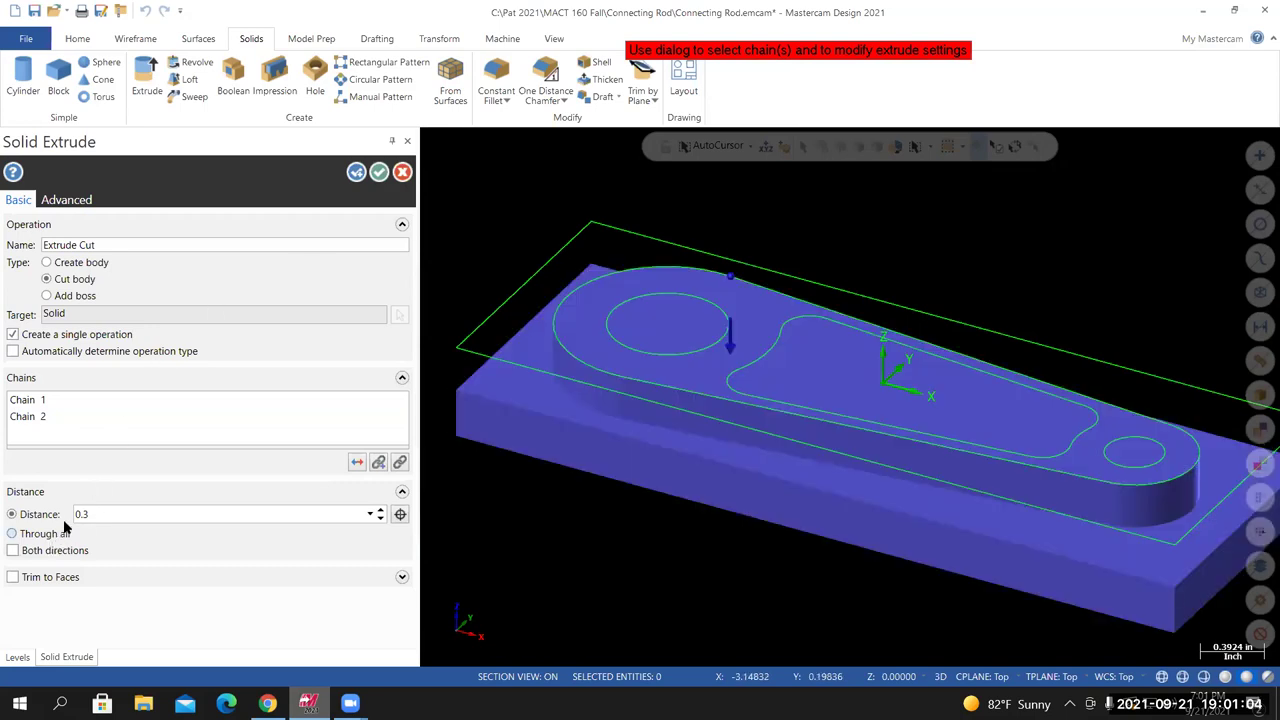
middle_drag(850, 412, 846, 352)
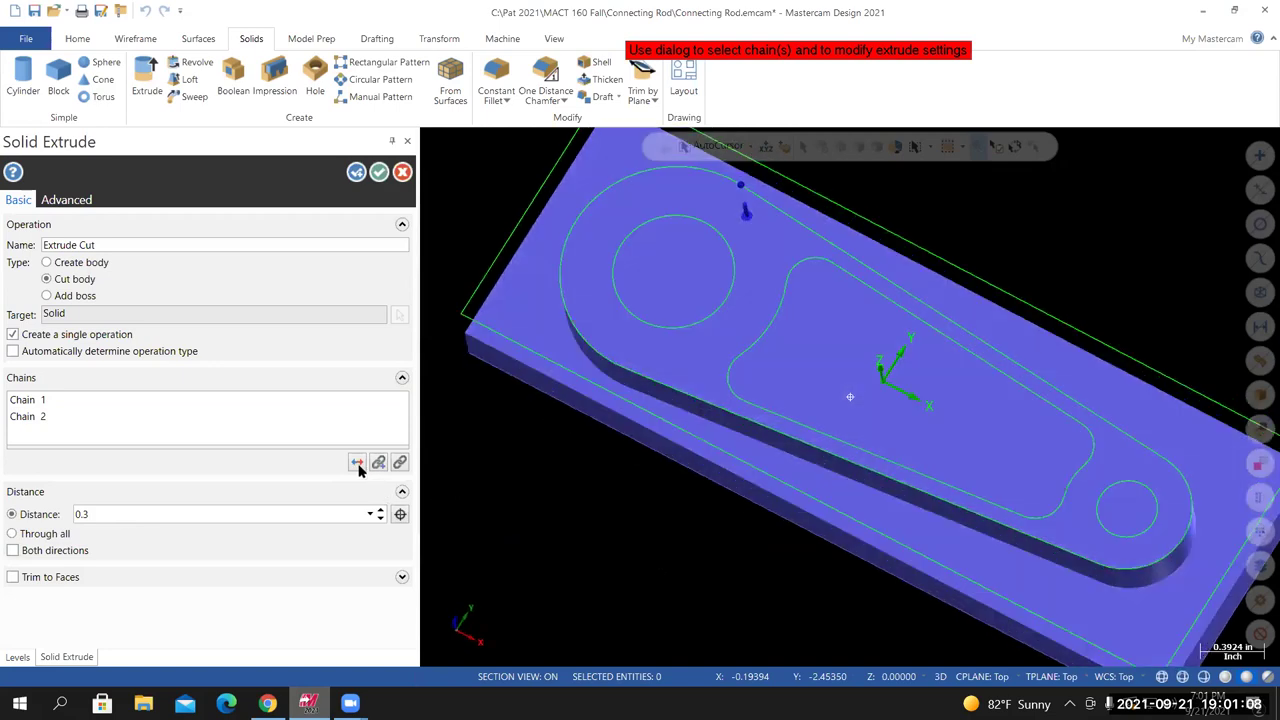
click(357, 463)
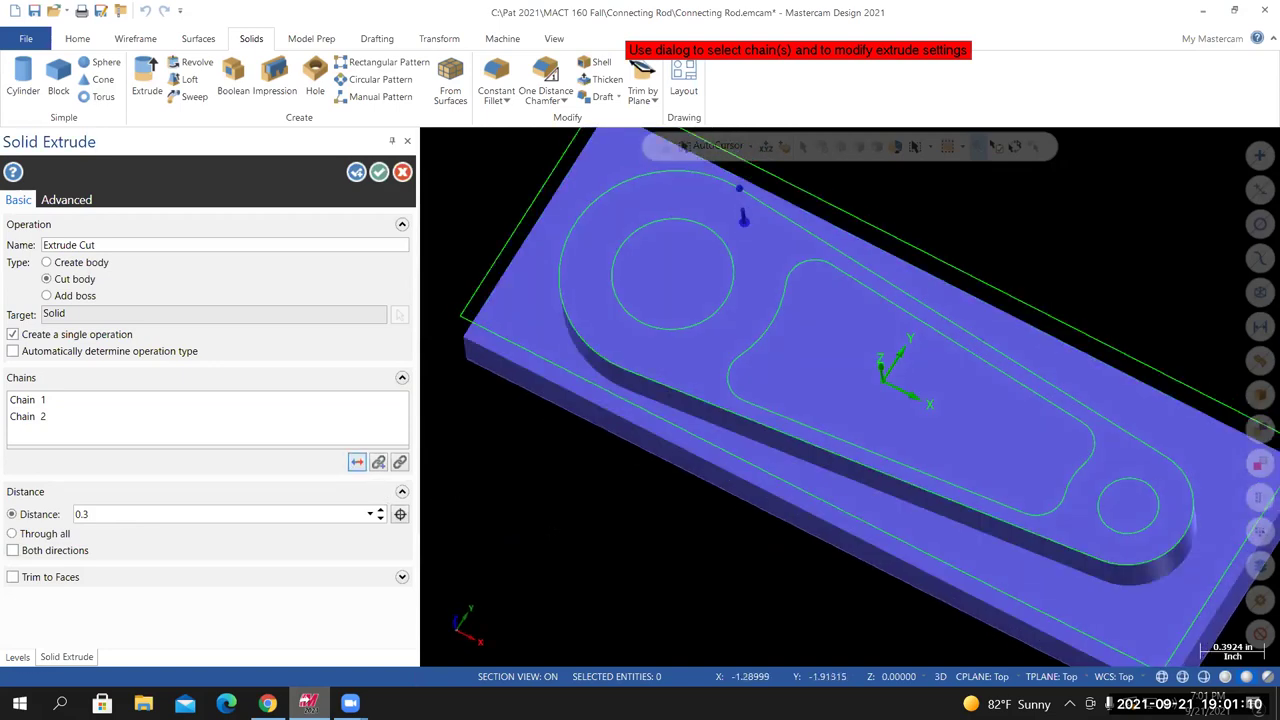
middle_drag(850, 397, 850, 425)
click(379, 172)
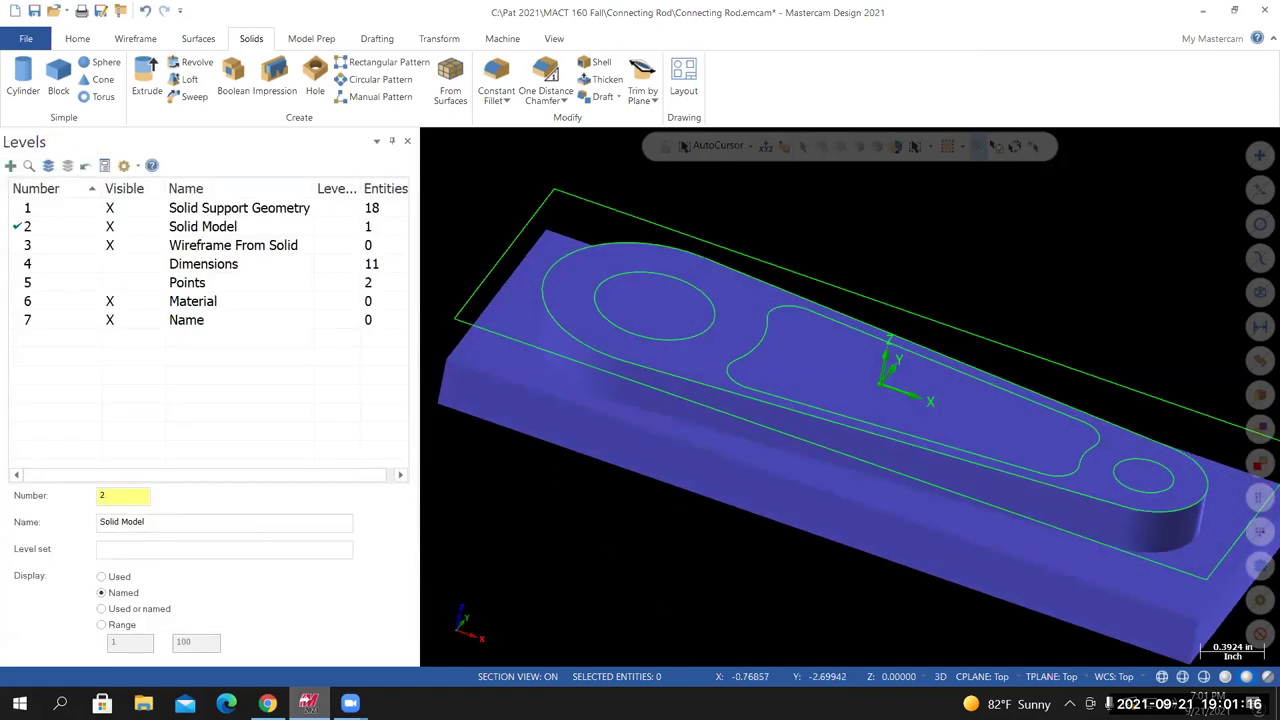
Show the cut part in Isometric (WCS) view, unzoomed to 80%
right_click(808, 220)
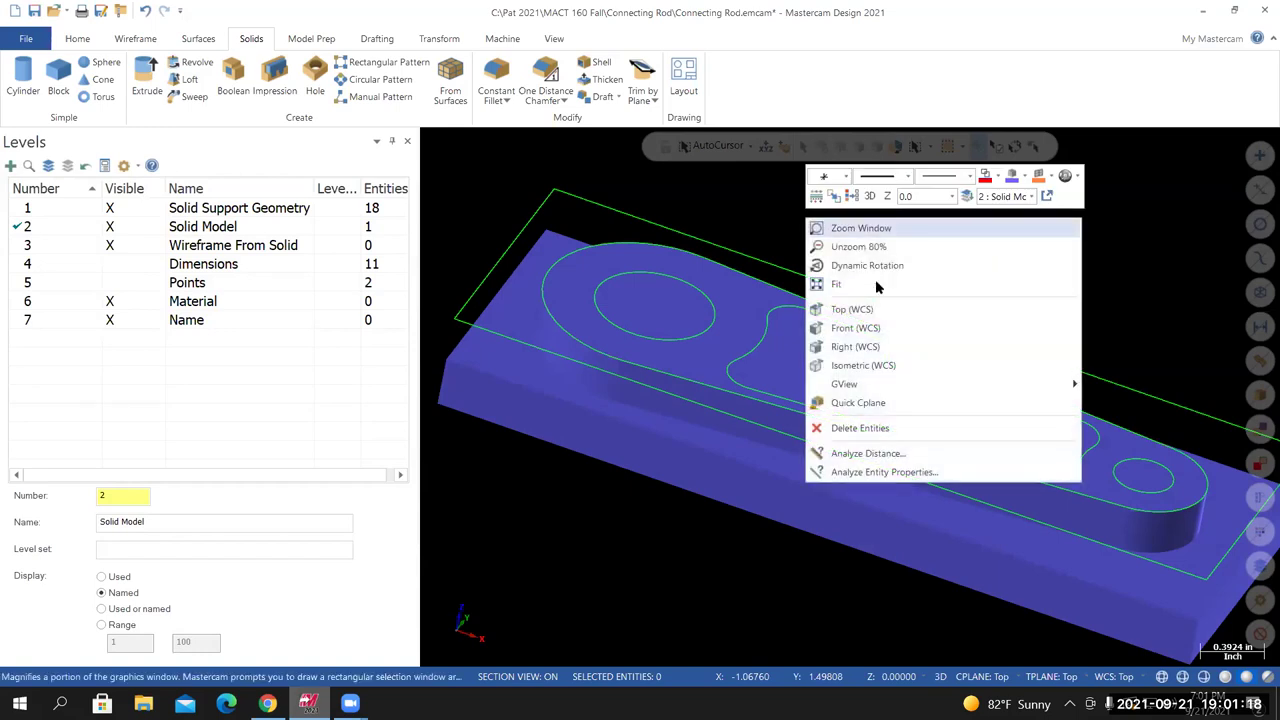
click(850, 365)
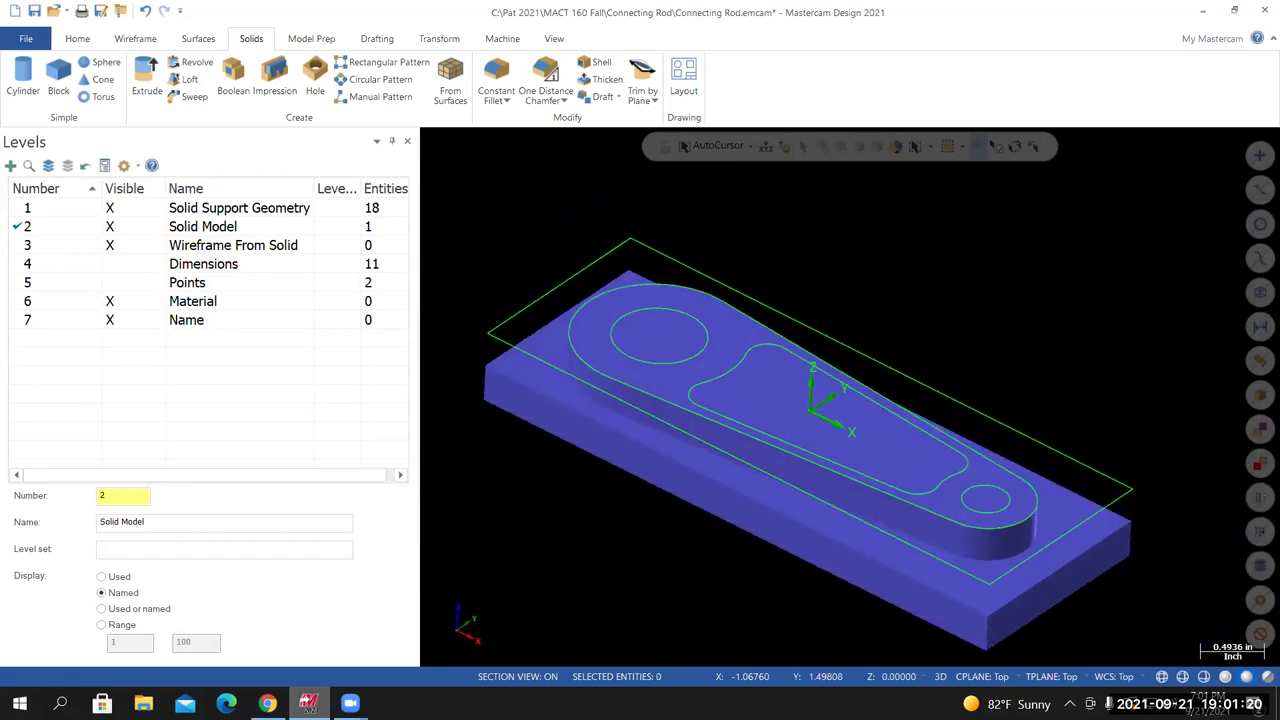
right_click(796, 232)
click(850, 383)
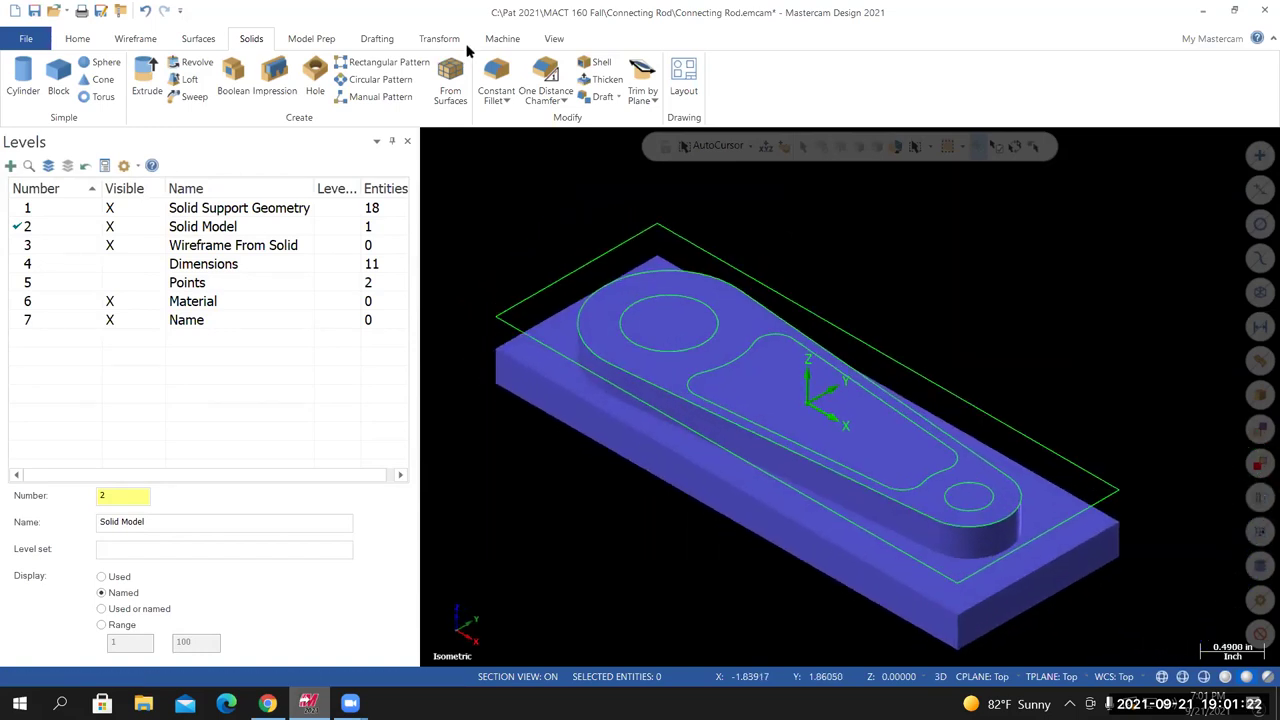
scroll(589, 605, up, 2)
right_click(840, 188)
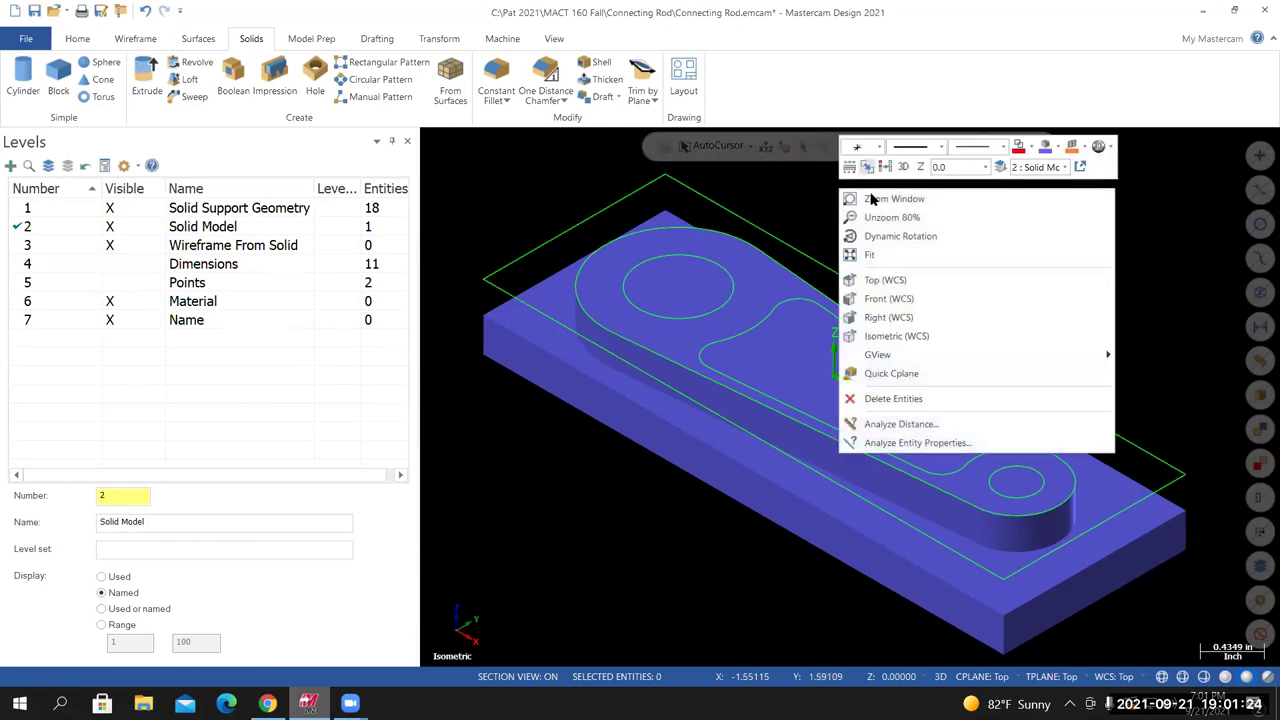
click(880, 217)
Save the Connecting Rod file and bring up its drawing in the browser
click(26, 38)
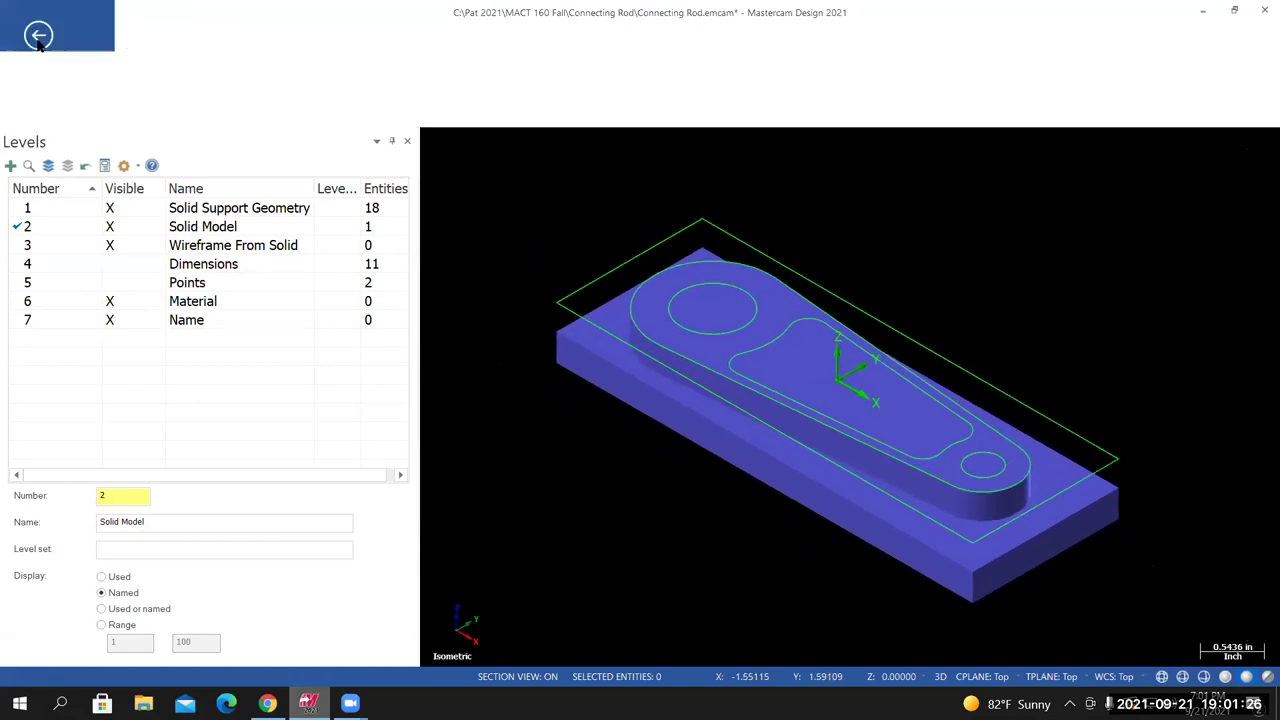
click(33, 205)
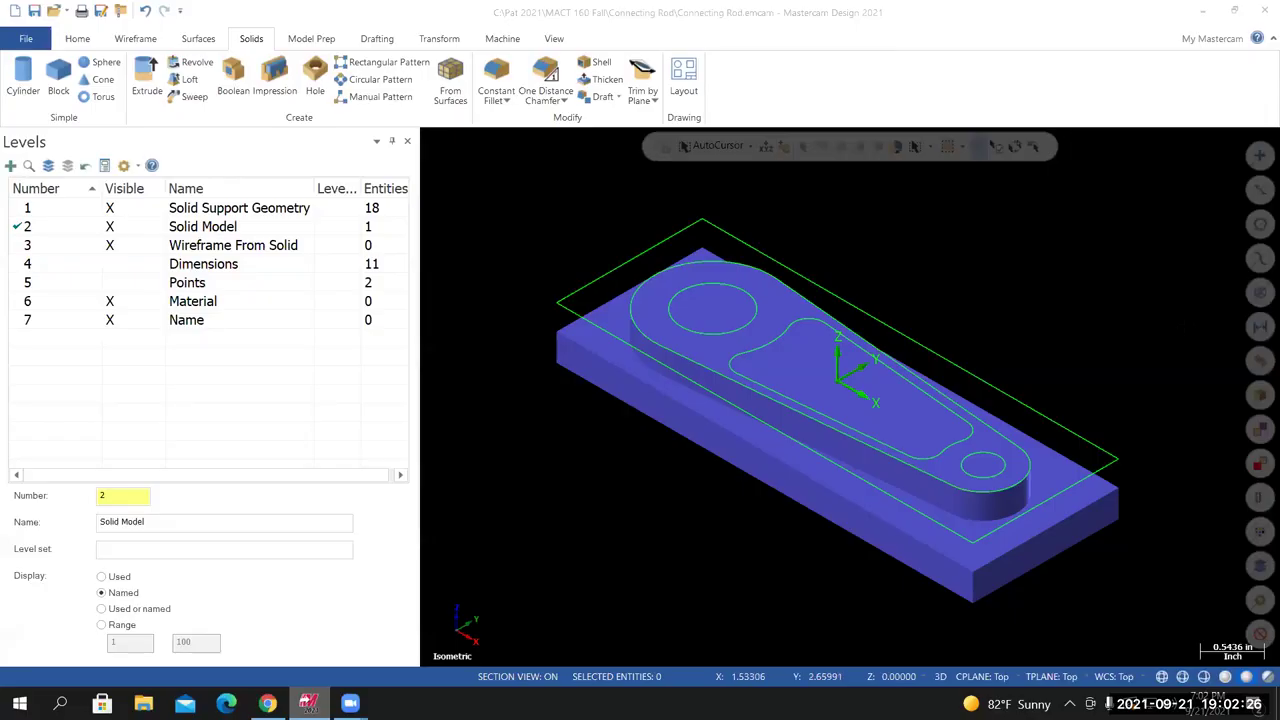
mouse_move(866, 480)
middle_down()
mouse_move(894, 491)
mouse_move(870, 479)
middle_up()
key(alt+7)
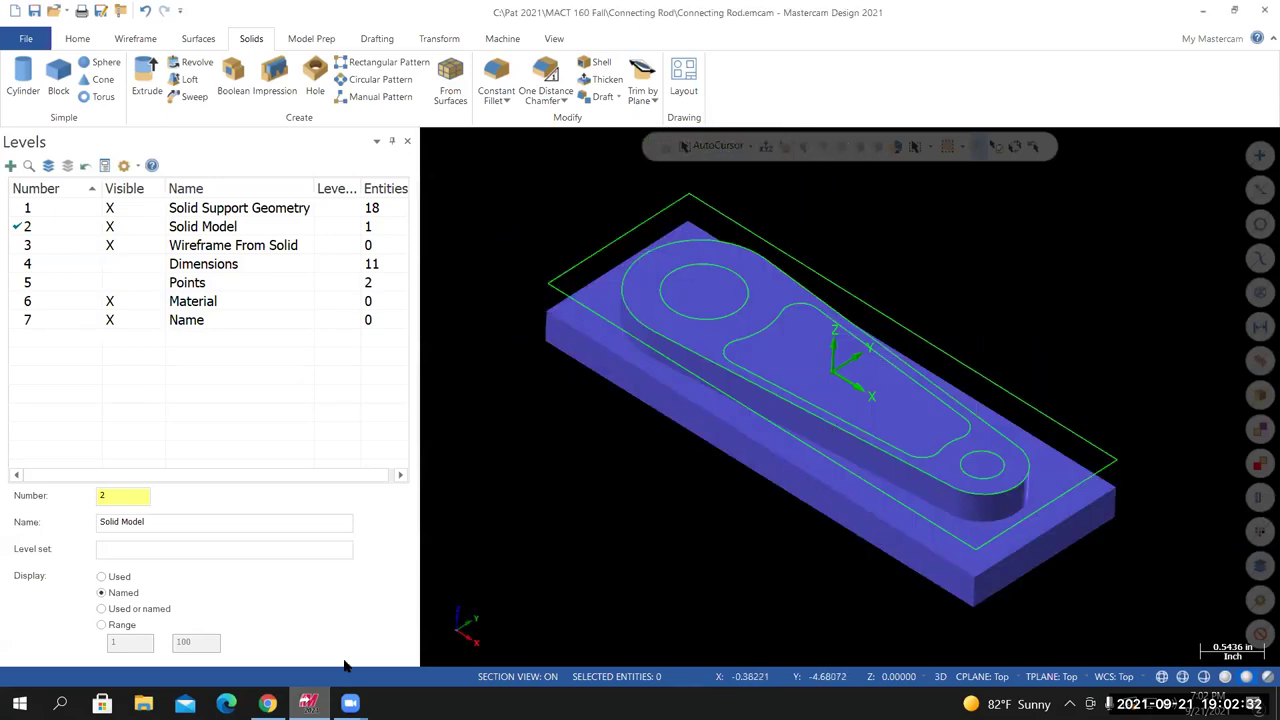
click(267, 703)
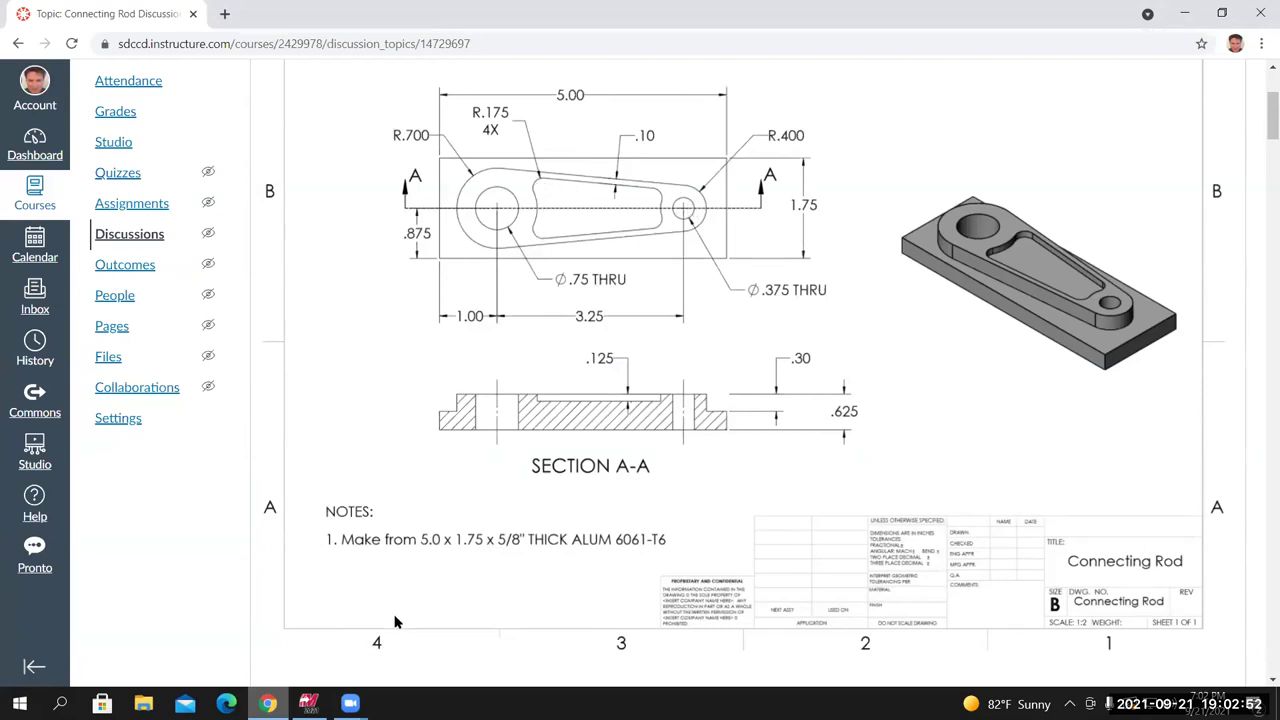
Return from the Canvas drawing to the Mastercam model
click(308, 703)
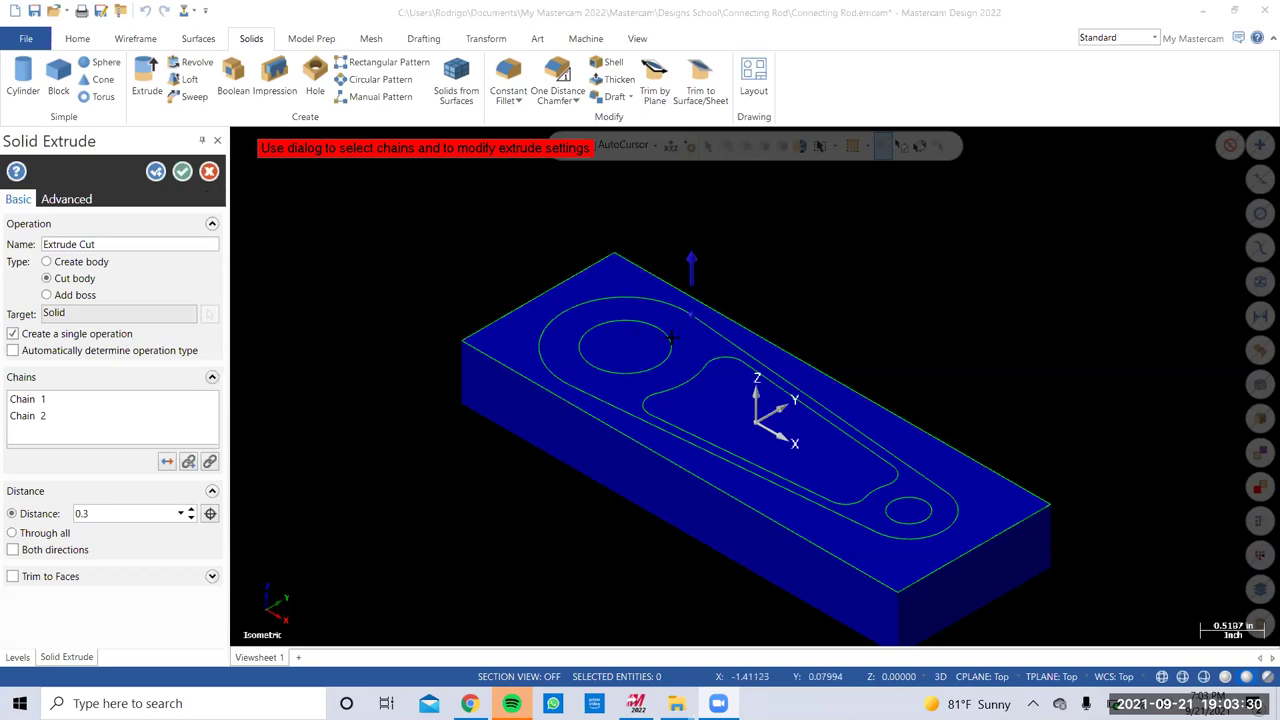
Remove Chain 2 from the Extrude Cut and rechain all so new chains can be picked
right_click(58, 401)
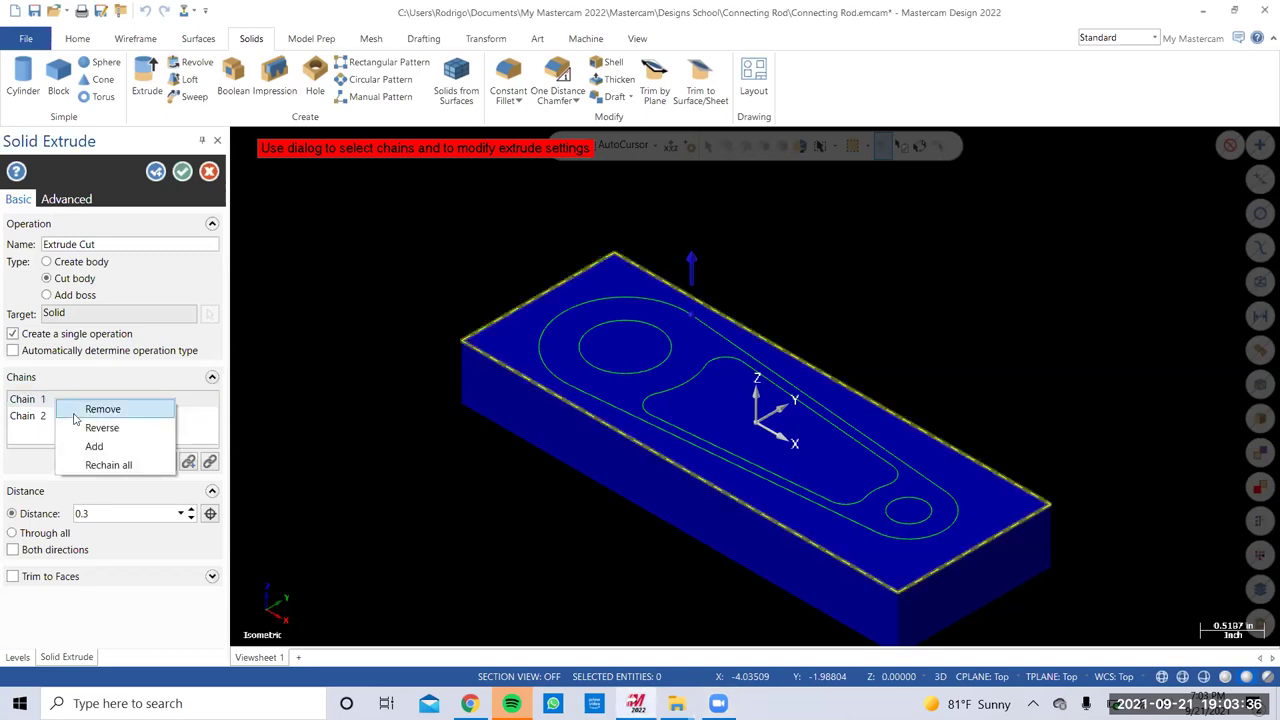
click(102, 409)
right_click(100, 406)
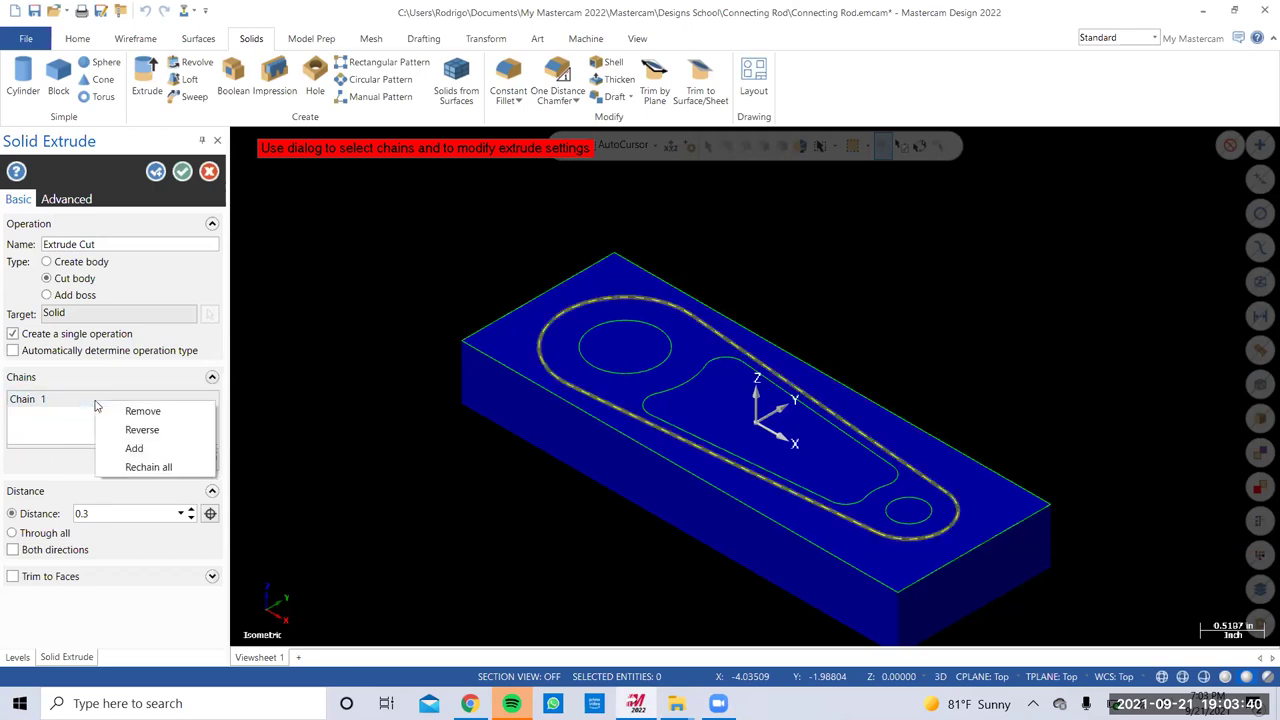
click(130, 468)
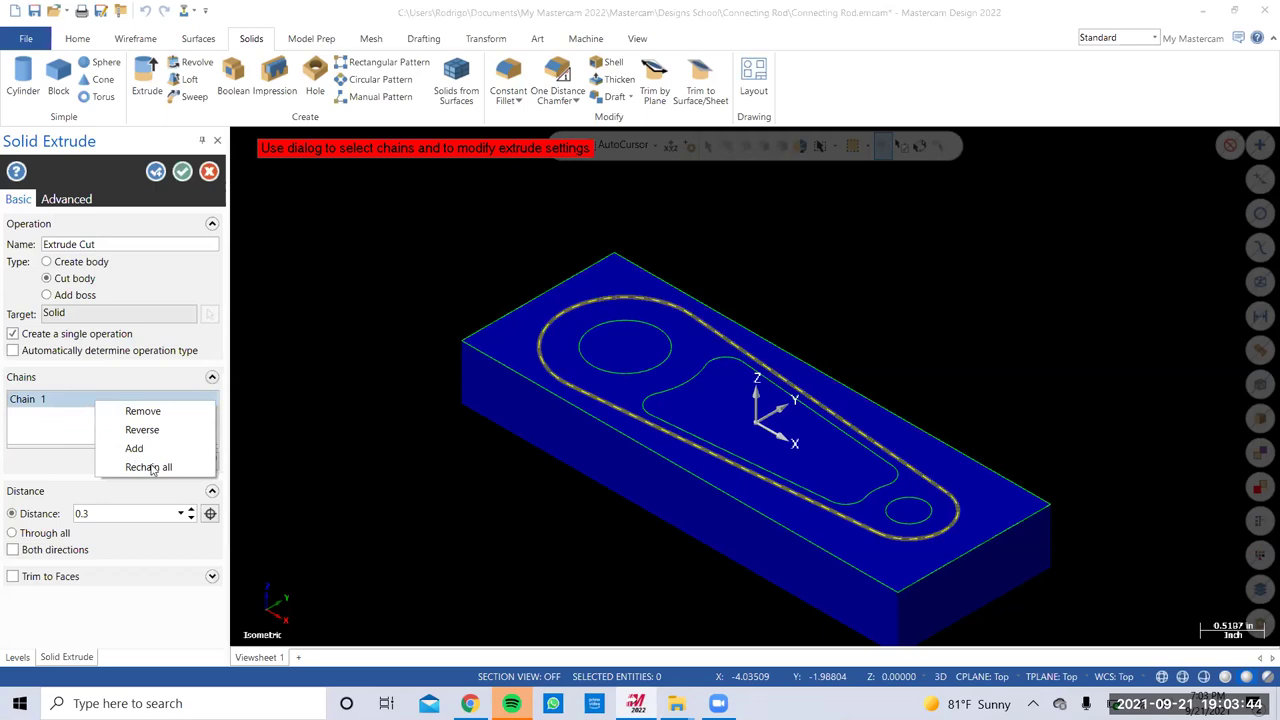
click(150, 467)
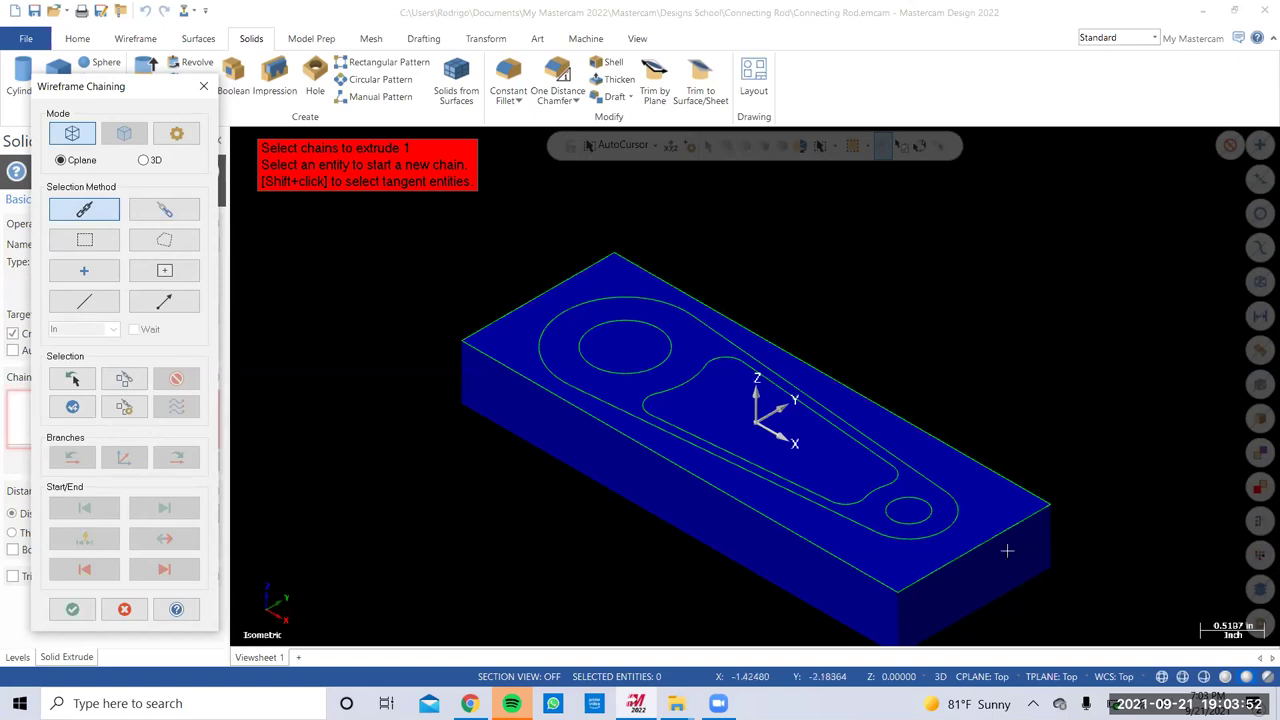
In wireframe, chain the block's top outline and the rod profile, then accept both chains
click(1162, 677)
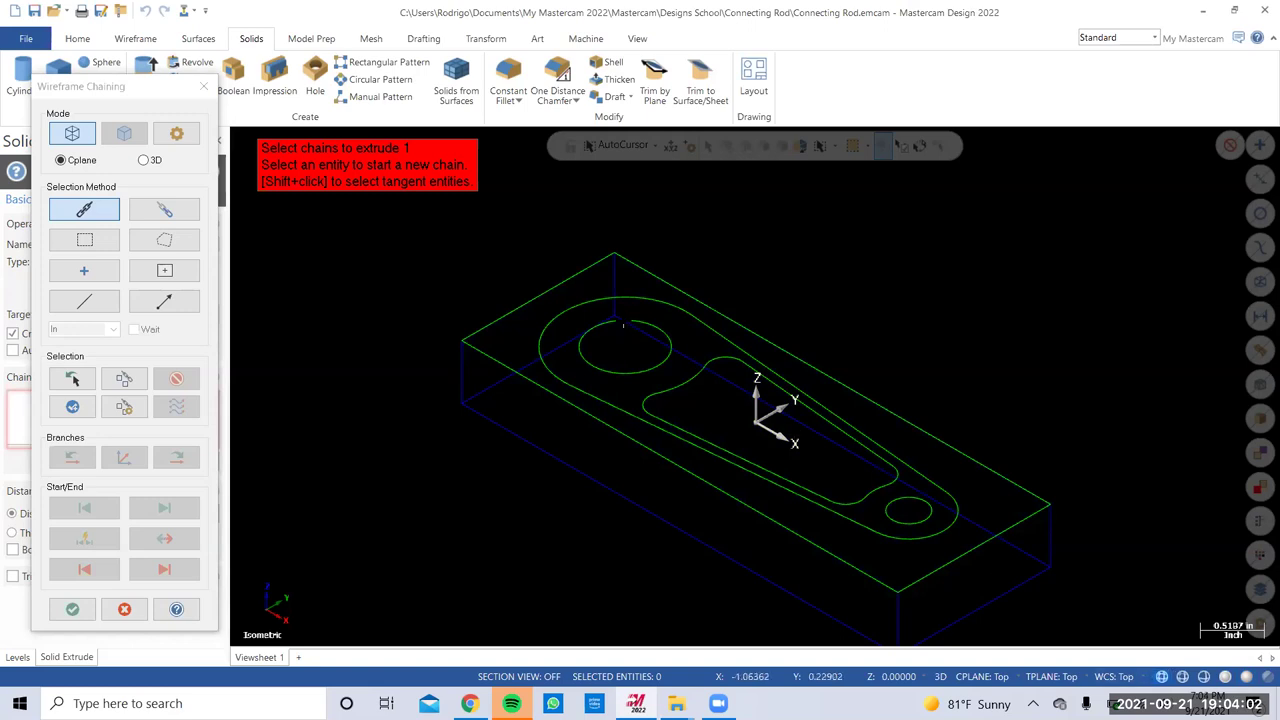
click(561, 283)
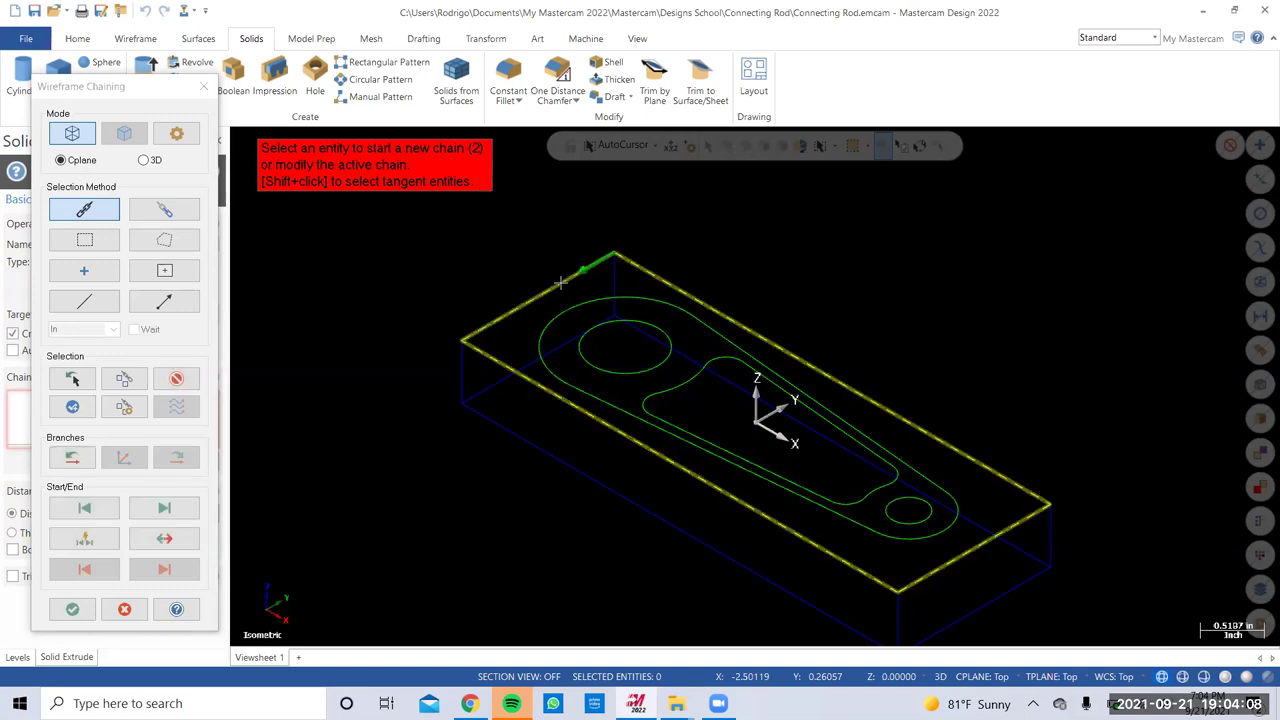
click(749, 354)
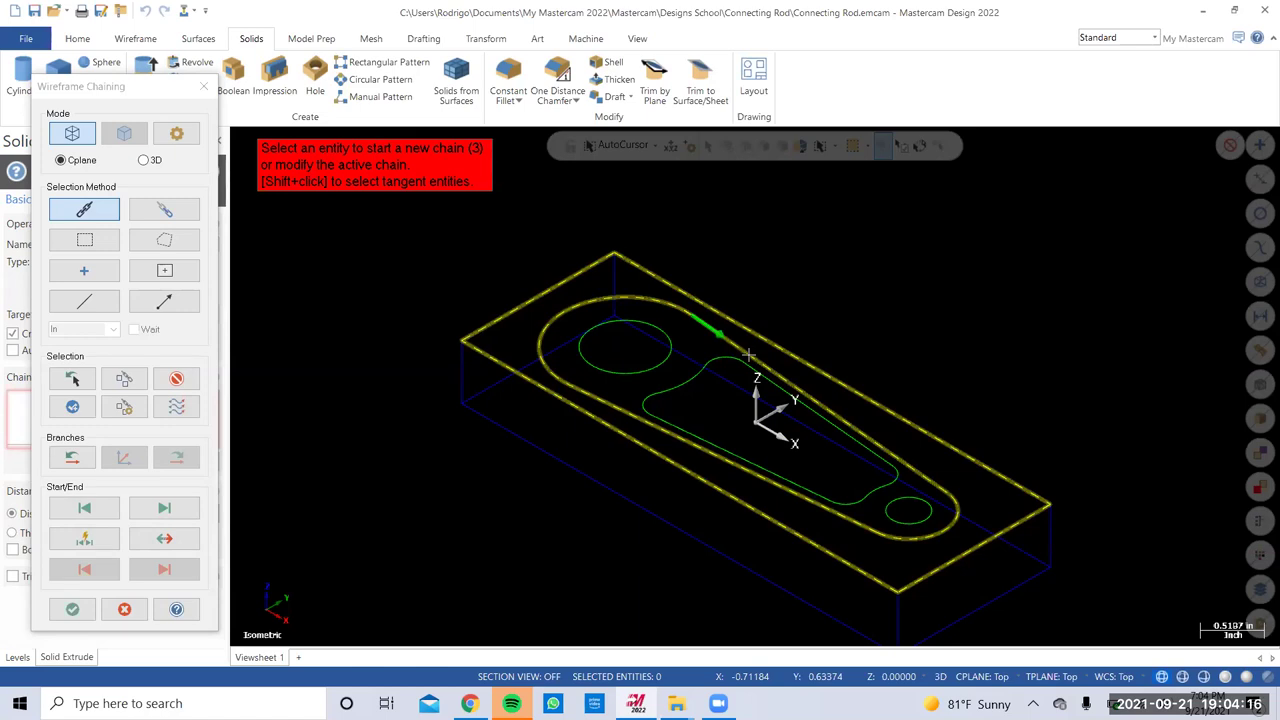
click(80, 616)
click(73, 610)
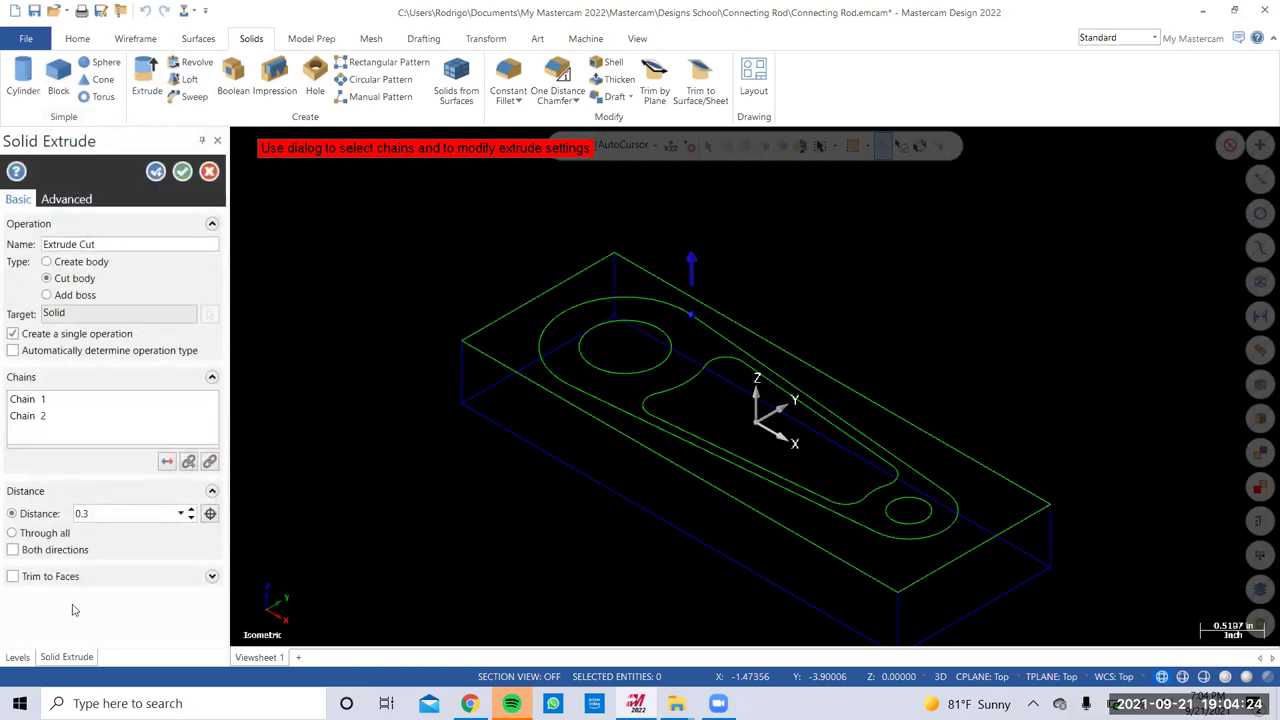
Reverse the cut down into the part, switch back to shaded, and accept the 0.3 Extrude Cut
click(169, 461)
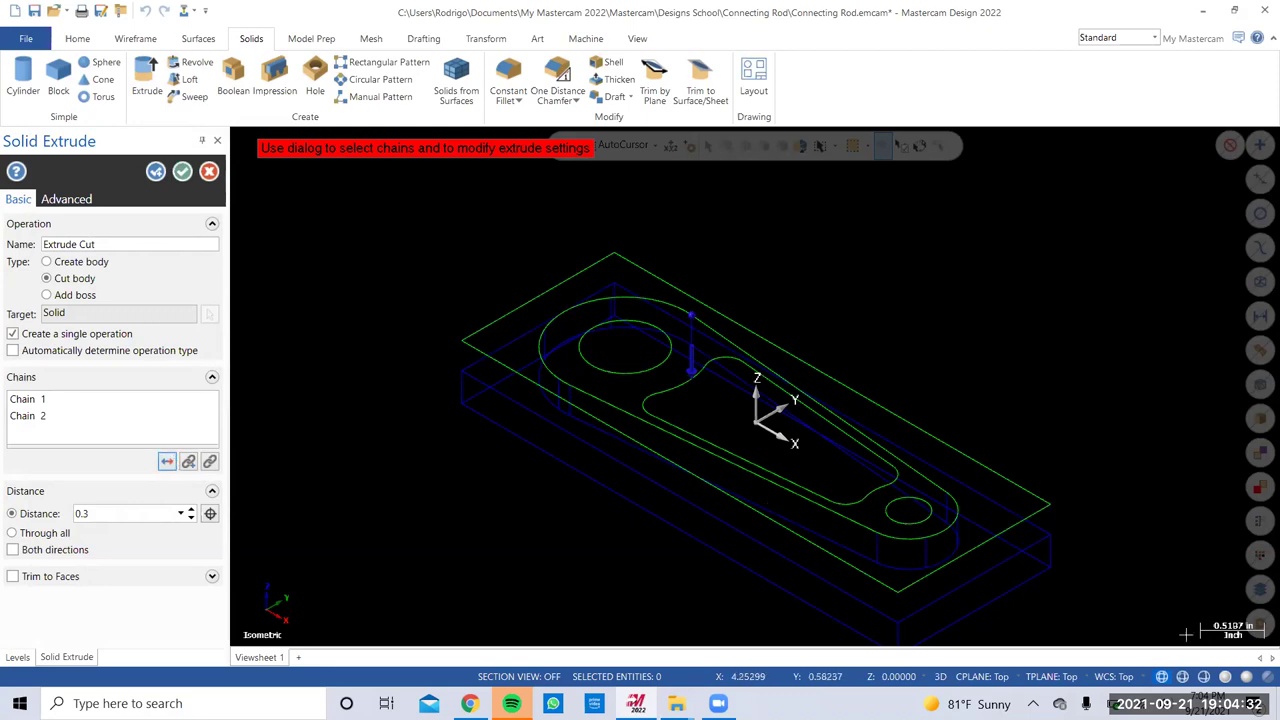
click(1246, 677)
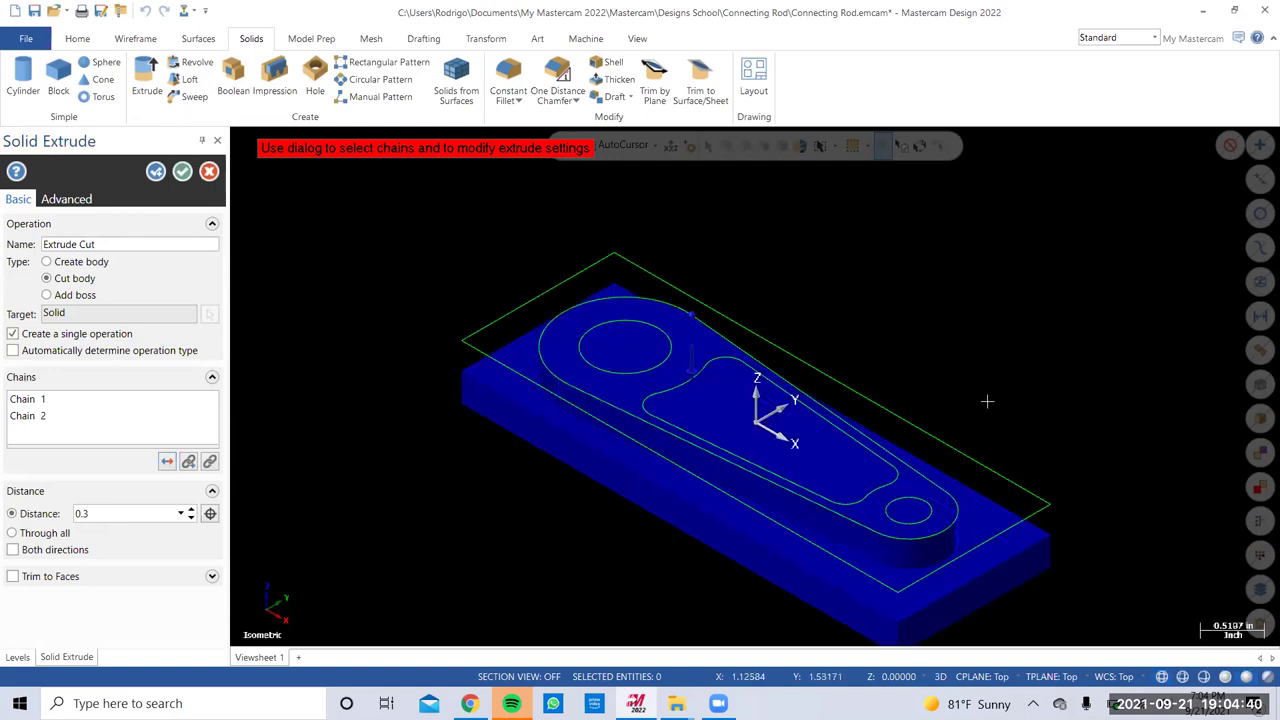
click(181, 174)
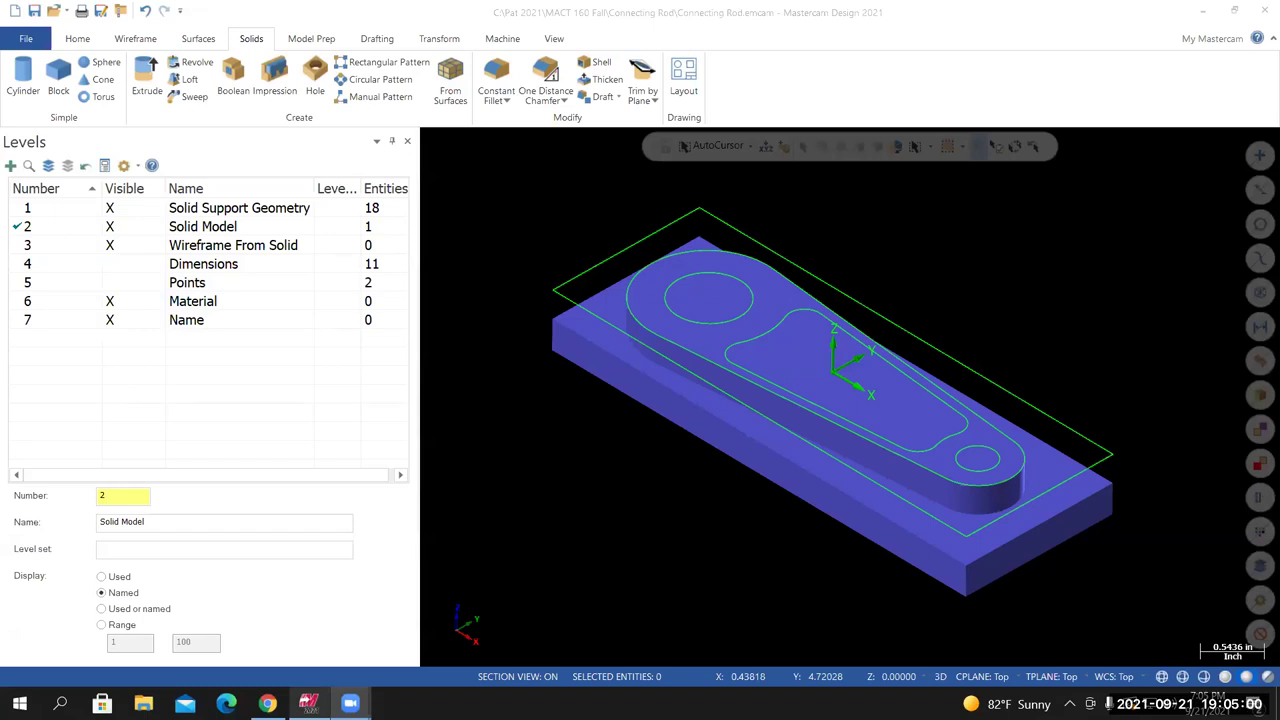
Orbit the raised connecting rod toward a top-down view and start a new Solids Extrude
mouse_move(777, 400)
middle_down()
mouse_move(800, 418)
mouse_move(737, 280)
middle_up()
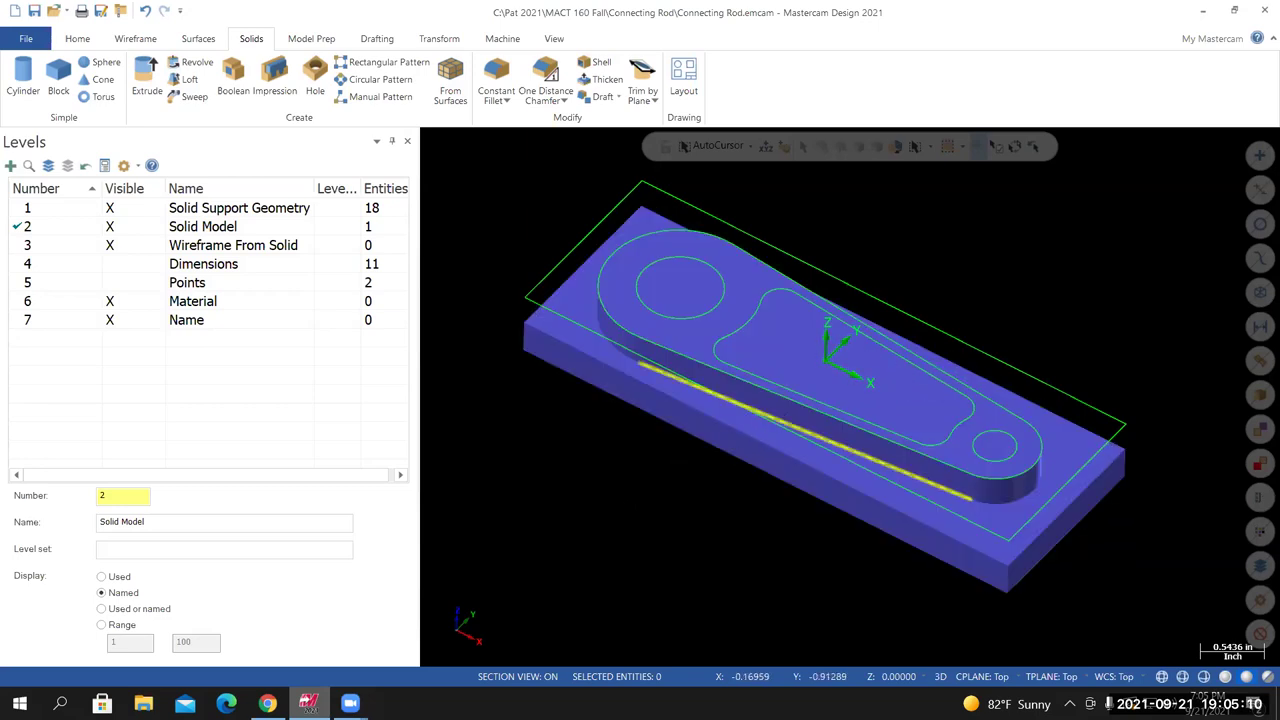
middle_drag(830, 380, 855, 355)
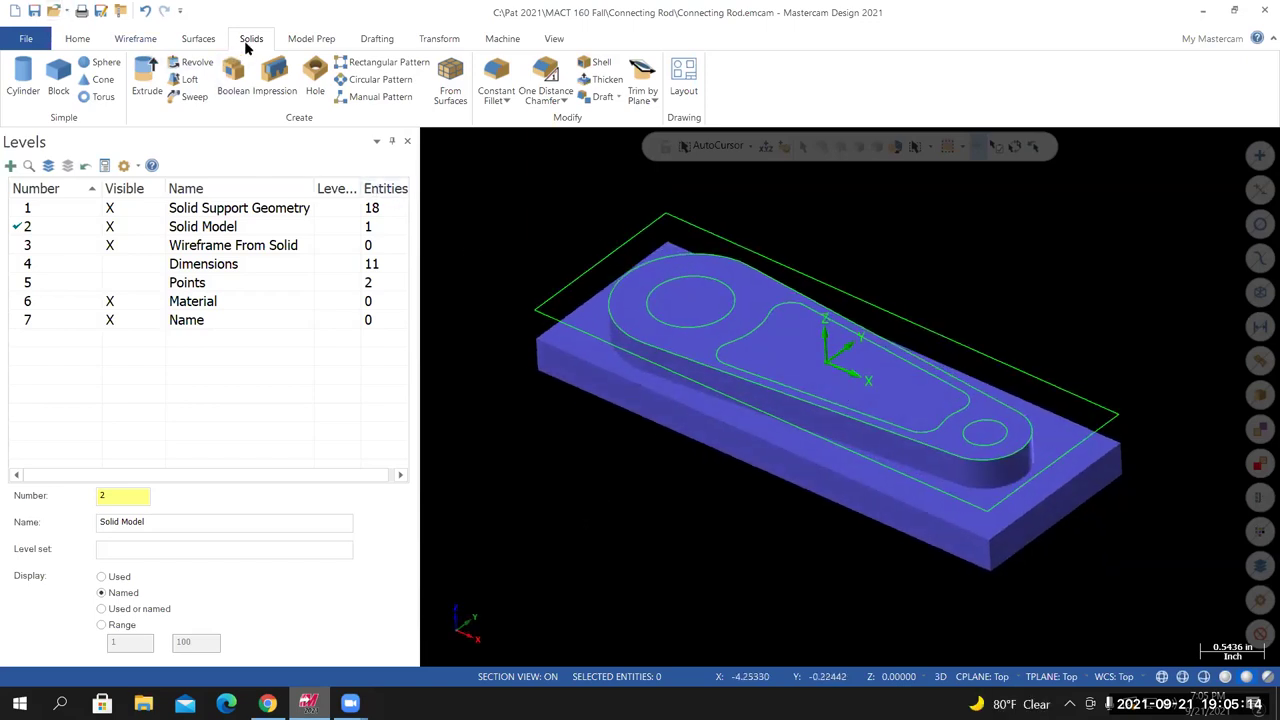
click(147, 80)
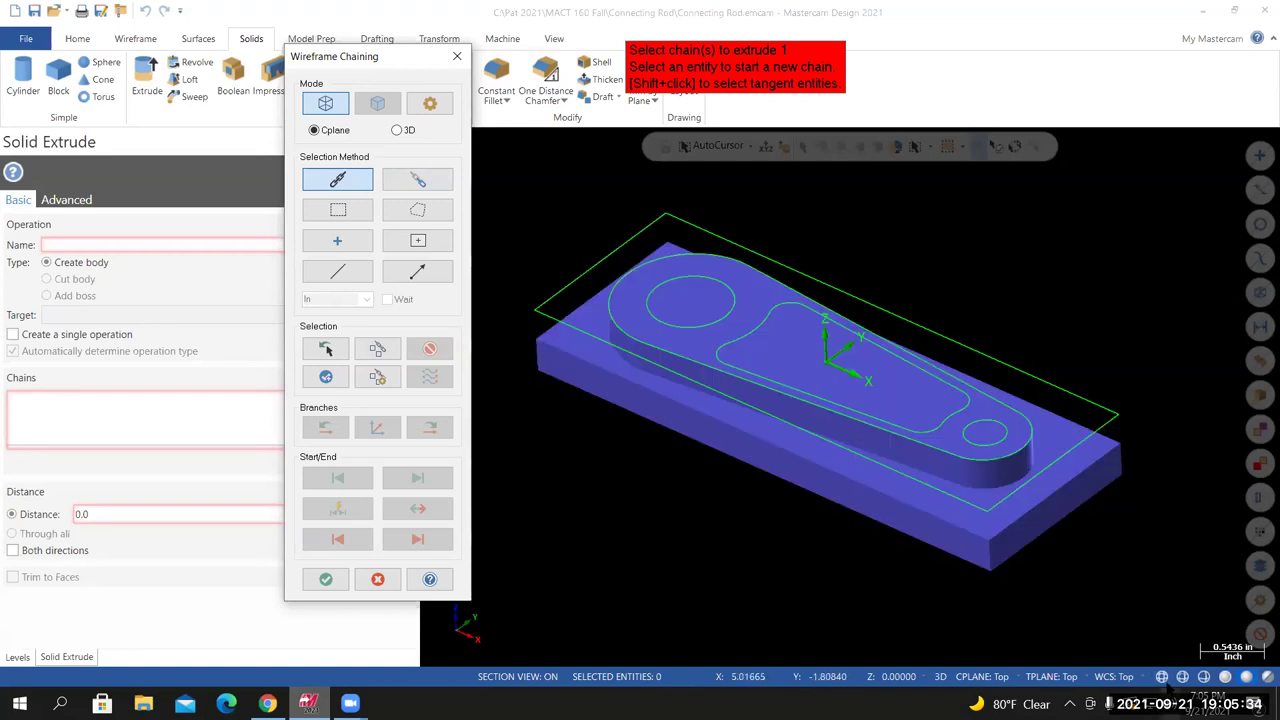
In wireframe, chain the large hole circle as the cut's single chain
click(1162, 677)
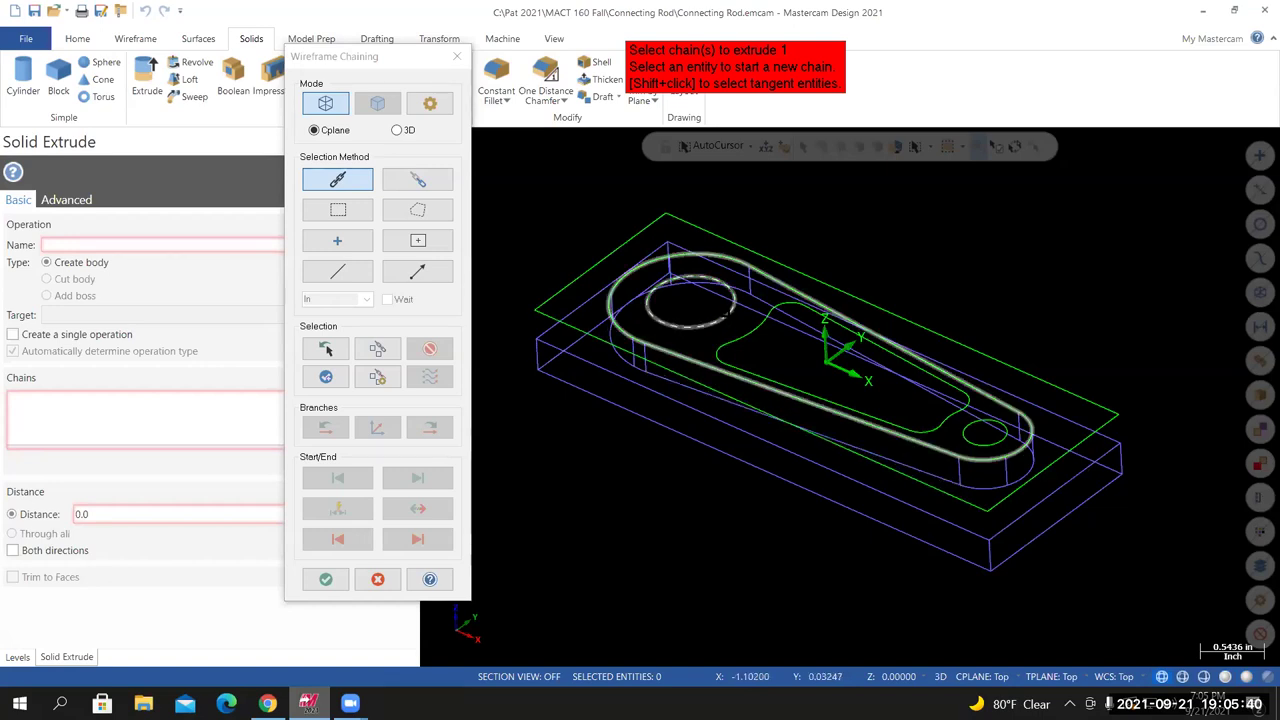
click(736, 300)
click(325, 579)
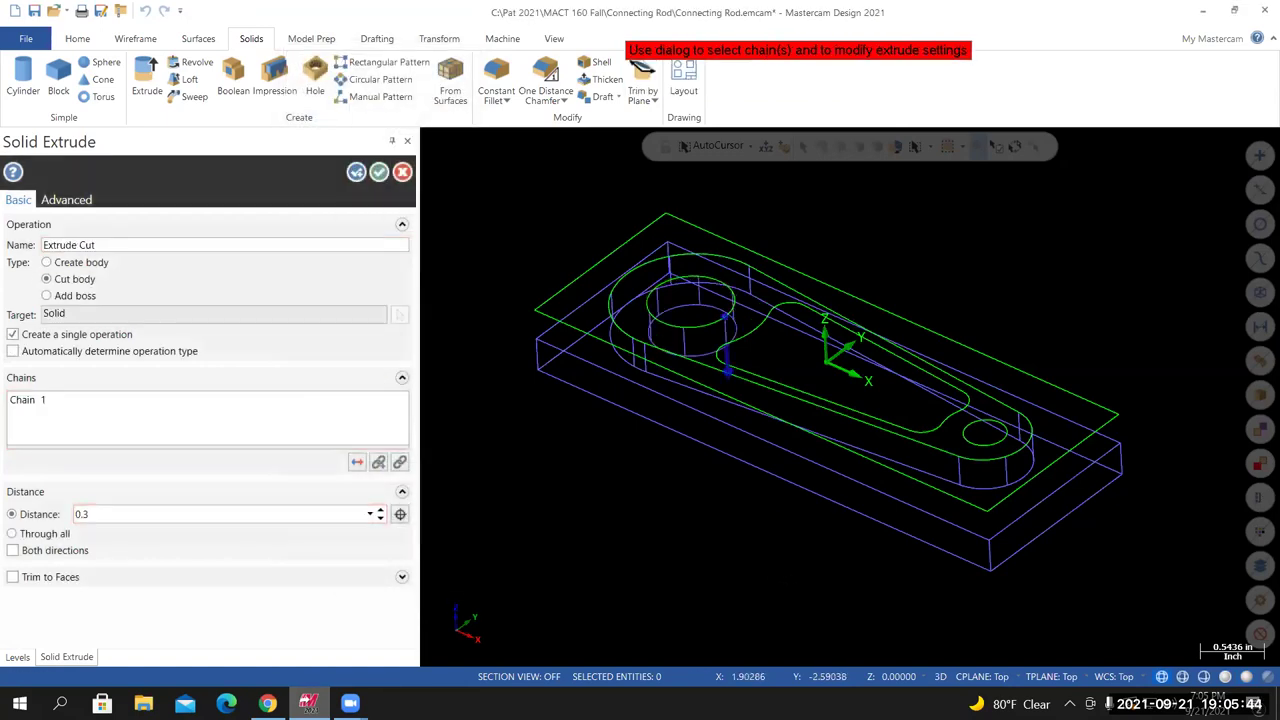
Reset to an isometric shaded view and check the connecting rod drawing in the browser
middle_drag(850, 370, 1127, 680)
key(alt+7)
middle_drag(850, 397, 850, 397)
key(alt+Tab)
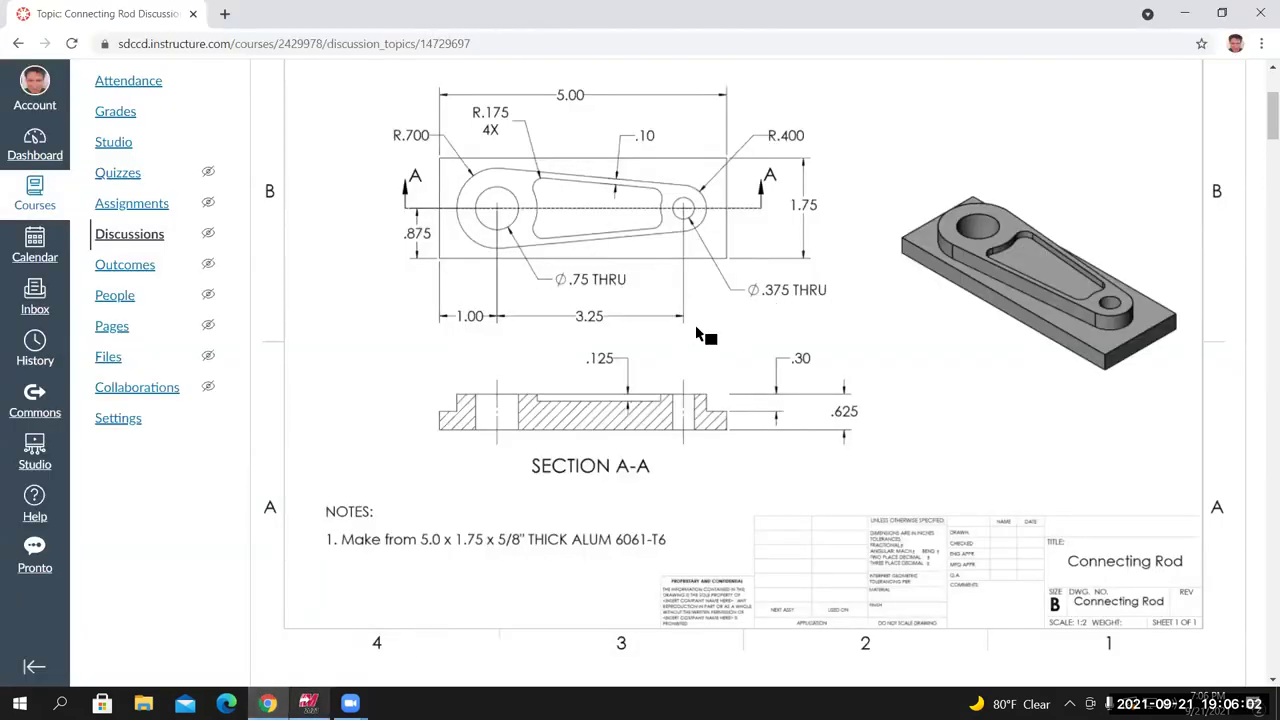
key(alt+Tab)
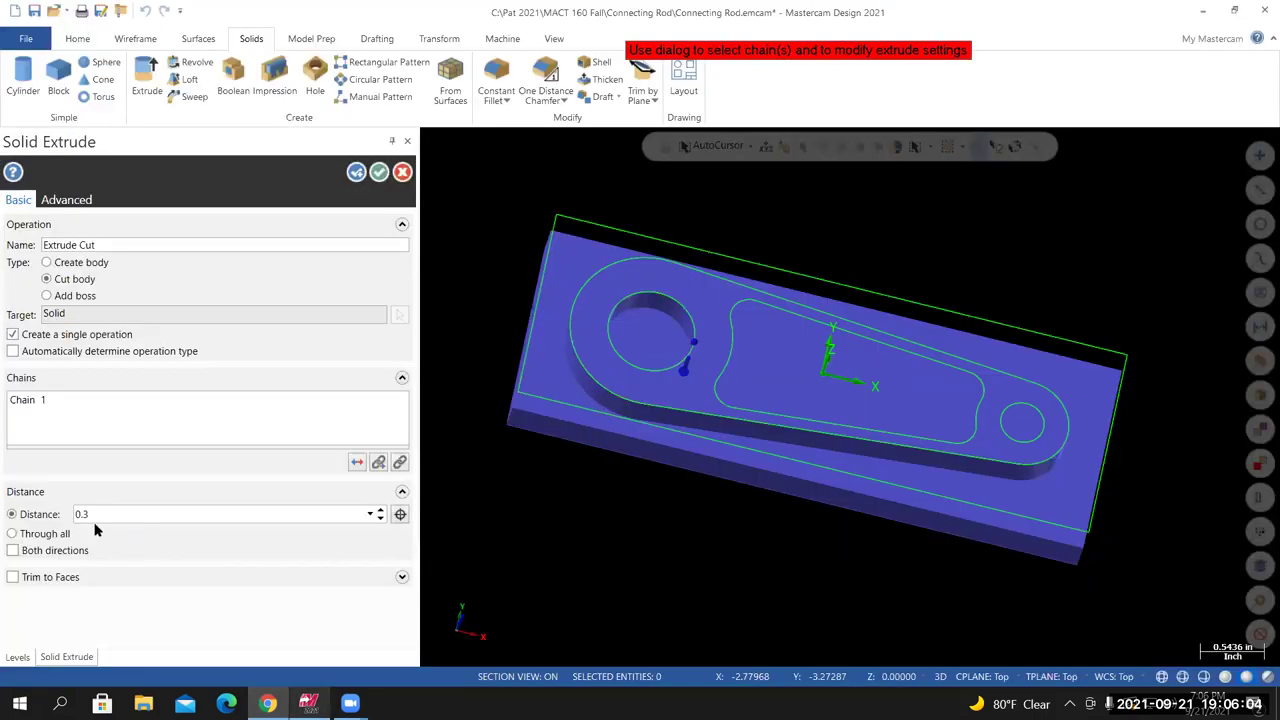
Set the large hole extrude cut to Through all and accept it
click(14, 533)
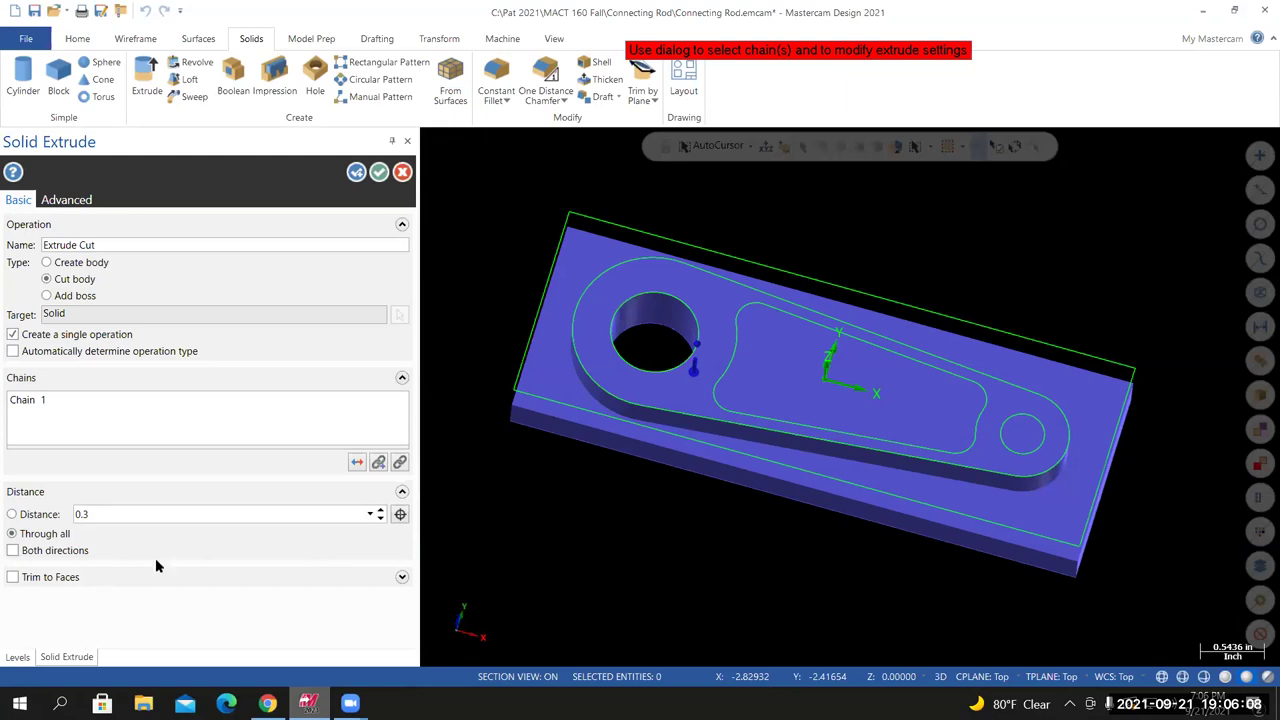
click(380, 172)
middle_drag(849, 470, 1014, 443)
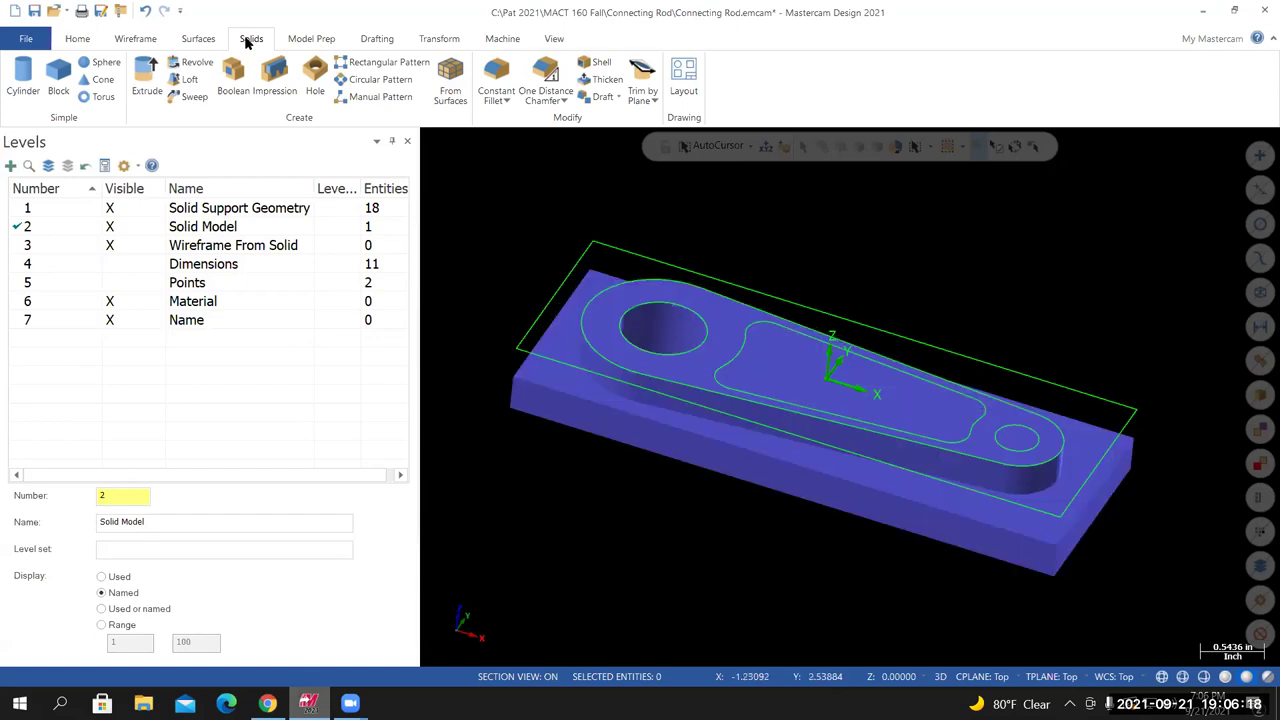
Start a new extrude cut on the small hole circle in wireframe view, keeping Through all
click(160, 78)
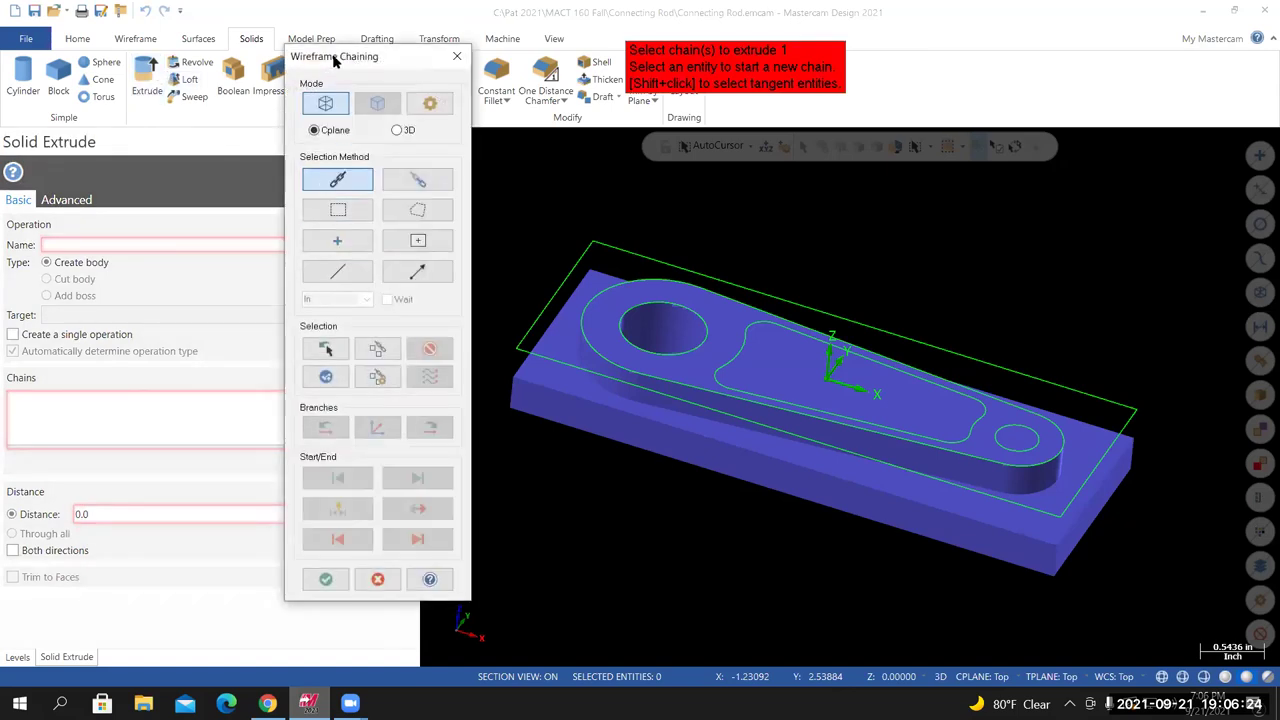
drag(336, 62, 260, 65)
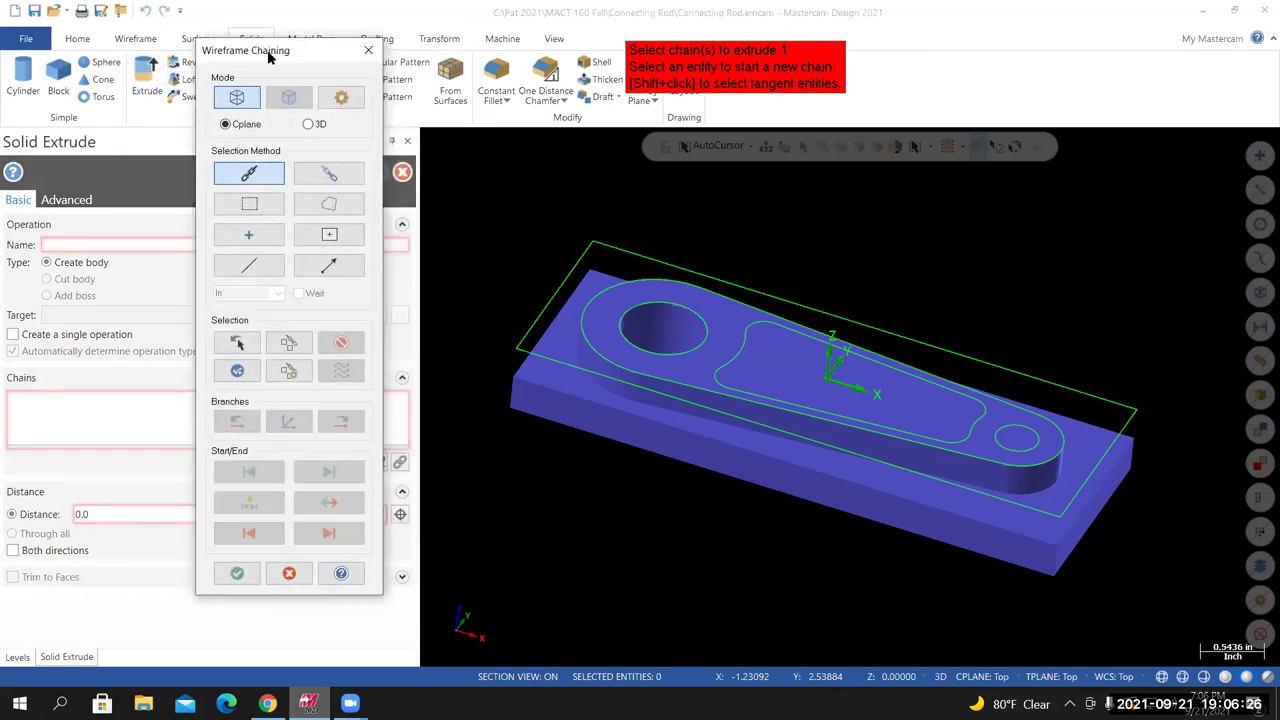
click(1162, 678)
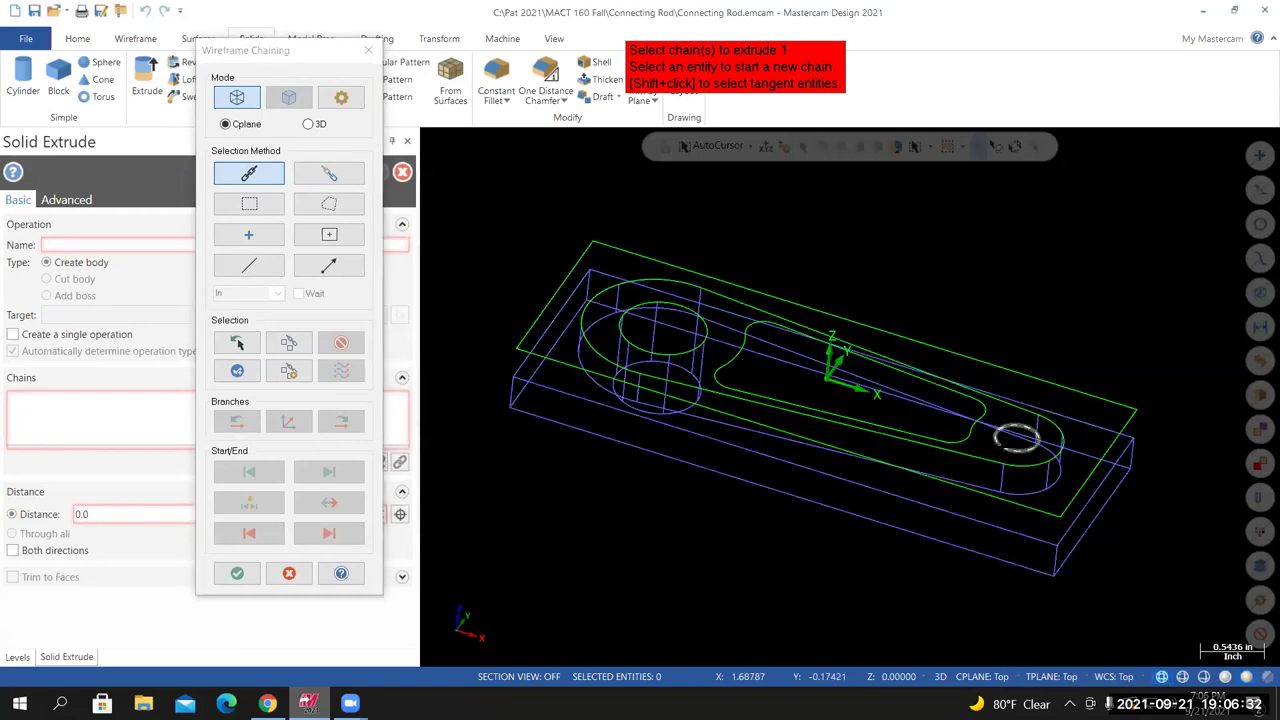
click(1018, 440)
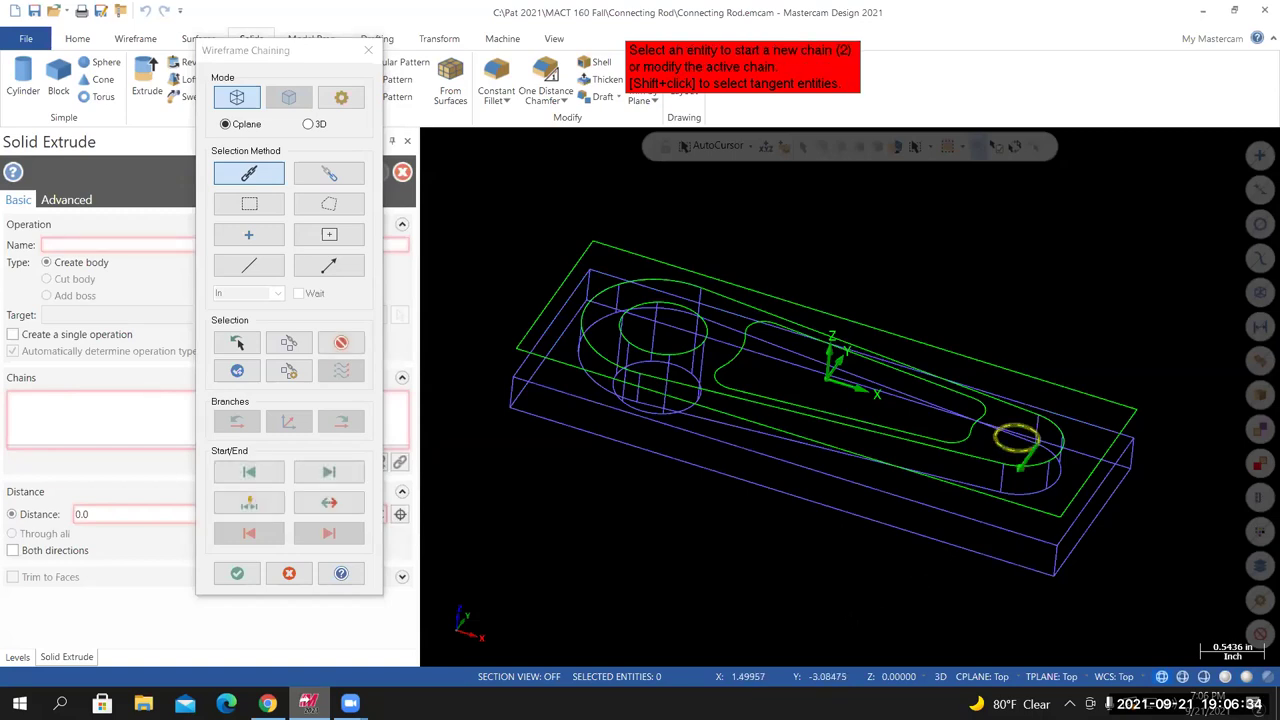
click(237, 574)
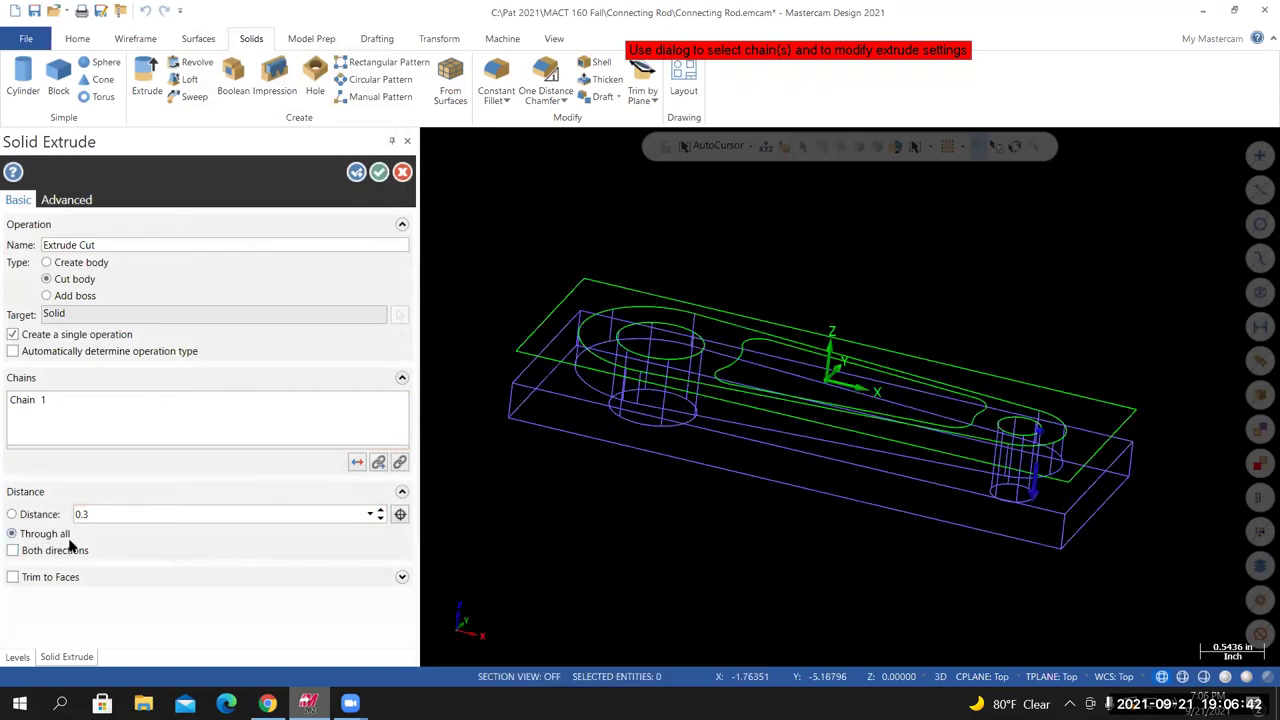
mouse_move(815, 385)
middle_down()
mouse_move(1023, 414)
mouse_move(845, 390)
middle_up()
mouse_move(1040, 505)
middle_down()
mouse_move(1039, 516)
mouse_move(1000, 470)
middle_up()
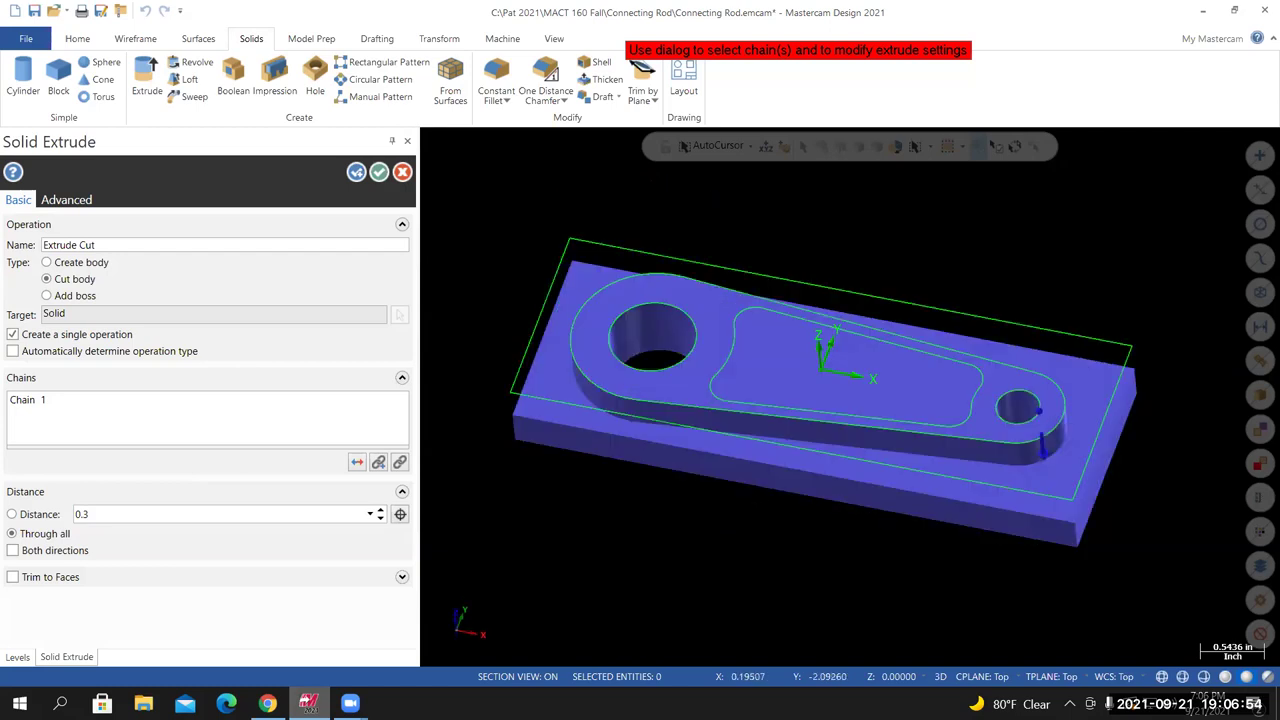
Accept the small hole cut and chain the inner pocket outline for a new extrude cut
click(356, 173)
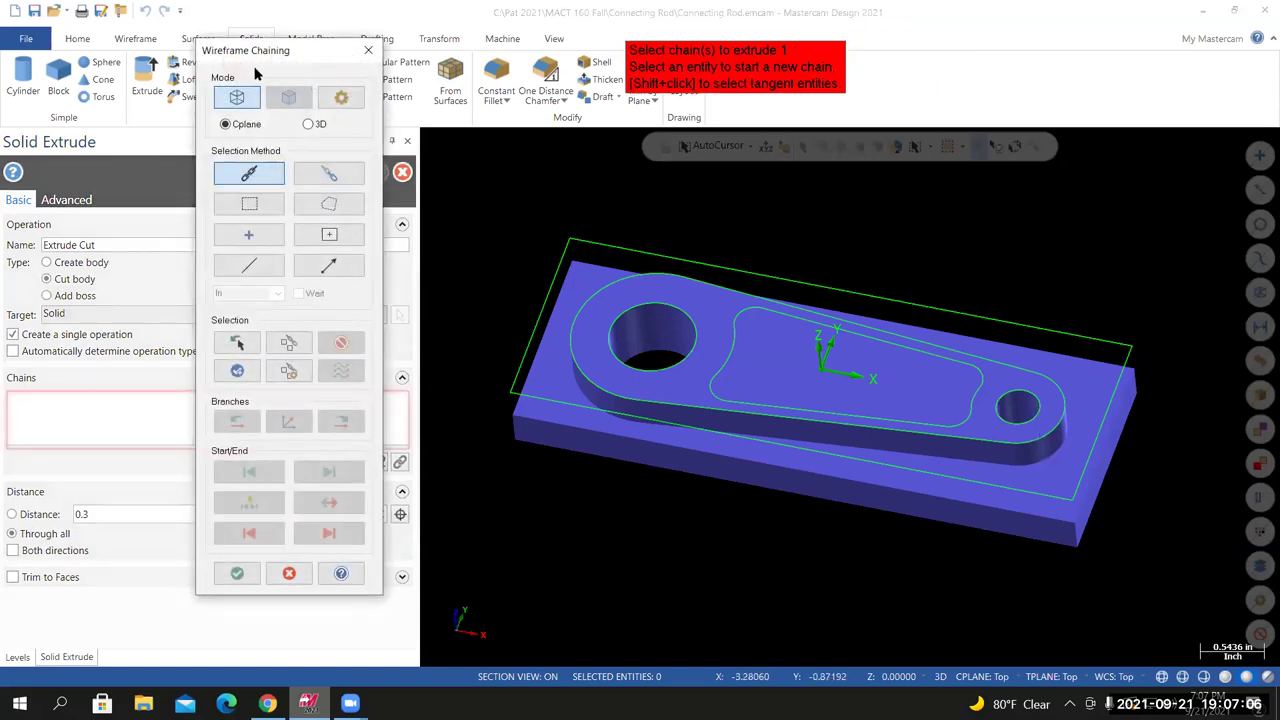
drag(300, 57, 339, 59)
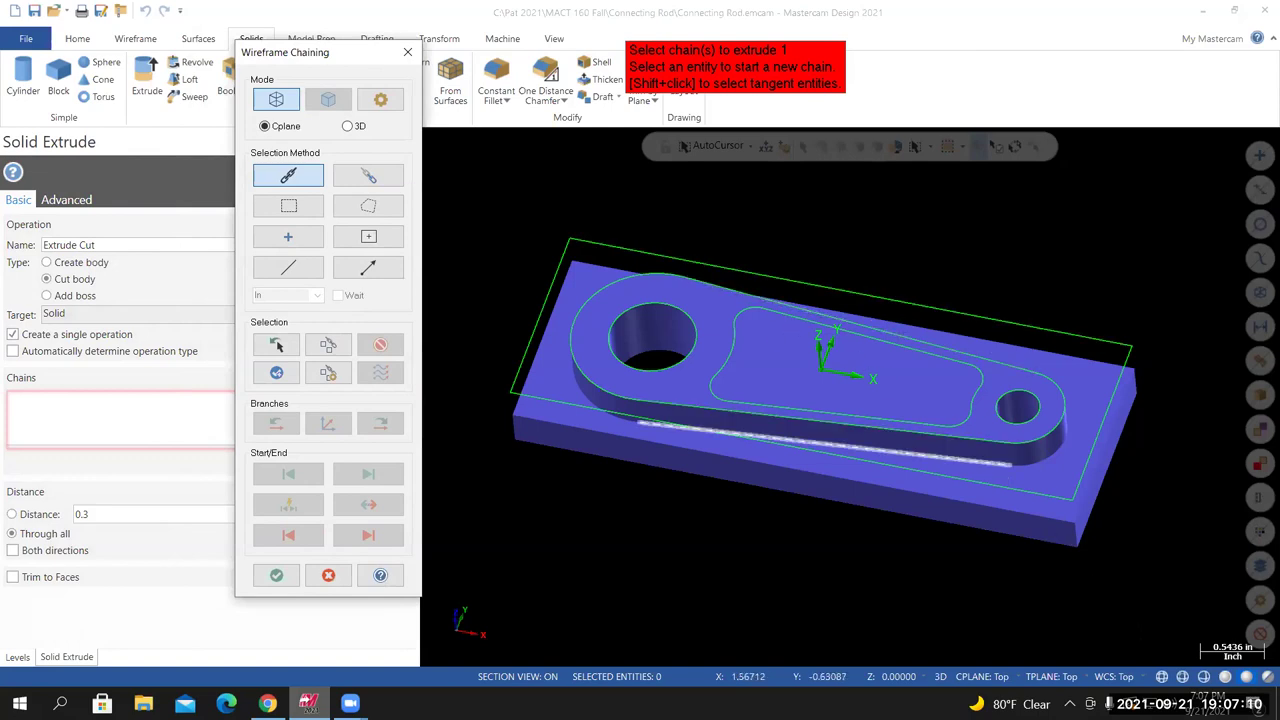
click(1162, 677)
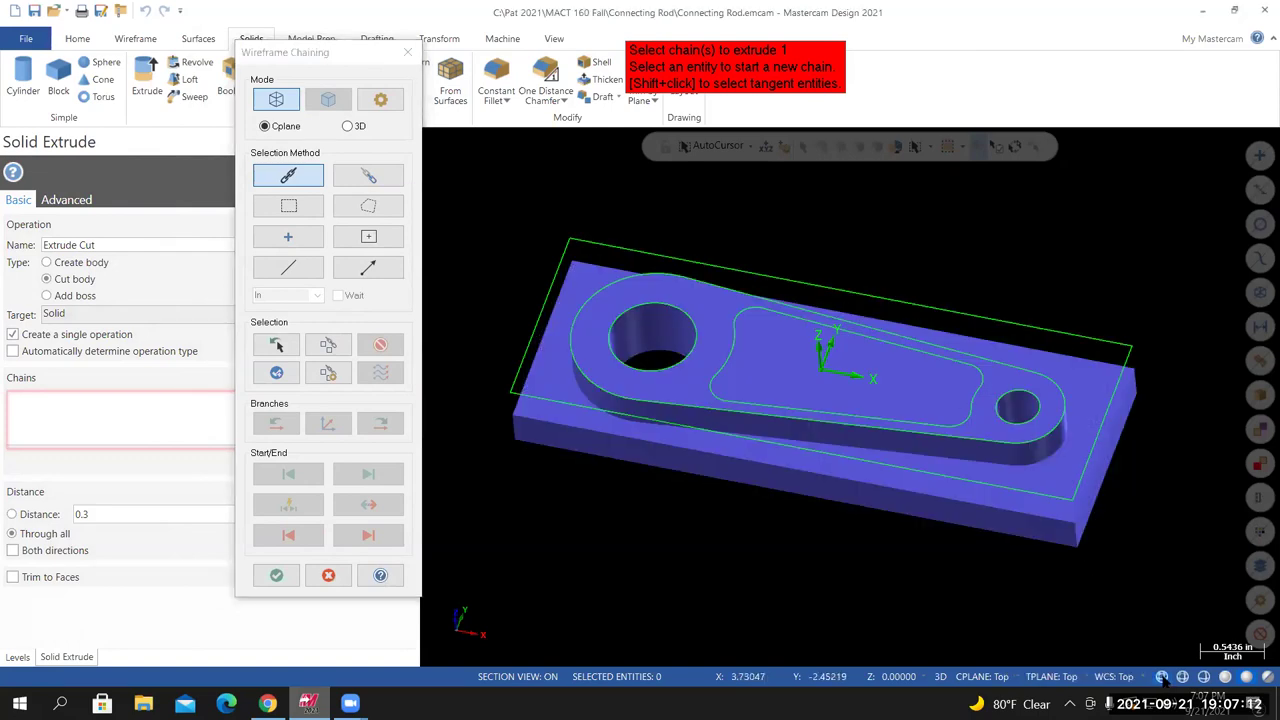
middle_drag(800, 425, 835, 322)
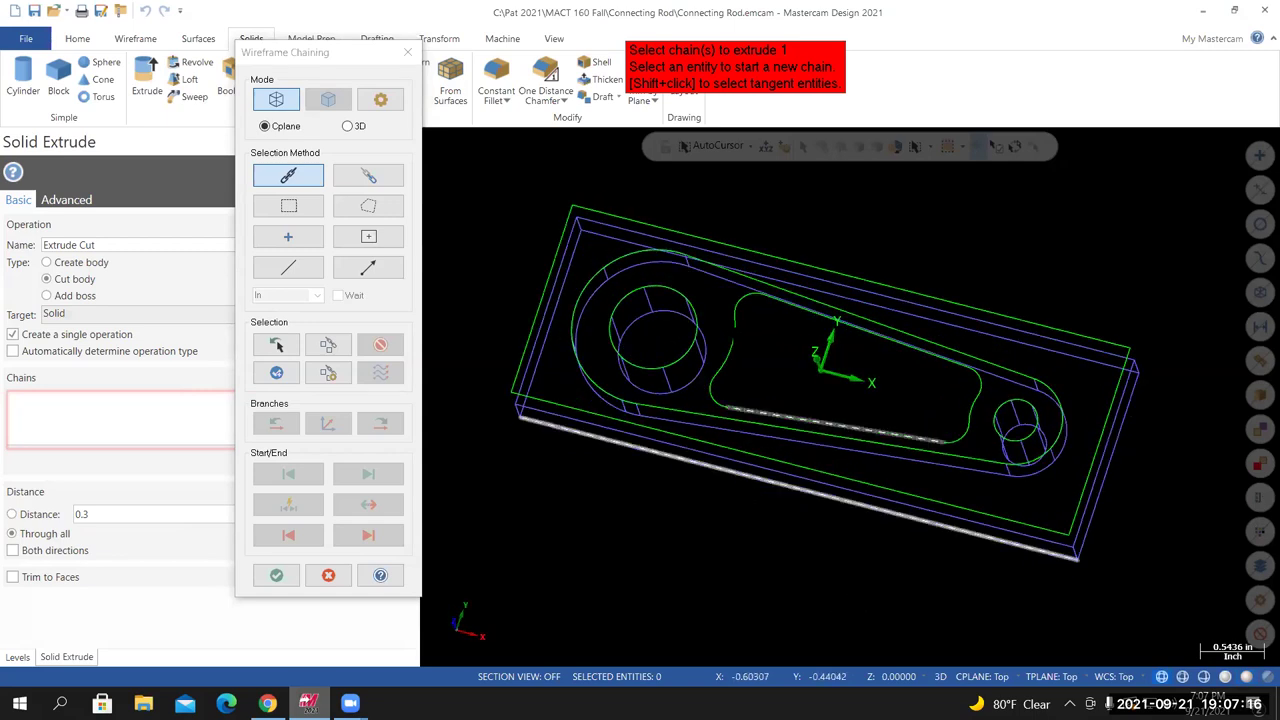
click(835, 322)
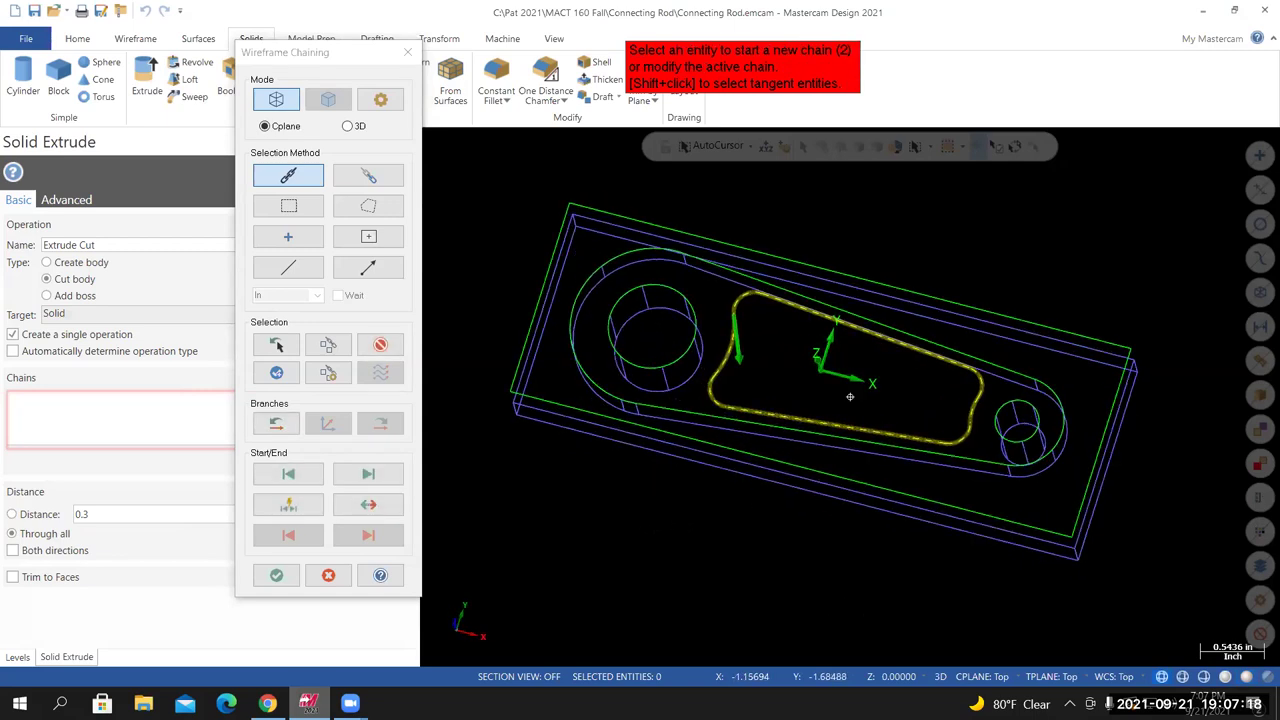
click(278, 576)
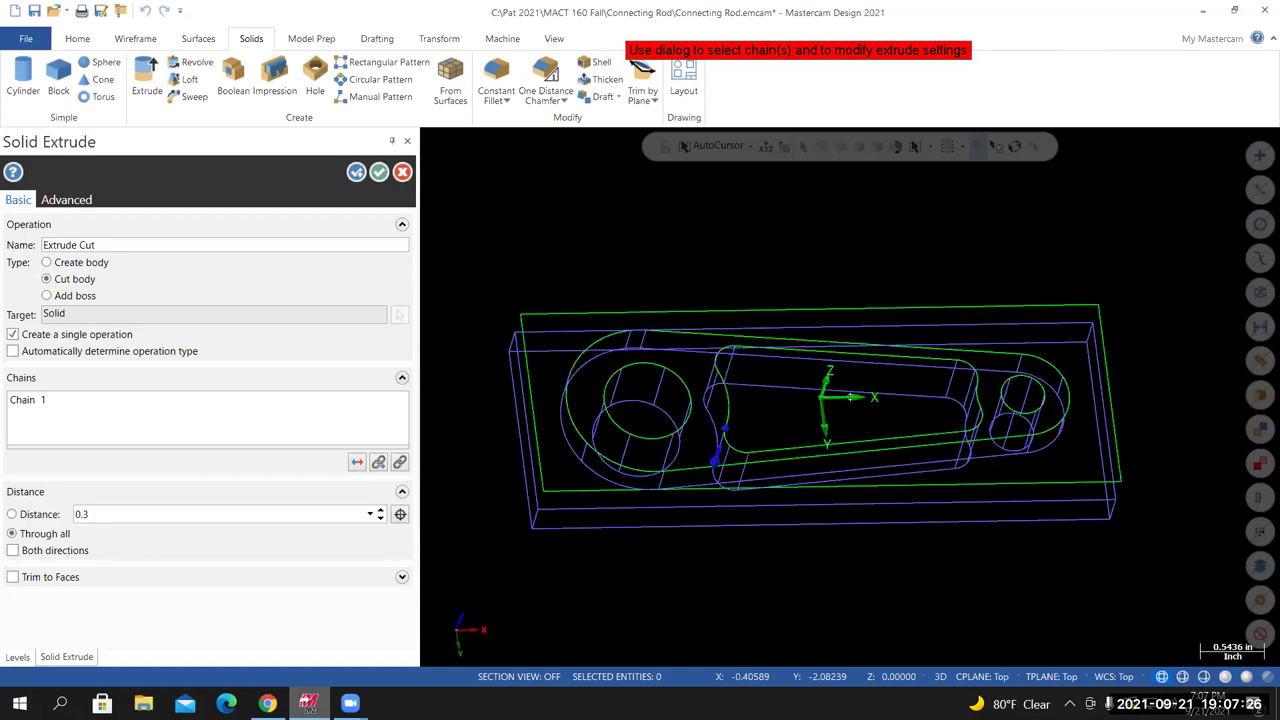
Switch the pocket cut to a Distance depth of 0.3, checking the drawing for the depth
click(1247, 677)
mouse_move(840, 382)
middle_down()
mouse_move(838, 370)
mouse_move(850, 396)
mouse_move(870, 392)
mouse_move(810, 450)
mouse_move(898, 522)
mouse_move(929, 423)
mouse_move(922, 385)
mouse_move(915, 405)
mouse_move(845, 430)
middle_up()
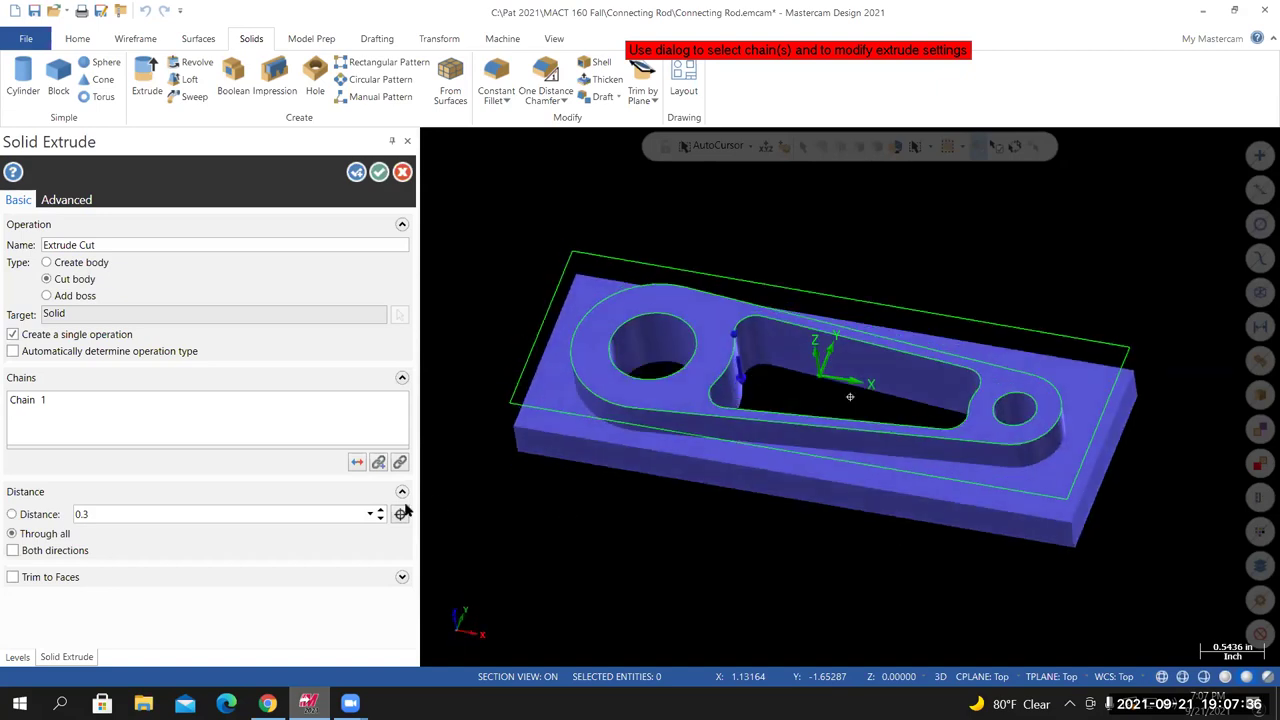
click(12, 514)
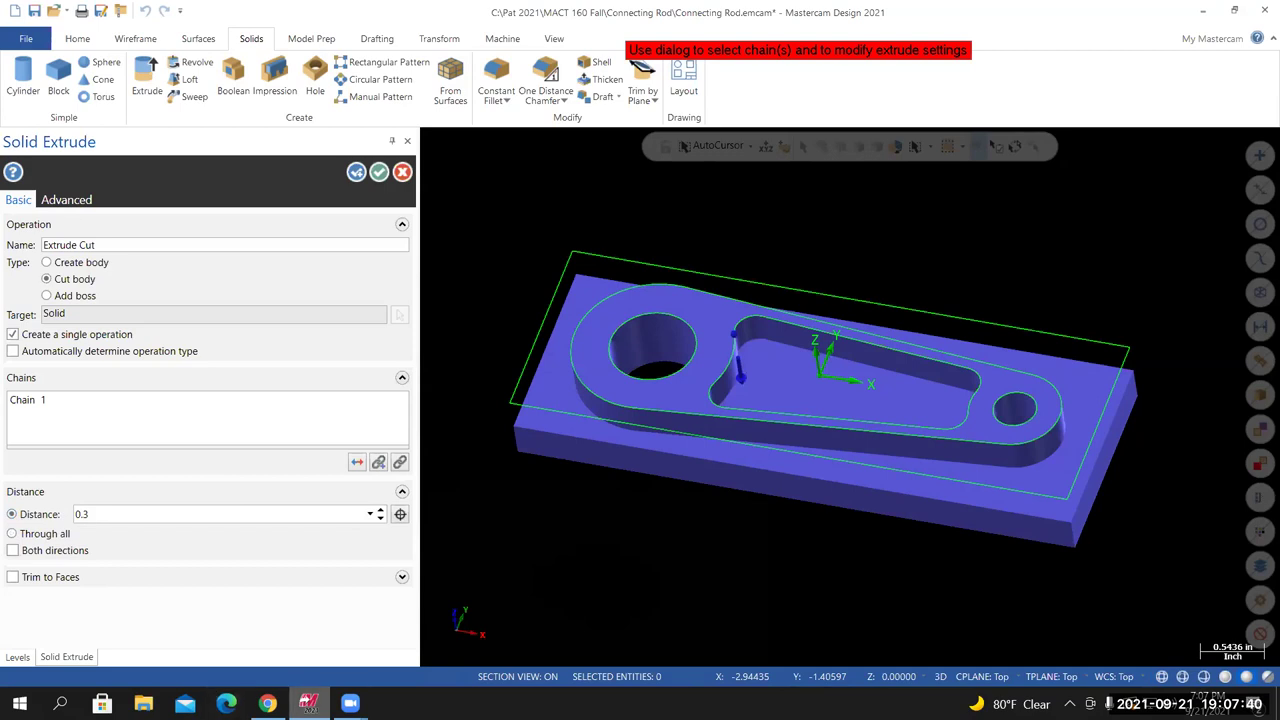
click(267, 703)
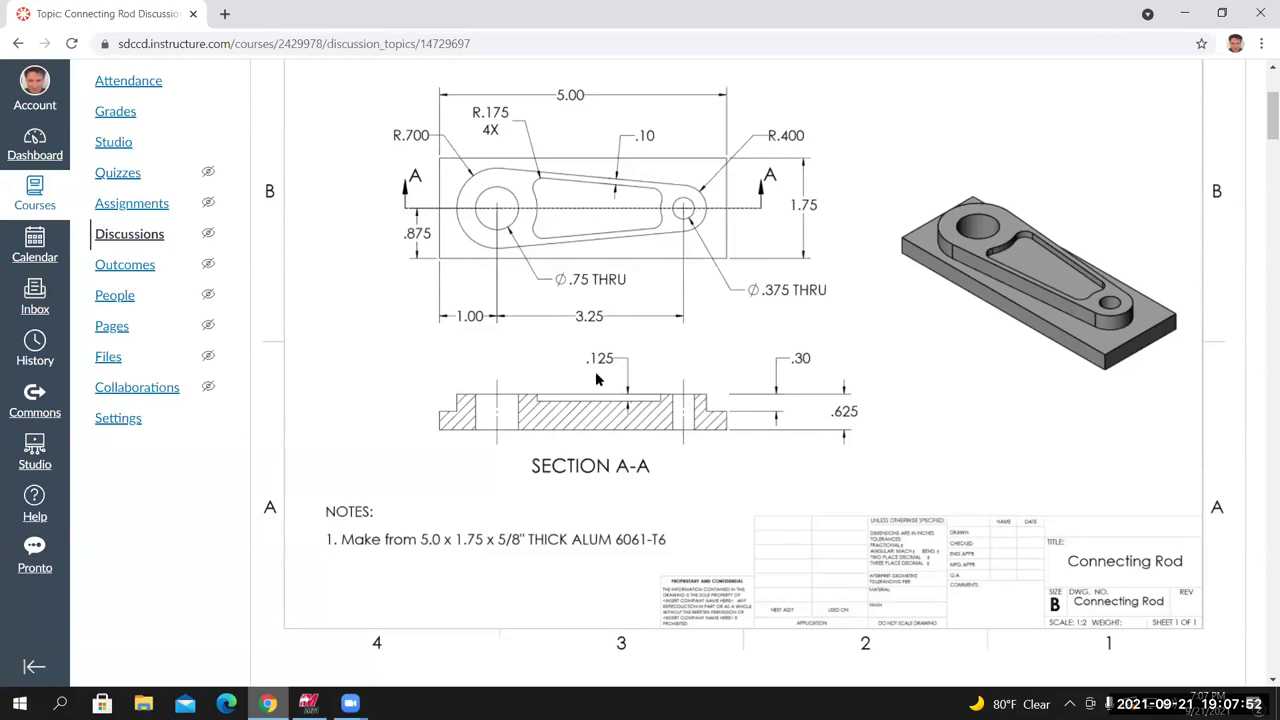
click(308, 703)
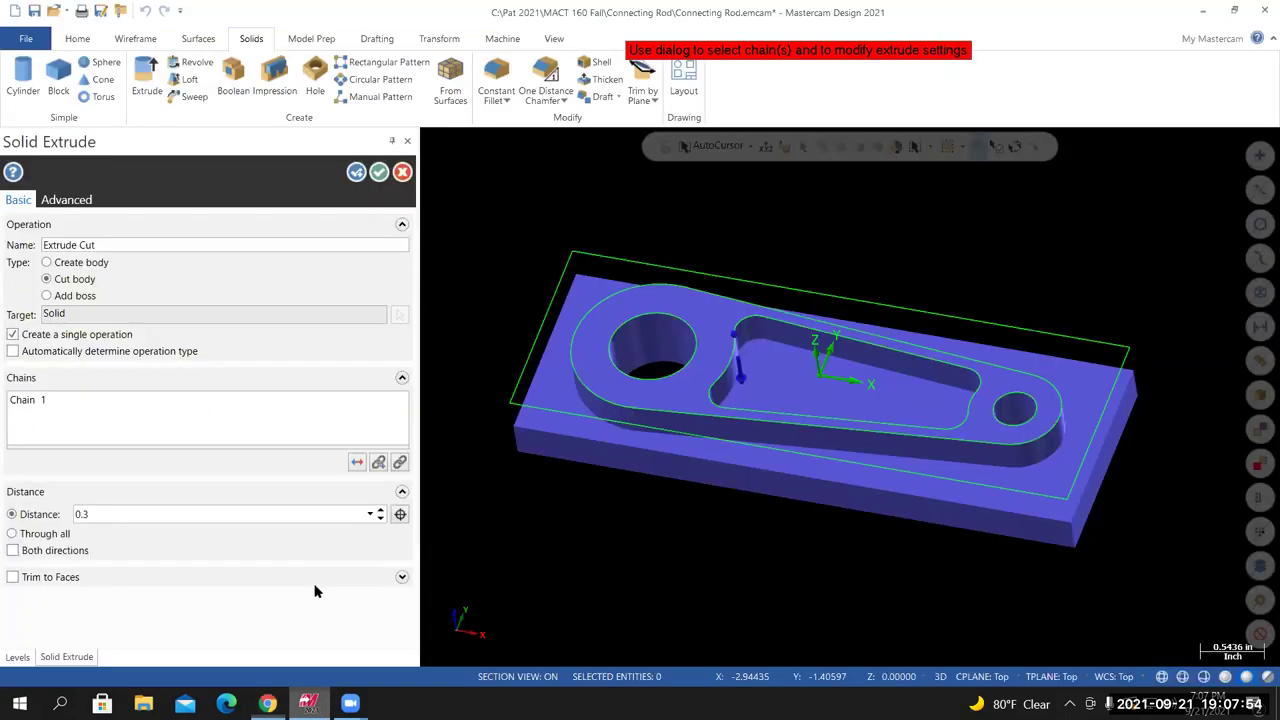
Change the pocket depth to 0.125 and accept the extrude cut
click(13, 514)
text(.125)
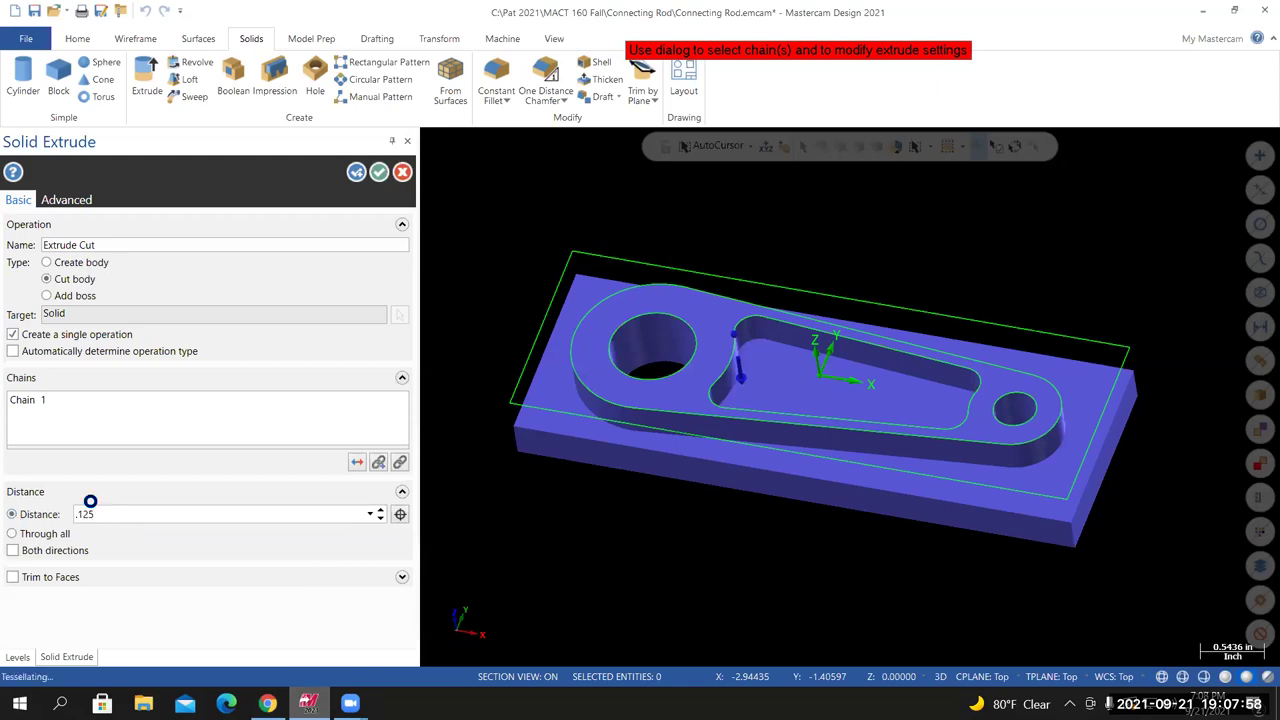
key(Return)
middle_drag(723, 470, 815, 395)
click(381, 173)
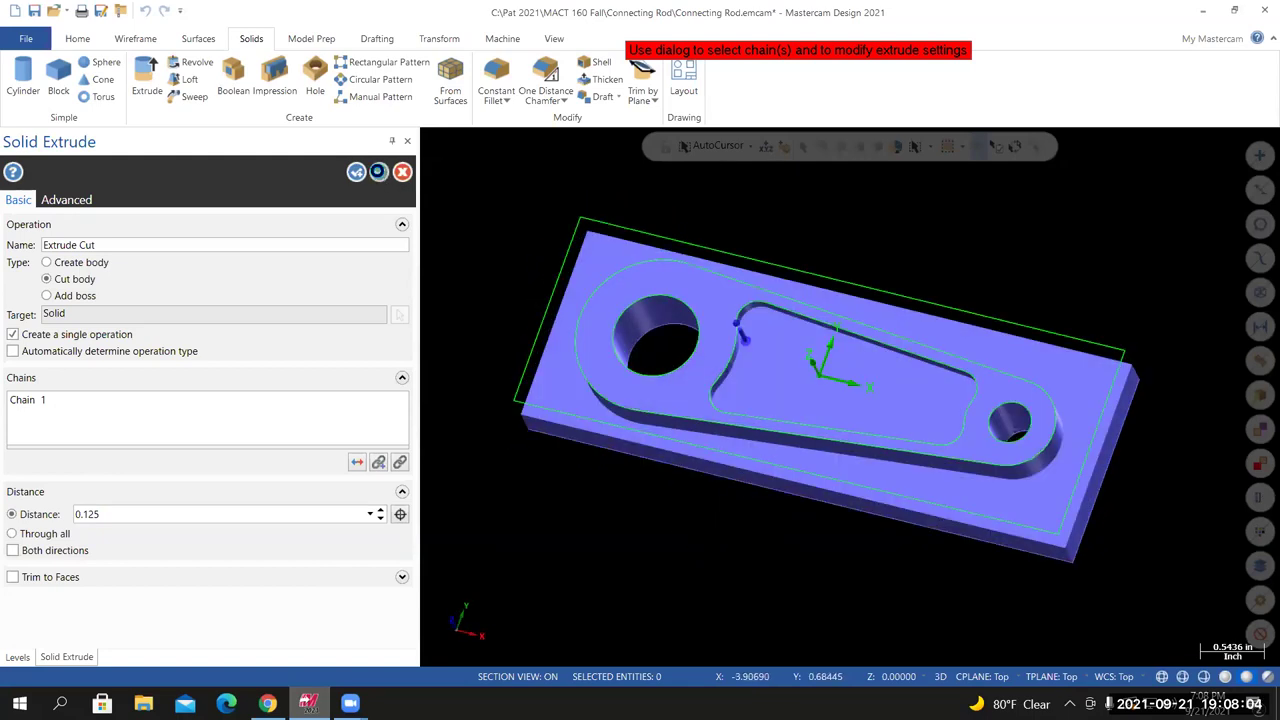
middle_drag(712, 470, 708, 505)
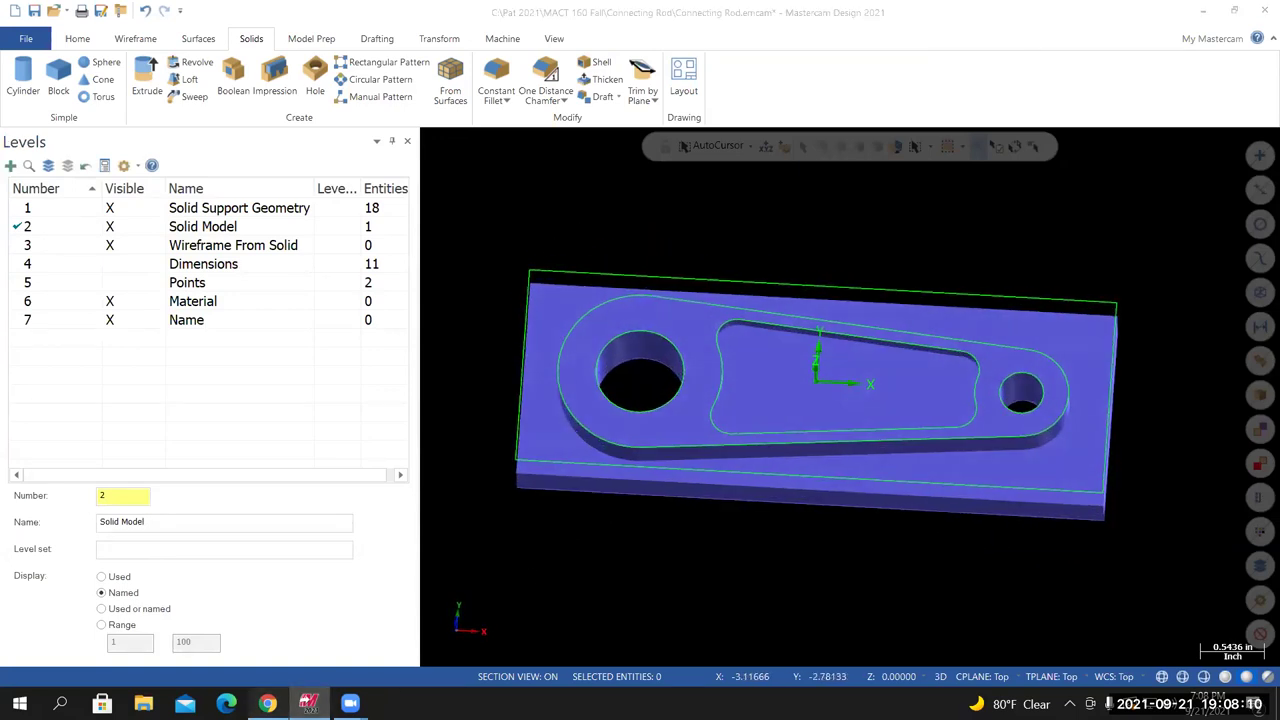
click(267, 703)
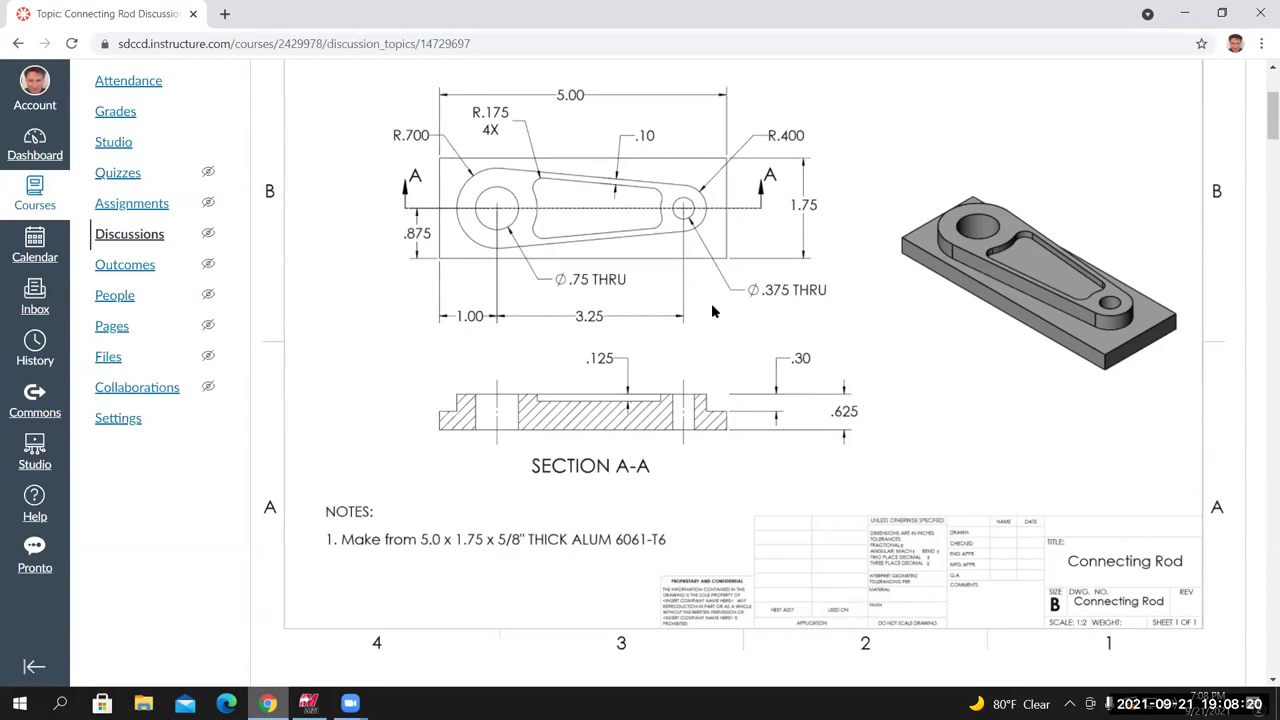
Hide level 1 Solid Support Geometry so only the shaded solid shows
key(alt+Tab)
middle_drag(850, 397, 878, 426)
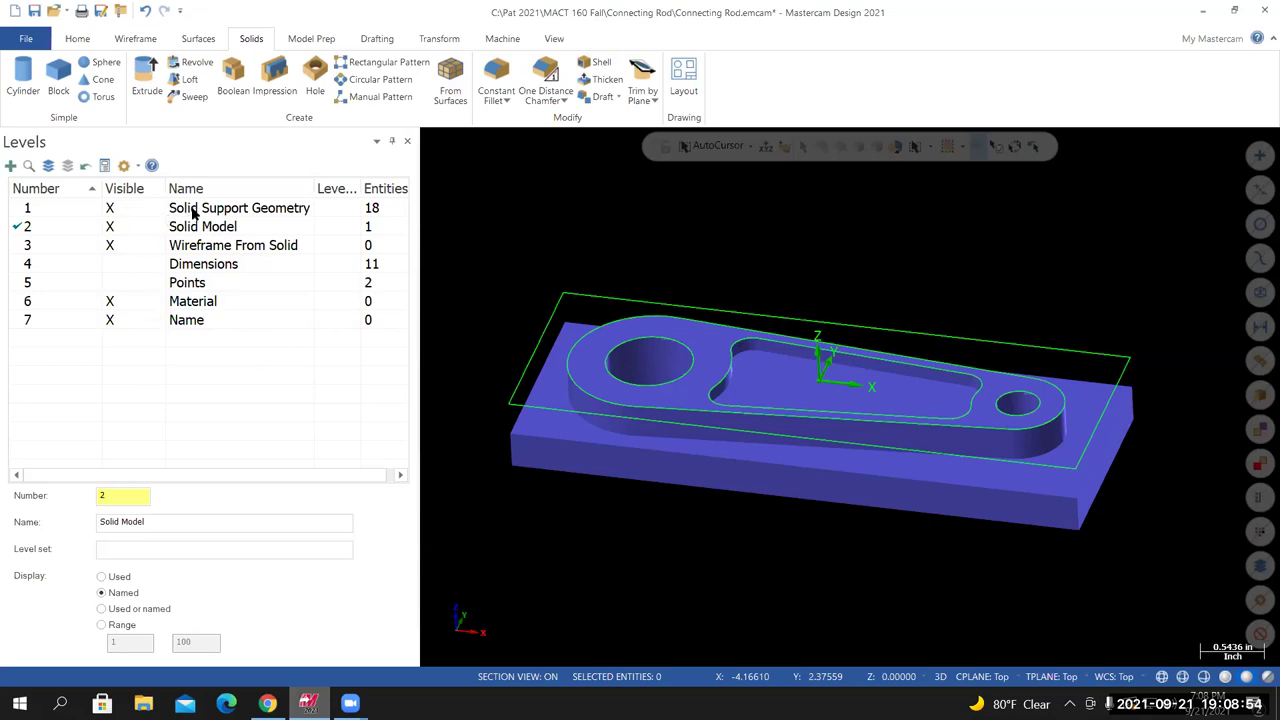
click(110, 208)
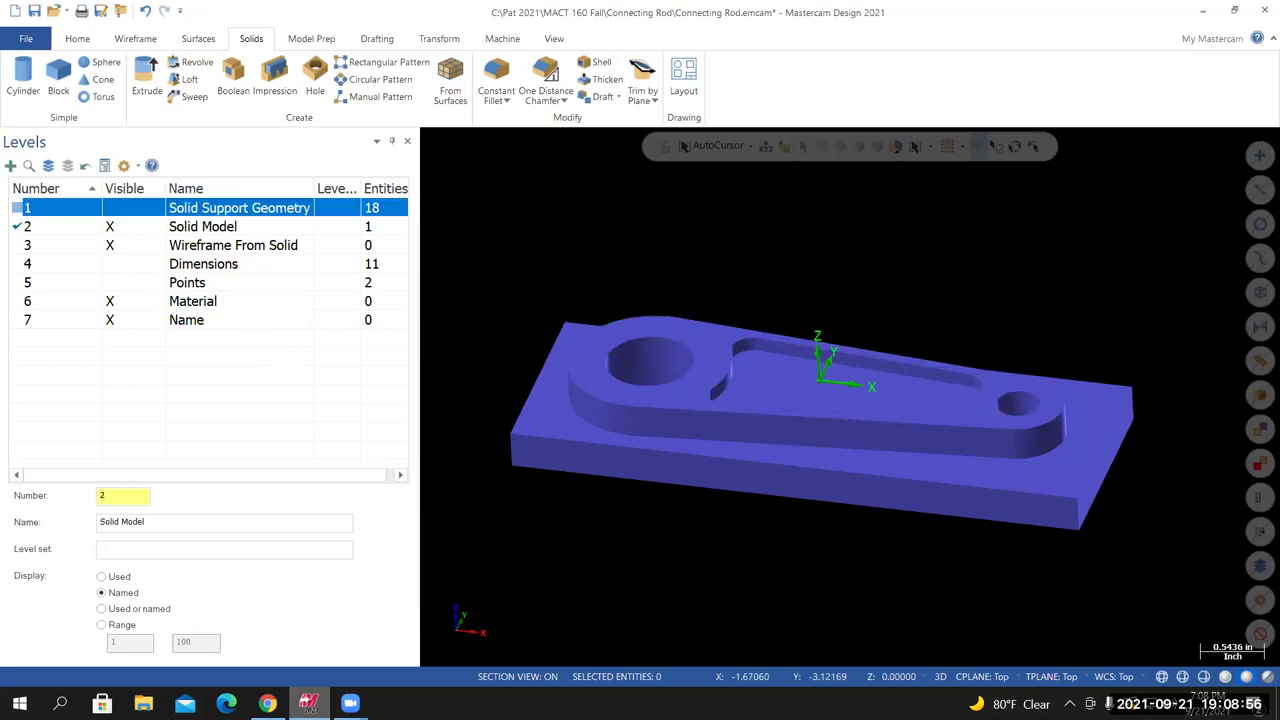
mouse_move(800, 400)
middle_down()
mouse_move(800, 340)
mouse_move(810, 410)
middle_up()
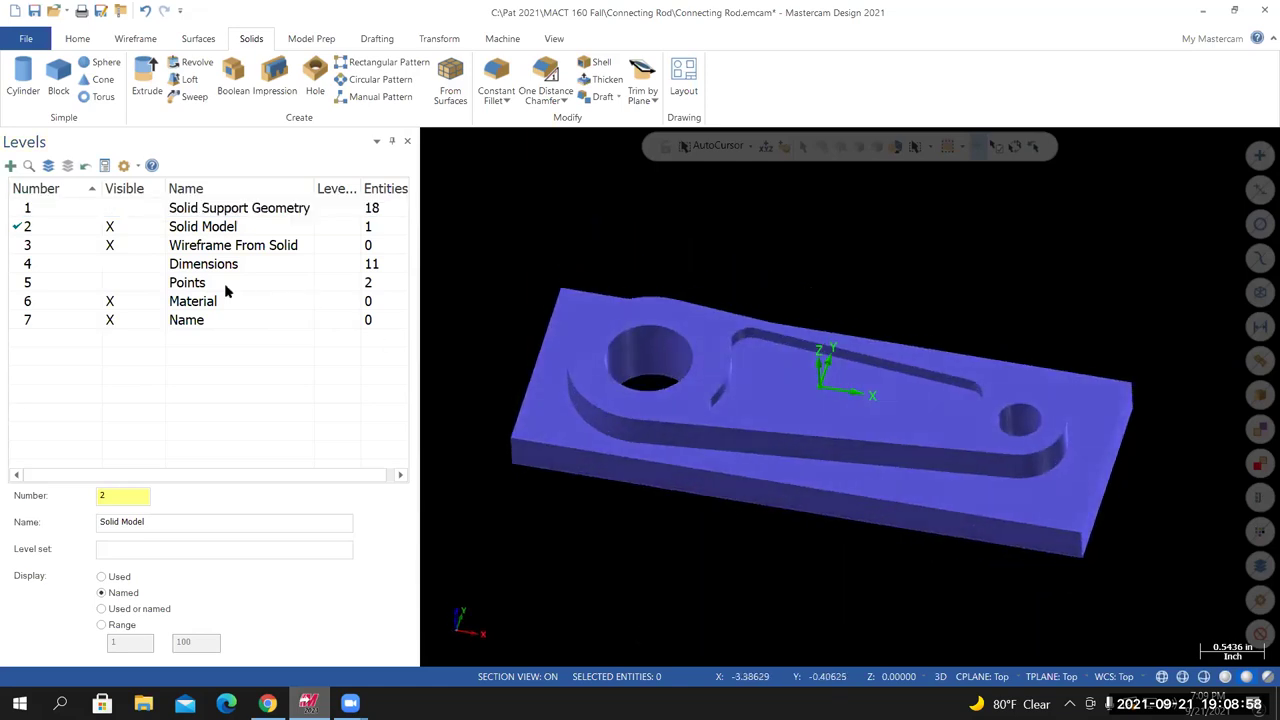
Make level 3 Wireframe From Solid the current level
click(27, 246)
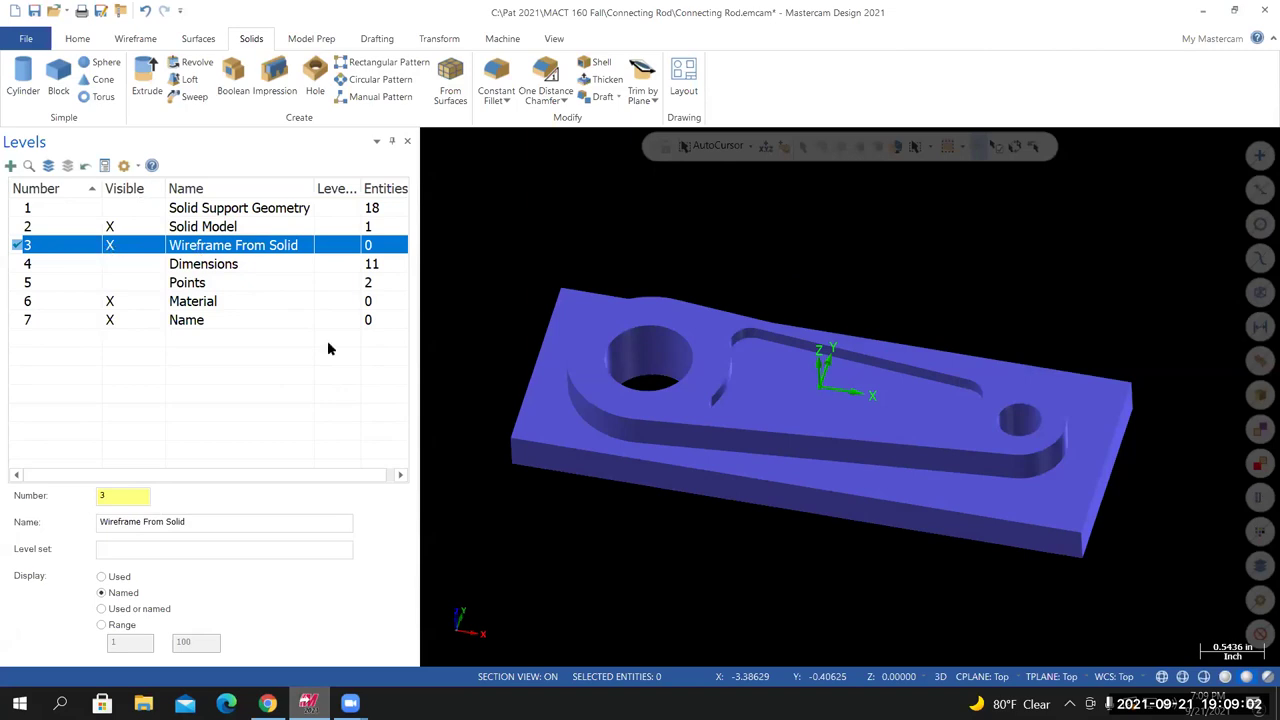
middle_drag(830, 450, 832, 375)
middle_drag(760, 350, 780, 370)
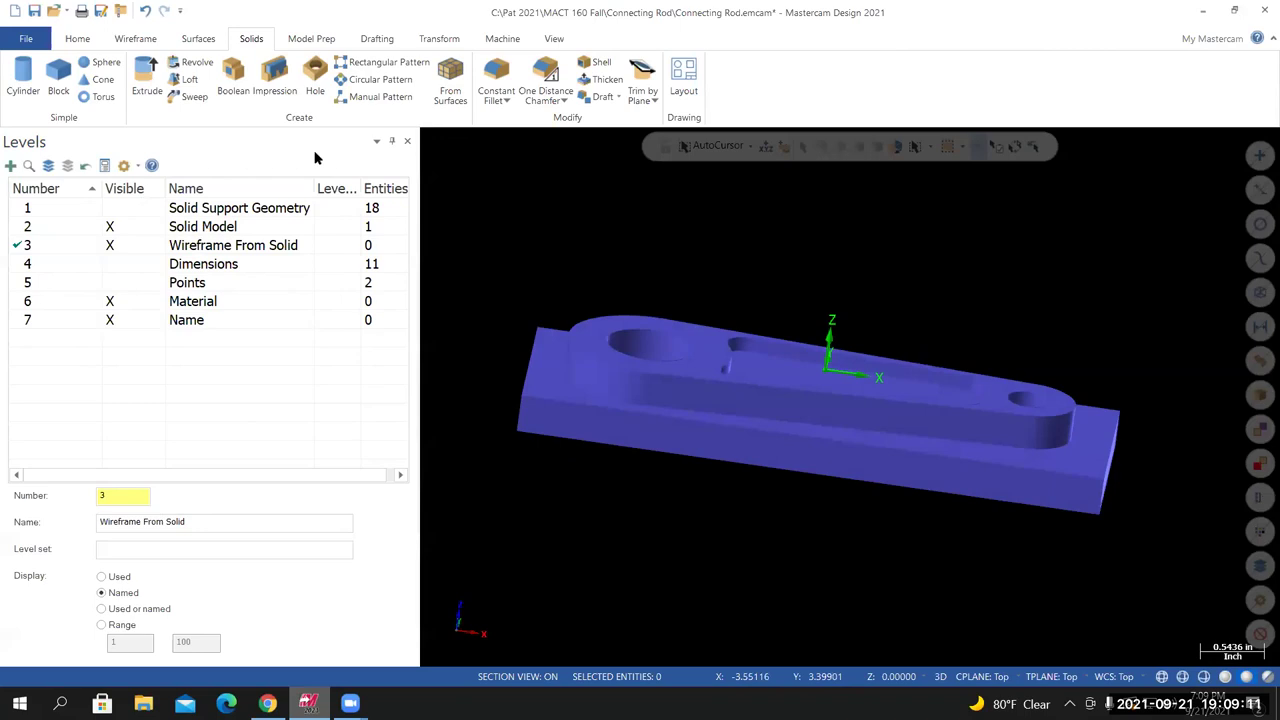
click(78, 40)
middle_drag(640, 380, 760, 360)
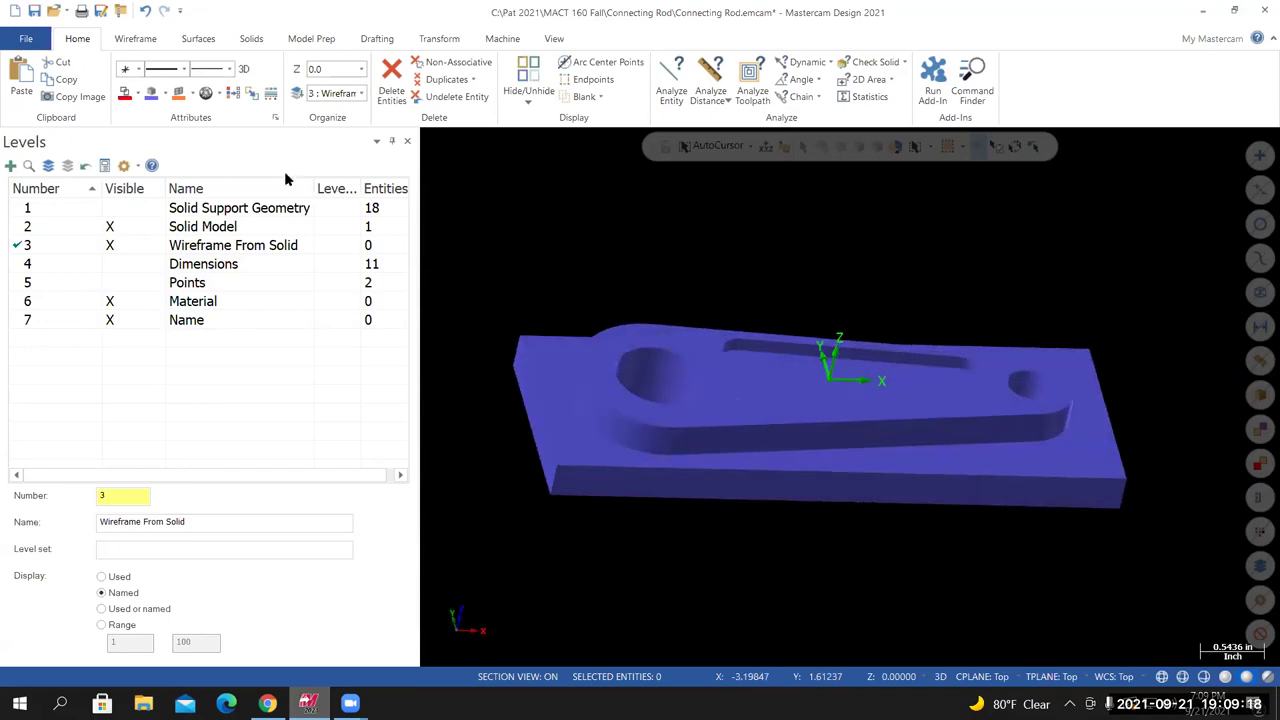
Set the wireframe colour for new geometry to orange in Attributes
click(137, 94)
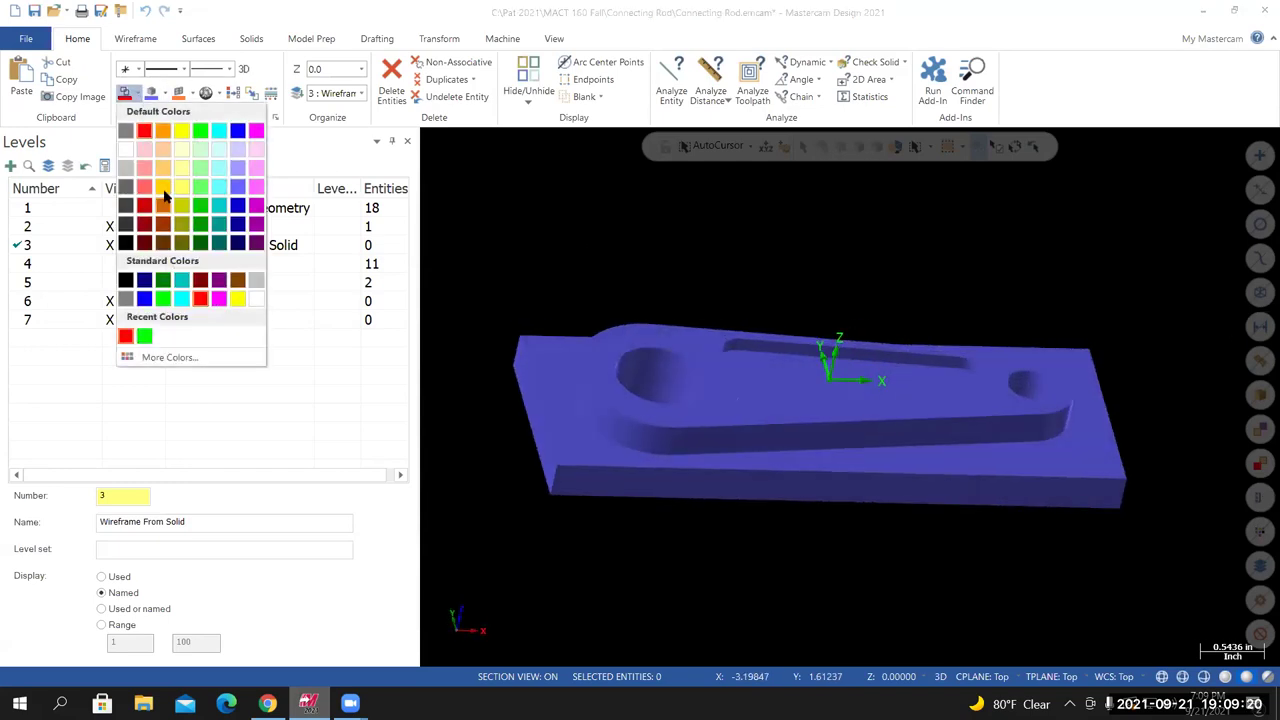
click(332, 410)
mouse_move(850, 397)
middle_down()
mouse_move(860, 470)
mouse_move(850, 397)
mouse_move(760, 420)
mouse_move(405, 441)
middle_up()
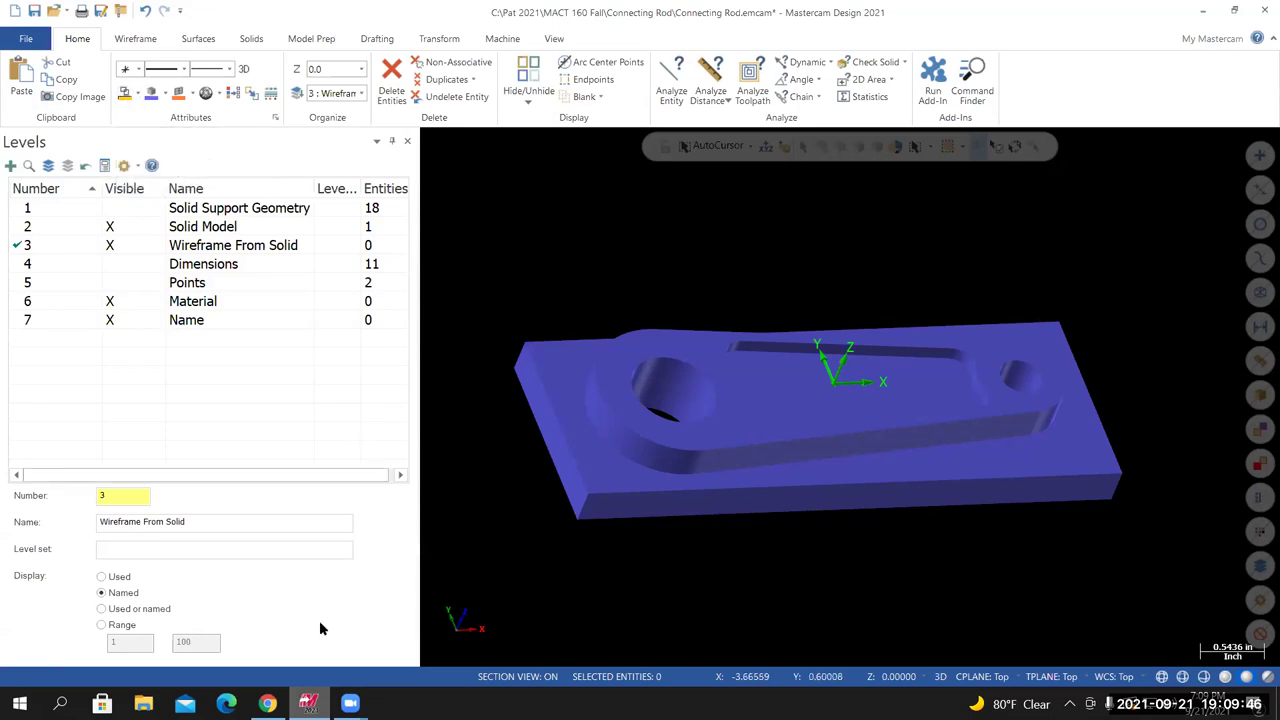
Scroll the Canvas discussion page down to Connecting Rod modeling Steps 9–13
click(267, 703)
scroll(1199, 197, down, 5)
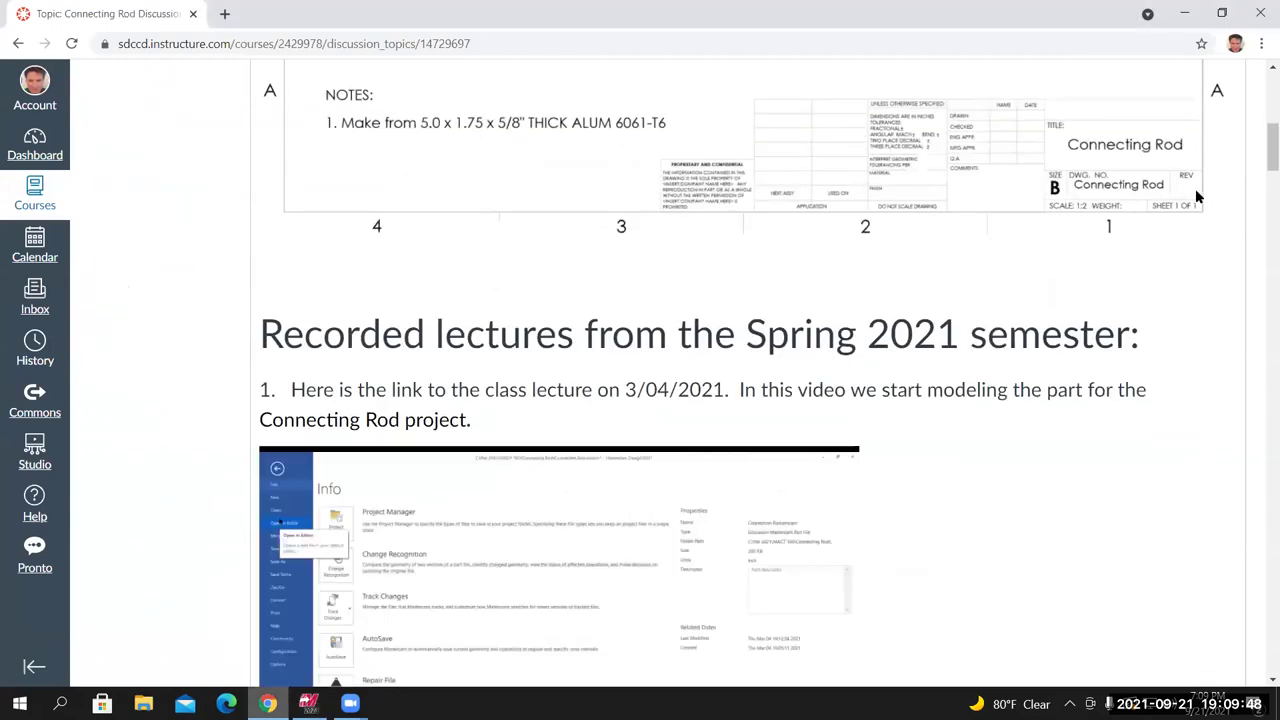
scroll(1260, 131, down, 8)
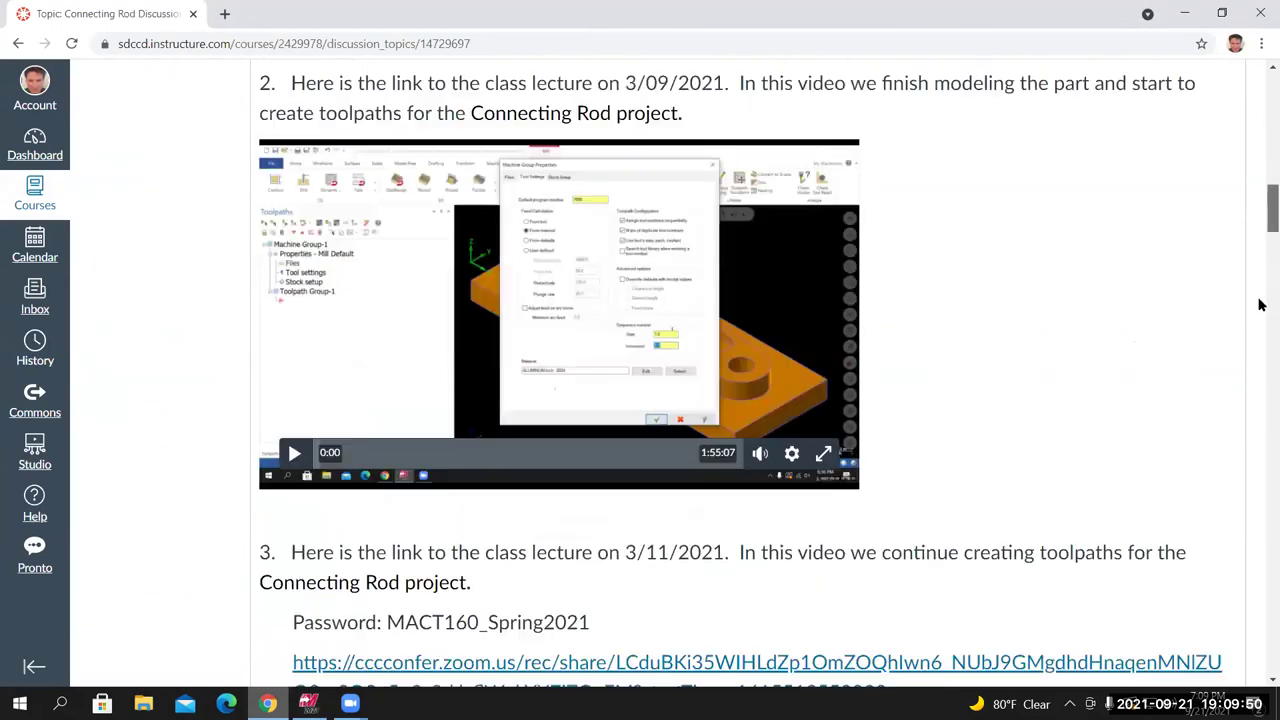
scroll(1260, 346, down, 15)
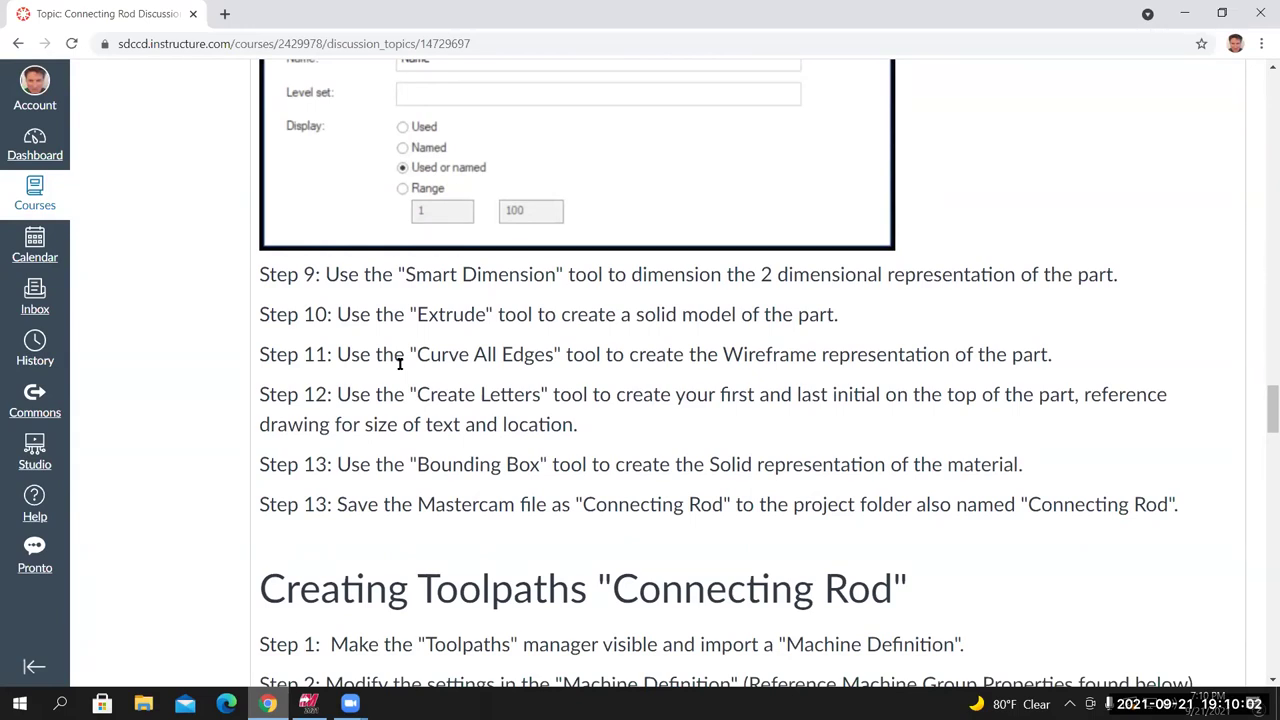
Back in Mastercam, start Curve All Edges on the connecting rod solid from the Wireframe tab
click(308, 703)
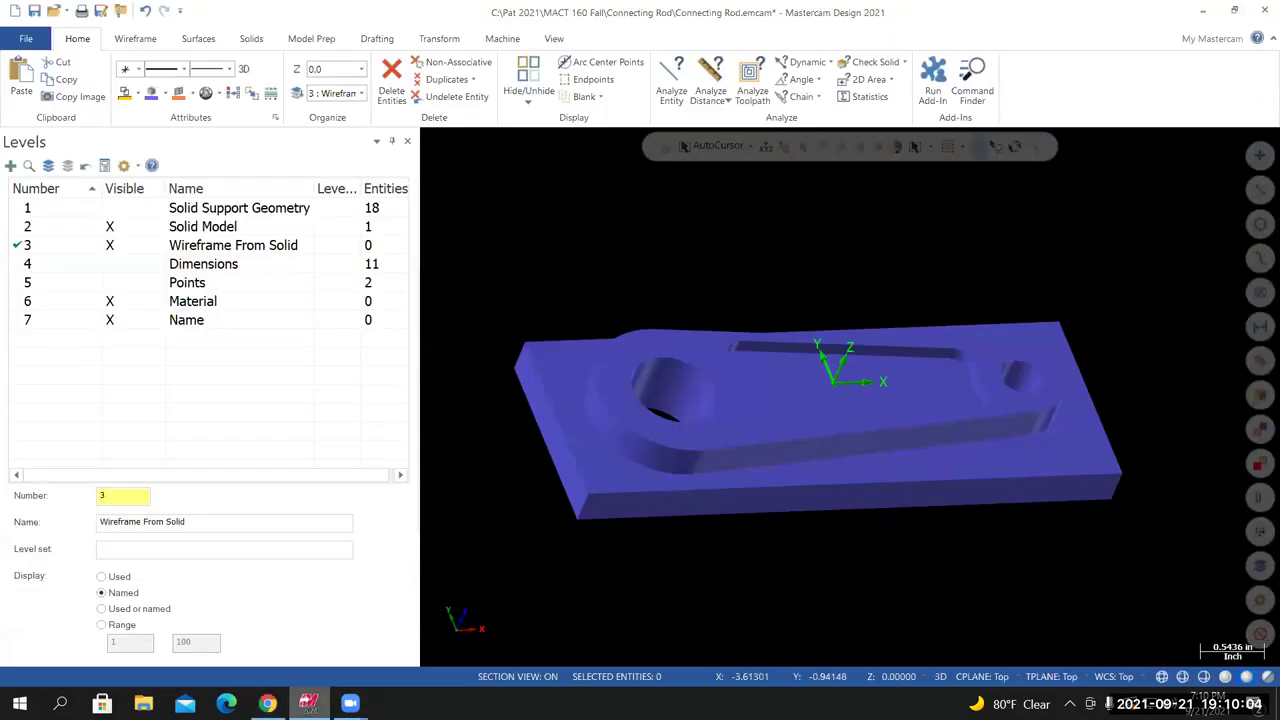
middle_drag(690, 463, 560, 420)
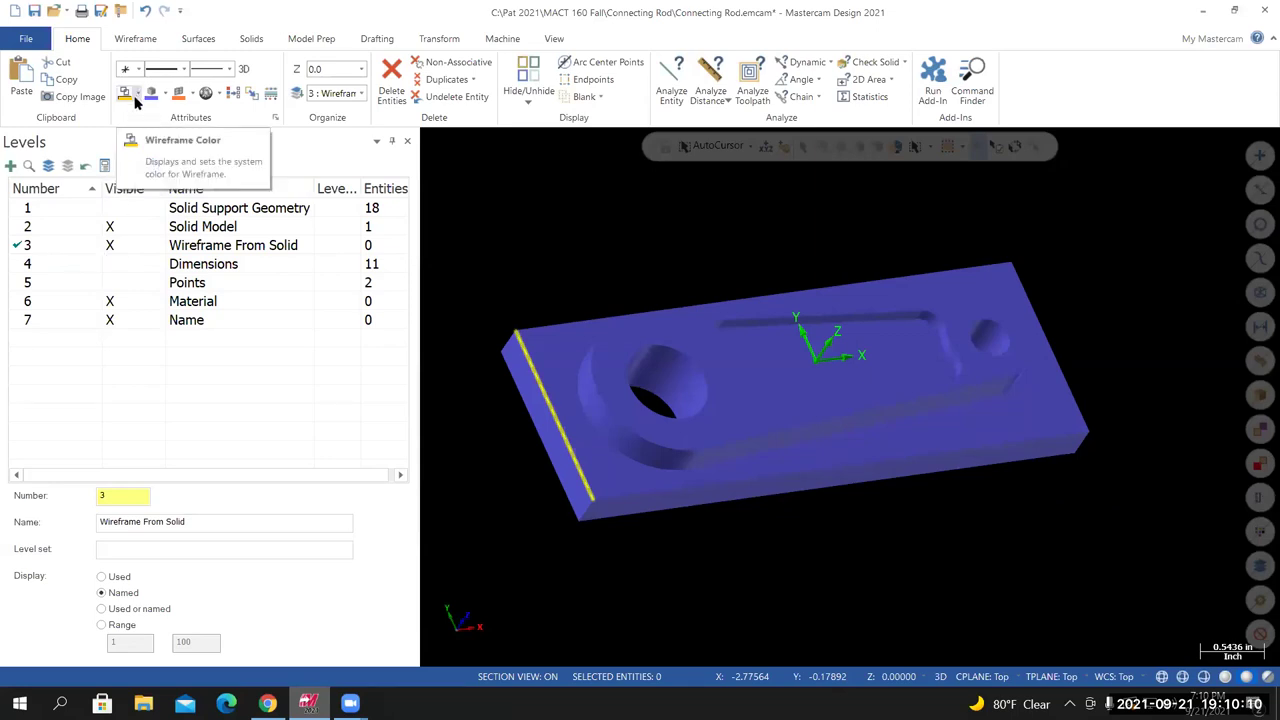
click(135, 40)
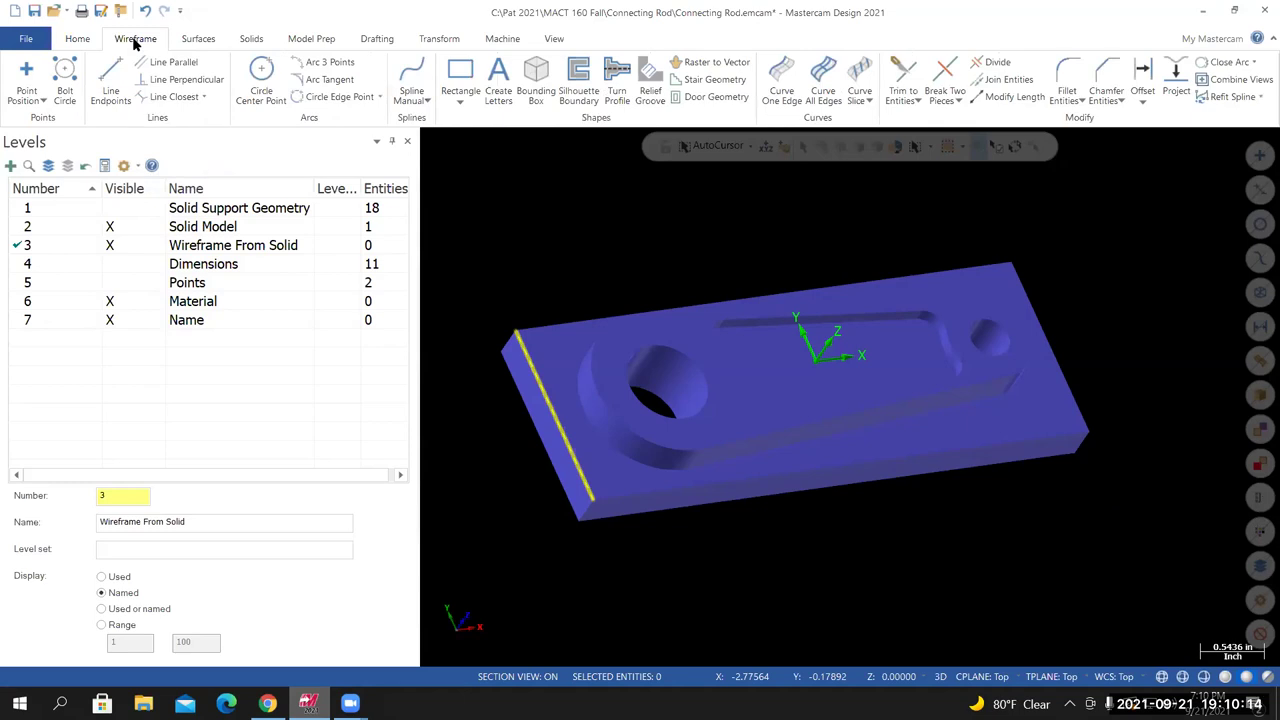
click(822, 80)
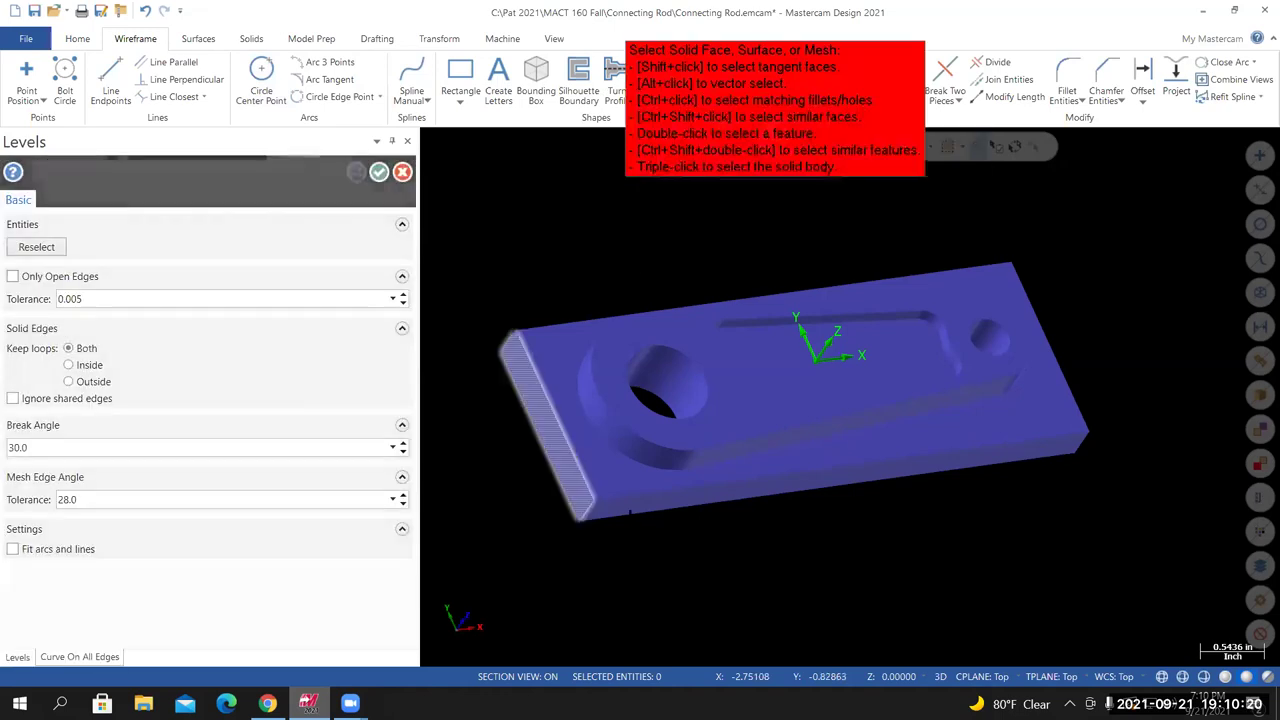
middle_drag(760, 400, 800, 380)
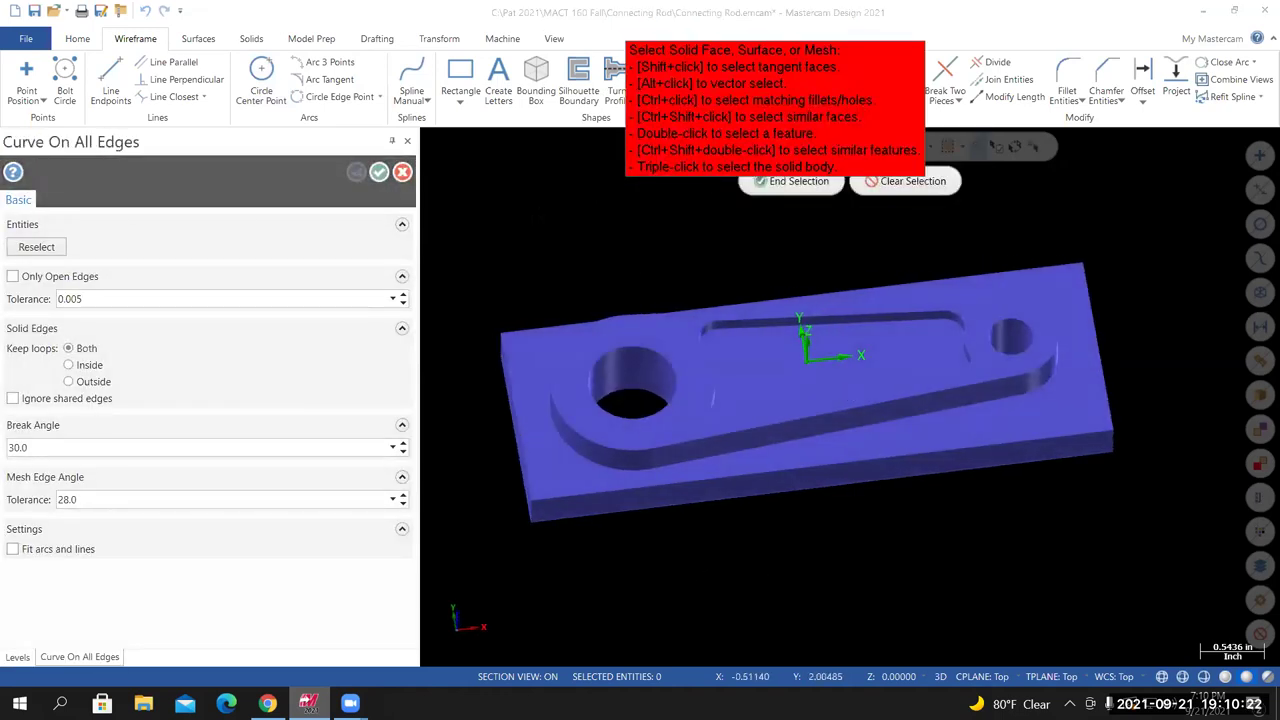
drag(672, 80, 493, 110)
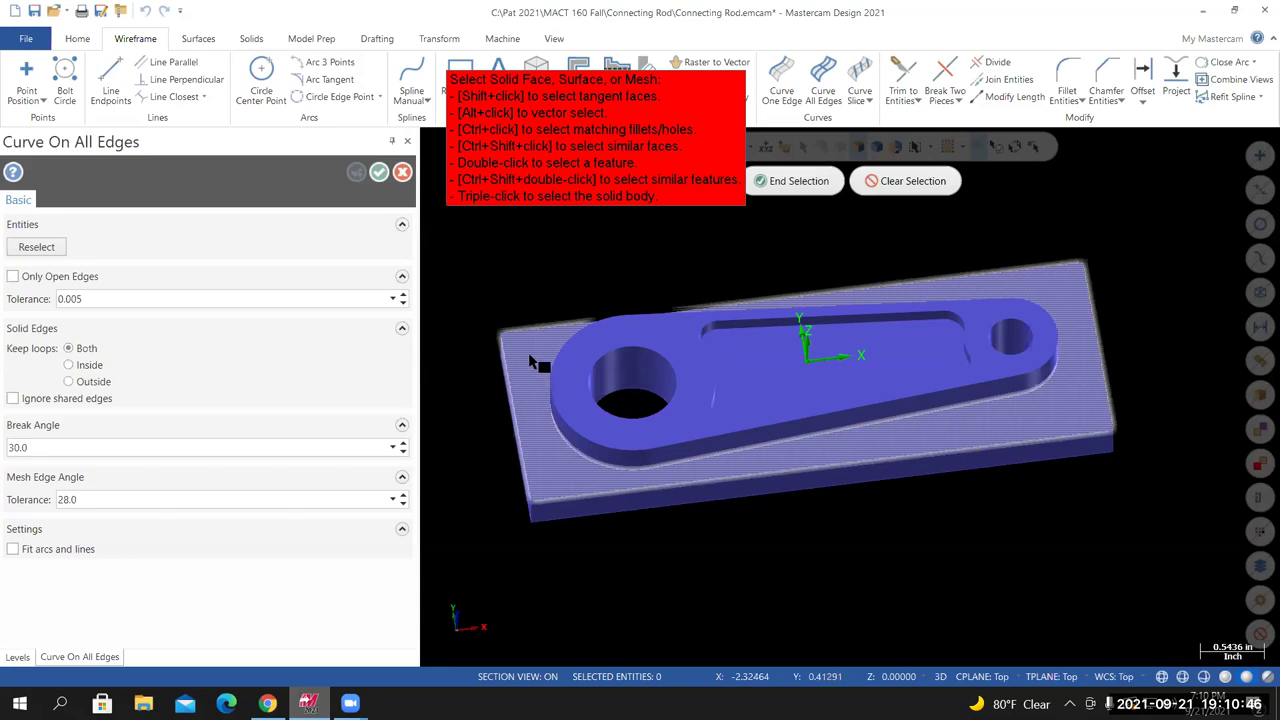
middle_drag(535, 360, 540, 365)
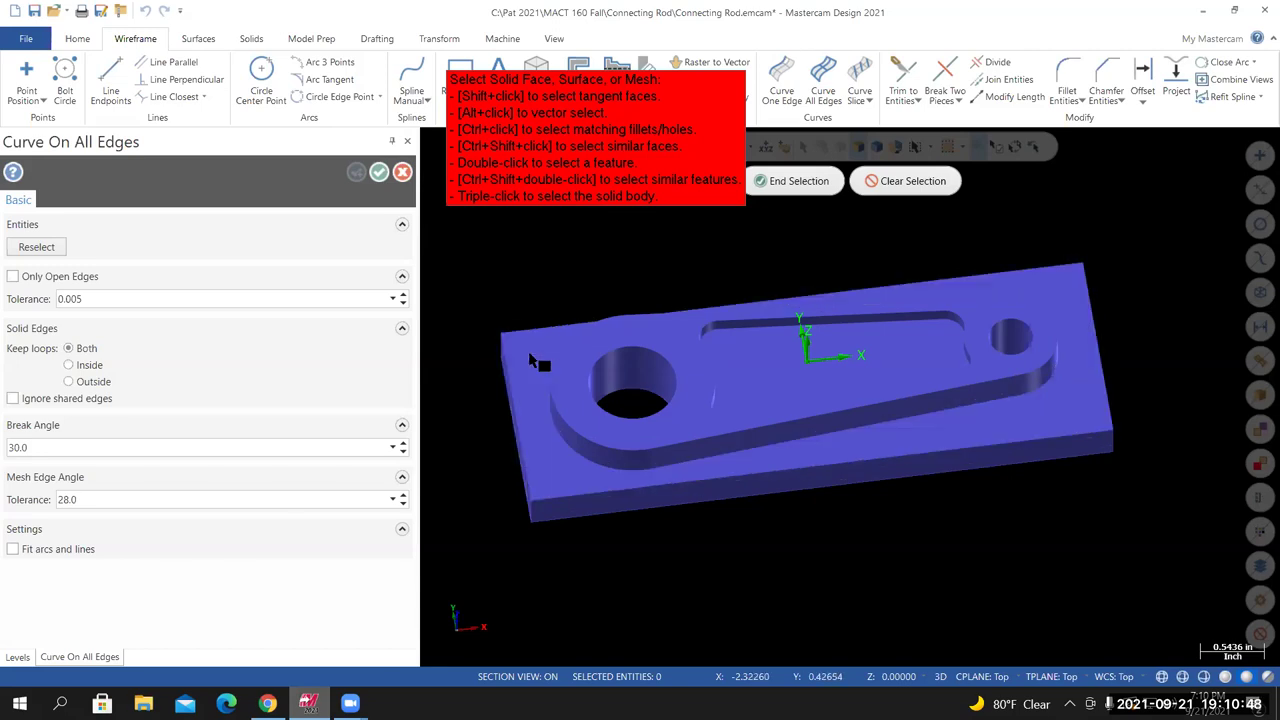
middle_drag(551, 506, 660, 474)
middle_drag(849, 396, 672, 342)
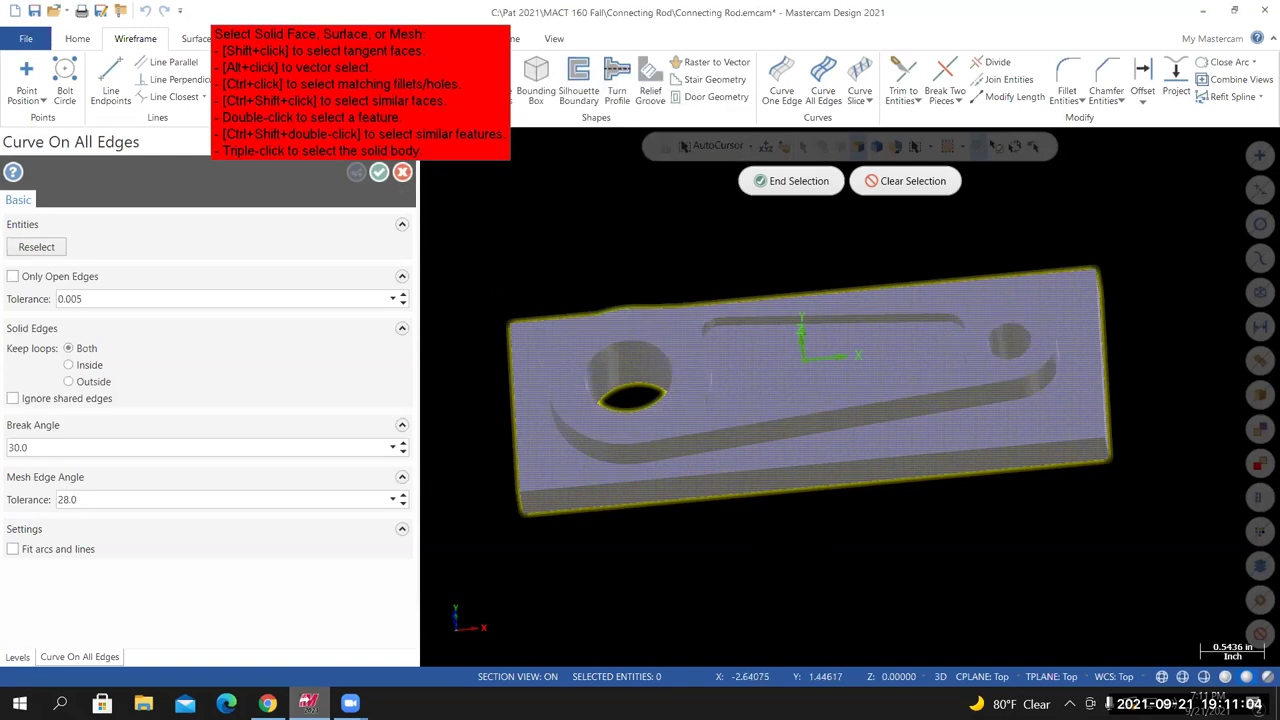
Select the solid, switch construction to 2D, and create the 52 edge curves
click(790, 181)
middle_drag(849, 430, 849, 397)
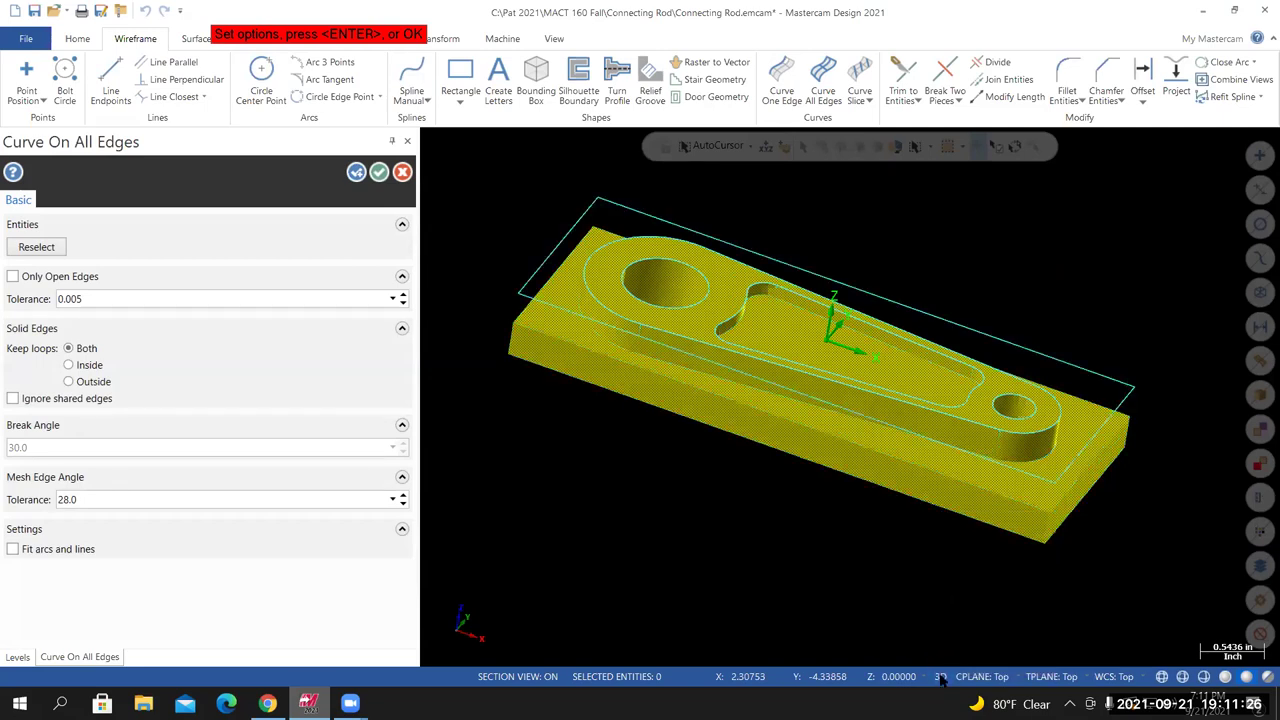
click(940, 676)
mouse_move(849, 380)
middle_down()
mouse_move(850, 450)
mouse_move(849, 397)
mouse_move(956, 695)
mouse_move(940, 660)
middle_up()
click(378, 172)
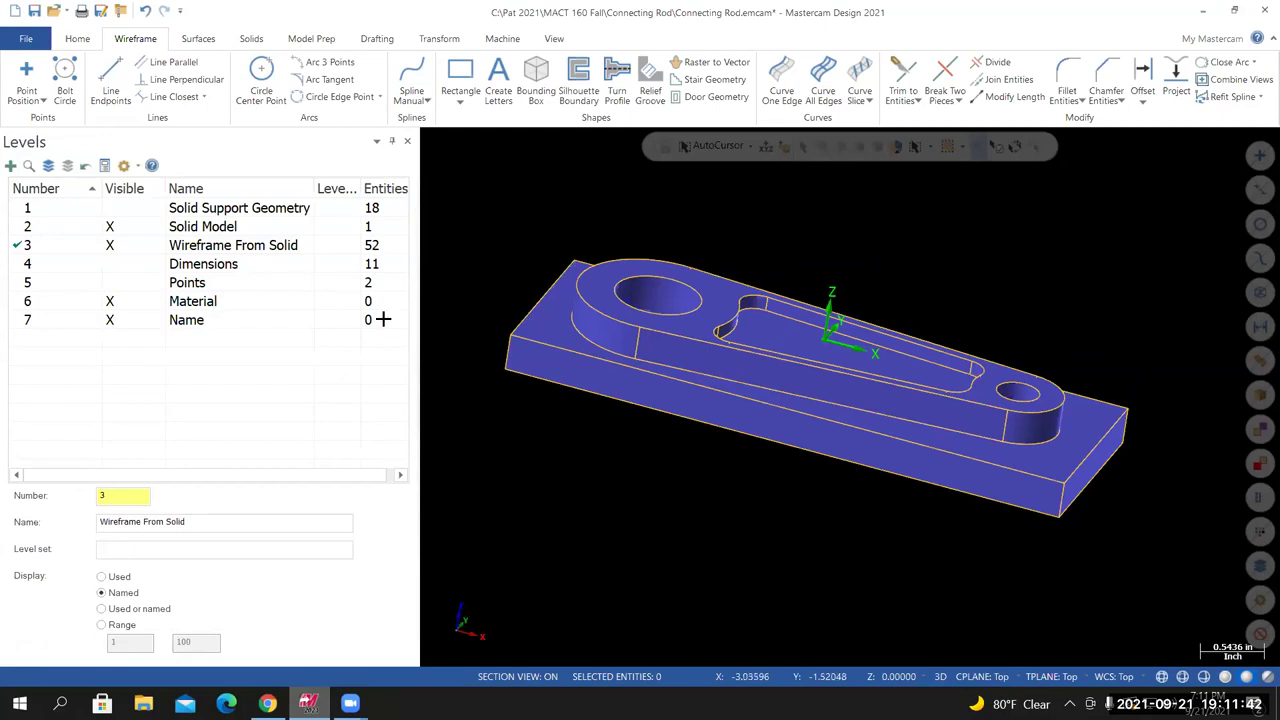
Inspect the new orange edge curves from top, isometric and tilted angles
key(alt+1)
key(alt+7)
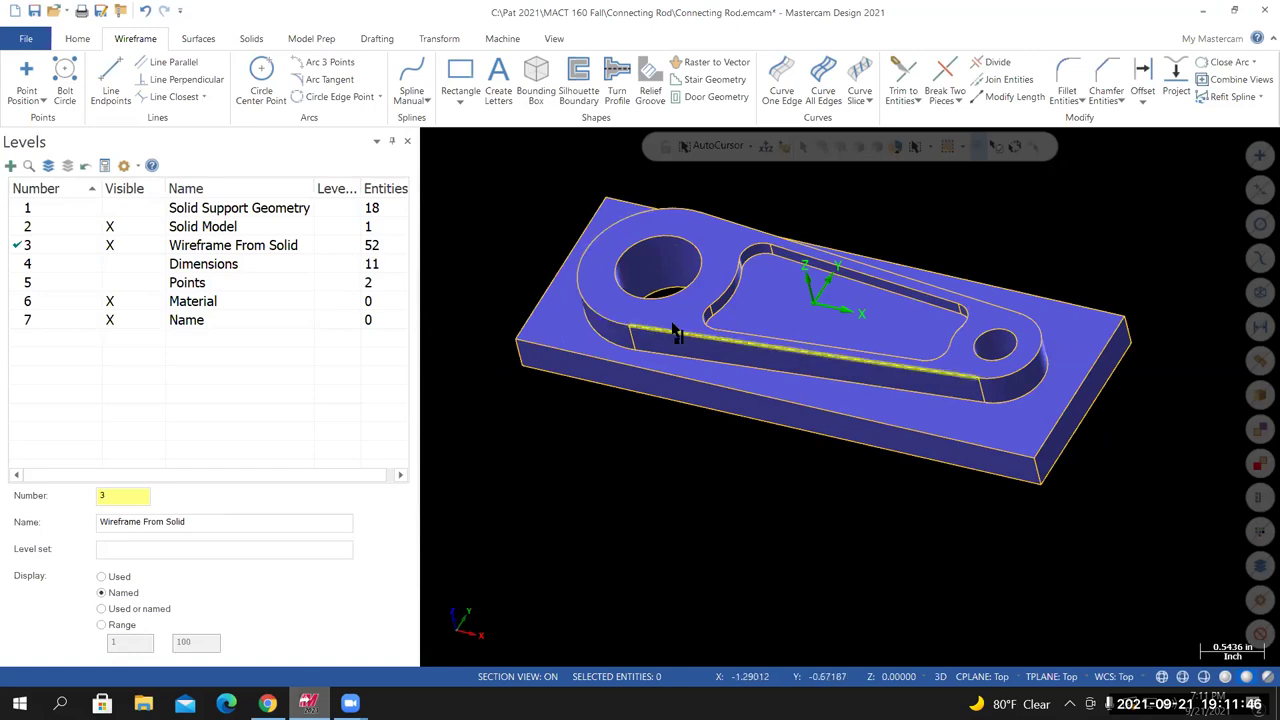
middle_drag(765, 234, 607, 311)
key(alt+7)
right_click(529, 223)
key(Escape)
middle_drag(580, 409, 562, 205)
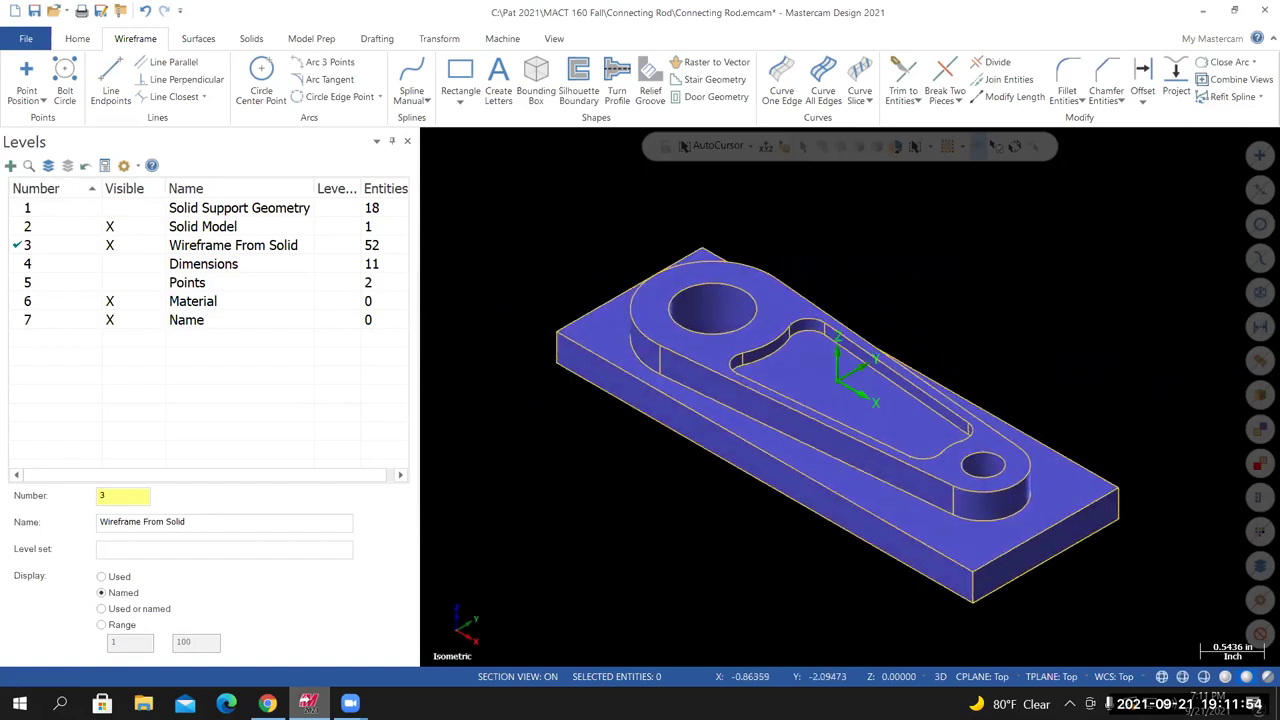
Fit the part to the window, unzoom to 80%, and show the File Info page
right_click(562, 203)
click(593, 270)
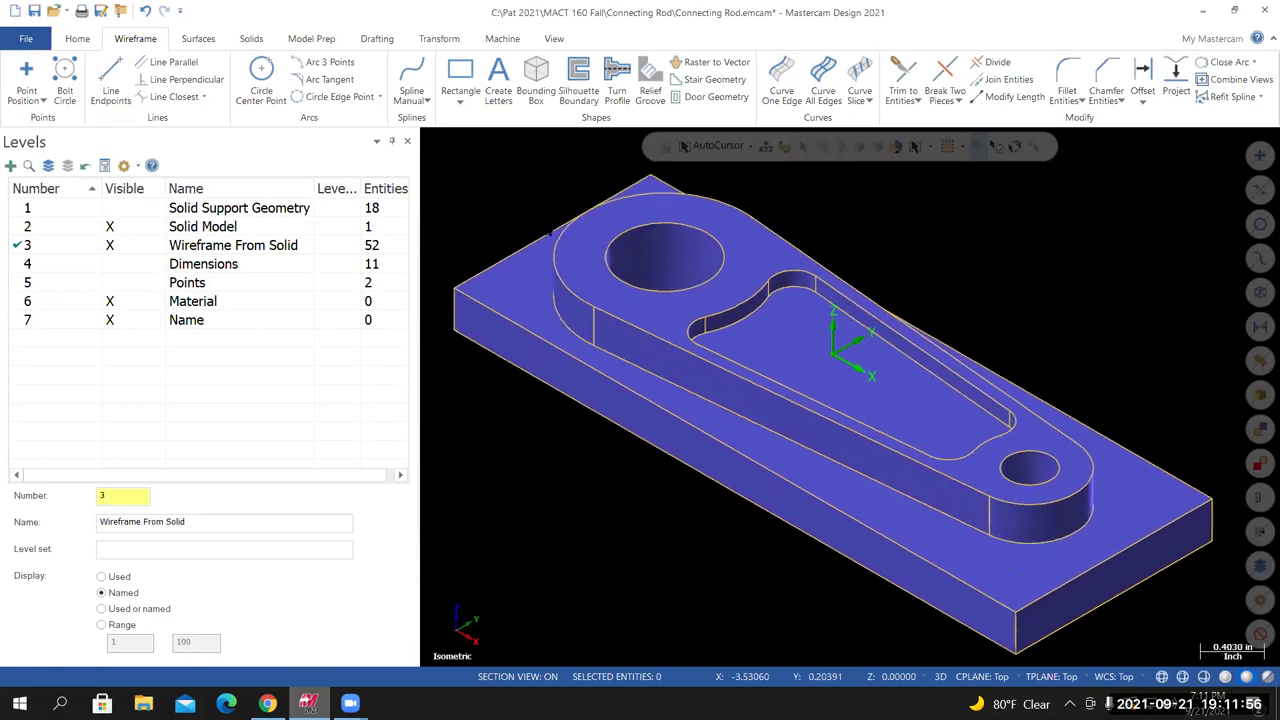
right_click(577, 301)
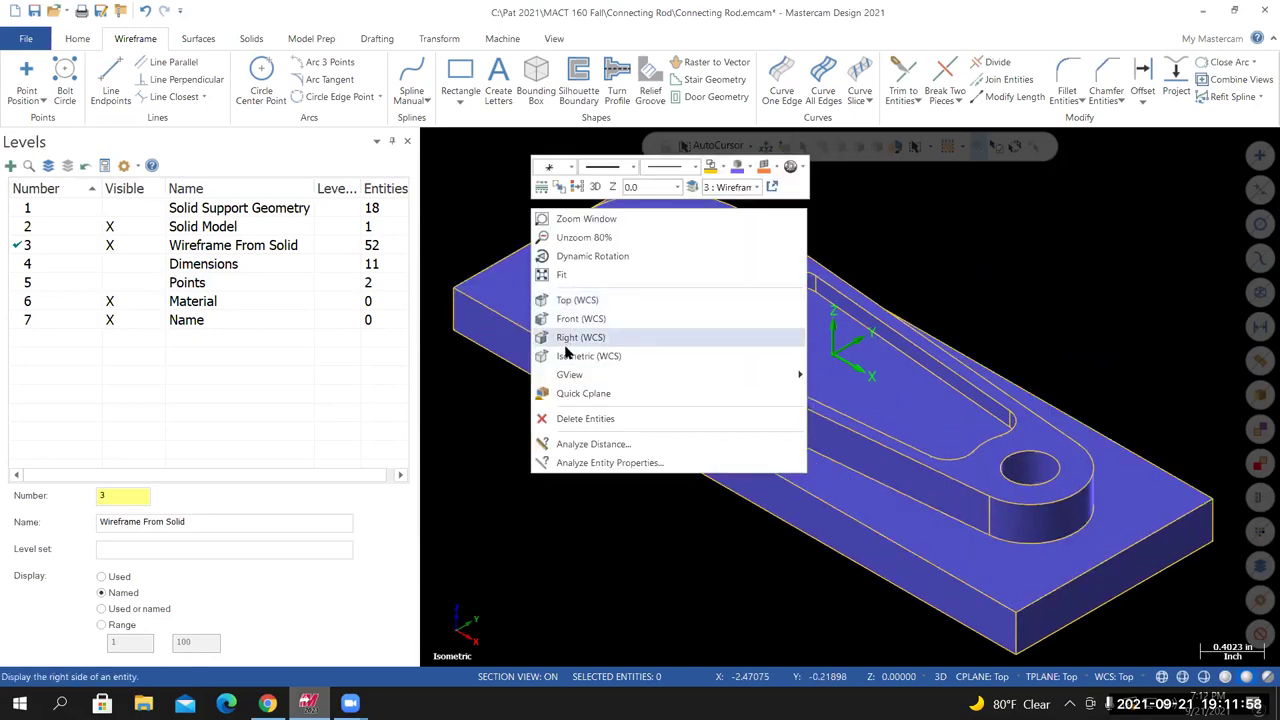
click(567, 241)
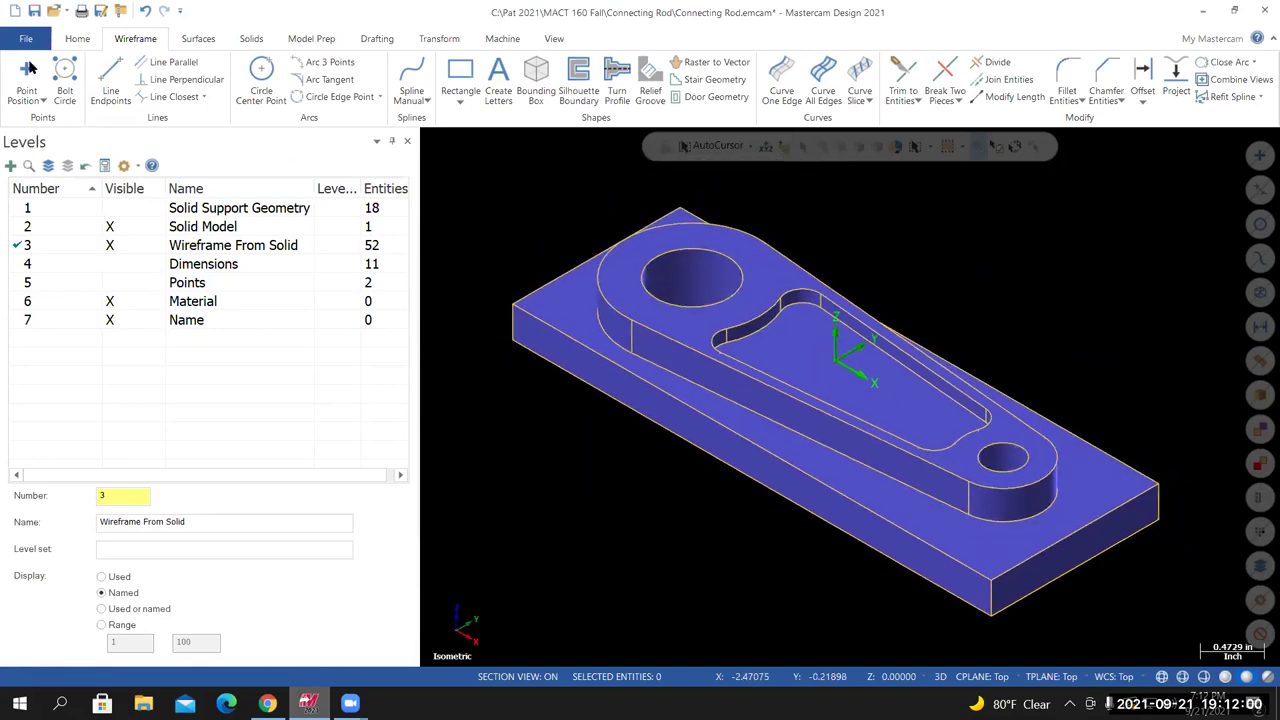
click(26, 40)
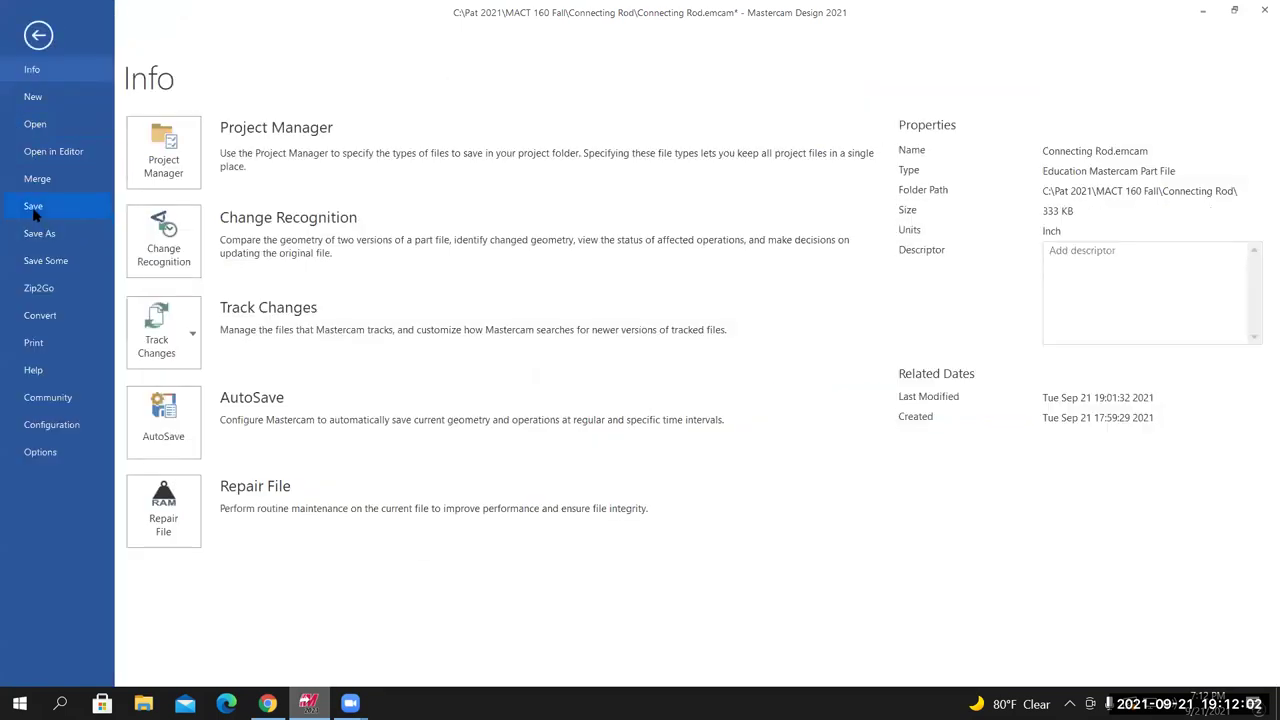
Save Connecting Rod.emcam with its 52 edge curves
click(33, 207)
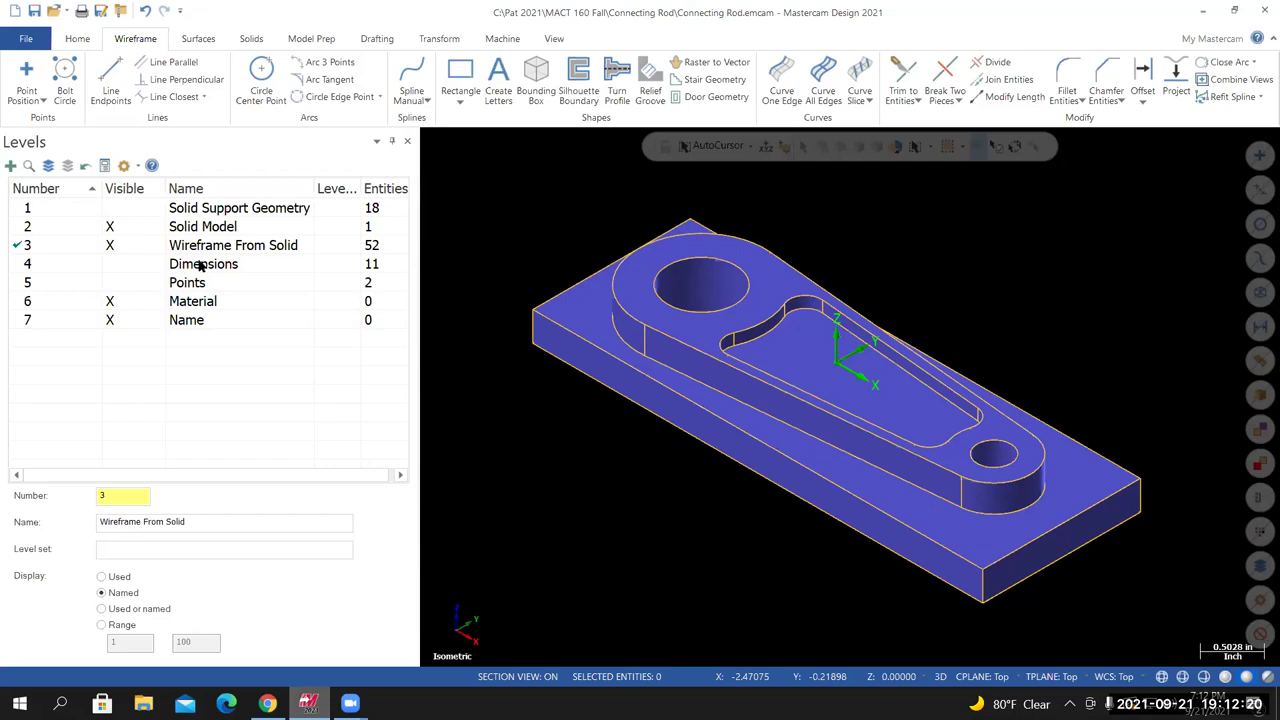
Read the Canvas discussion's connecting rod drawing and modeling Steps 9–13
click(267, 703)
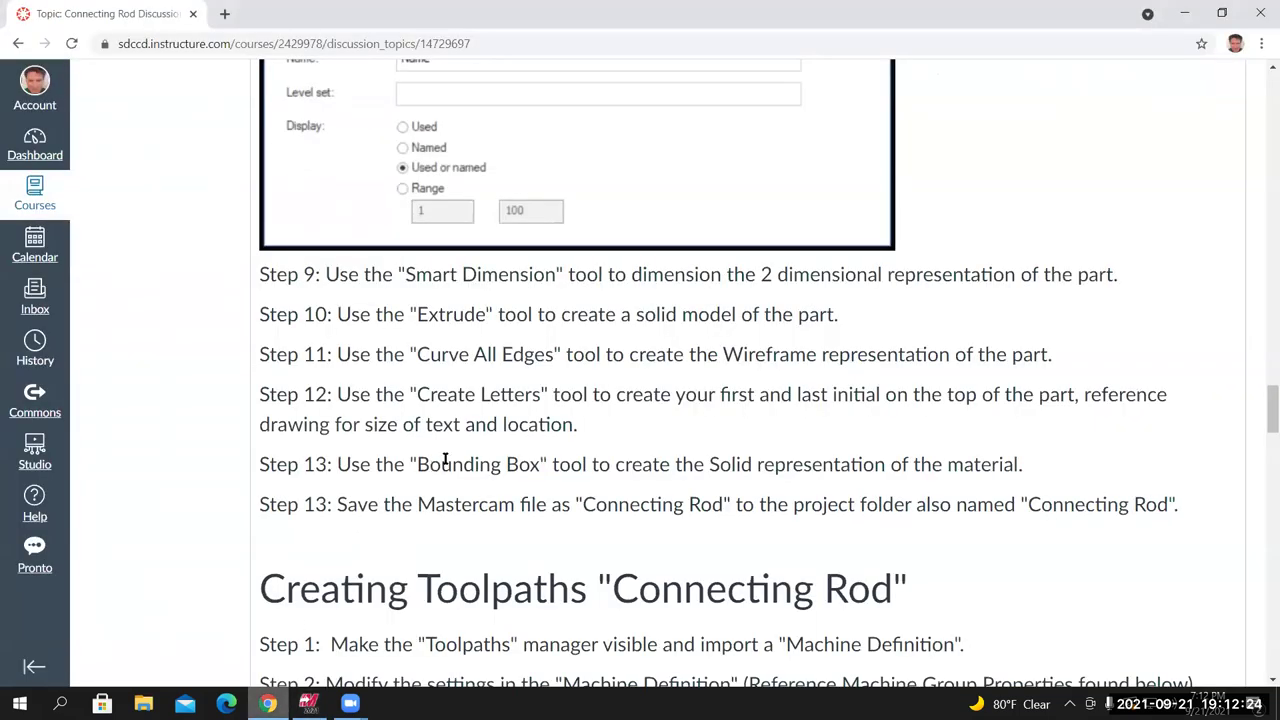
scroll(445, 459, down, 1)
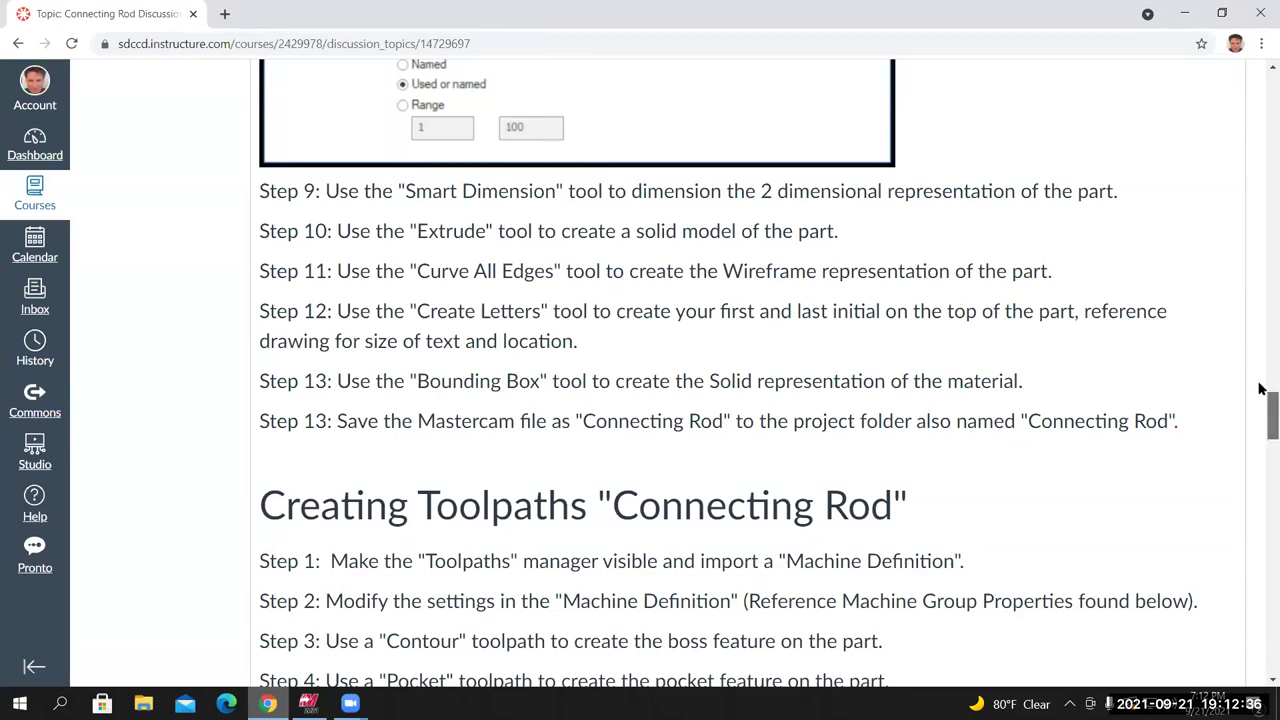
scroll(1266, 429, up, 10)
scroll(1260, 120, up, 10)
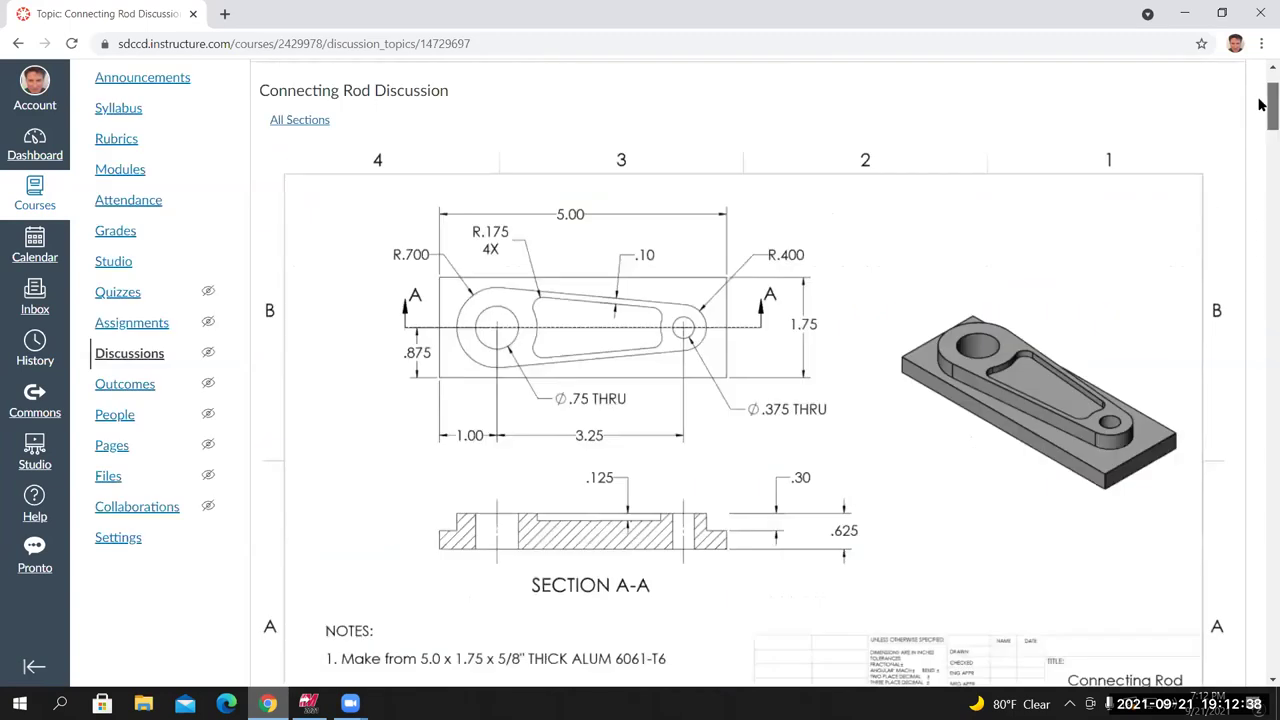
scroll(1260, 105, down, 1)
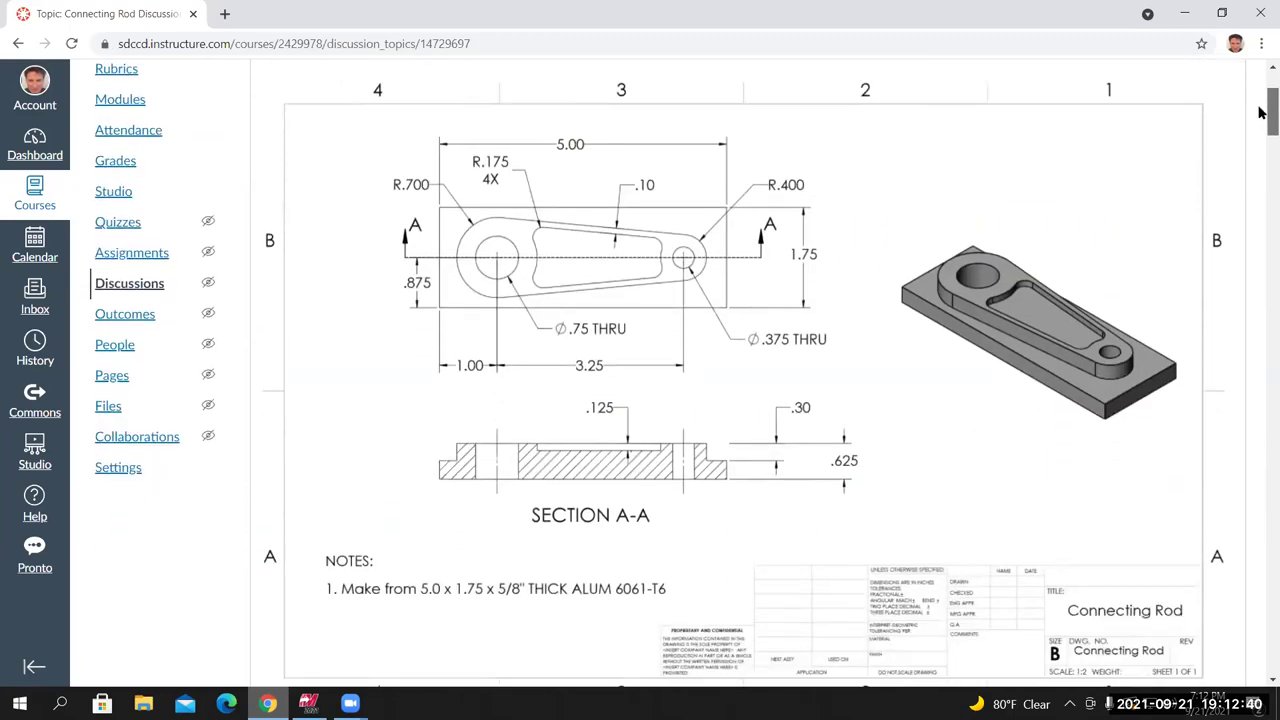
scroll(1252, 135, down, 1)
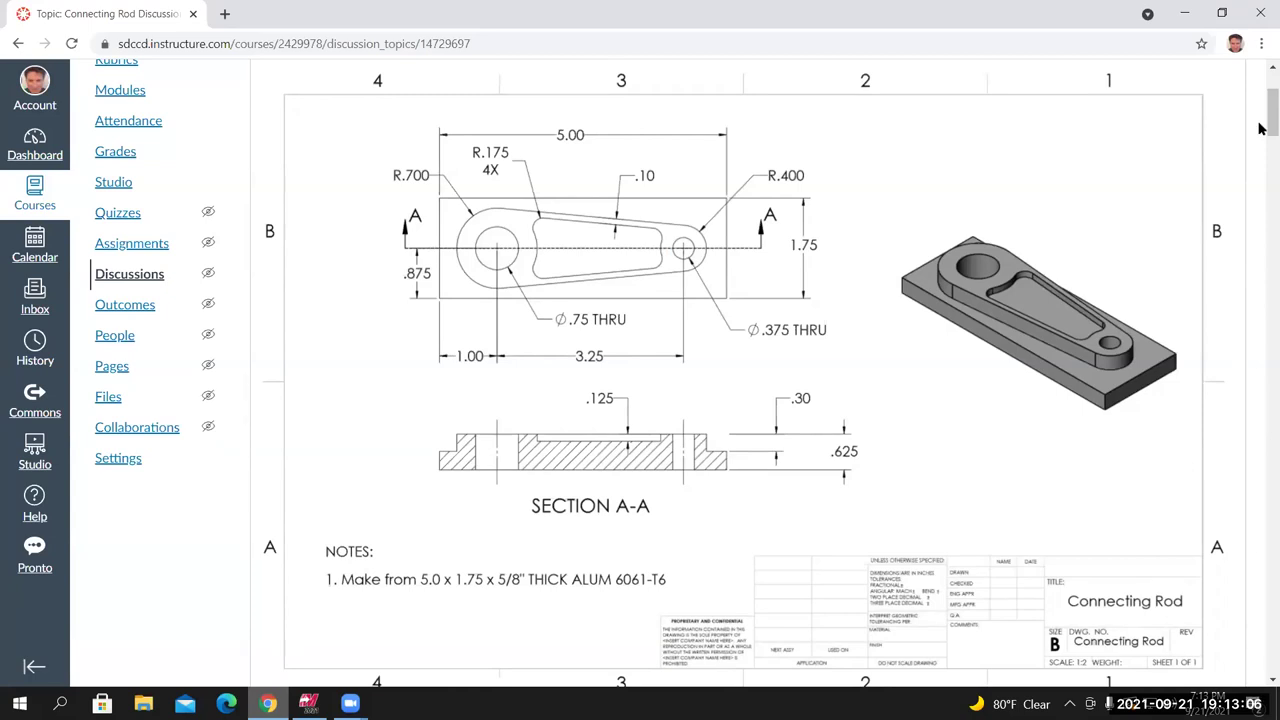
scroll(1260, 194, down, 3)
scroll(1260, 194, down, 15)
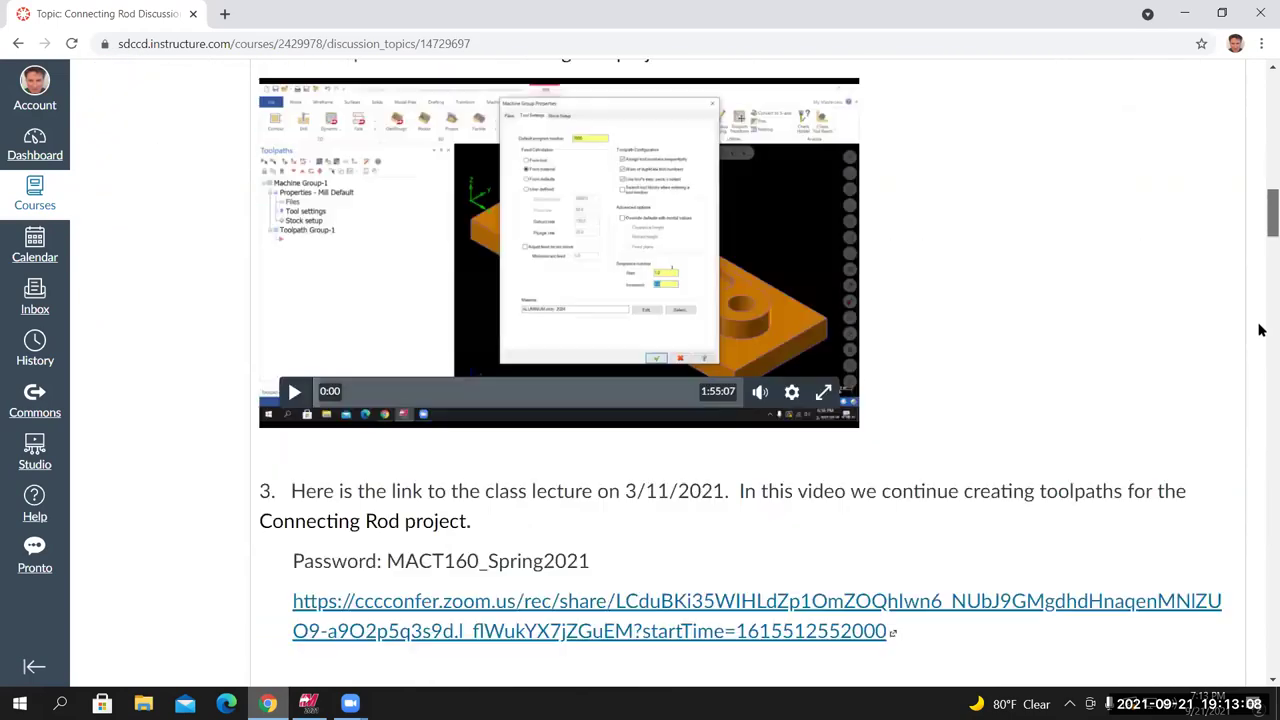
scroll(1260, 273, up, 7)
scroll(1260, 350, down, 16)
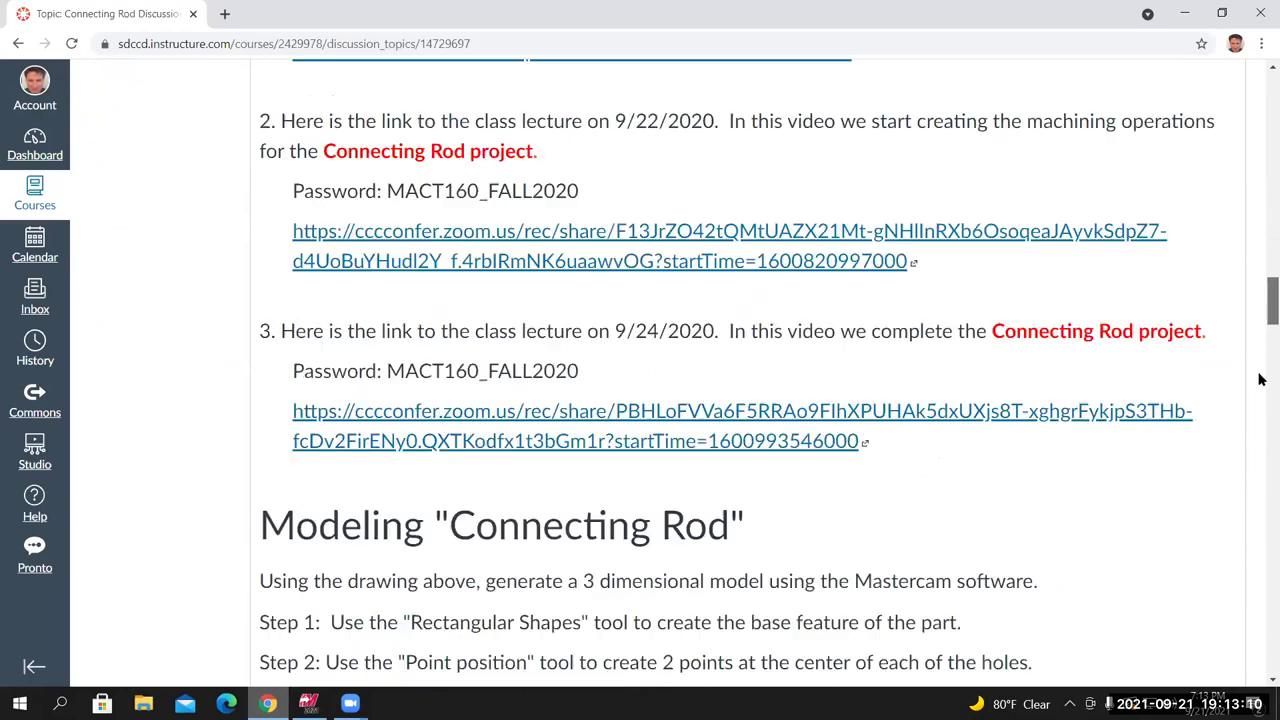
scroll(1260, 422, down, 3)
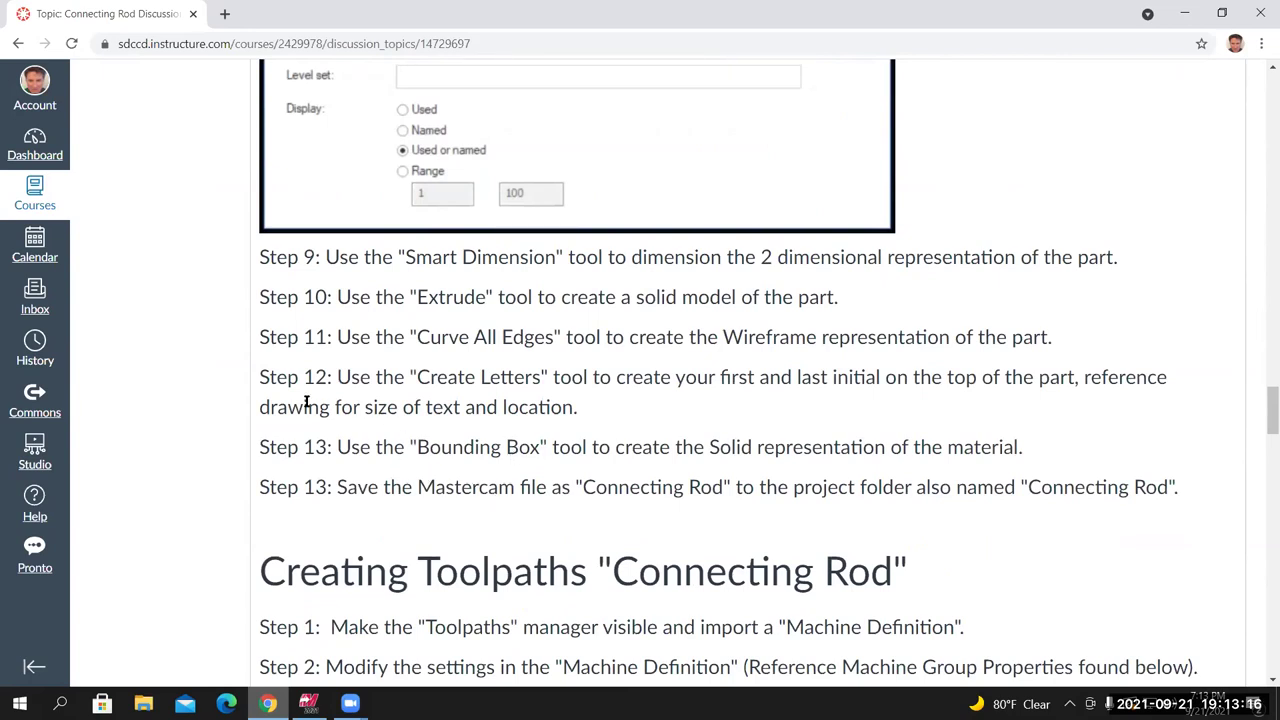
Return to Mastercam and orbit the part to look into the pocket
key(alt+Tab)
middle_drag(830, 400, 765, 410)
scroll(791, 426, up, 5)
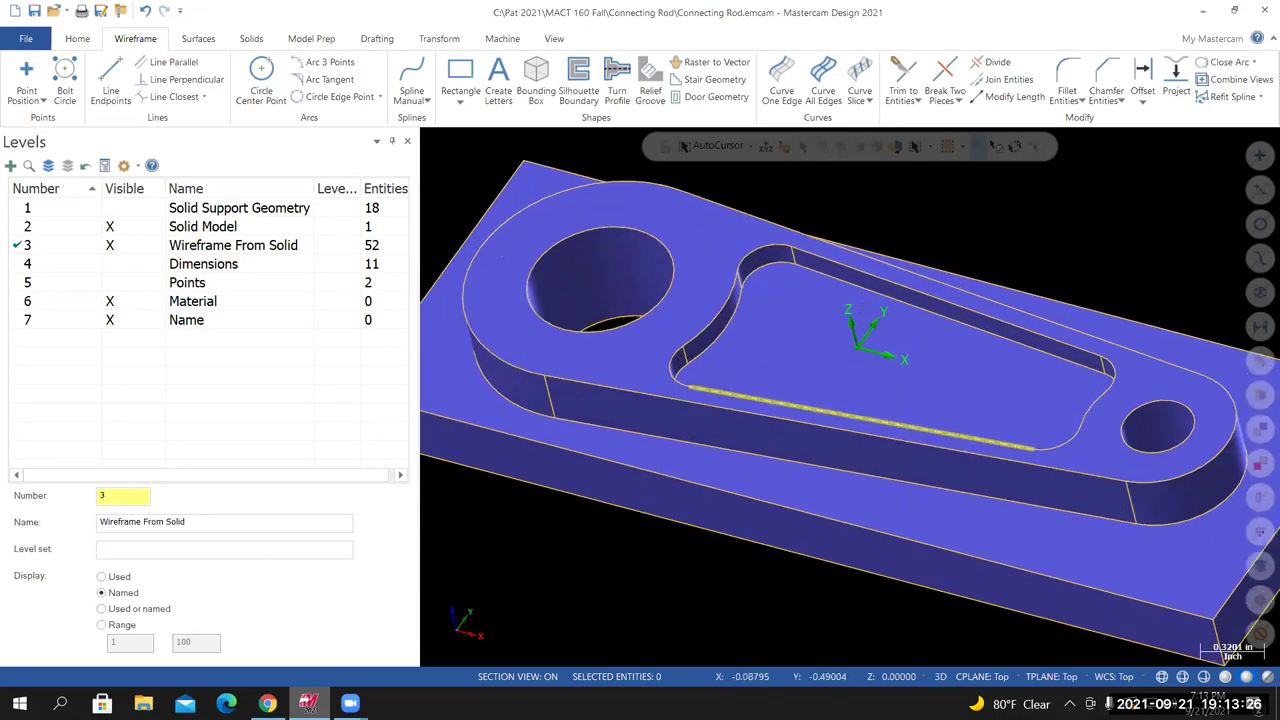
Set construction depth to -0.125 using the Z of a pocket-edge point, then view the course page
key(alt+s)
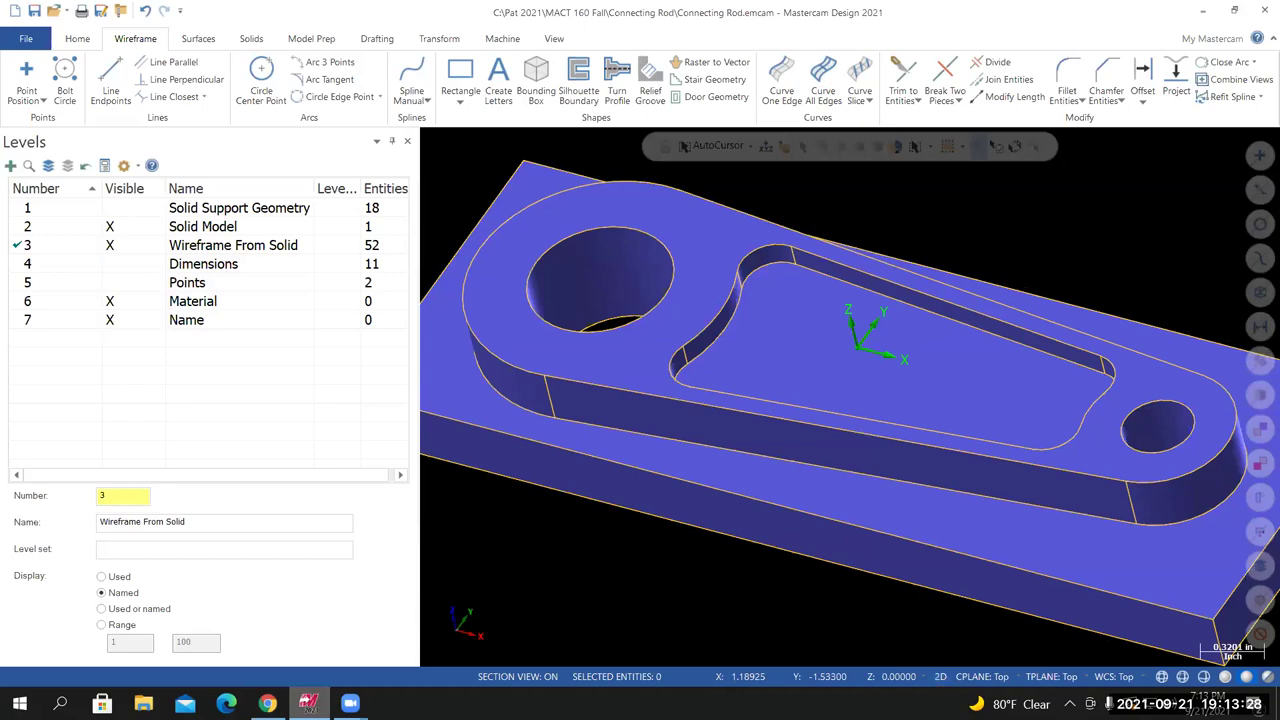
click(899, 677)
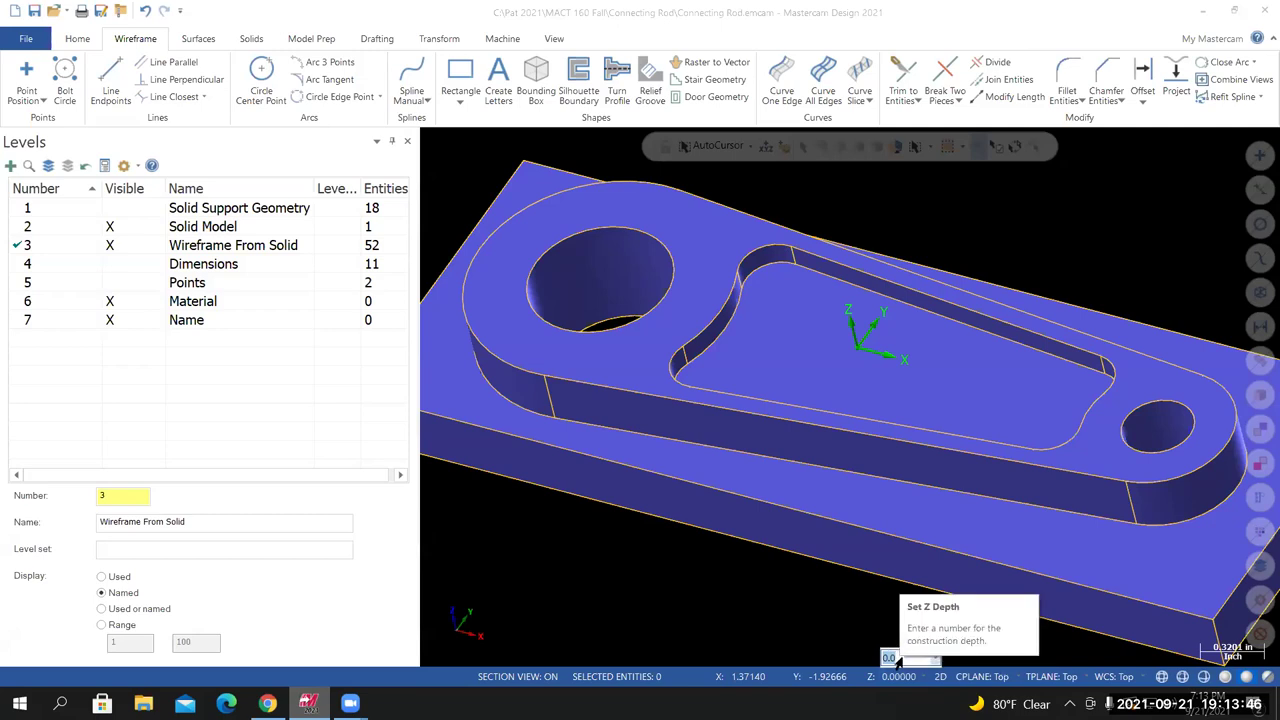
right_click(900, 661)
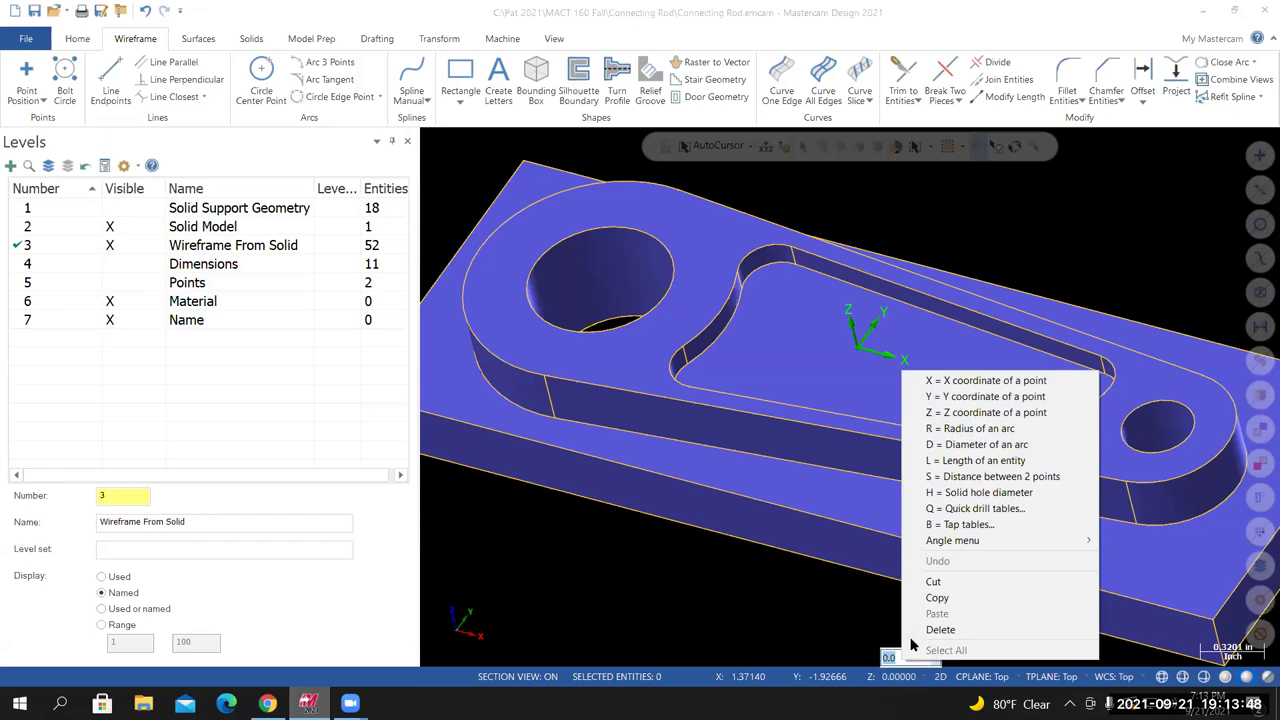
click(965, 412)
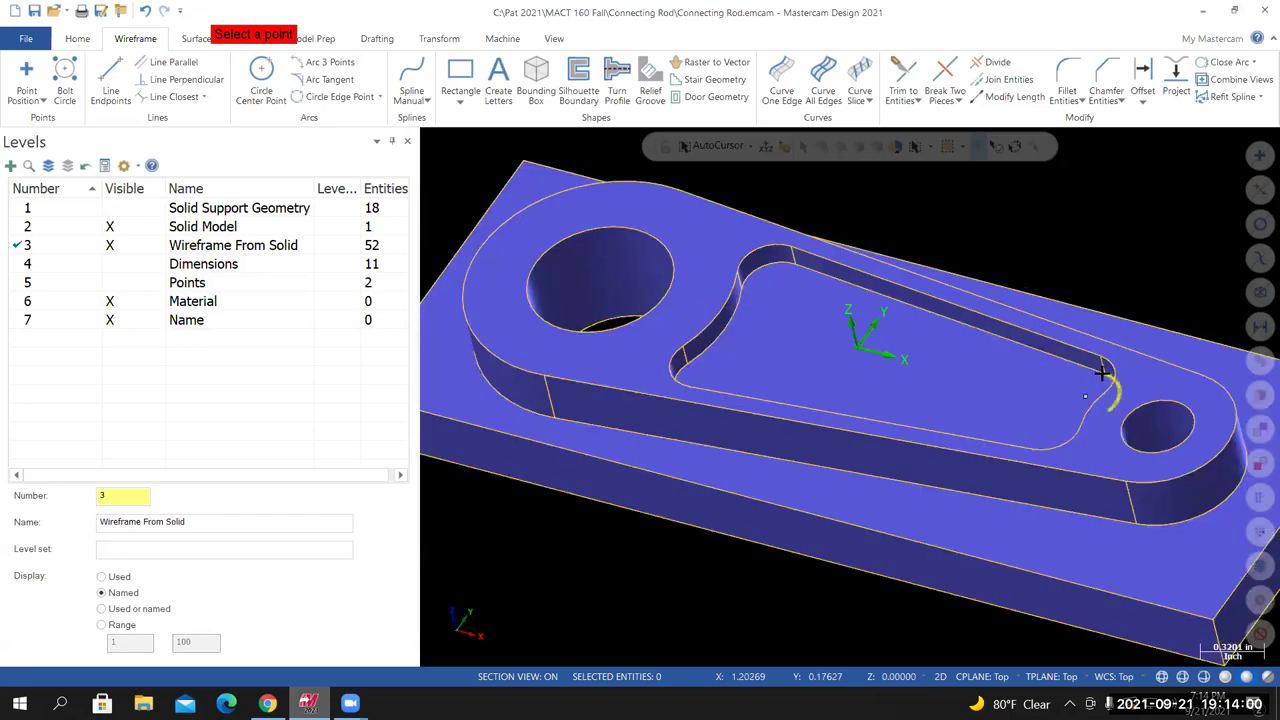
click(1102, 373)
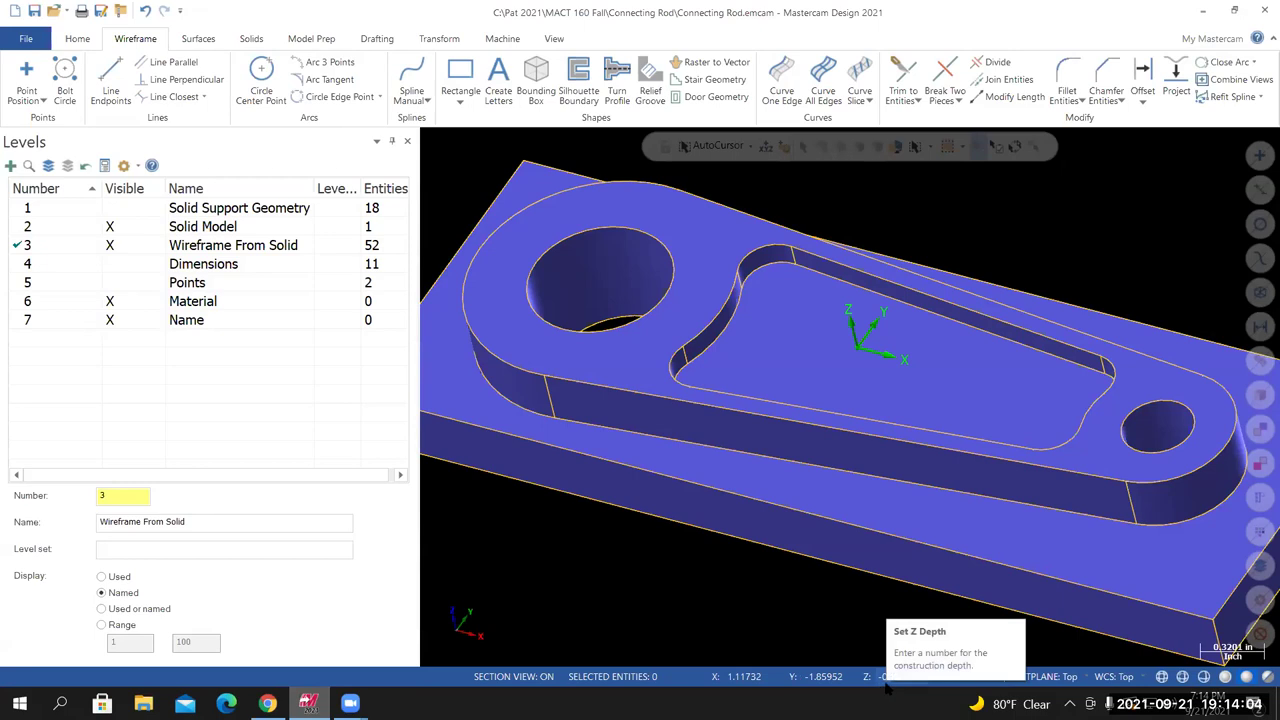
click(267, 703)
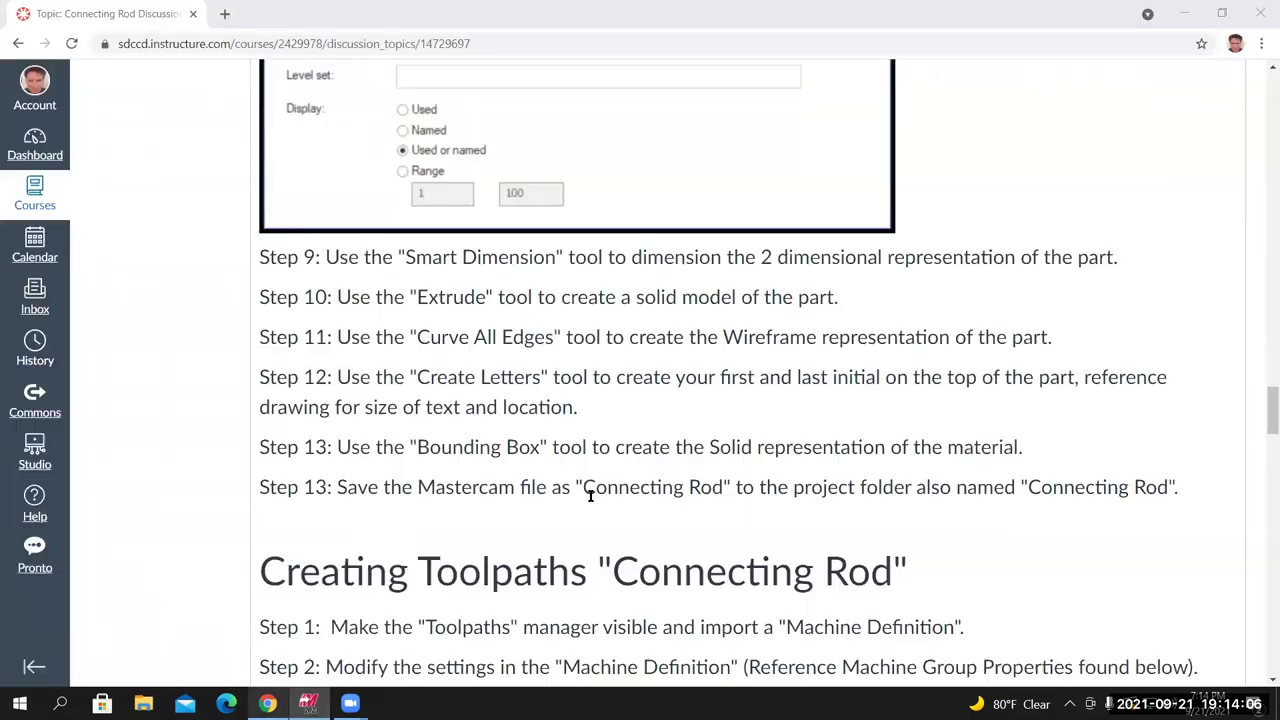
Scroll over the connecting rod drawing and lecture links, then return to Mastercam
scroll(590, 495, up, 8)
scroll(1260, 297, up, 10)
scroll(688, 398, up, 15)
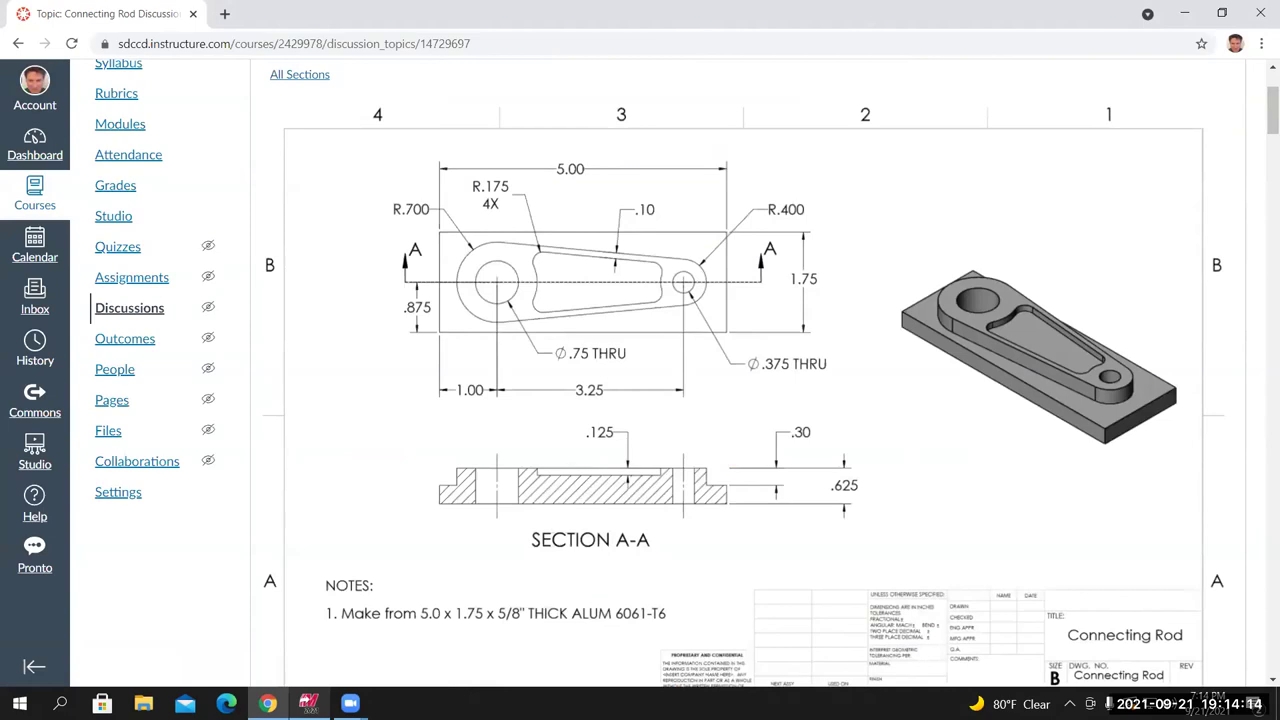
scroll(1250, 410, down, 15)
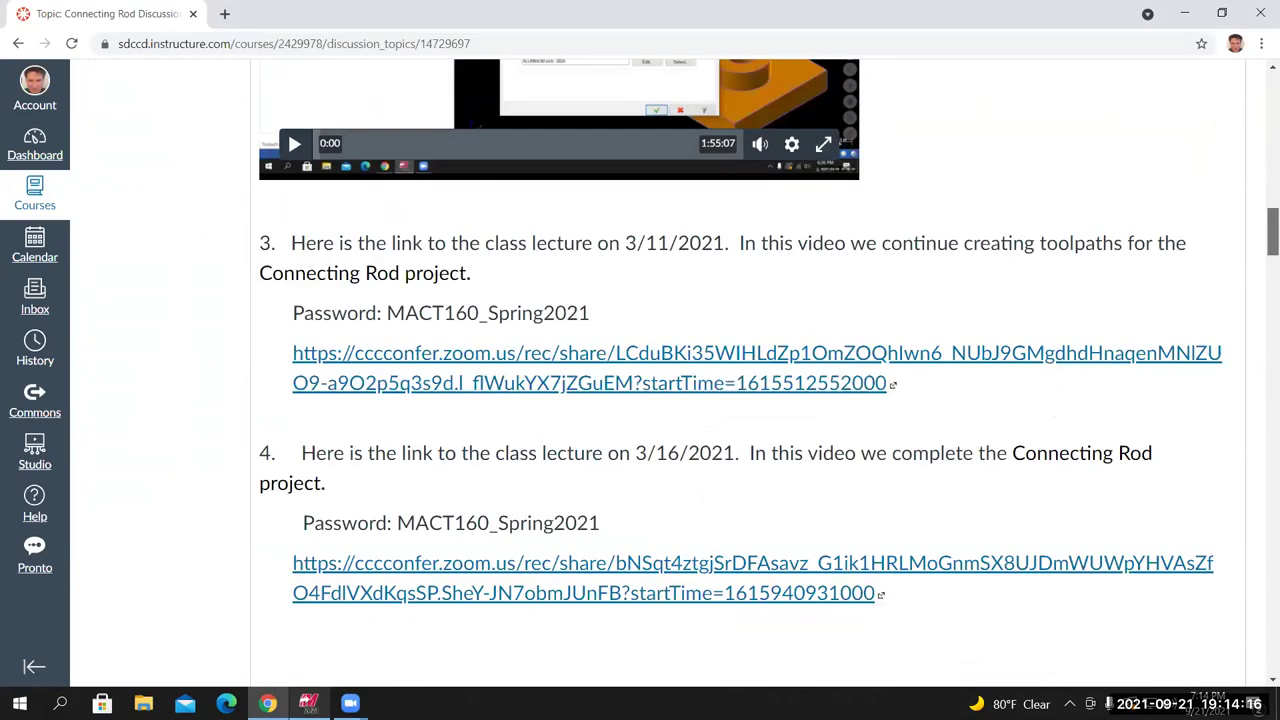
scroll(571, 526, down, 5)
key(alt+Tab)
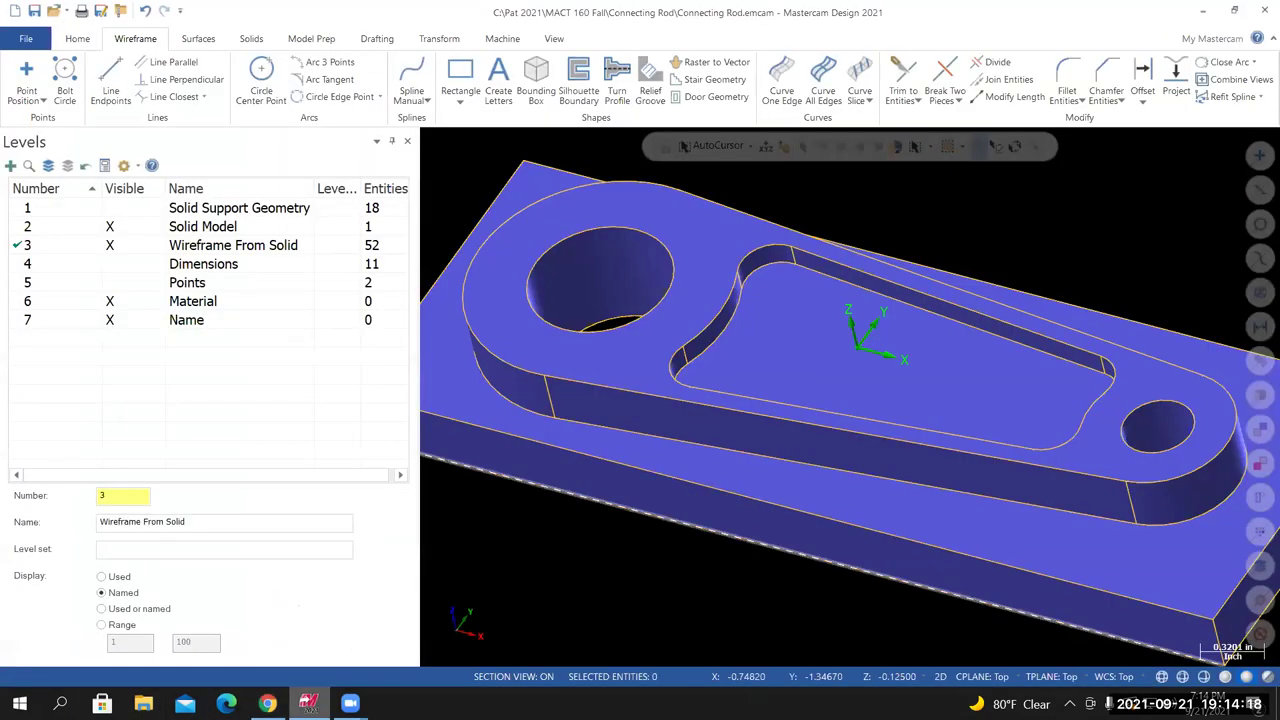
Reset construction depth to -0.125 using the Z of a point on the pocket floor
click(895, 677)
right_click(908, 662)
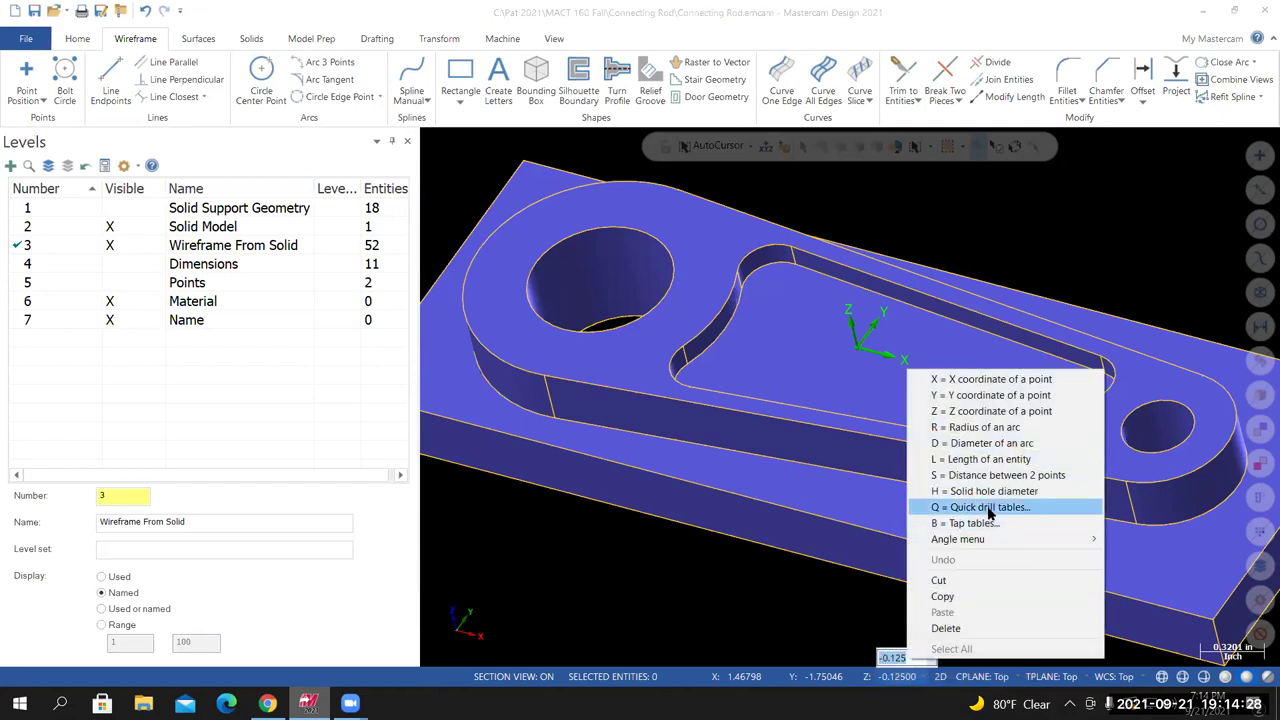
click(958, 412)
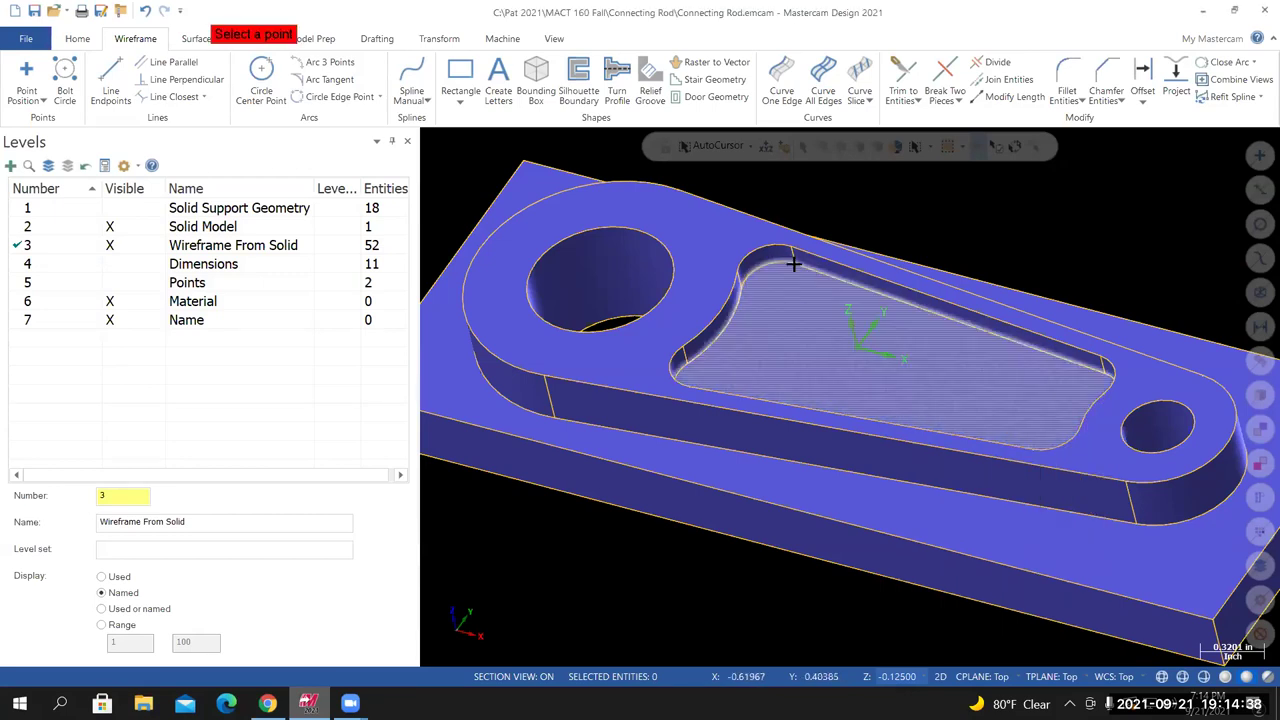
click(771, 451)
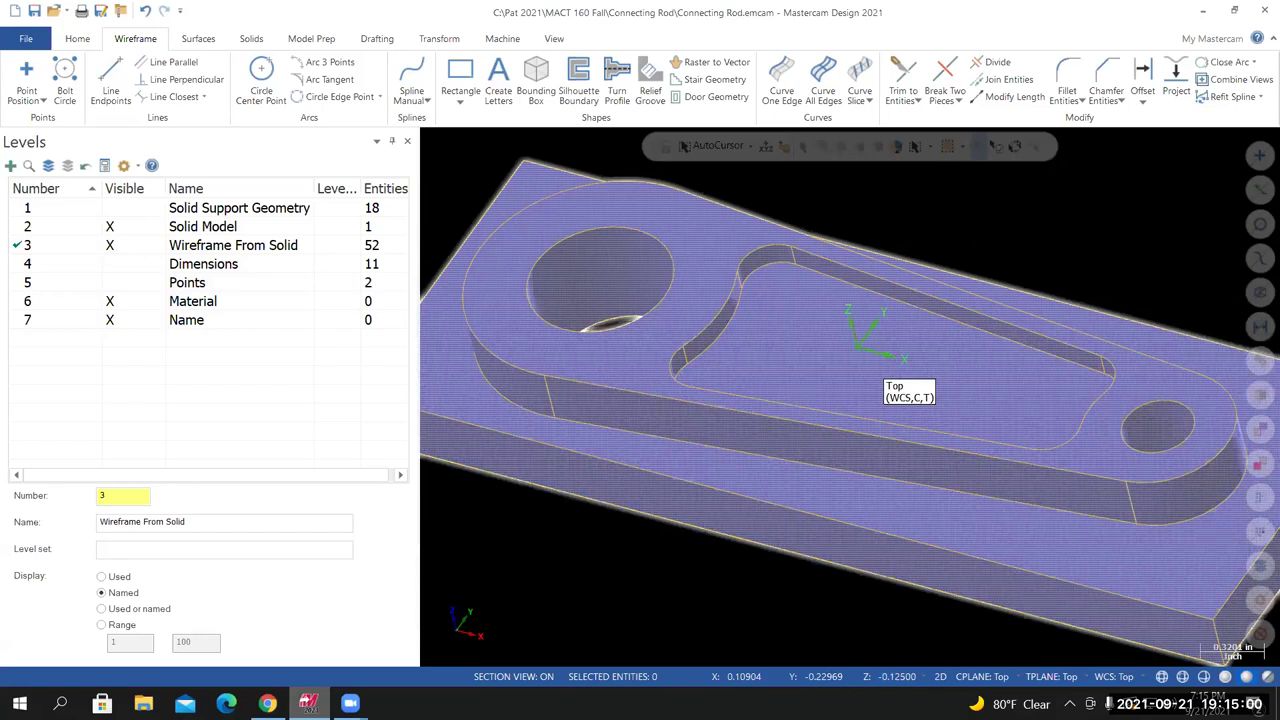
right_click(966, 298)
Switch to the Top (WCS) view looking straight down on the part
click(960, 293)
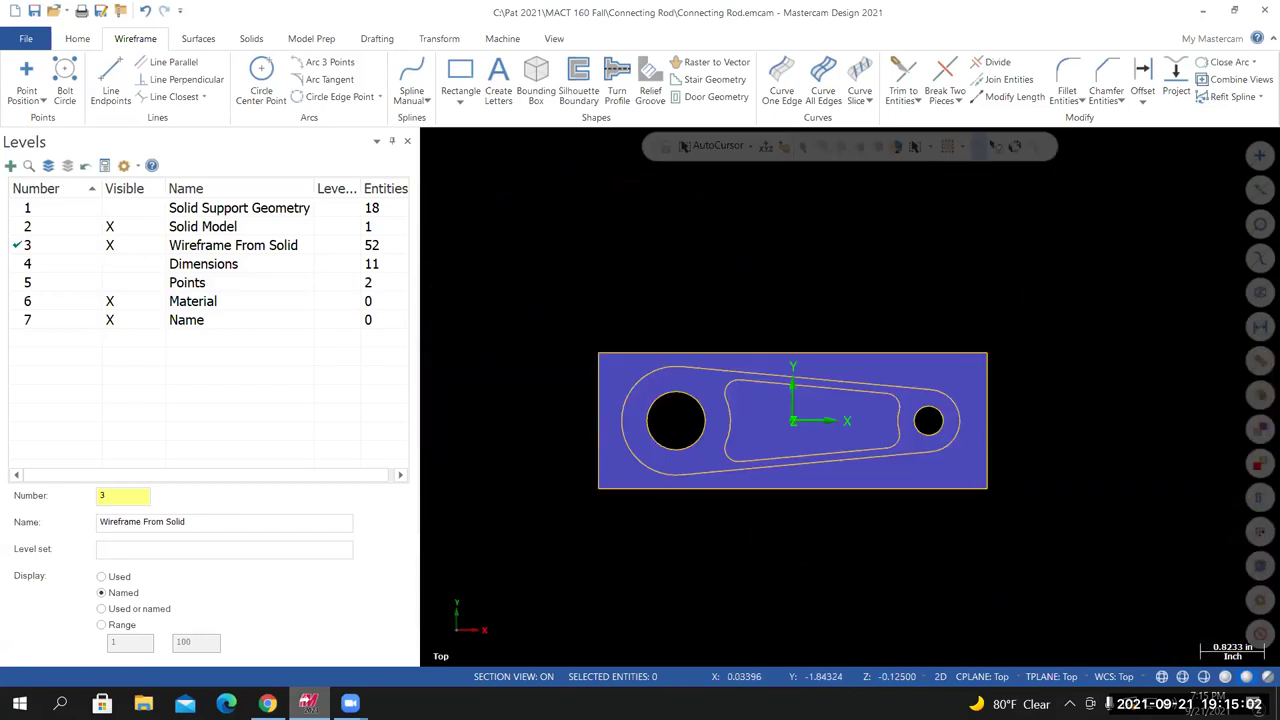
scroll(800, 318, up, 4)
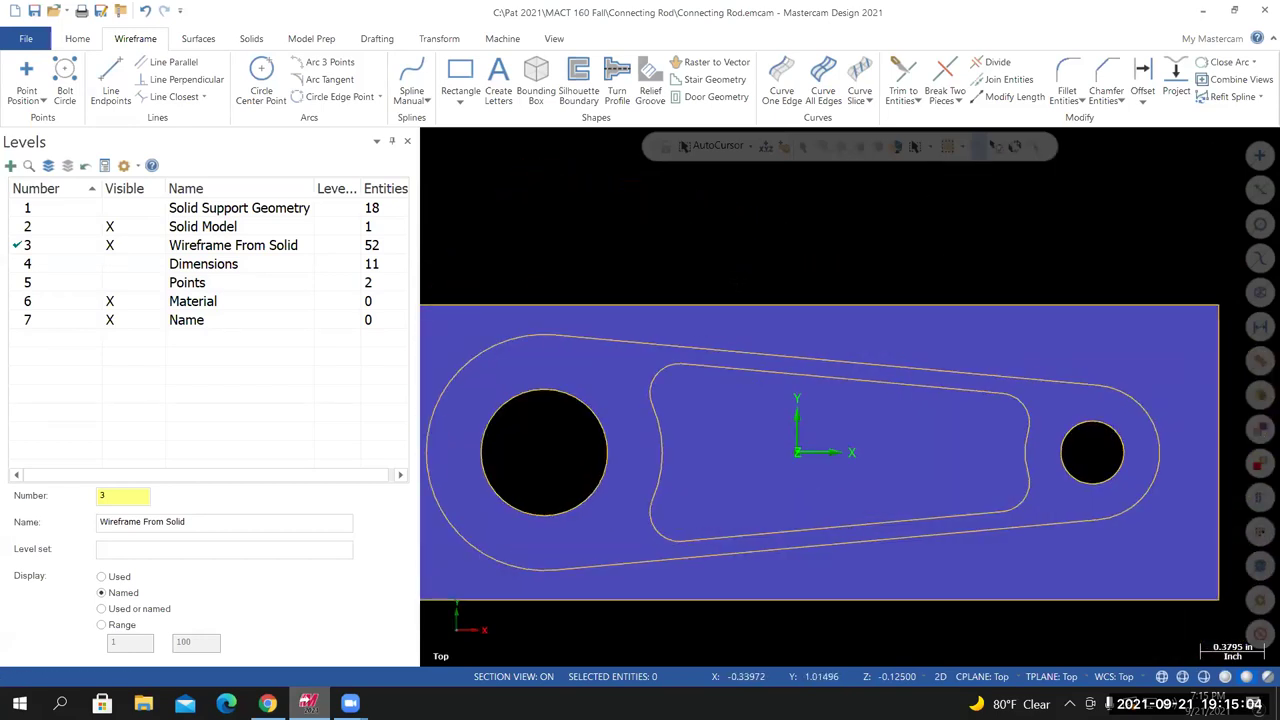
scroll(738, 272, up, 1)
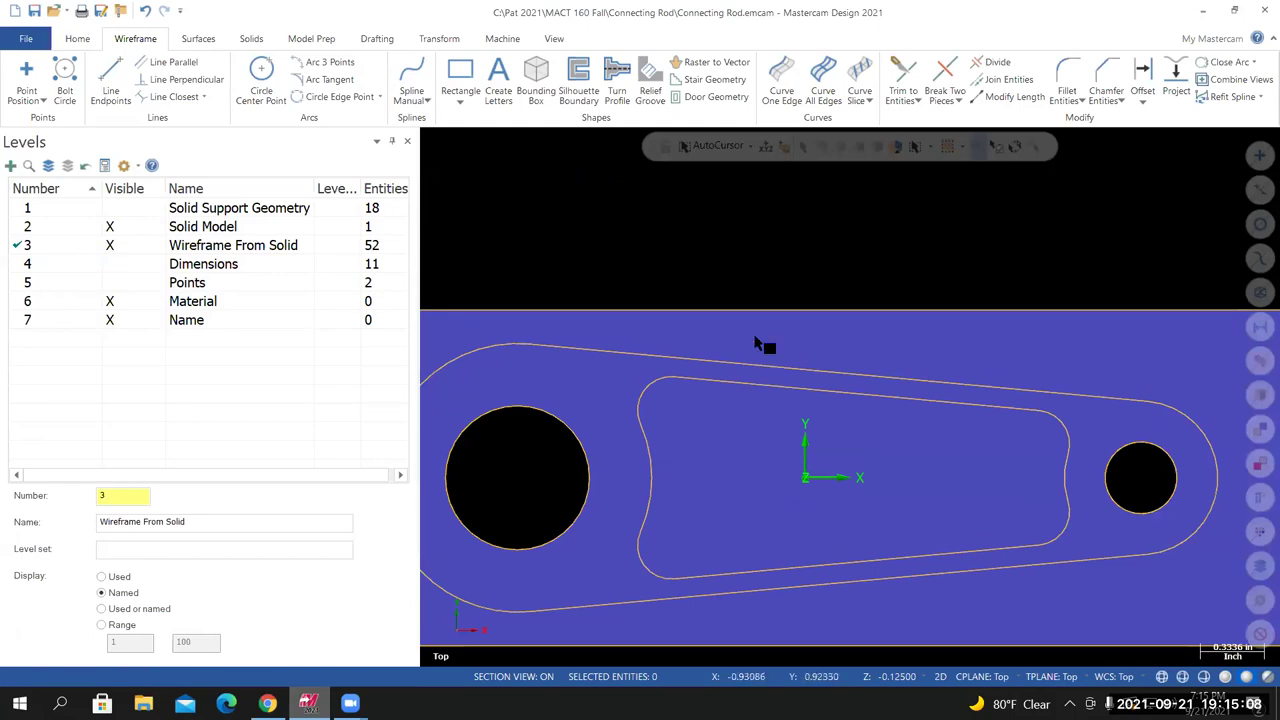
scroll(743, 589, down, 3)
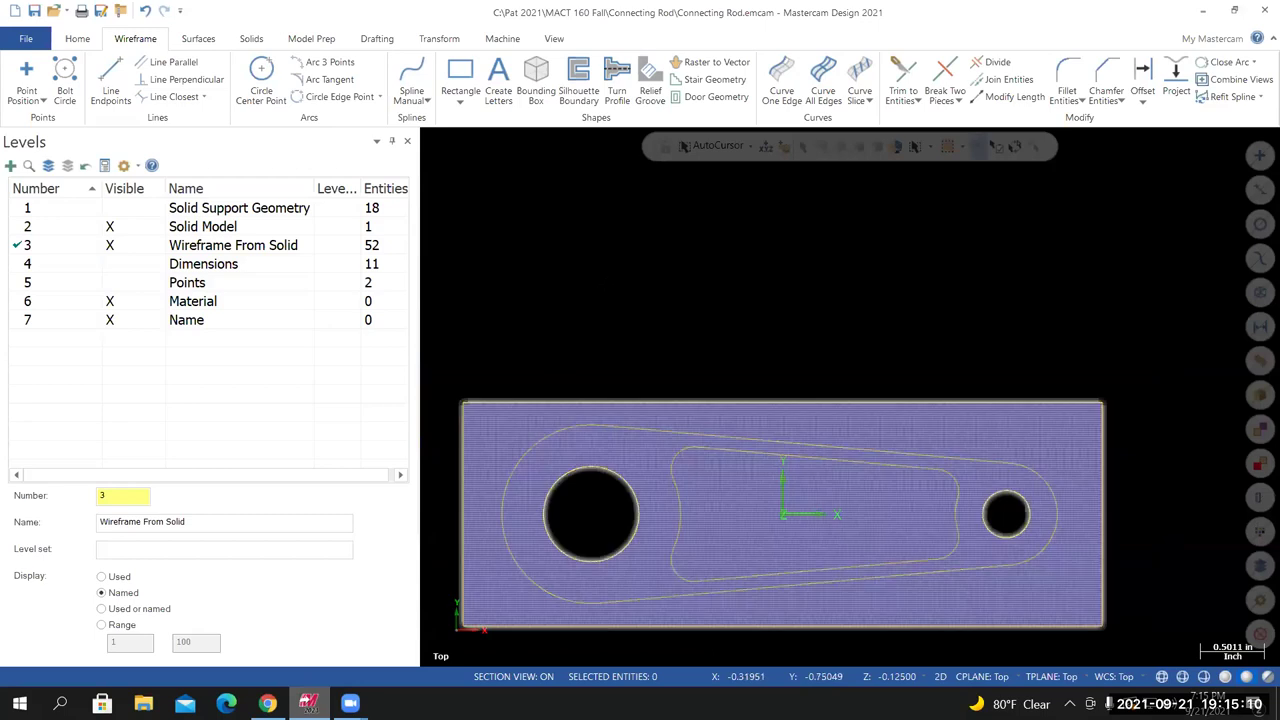
scroll(718, 638, up, 3)
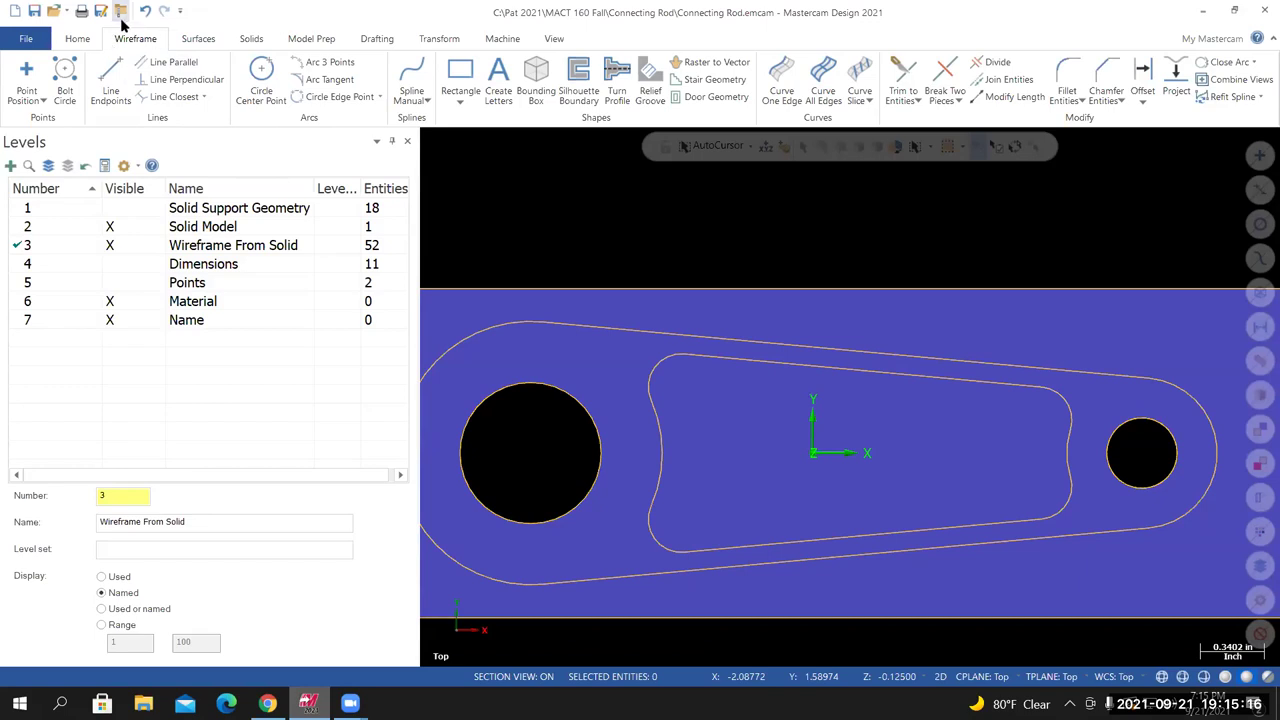
Make level 7 Name active and set the wireframe colour to red
click(22, 321)
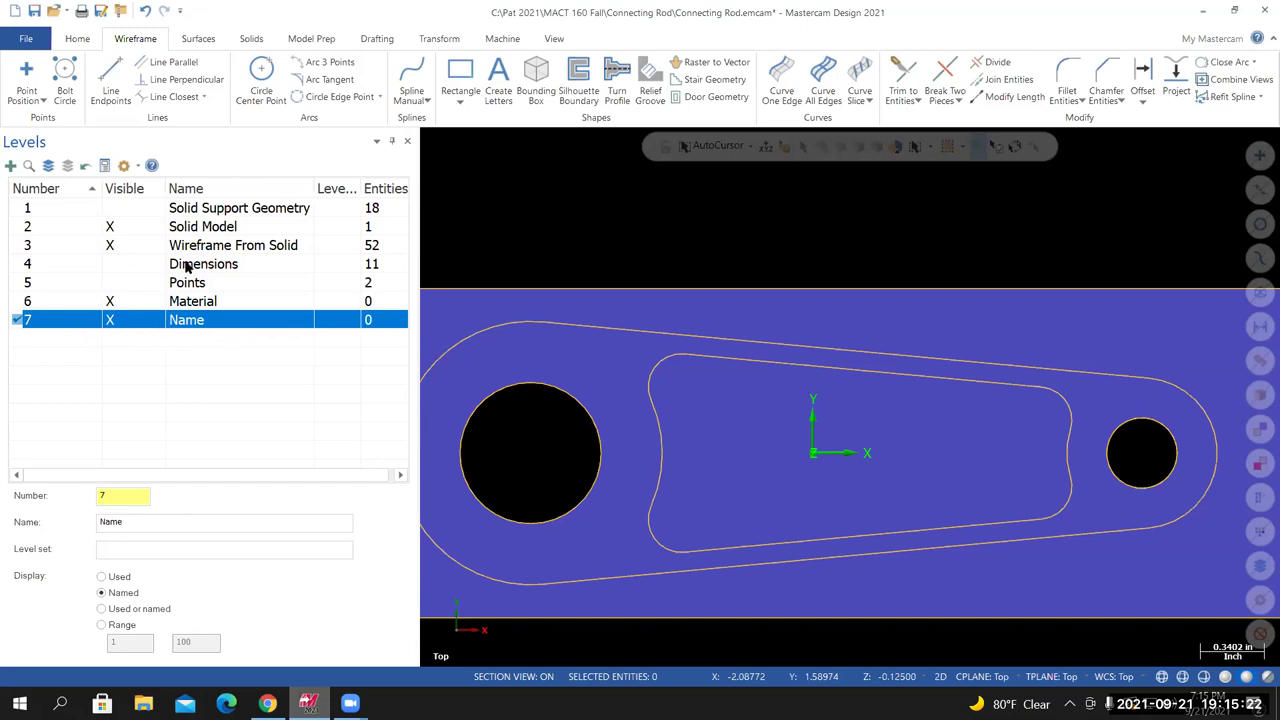
click(78, 42)
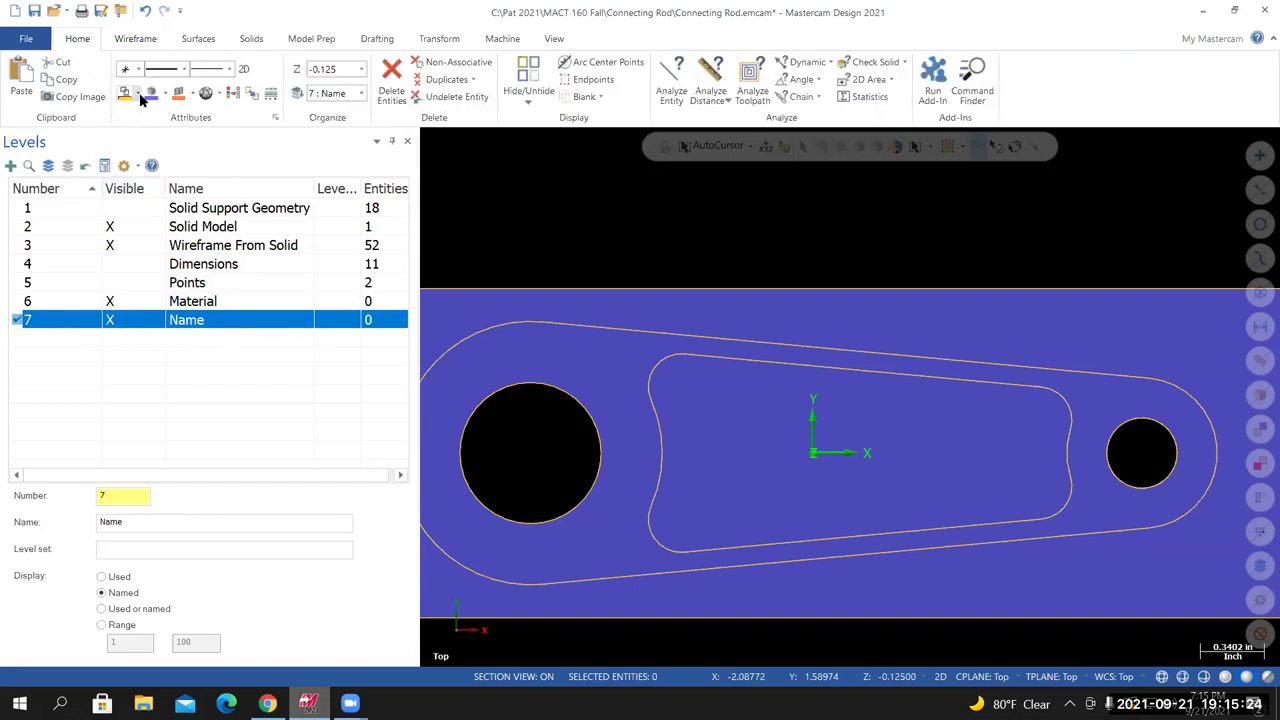
click(140, 95)
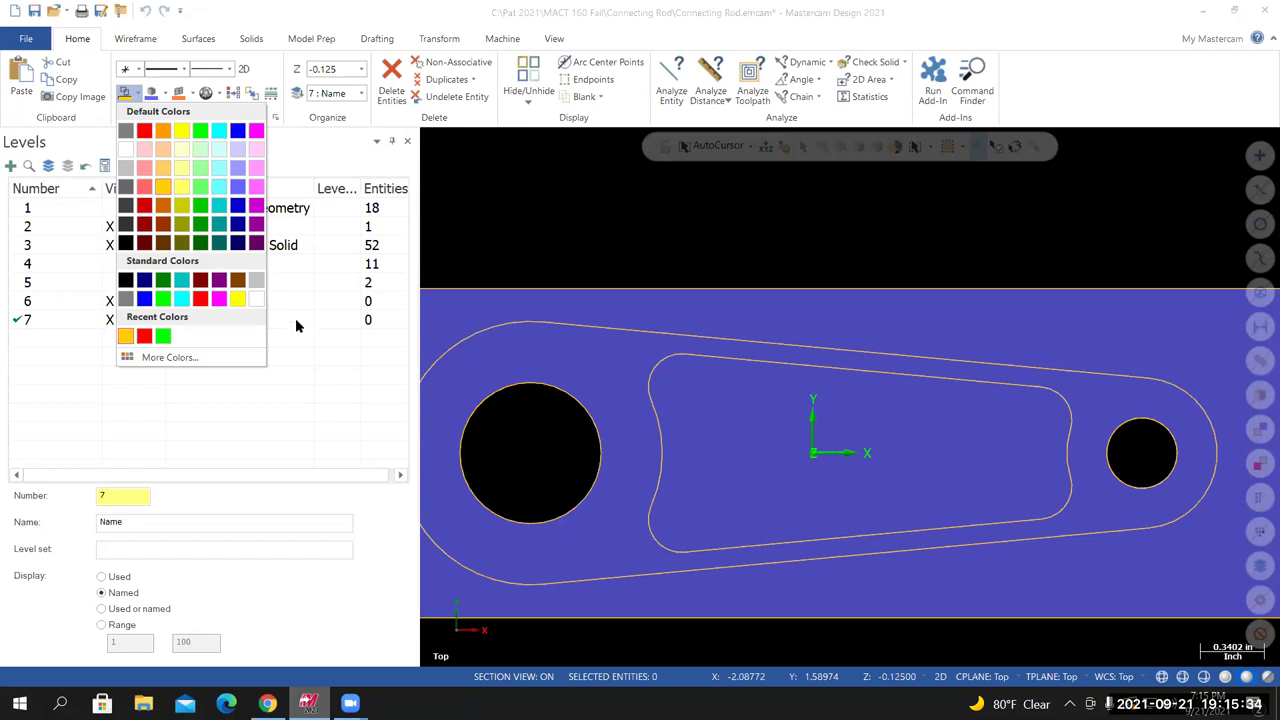
click(145, 228)
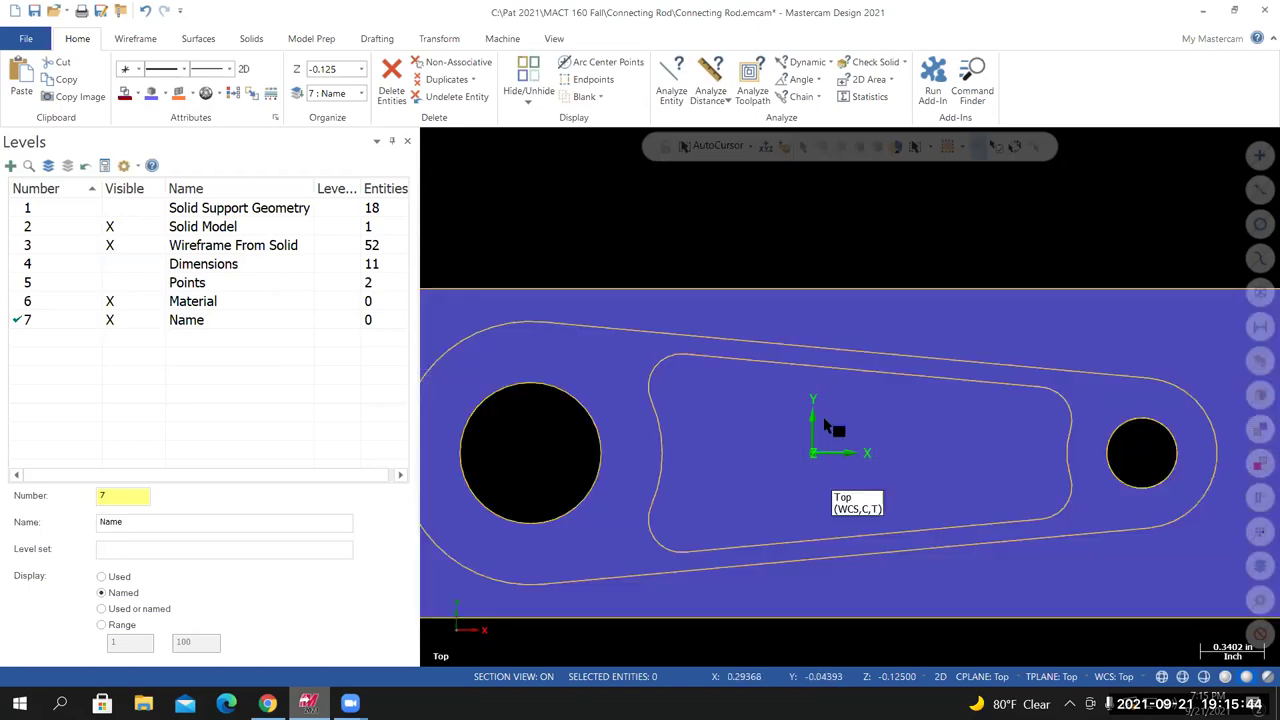
scroll(760, 485, down, 1)
scroll(790, 495, up, 1)
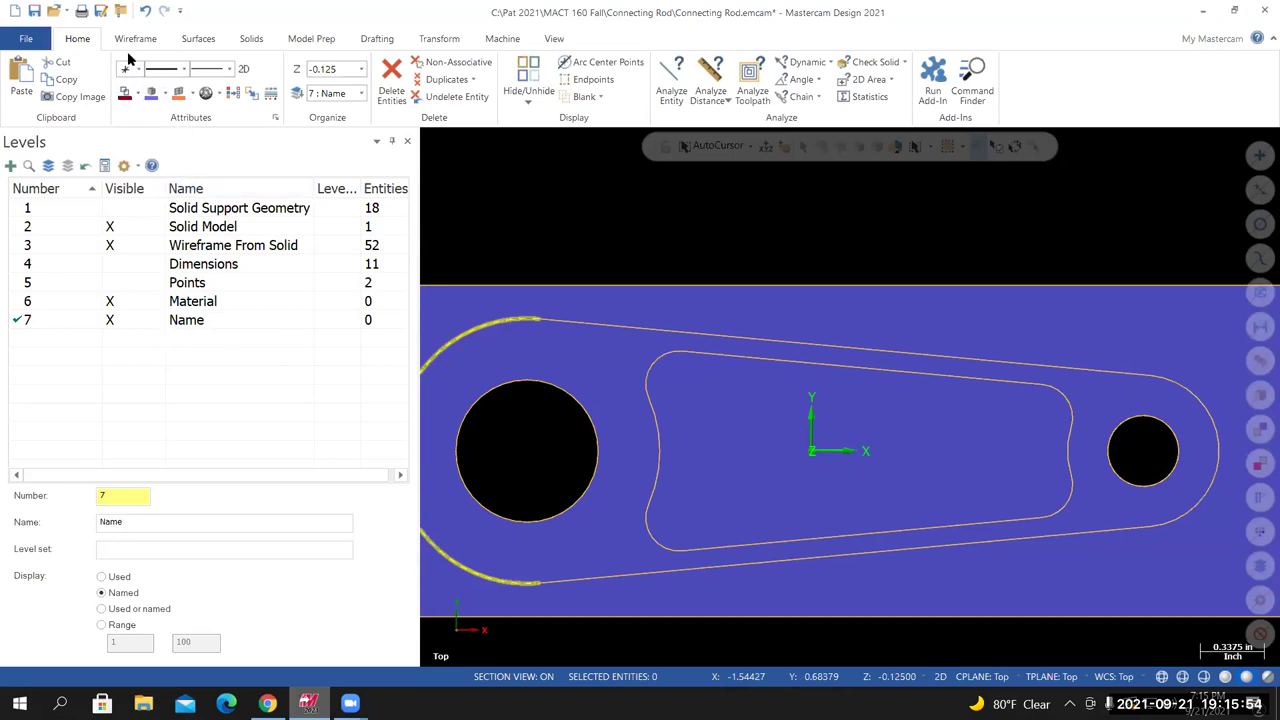
click(135, 39)
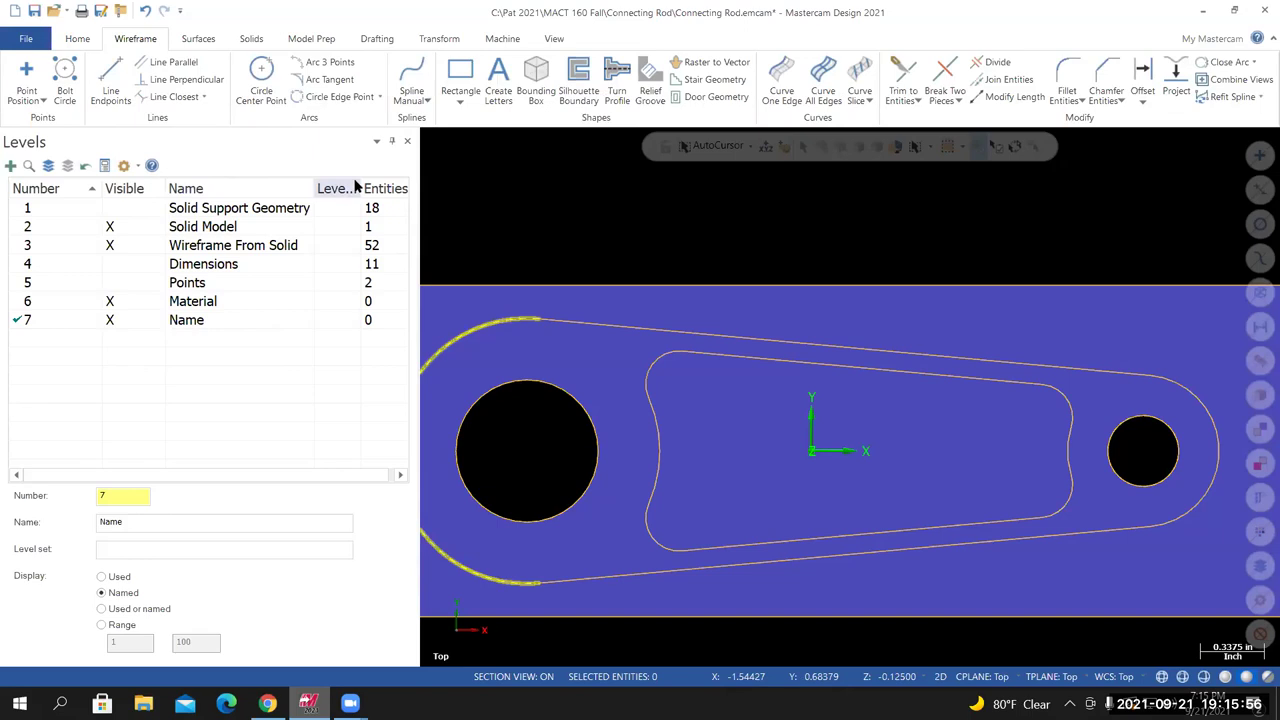
Start Create Letters with text 'PD' in Mastercam (Box) Font at height 0.5
click(500, 84)
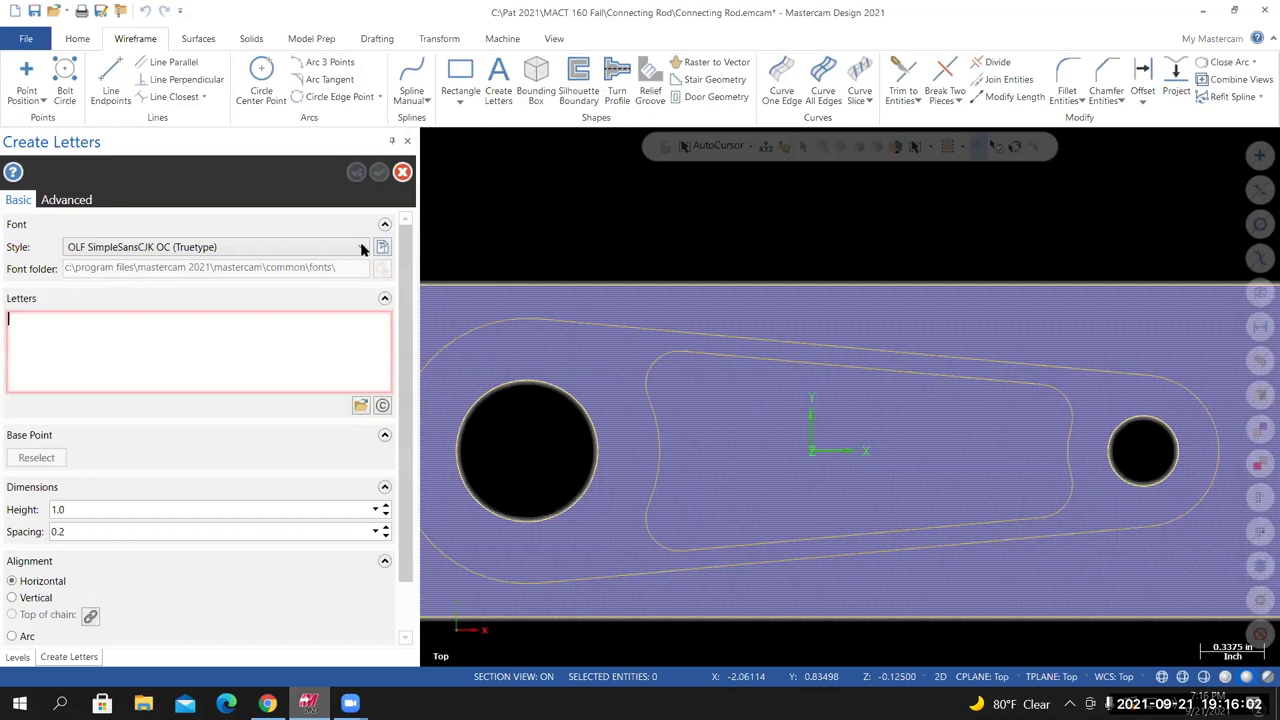
click(250, 247)
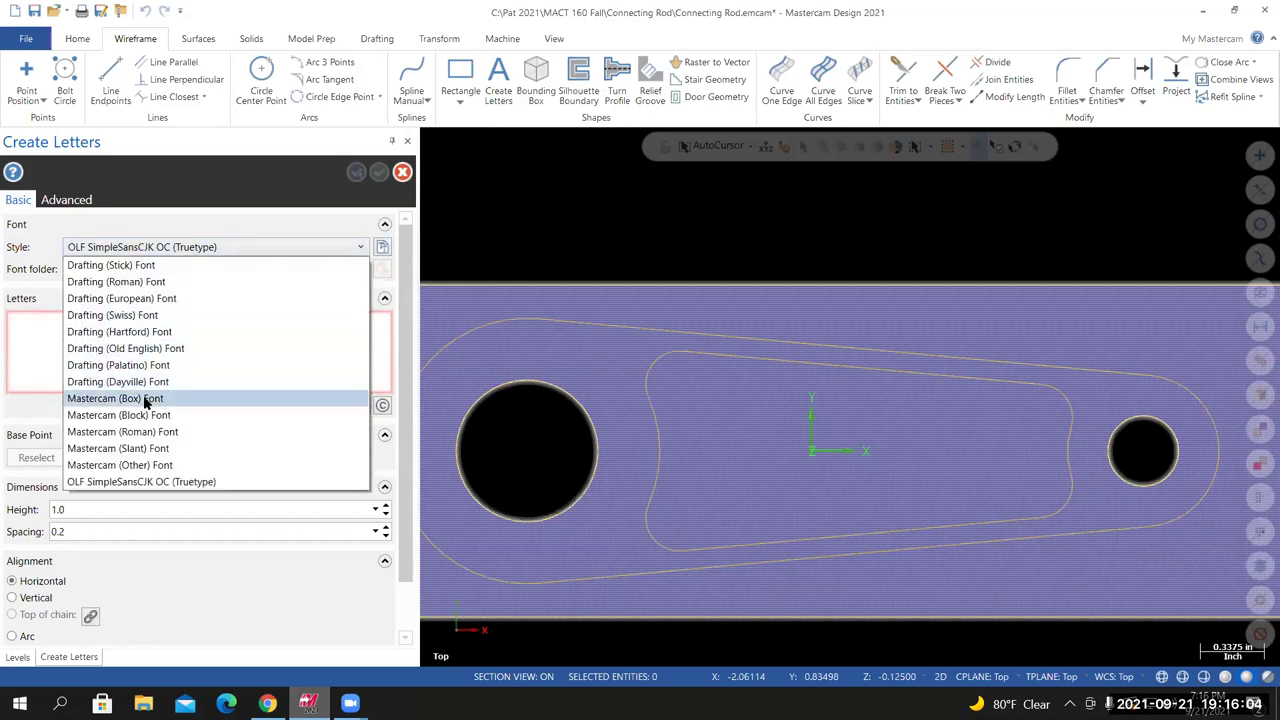
click(143, 398)
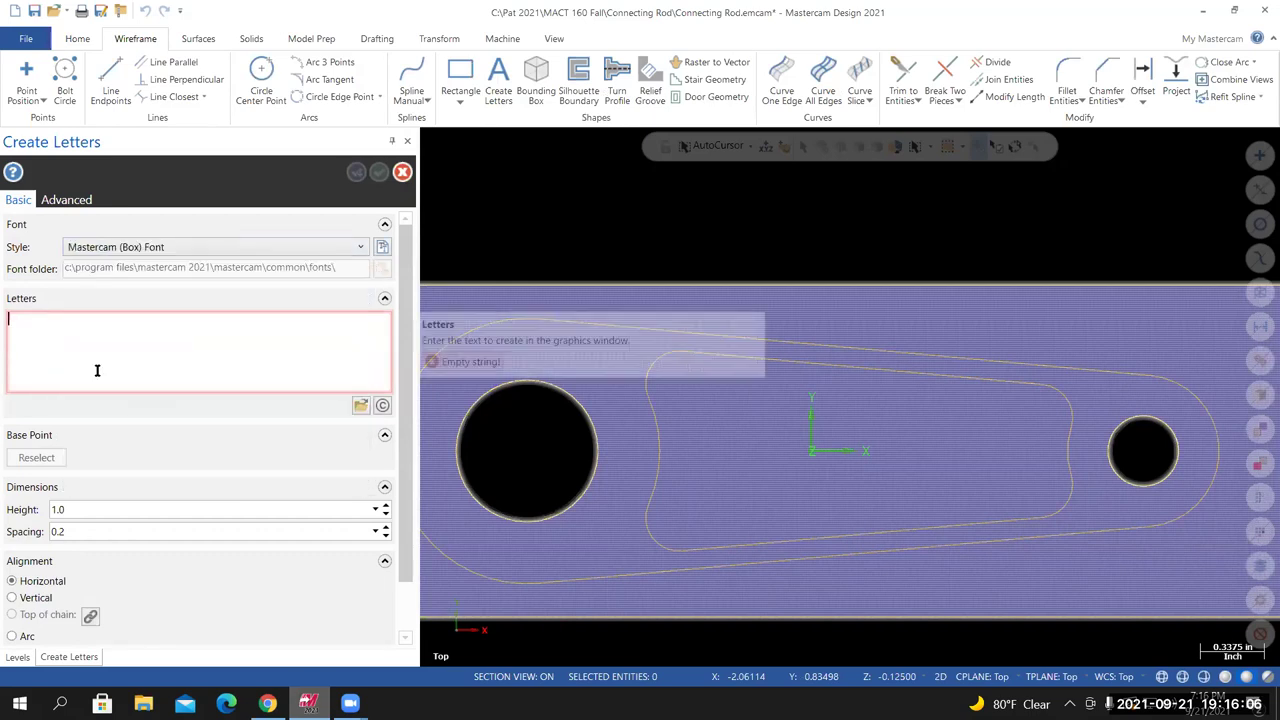
text(P)
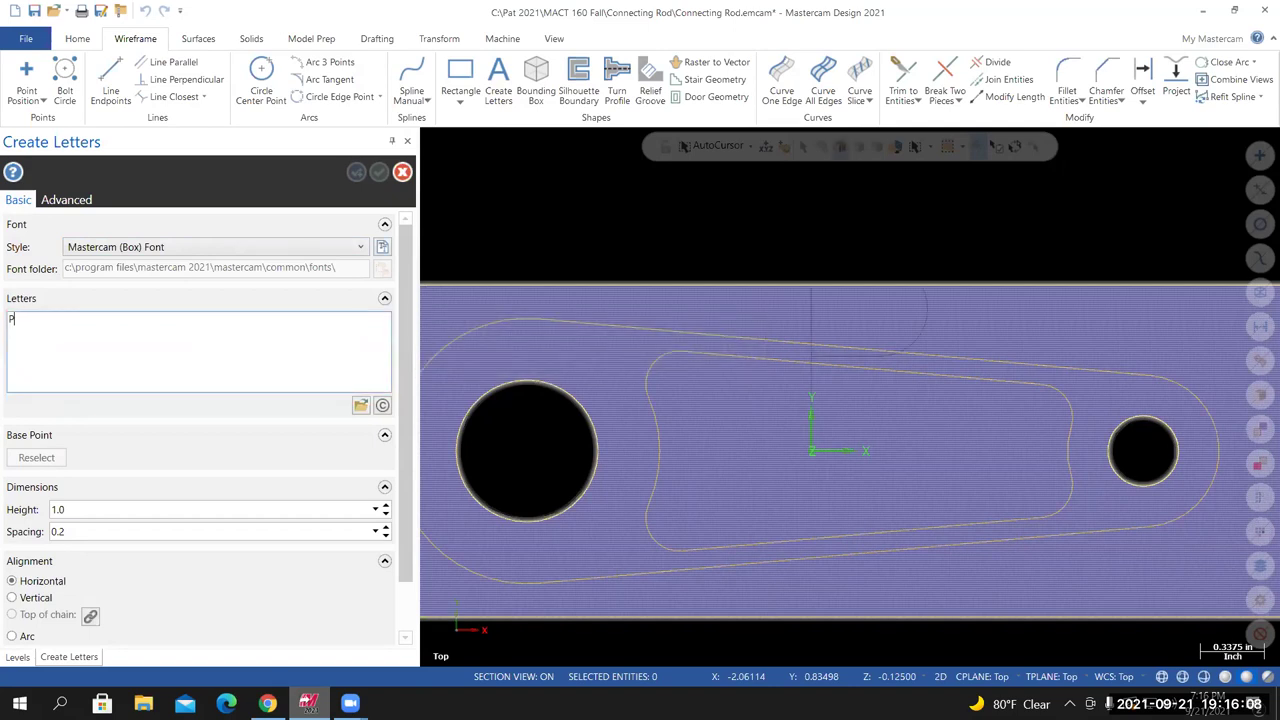
text(D)
scroll(904, 483, down, 1)
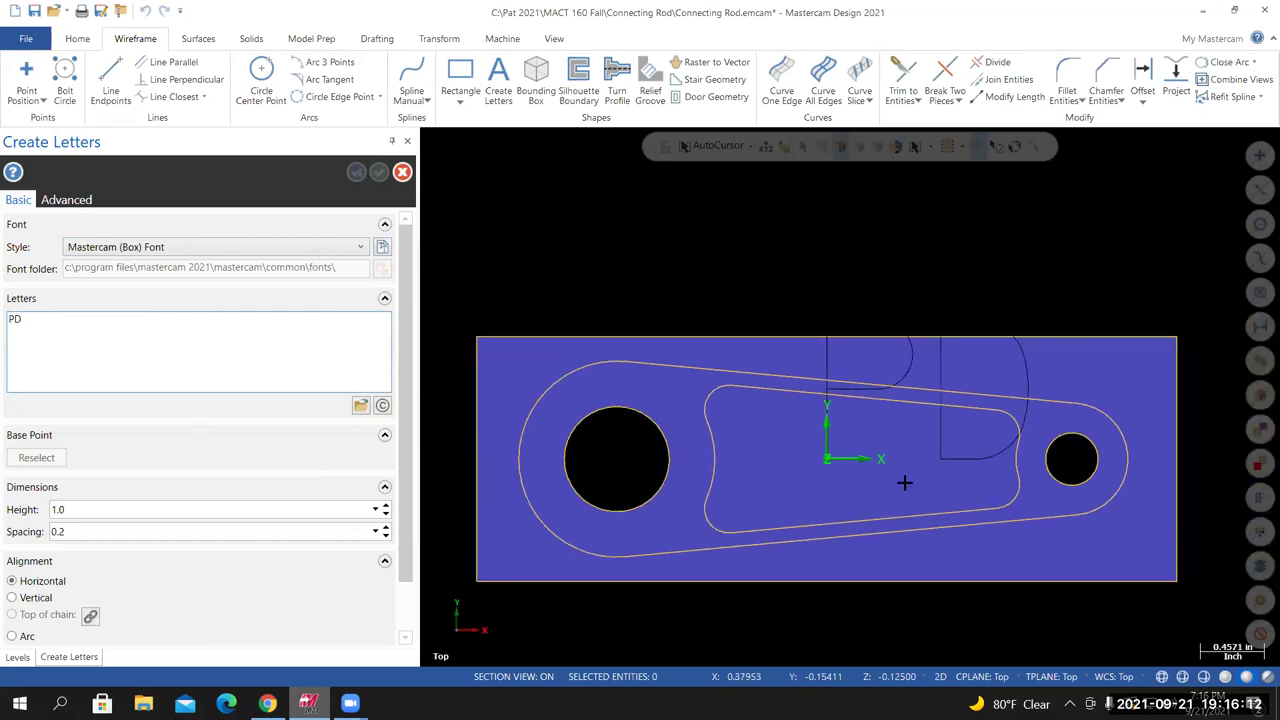
scroll(904, 483, up, 1)
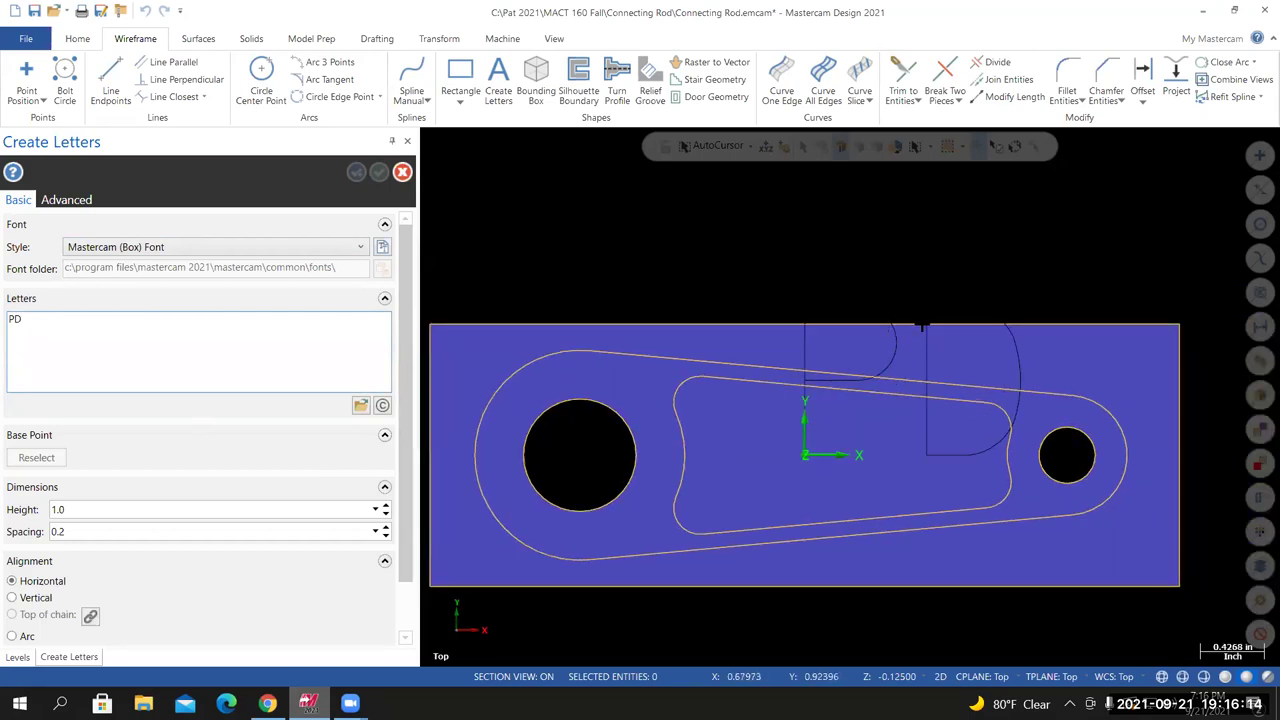
drag(98, 509, 20, 509)
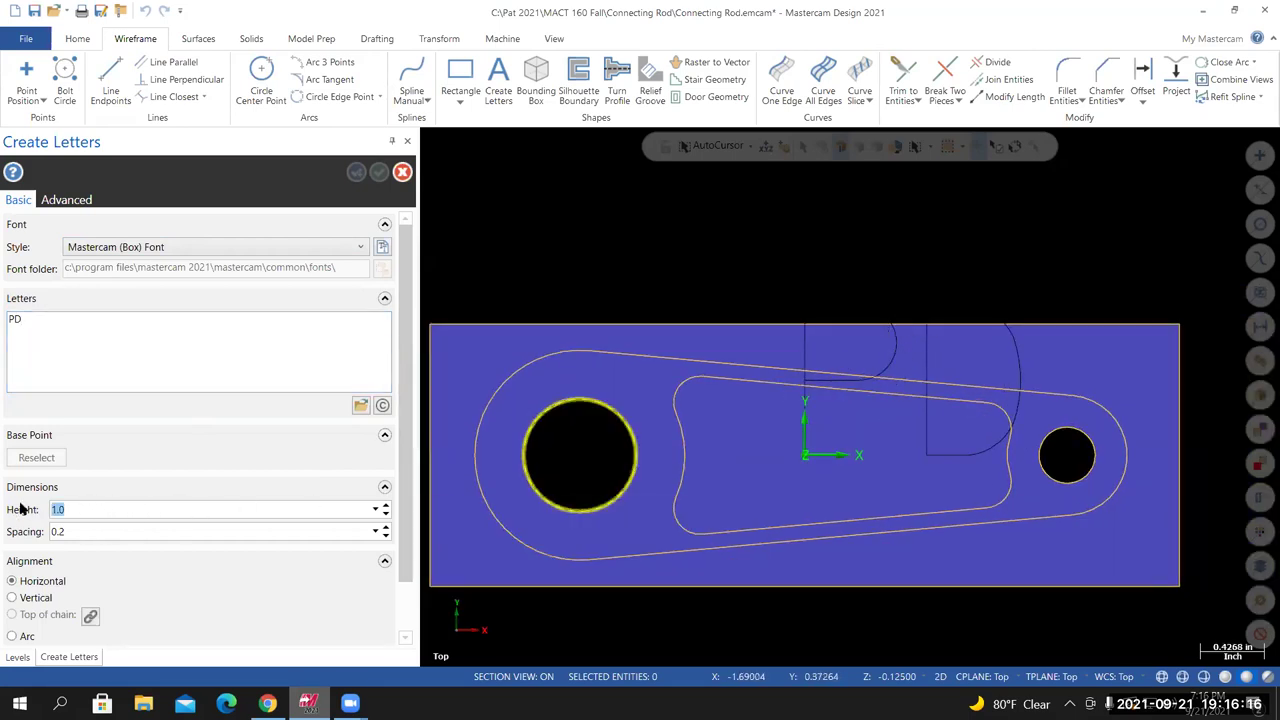
text(.5)
key(Return)
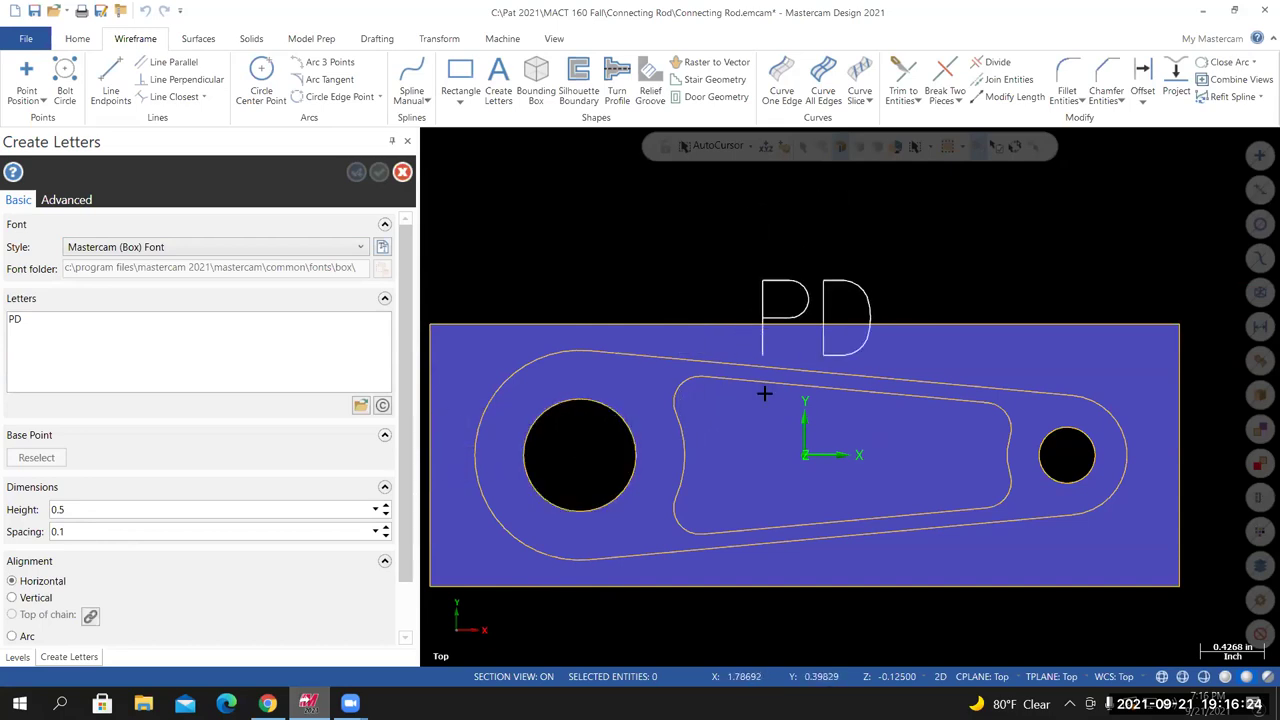
Hide the centre gnomon and place the PD letters on the pocket floor
scroll(780, 492, up, 3)
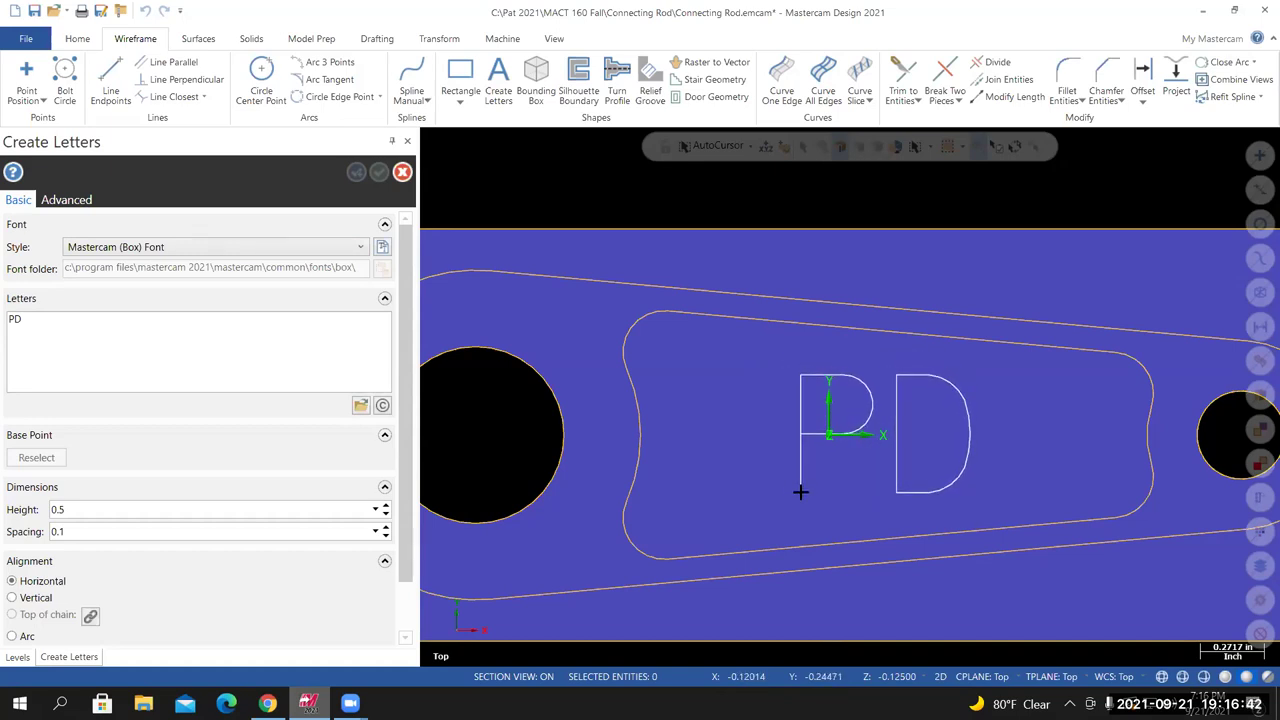
click(554, 38)
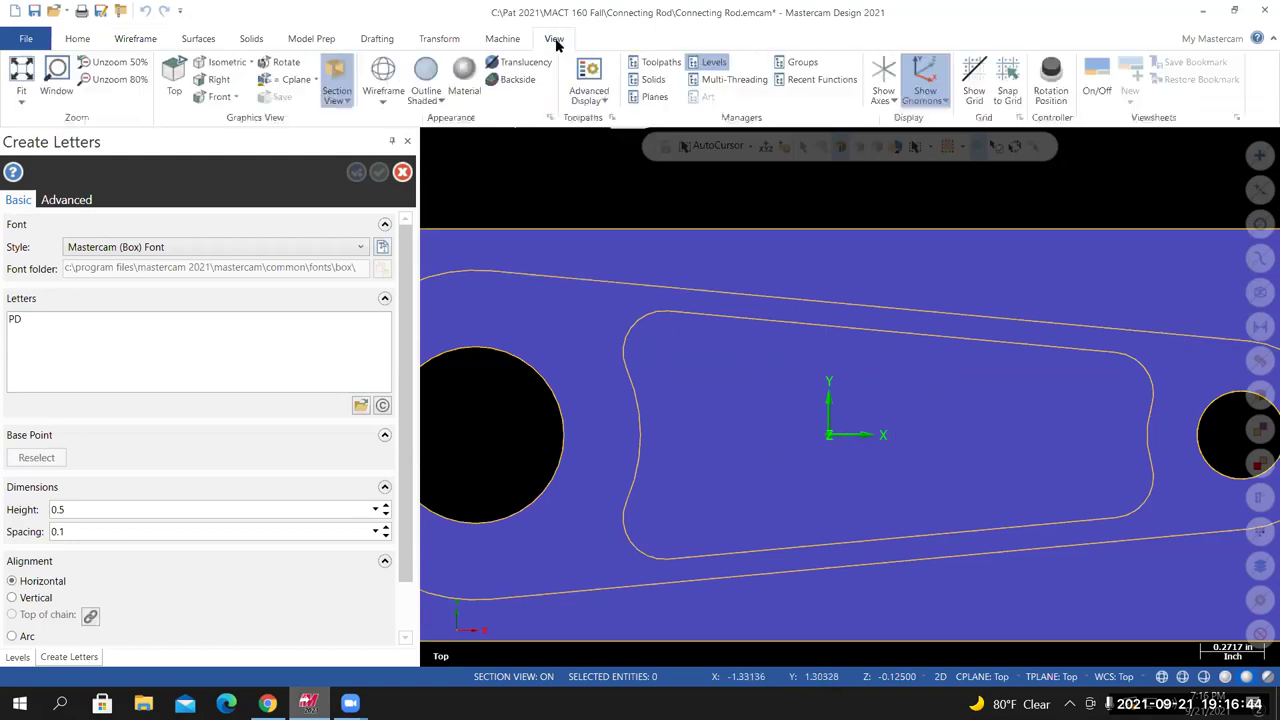
click(909, 87)
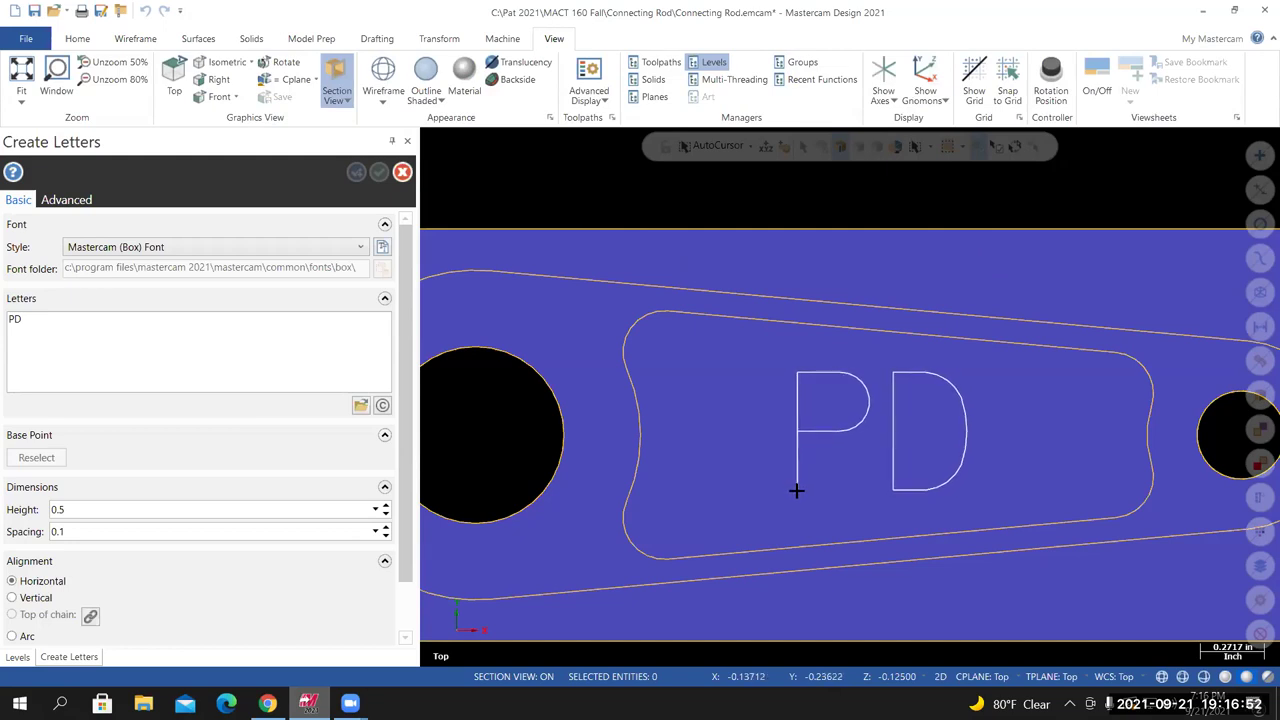
click(796, 490)
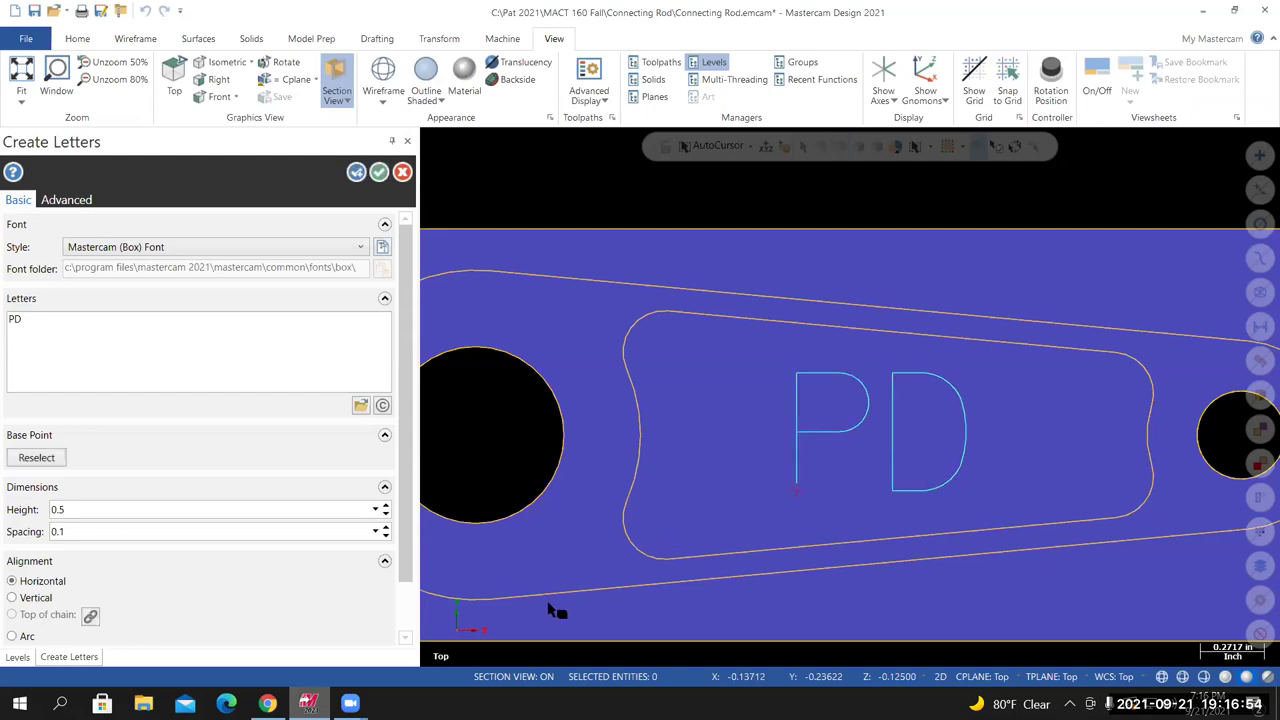
key(Return)
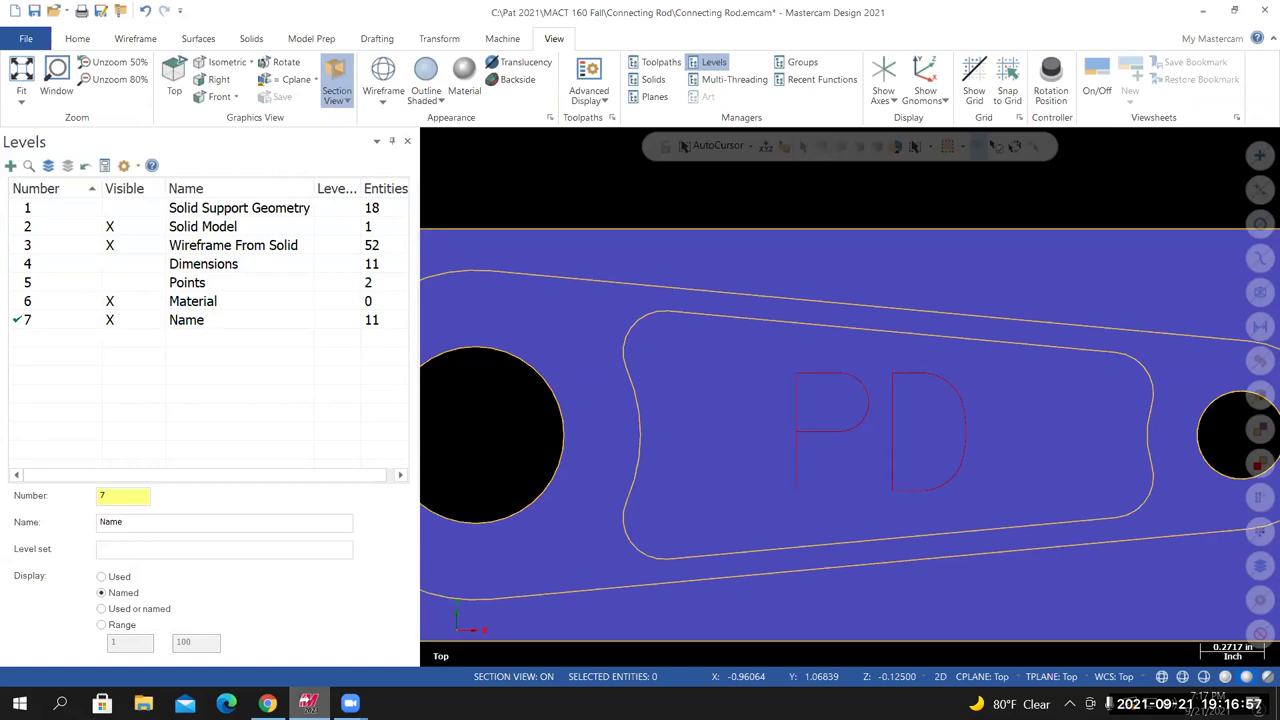
Inspect the PD lettering from isometric and orbited views, then unzoom to 80%
right_click(604, 184)
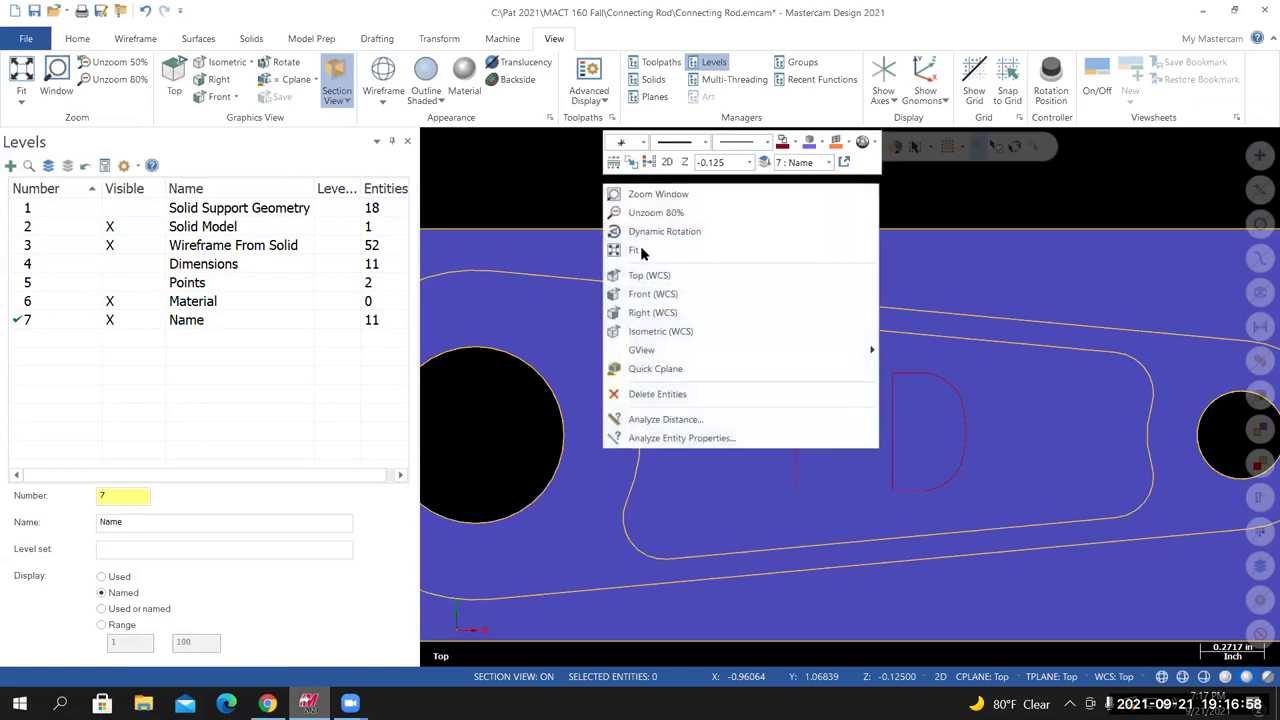
click(645, 333)
middle_drag(850, 470, 849, 394)
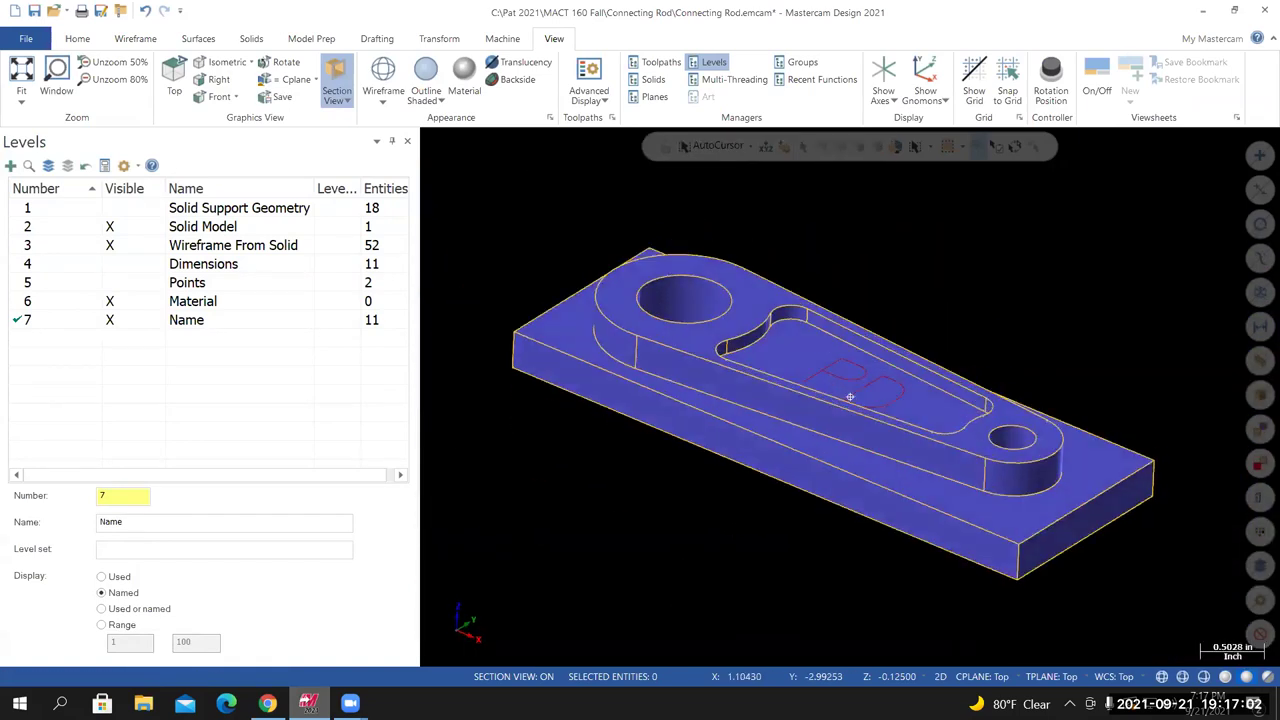
scroll(771, 471, up, 5)
scroll(850, 397, up, 5)
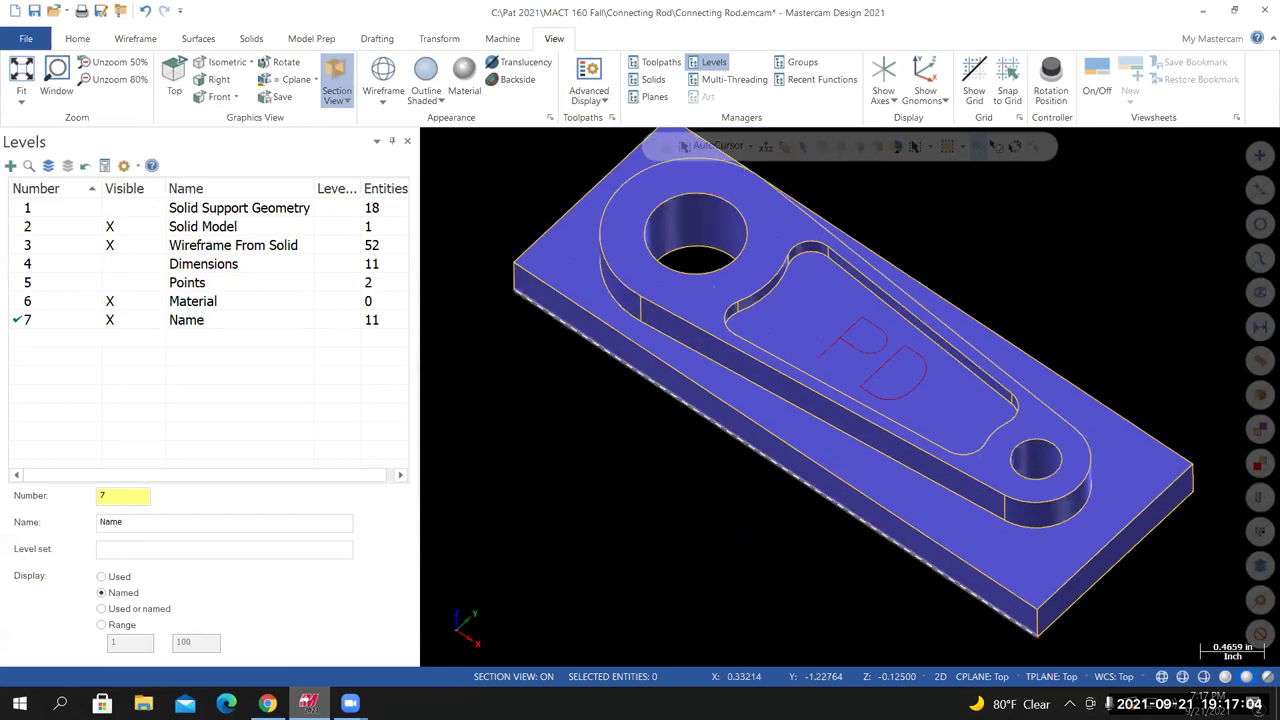
middle_drag(850, 397, 811, 366)
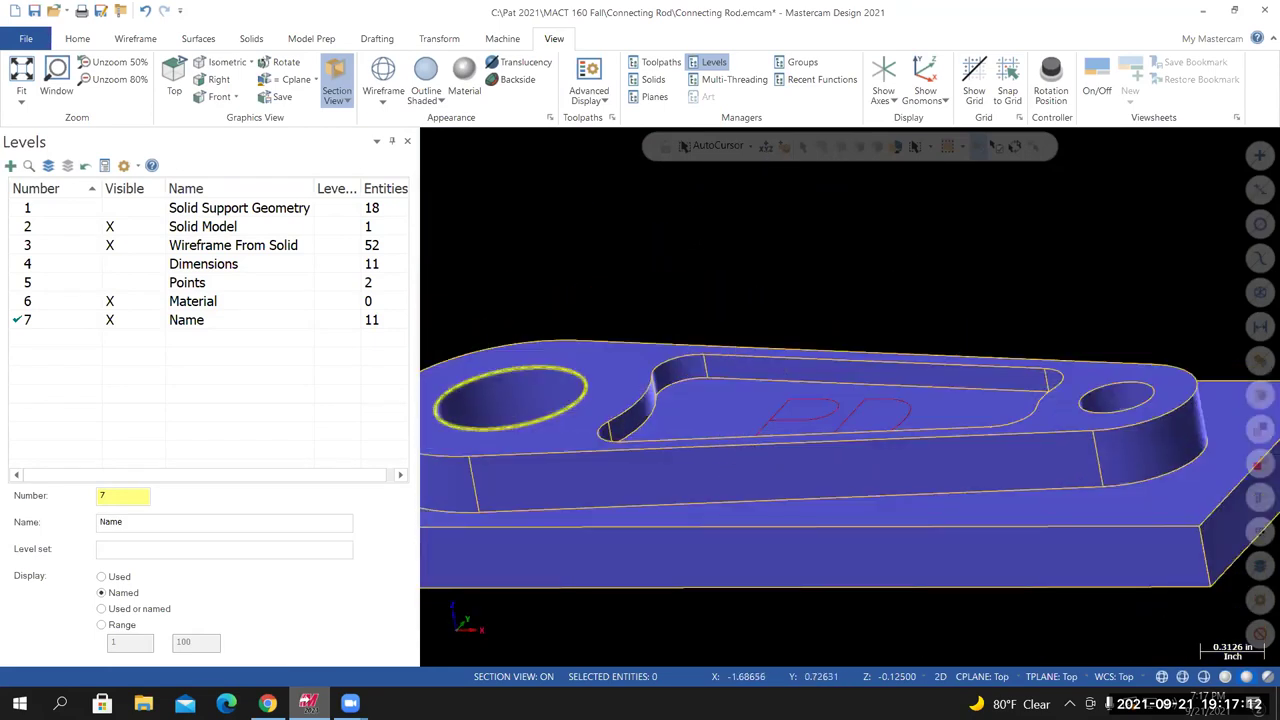
right_click(728, 410)
click(703, 396)
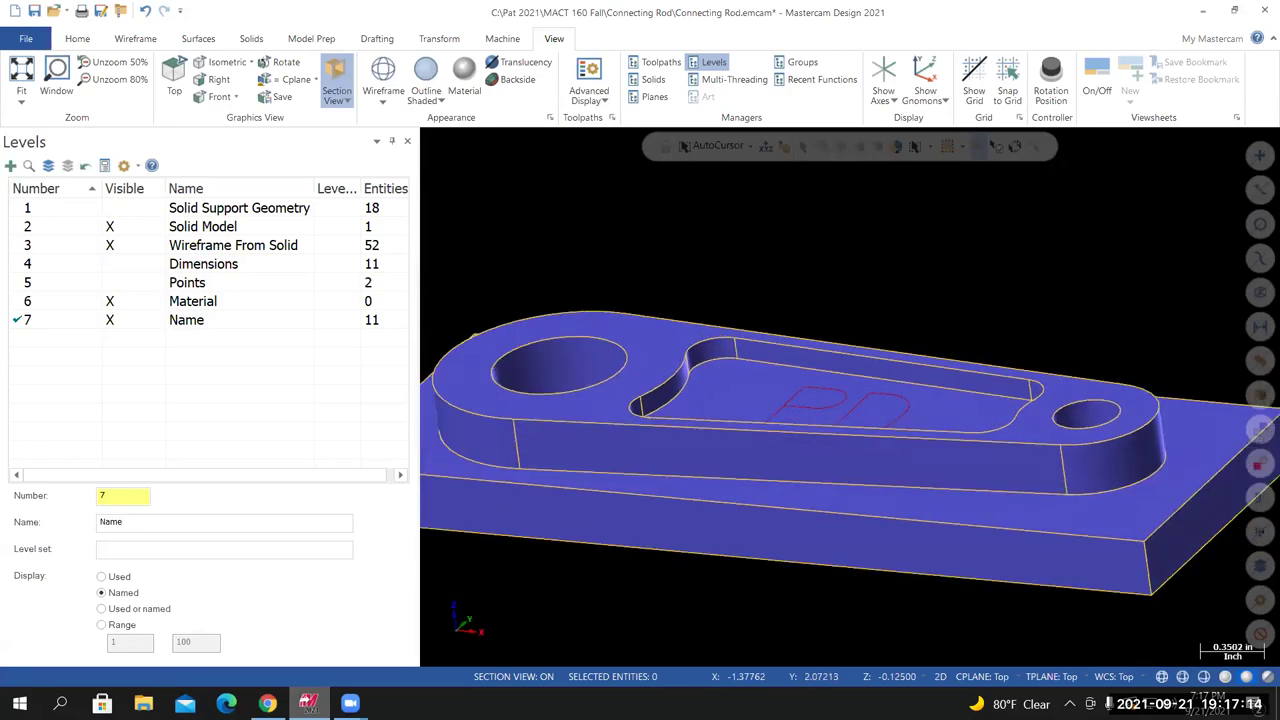
scroll(845, 407, up, 1)
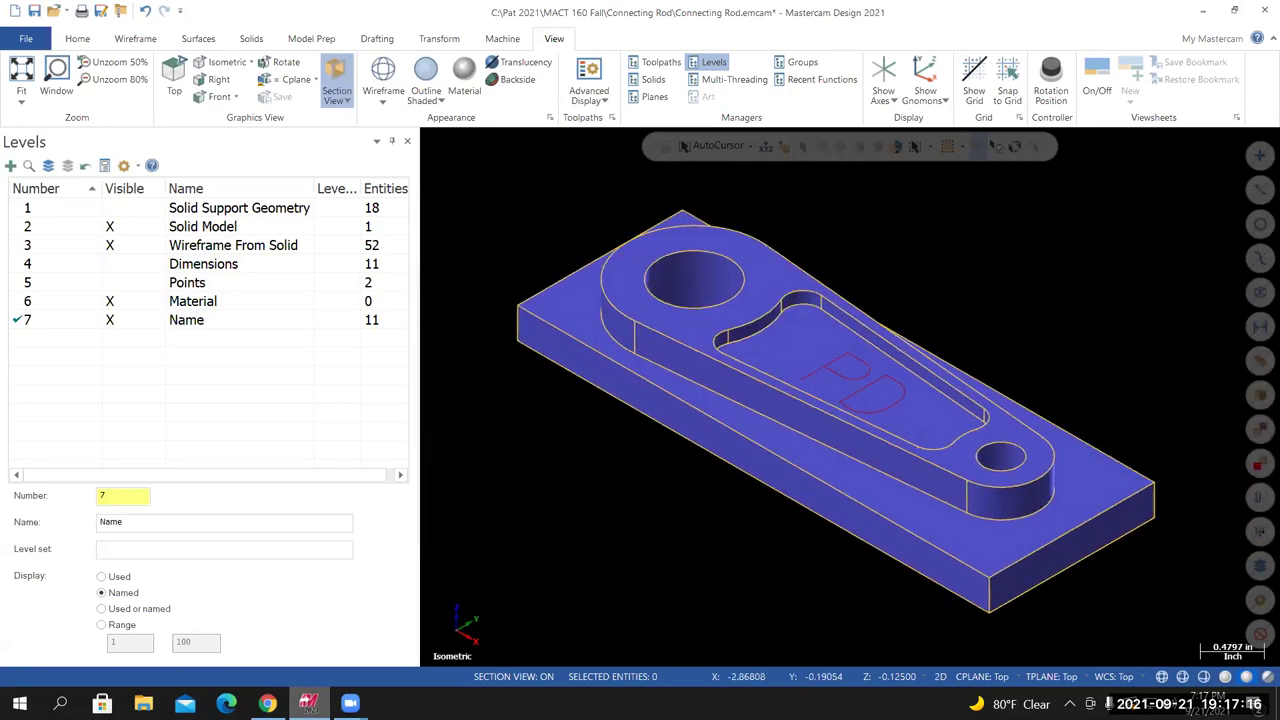
right_click(570, 290)
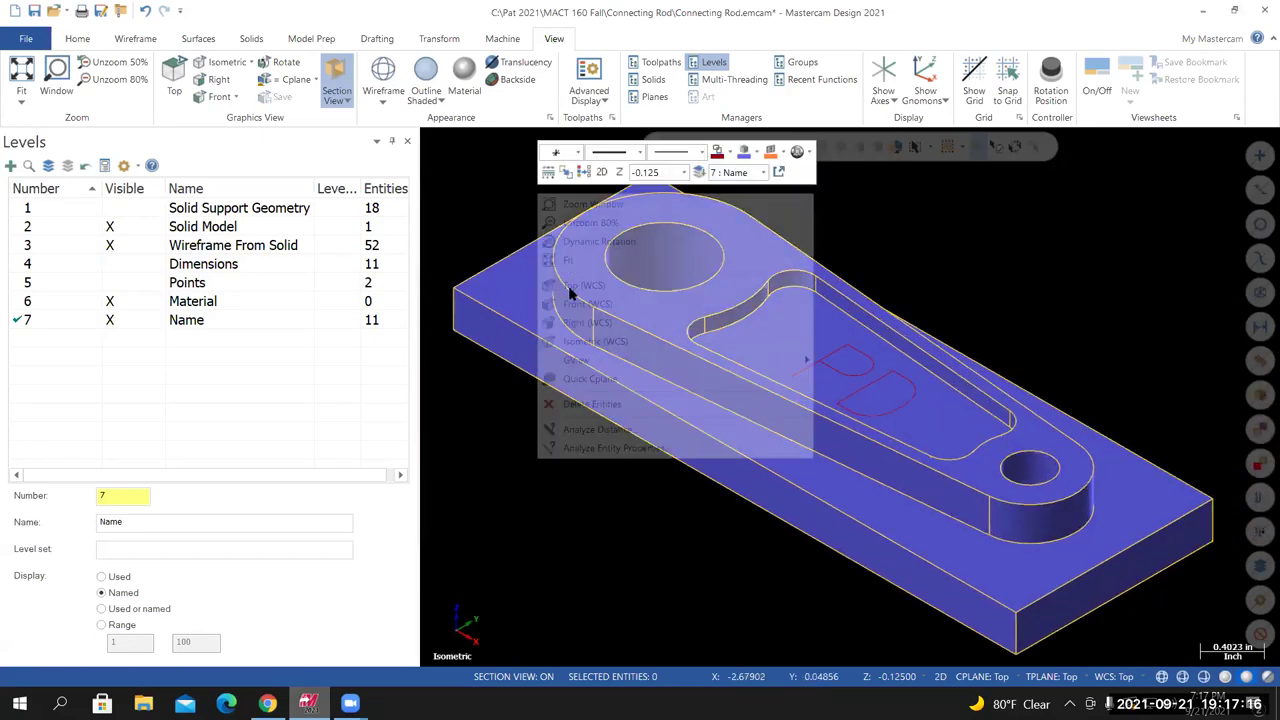
click(590, 222)
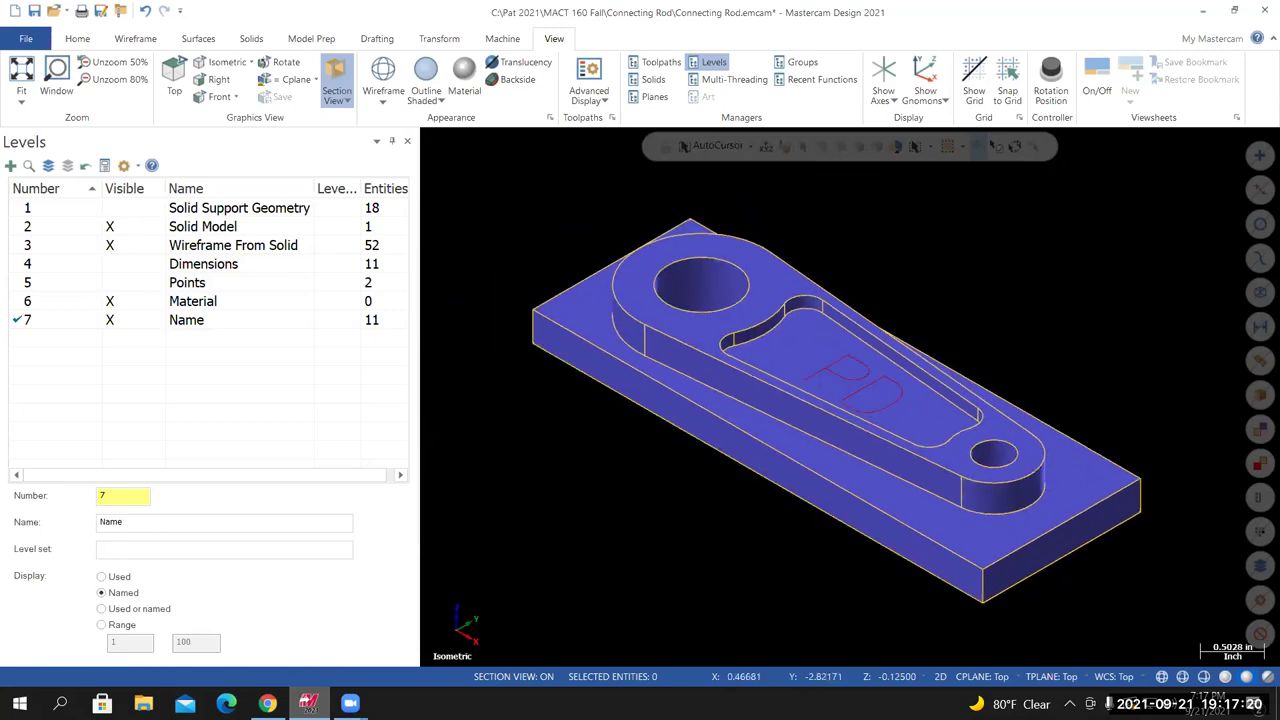
Switch construction mode from 2D to 3D and save the Connecting Rod file
click(940, 677)
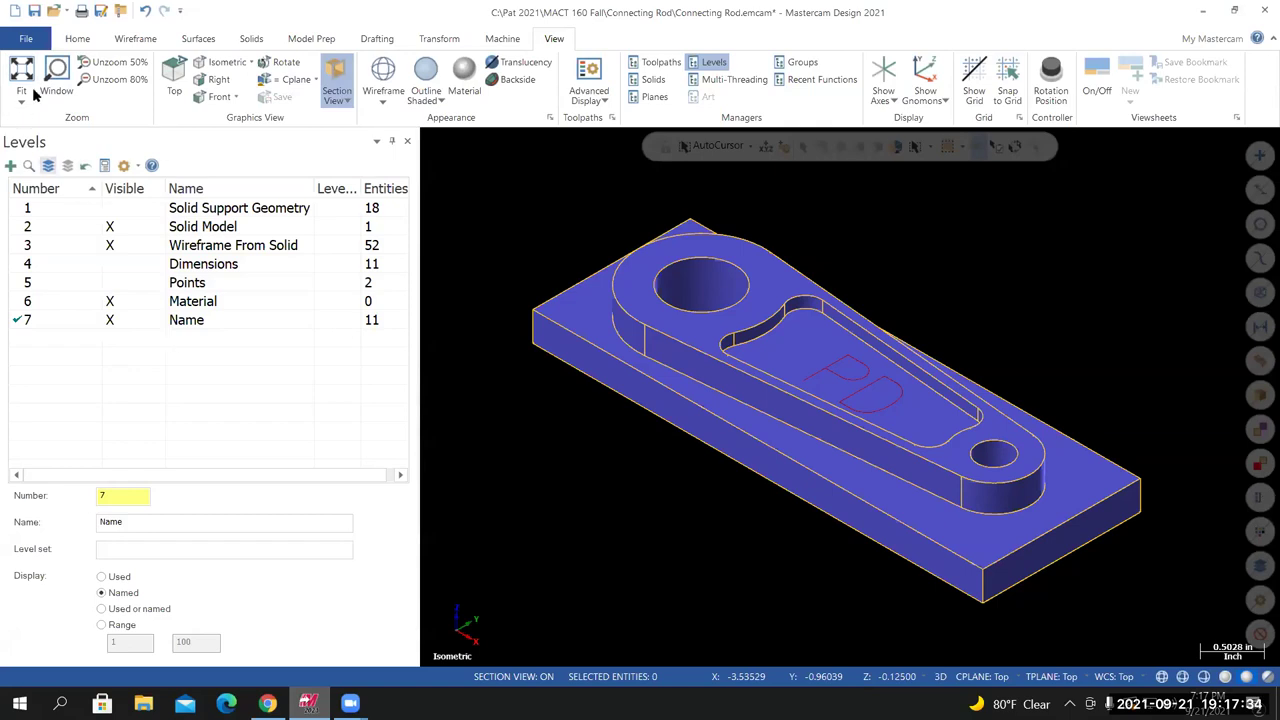
click(27, 39)
click(34, 207)
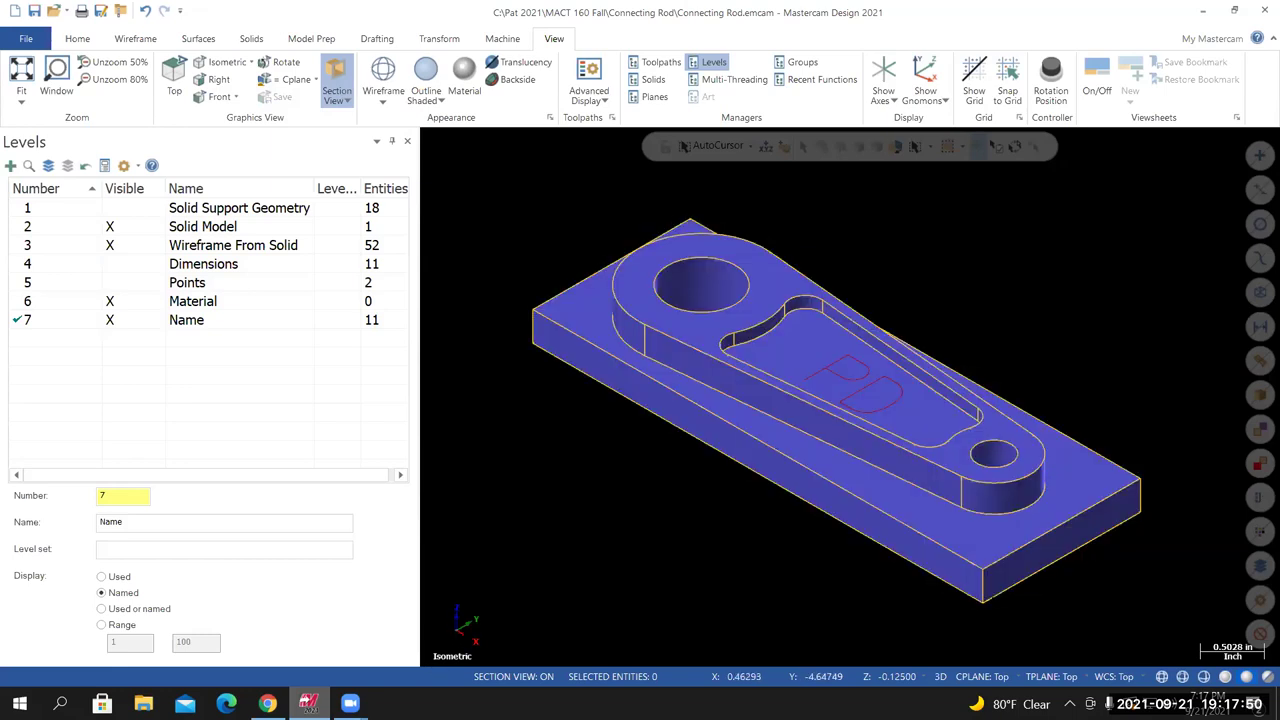
click(267, 703)
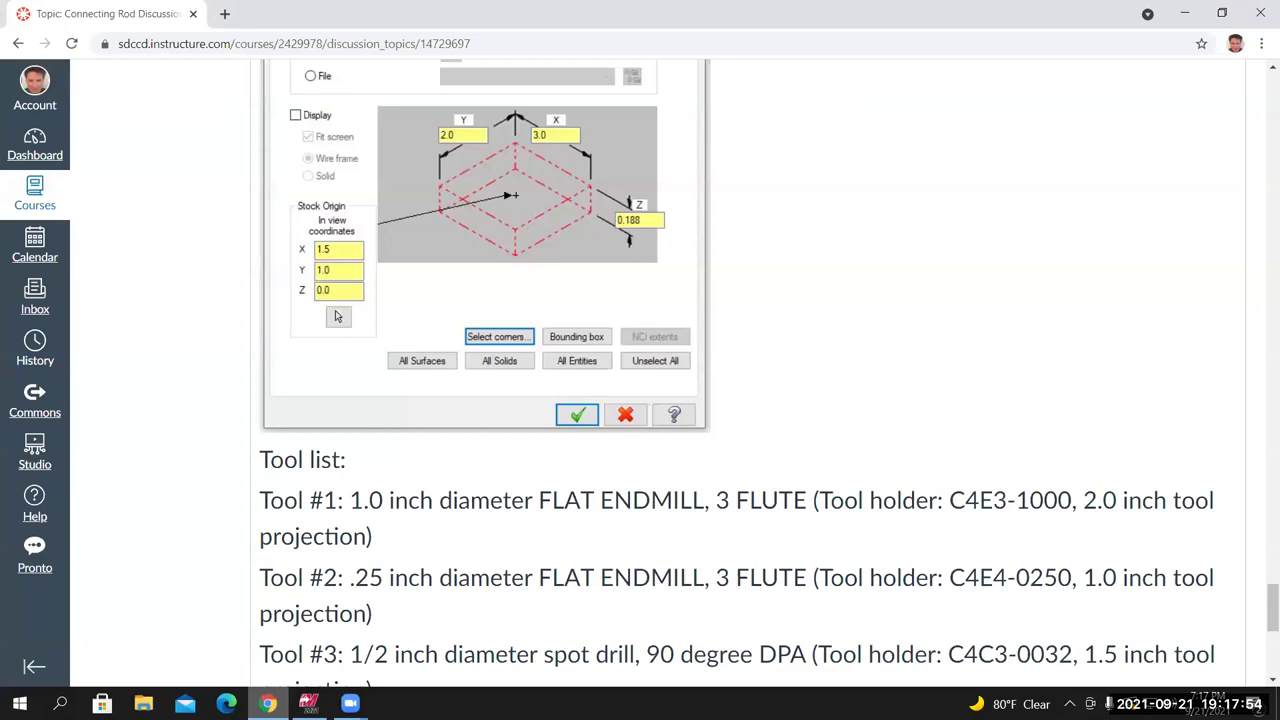
Scroll up to the Connecting Rod drawing calling for 5.0 x 1.75 x 5/8" ALUM 6061-T6 stock
drag(1268, 598, 1261, 455)
scroll(557, 533, up, 6)
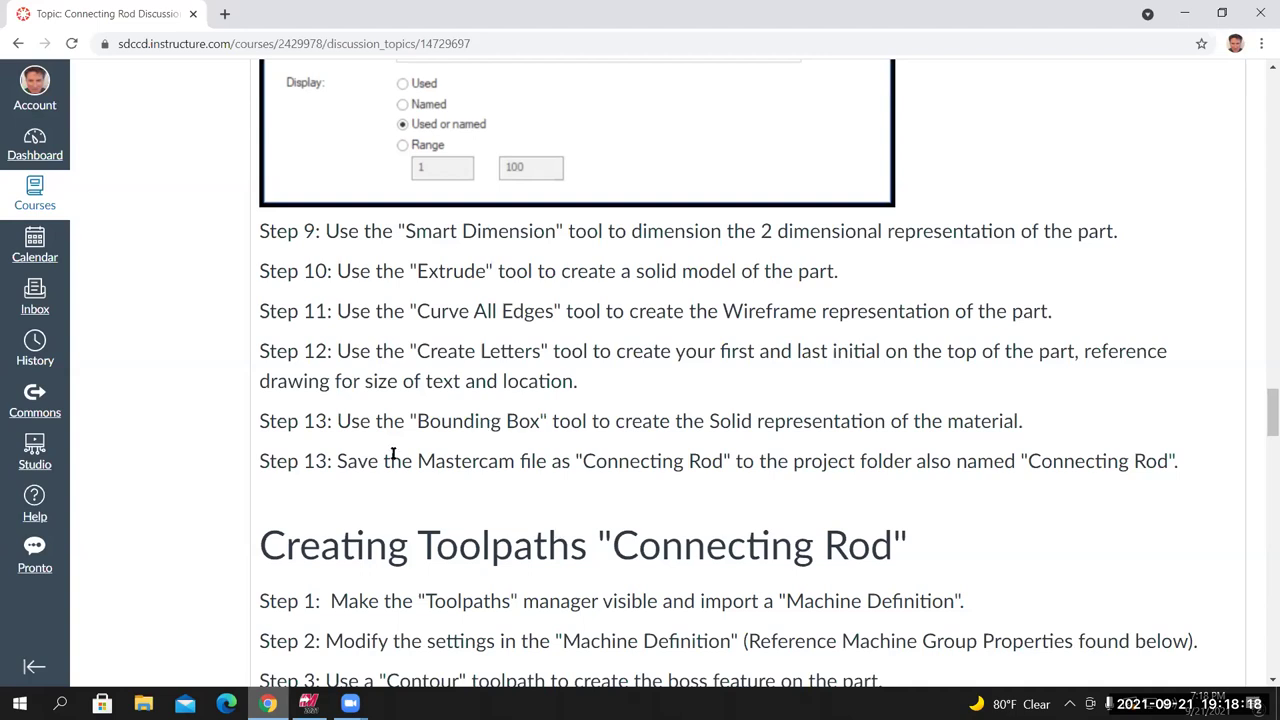
mouse_move(1262, 407)
mouse_down()
mouse_move(1262, 80)
mouse_move(1261, 100)
mouse_up()
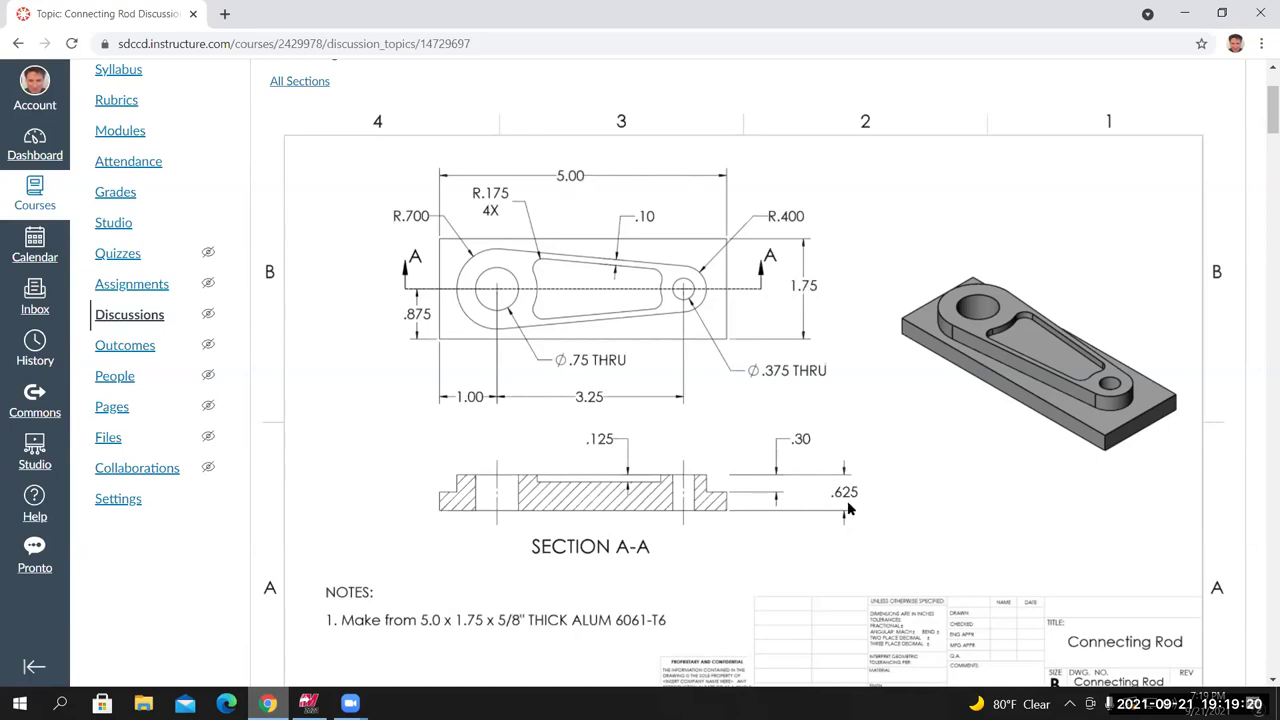
Switch from the browser to Mastercam showing Connecting Rod.emcam
click(308, 703)
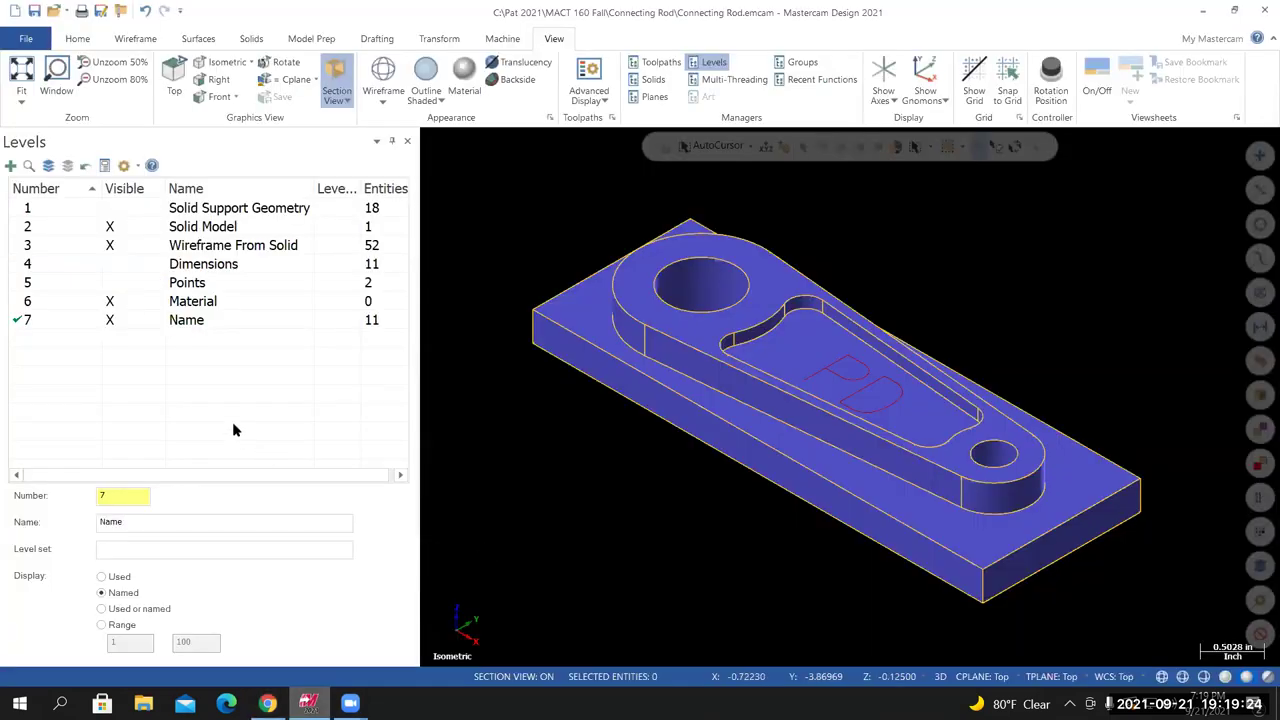
Make level 6 Material the working level and set the colour for new solids to magenta
click(25, 301)
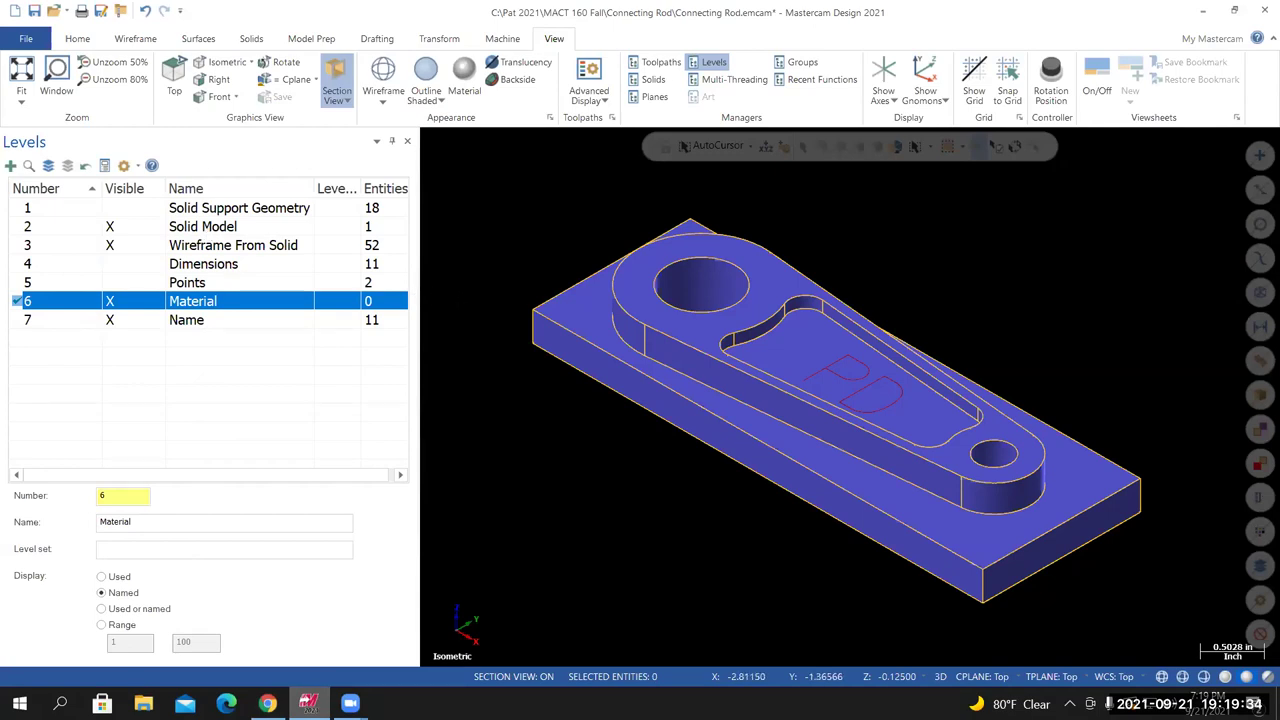
click(77, 38)
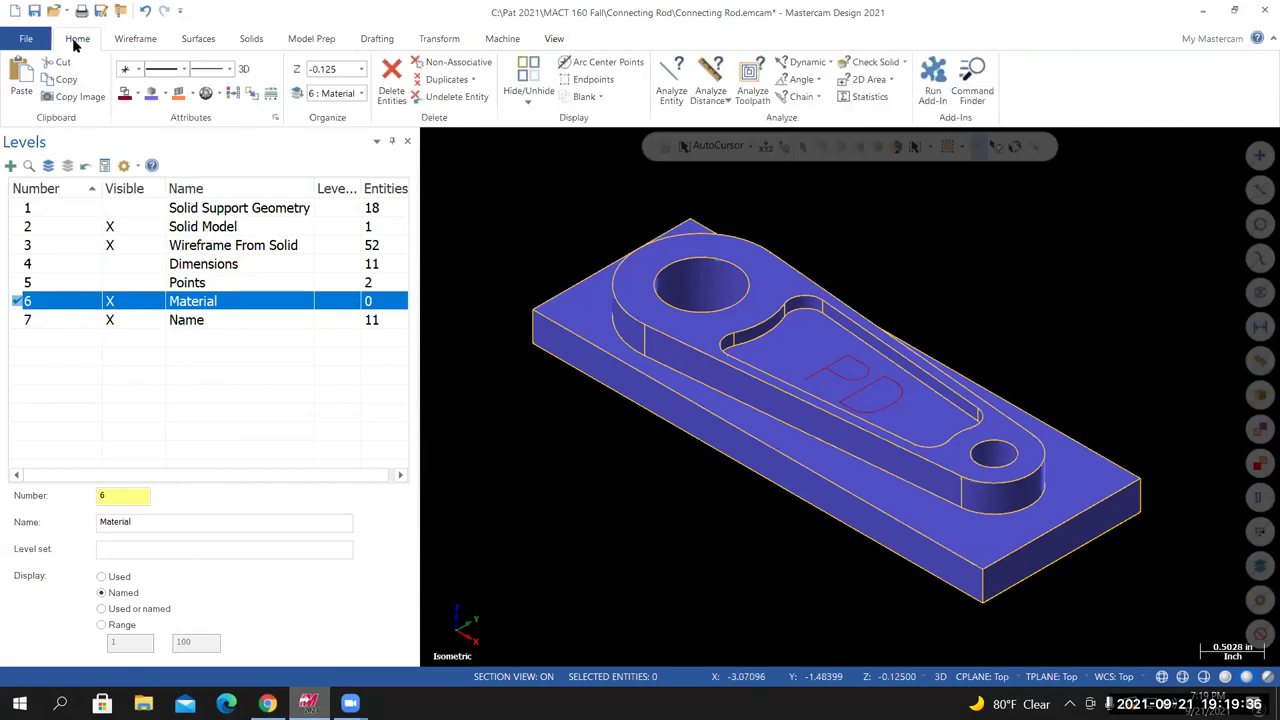
click(166, 95)
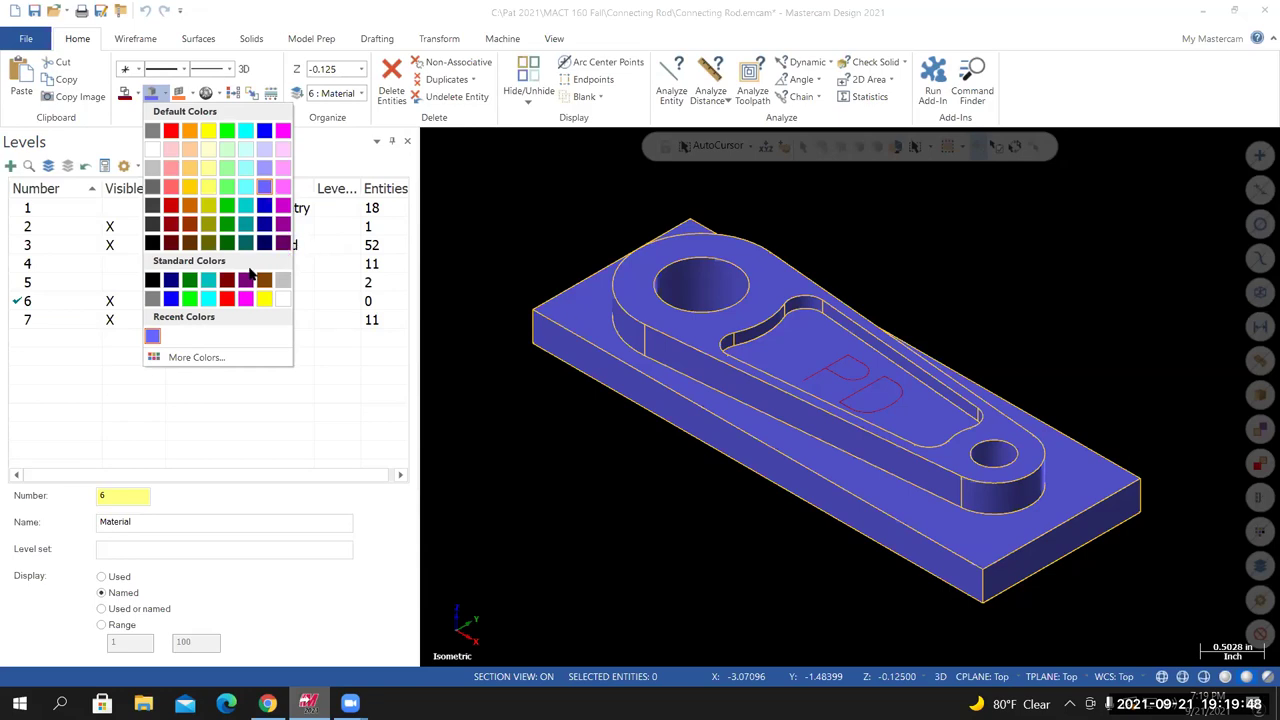
click(284, 207)
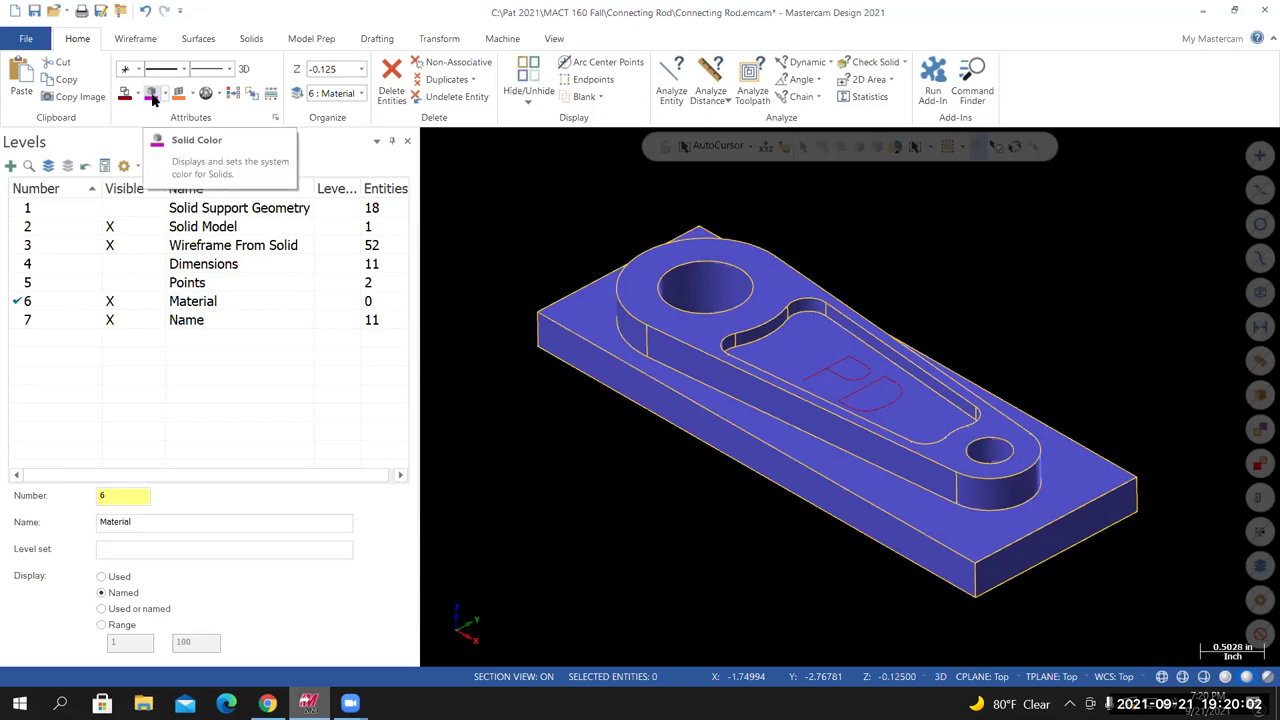
Start a bounding box around the connecting rod with all its entities selected, back in isometric view
click(137, 40)
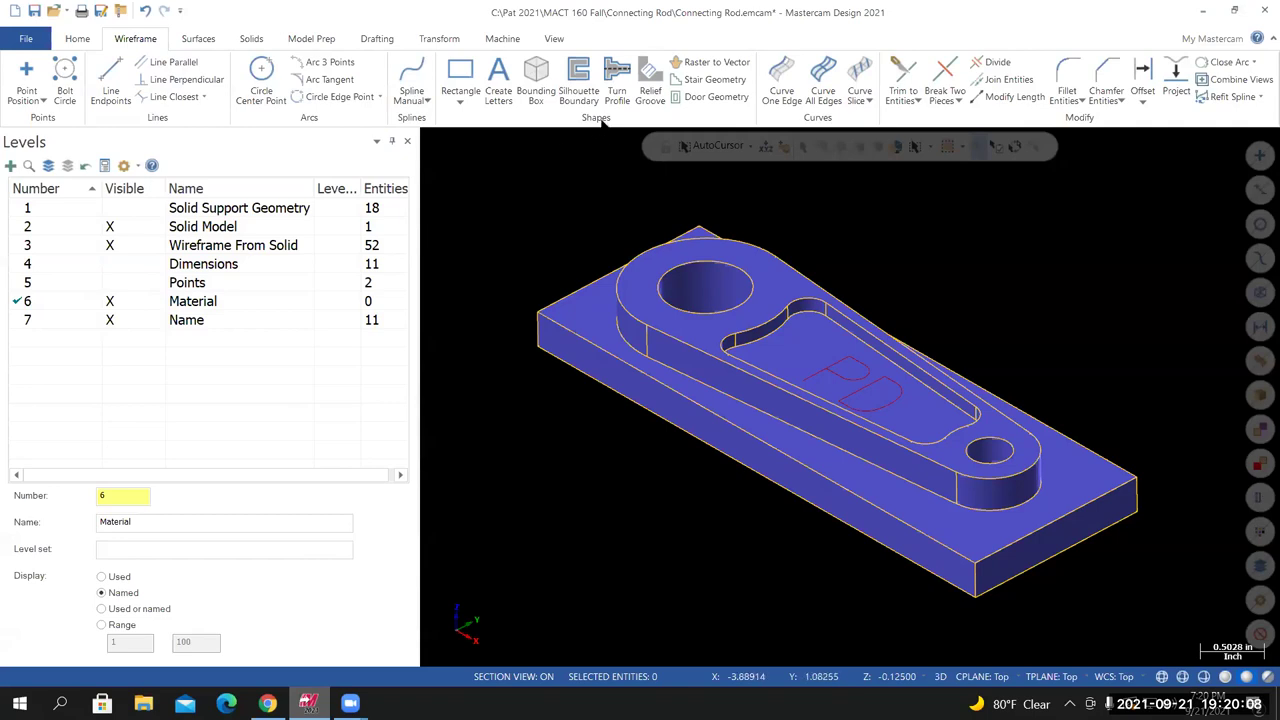
click(536, 80)
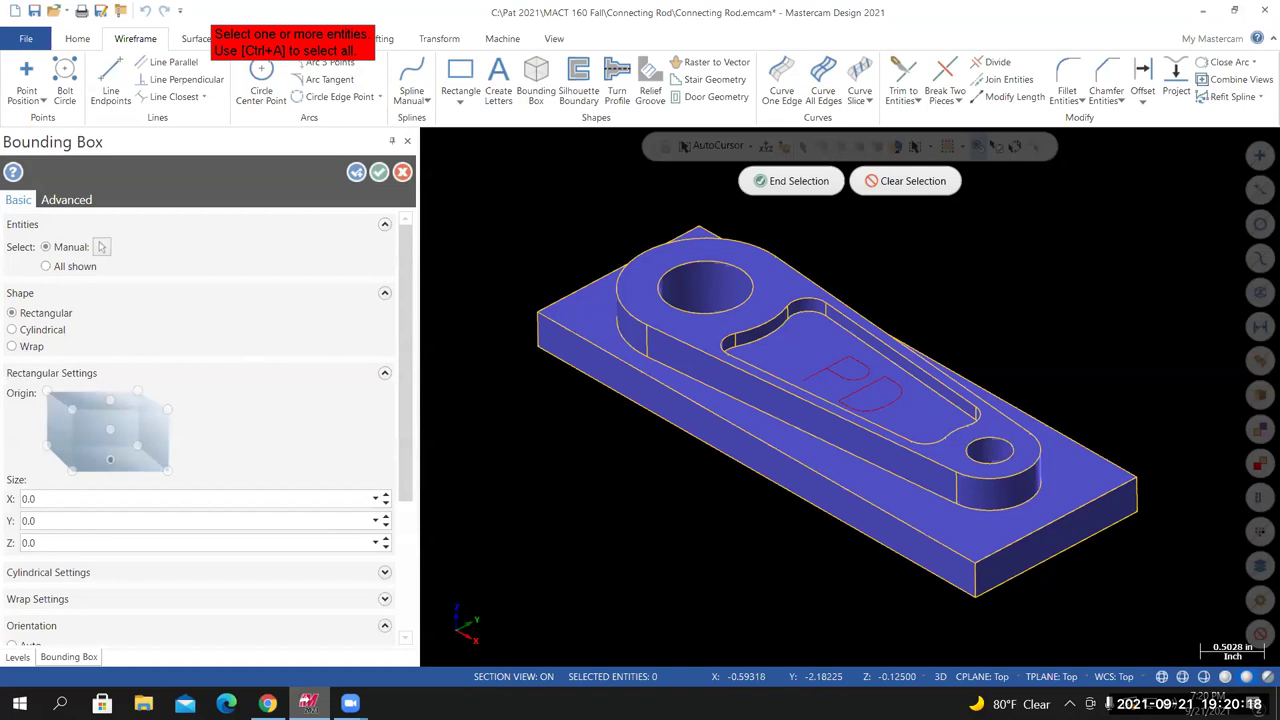
key(ctrl+a)
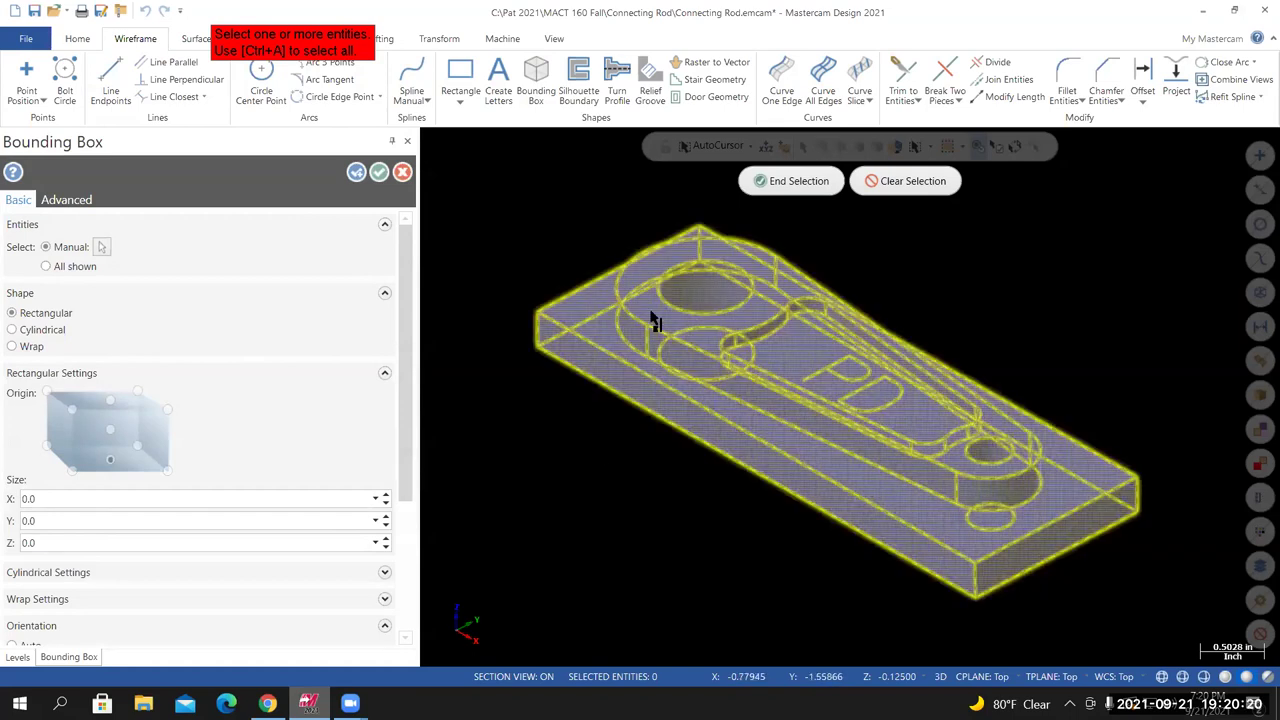
click(790, 181)
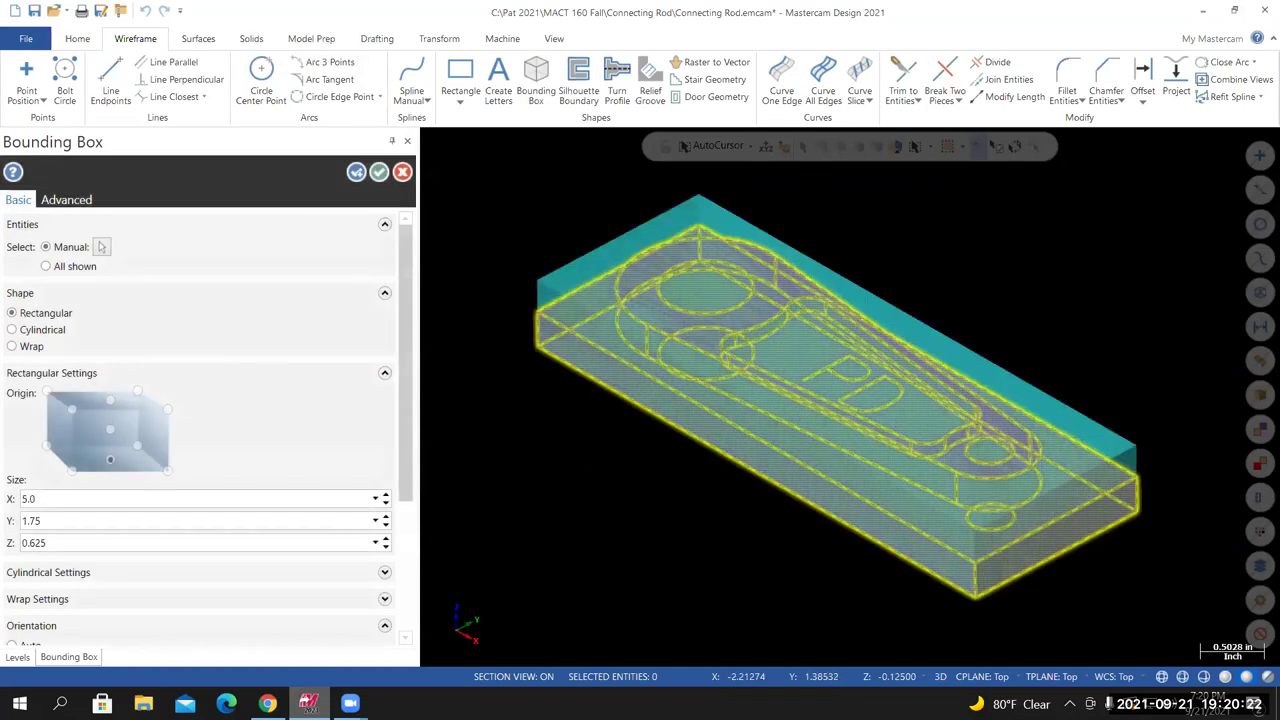
middle_drag(820, 400, 790, 336)
key(alt+7)
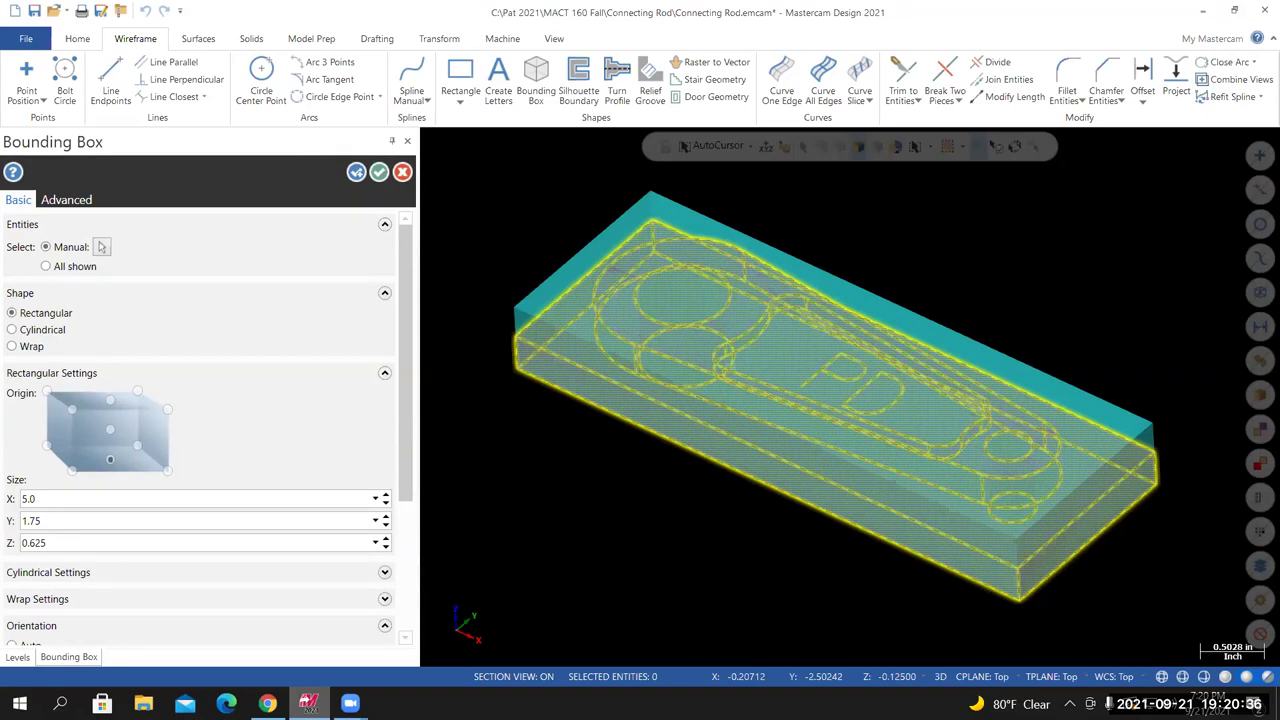
Check the 5.0 x 1.75 box sizes and create it as a solid only, without lines and arcs
scroll(395, 420, down, 3)
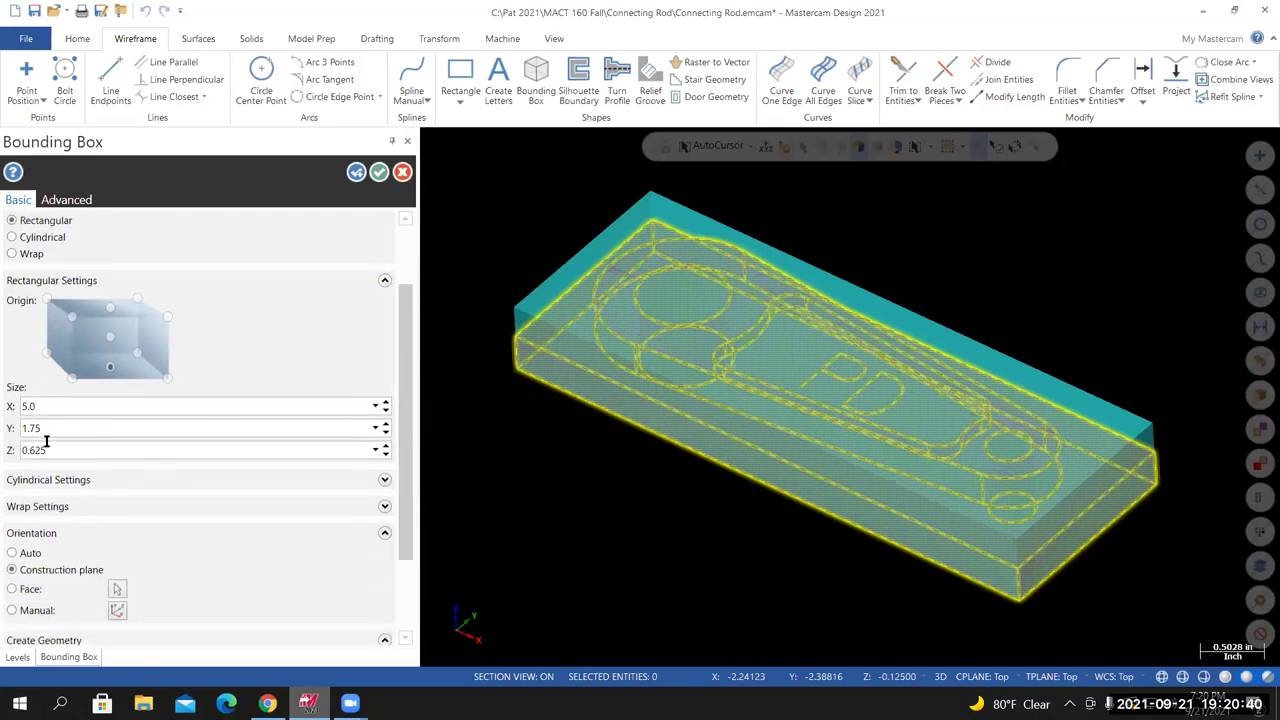
click(40, 405)
click(54, 450)
click(54, 408)
click(55, 428)
click(57, 450)
drag(406, 314, 416, 385)
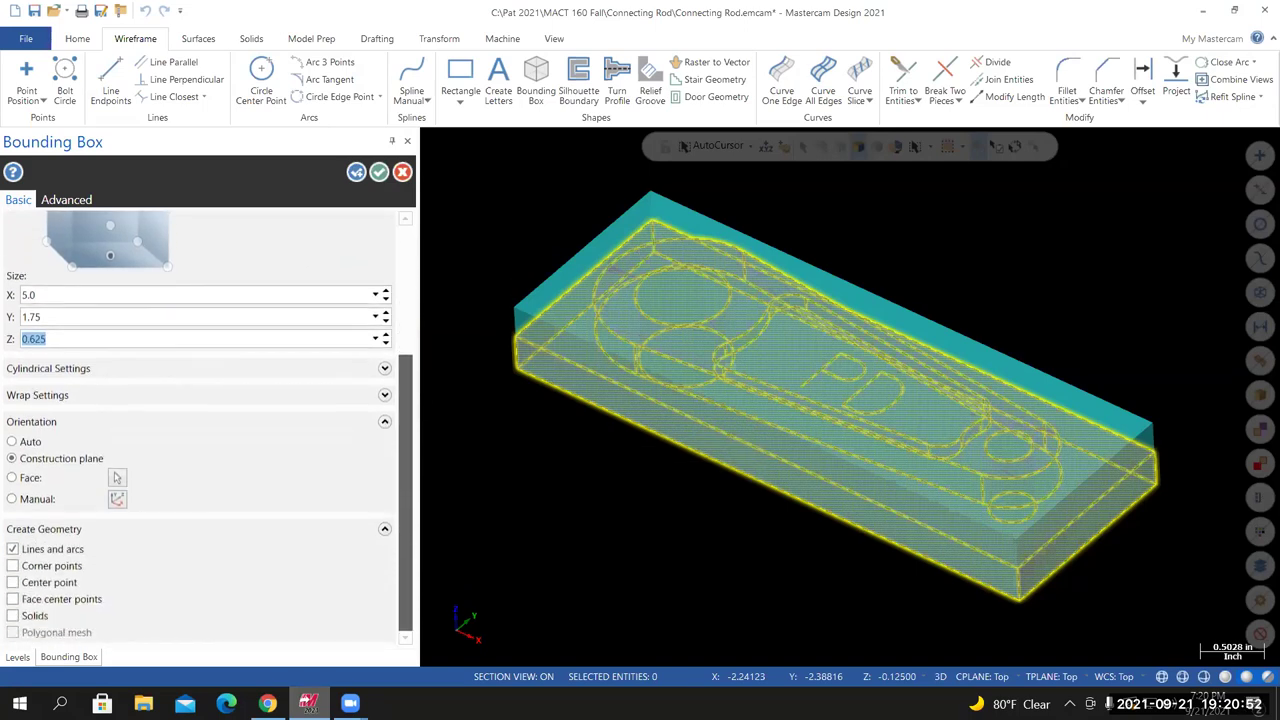
click(14, 553)
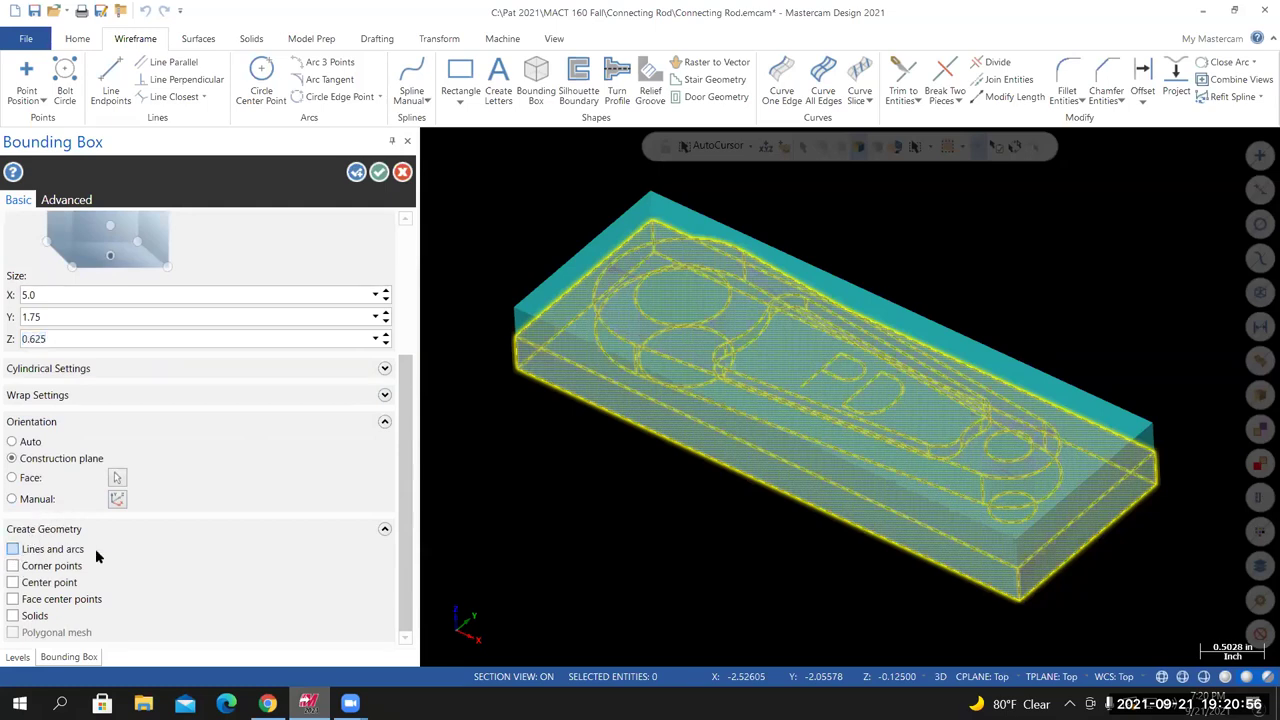
click(13, 616)
click(379, 172)
key(alt+Down)
key(alt+Down)
key(alt+Down)
key(alt+Down)
key(alt+Down)
key(alt+Down)
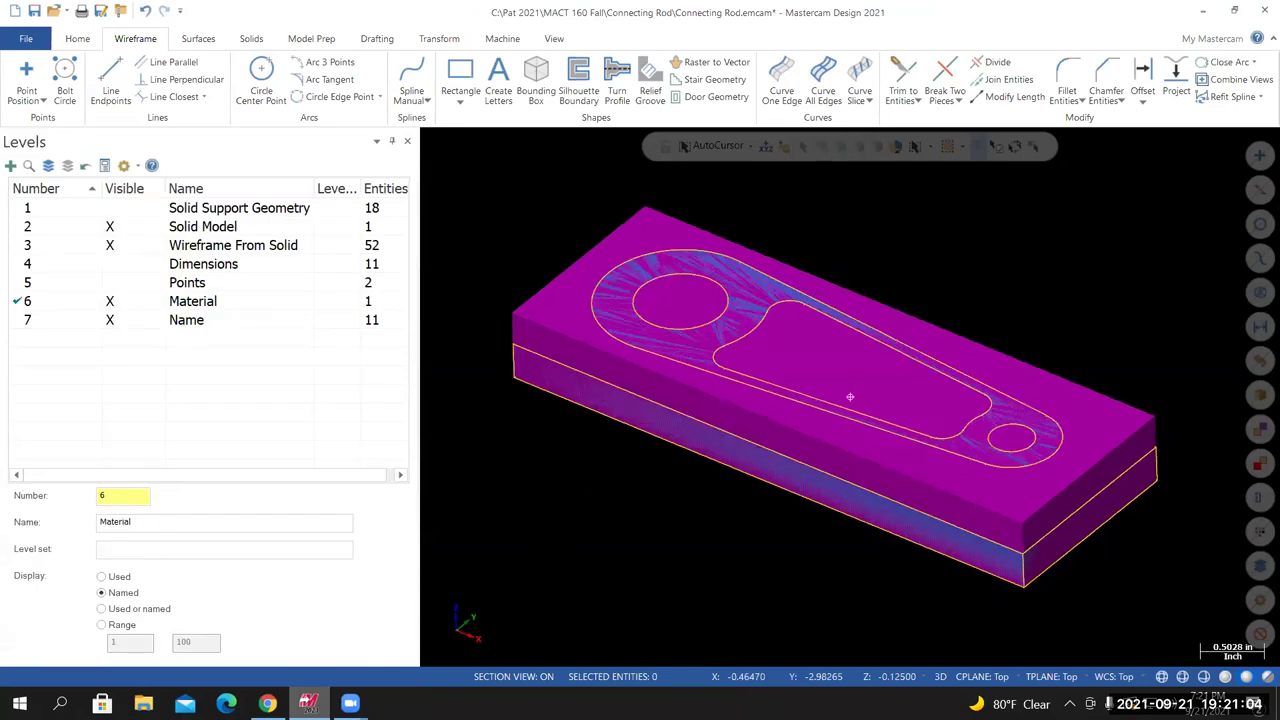
key(alt+Down)
key(alt+Down)
key(alt+Down)
key(alt+Down)
key(alt+Down)
key(alt+Down)
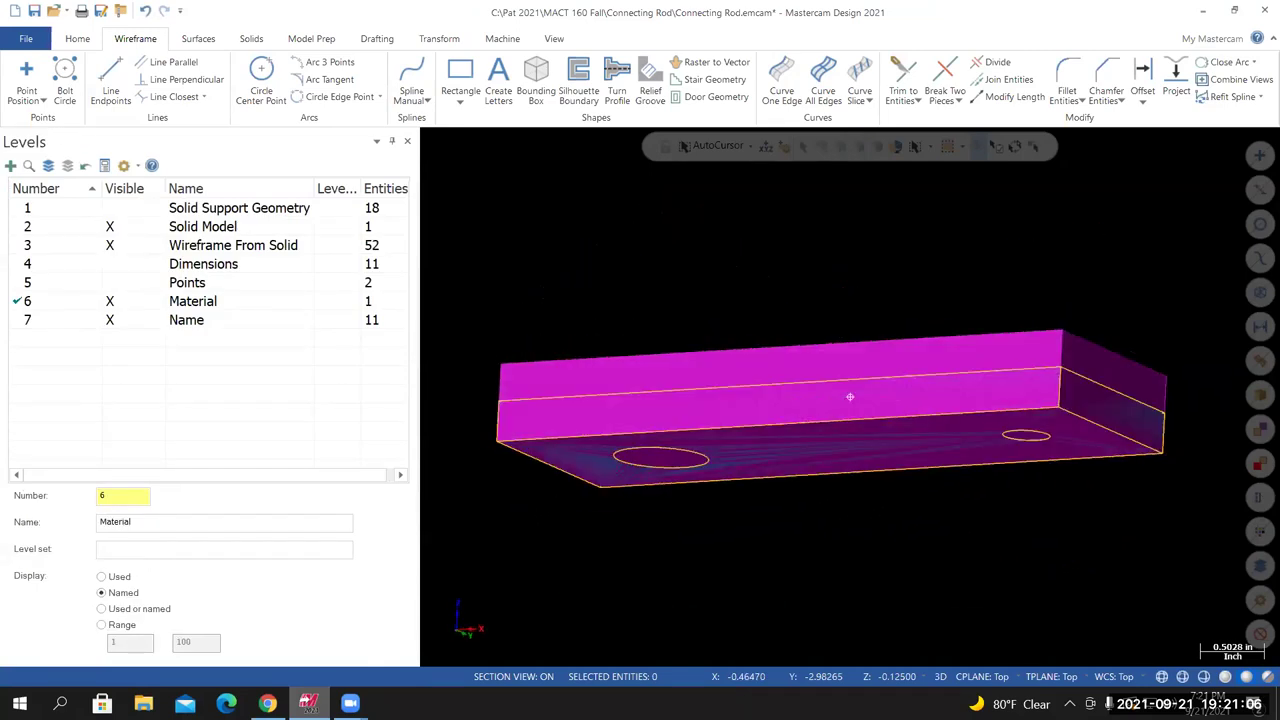
key(alt+Left)
key(alt+Left)
key(alt+Left)
key(alt+Left)
key(alt+Left)
key(alt+Left)
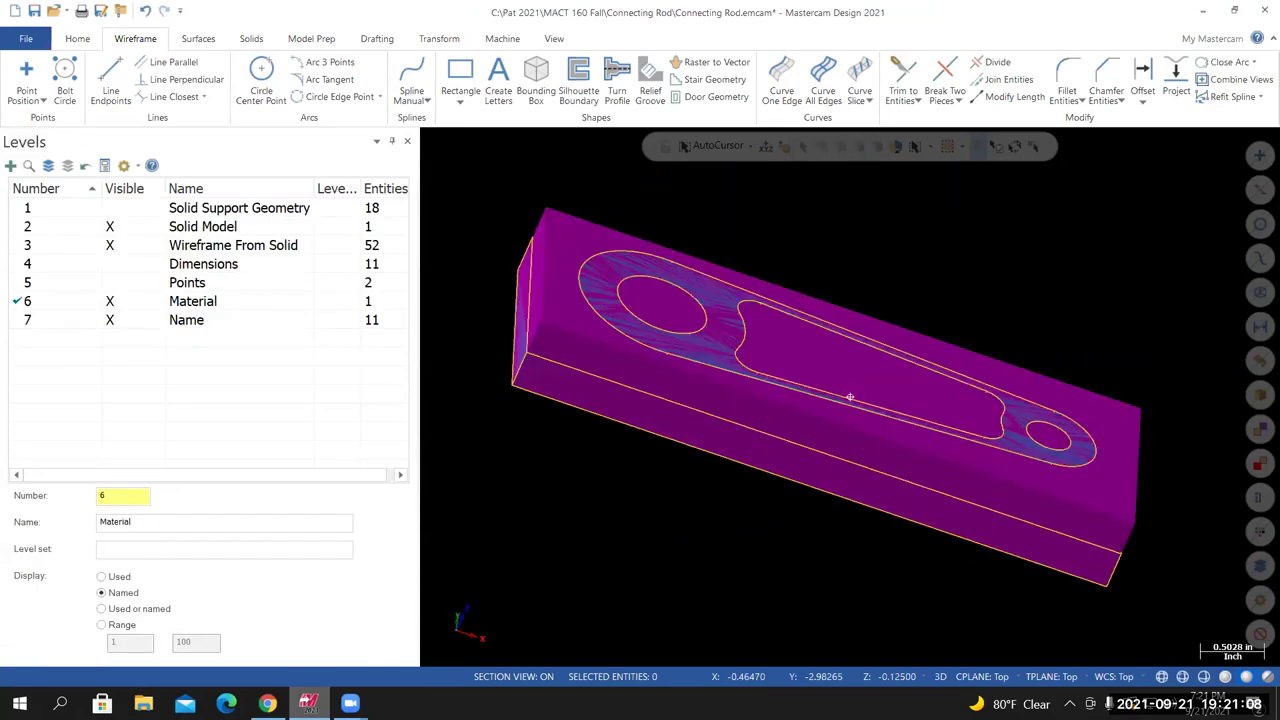
key(alt+Right)
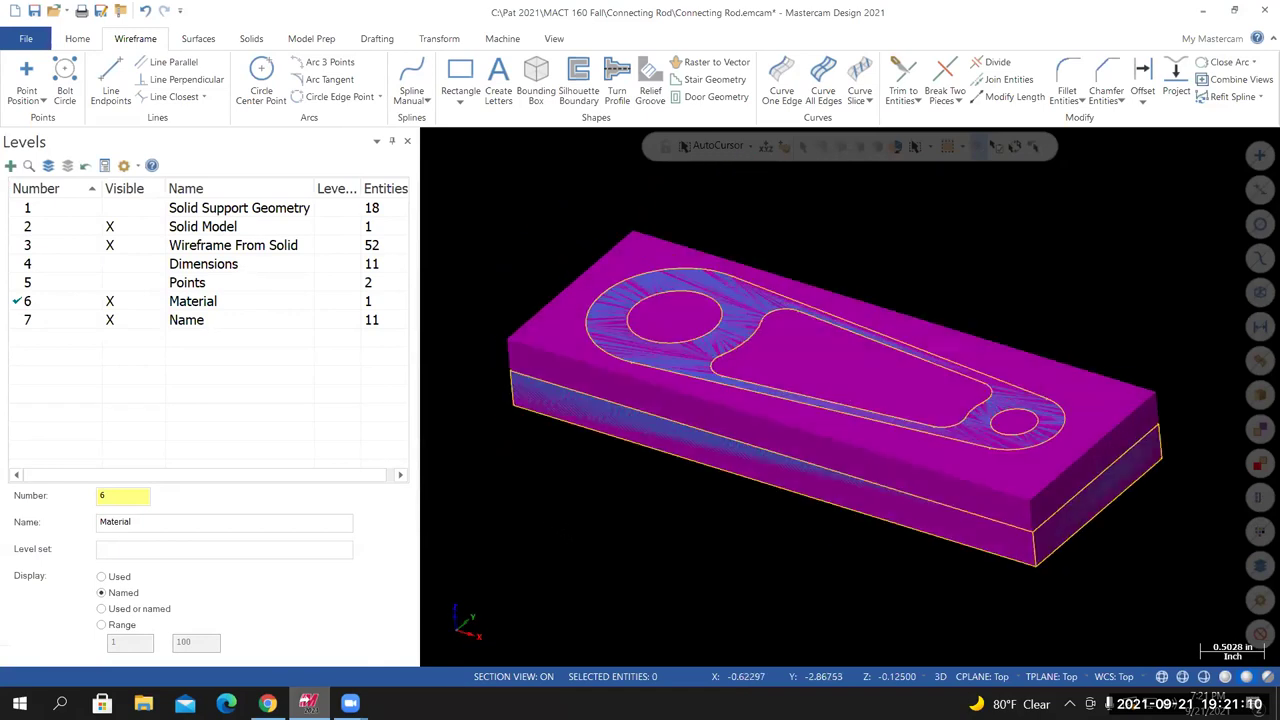
key(alt+Right)
key(alt+Right)
key(alt+Right)
key(alt+Up)
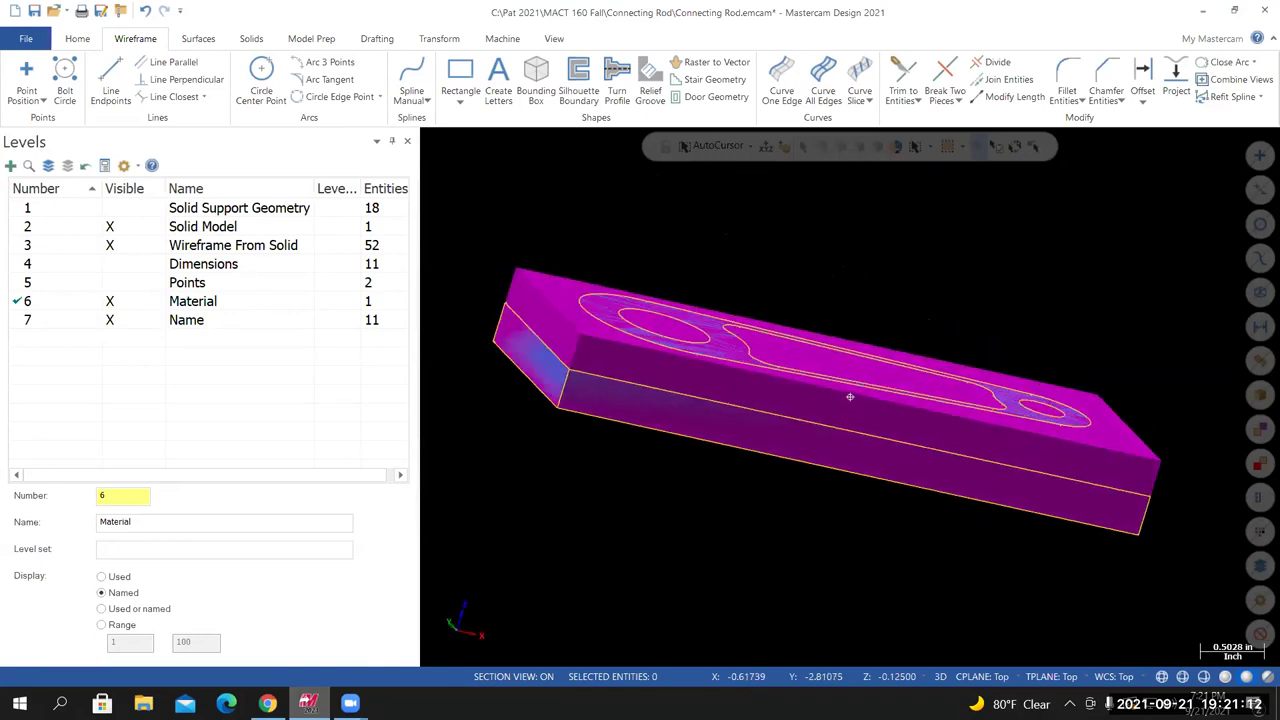
key(alt+Down)
key(alt+Down)
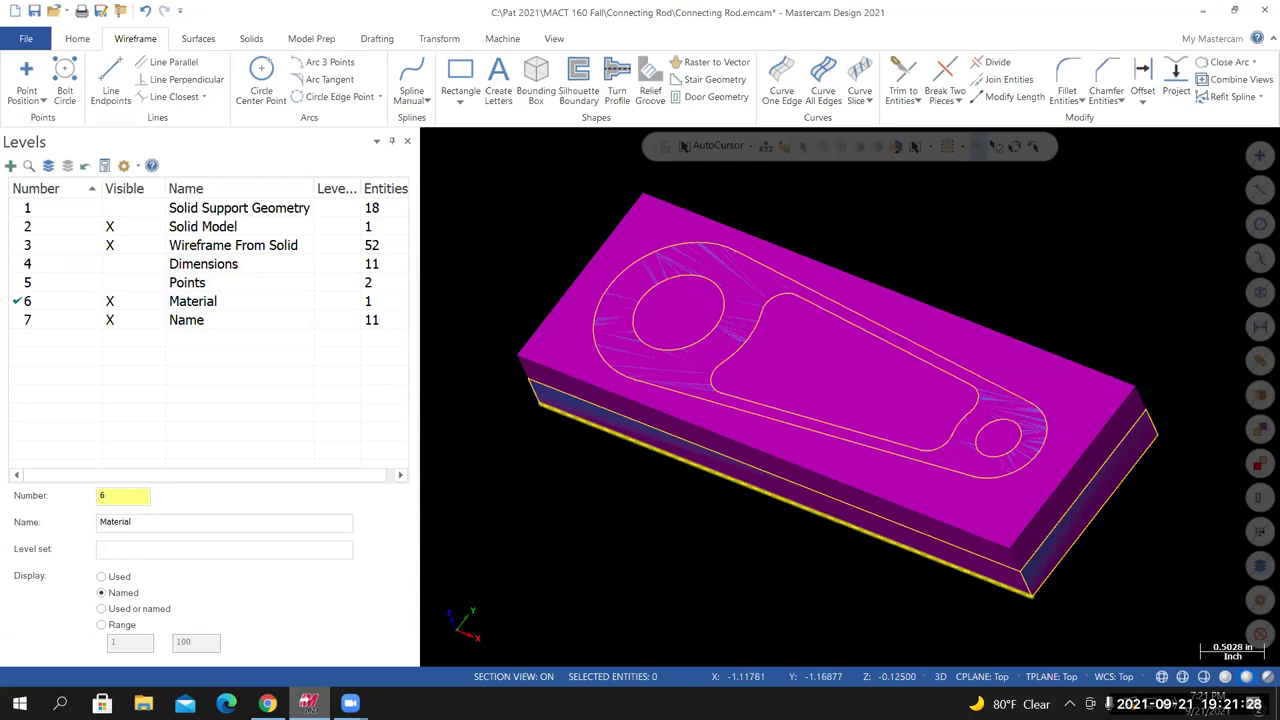
middle_drag(822, 496, 823, 360)
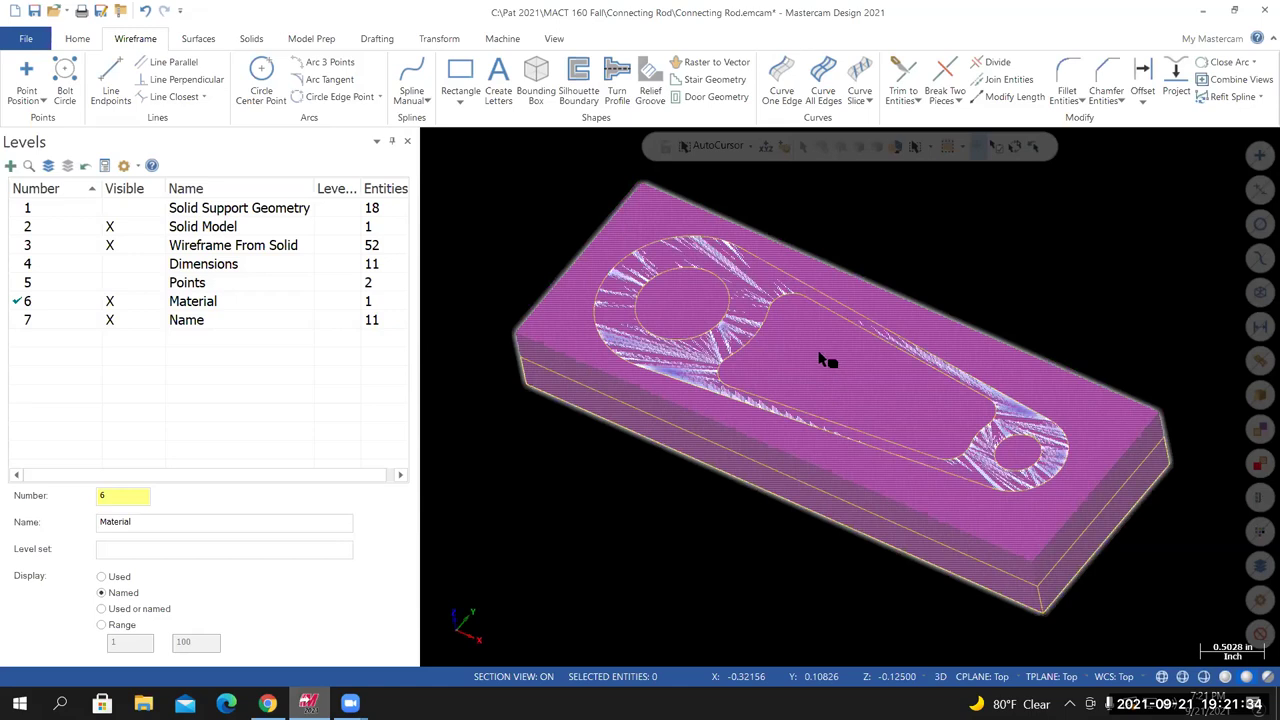
middle_drag(822, 366, 850, 397)
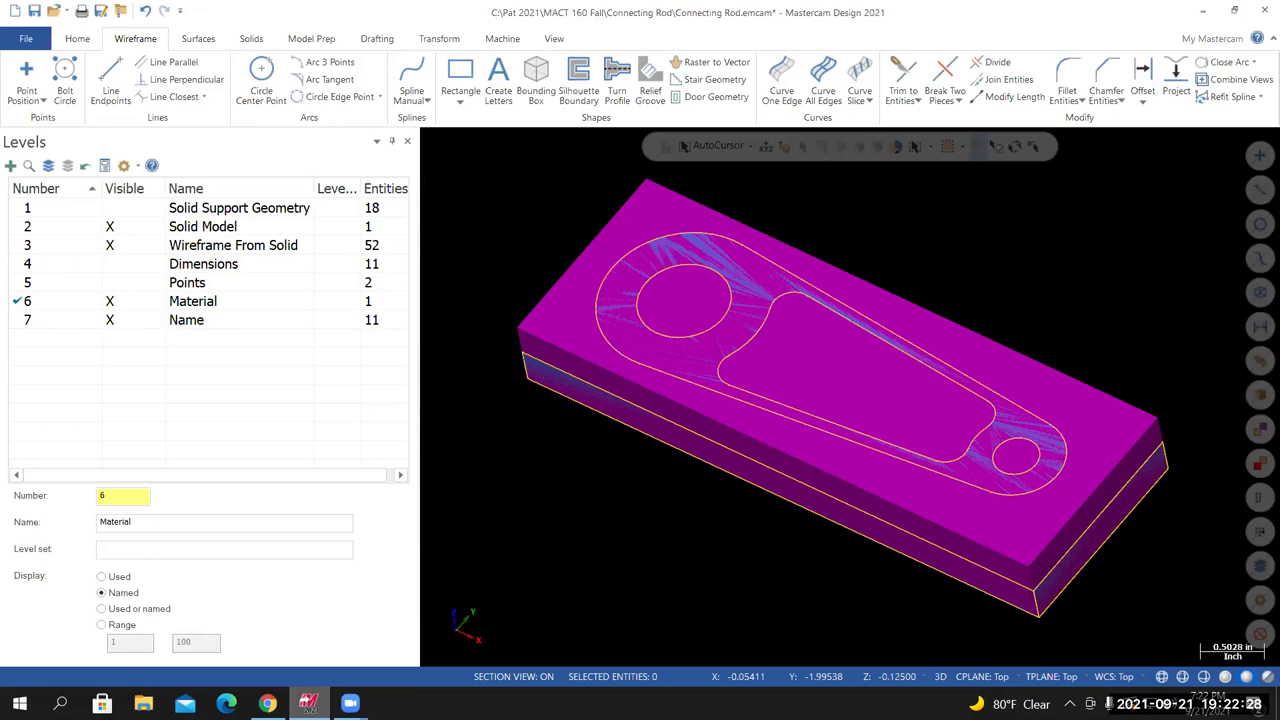
Show the XYZ axis gnomon and orbit the part to inspect it
click(556, 40)
click(919, 82)
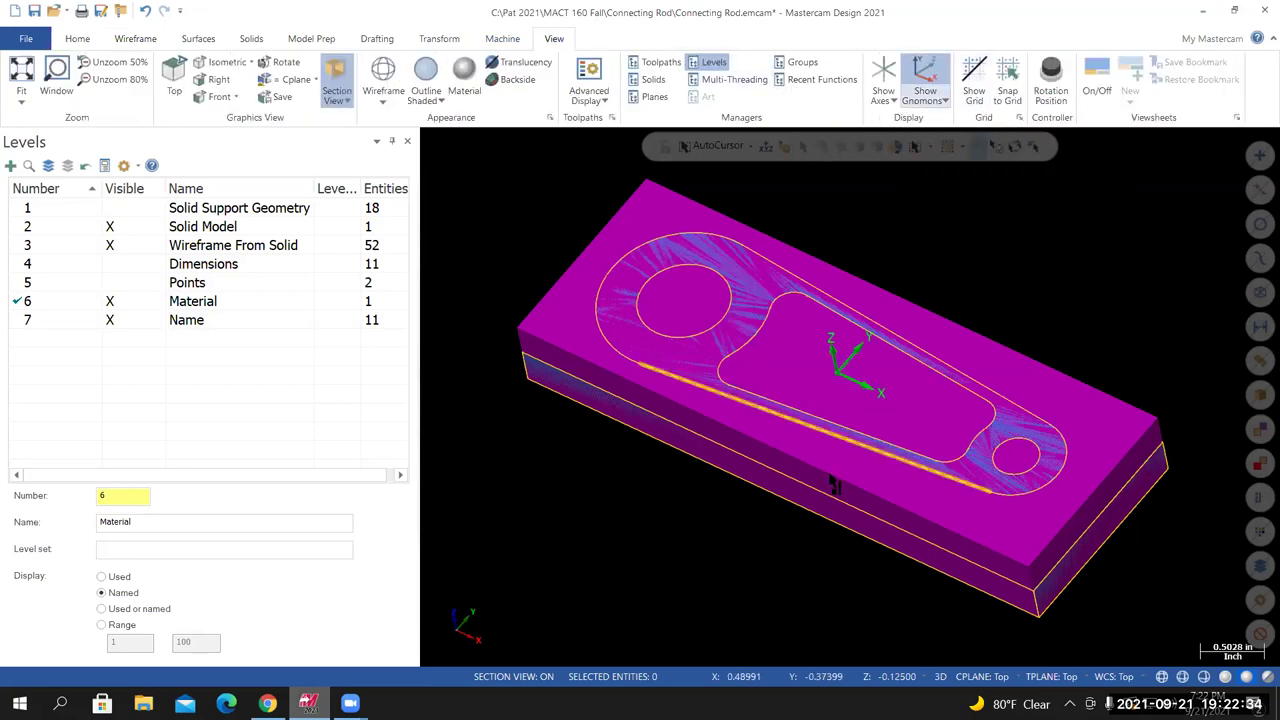
mouse_move(810, 430)
middle_down()
mouse_move(808, 466)
mouse_move(812, 398)
mouse_move(845, 508)
mouse_move(853, 343)
middle_up()
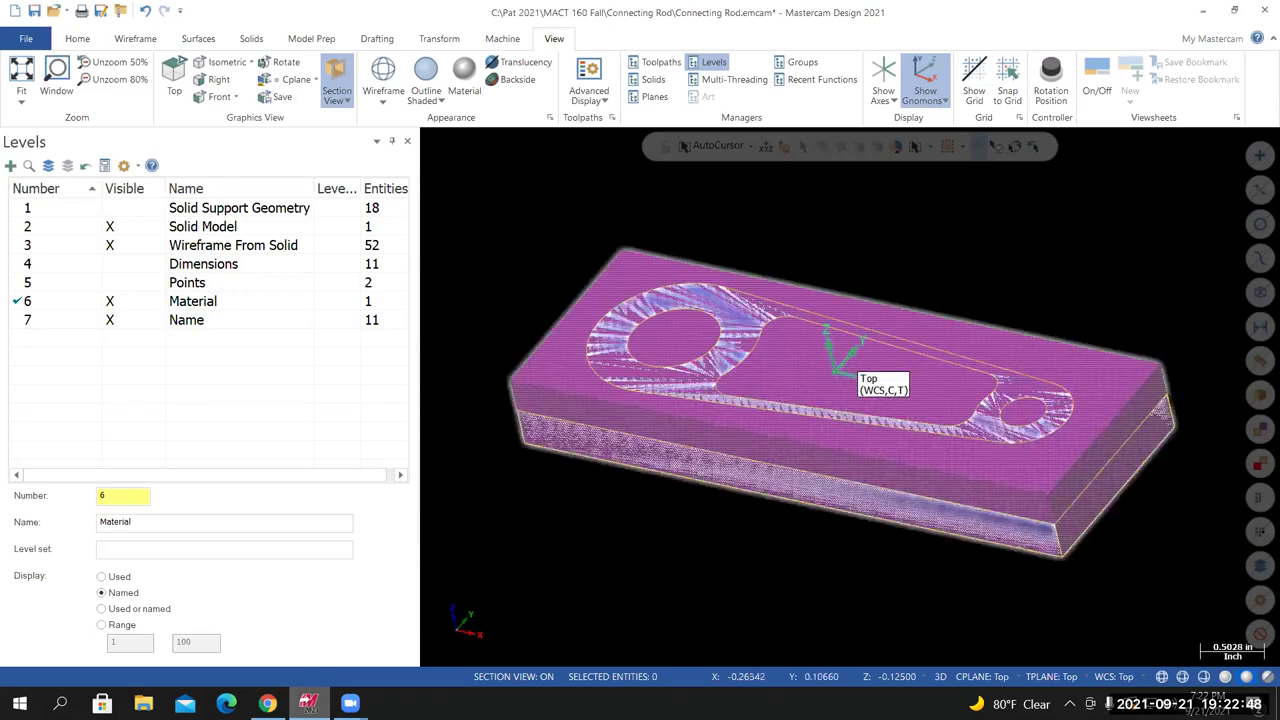
middle_drag(850, 412, 850, 397)
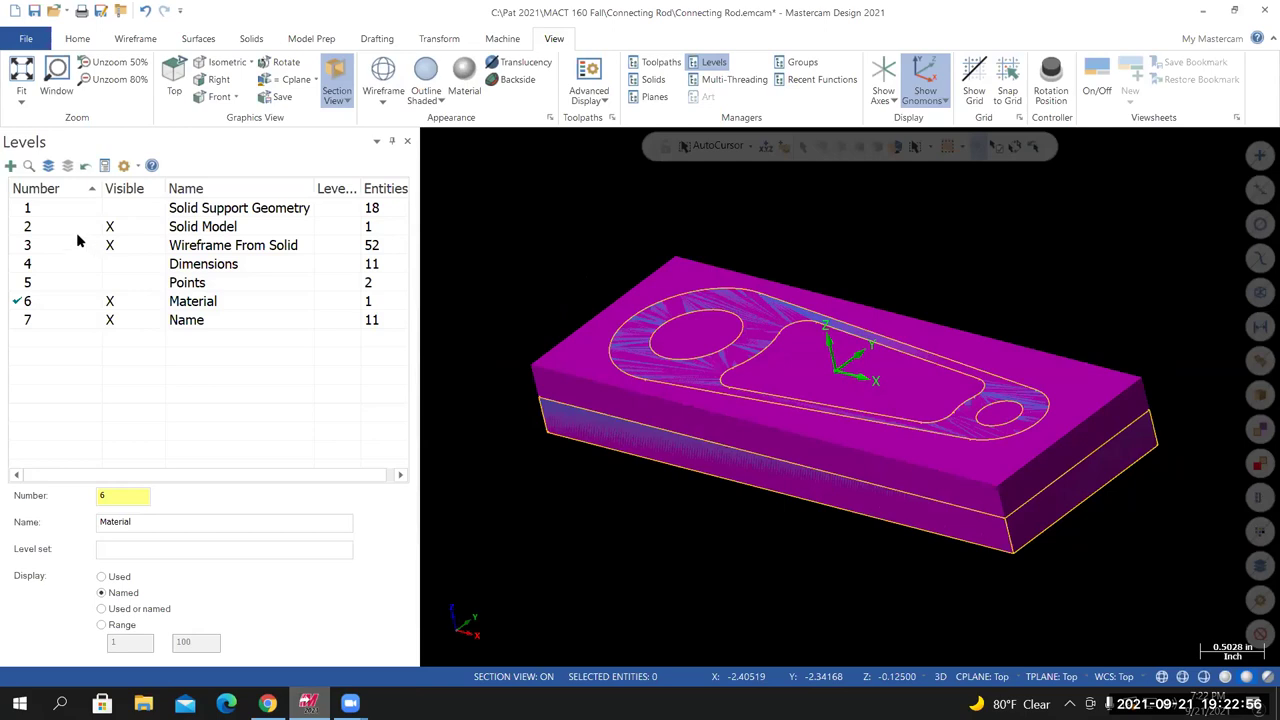
Make level 2 Solid Model the working level, hide the Material level, and fit the part in view
click(20, 231)
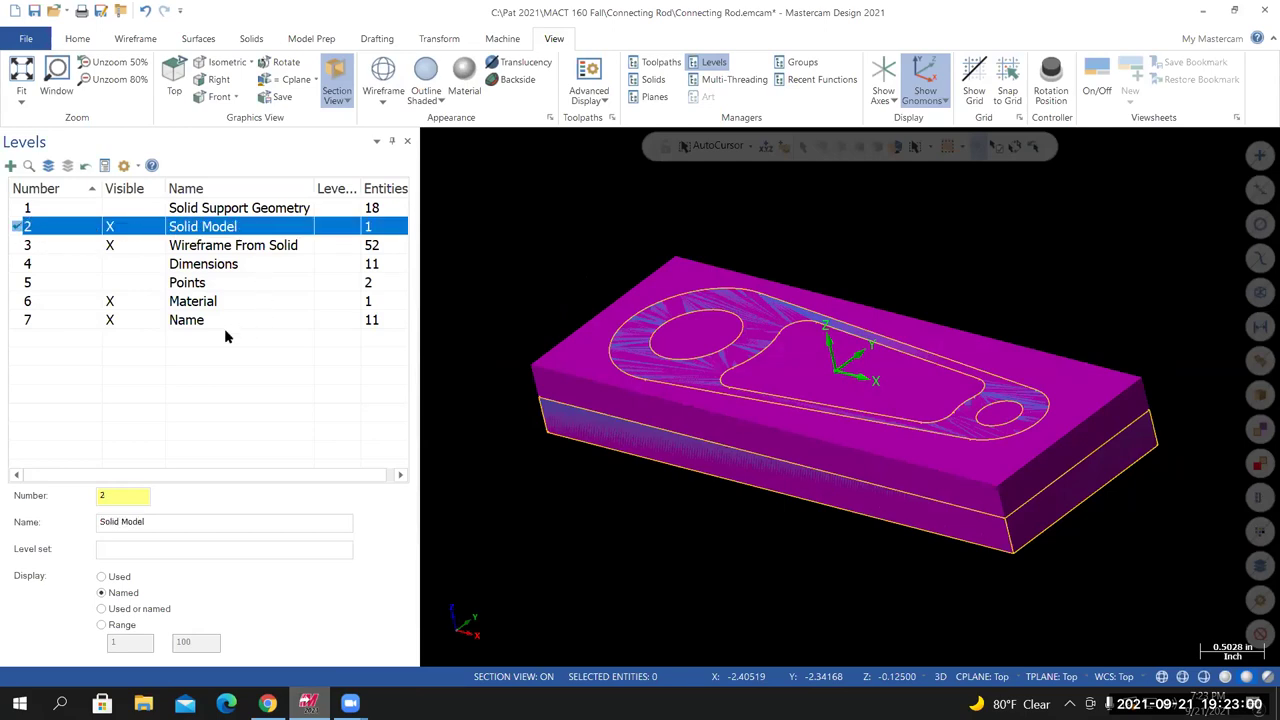
click(110, 302)
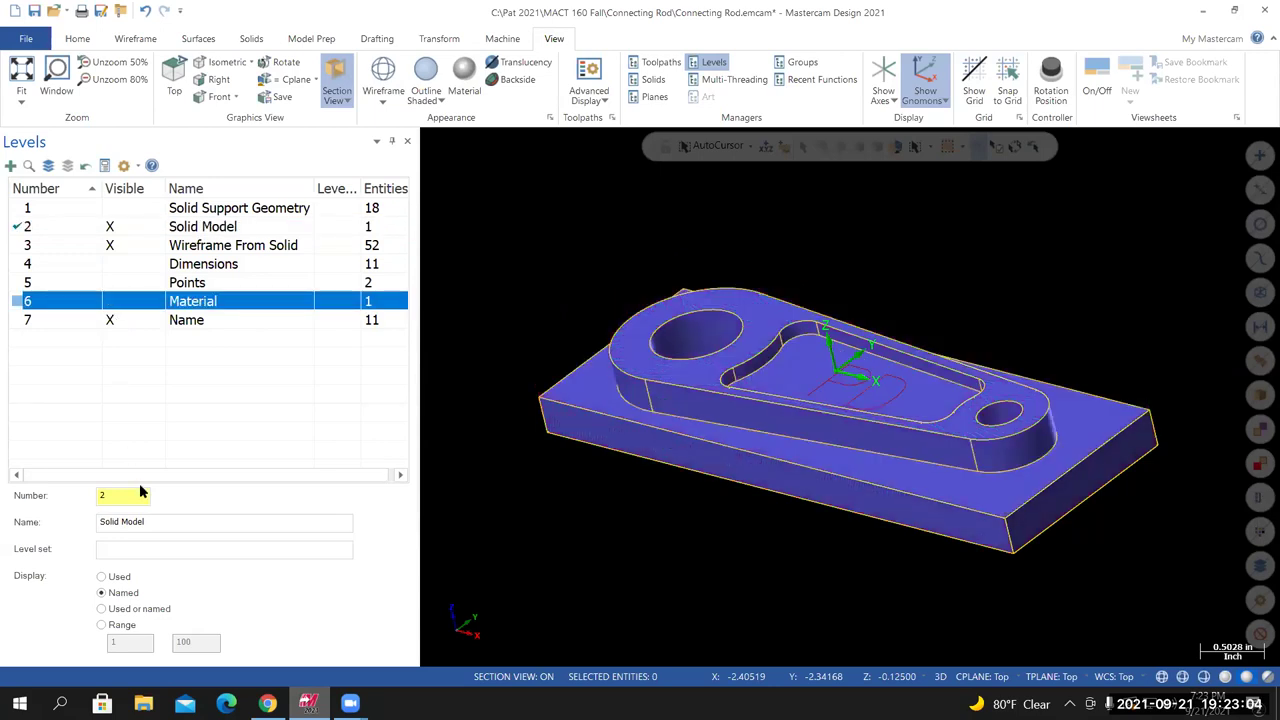
middle_drag(600, 470, 400, 195)
right_click(585, 440)
key(Escape)
right_click(488, 214)
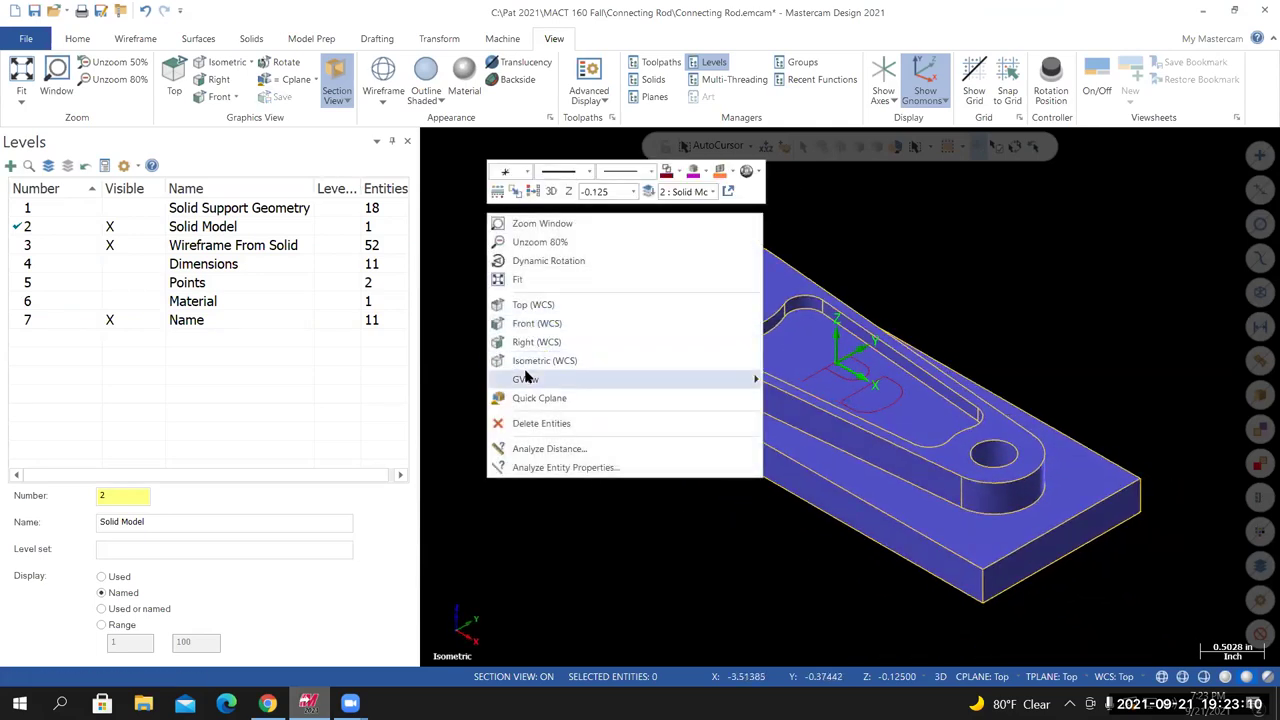
click(525, 279)
Save the connecting rod file
right_click(506, 232)
key(Escape)
scroll(563, 266, down, 1)
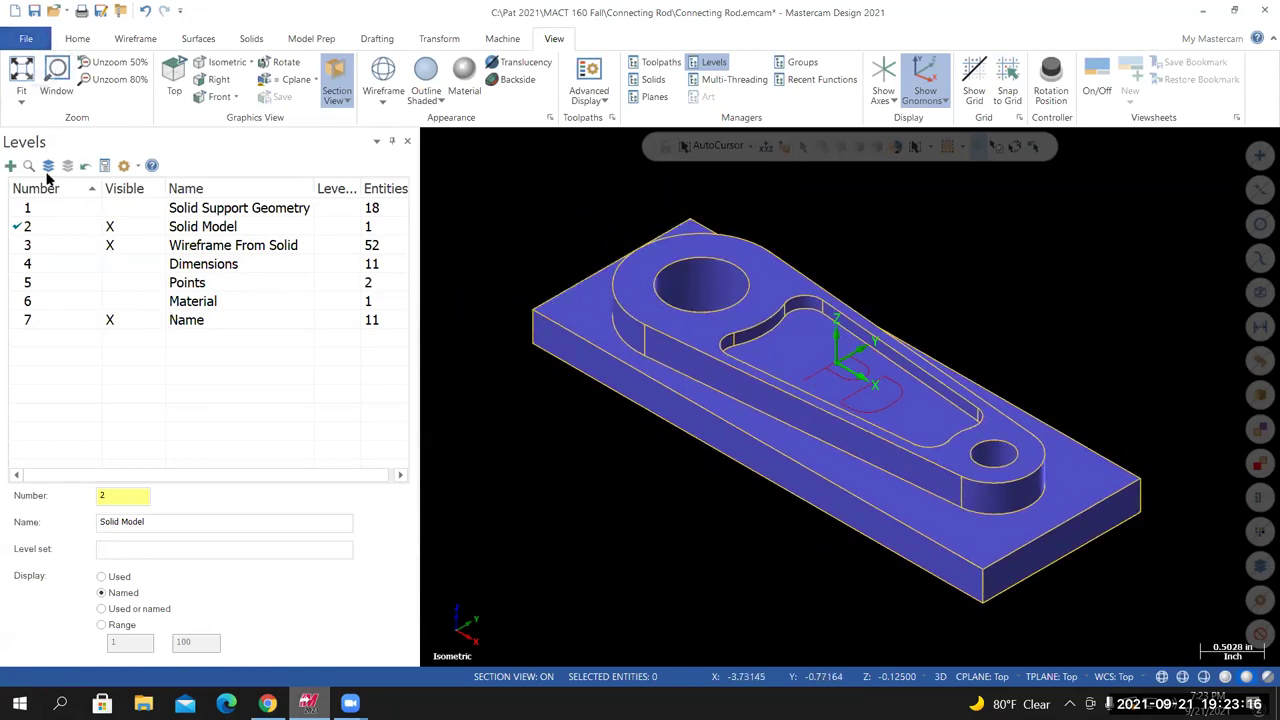
click(26, 40)
click(32, 206)
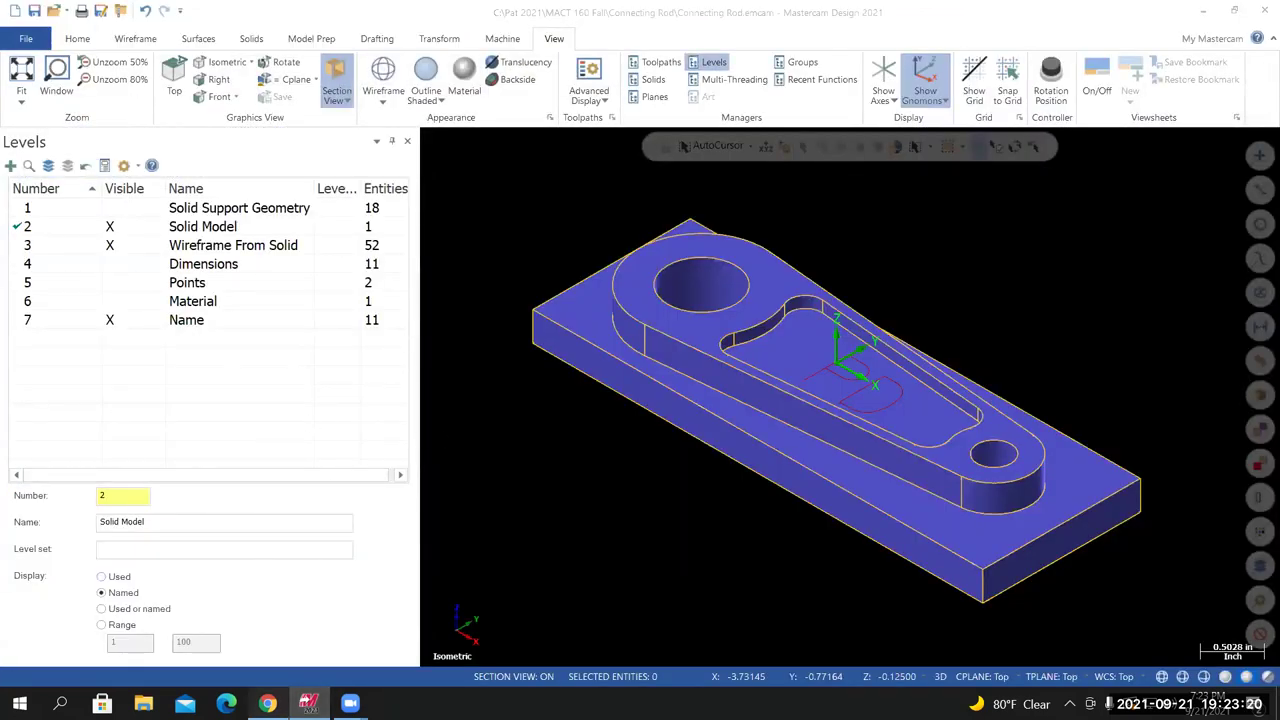
Switch to the Canvas Connecting Rod discussion and scroll to its Modeling and Creating Toolpaths steps
click(267, 703)
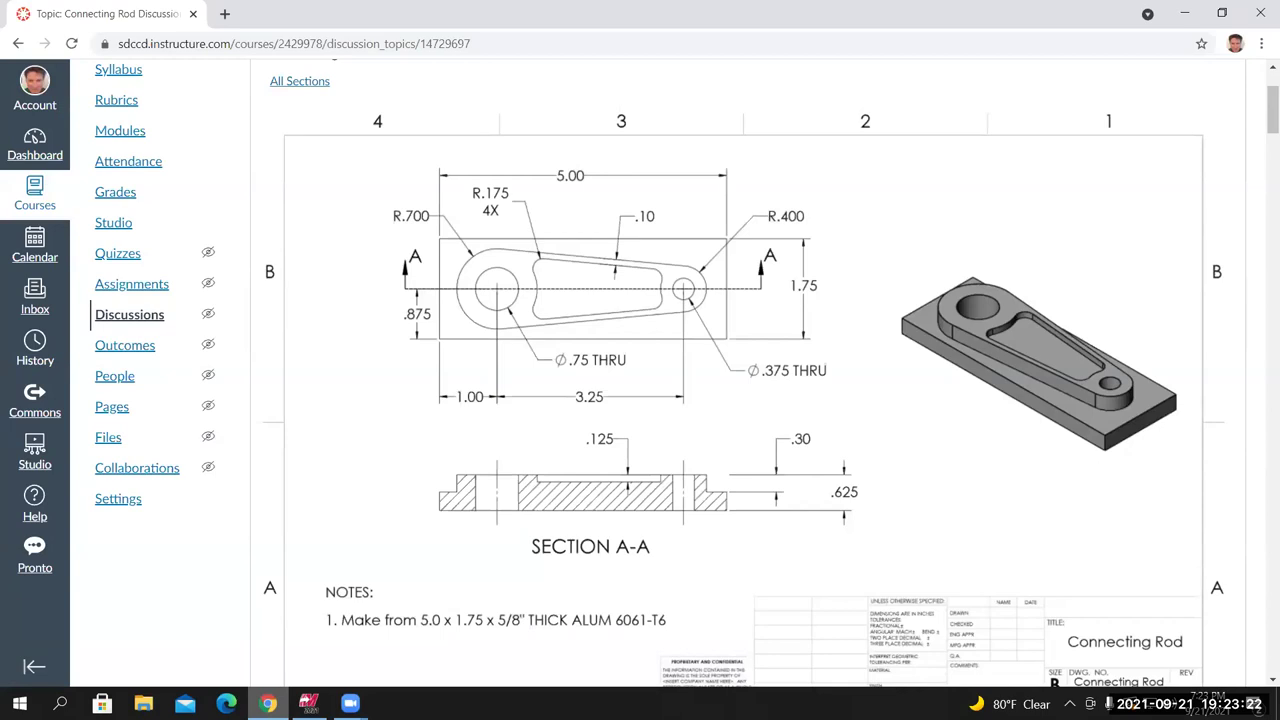
scroll(1260, 291, down, 10)
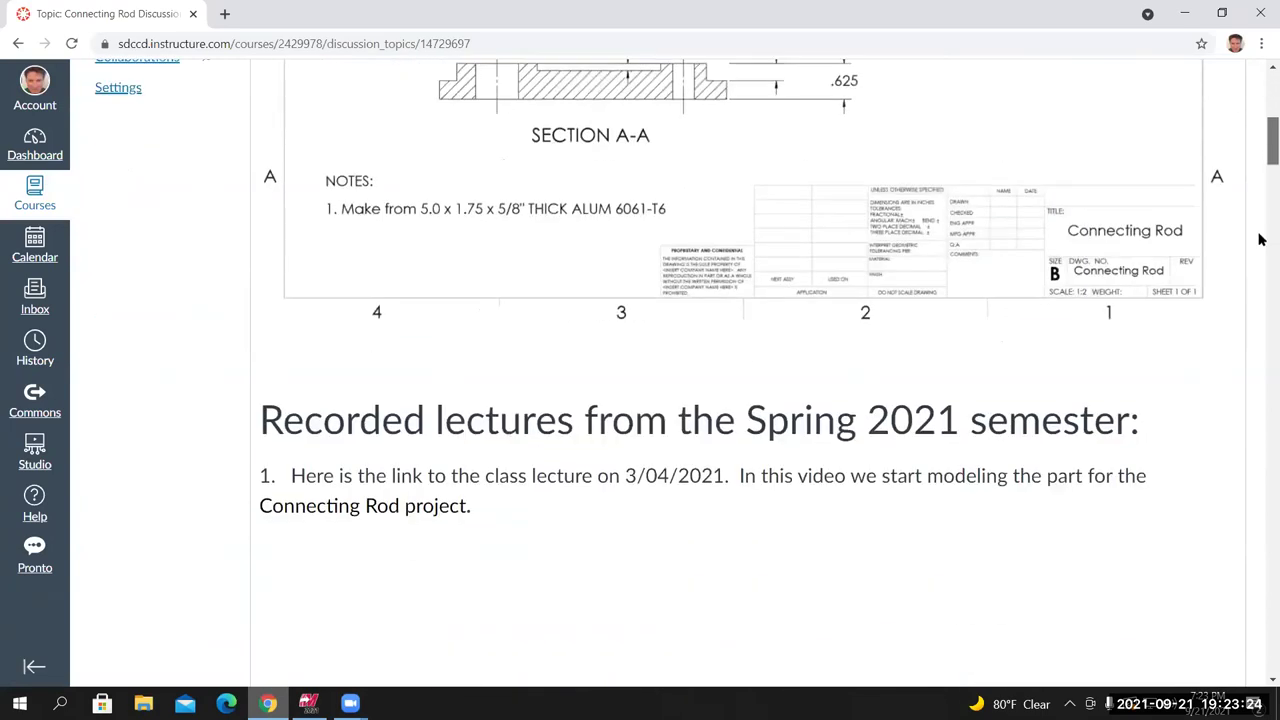
scroll(1260, 291, down, 20)
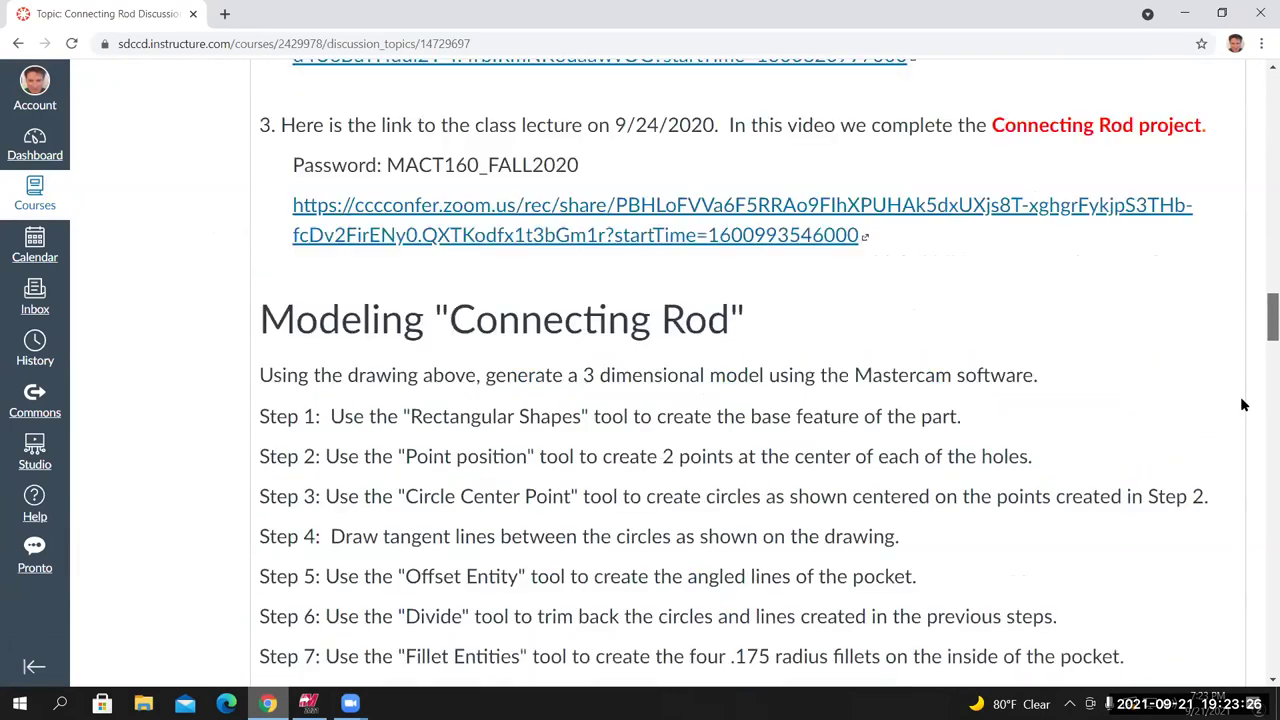
scroll(1240, 418, down, 4)
scroll(735, 422, up, 1)
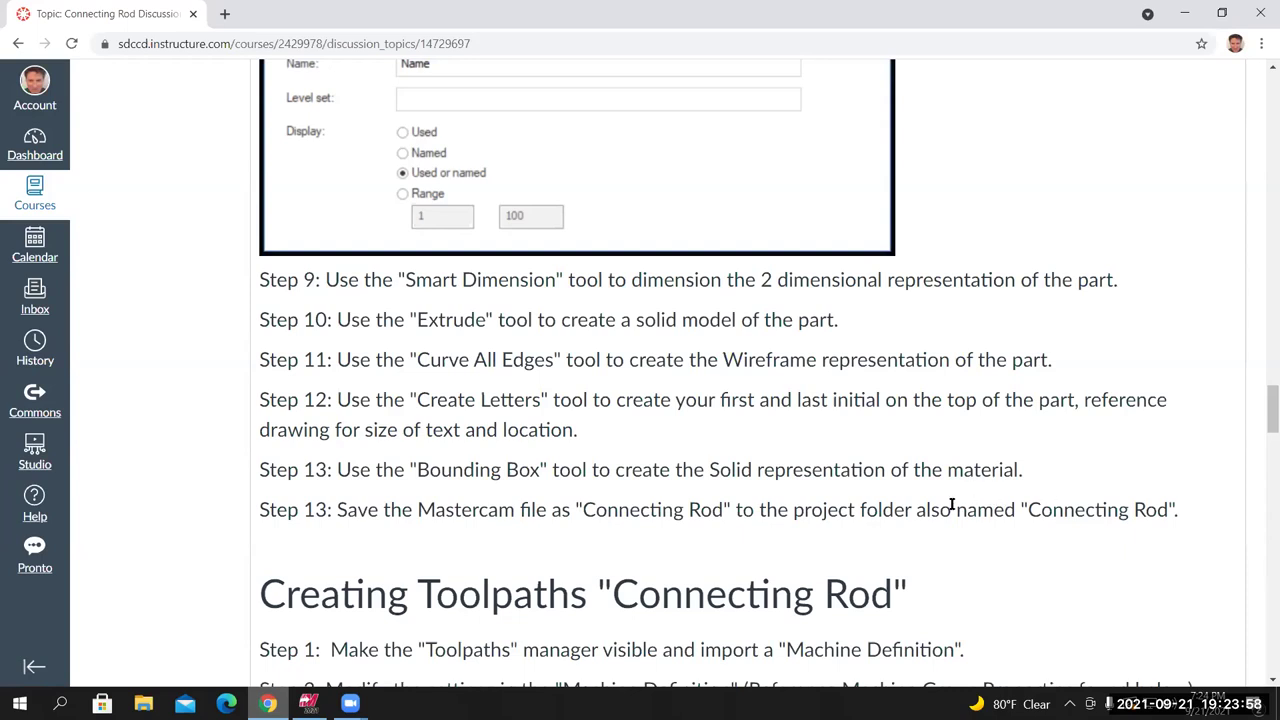
scroll(955, 510, up, 1)
scroll(530, 565, up, 7)
scroll(480, 548, up, 3)
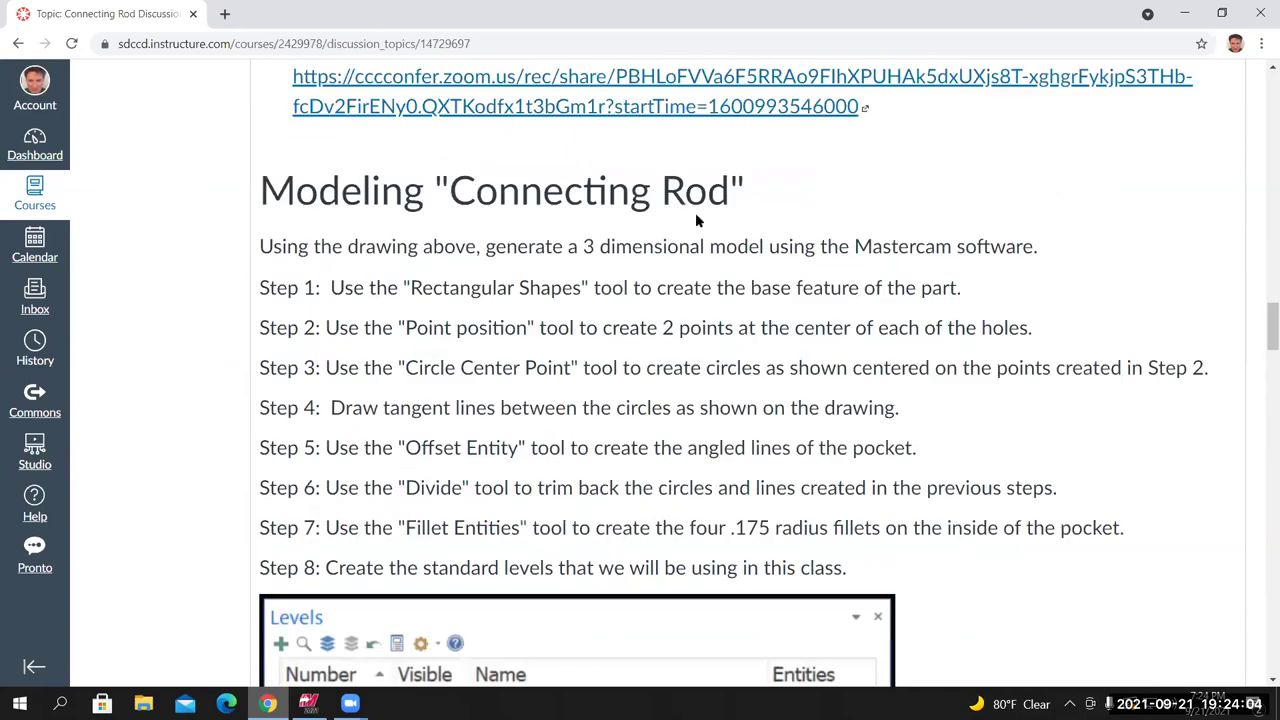
scroll(600, 445, down, 9)
scroll(495, 450, down, 4)
scroll(503, 425, down, 1)
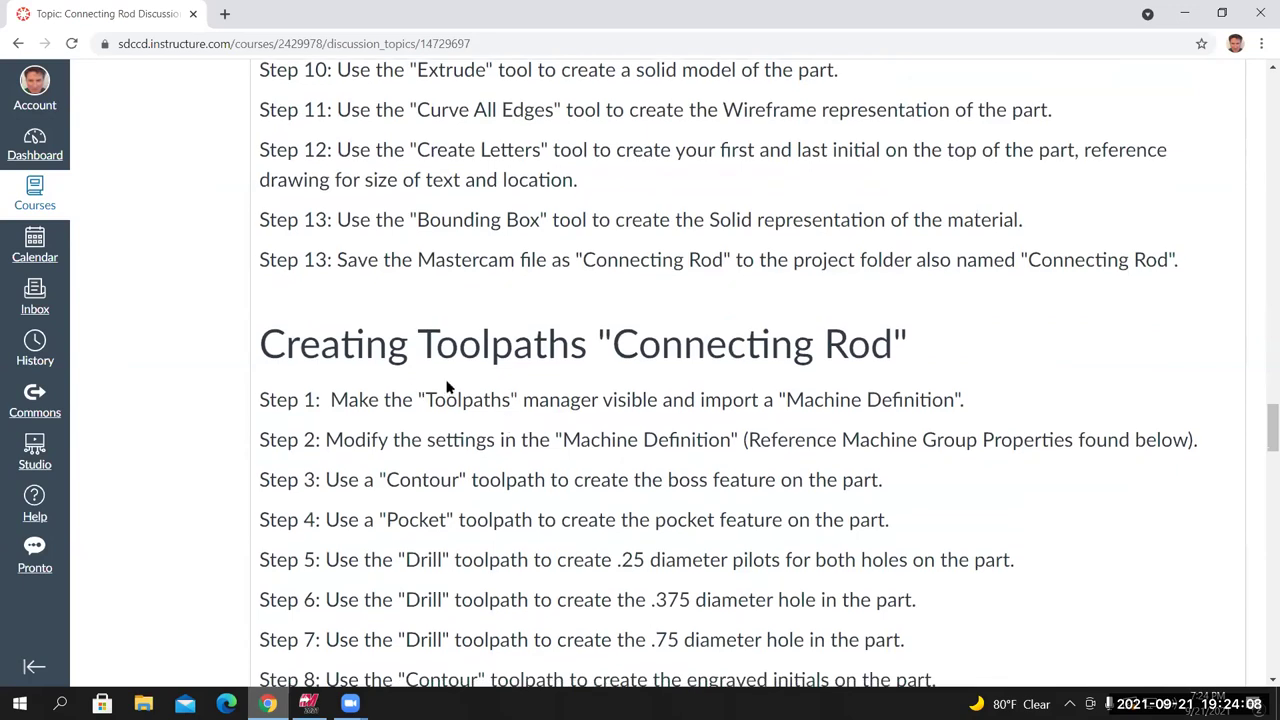
scroll(435, 367, down, 1)
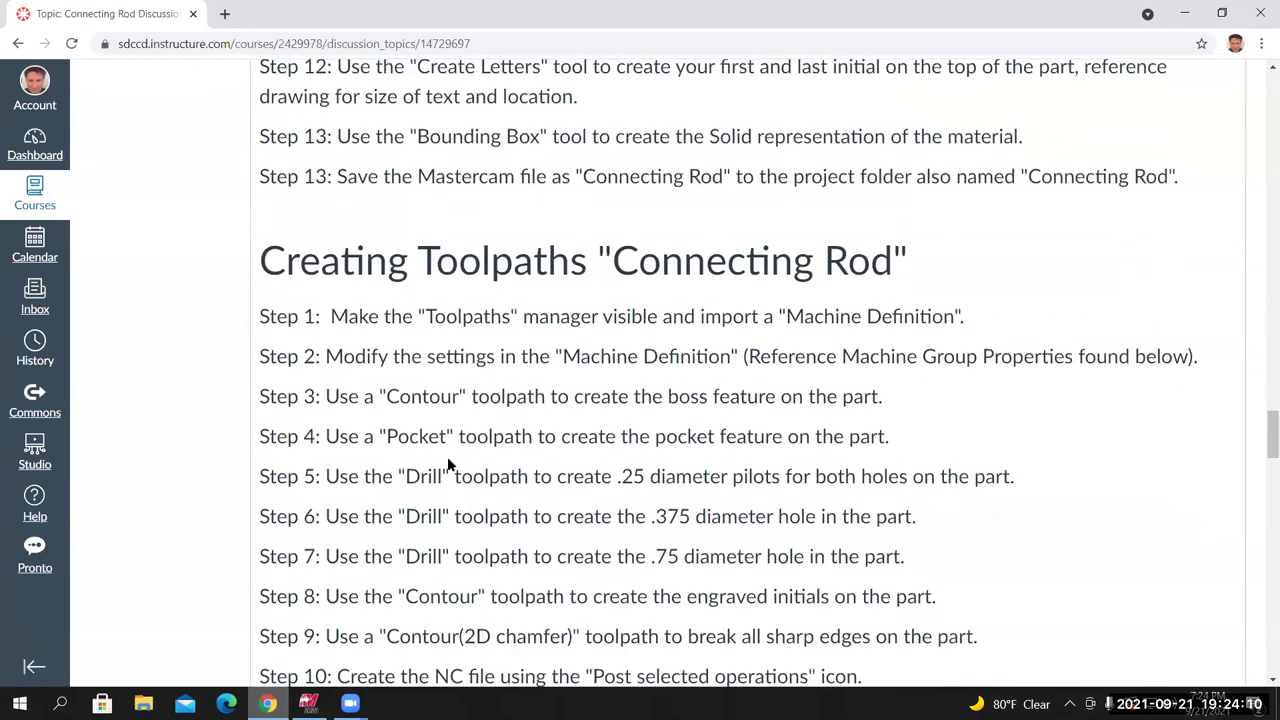